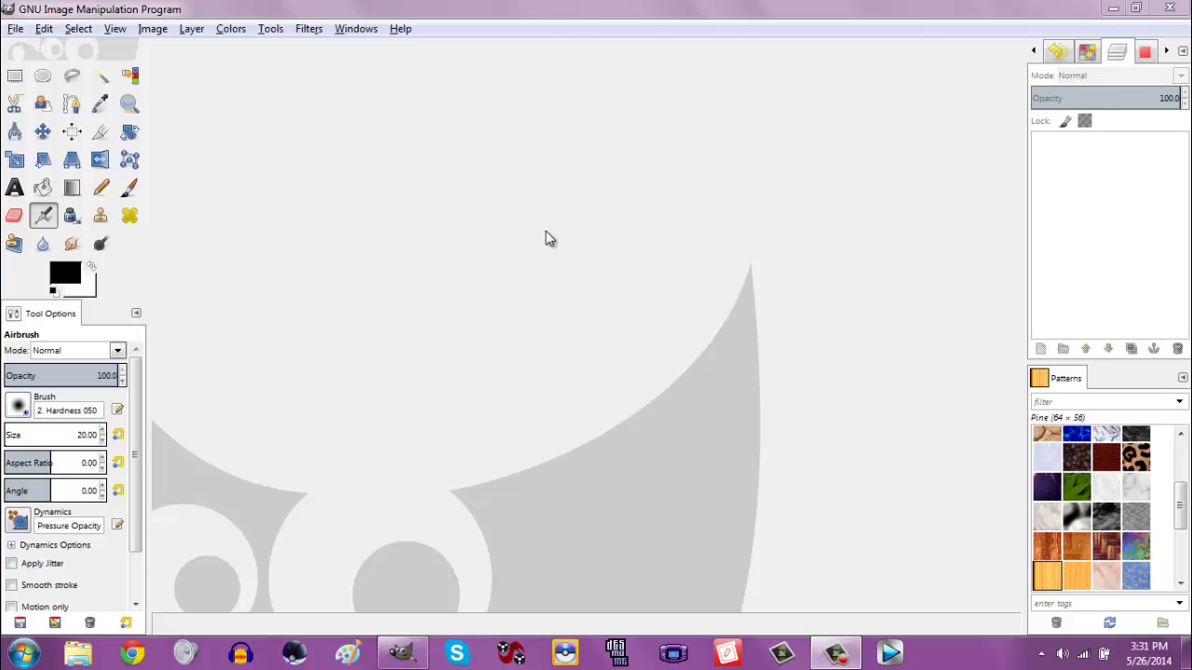
Create a new blank image 1280 px wide and 720 px high.
left_click(15, 29)
left_click(42, 50)
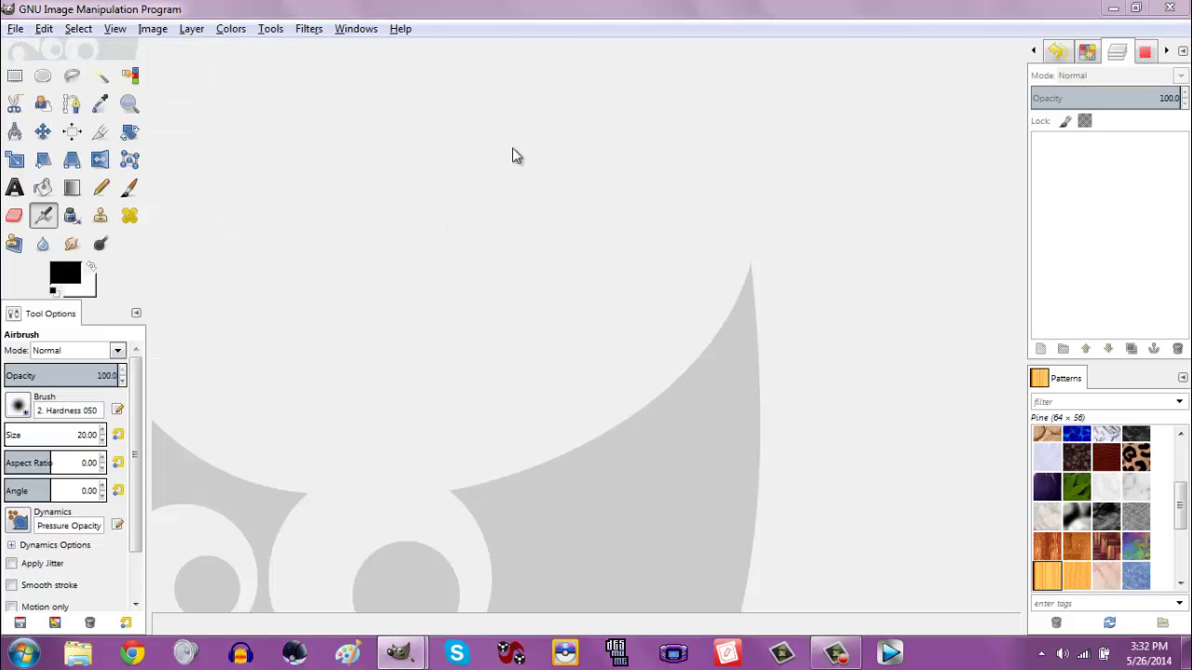
type("1280")
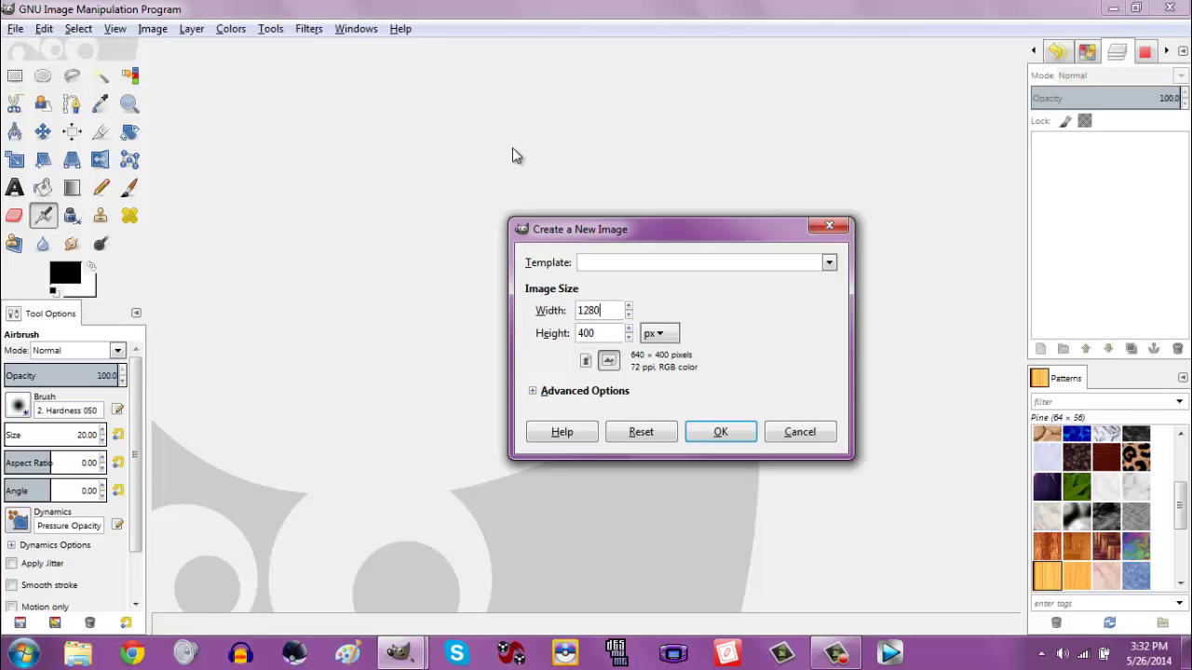
key("Tab")
type("720")
left_click(732, 433)
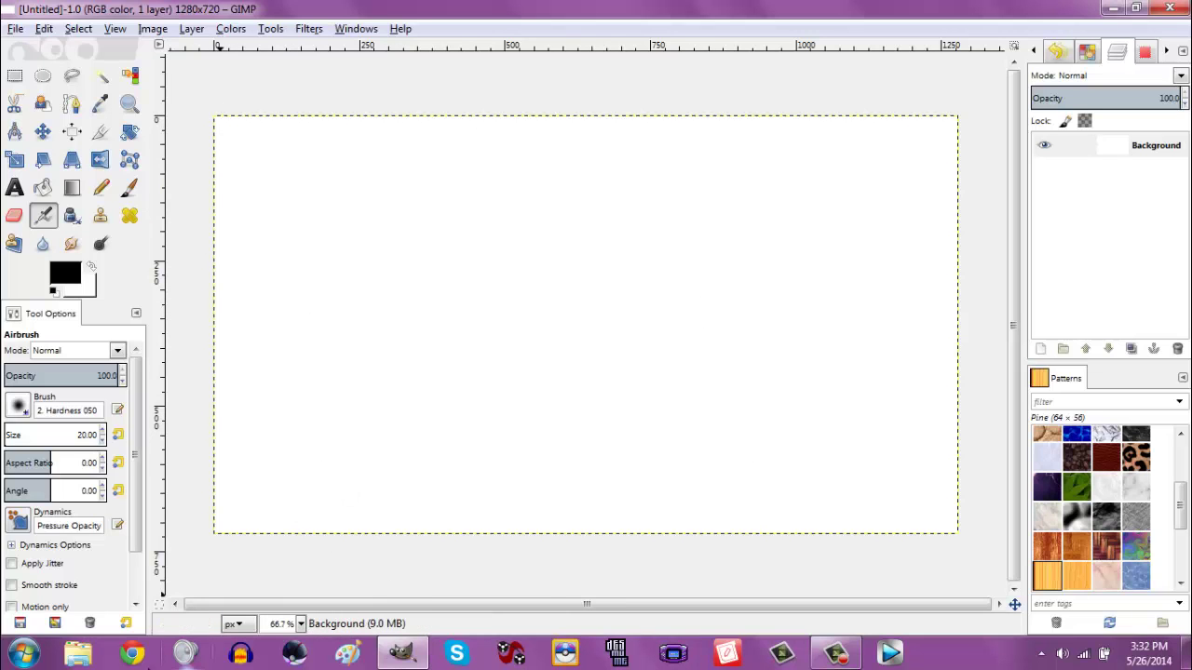
left_click(403, 655)
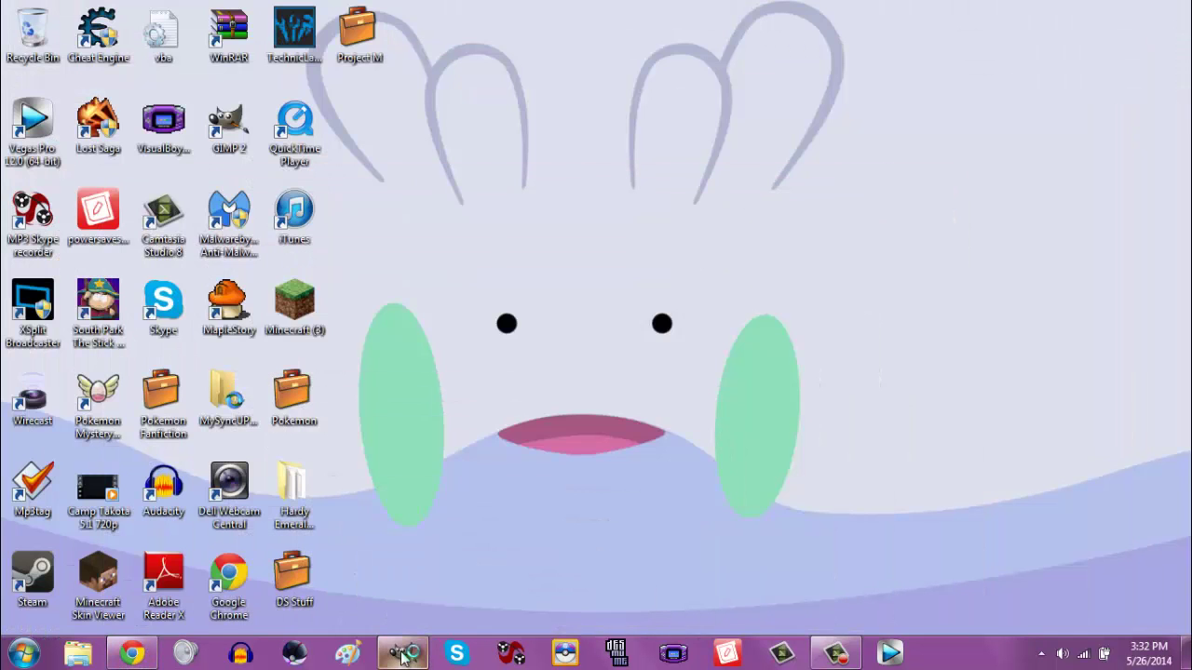
left_click(404, 655)
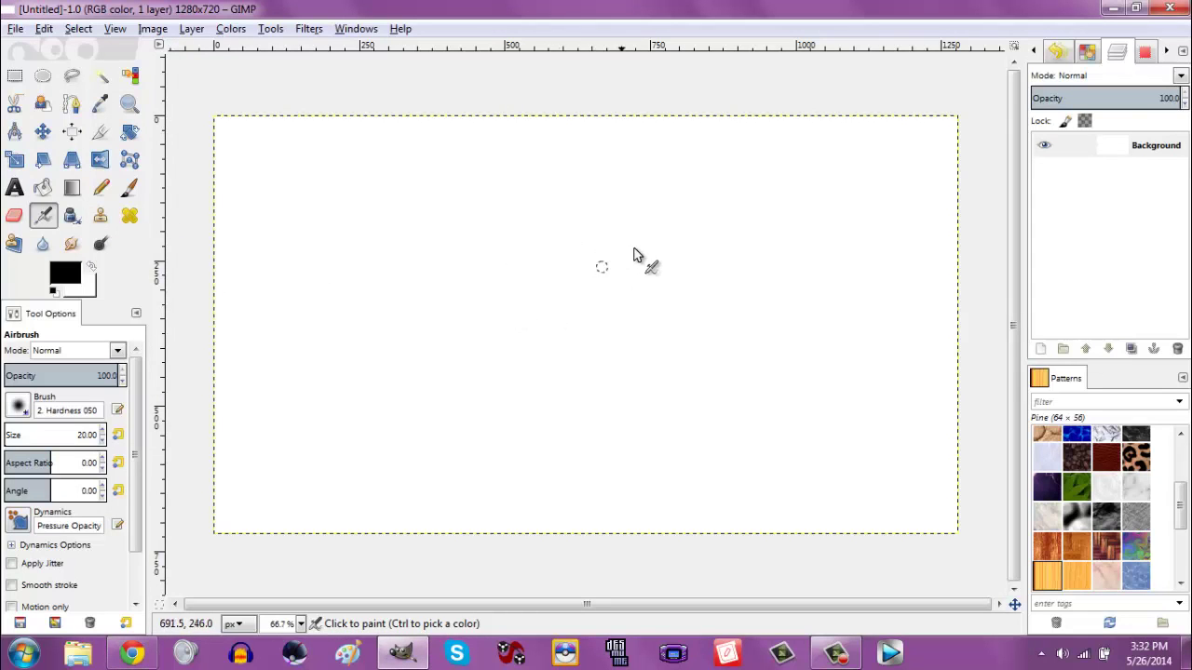
left_click(526, 328)
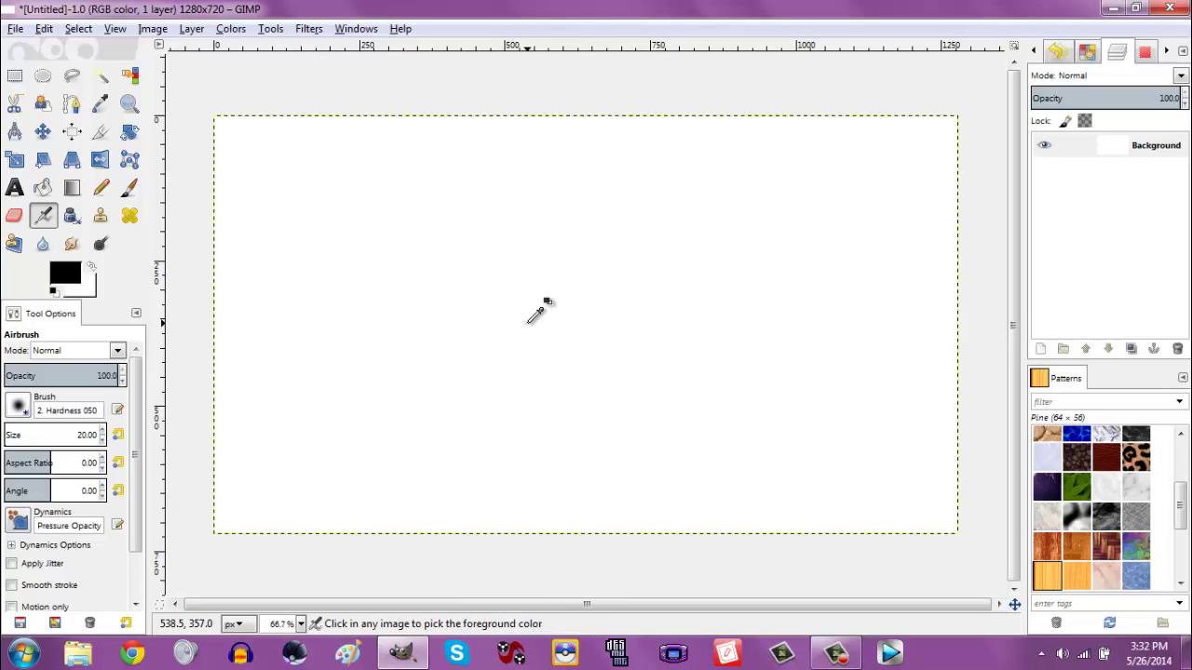
key("ctrl+z")
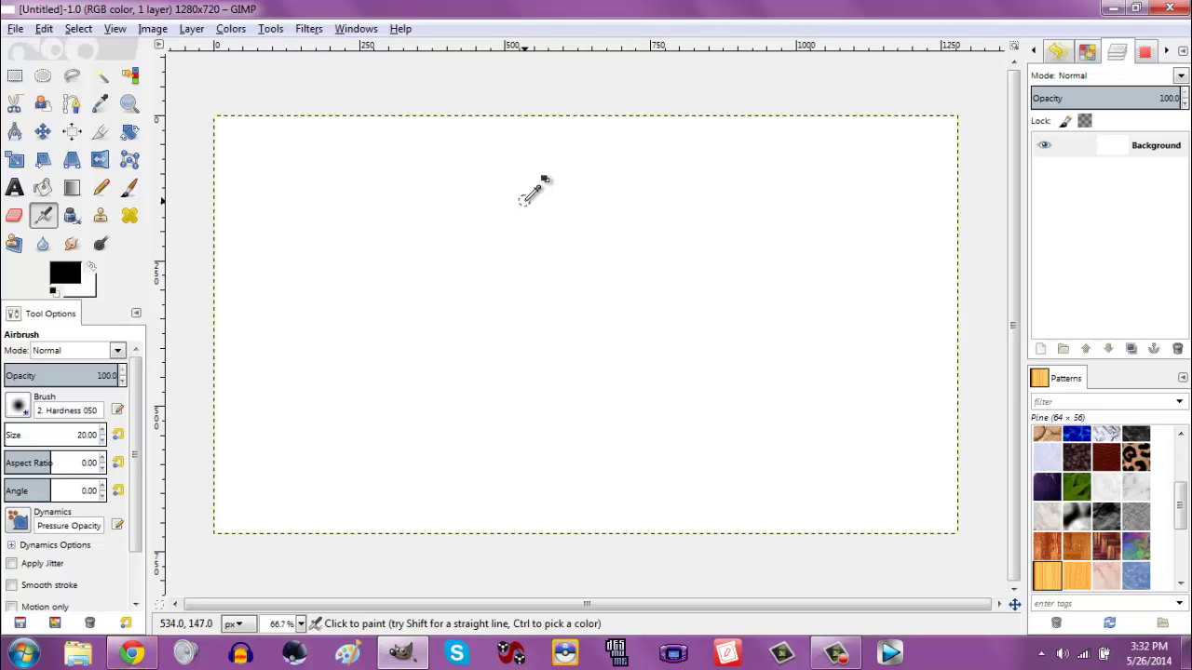
left_click(135, 657)
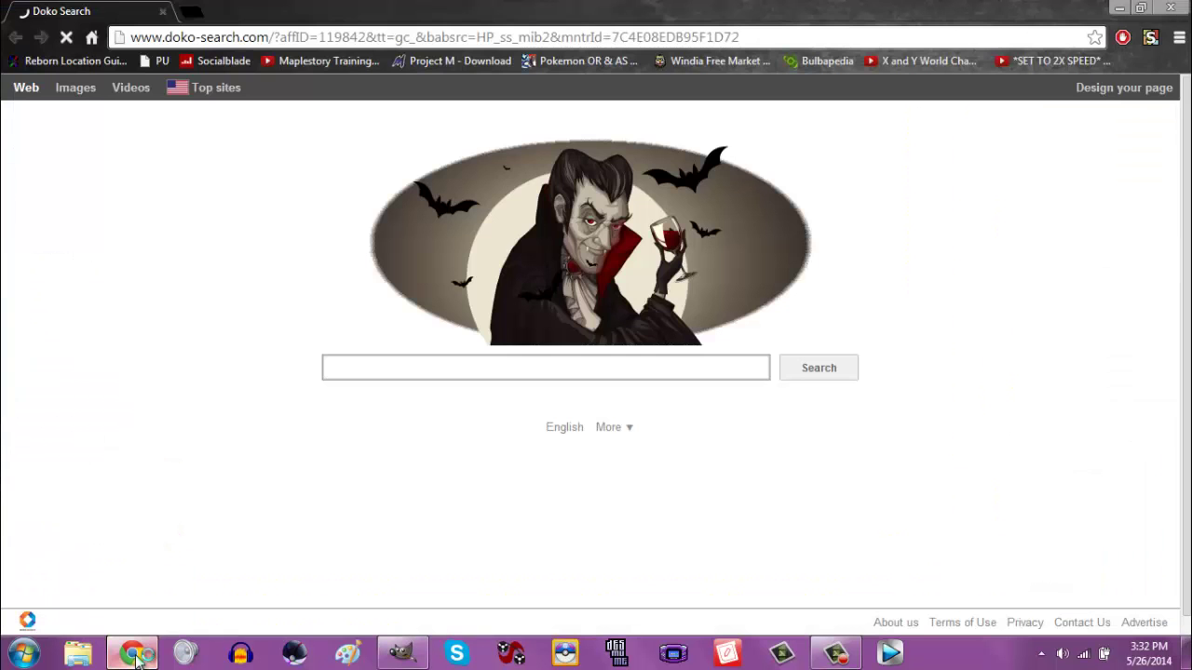
left_click(510, 37)
type("images.google.com")
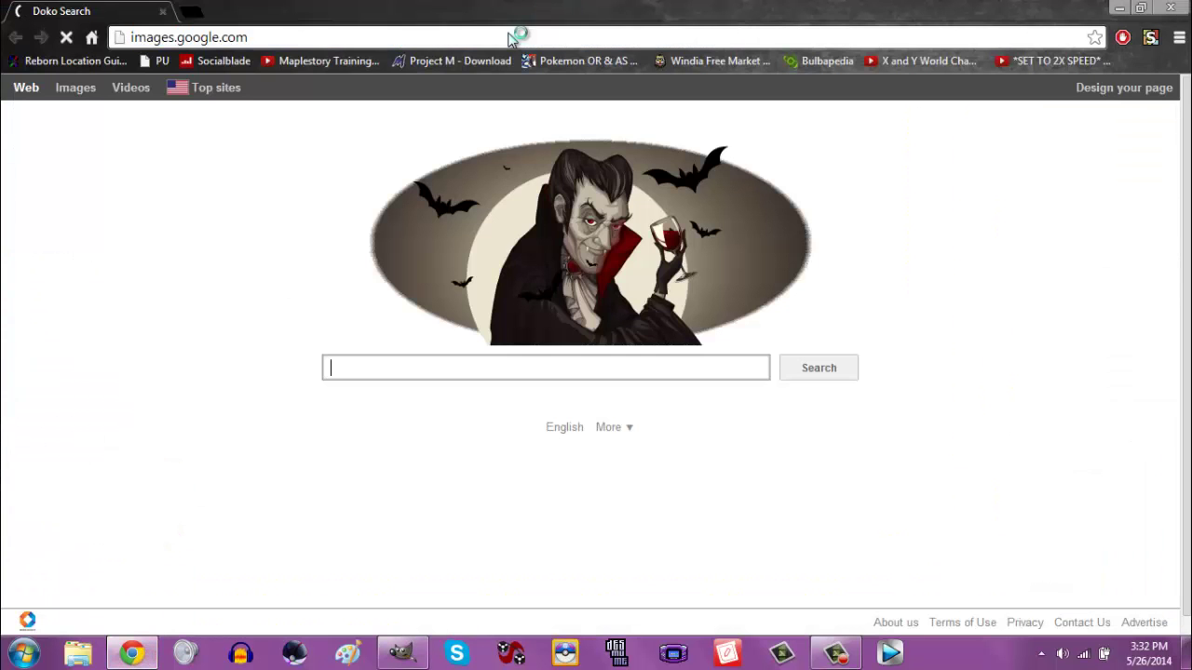
left_click(510, 37)
type("s")
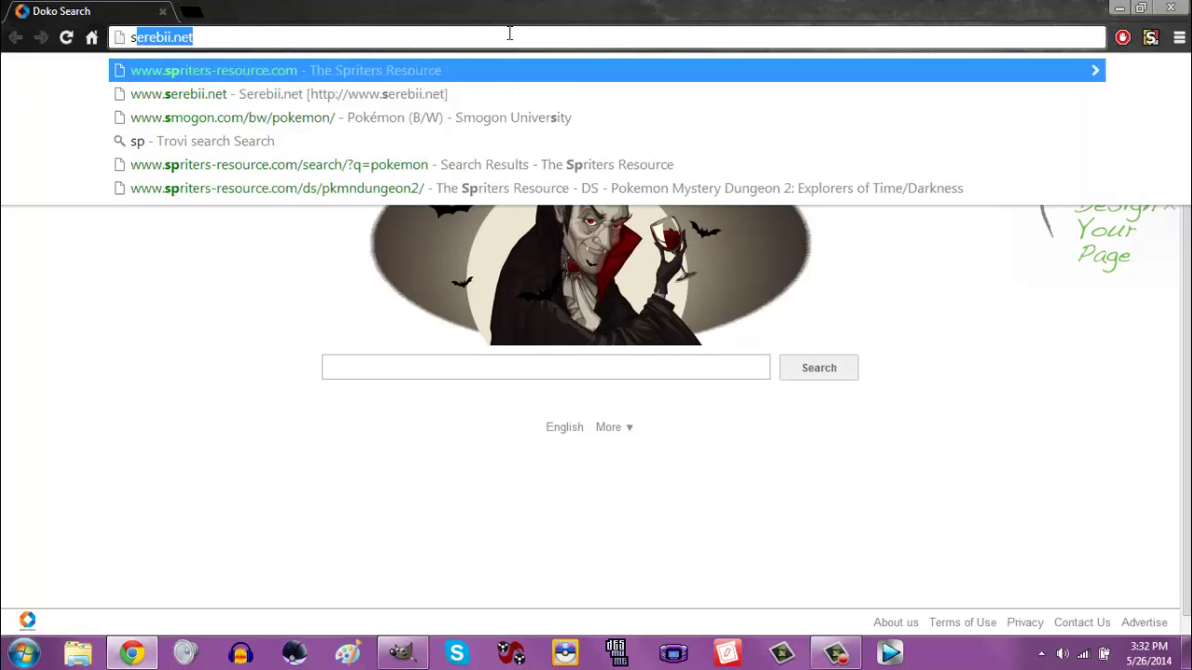
type("p")
key("Return")
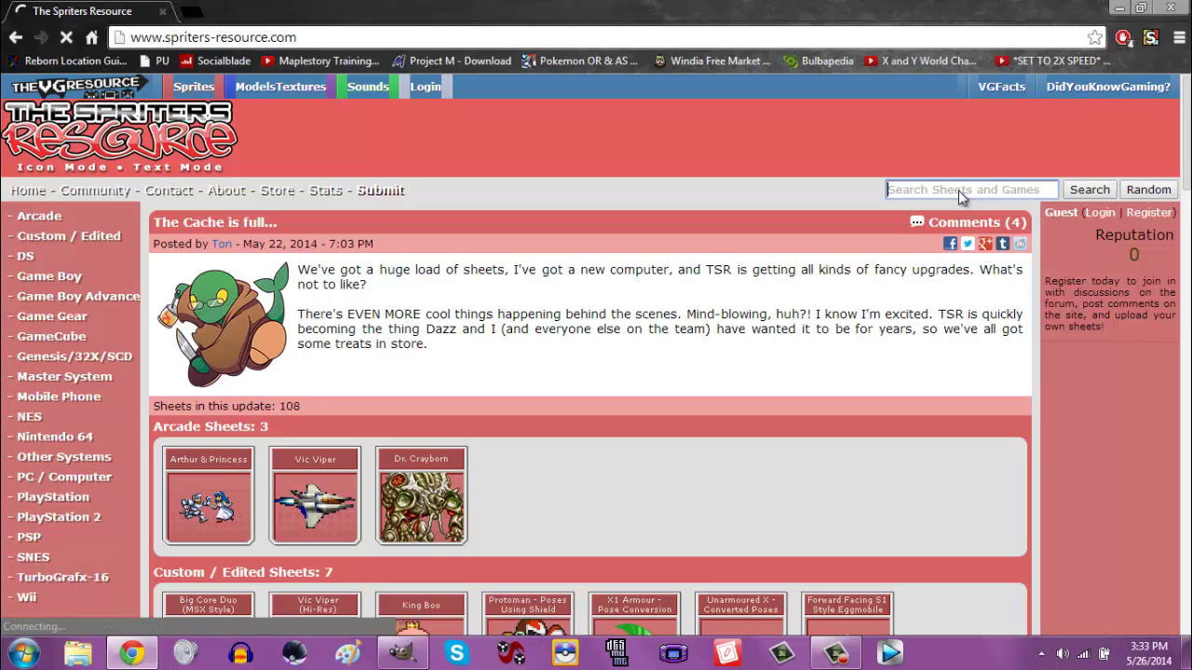
type("pokemon")
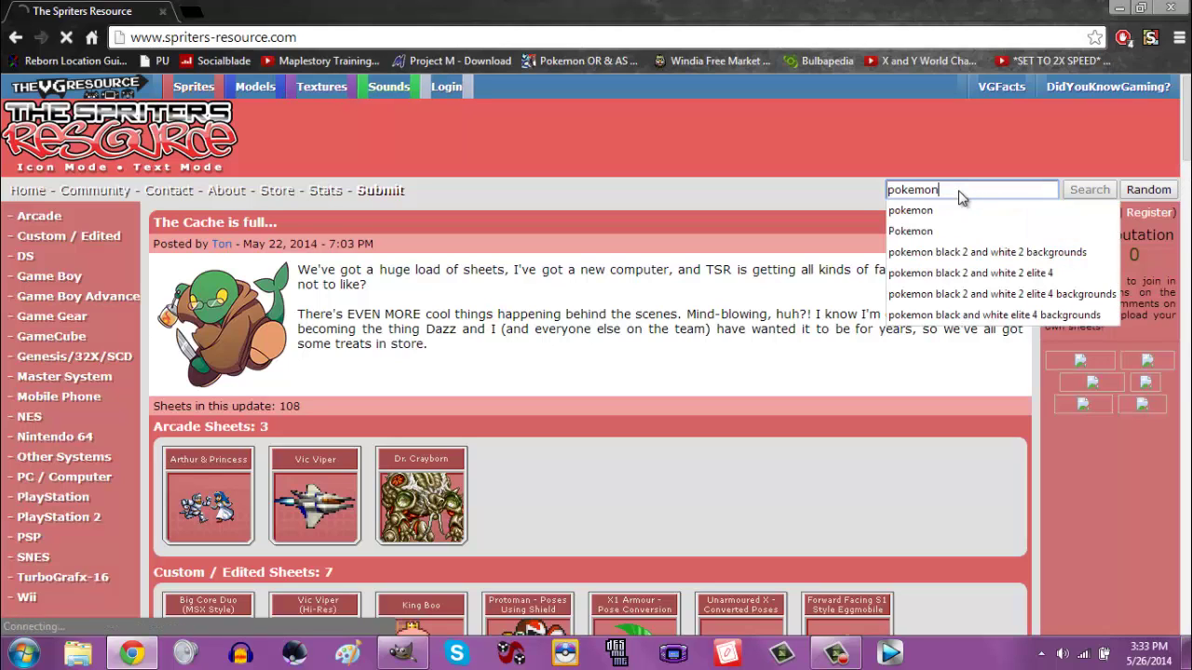
key("Return")
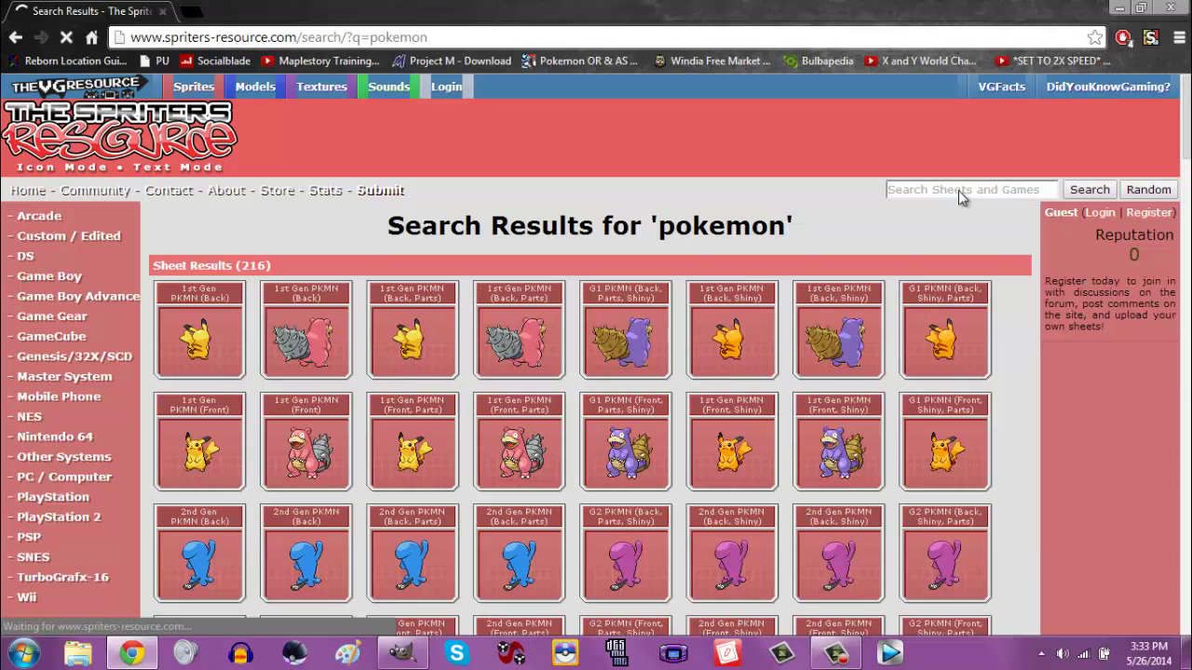
Open the Pokemon Ruby / Sapphire game page from the game entries in the search results.
key("End")
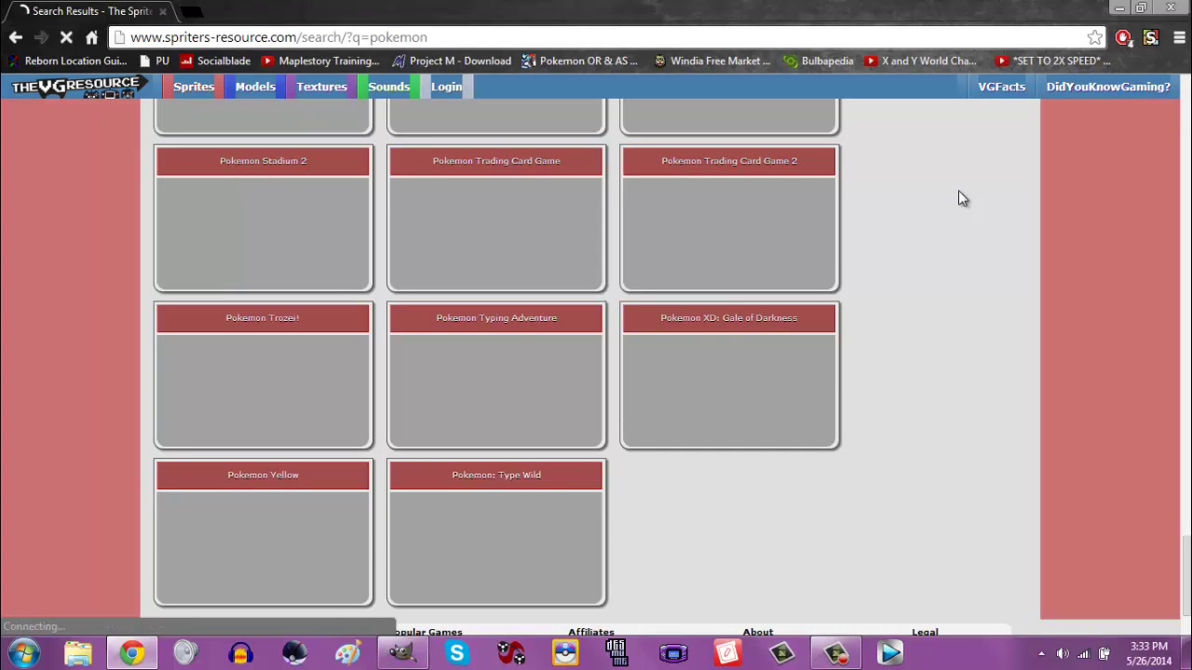
scroll(963, 198, "up", 1)
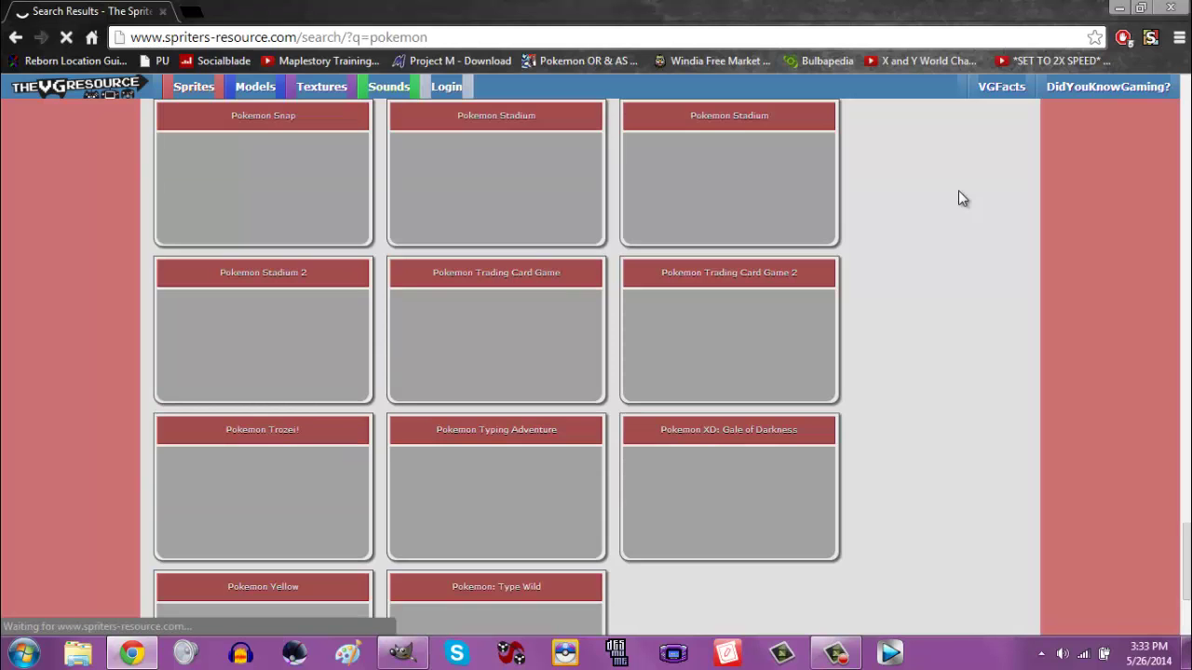
scroll(959, 192, "up", 2)
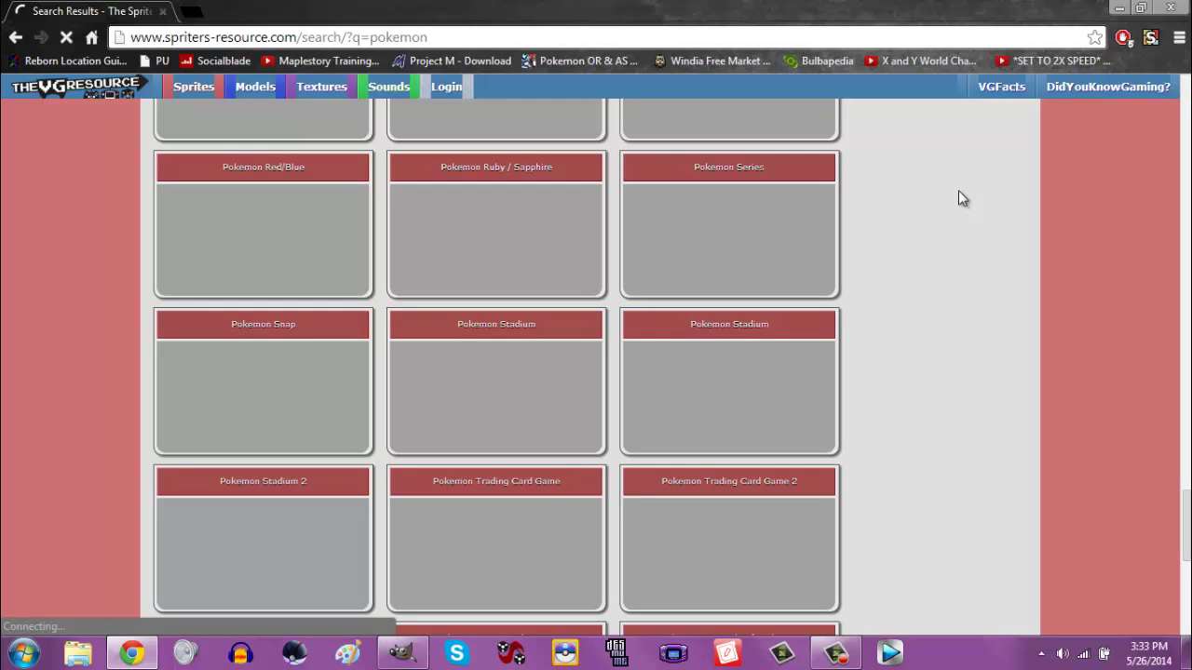
scroll(963, 198, "up", 3)
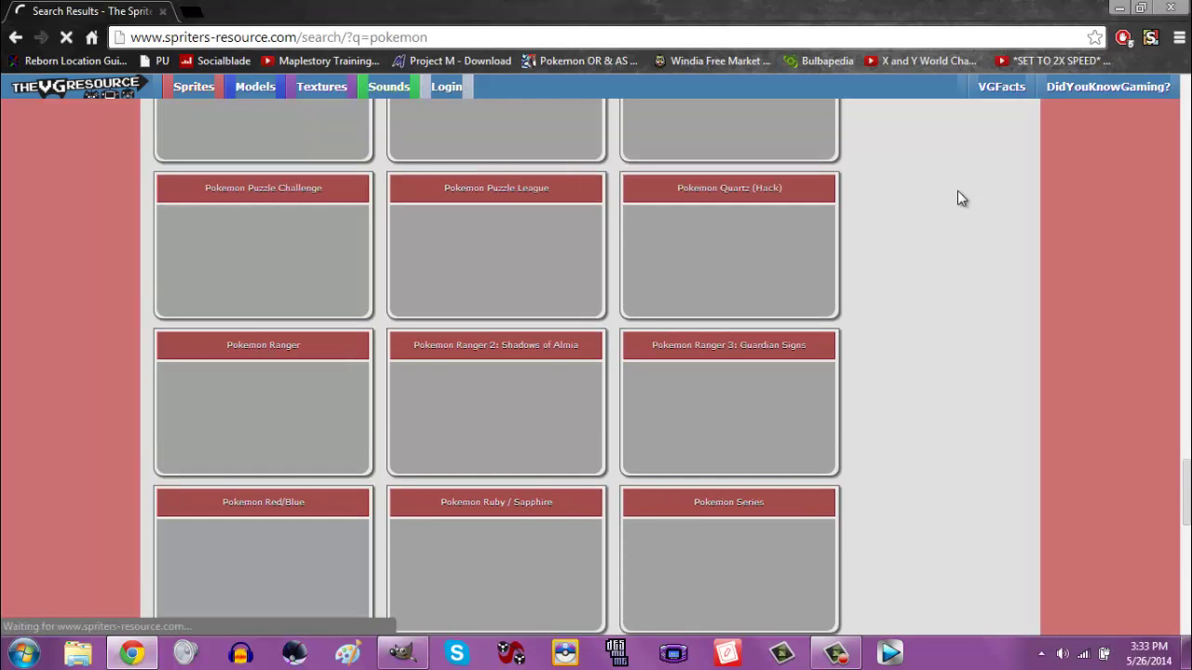
scroll(601, 524, "up", 6)
scroll(920, 454, "up", 2)
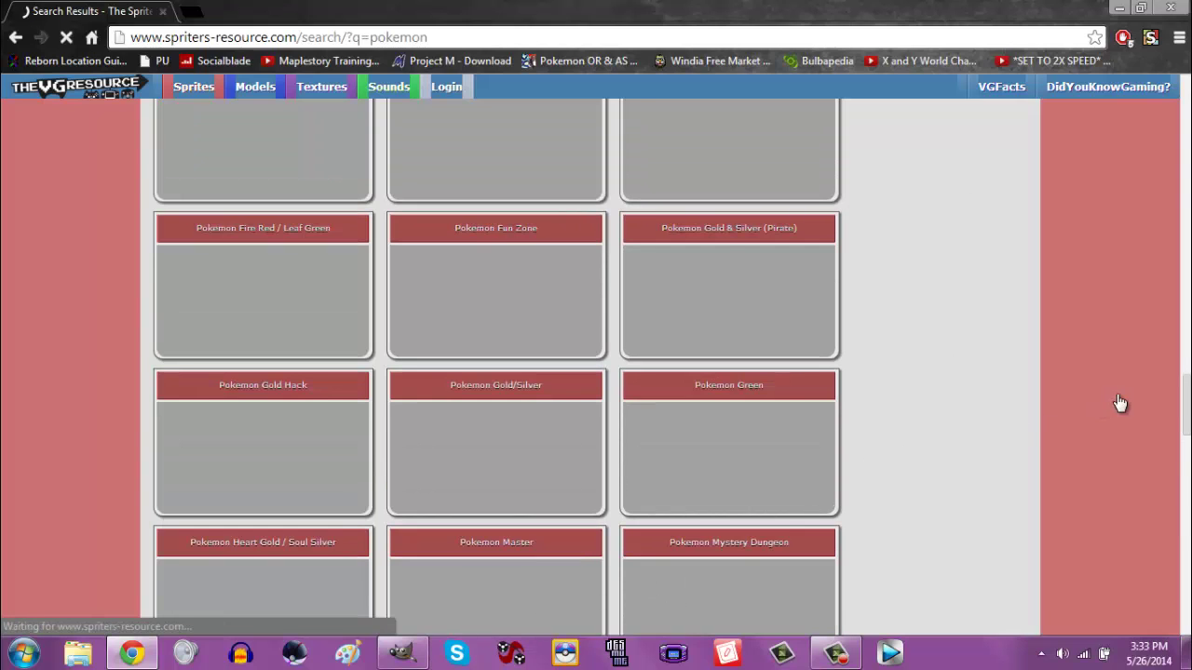
scroll(1118, 404, "up", 1)
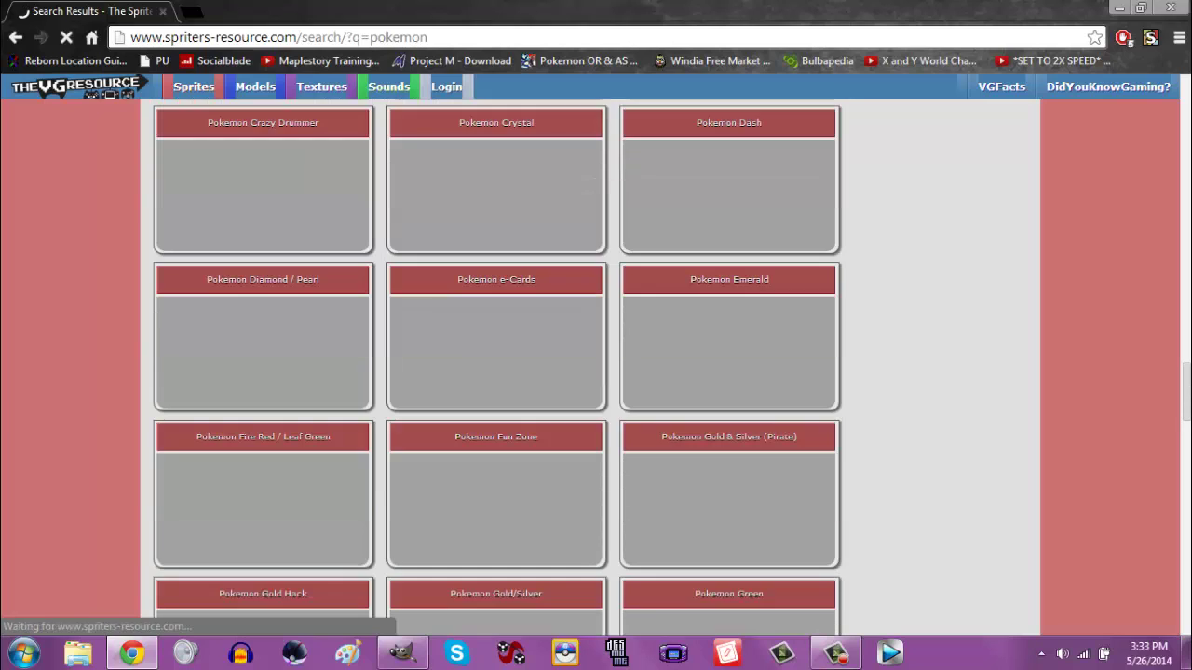
scroll(596, 361, "up", 1)
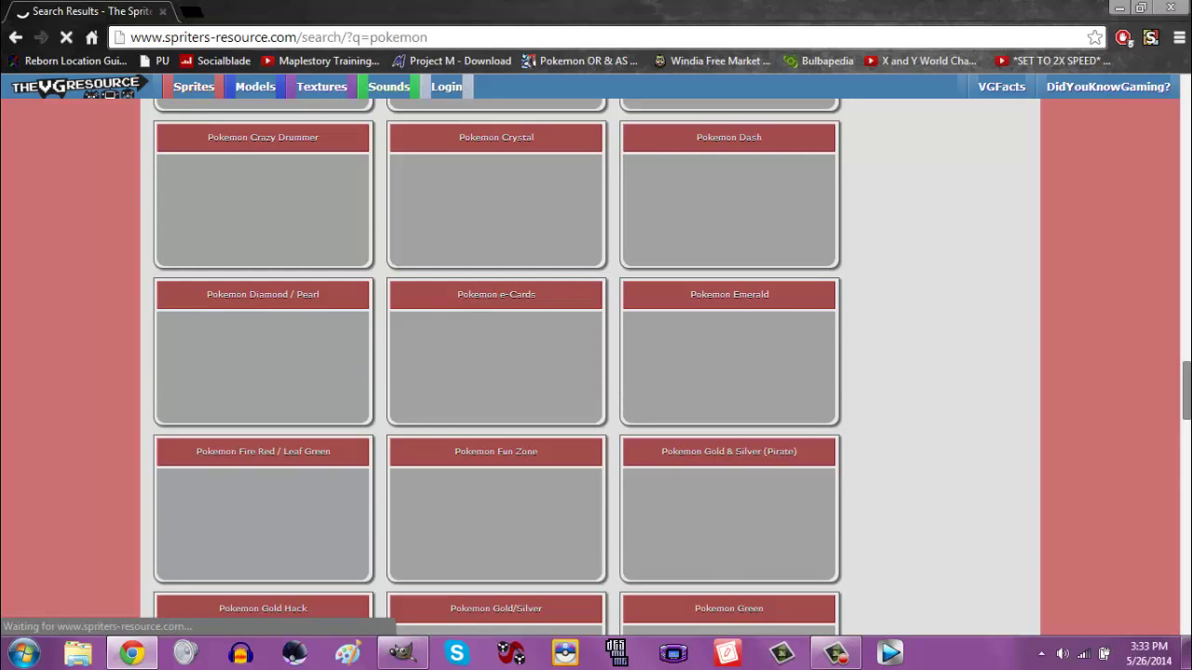
scroll(596, 362, "down", 5)
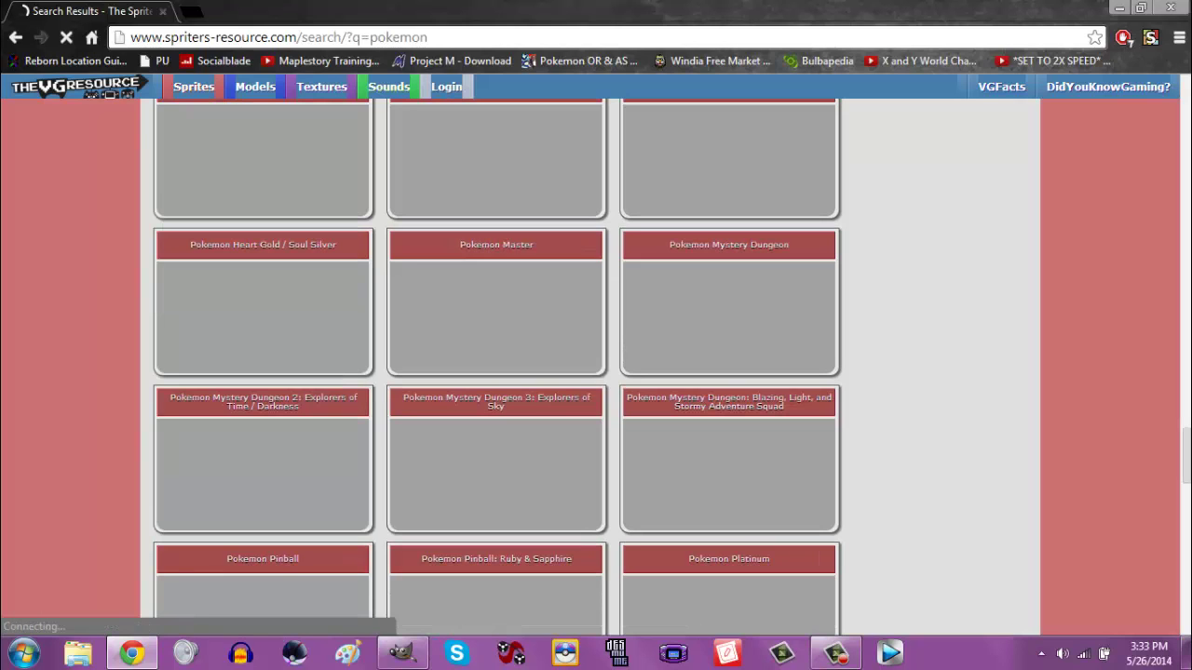
scroll(495, 361, "up", 4)
scroll(496, 361, "up", 2)
scroll(496, 362, "up", 2)
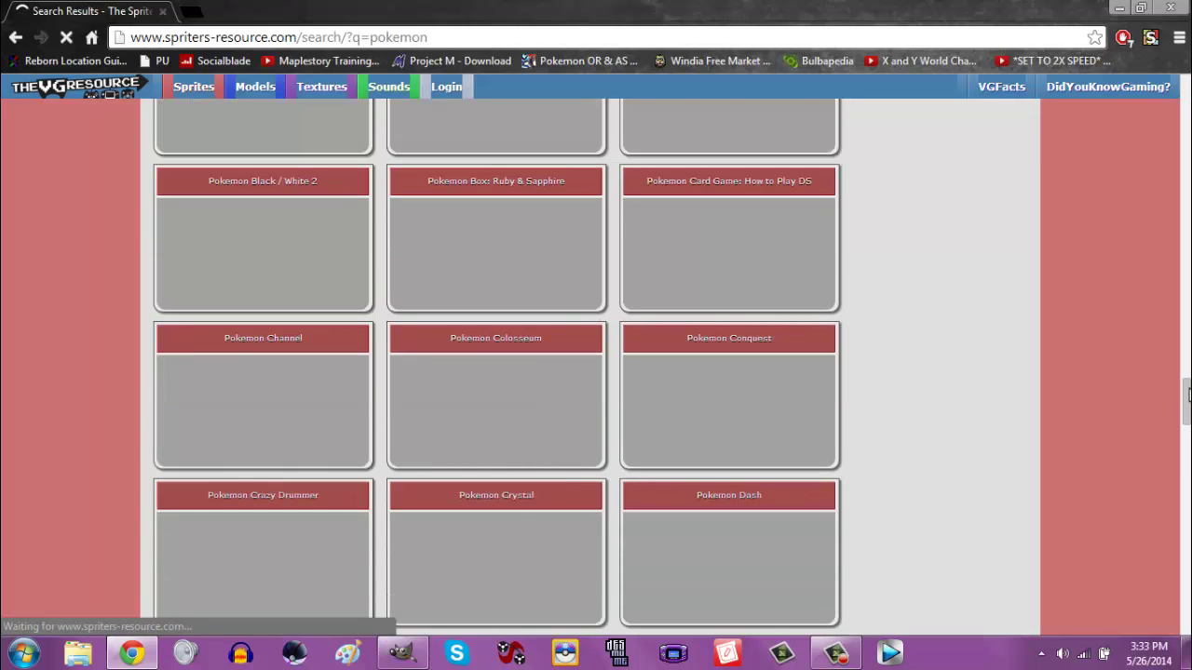
scroll(496, 361, "down", 5)
scroll(595, 361, "down", 1)
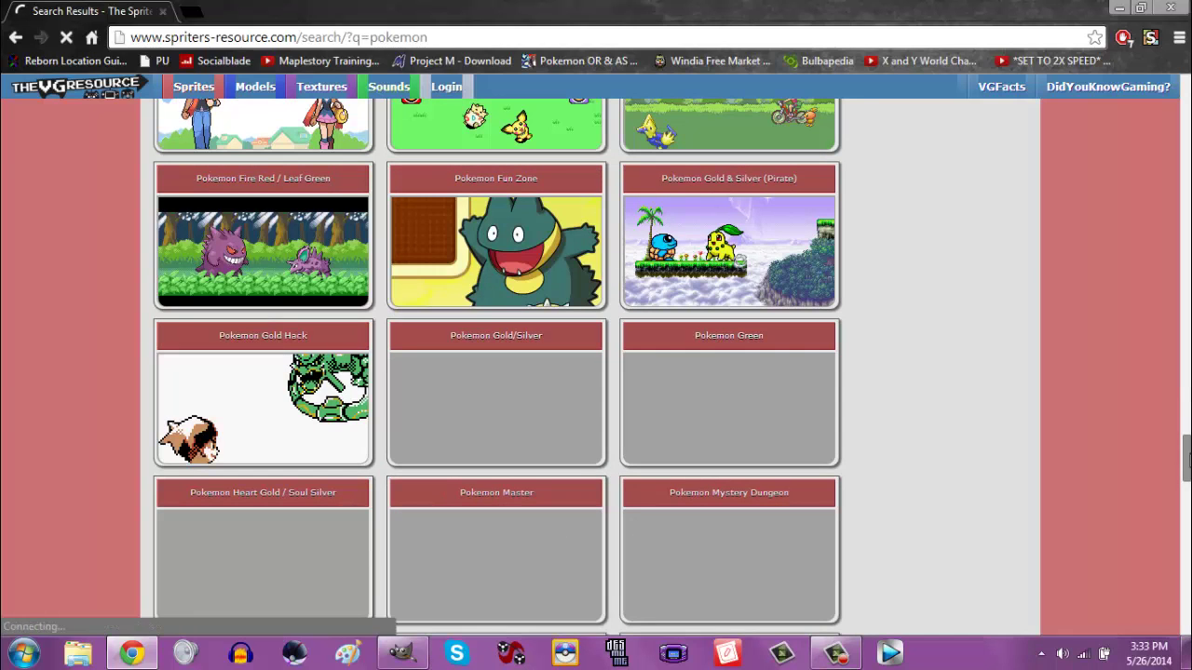
scroll(495, 362, "down", 5)
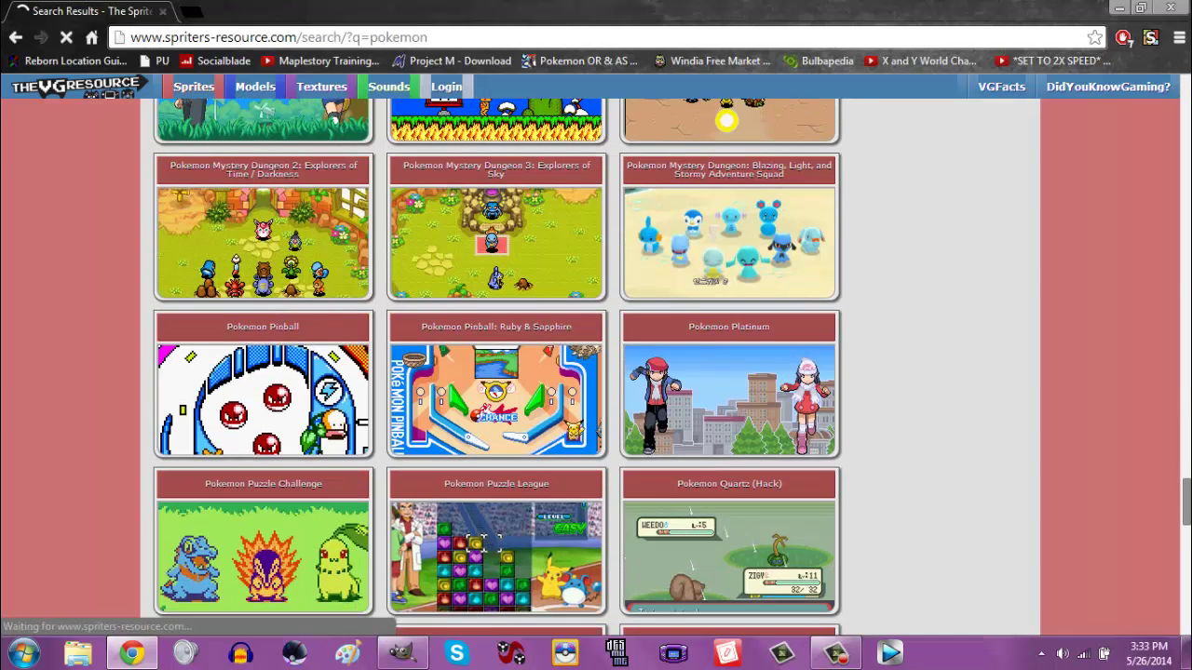
scroll(495, 361, "down", 1)
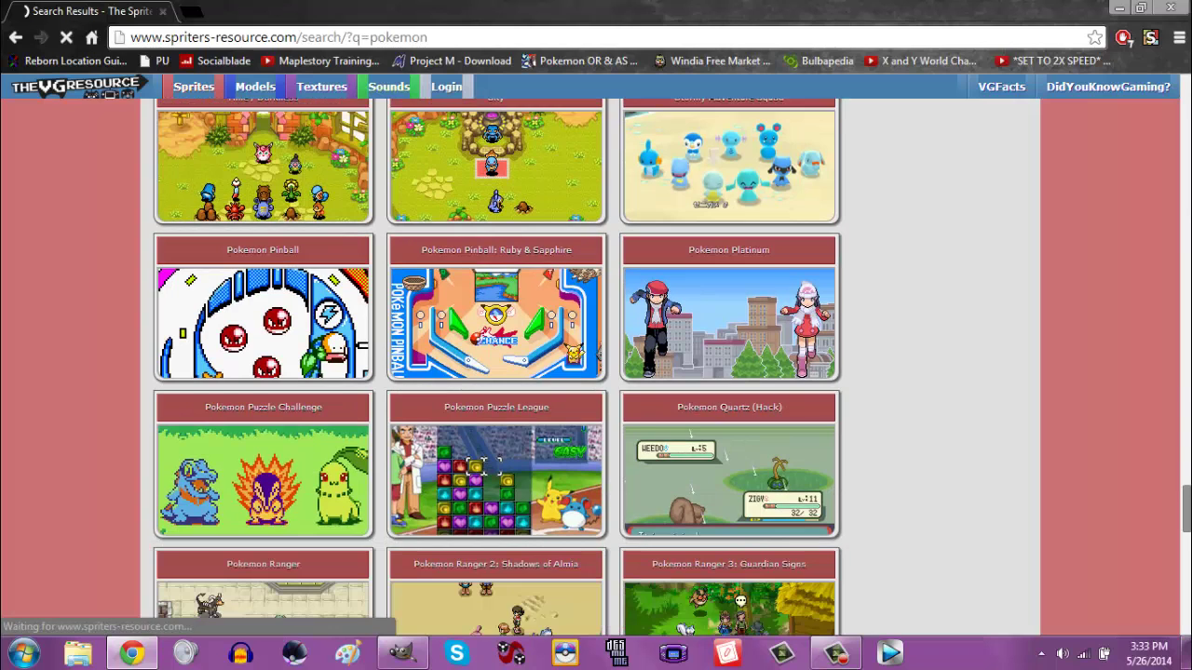
scroll(496, 362, "down", 2)
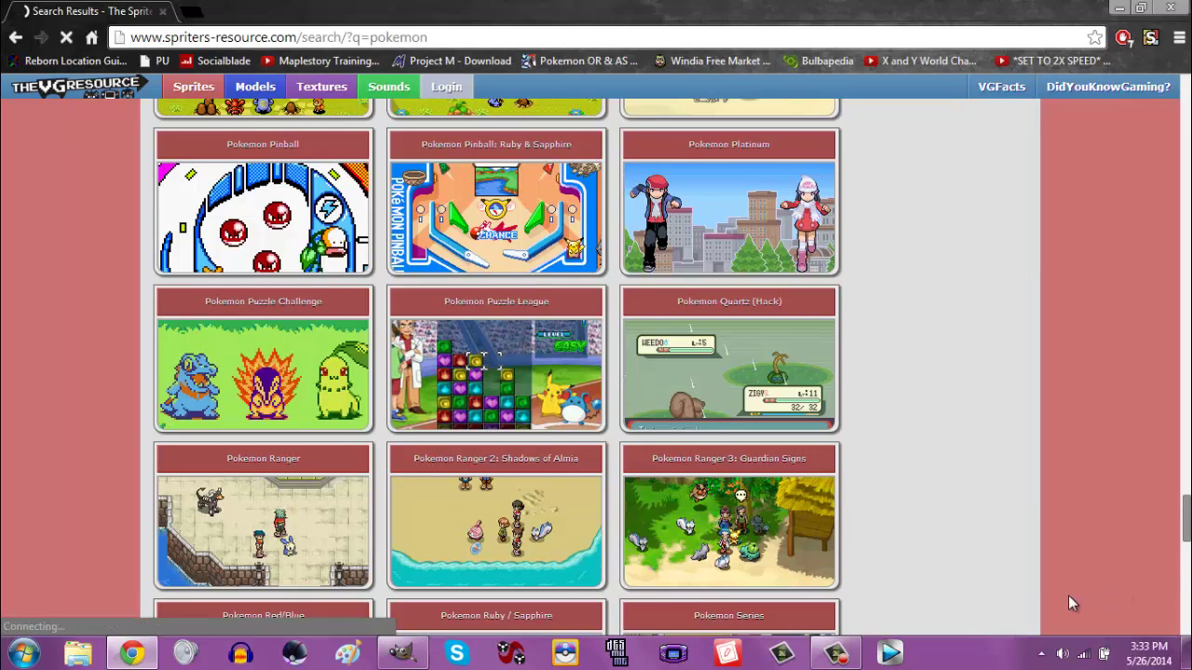
scroll(556, 568, "down", 2)
scroll(556, 568, "down", 4)
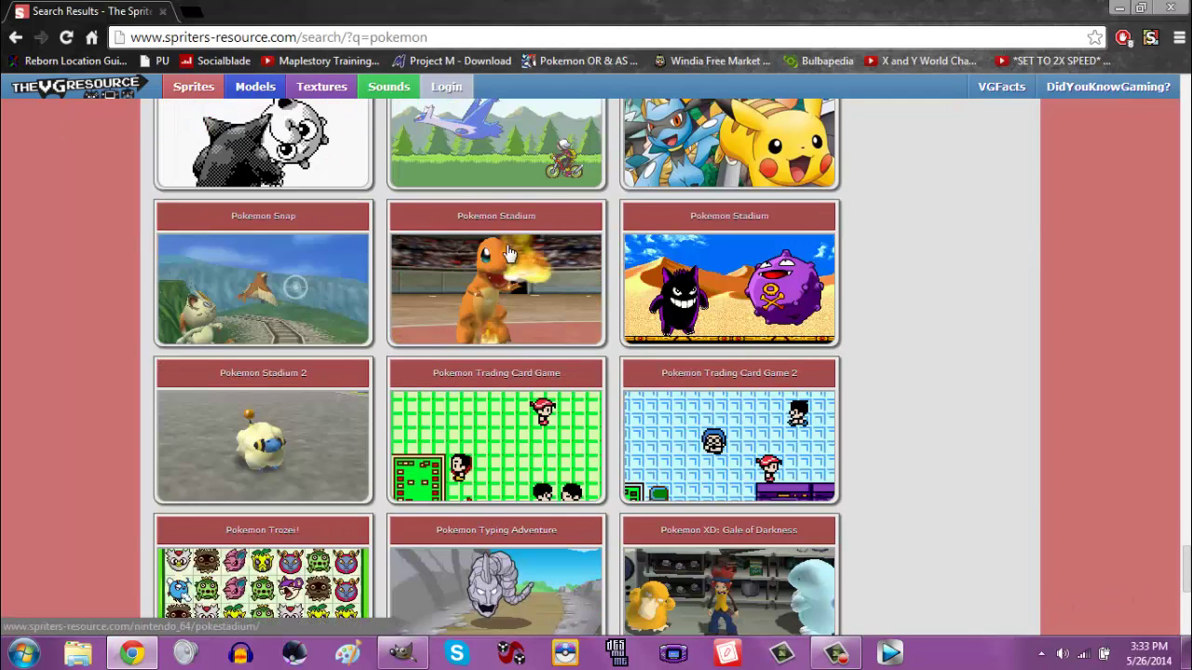
left_click(477, 169)
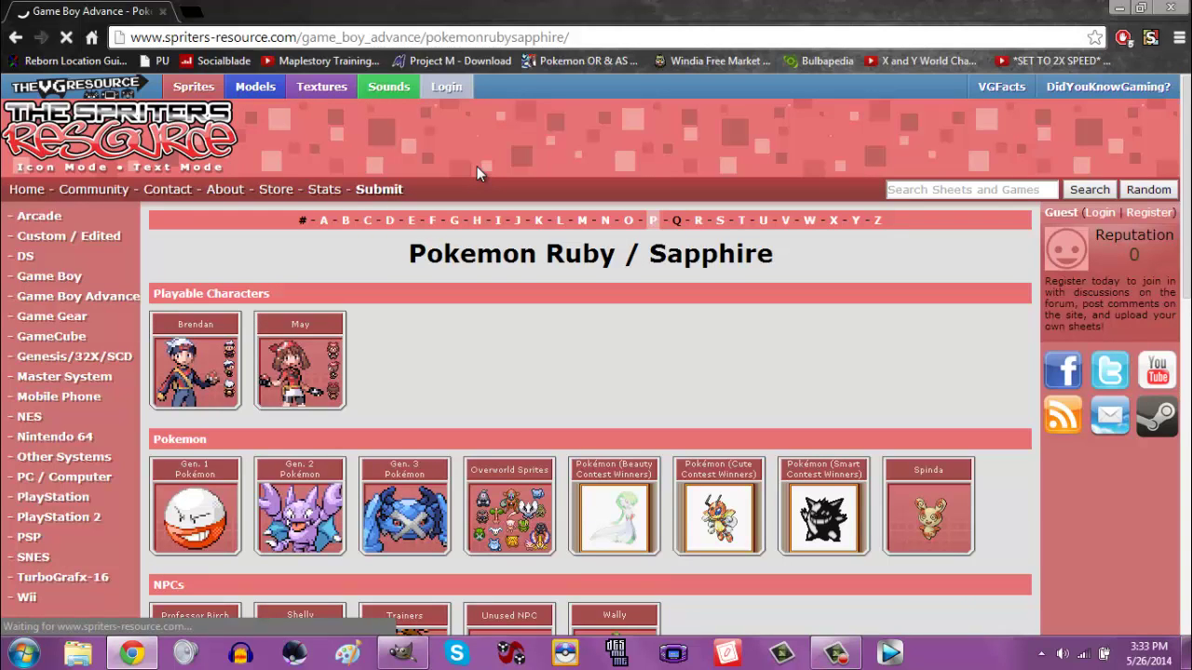
Dismiss the game advert and open the Intro sheet in the Miscellaneous section of Pokemon Ruby / Sapphire.
scroll(476, 166, "down", 5)
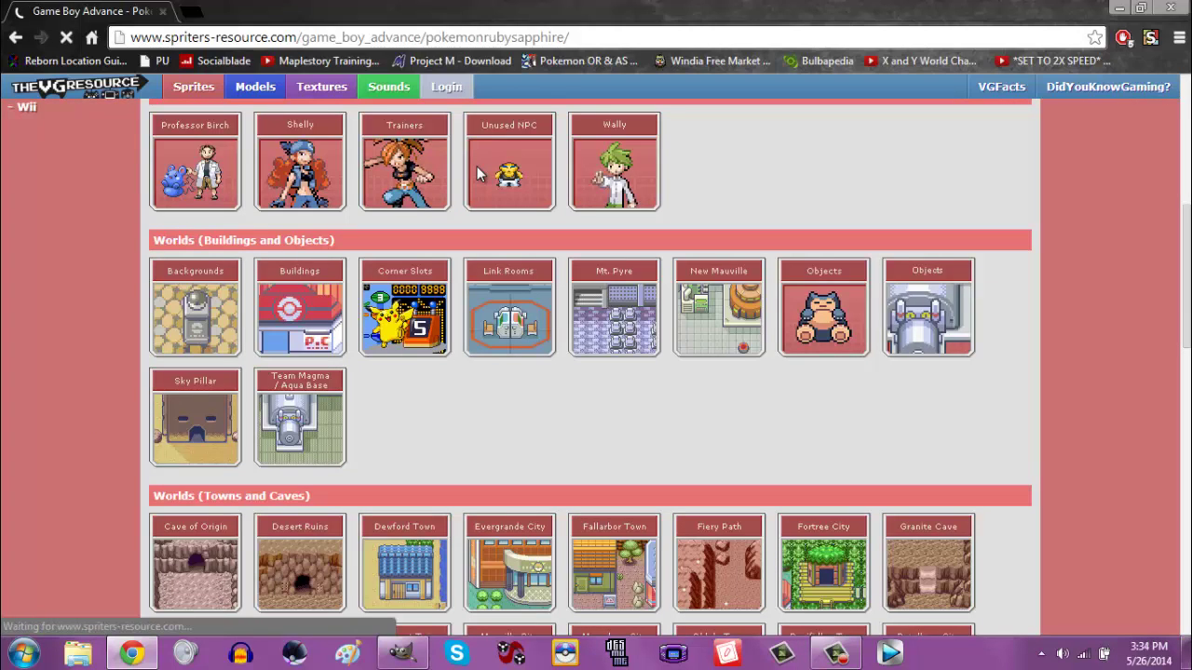
scroll(978, 340, "down", 10)
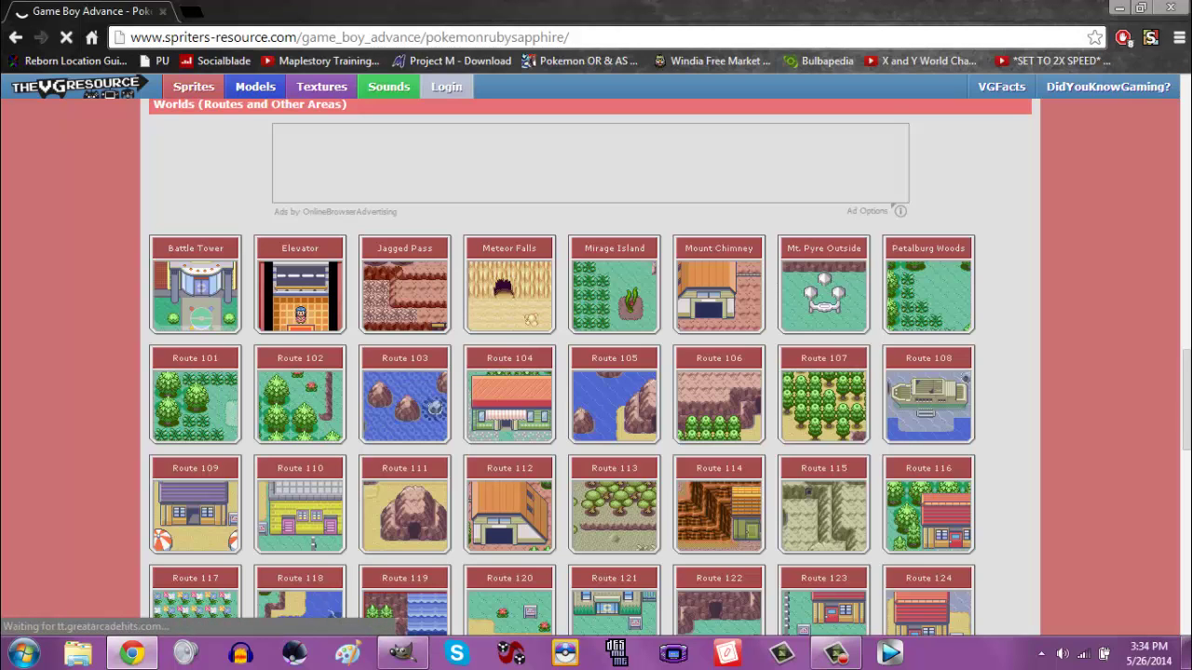
scroll(1182, 579, "down", 6)
scroll(1181, 579, "down", 4)
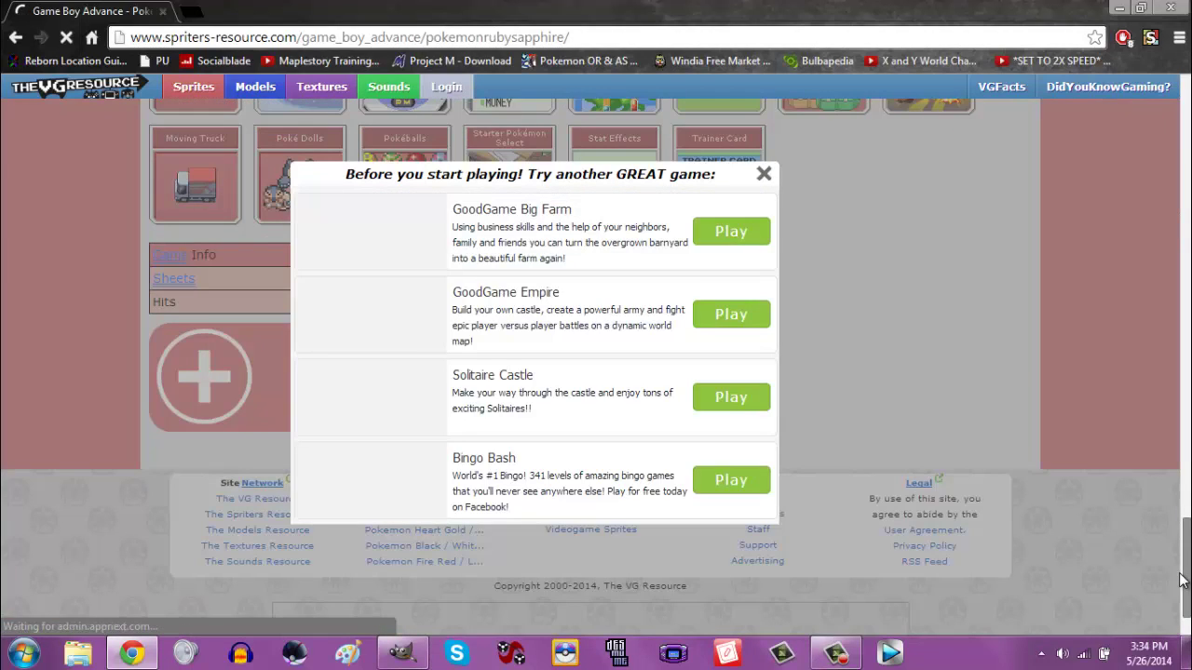
left_click(763, 177)
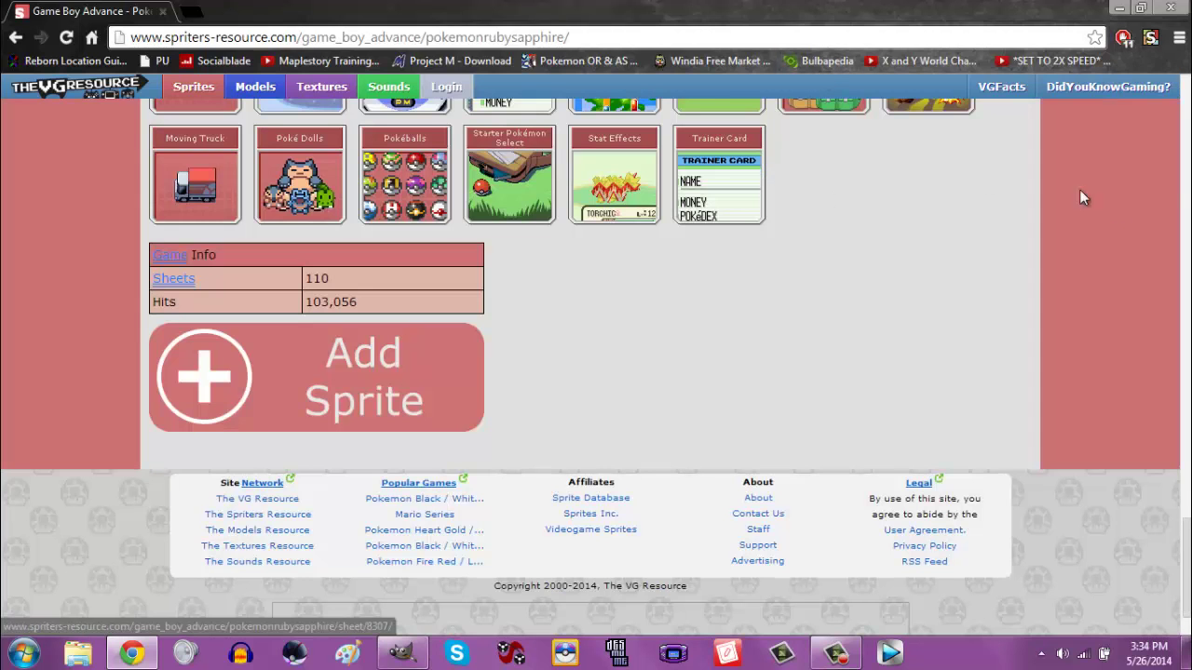
scroll(955, 351, "up", 3)
scroll(957, 352, "up", 1)
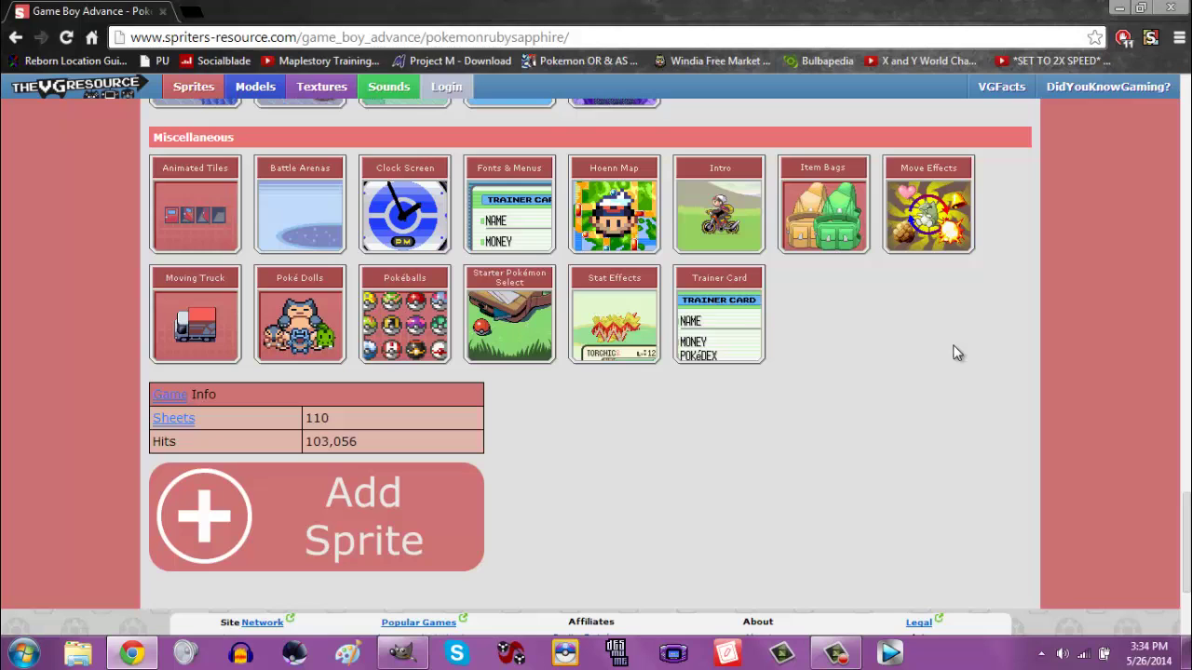
left_click(745, 212)
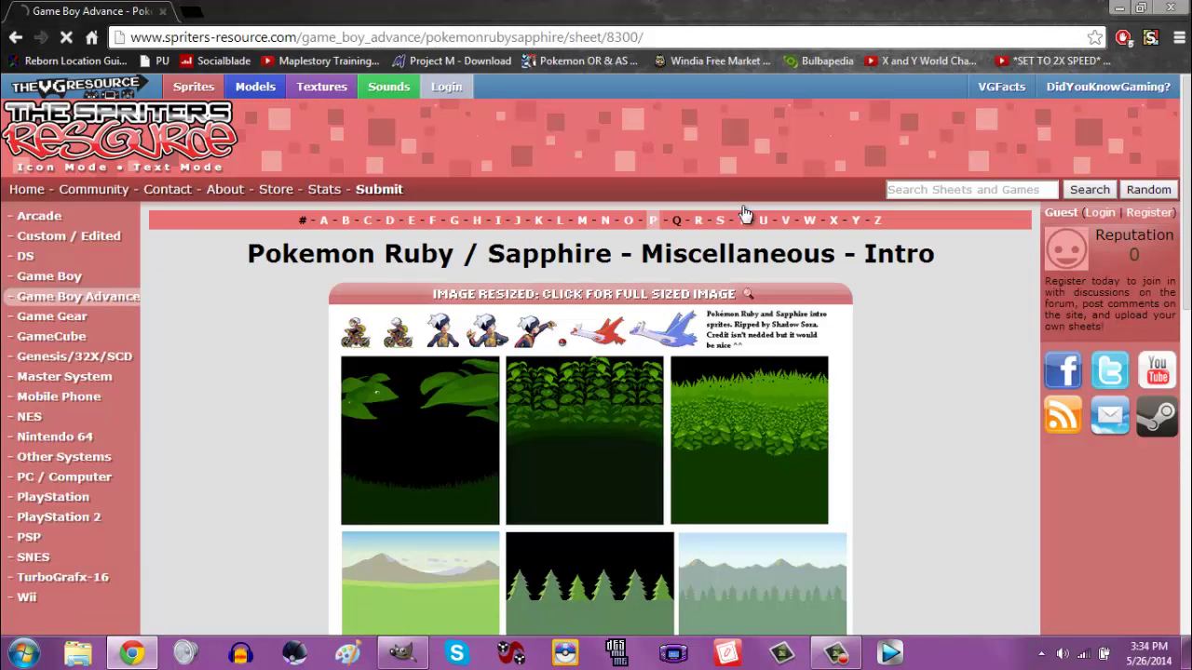
scroll(645, 349, "down", 1)
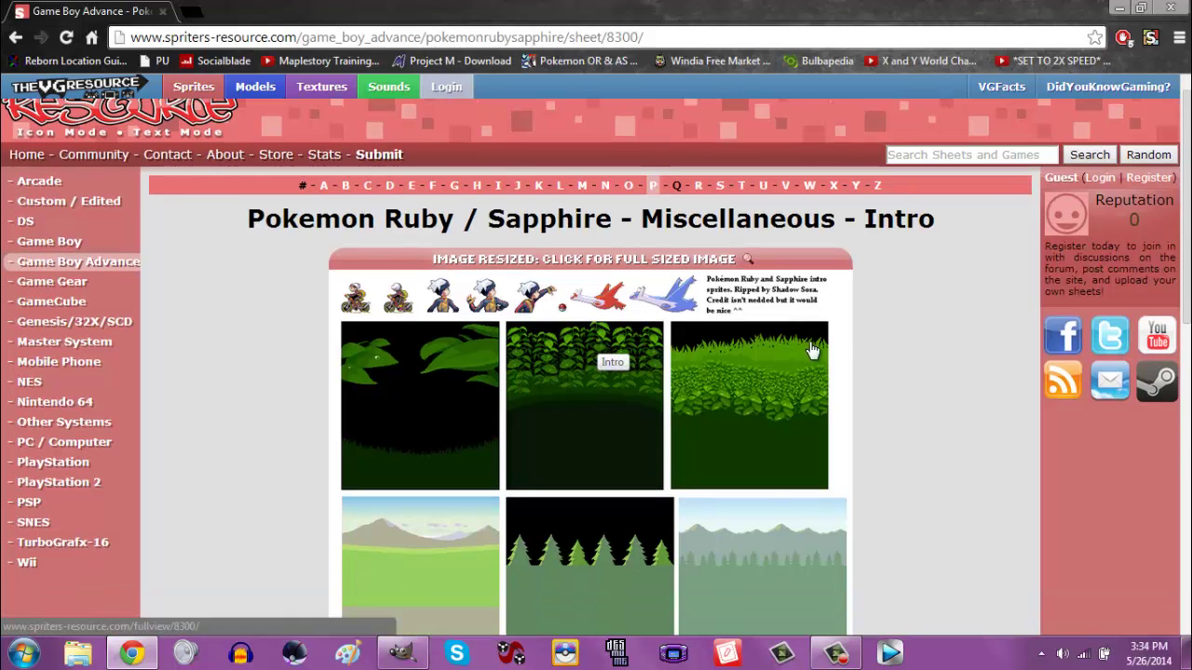
scroll(830, 352, "down", 1)
scroll(831, 352, "down", 3)
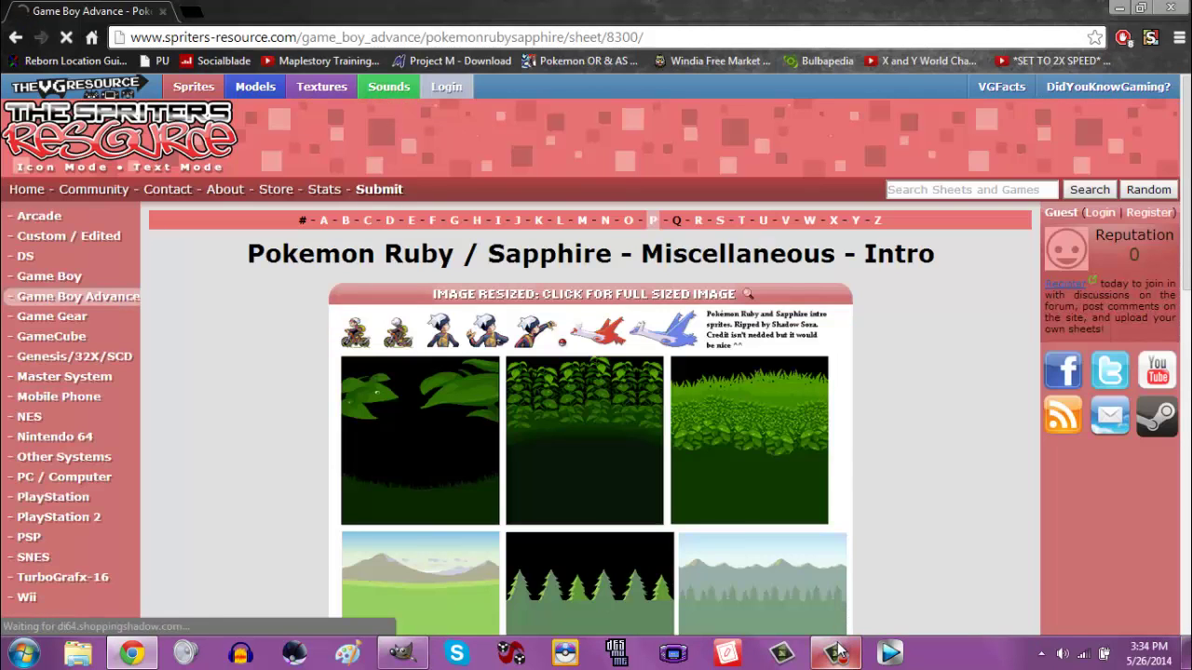
left_click(836, 651)
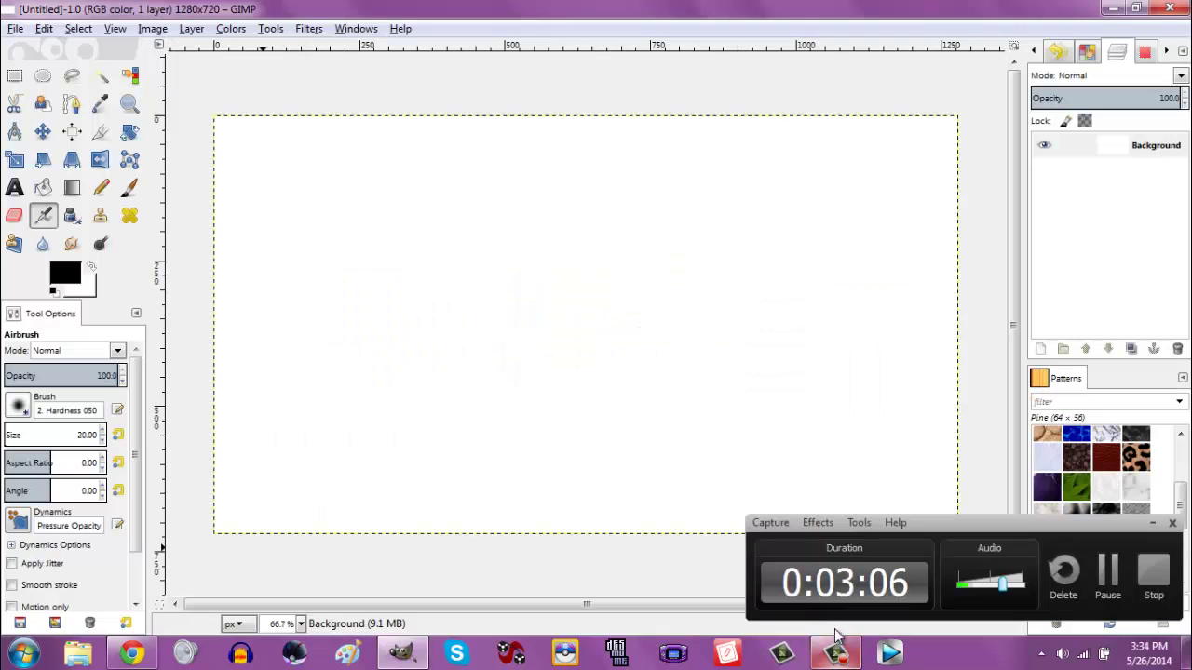
left_click(1154, 523)
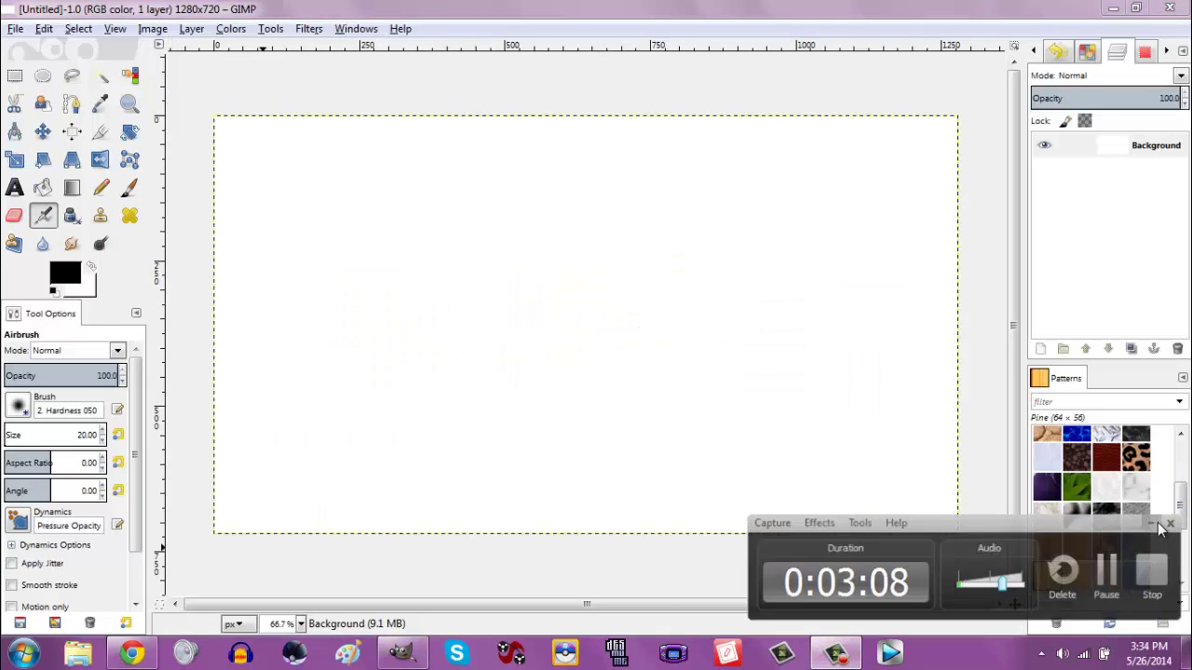
left_click(132, 654)
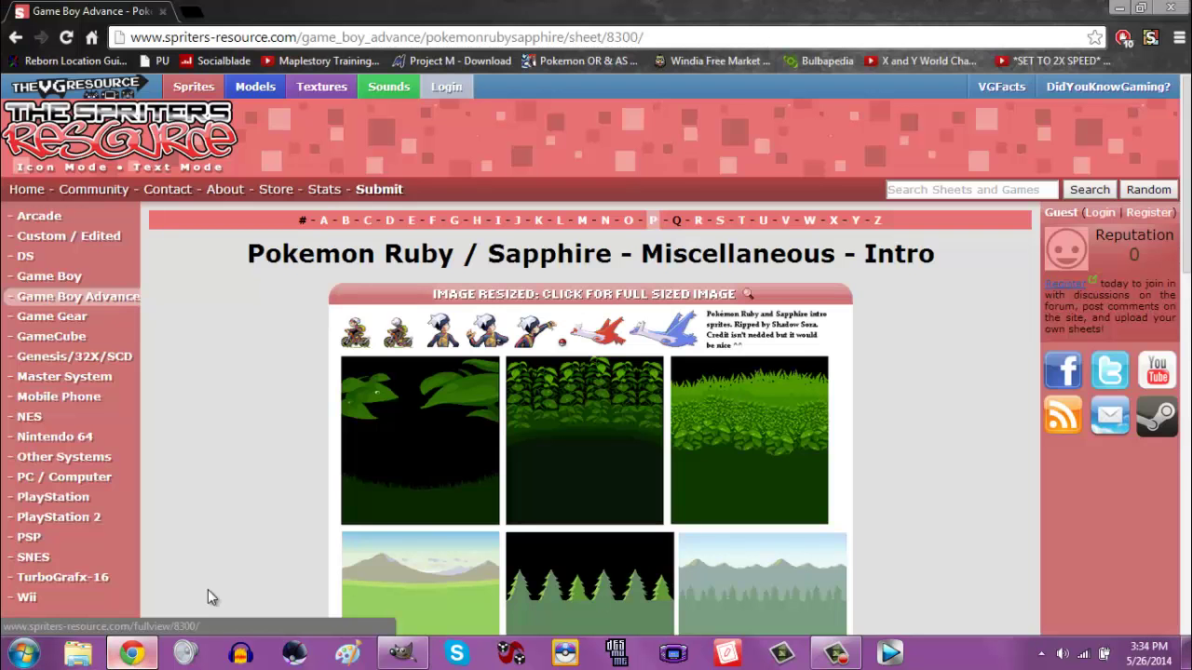
Open the full-size version of the Intro sheet and copy its image.
right_click(544, 382)
left_click(519, 425)
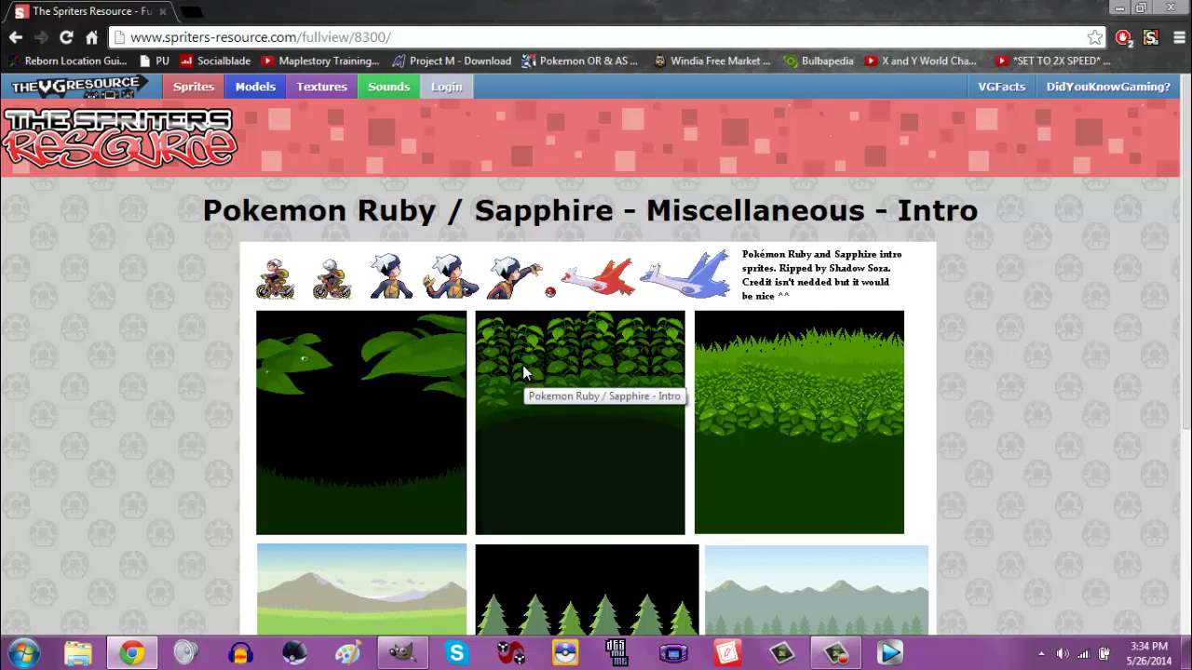
right_click(586, 358)
left_click(638, 410)
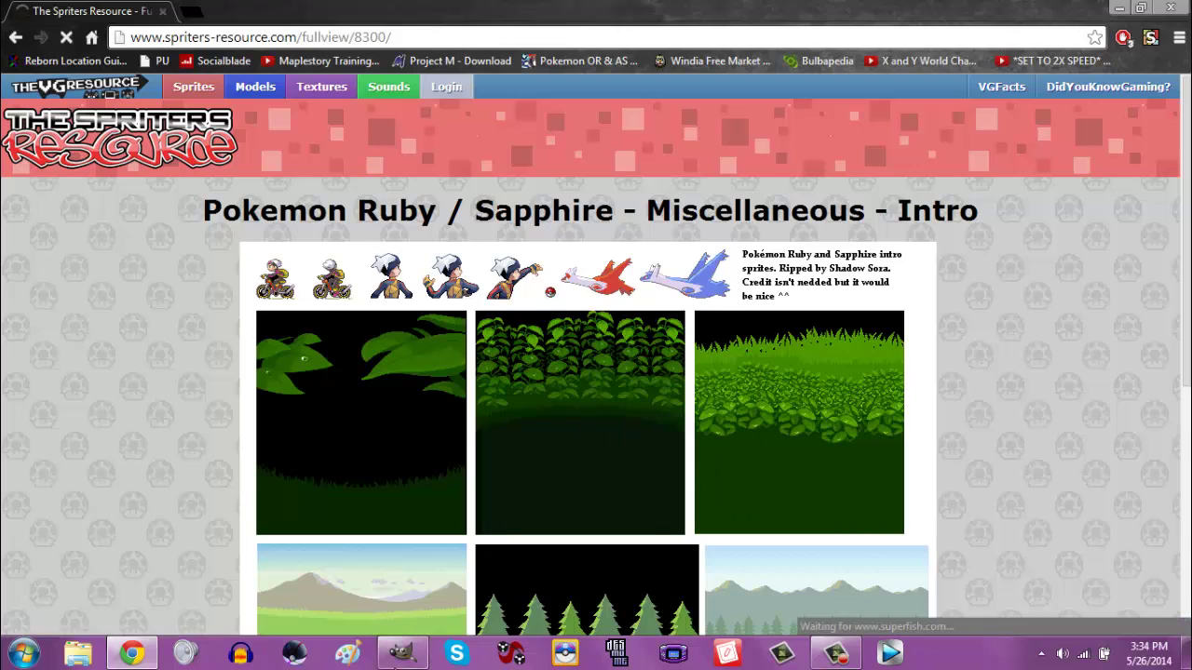
Switch to GIMP, create a second 1280 x 720 px image and paste the copied sheet into it.
left_click(400, 653)
left_click(15, 28)
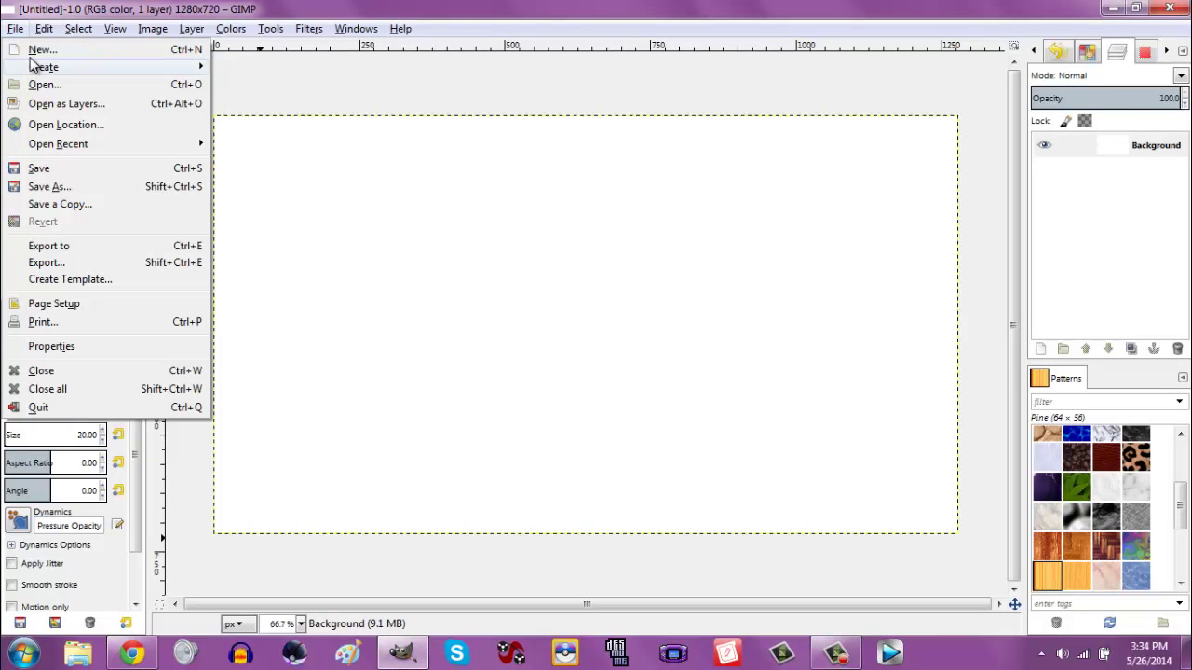
left_click(31, 51)
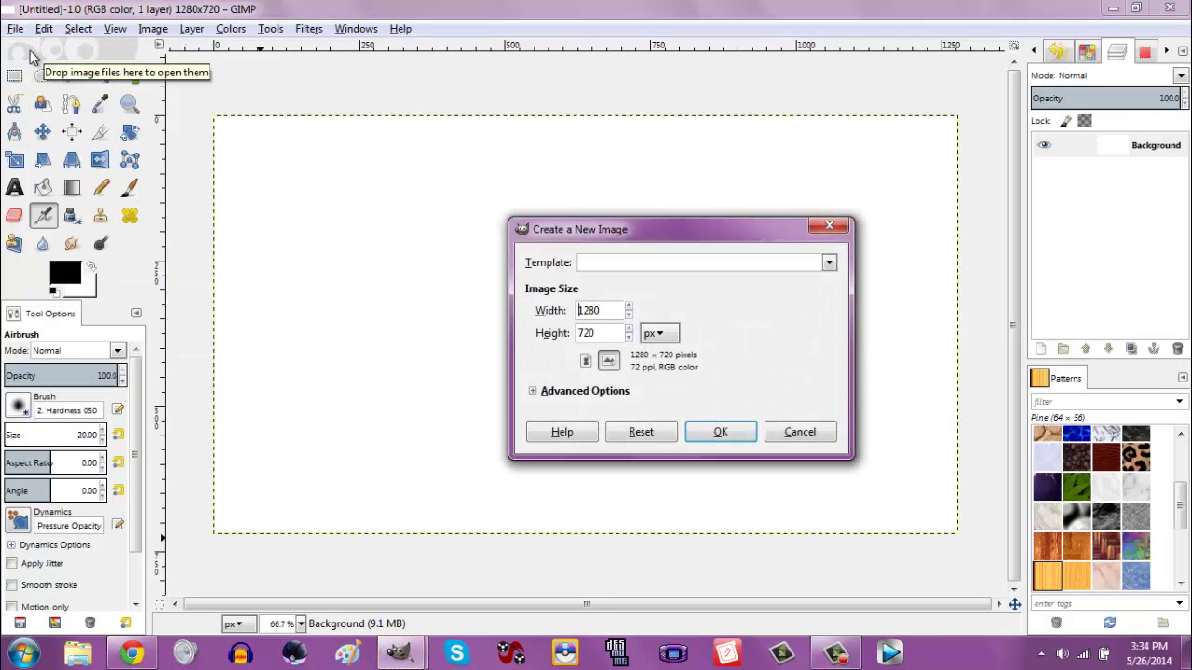
key("Return")
key("ctrl+v")
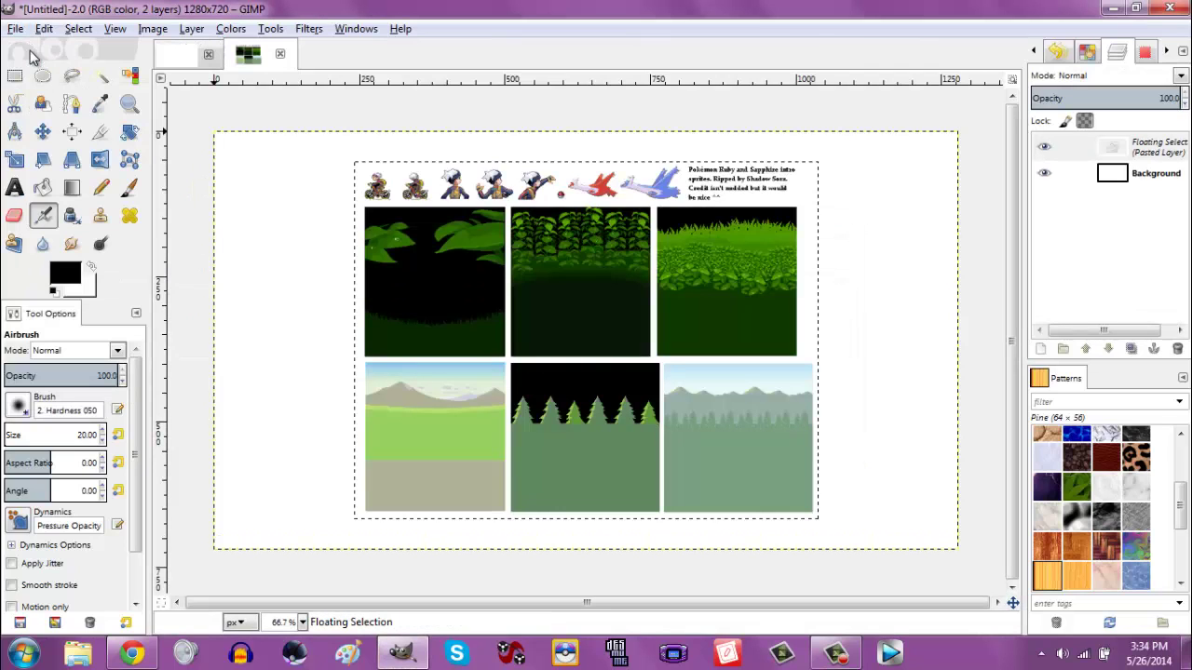
Convert the floating pasted sheet into its own layer, with the dark leafy panel in the upper middle in close view.
left_click(125, 104)
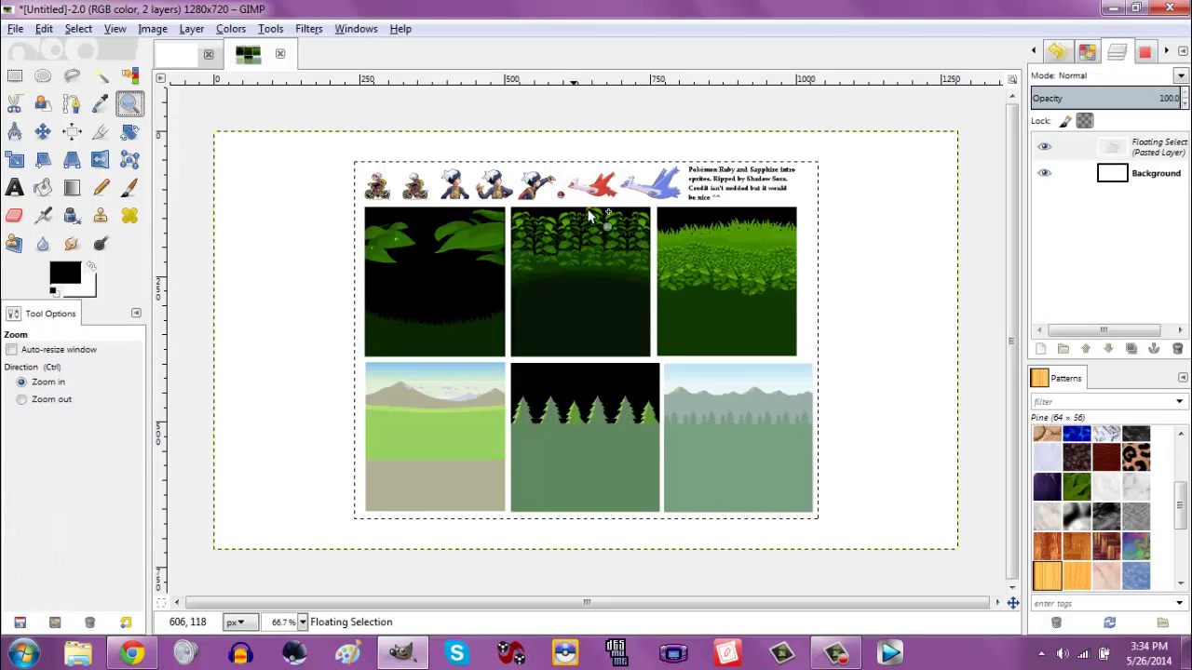
left_click(575, 250)
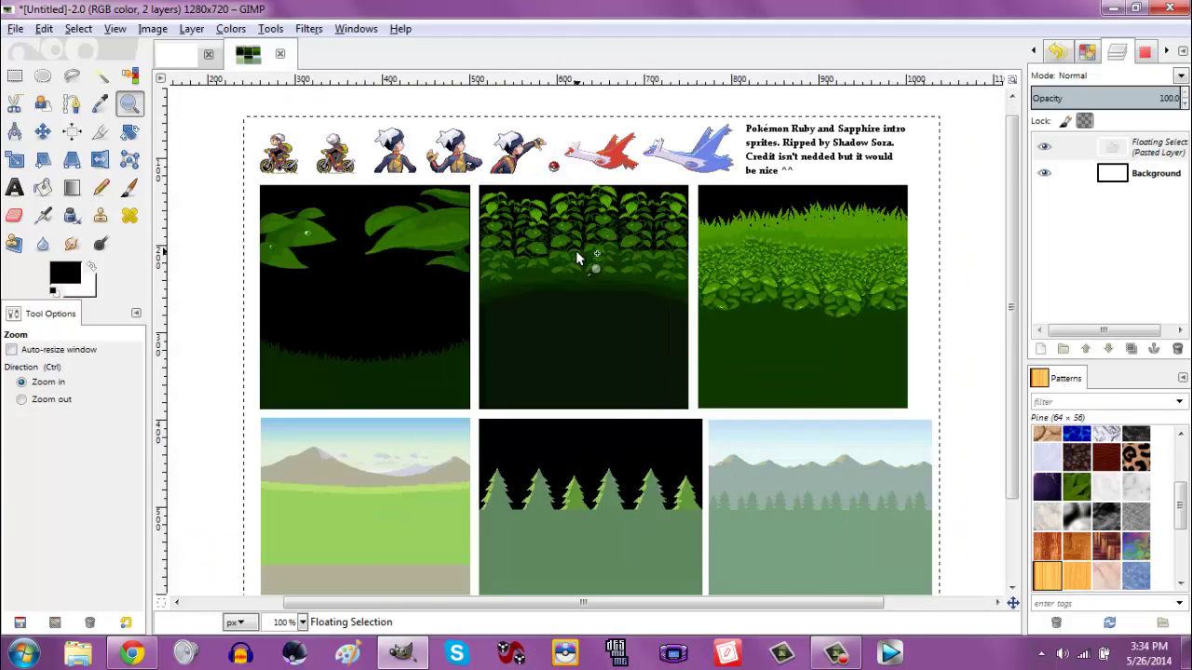
left_click(576, 250)
scroll(1003, 226, "up", 3)
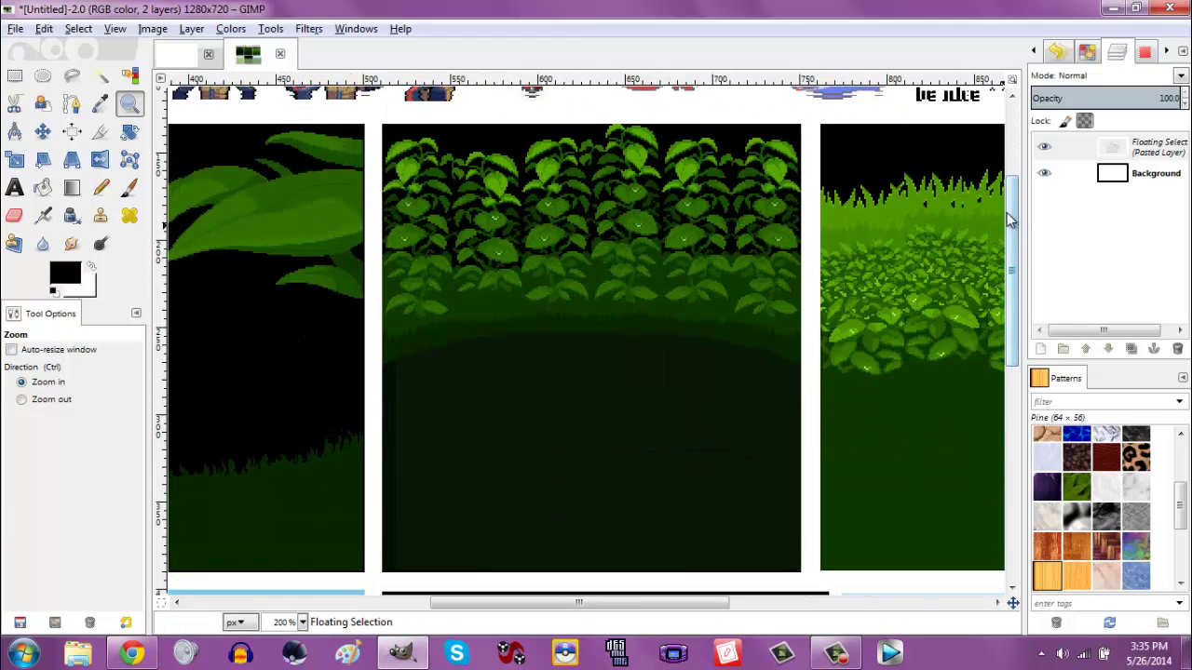
left_click(16, 78)
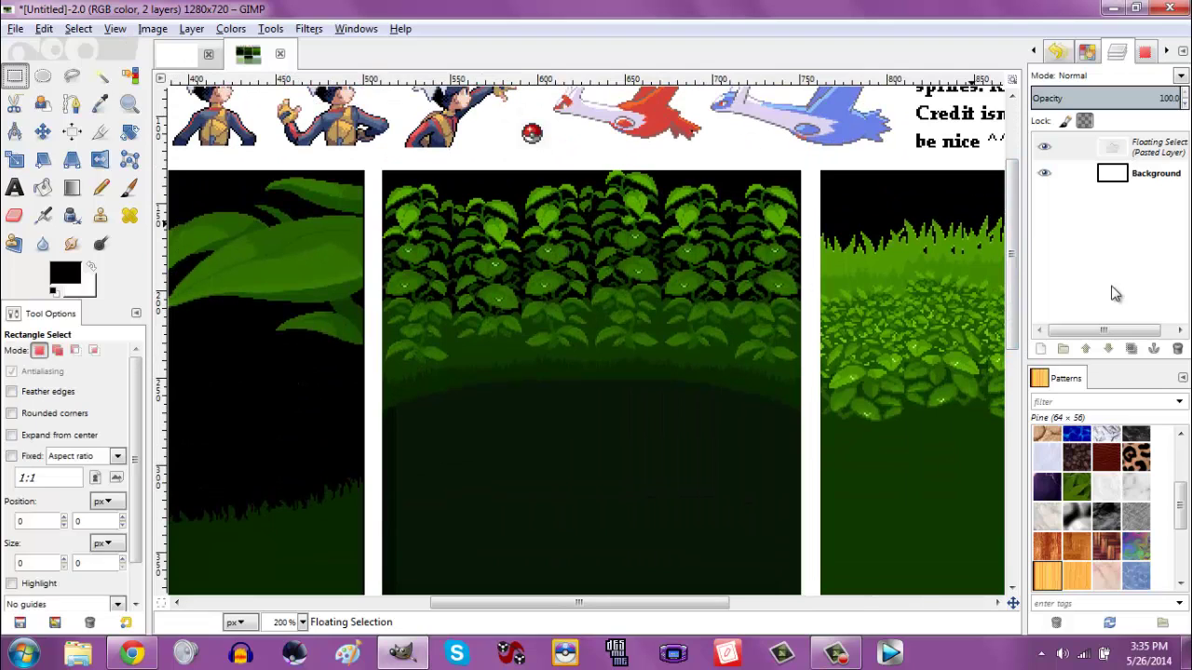
left_click(1040, 349)
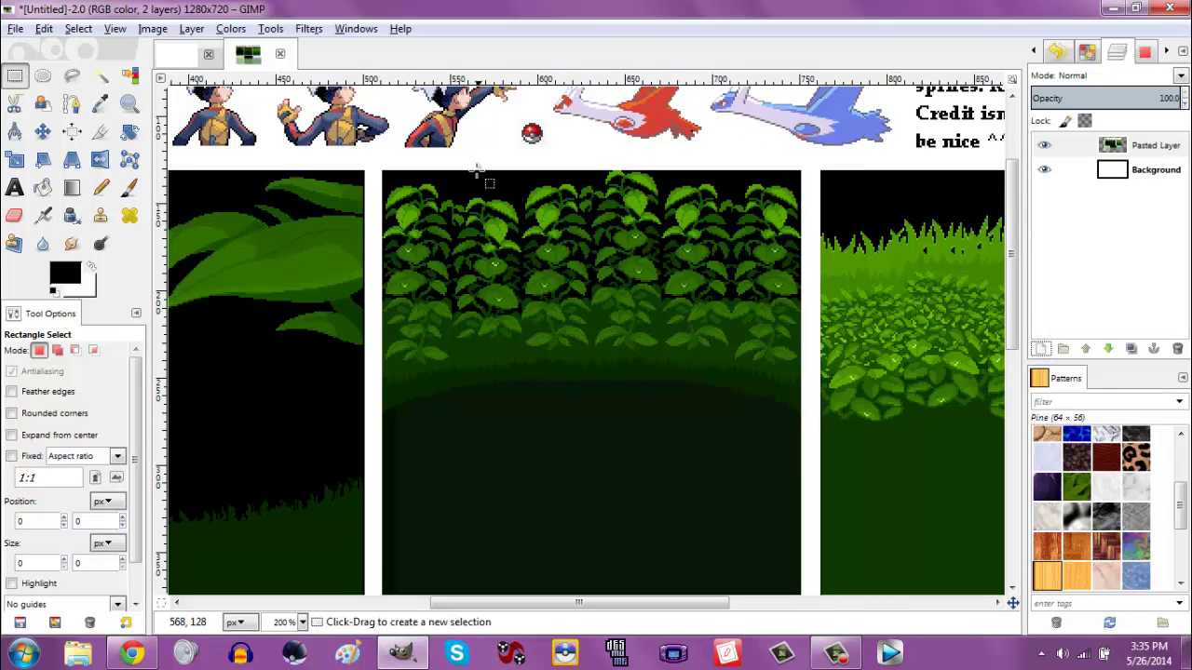
Rectangle-select the leafy upper part of the sheet's upper middle panel, 240 x 150 px from position 511, 131.
left_click_drag(374, 159, 808, 428)
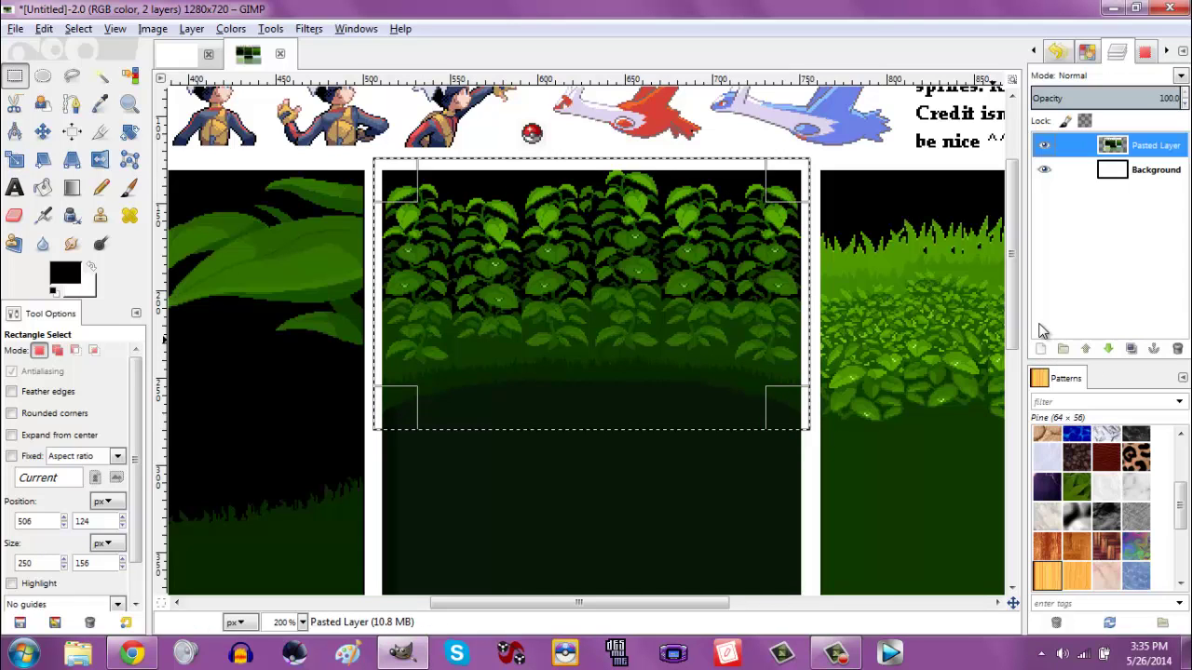
left_click(967, 334)
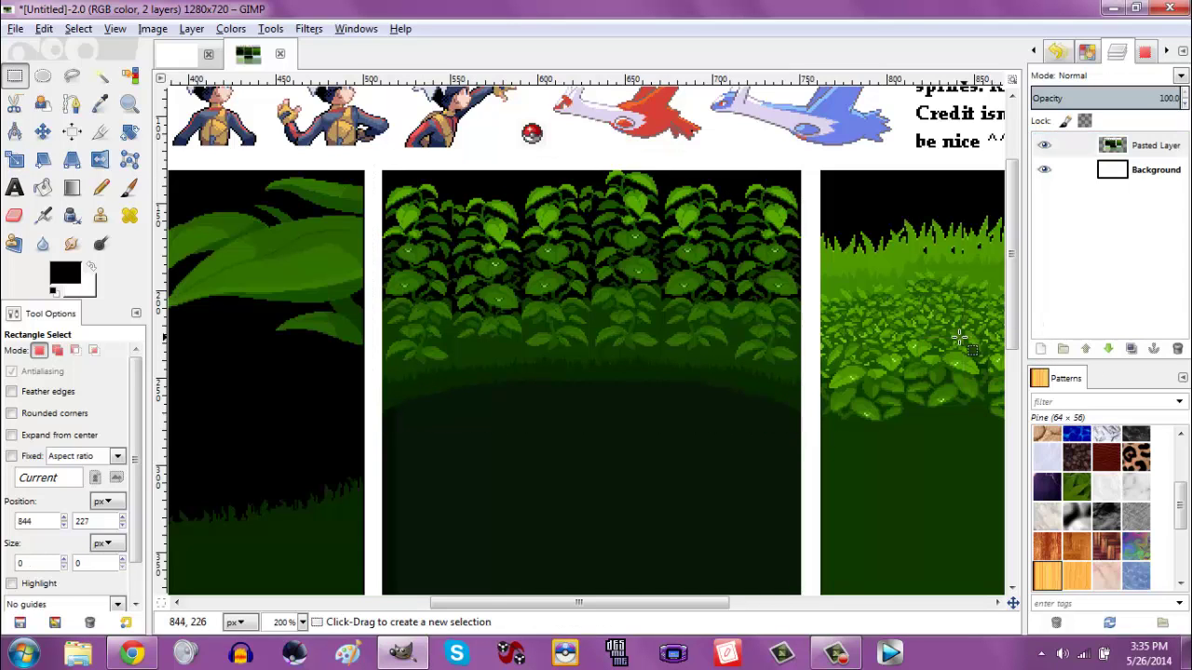
left_click(130, 105)
left_click(537, 320)
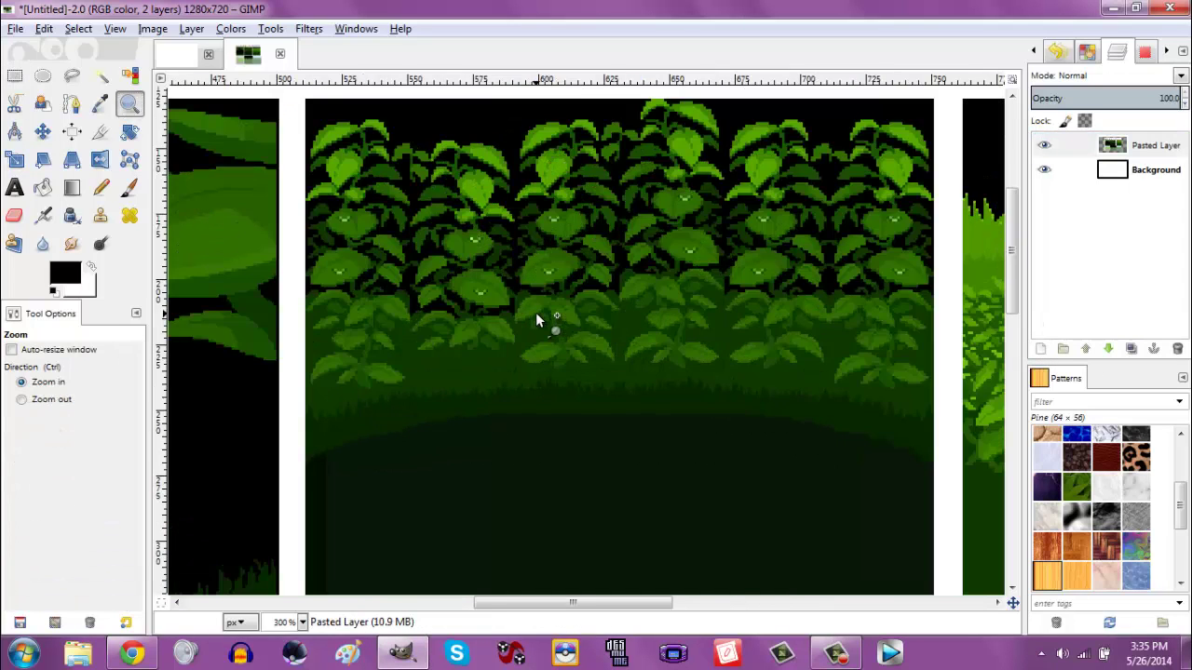
scroll(1014, 216, "up", 2)
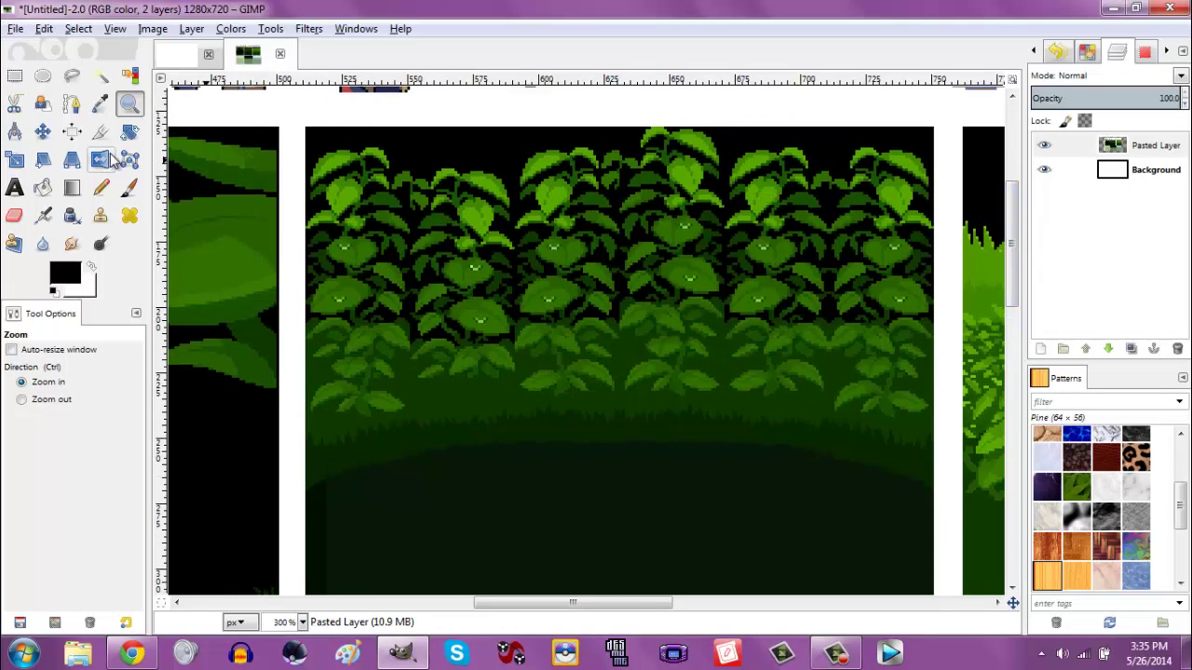
left_click(14, 75)
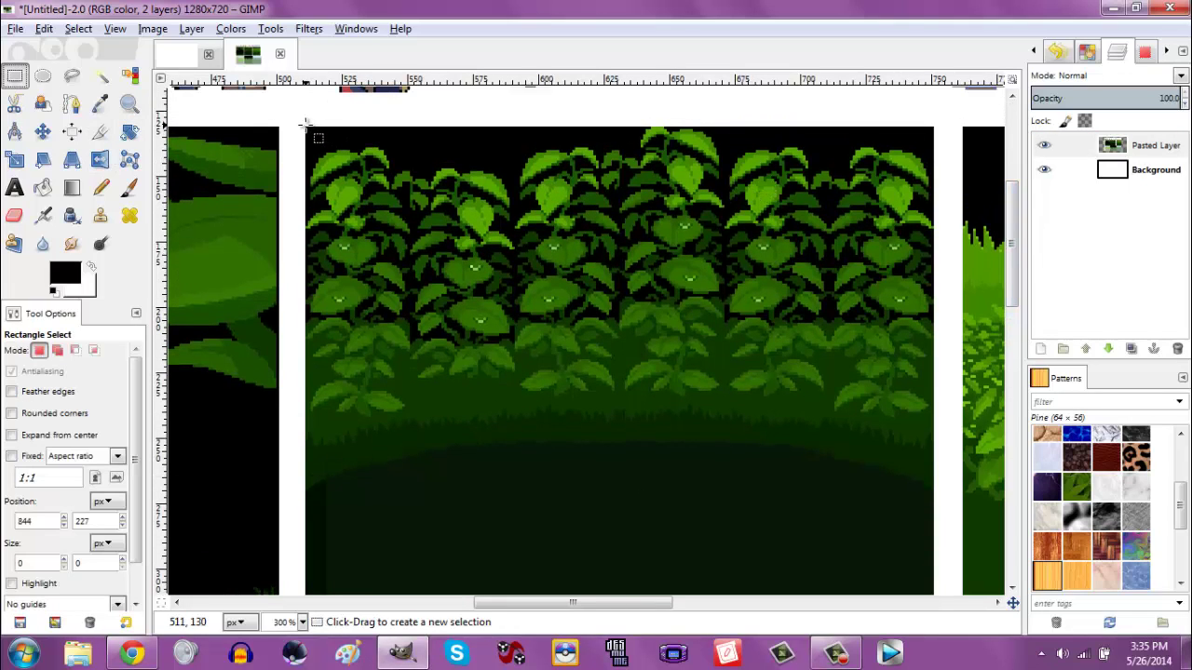
left_click_drag(304, 123, 387, 179)
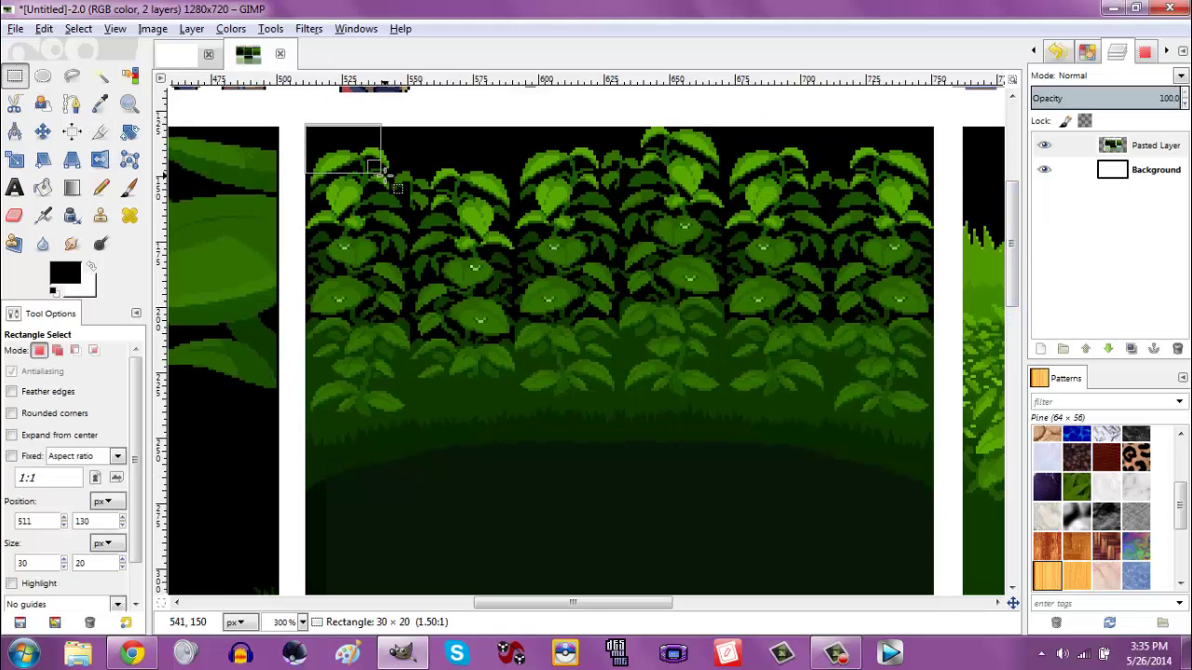
left_click(518, 159)
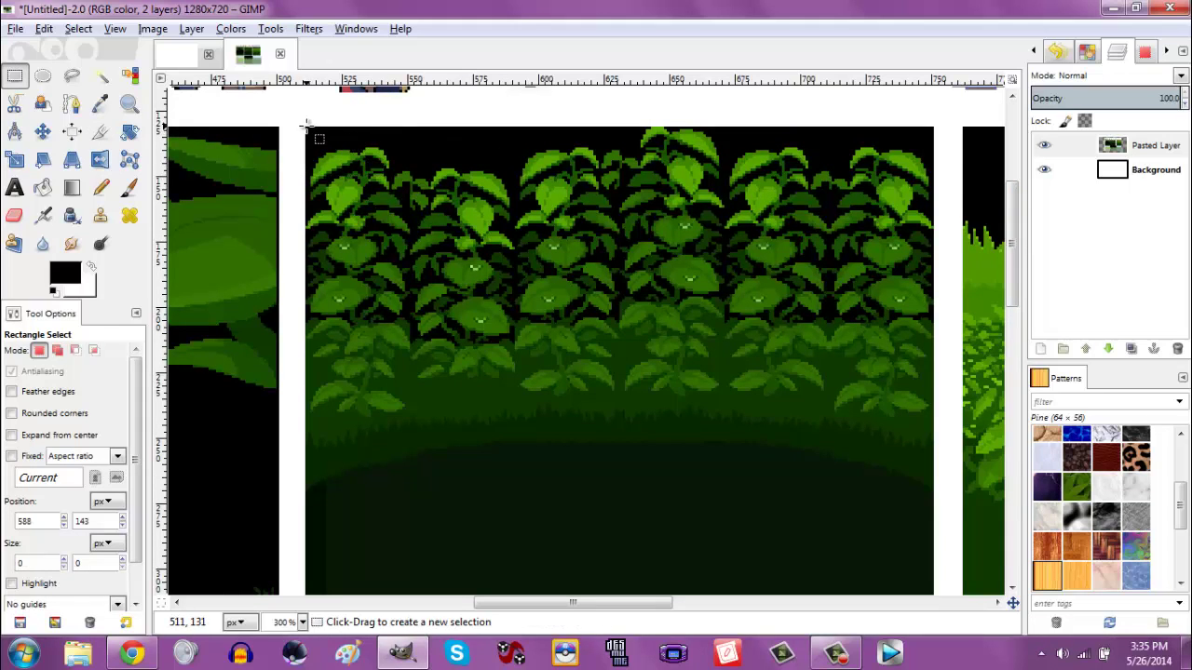
left_click_drag(304, 124, 816, 523)
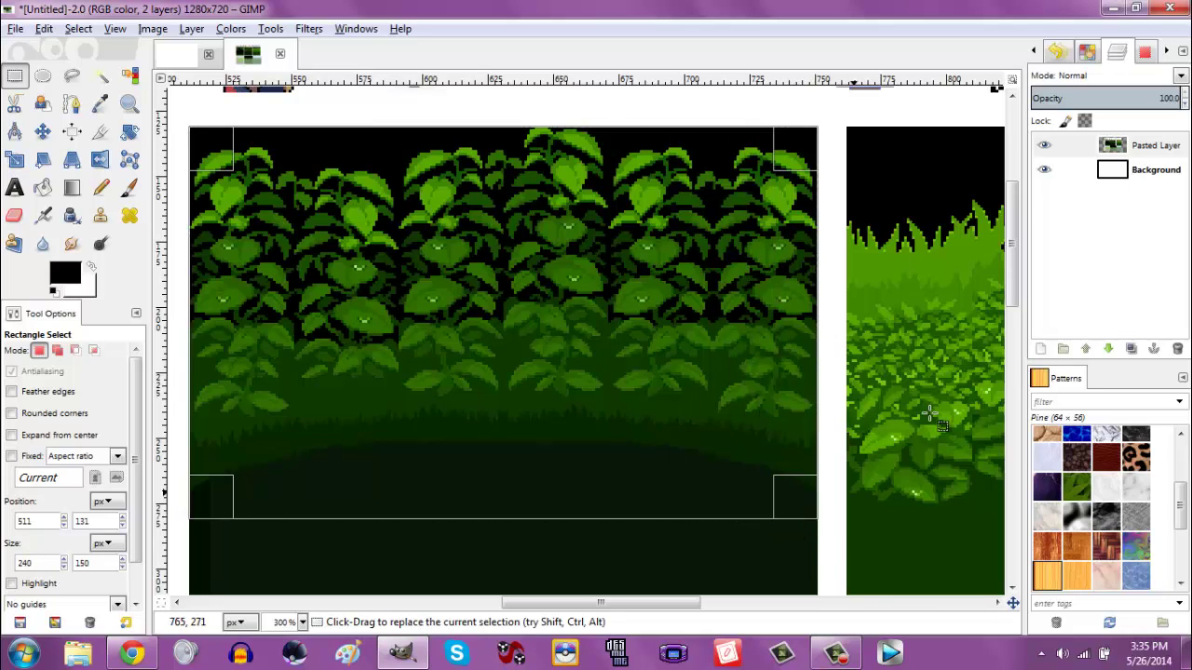
Copy the selected leafy background and paste it into the first, blank image as a new layer.
key("ctrl+c")
left_click(177, 54)
key("ctrl+v")
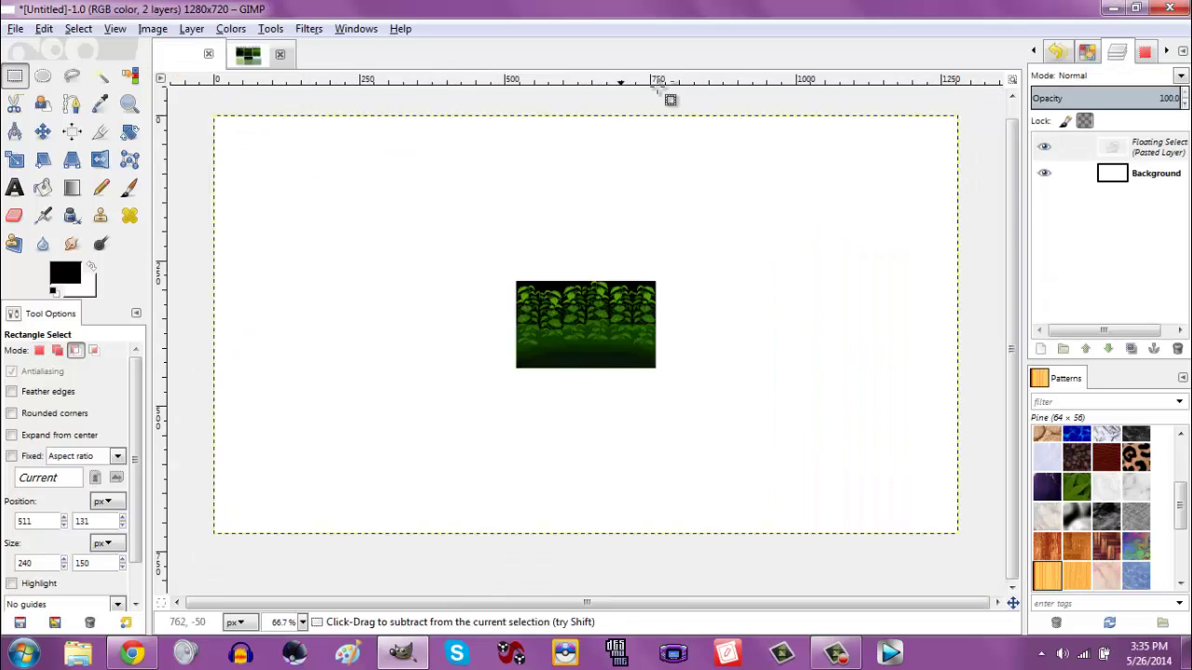
left_click(1041, 348)
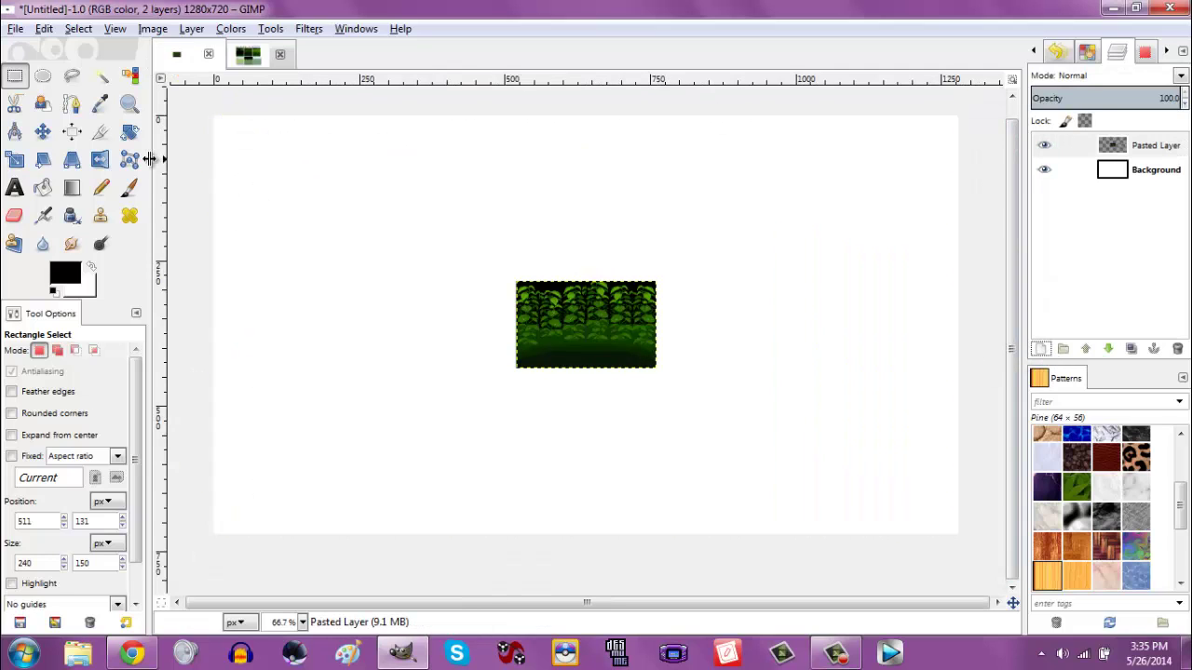
Scale the pasted leafy background layer to 1280 px wide and 720 px high.
key("shift+t")
left_click(609, 328)
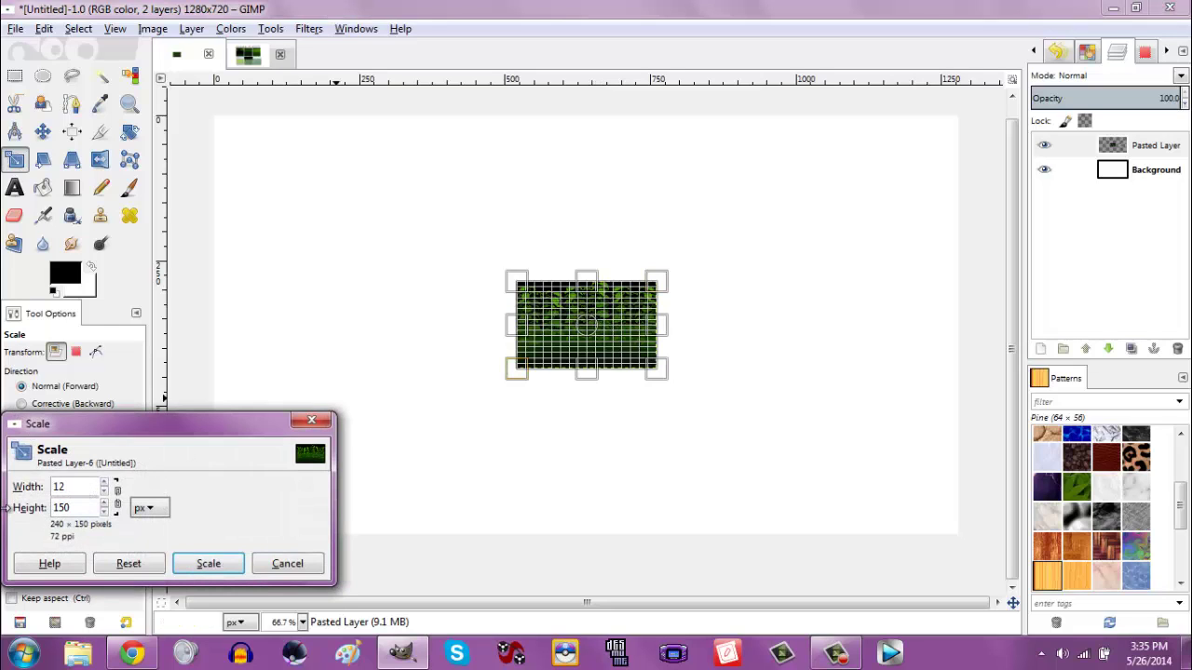
type("1280")
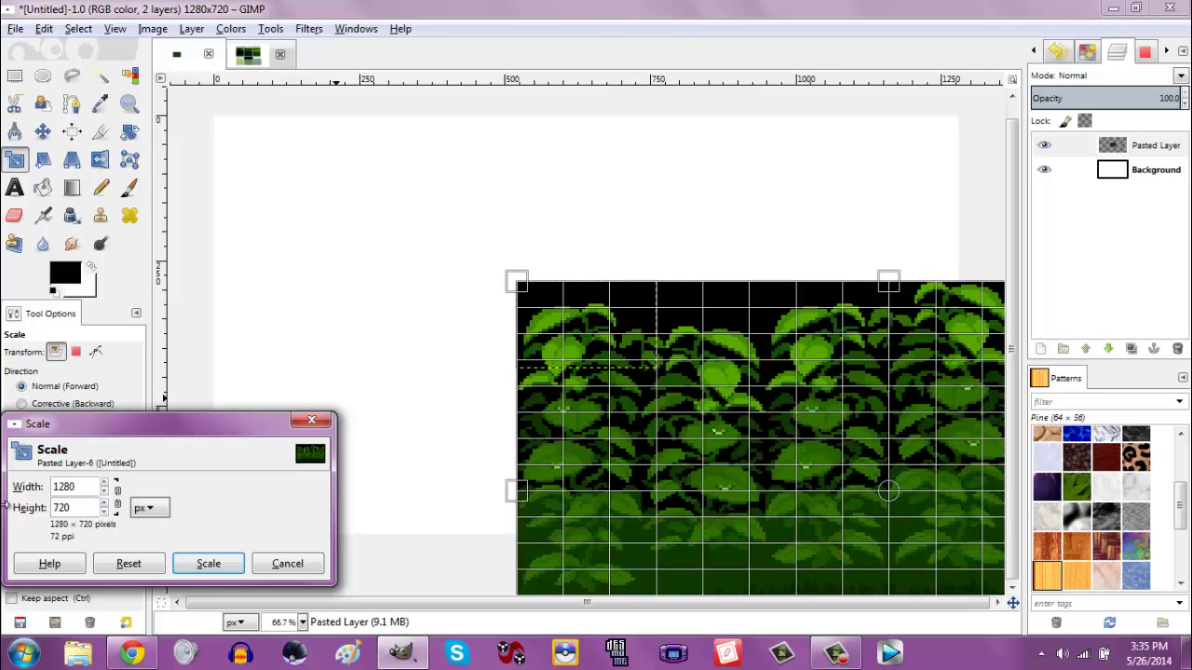
left_click(233, 564)
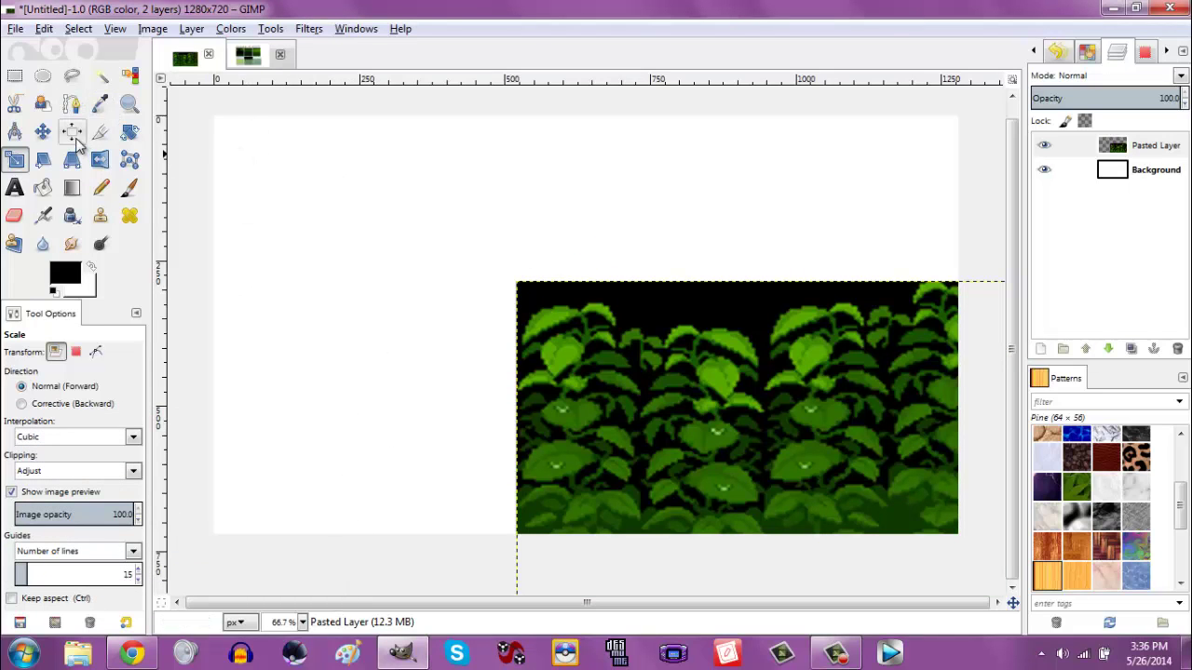
Align the leafy background layer to the canvas center, both horizontally and vertically.
left_click(72, 131)
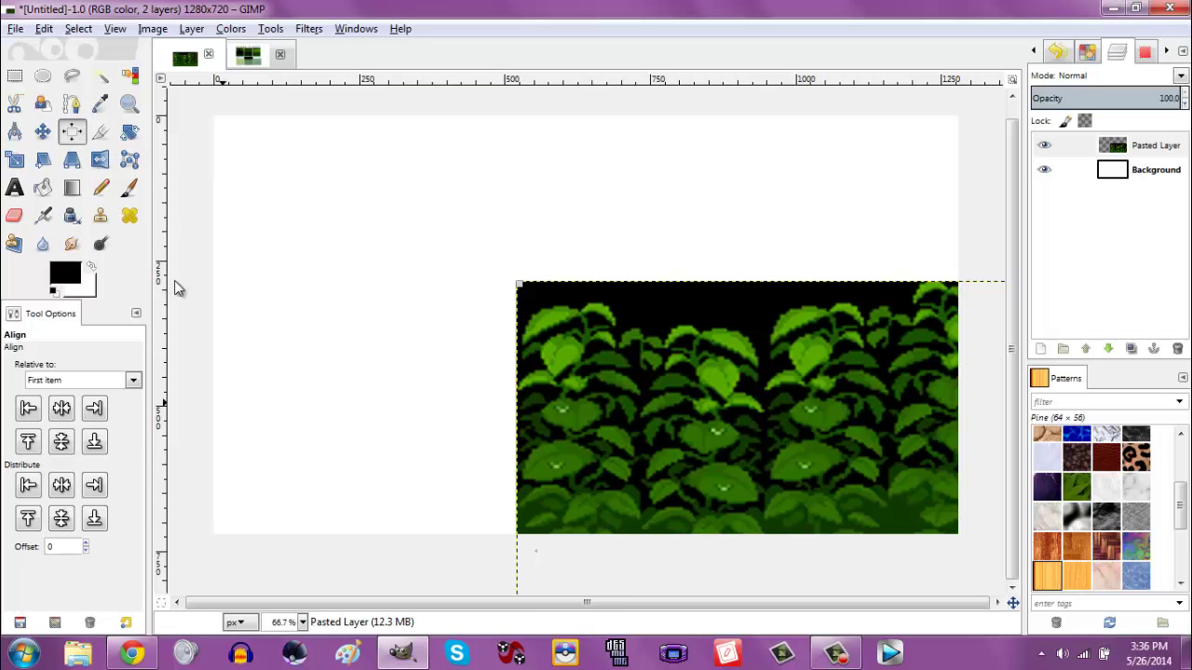
left_click(66, 414)
left_click(61, 441)
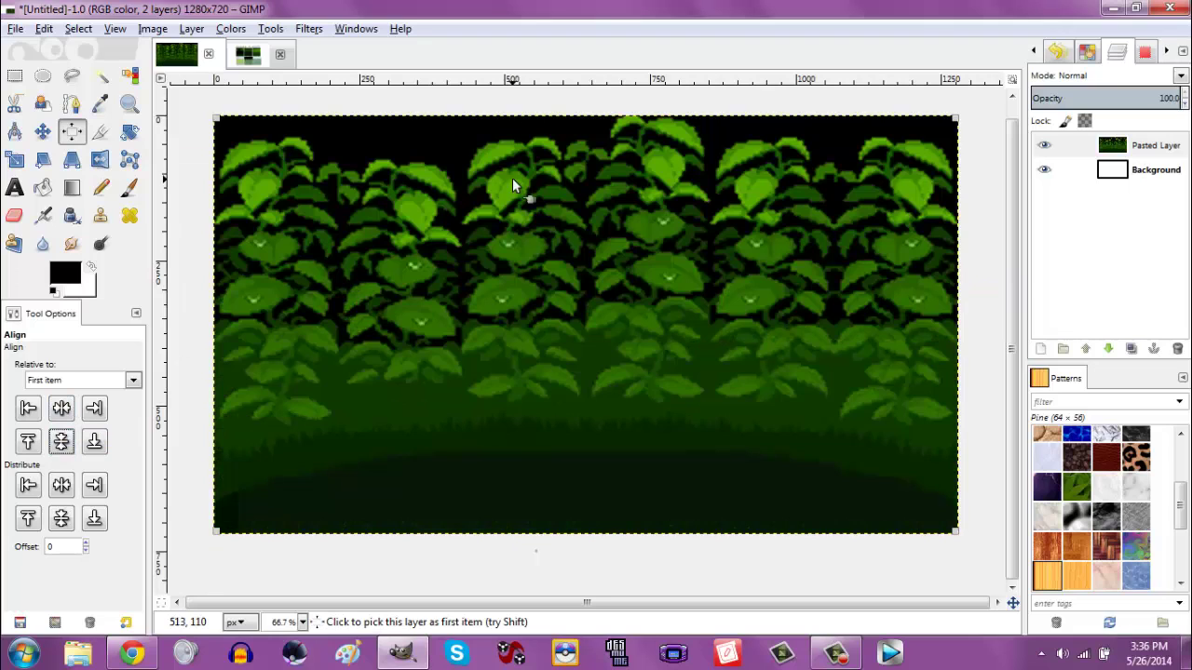
Apply a Gaussian Blur to the leafy background layer with a horizontal and vertical radius of 10 px.
left_click(311, 29)
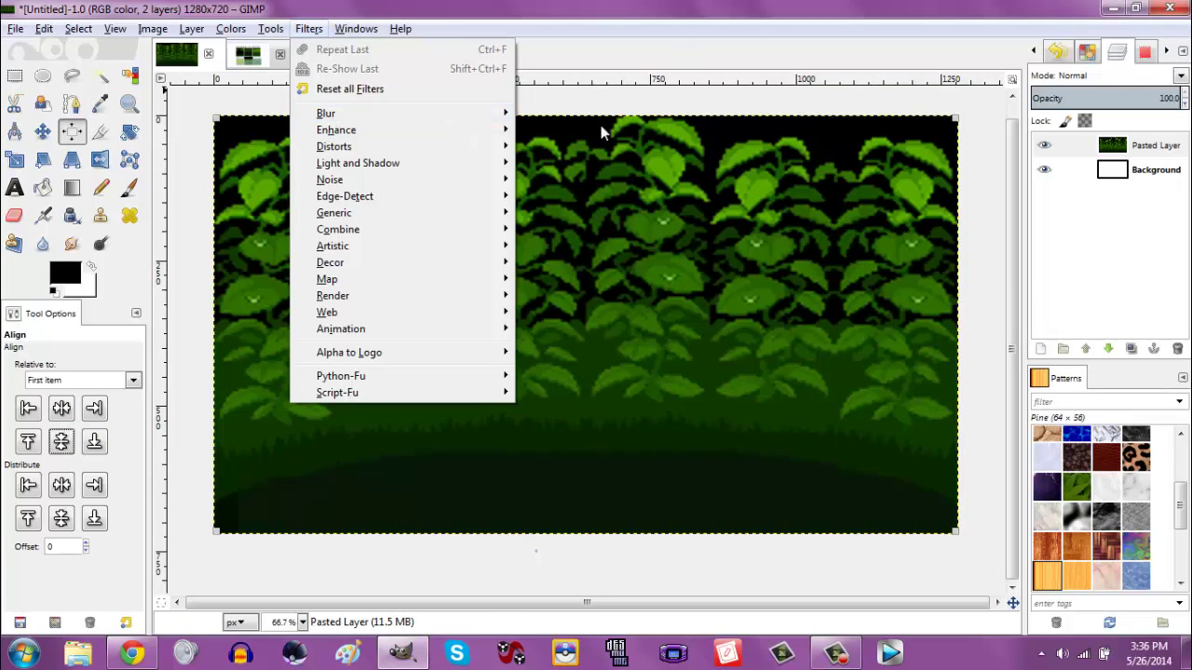
mouse_move(428, 120)
left_click(559, 132)
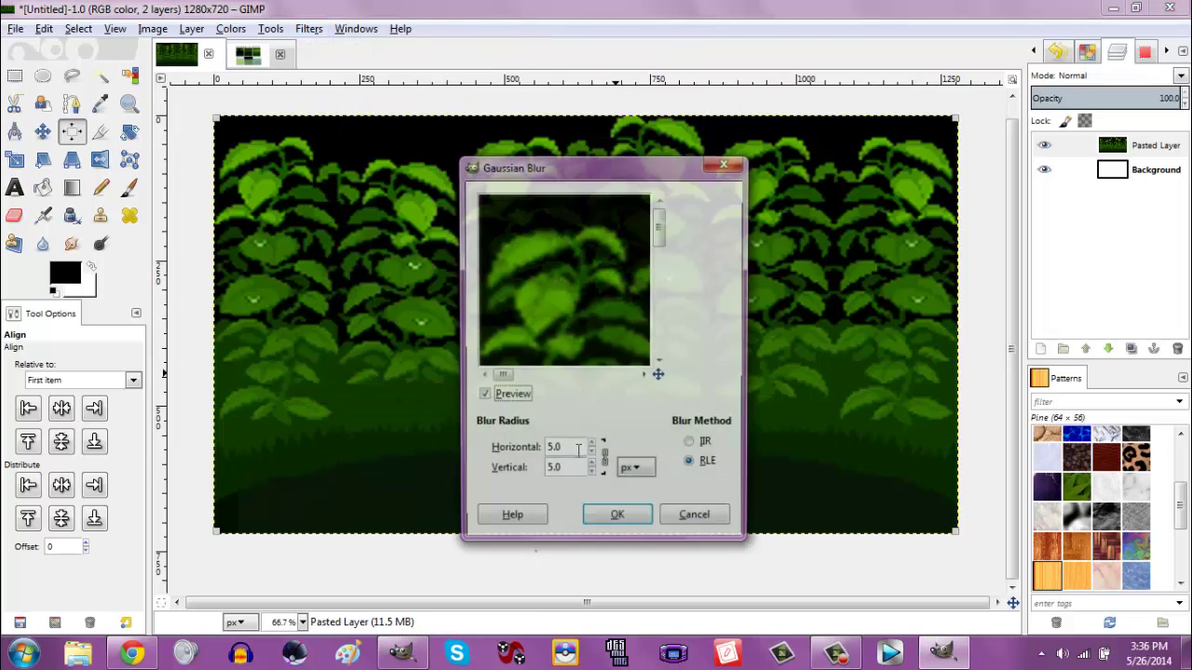
left_click(591, 447)
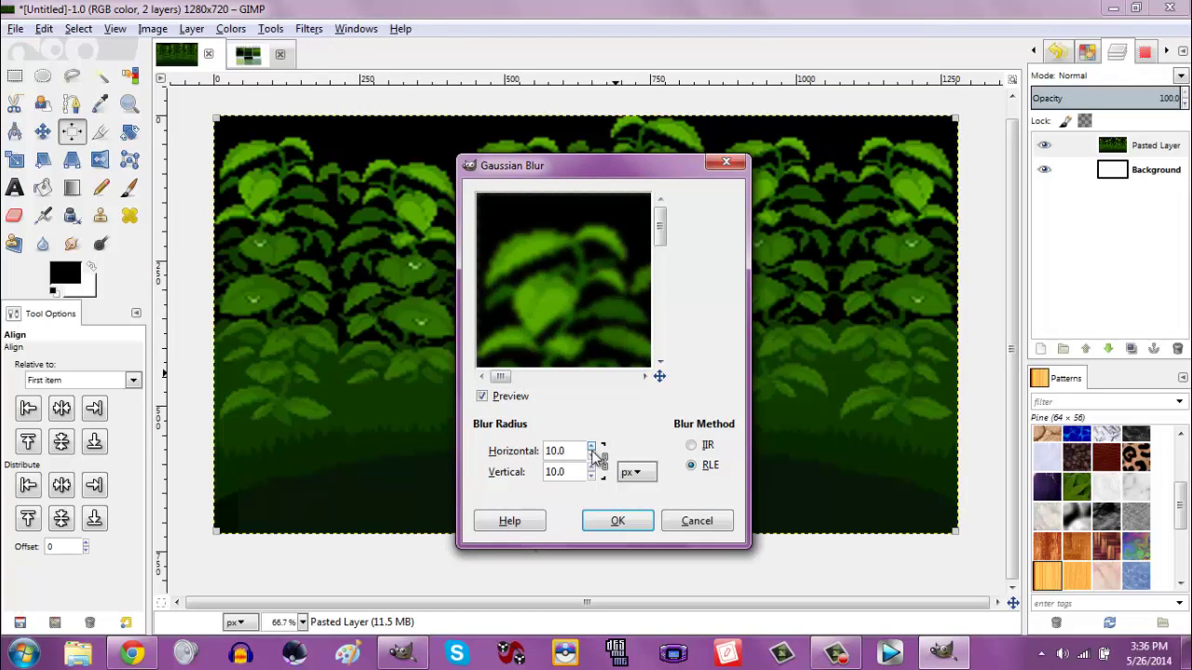
left_click(617, 521)
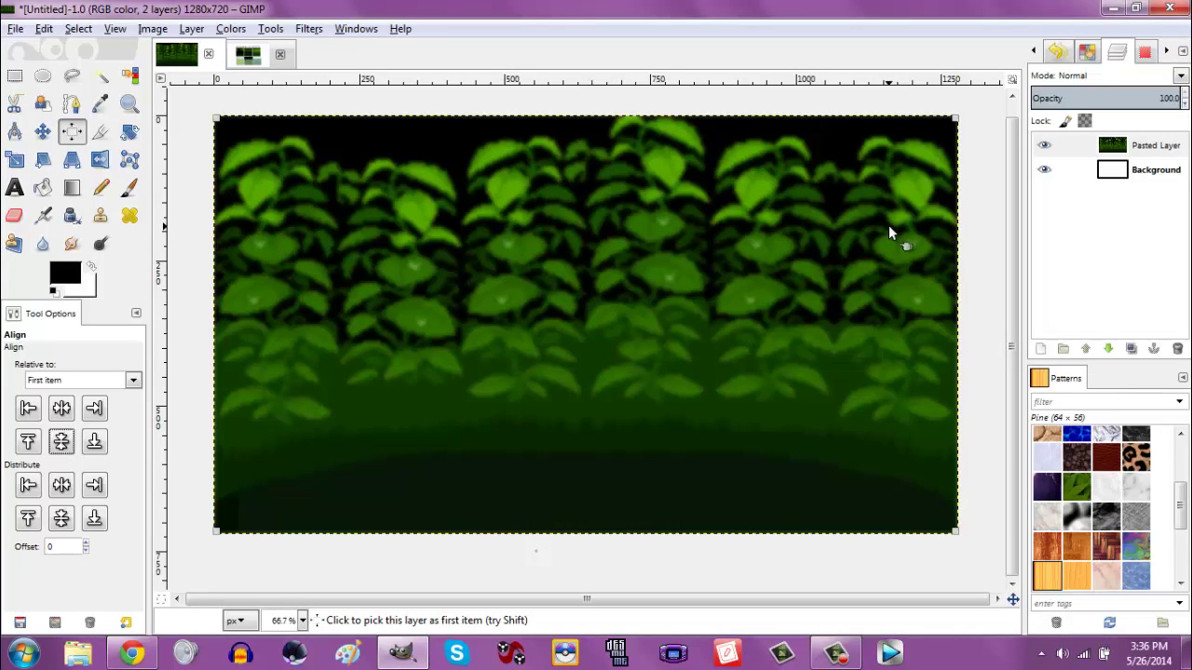
Switch to Chrome and open images.google.com.
left_click(132, 653)
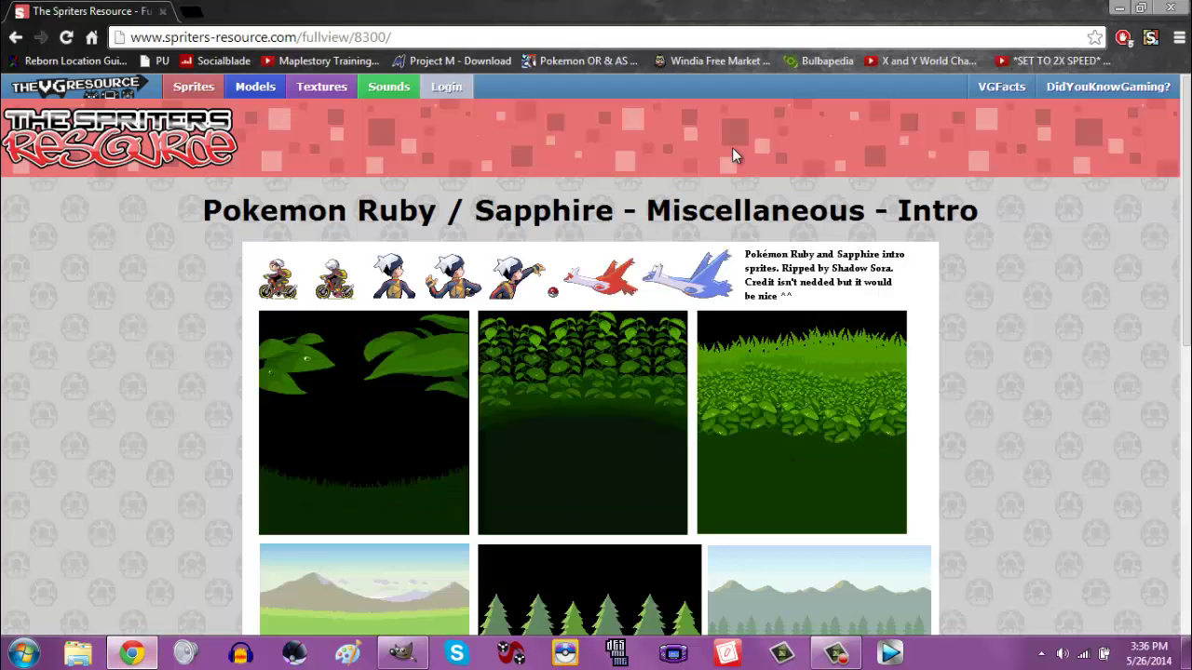
left_click(355, 36)
type("im")
key("Return")
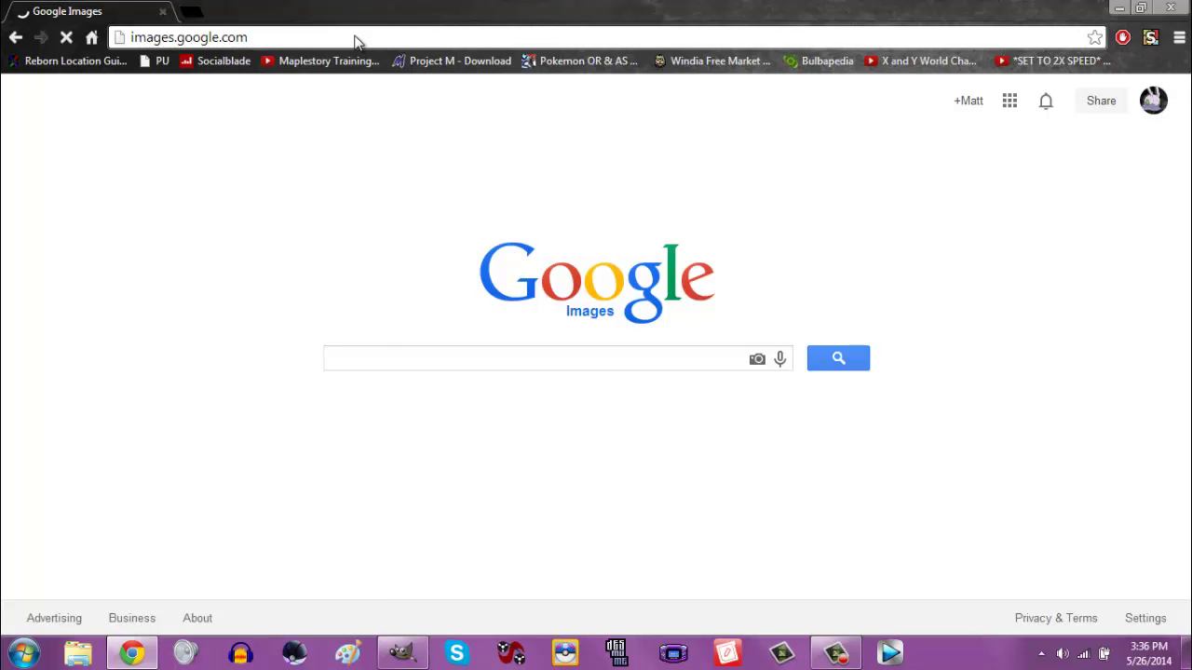
Search Google Images for "pokemon emerald logo".
type("kemon emerald lo")
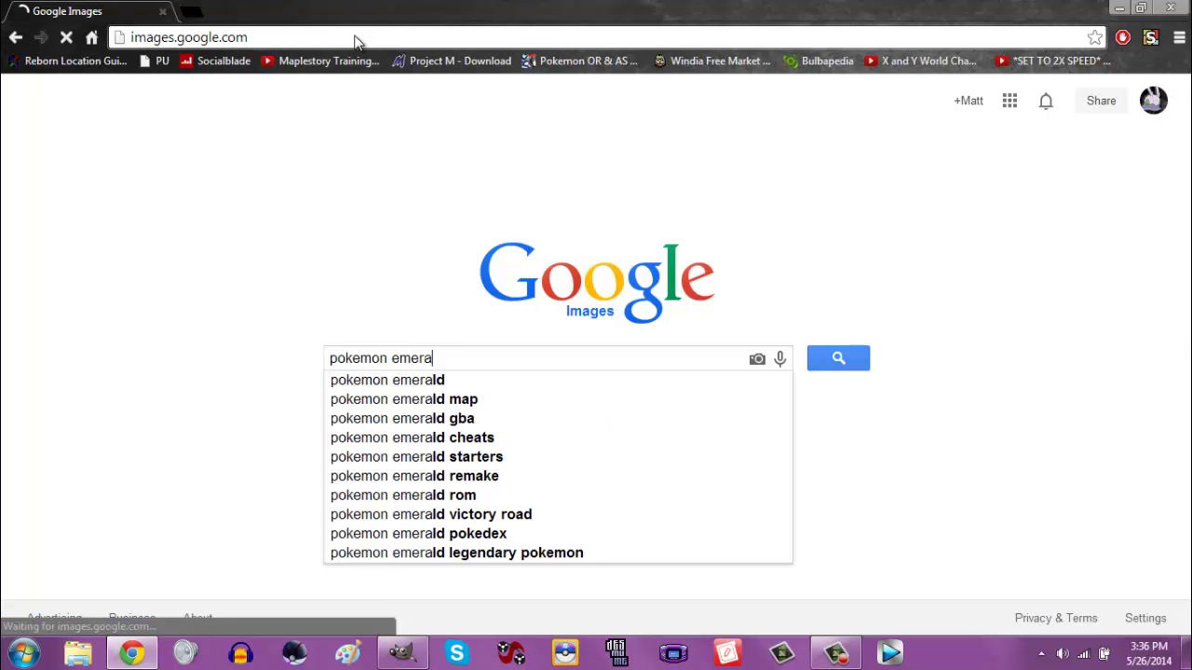
type("go")
key("Return")
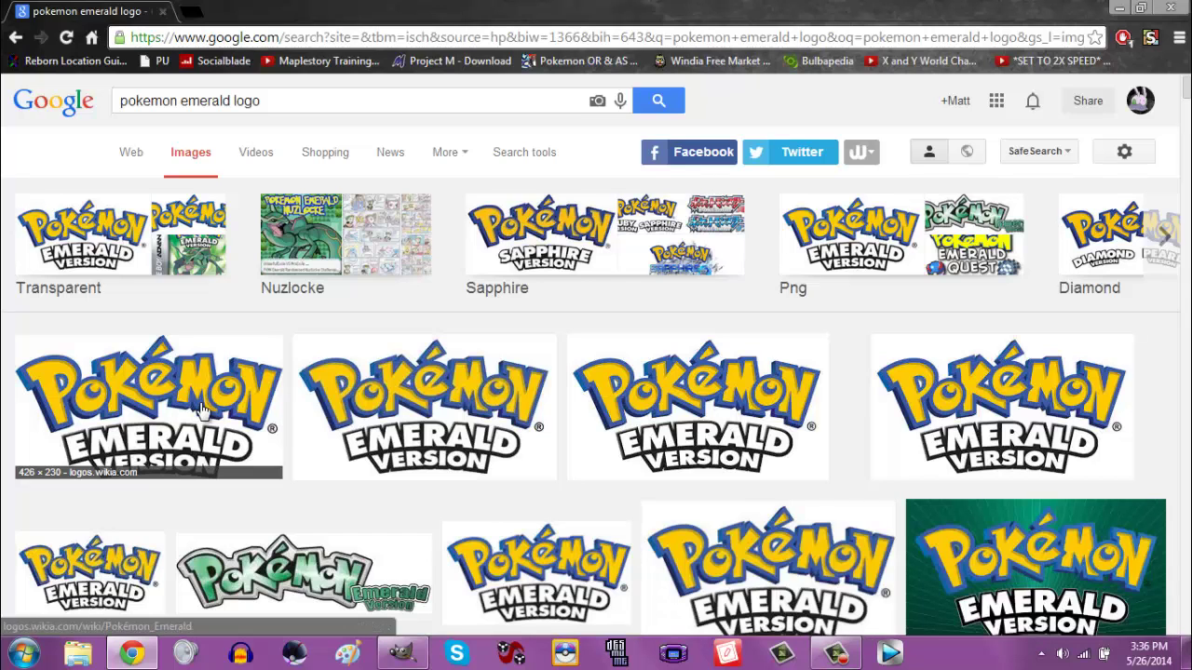
Preview several Pokemon Emerald logo results and open the 215 × 119 transparent version from Pokemon Elite 2000.
left_click(203, 410)
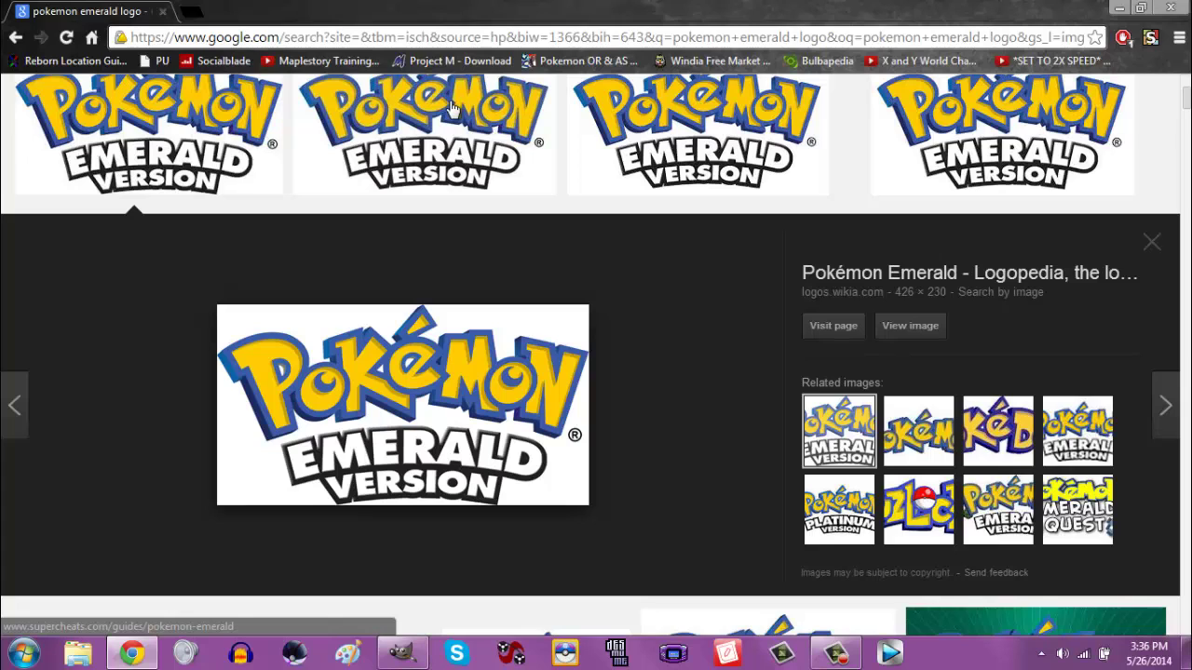
left_click(452, 107)
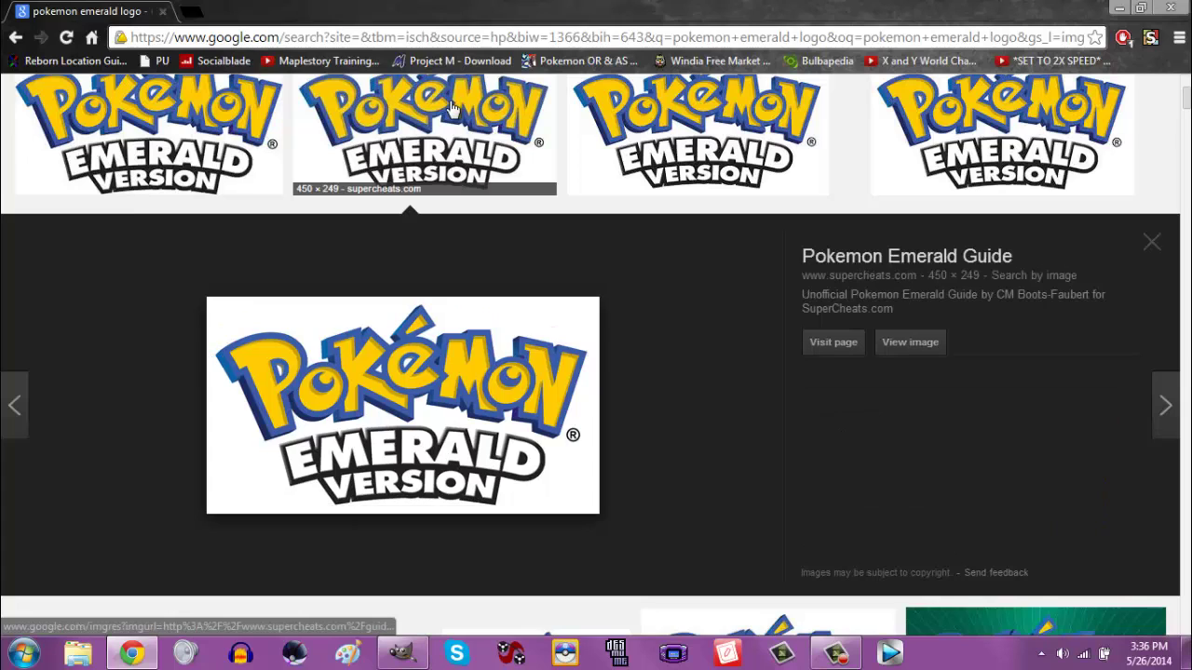
left_click(745, 137)
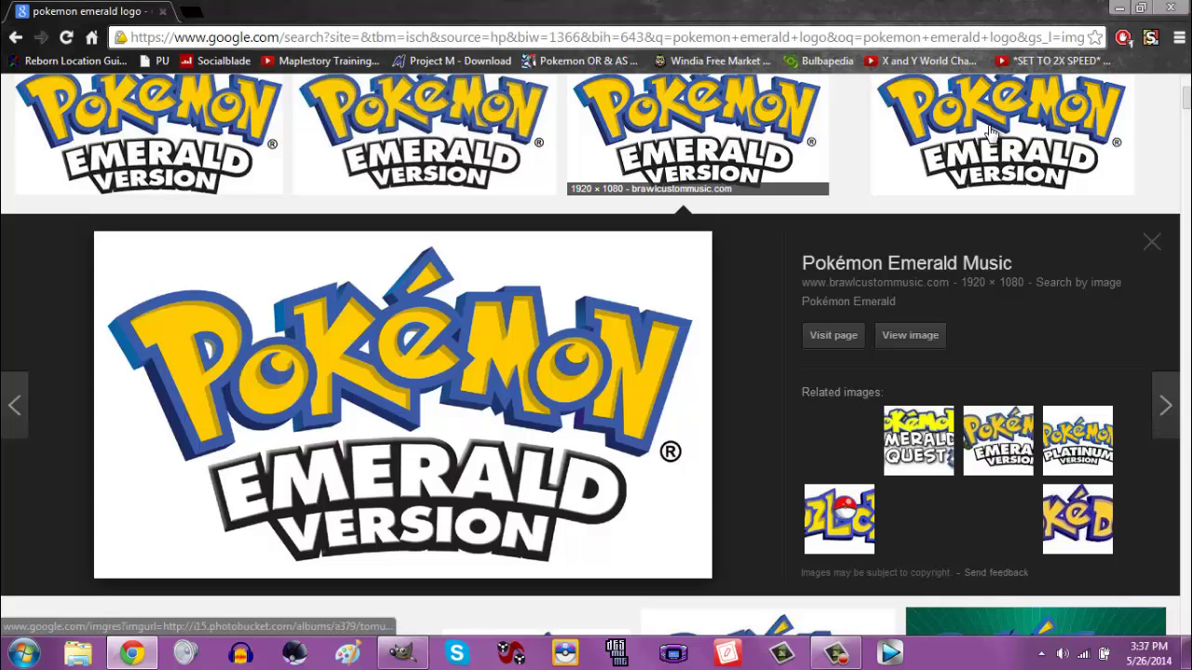
left_click(992, 133)
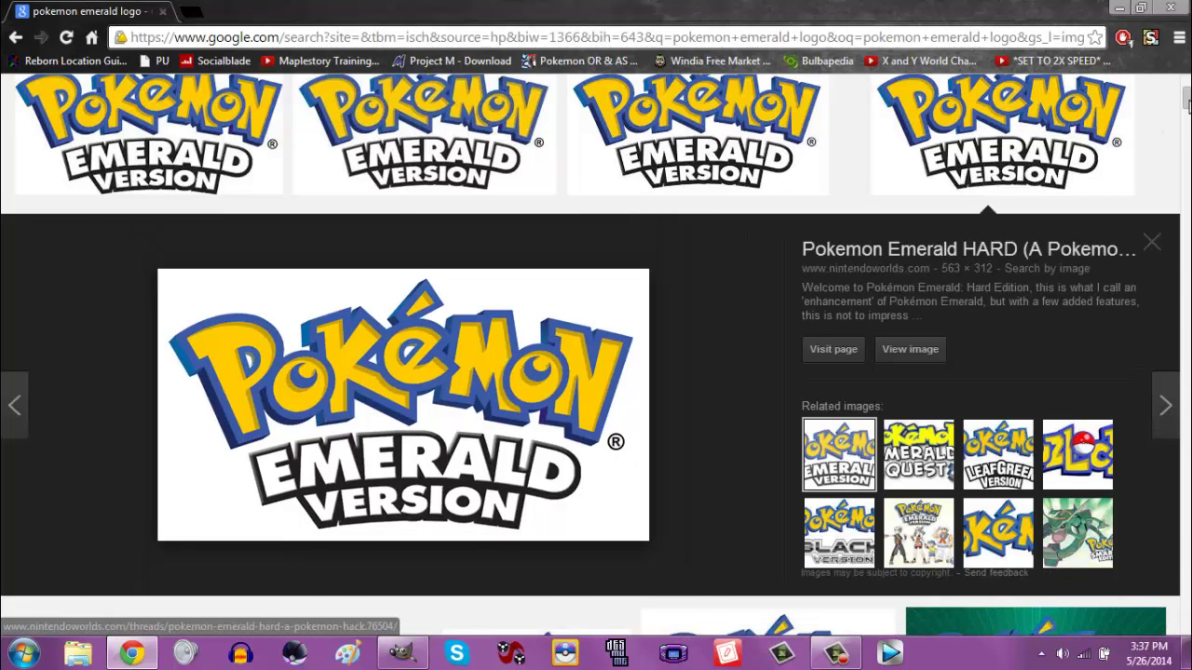
left_click_drag(1187, 105, 1188, 114)
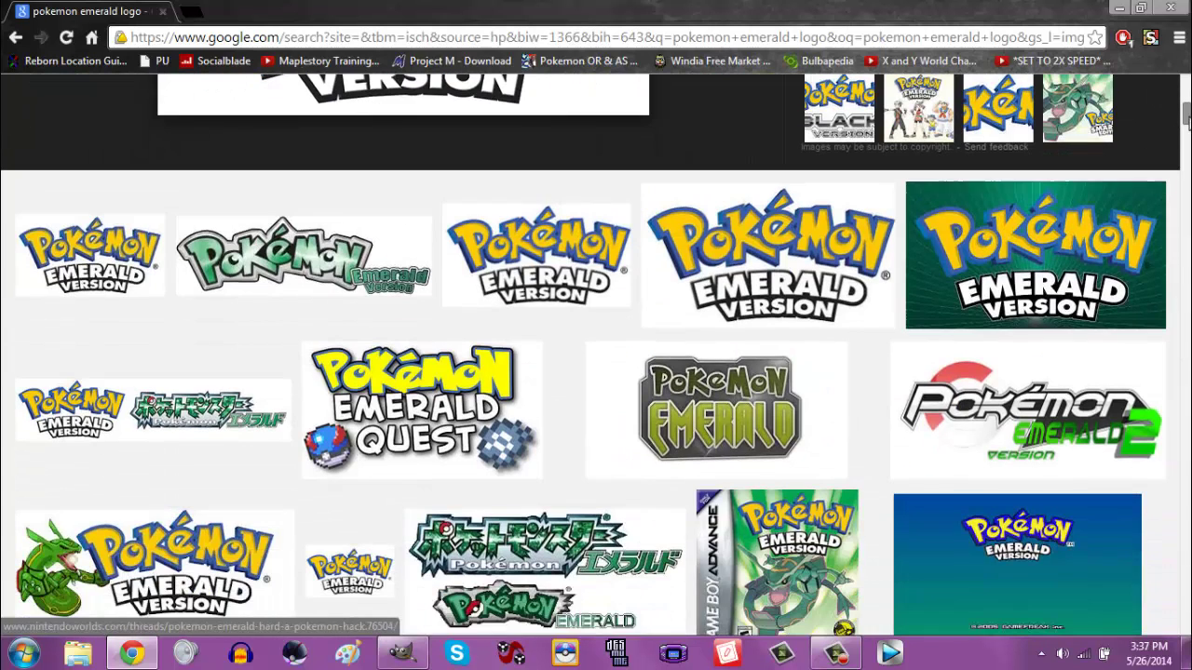
left_click(105, 249)
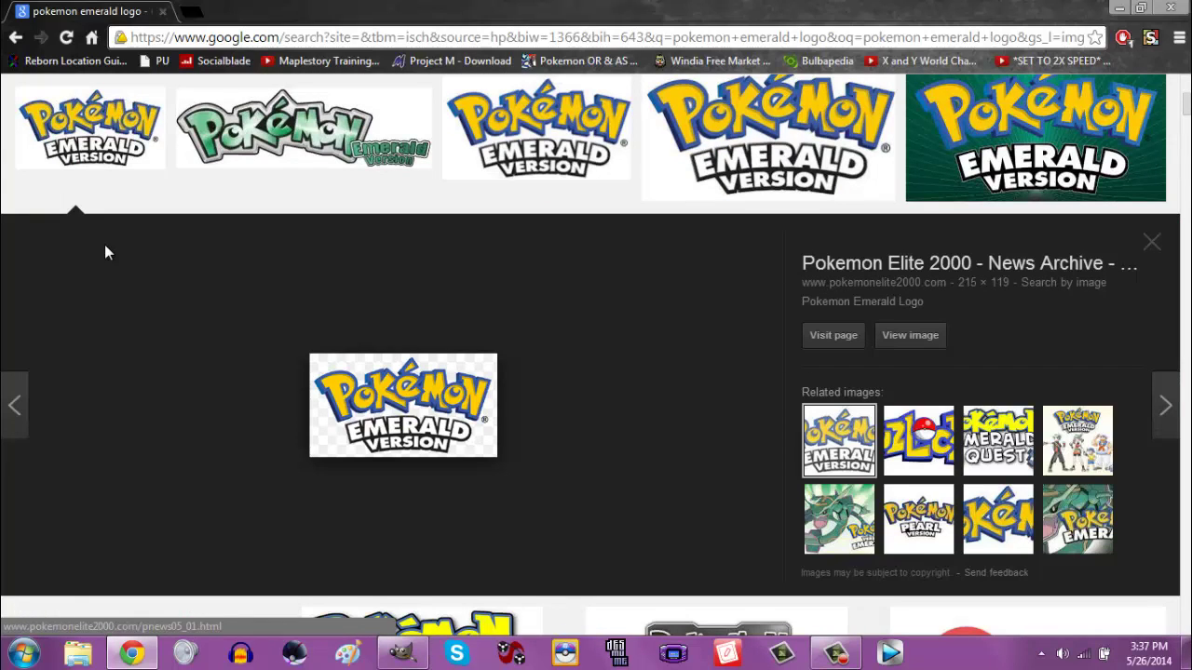
Save the transparent logo image as "Pokemon Emerald Logo" in the Stuff folder under My Pictures.
right_click(343, 370)
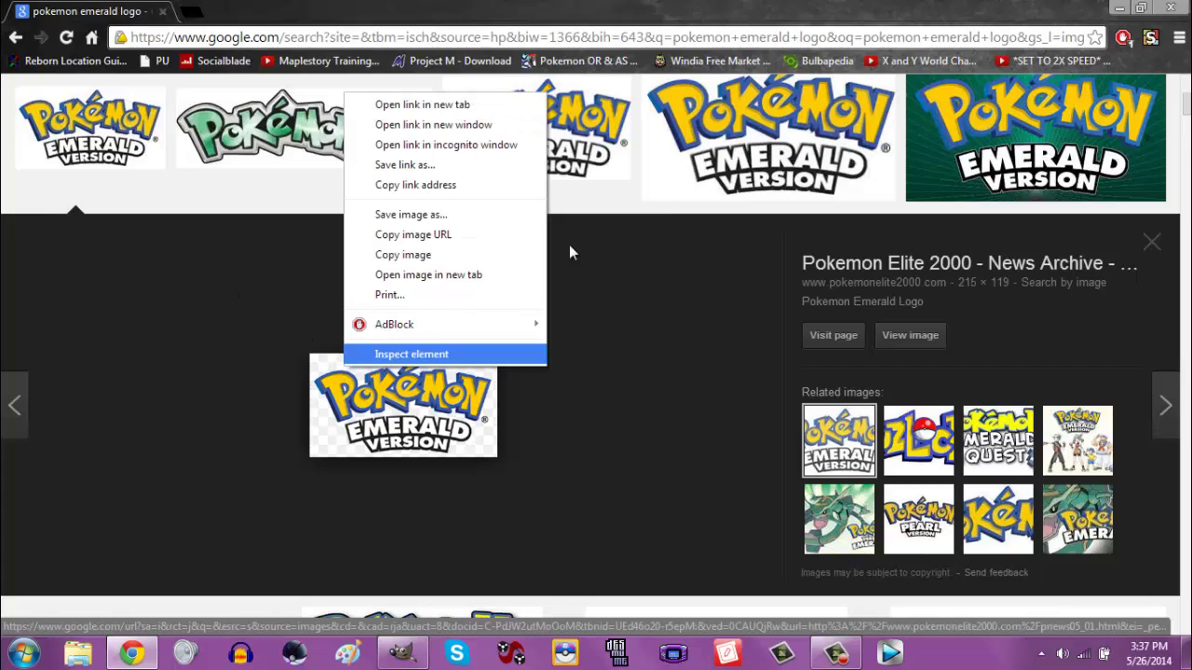
left_click(445, 214)
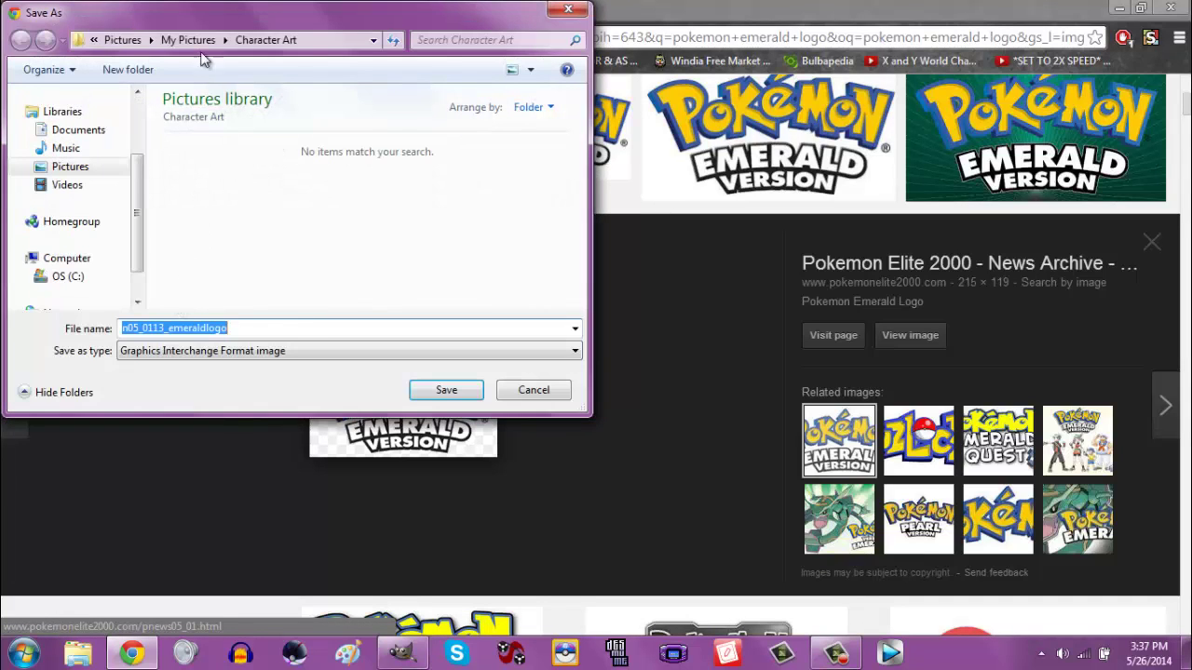
left_click(189, 40)
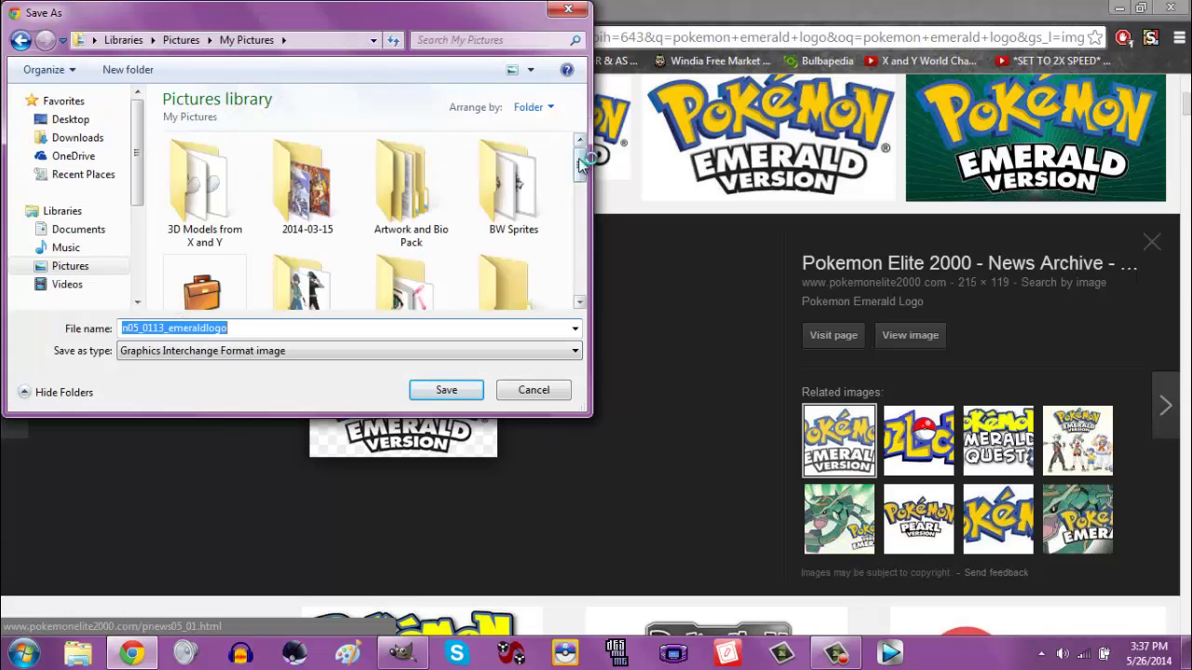
left_click_drag(581, 163, 583, 270)
double_click(409, 181)
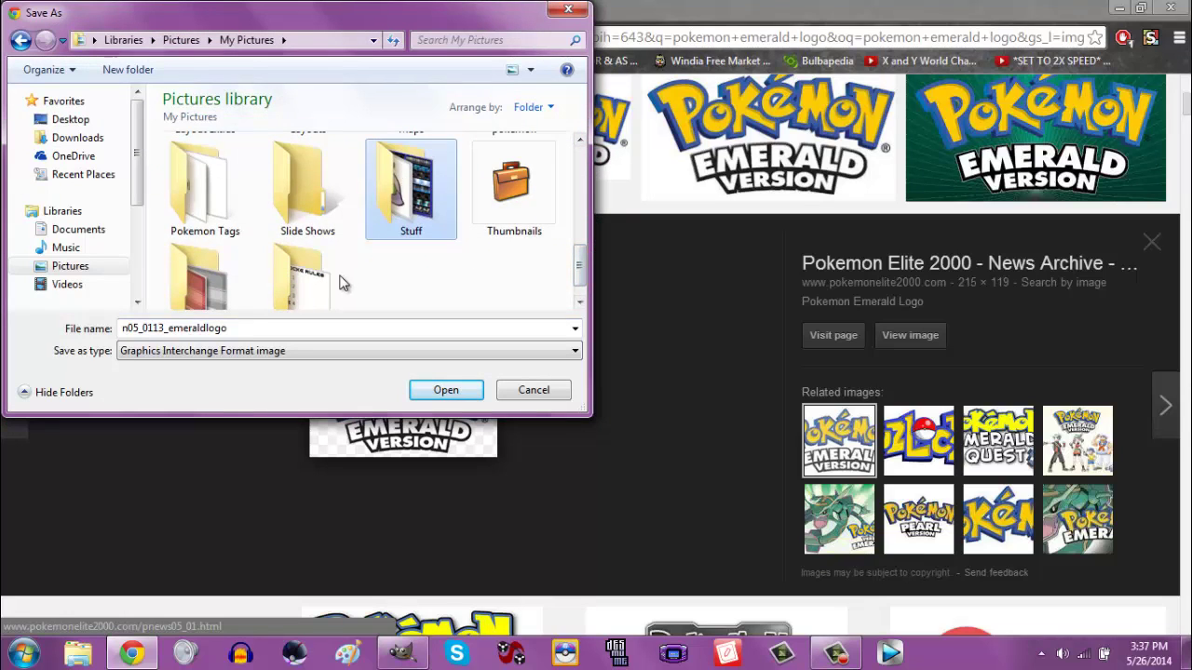
double_click(289, 328)
type("P")
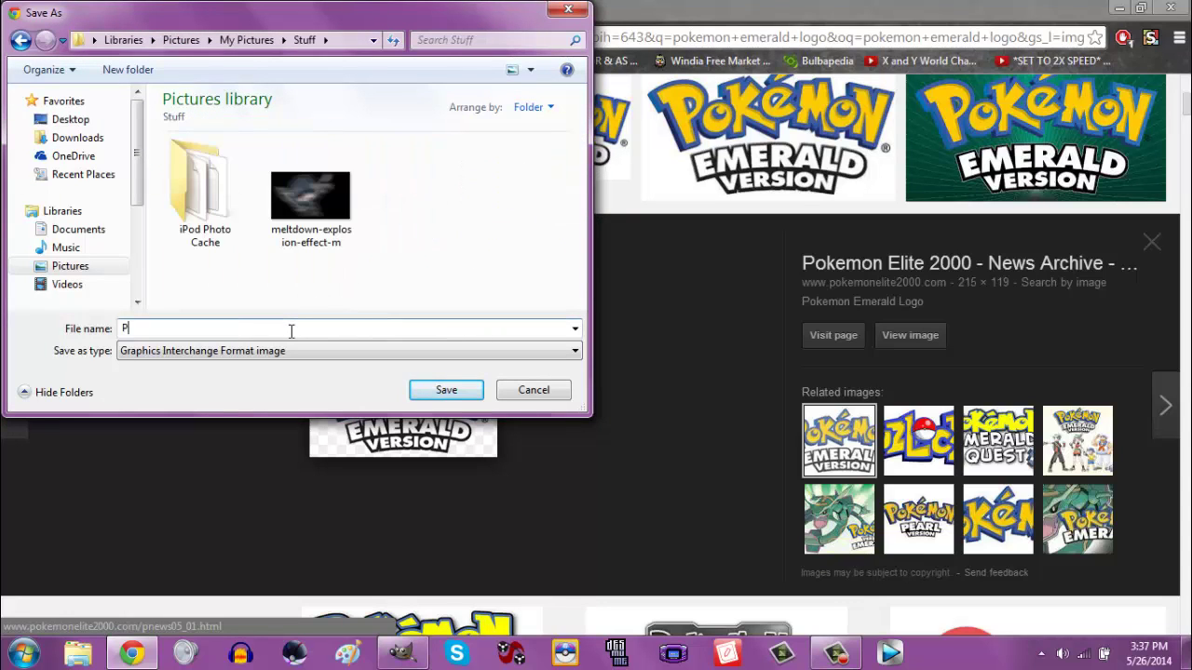
type("okemon Emerald Logo")
key("Return")
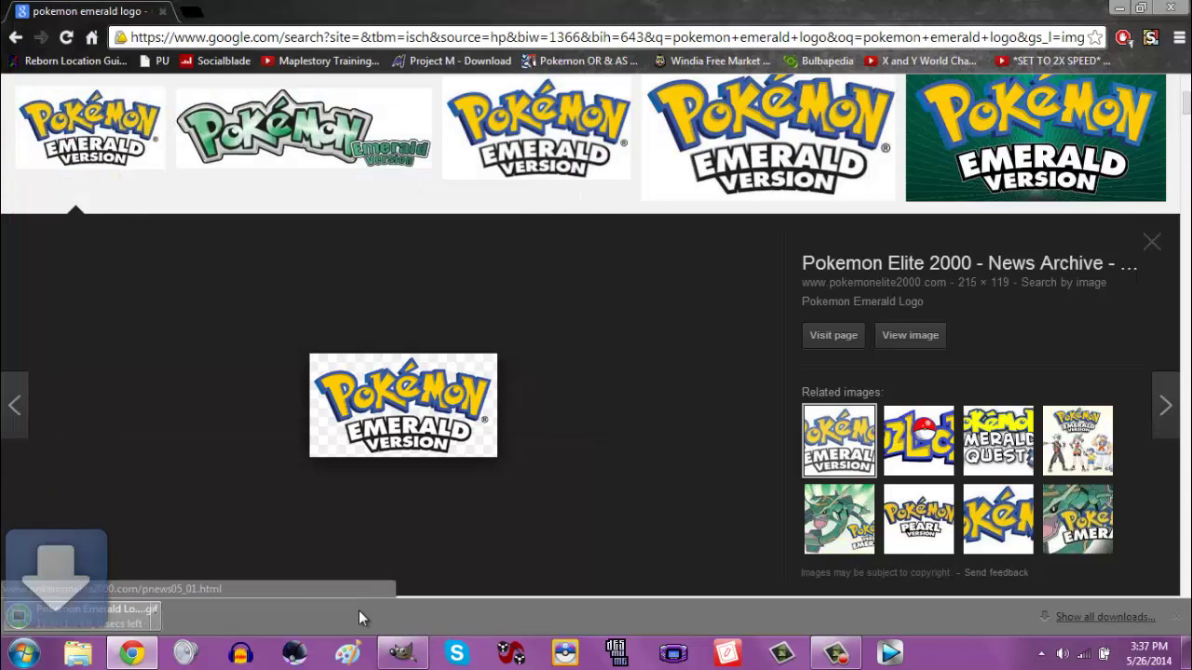
Switch to GIMP and open Pokemon Emerald Logo.gif from the Stuff folder in Pictures.
left_click(401, 652)
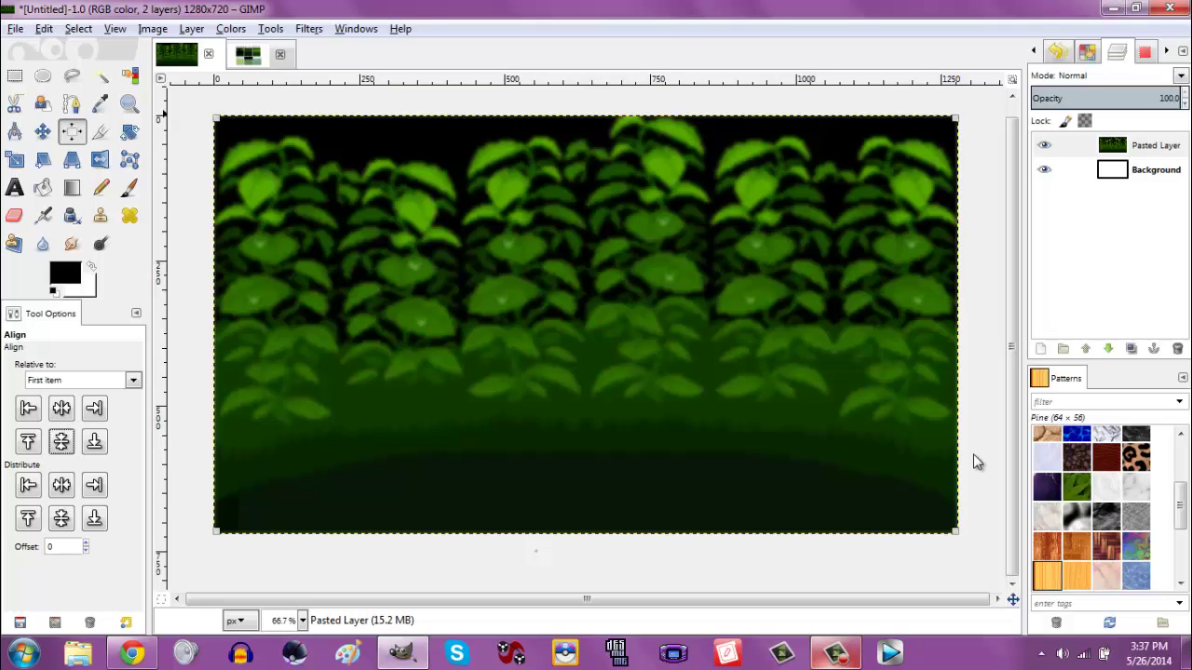
key("F9")
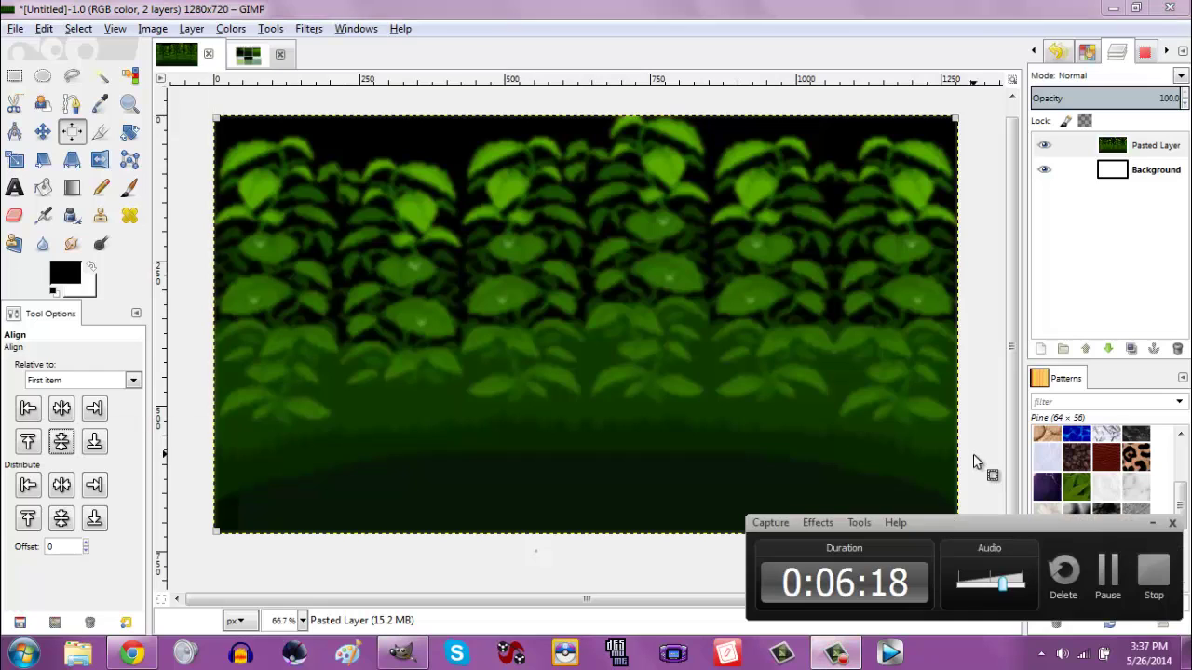
left_click(1155, 527)
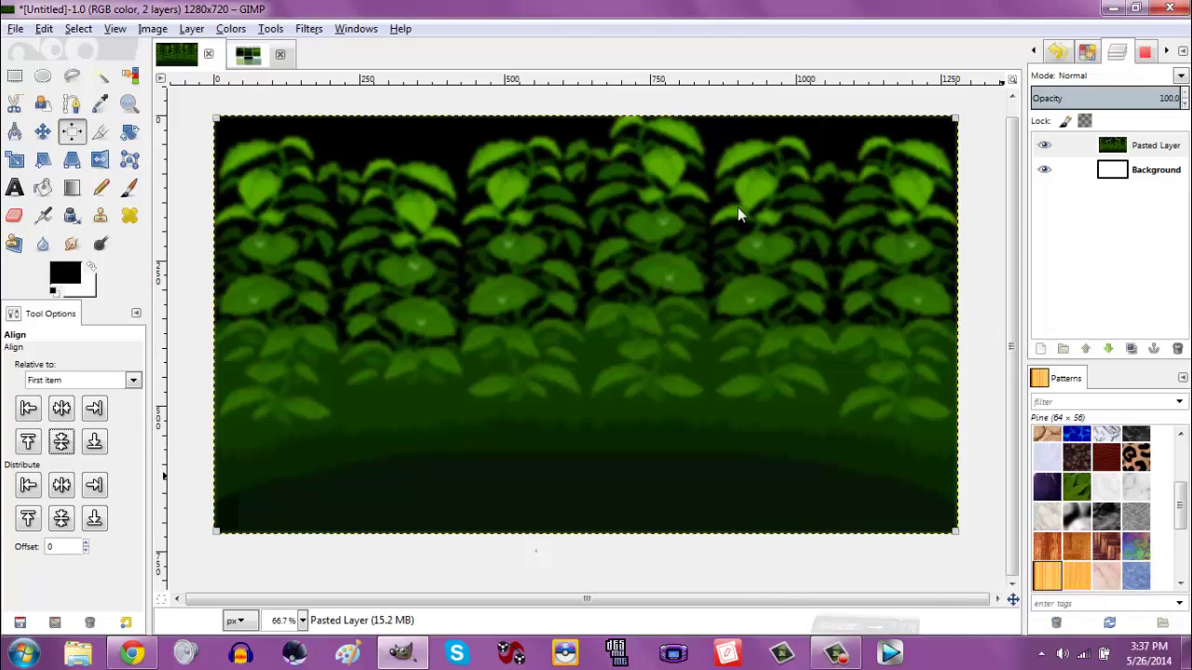
left_click(15, 29)
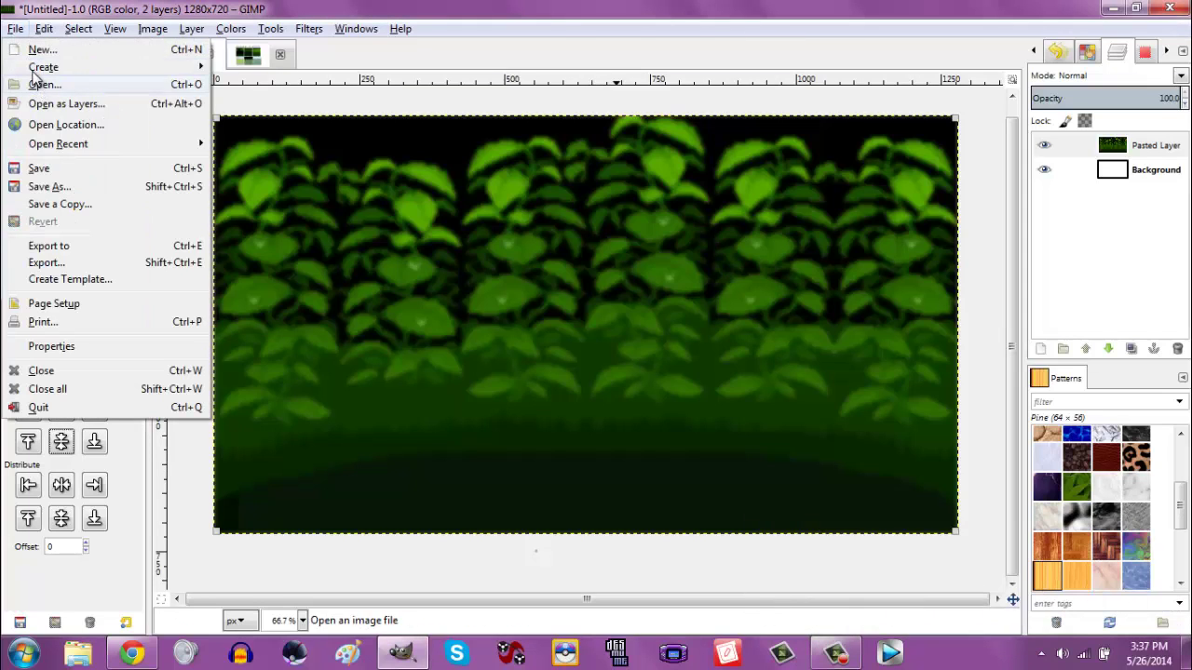
left_click(44, 85)
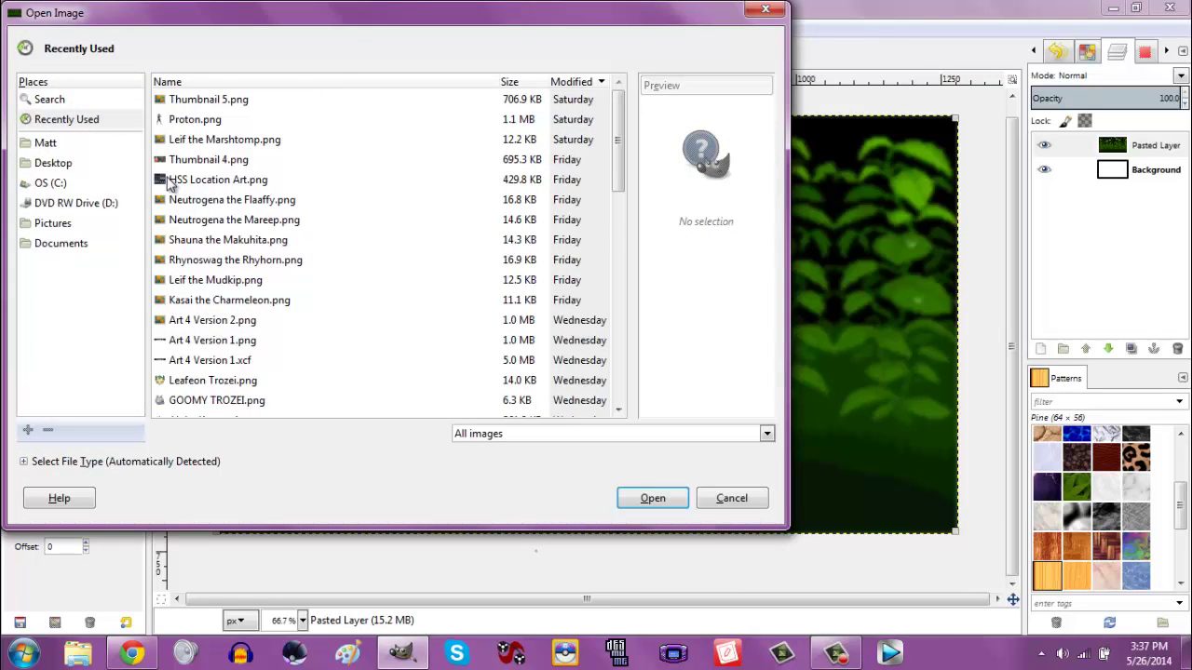
left_click(75, 226)
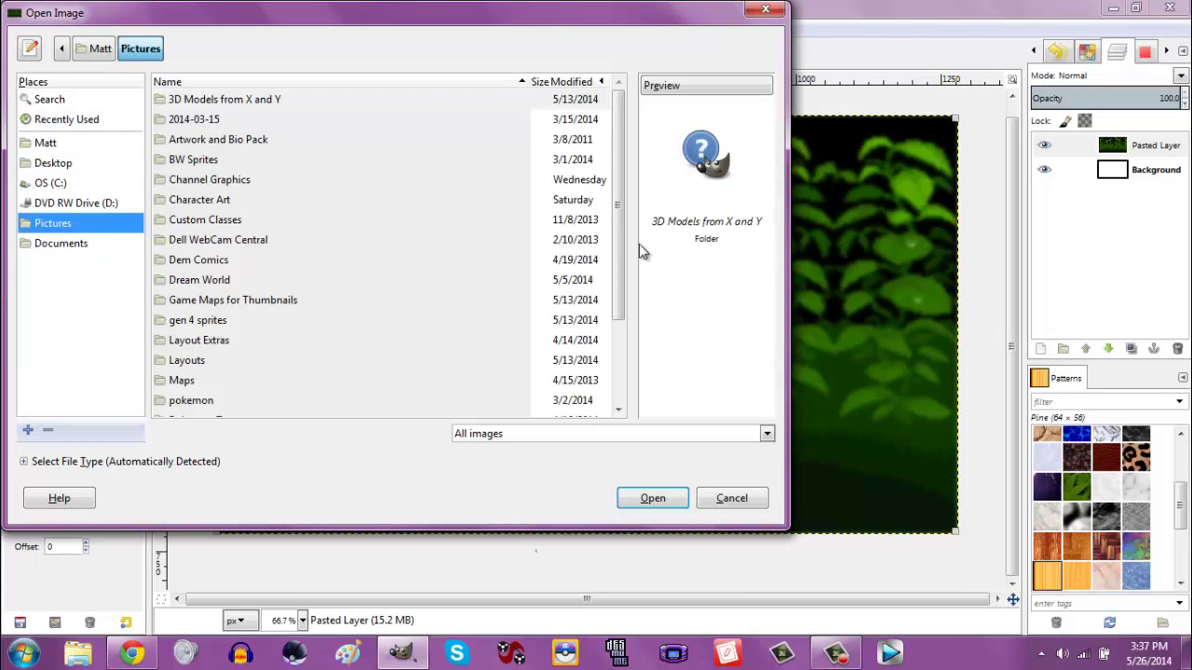
scroll(618, 244, "down", 3)
double_click(255, 351)
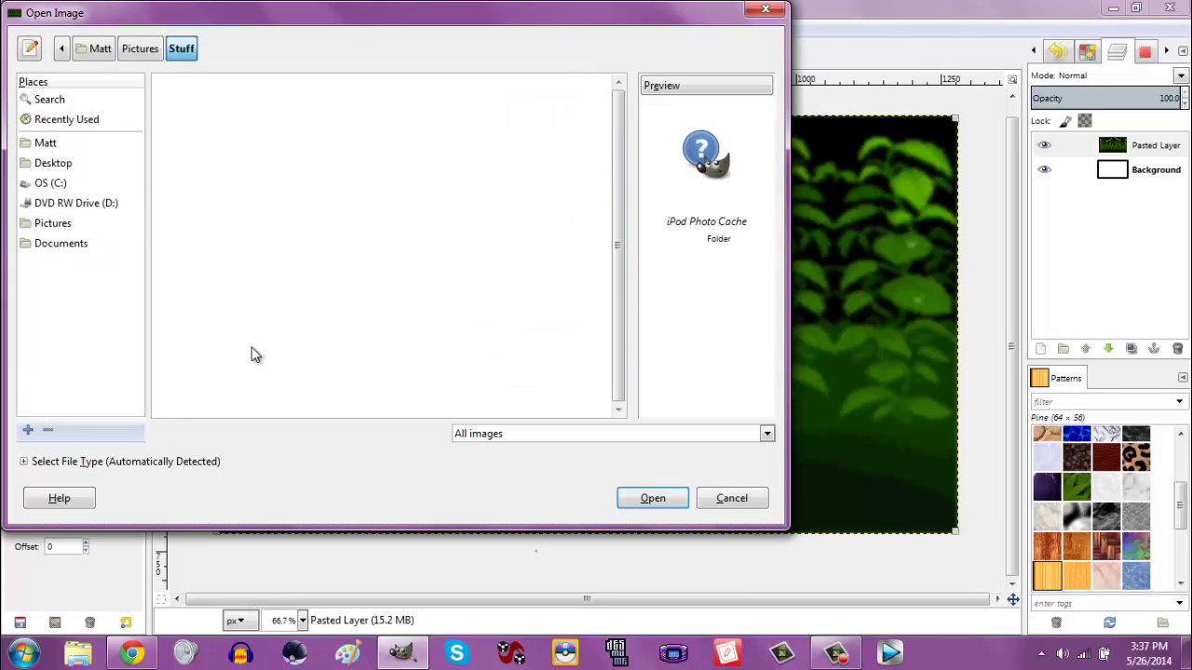
type("pokemon eme")
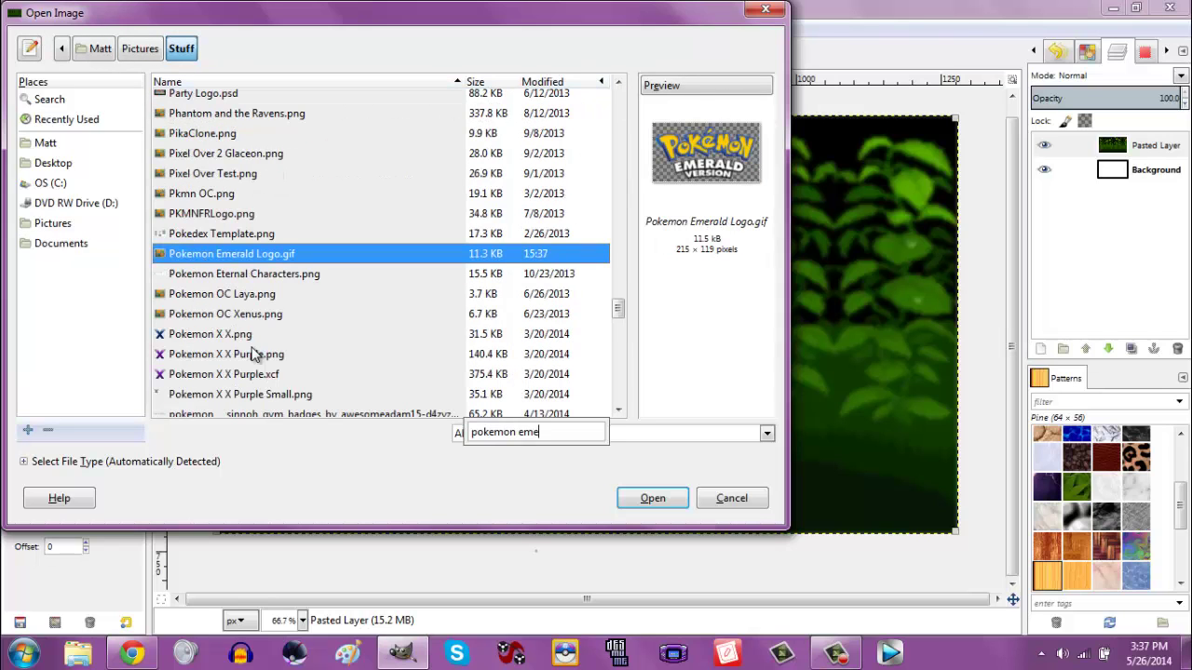
key("Return")
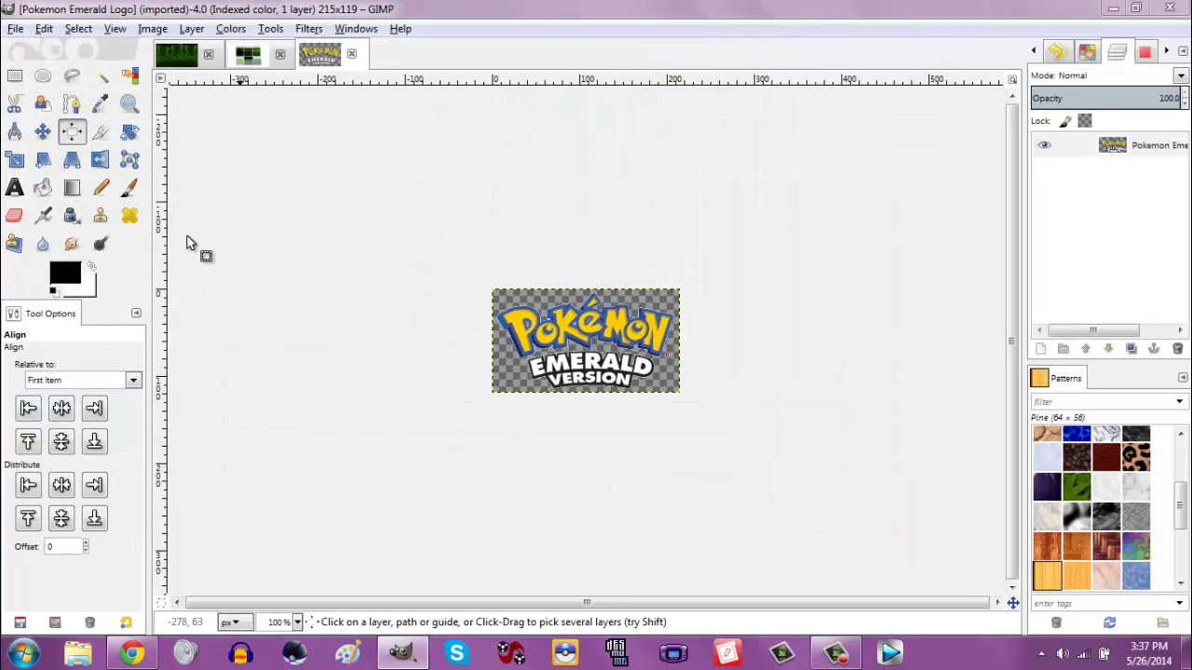
Copy the whole Pokemon Emerald logo and paste it into the leafy background image as a new layer.
left_click(14, 76)
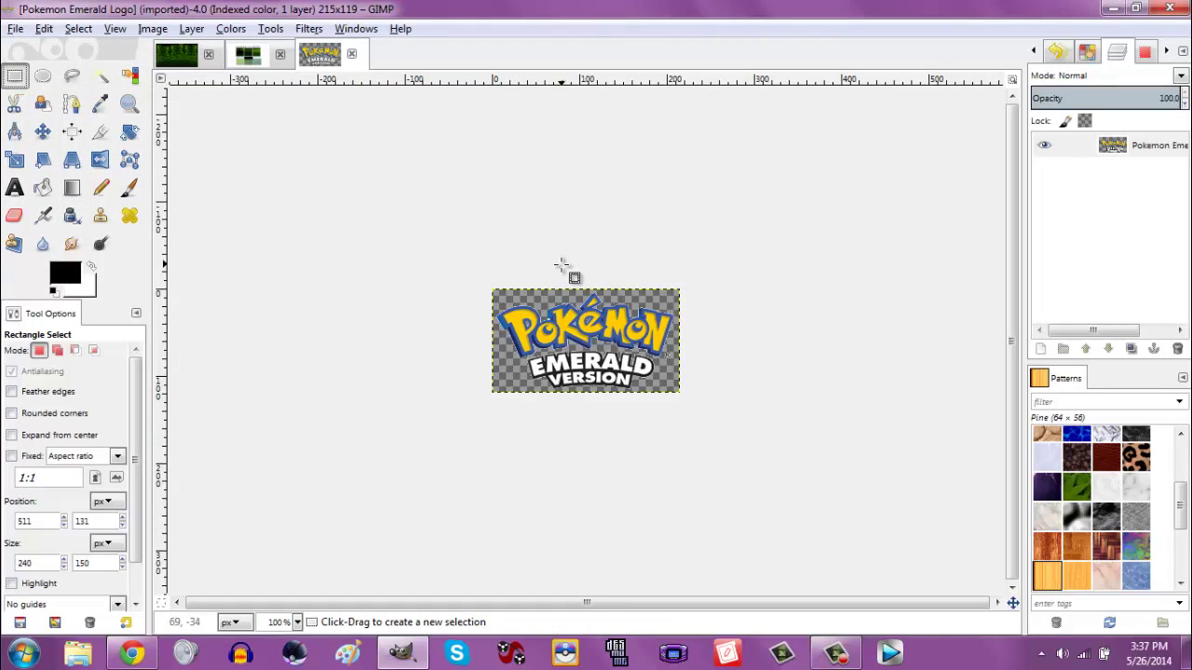
left_click_drag(434, 257, 707, 421)
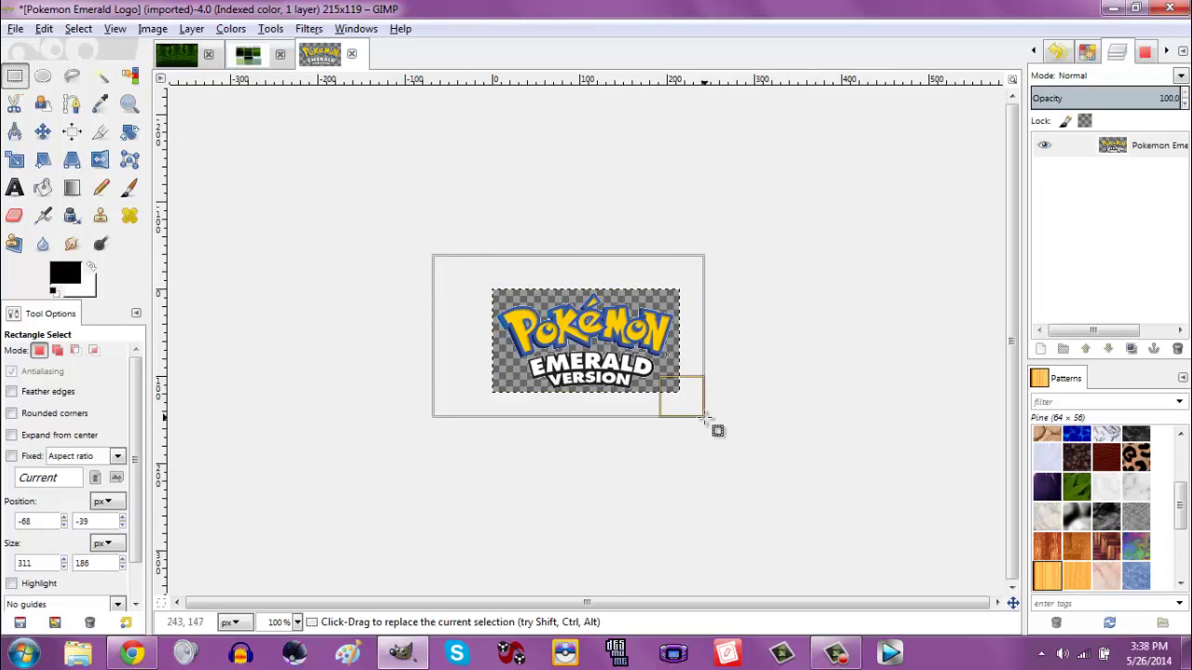
key("ctrl+c")
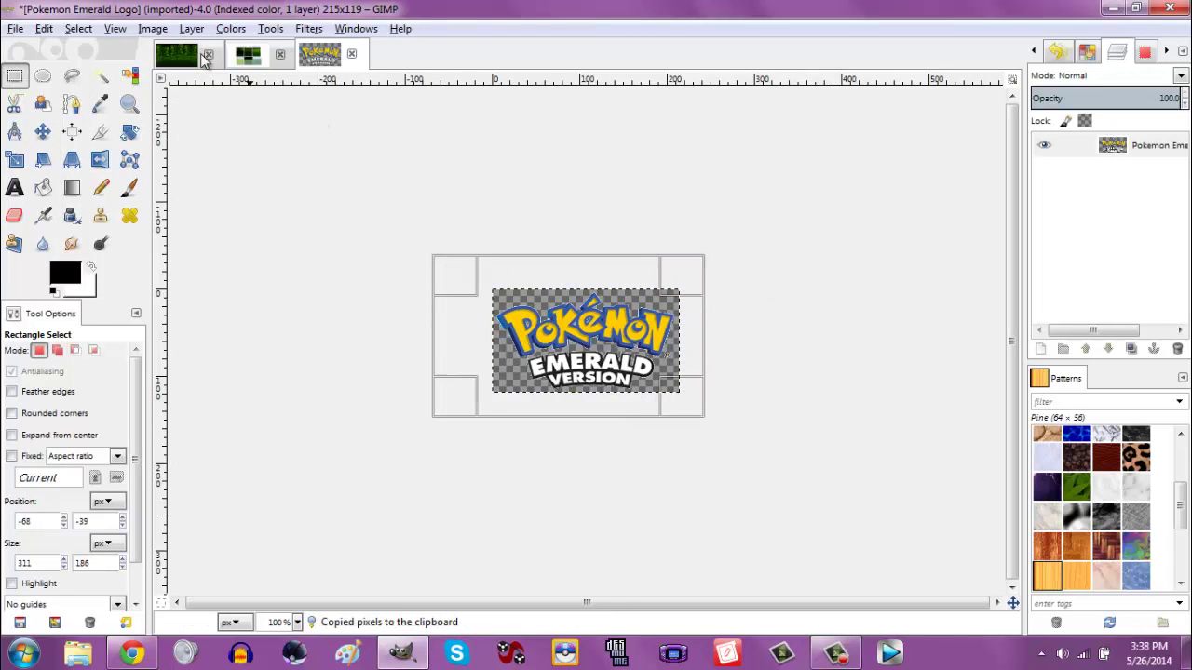
key("alt+1")
key("ctrl+v")
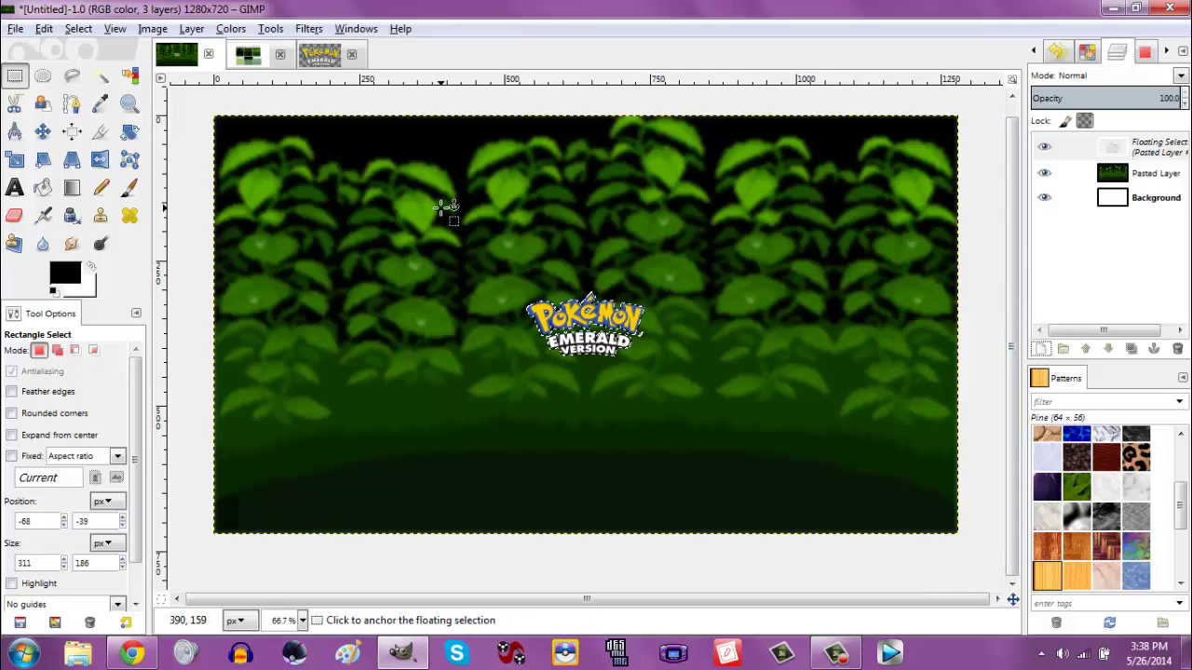
left_click(1041, 349)
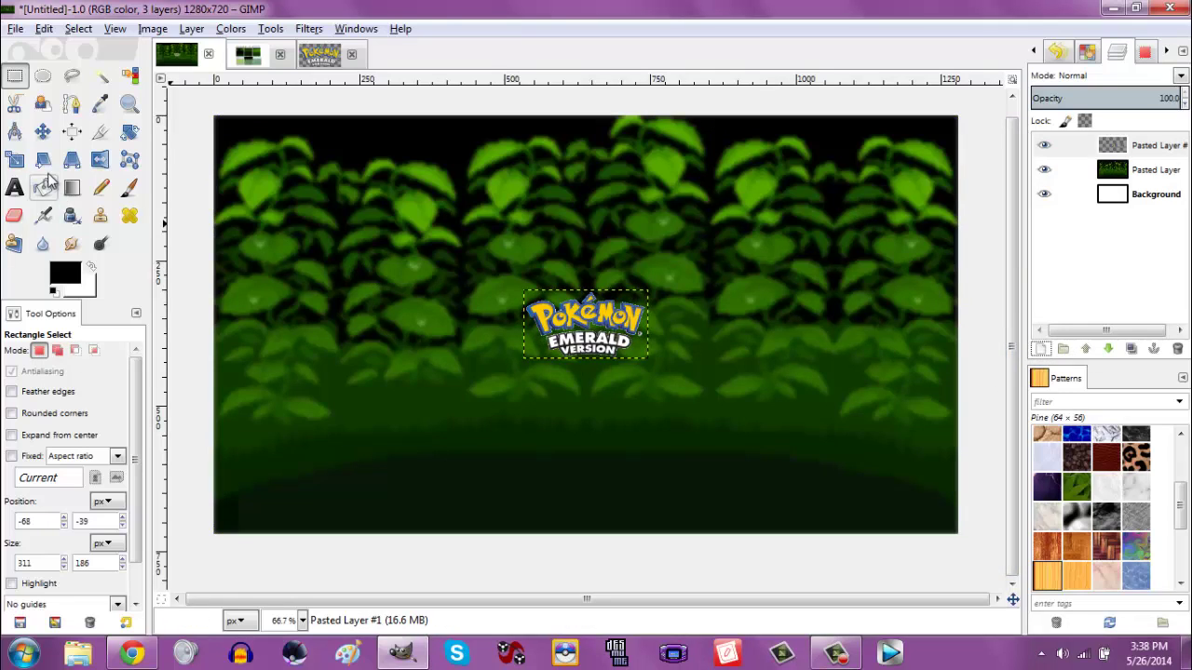
Scale the pasted logo layer to about 125% in width and height with its proportions linked.
left_click(14, 159)
left_click(601, 351)
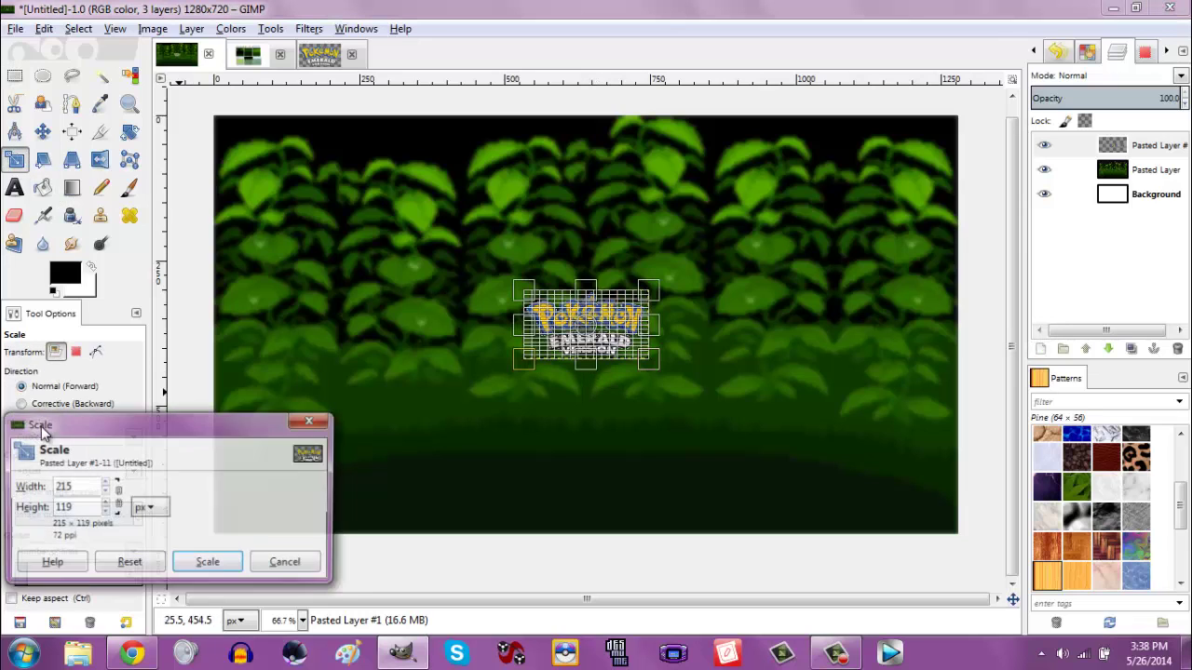
left_click(146, 521)
left_click(149, 546)
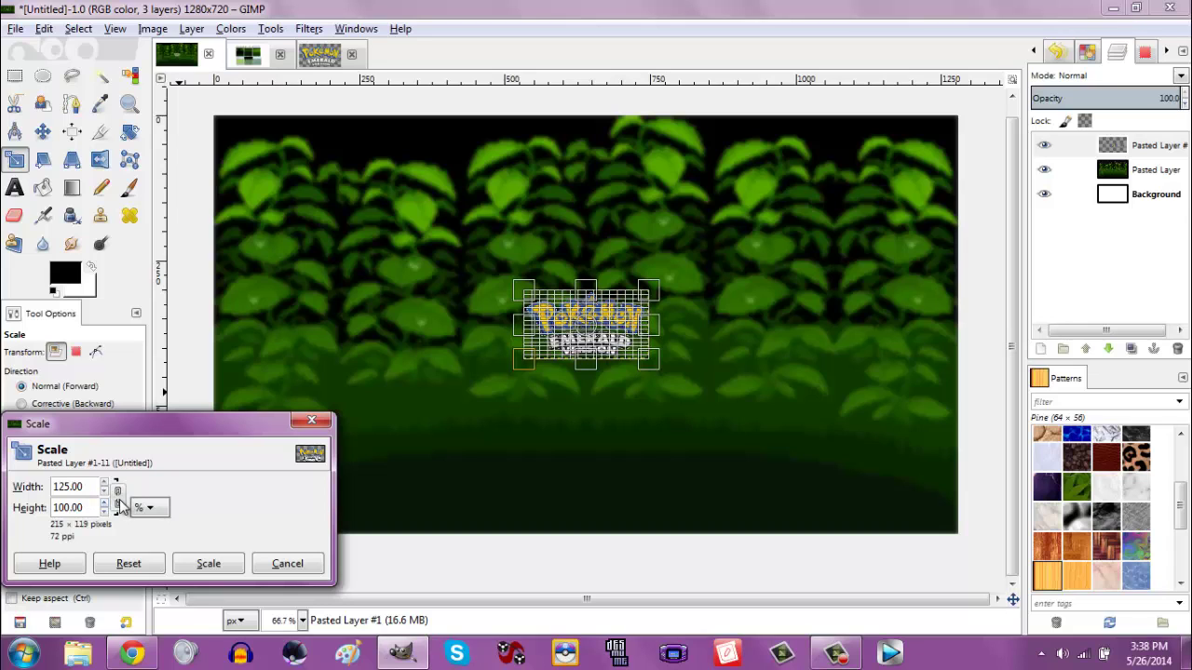
key("Tab")
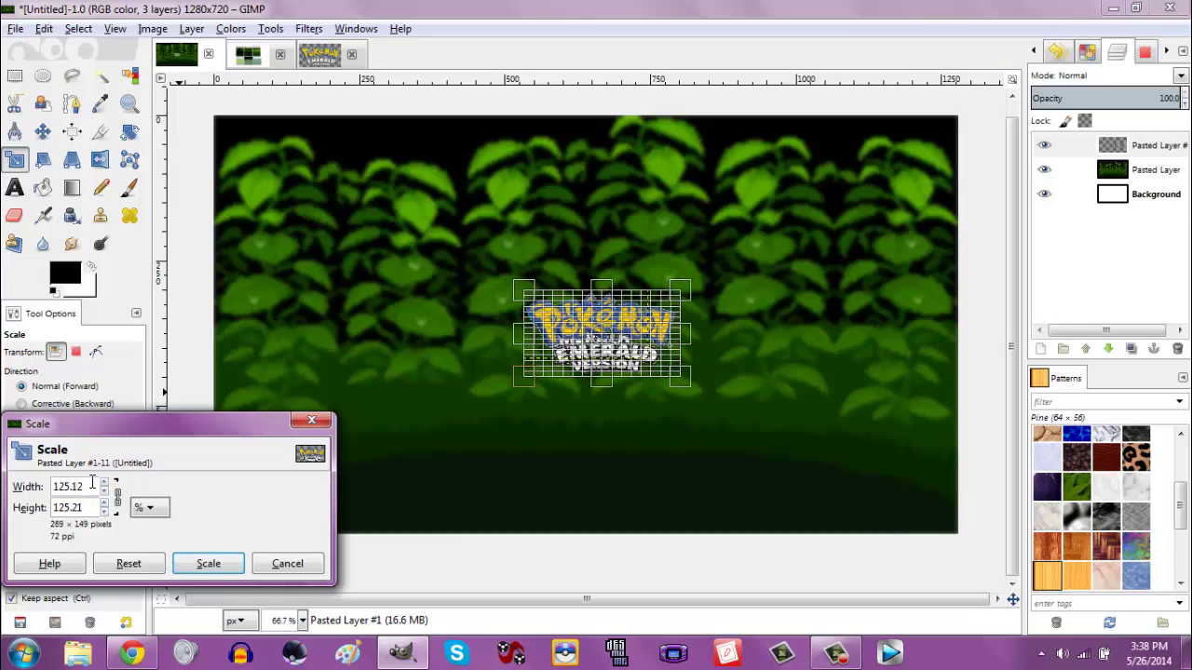
left_click(208, 568)
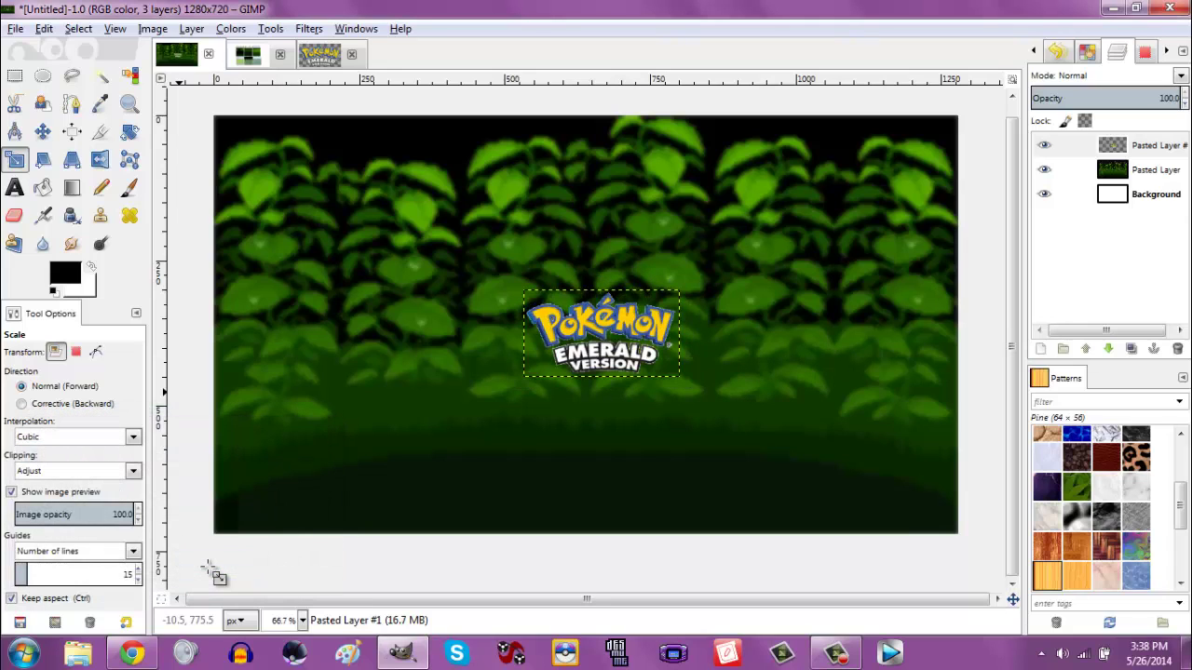
Move the logo layer to the upper-right corner of the canvas and set the Move tool to move the active layer.
left_click(43, 132)
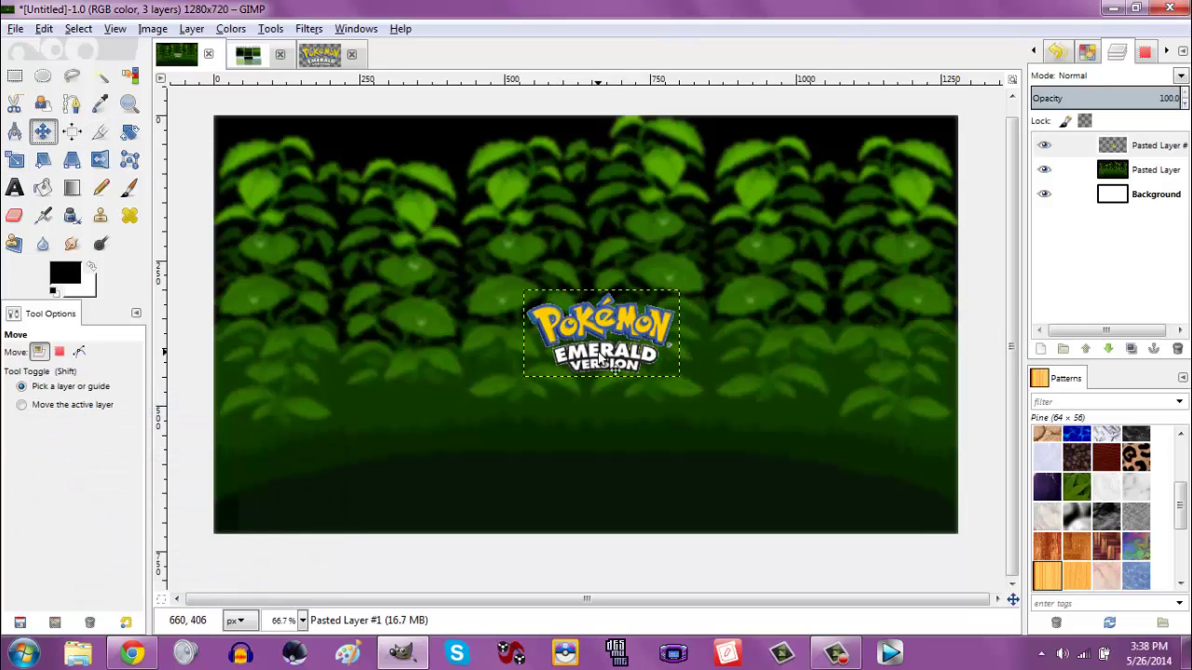
left_click_drag(603, 362, 871, 200)
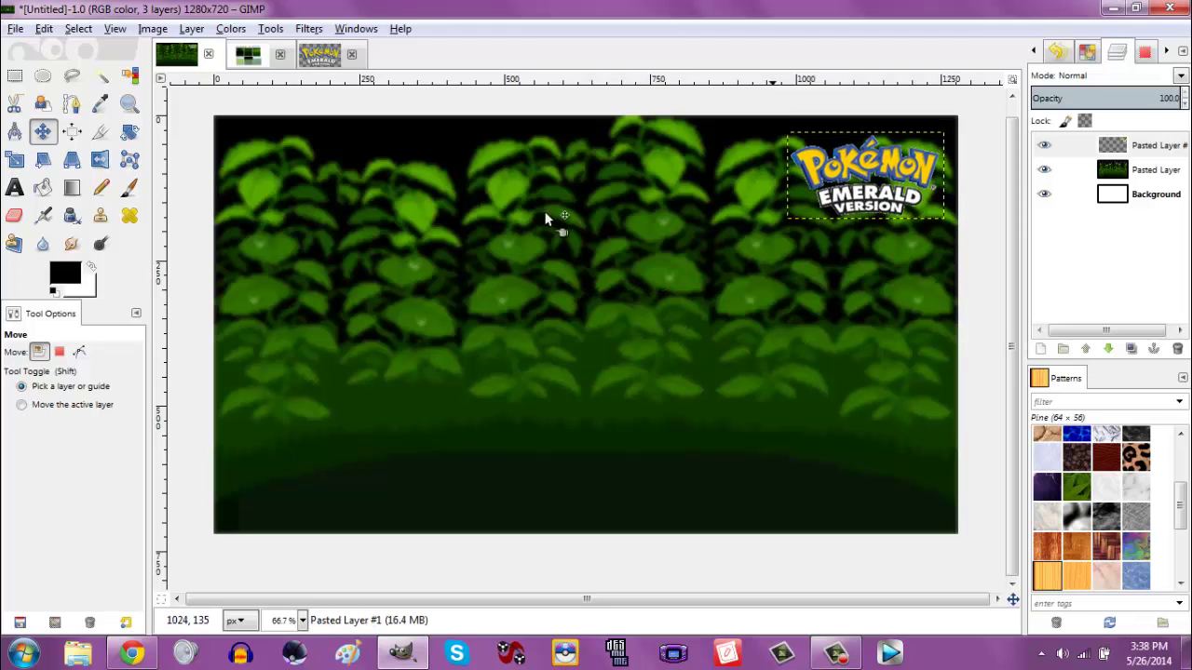
left_click(33, 406)
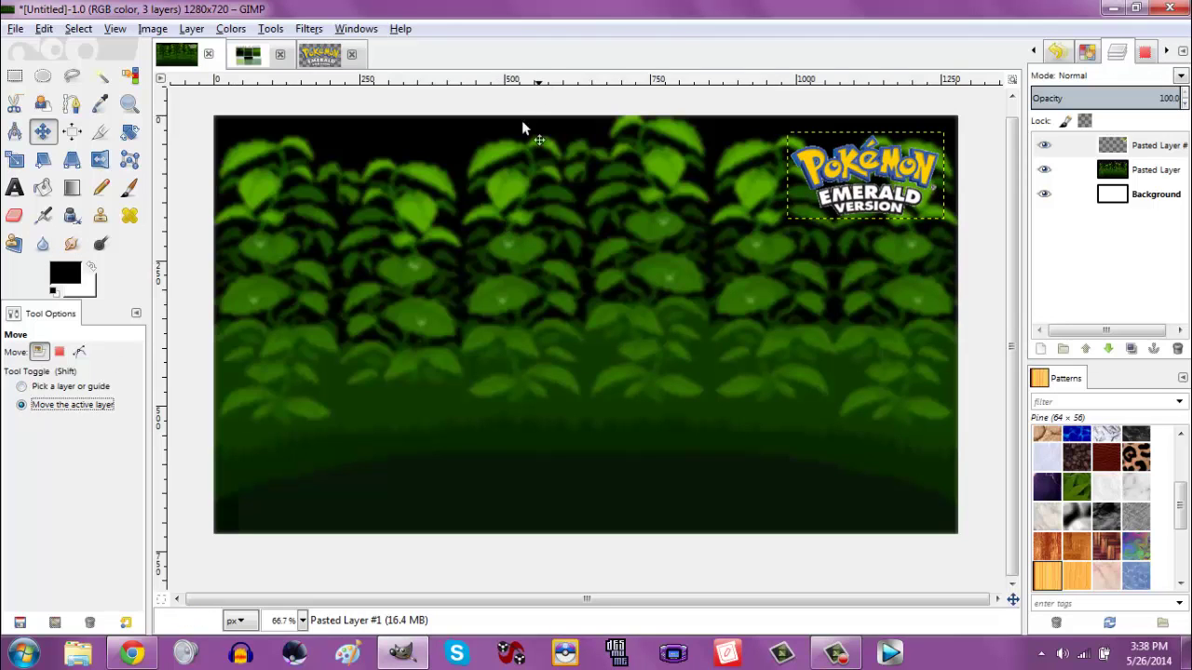
Add a new transparent layer and place it directly below the pasted logo layer.
left_click(1043, 349)
key("Return")
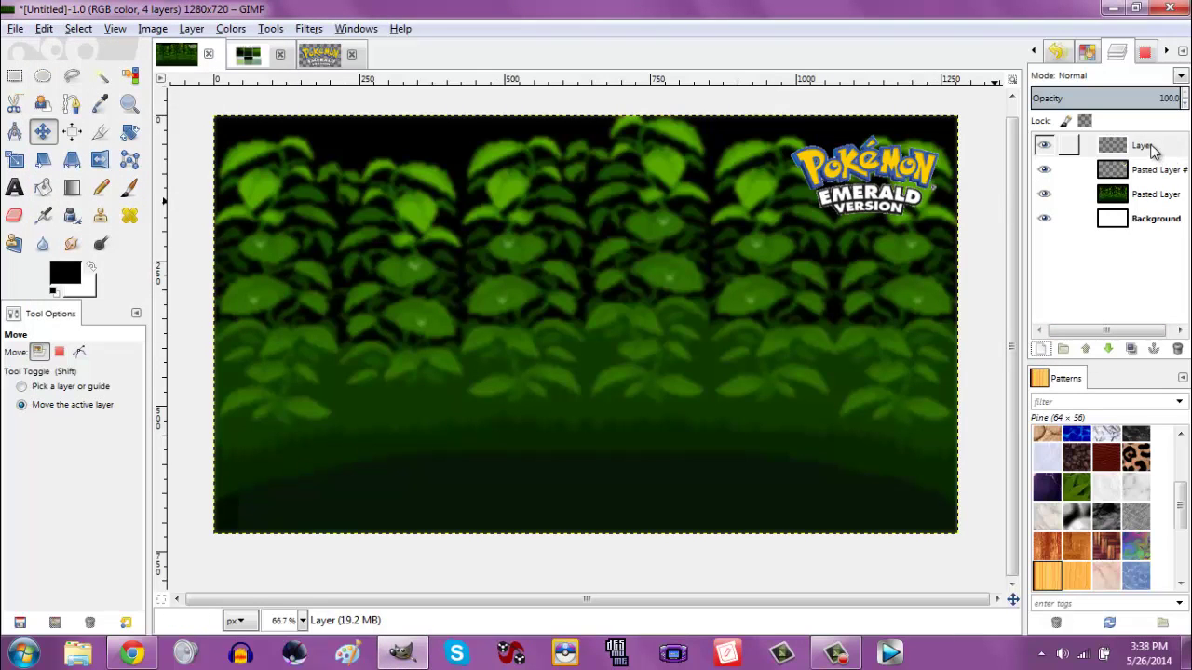
left_click_drag(1152, 151, 1129, 360)
left_click(1108, 349)
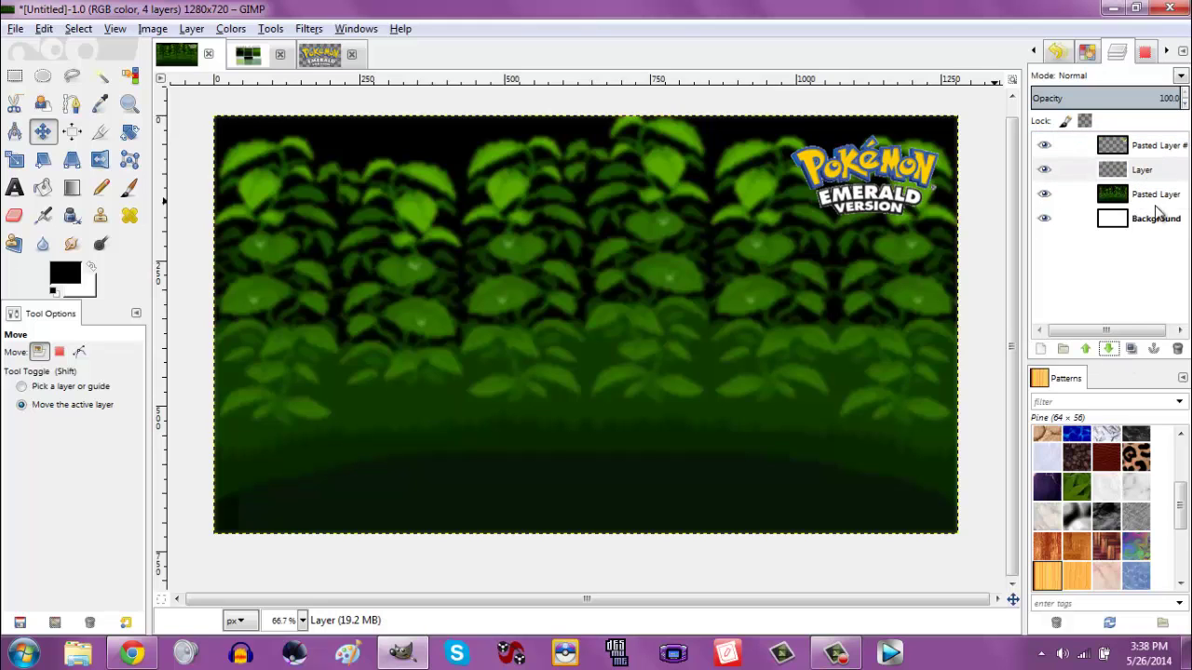
Select the logo's shape from the pasted logo layer's alpha and grow the selection.
right_click(1118, 155)
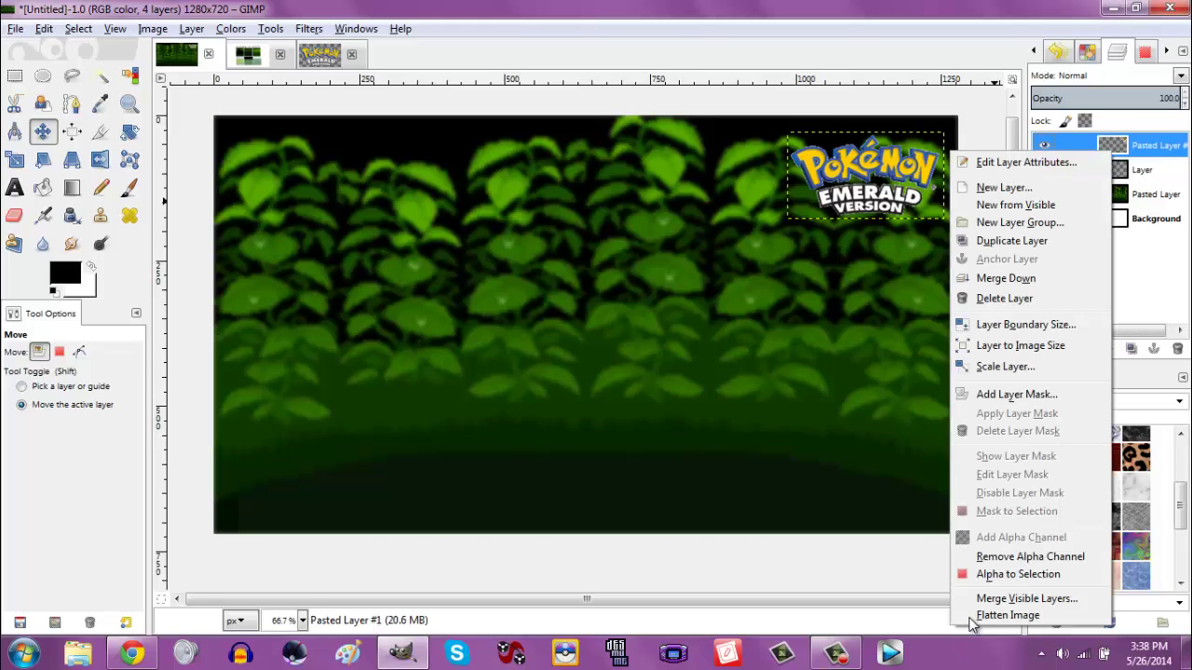
left_click(1006, 574)
right_click(1106, 155)
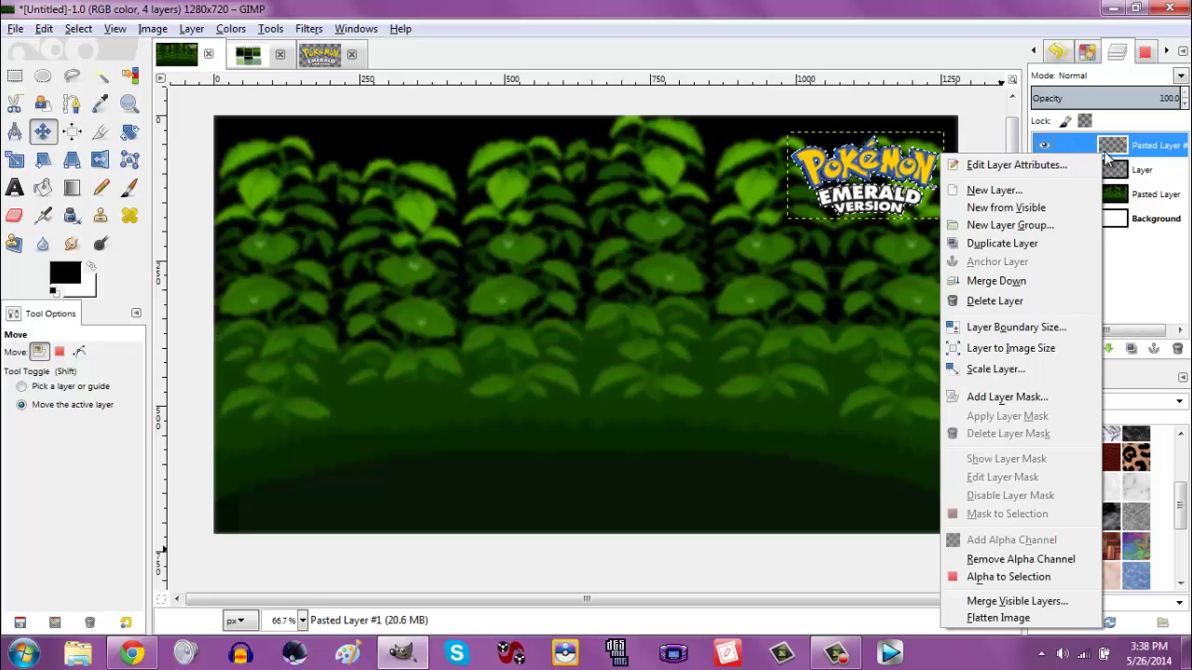
left_click(977, 575)
left_click(88, 31)
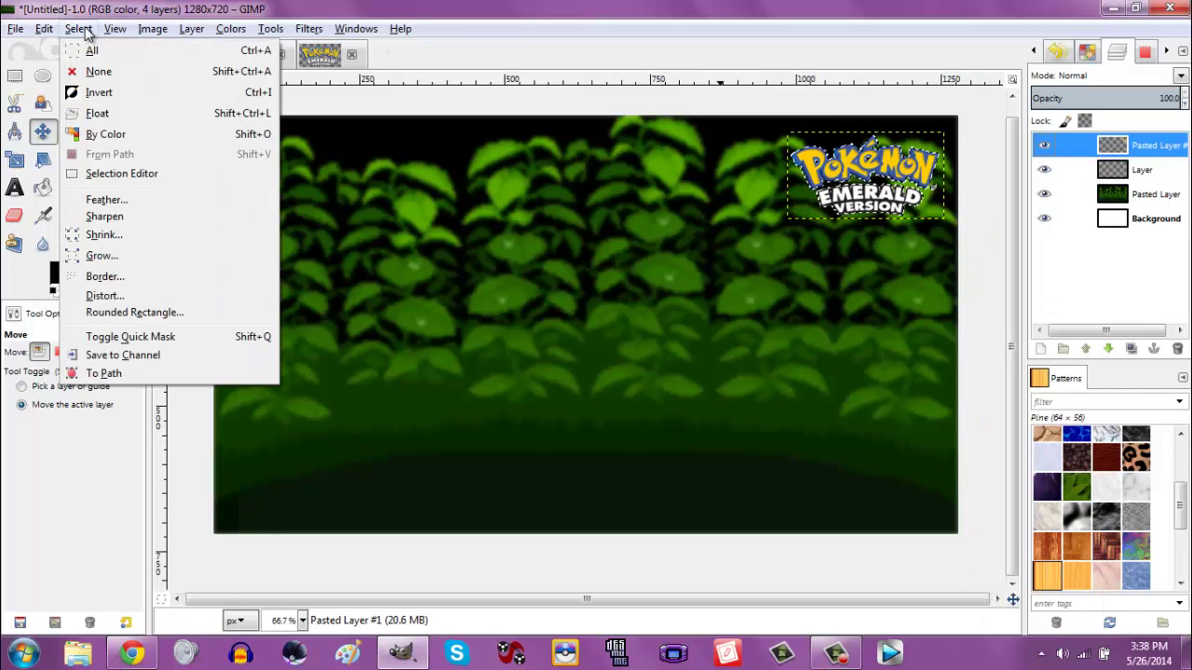
left_click(109, 271)
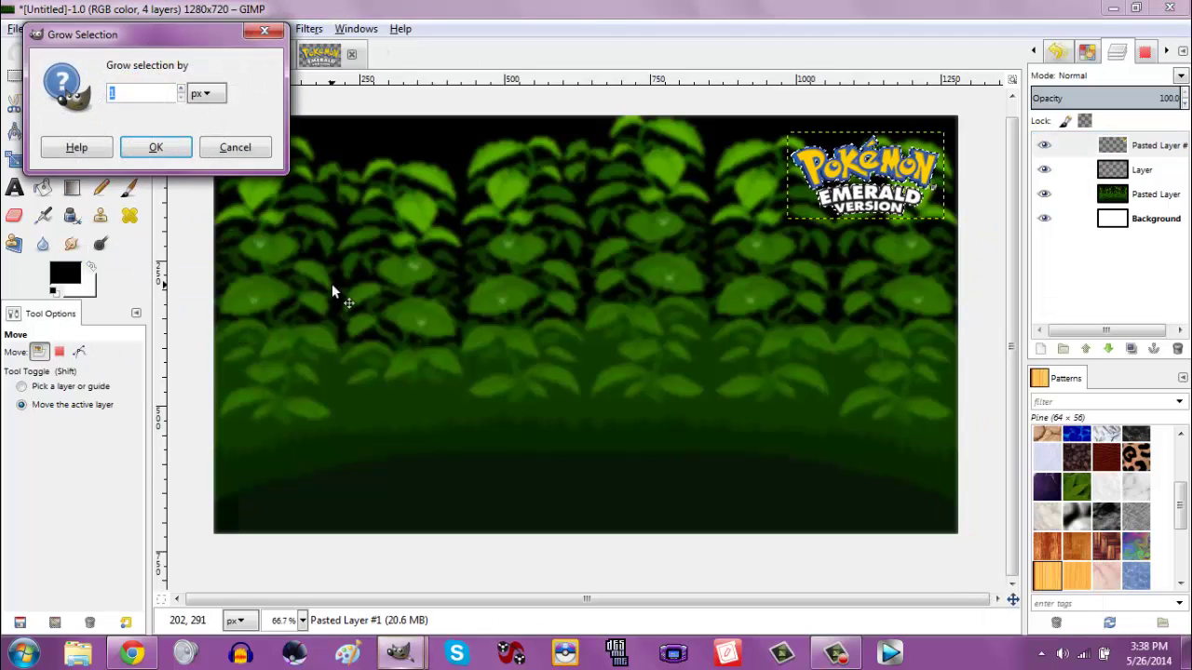
key("Return")
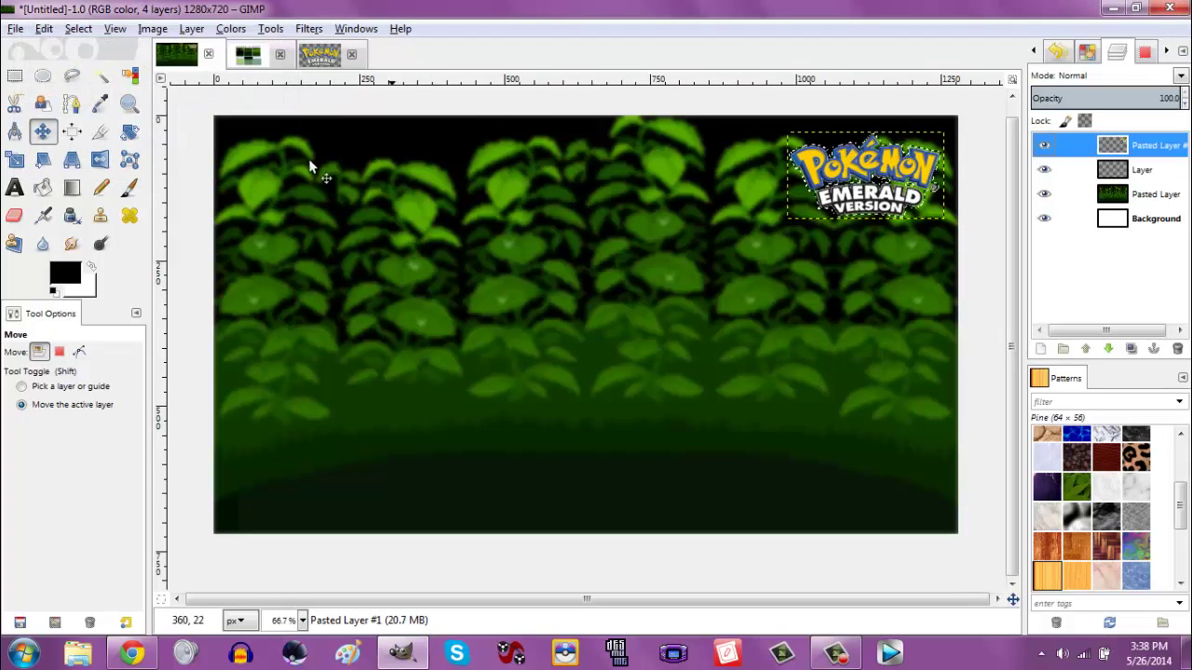
Make white the foreground color, fill the grown selection with it on the new layer below the logo, and deselect.
left_click(92, 264)
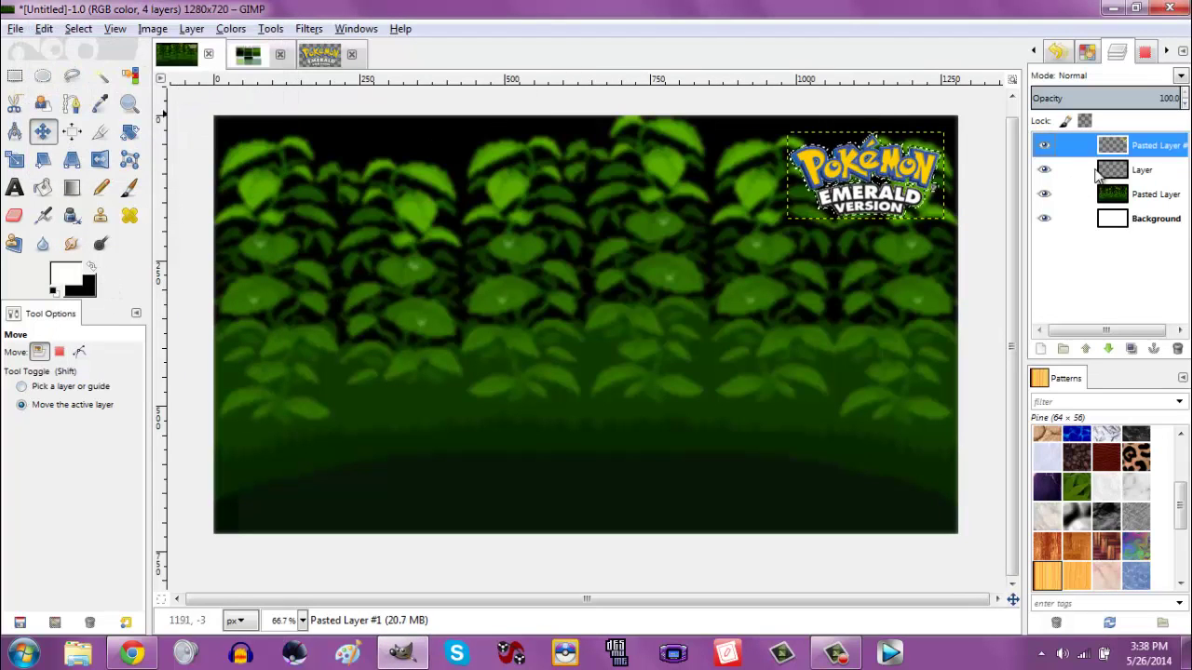
left_click(1137, 177)
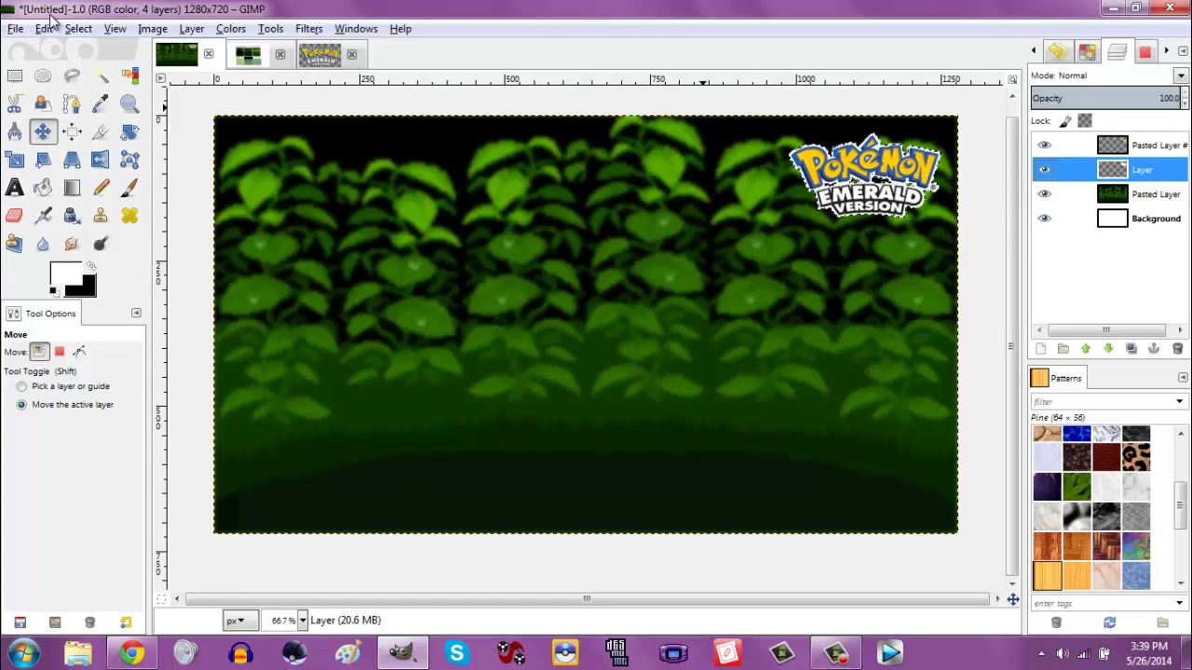
left_click(78, 28)
left_click(97, 74)
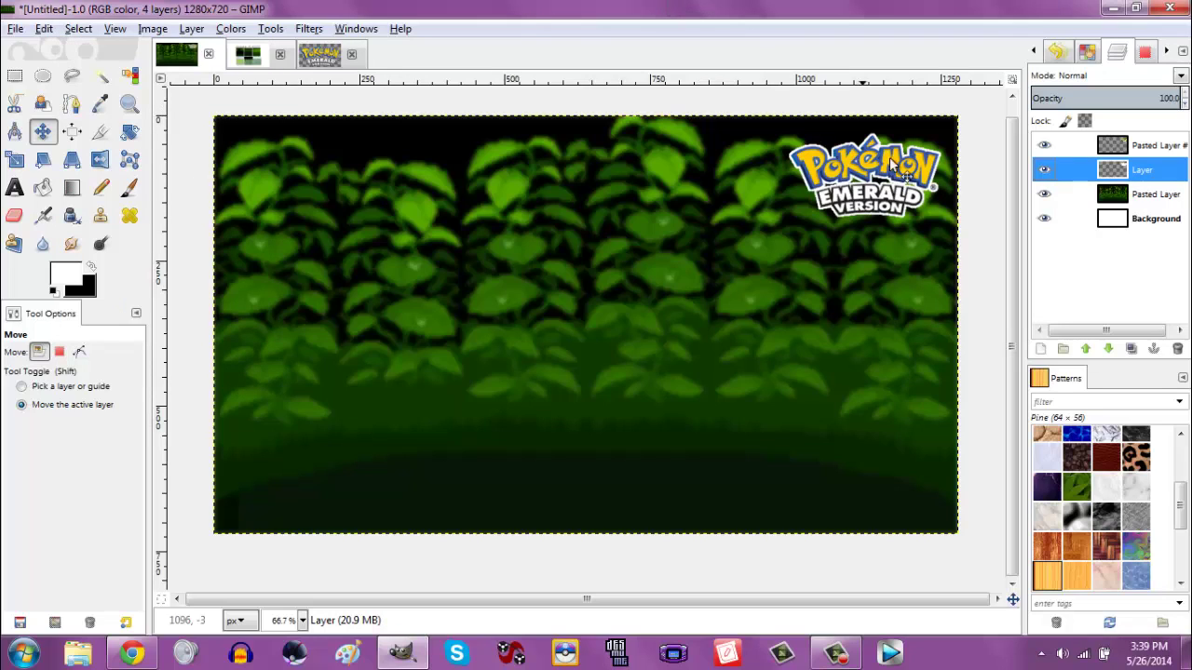
Add another transparent layer and move it directly below the white outline layer.
left_click(1045, 352)
key("Return")
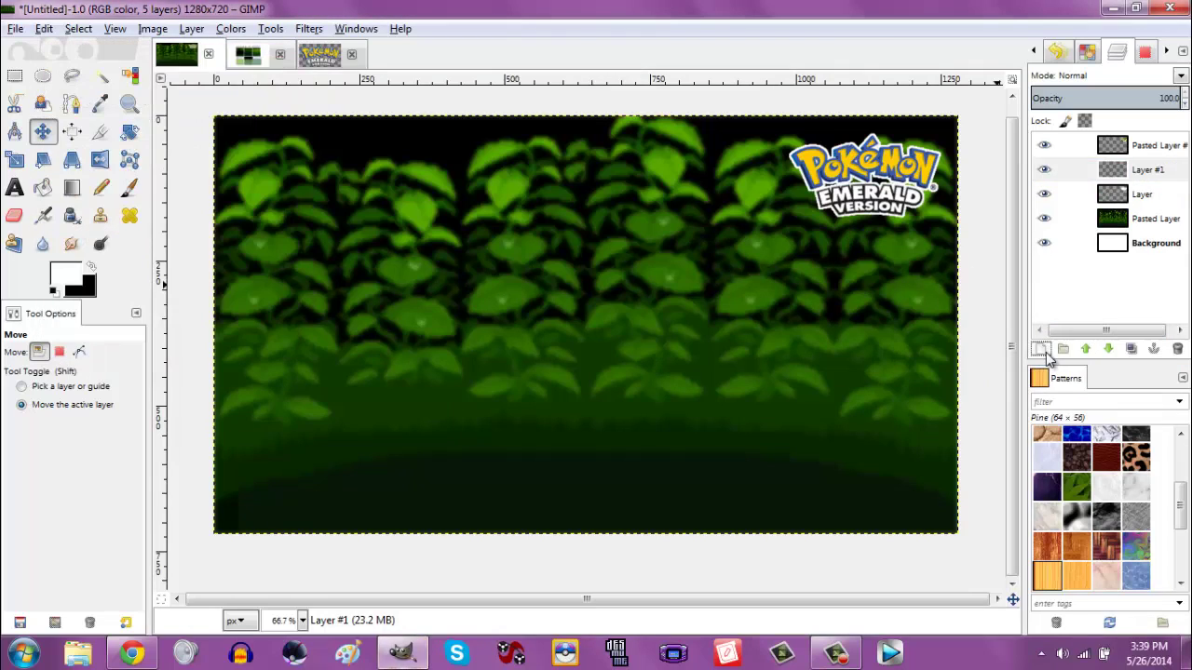
left_click(1108, 349)
Select the white outline's shape from its layer's alpha and grow the selection.
right_click(1133, 176)
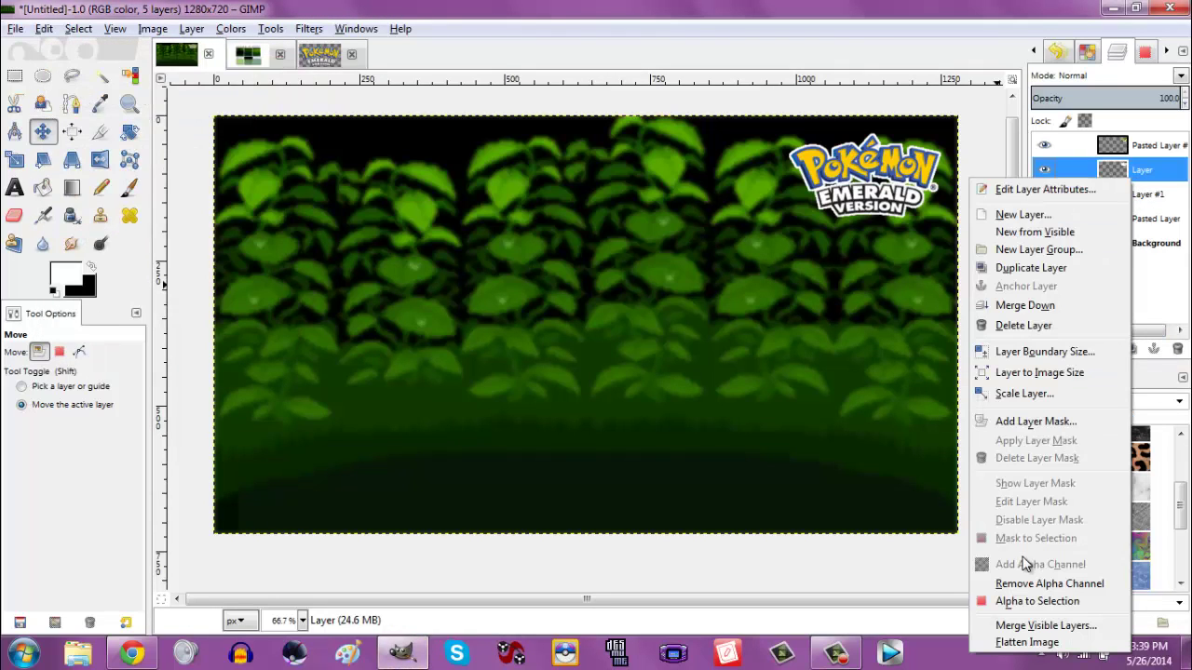
left_click(1026, 601)
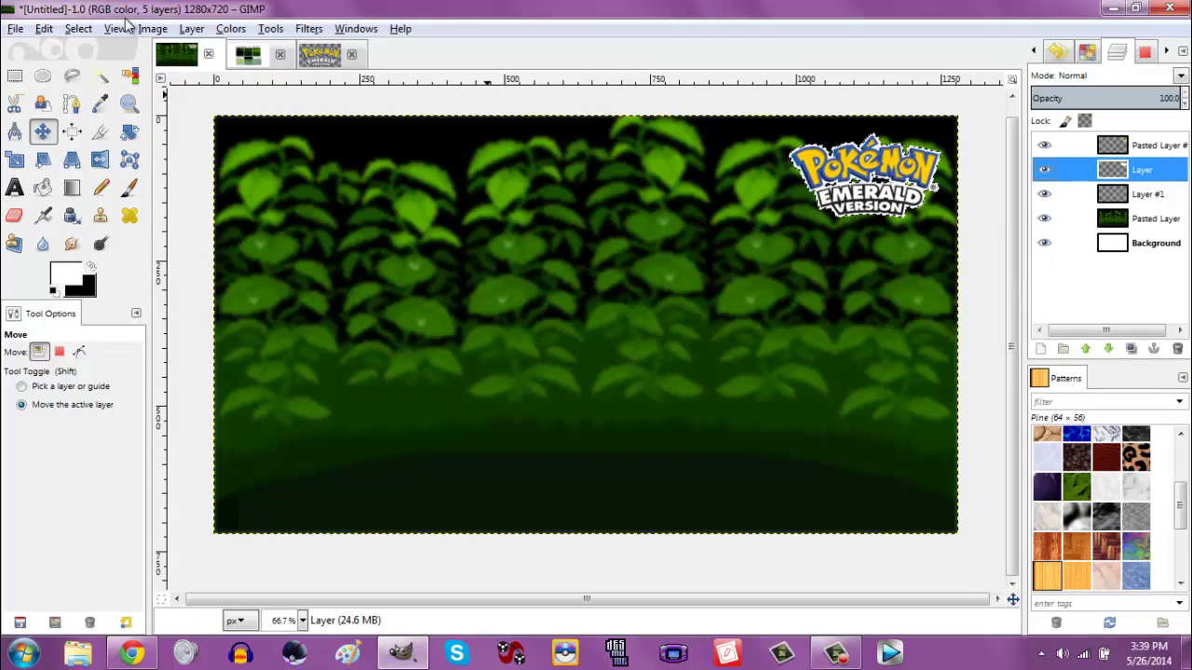
left_click(82, 28)
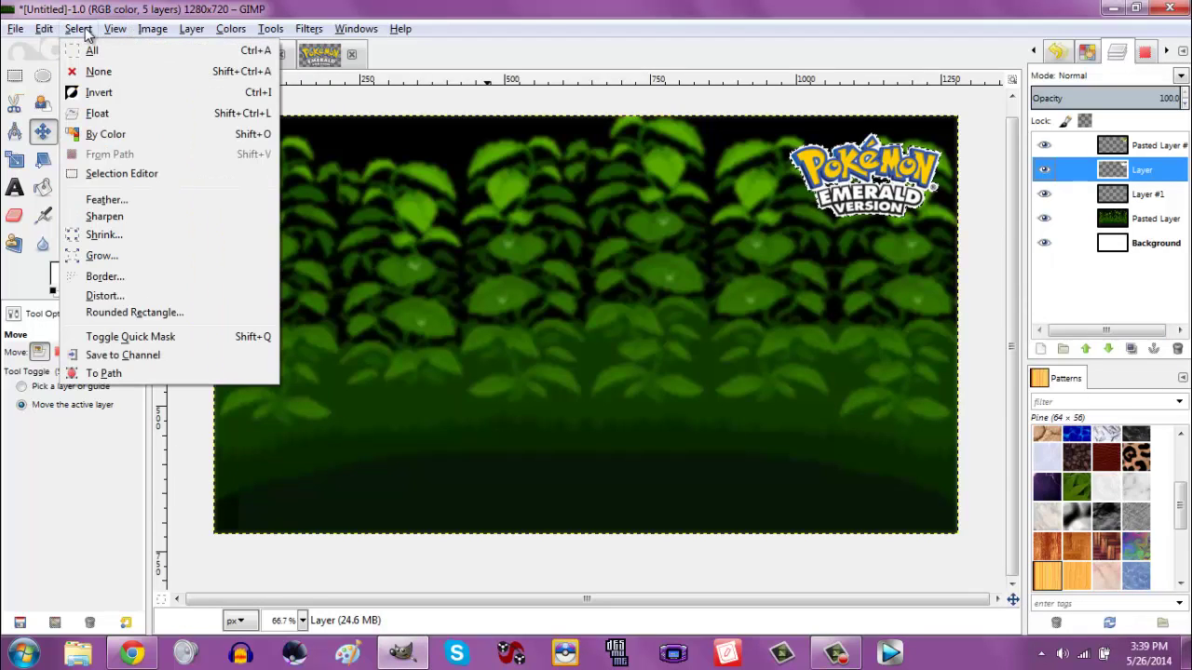
left_click(121, 253)
left_click(191, 192)
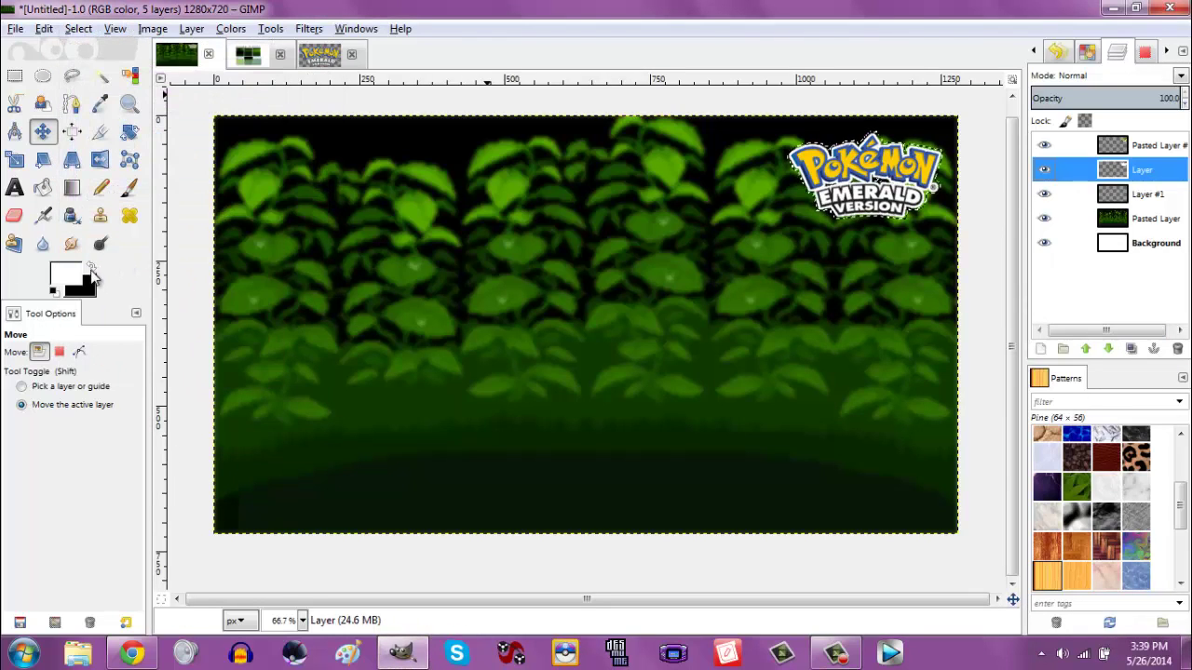
Make black the foreground color, fill the grown selection with it on Layer #1, and deselect.
left_click(91, 267)
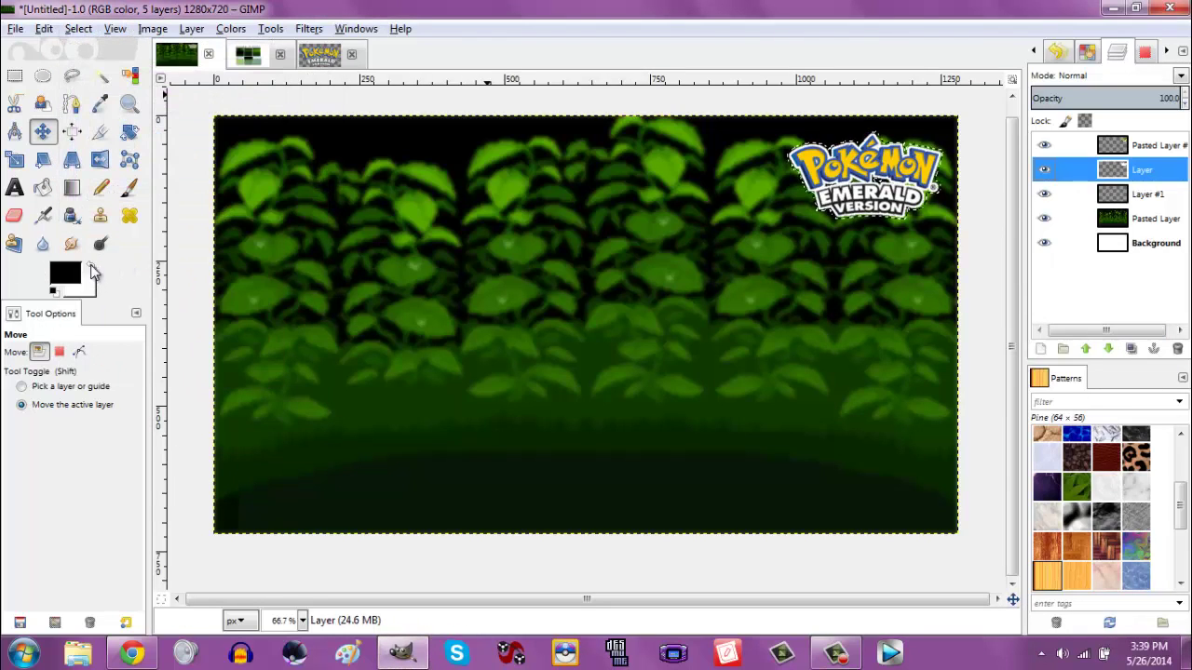
left_click(1141, 195)
left_click(311, 30)
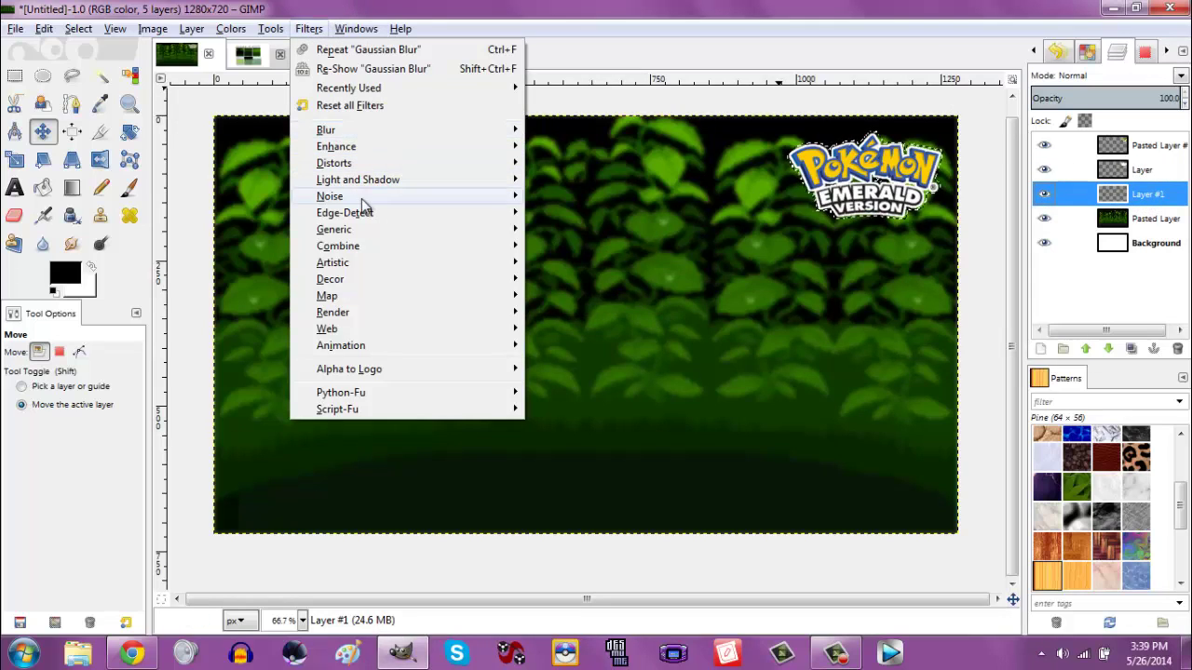
mouse_move(387, 180)
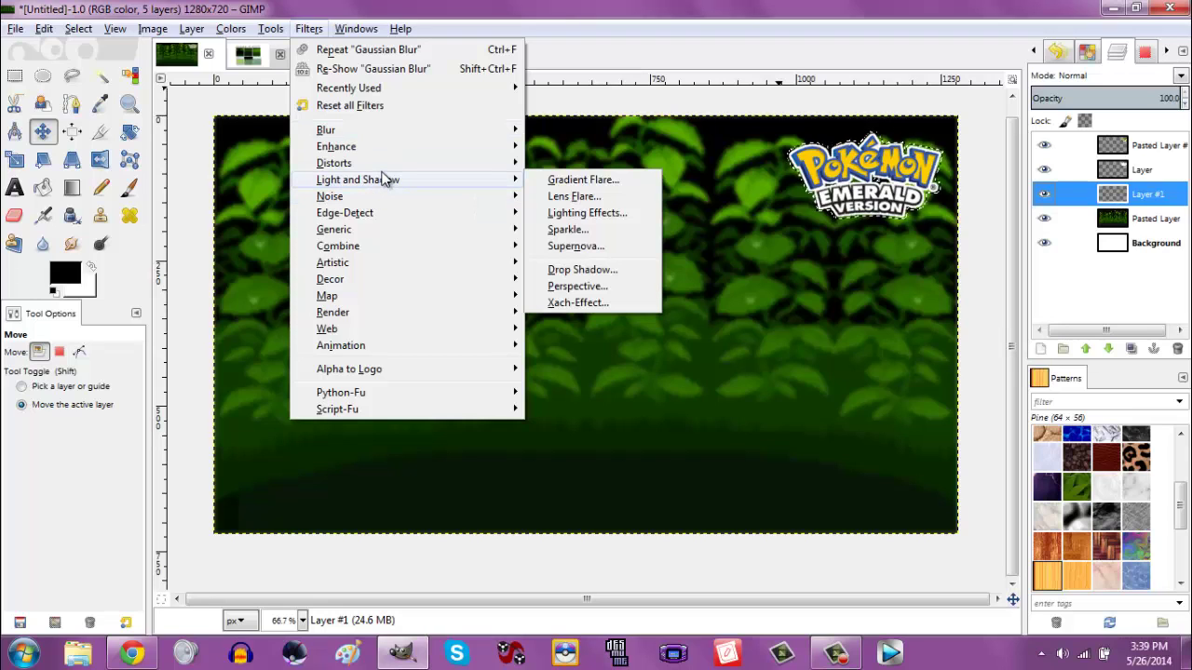
left_click(307, 27)
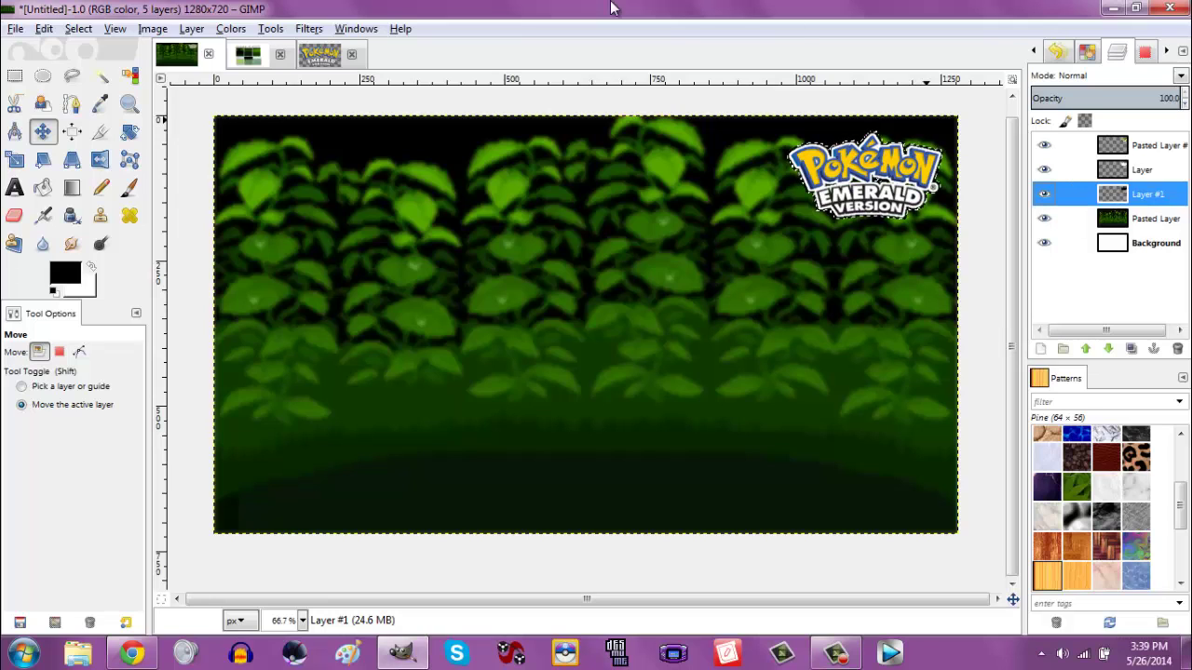
left_click(78, 28)
left_click(88, 74)
Apply a 10 px Gaussian blur to the black logo shadow on Layer #1.
left_click(323, 31)
mouse_move(376, 131)
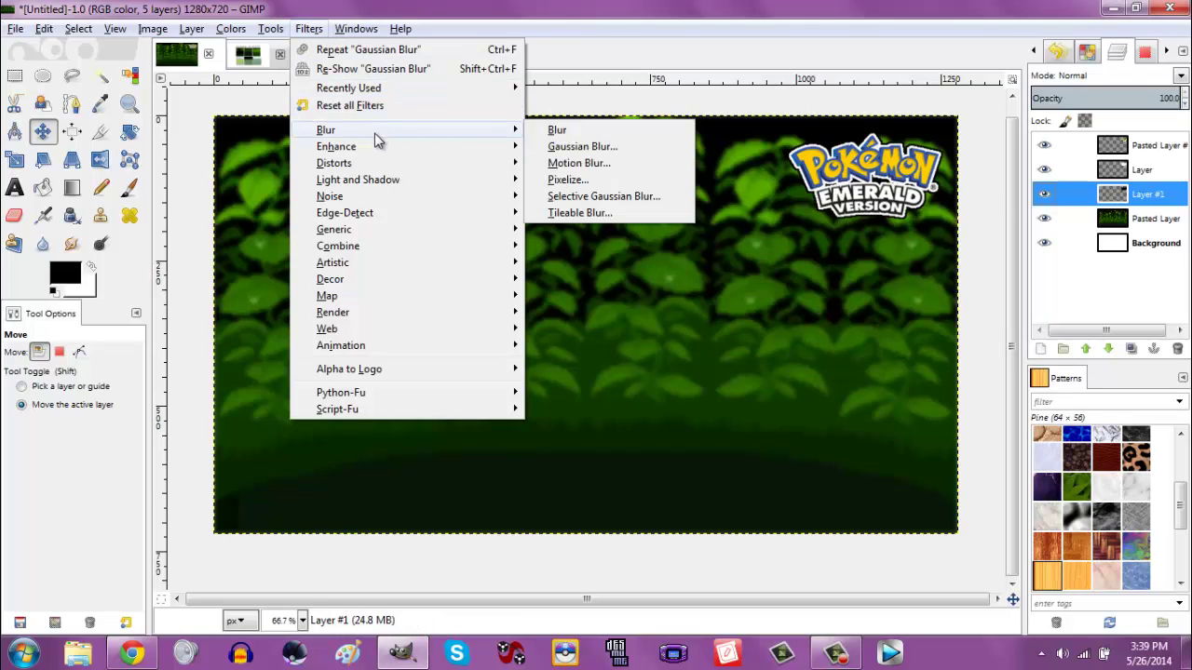
left_click(583, 161)
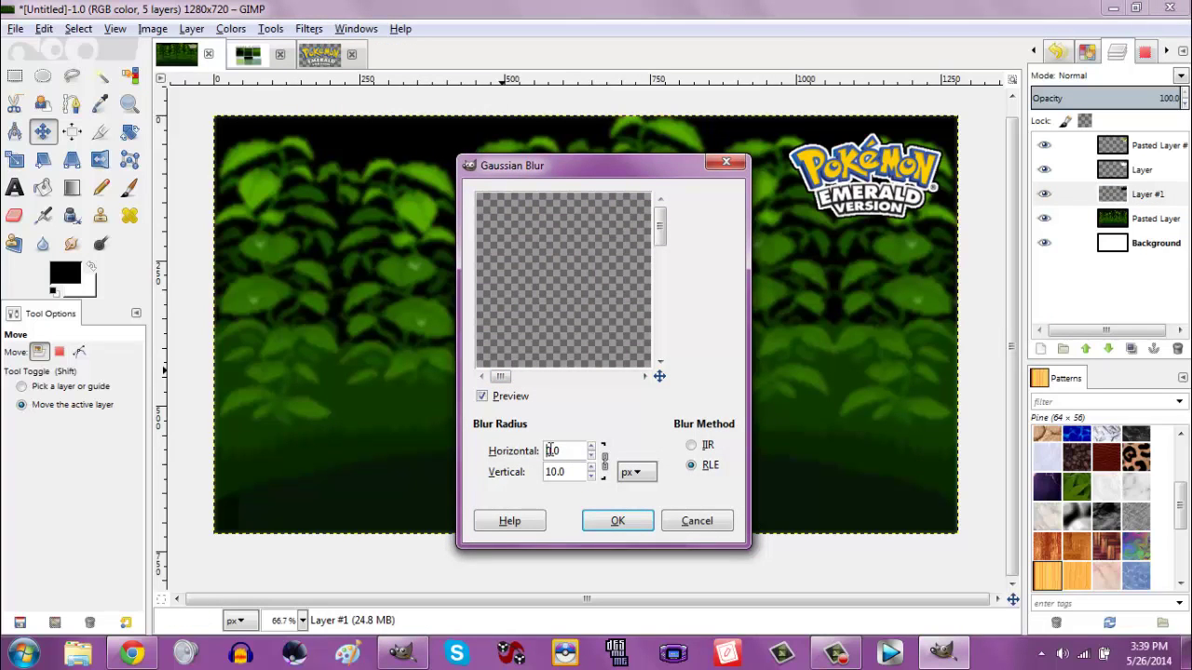
left_click(615, 521)
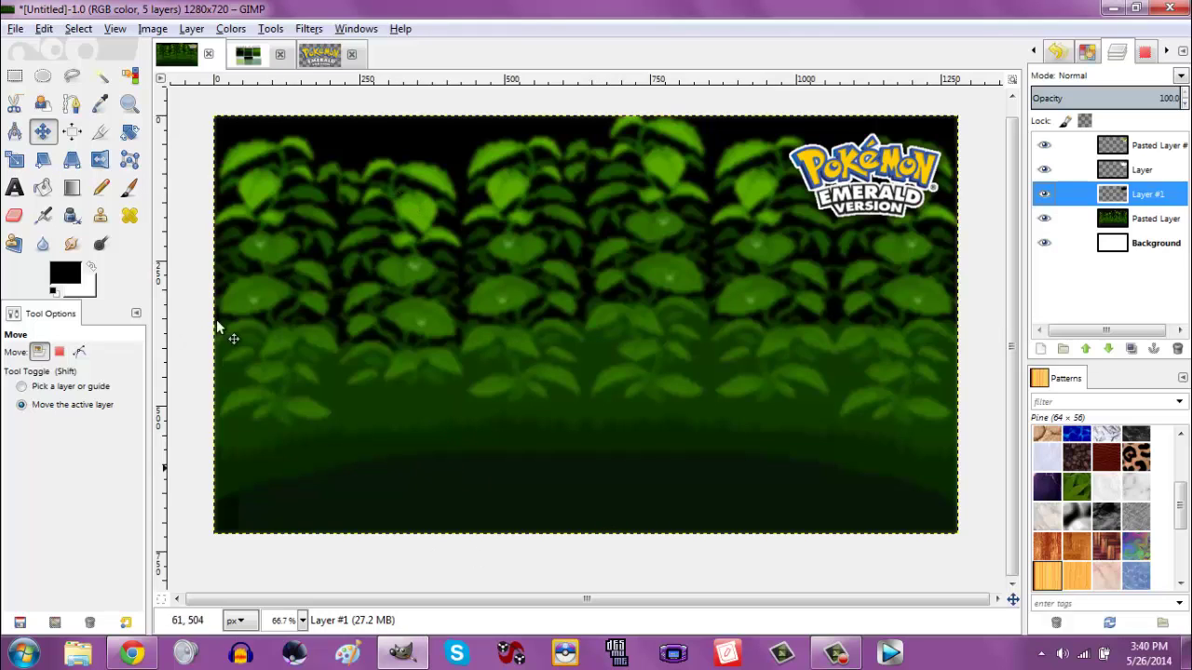
Make white the foreground color and draw a rectangular selection about 941 x 660 px over the canvas area beside the logo.
left_click(15, 76)
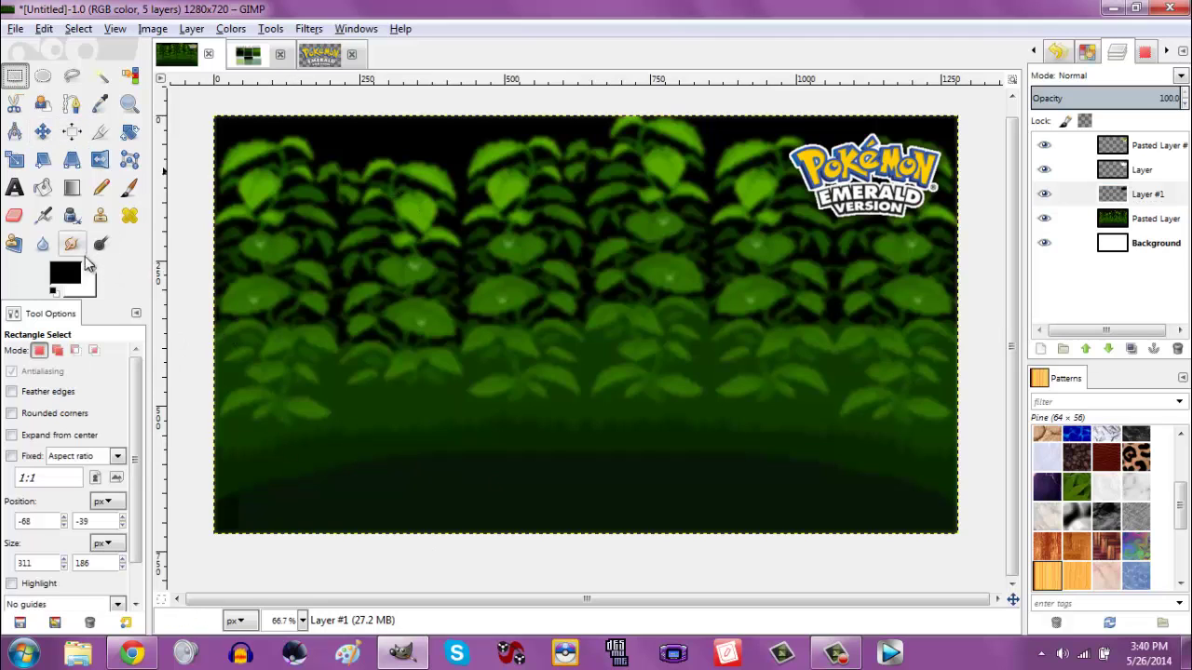
left_click(90, 267)
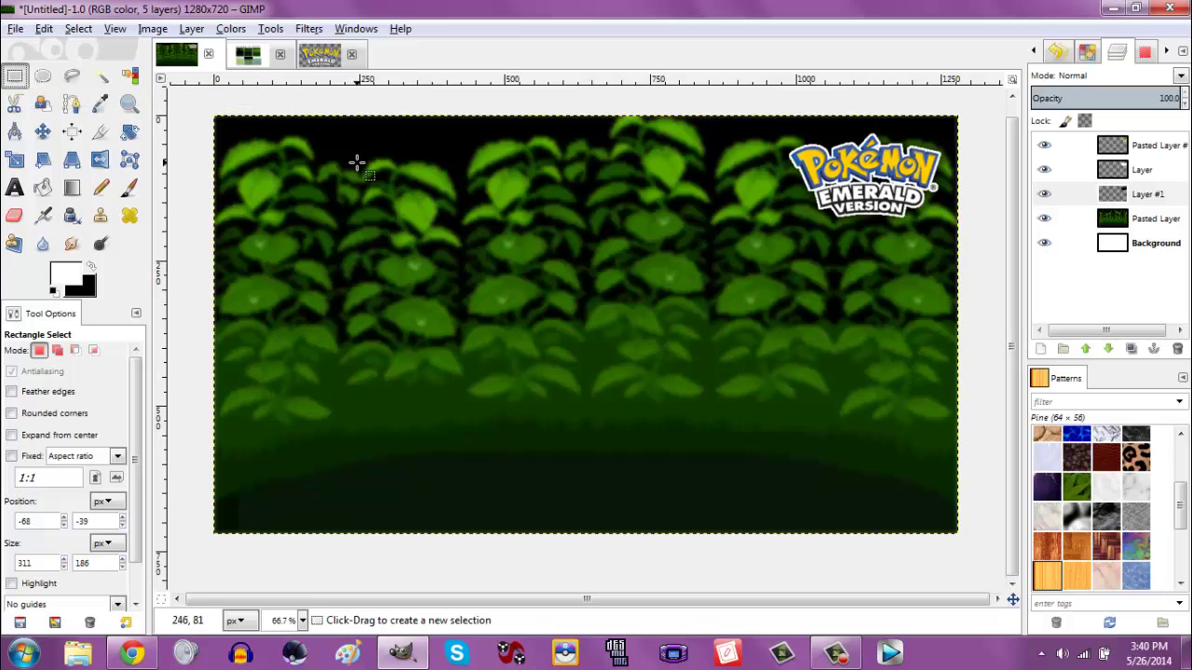
left_click_drag(224, 125, 430, 269)
left_click(556, 253)
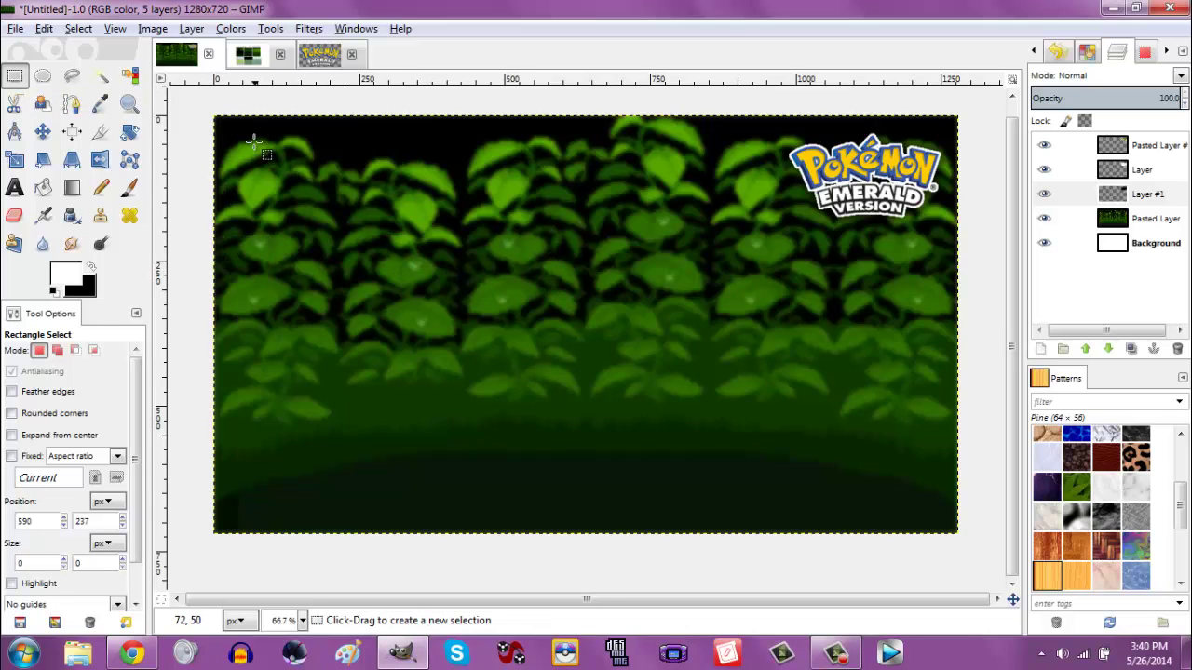
left_click_drag(232, 131, 756, 494)
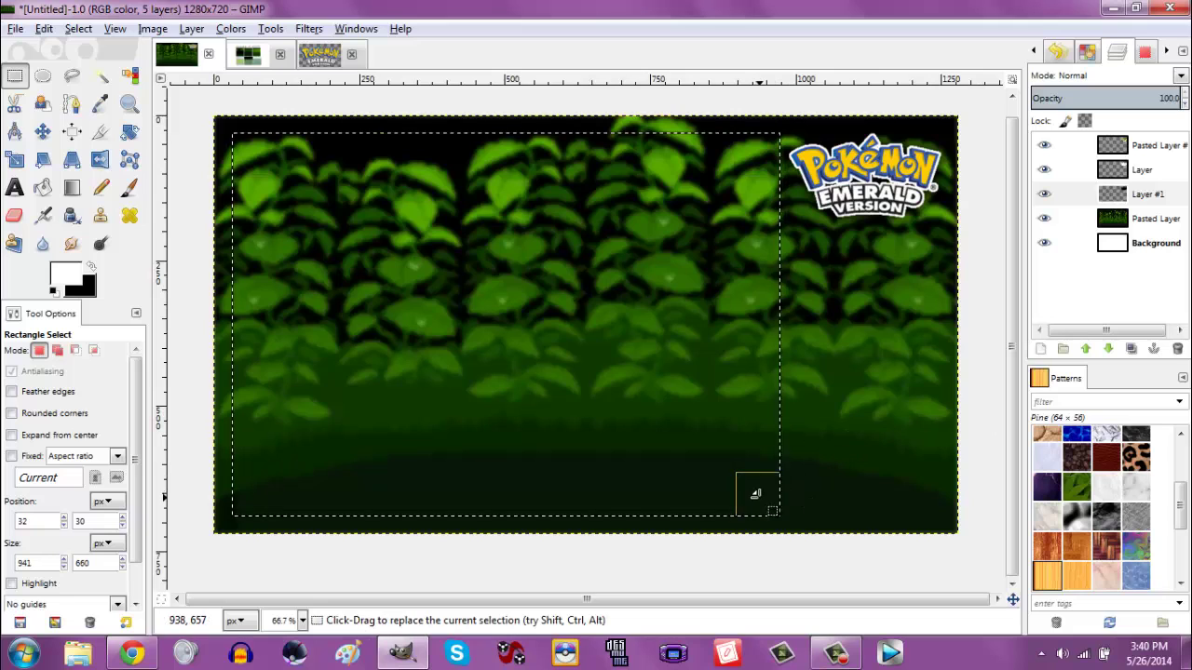
Fill the rectangular selection with white on Layer #1 and deselect.
key("ctrl+period")
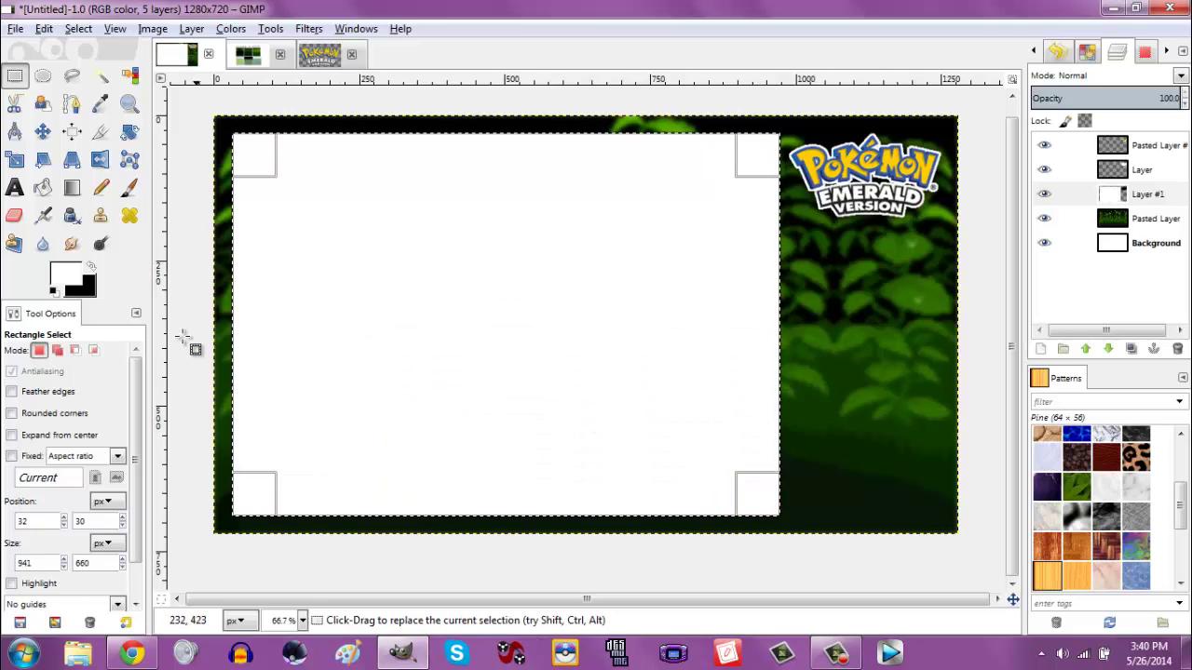
left_click(78, 29)
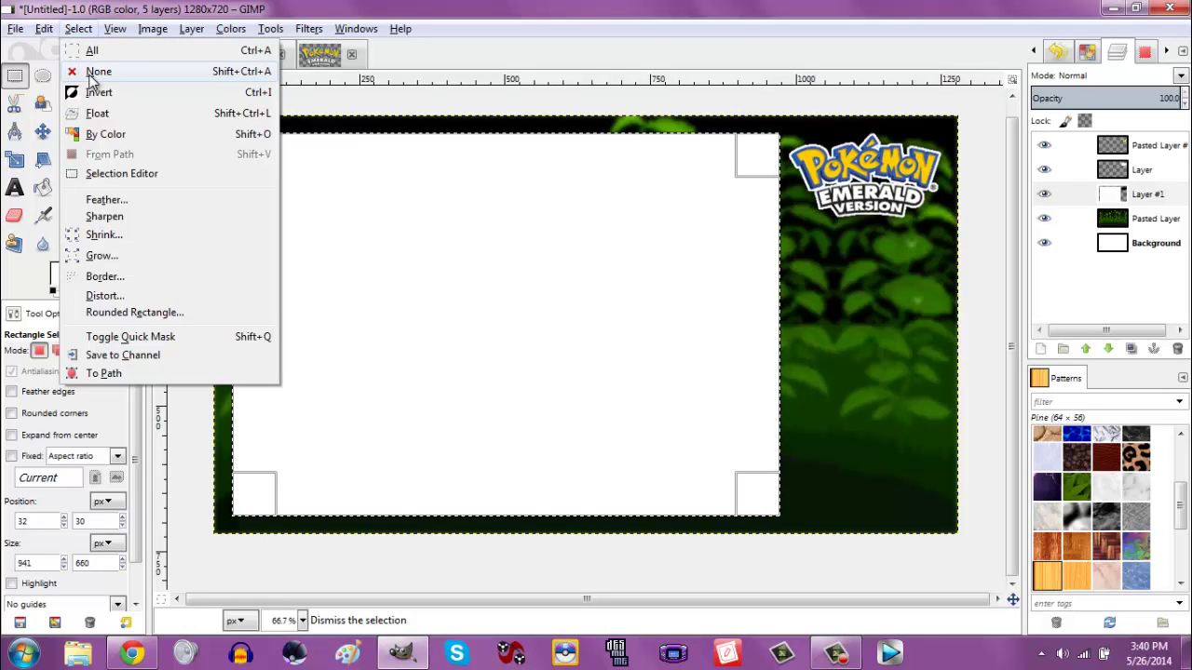
left_click(91, 73)
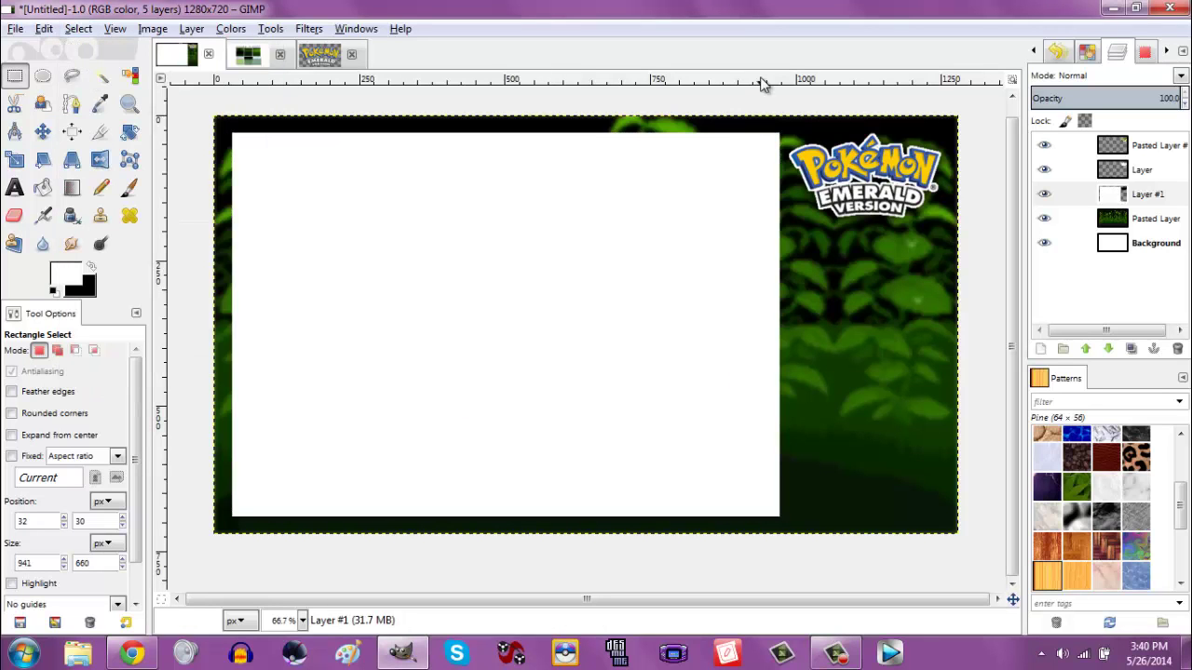
Add three new 1280 x 720 transparent layers above Layer #1.
left_click(1040, 357)
key("Return")
left_click(1040, 356)
key("Return")
left_click(1040, 357)
key("Return")
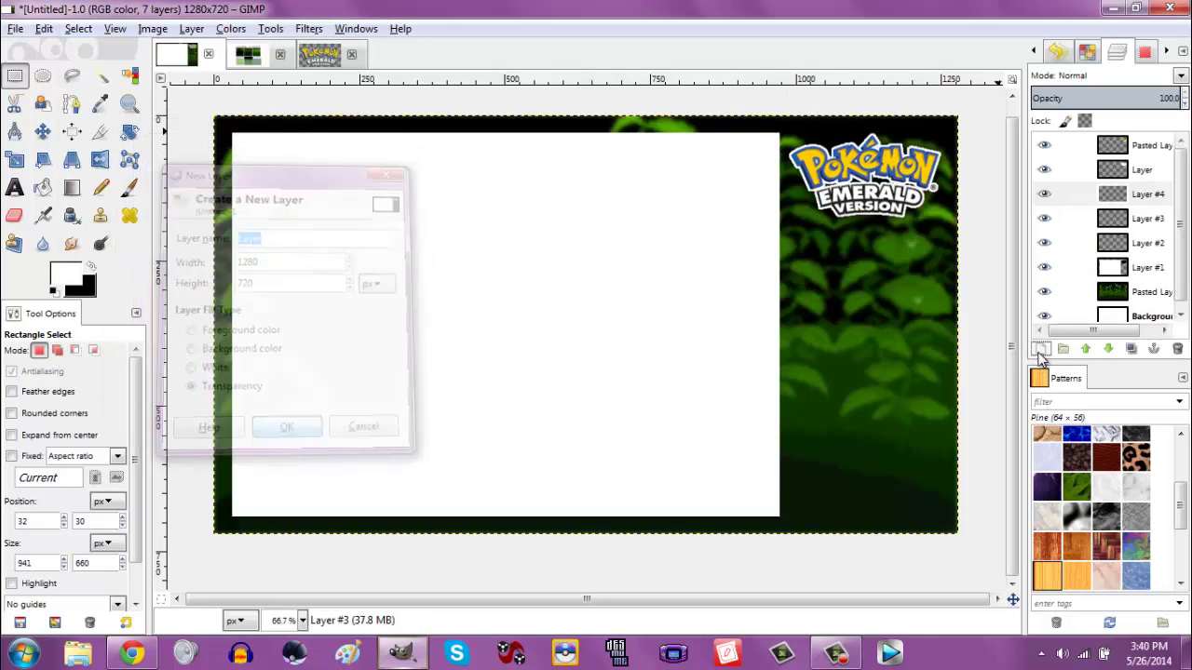
Move Layer #2, Layer #3 and Layer #4 below Layer #1, which holds the white rectangle.
left_click(1052, 242)
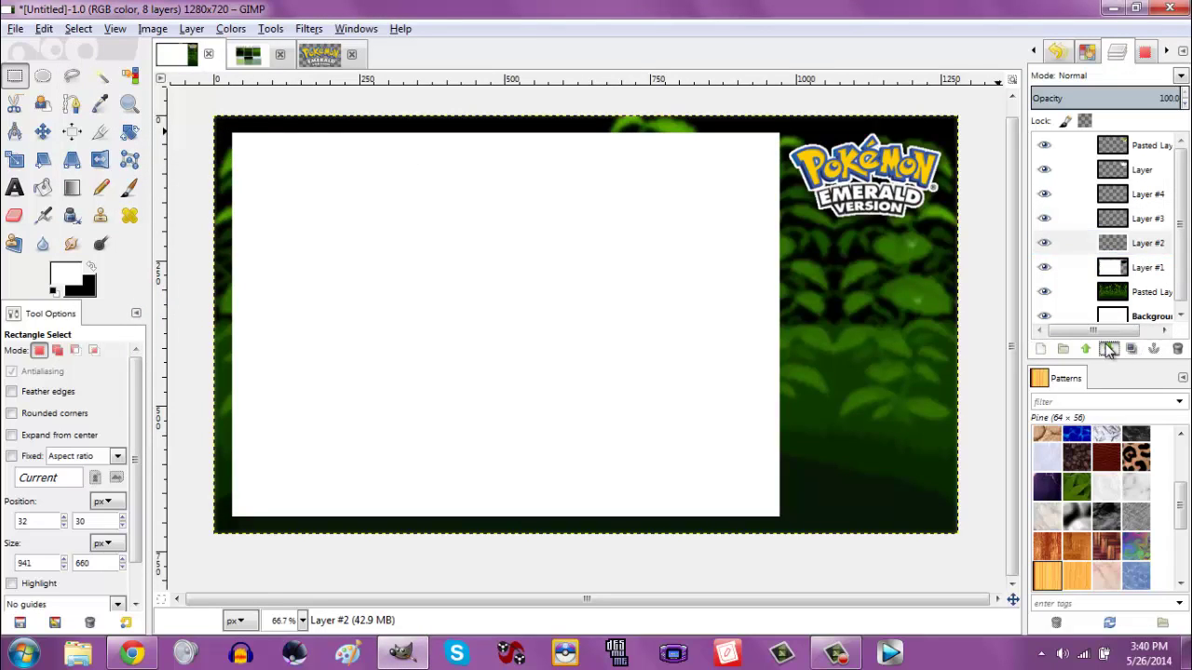
left_click(1108, 350)
left_click(1135, 219)
left_click(1108, 349)
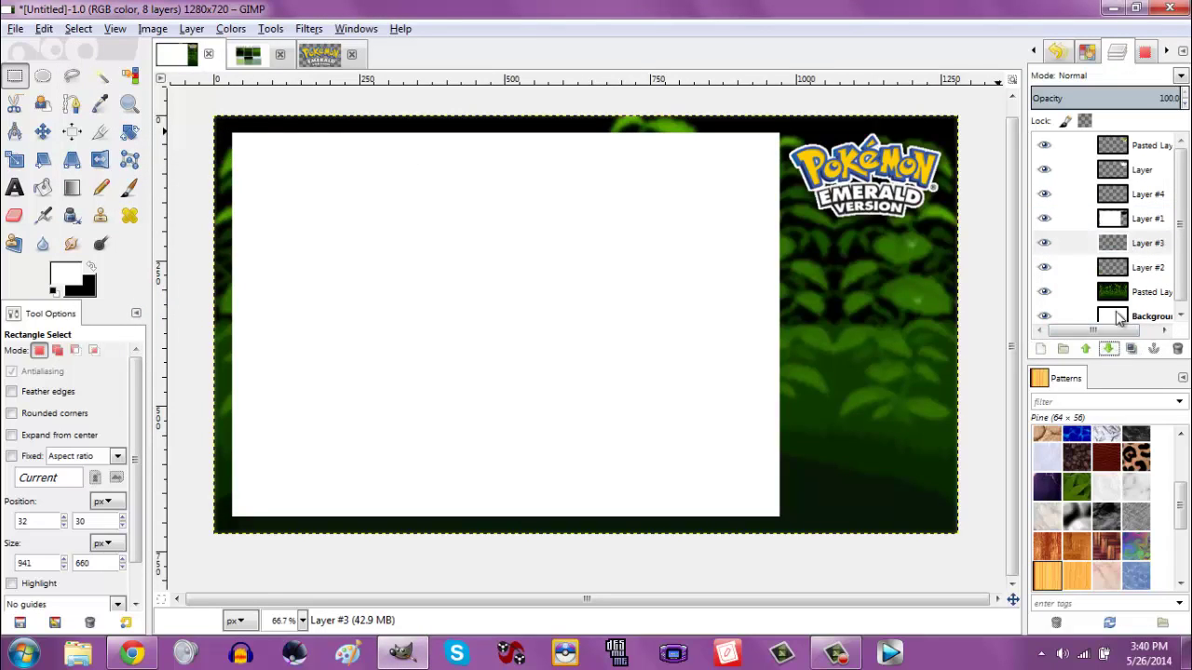
left_click(1140, 195)
left_click(1108, 349)
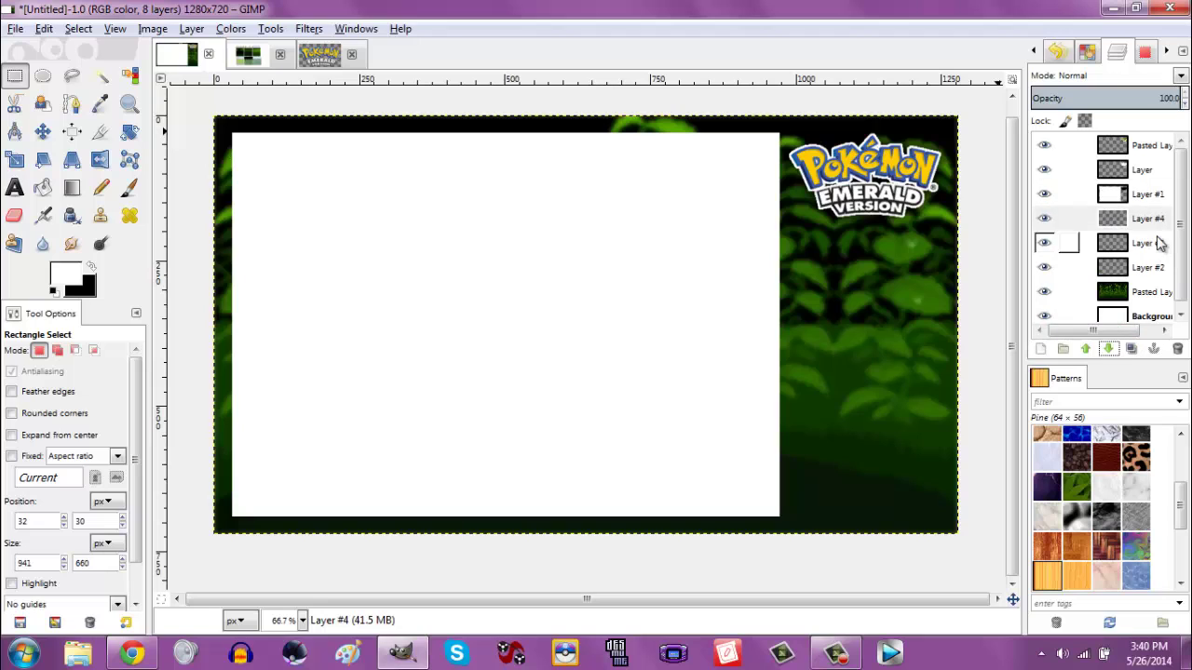
Undo back to before the white fill on Layer #1, removing its alpha selection and the three layers added above the background.
right_click(1138, 194)
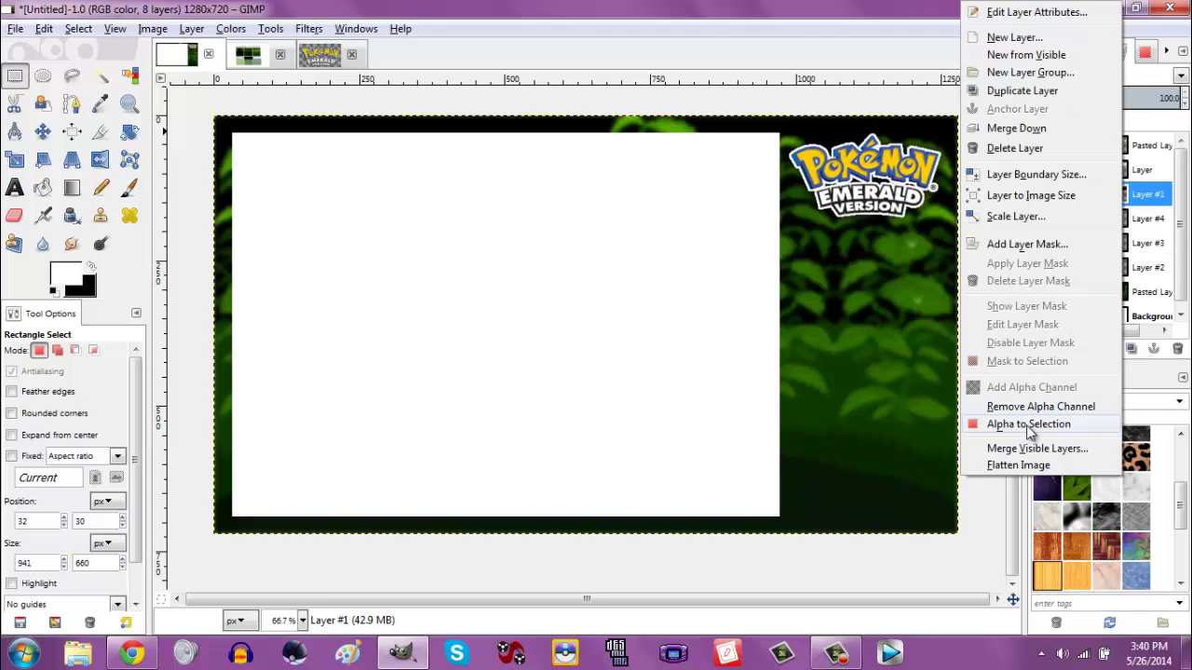
left_click(1030, 425)
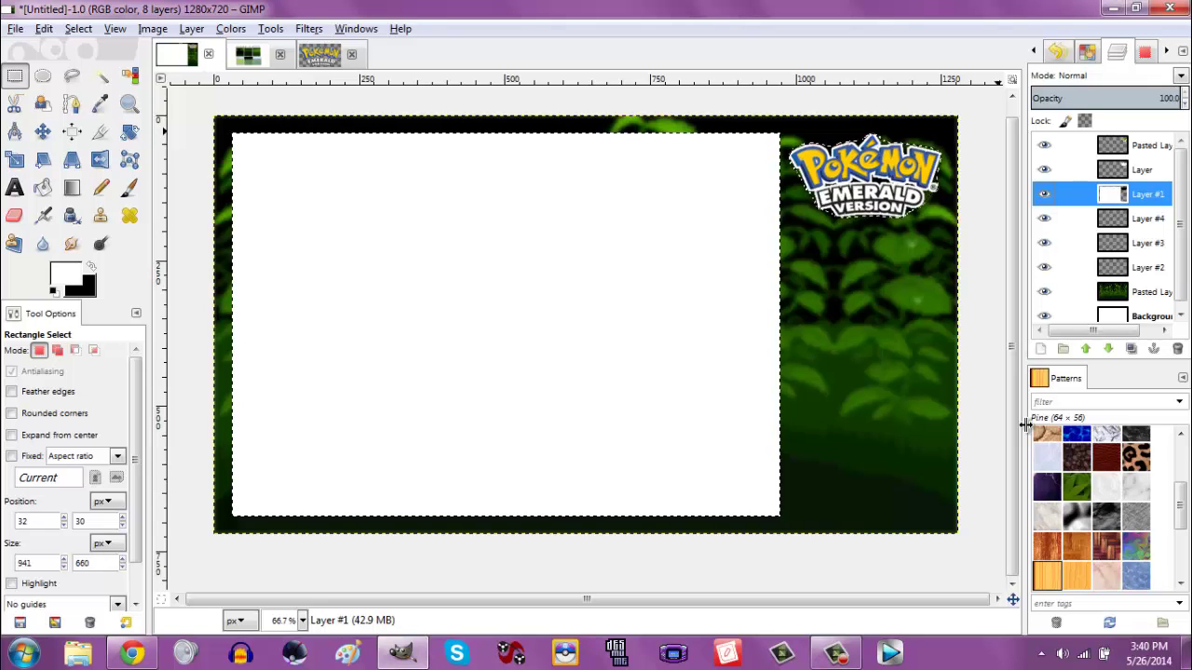
key("ctrl+z")
key("ctrl+z")
key("ctrl+z")
key("ctrl+z")
key("ctrl+z")
key("ctrl+z")
key("ctrl+z")
key("ctrl+z")
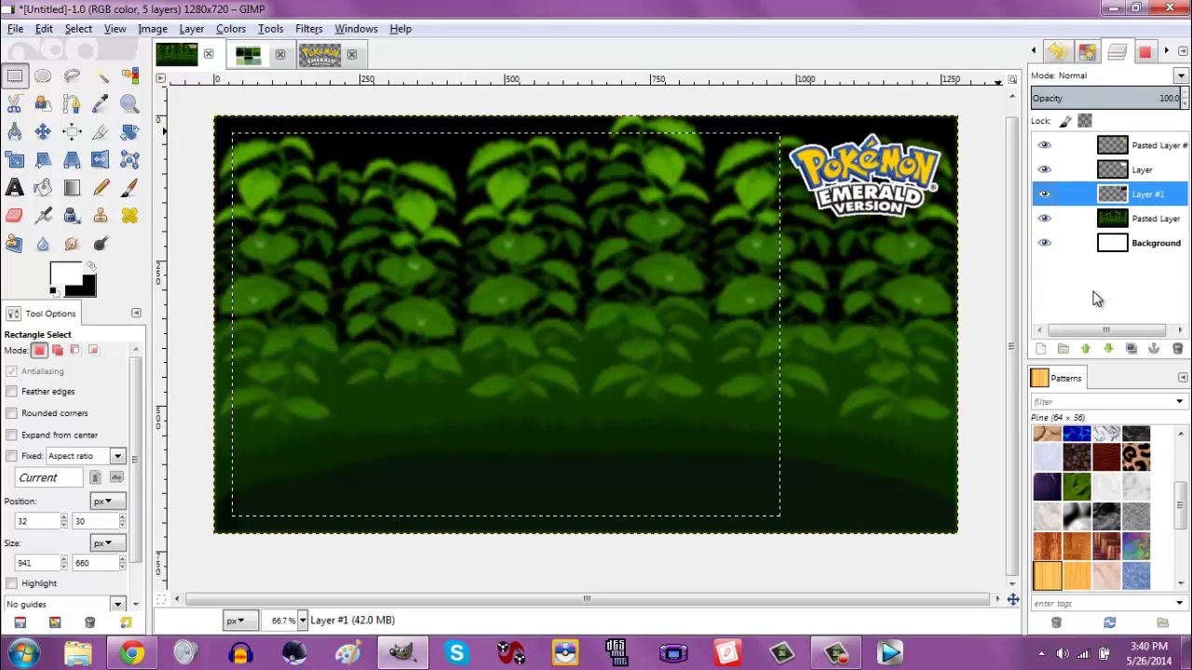
Add four new 1280 x 720 transparent layers between Layer #1 and the leafy background layer.
left_click(1040, 348)
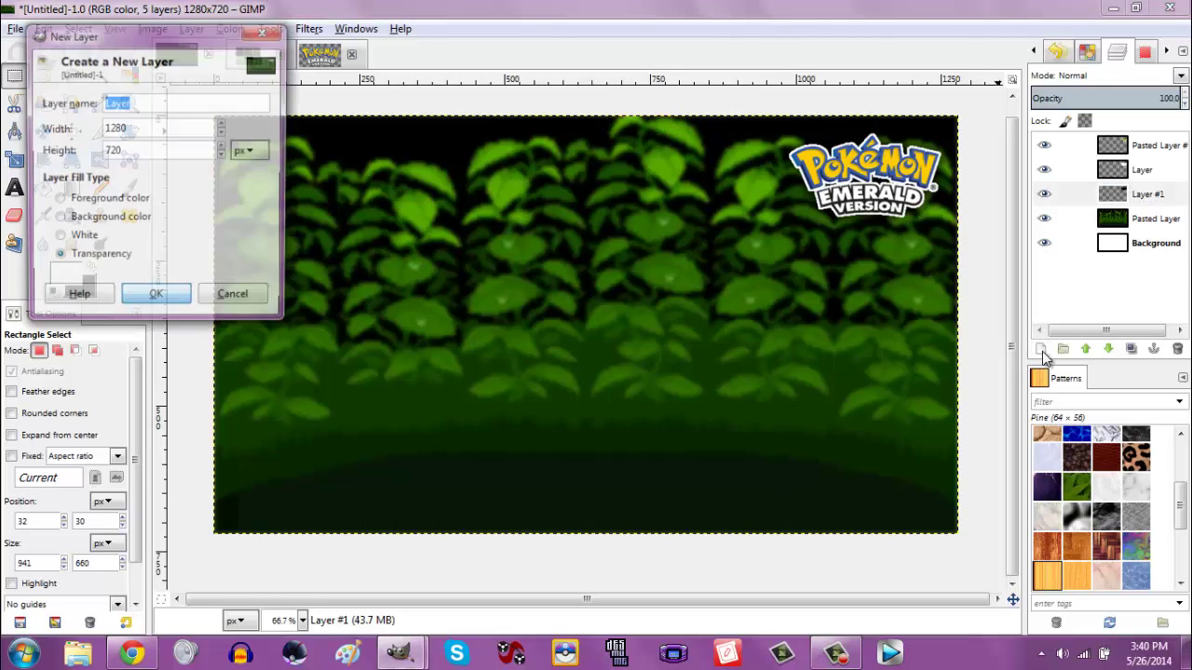
key("Return")
left_click(1108, 349)
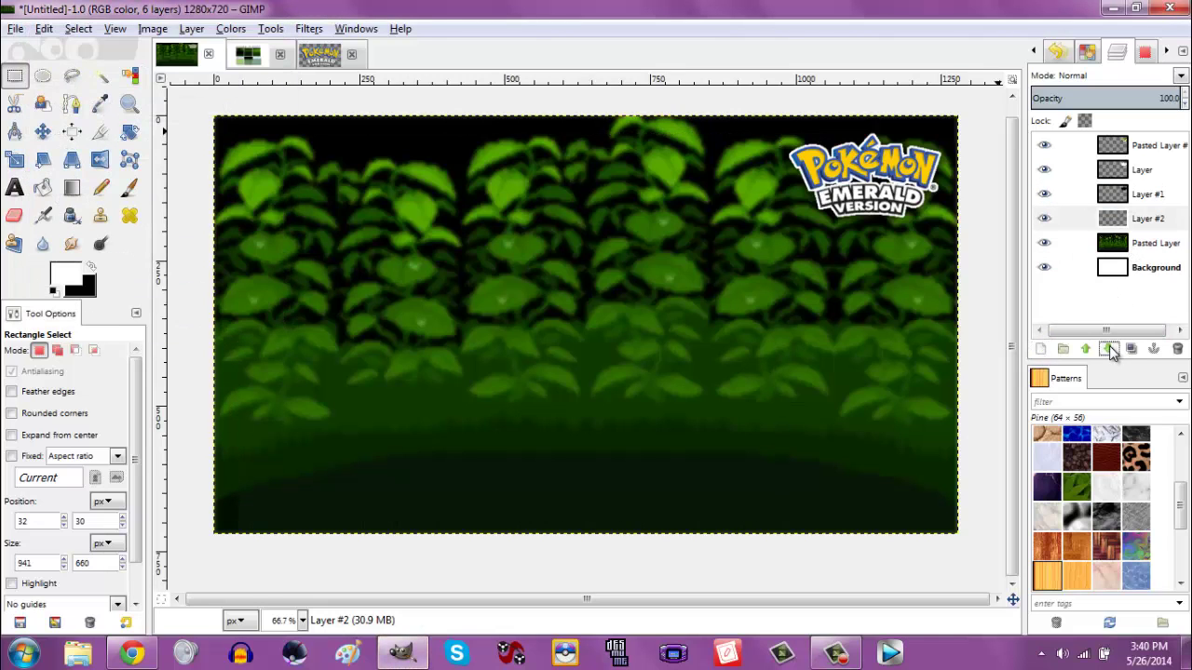
left_click(1042, 351)
key("Return")
left_click(1042, 351)
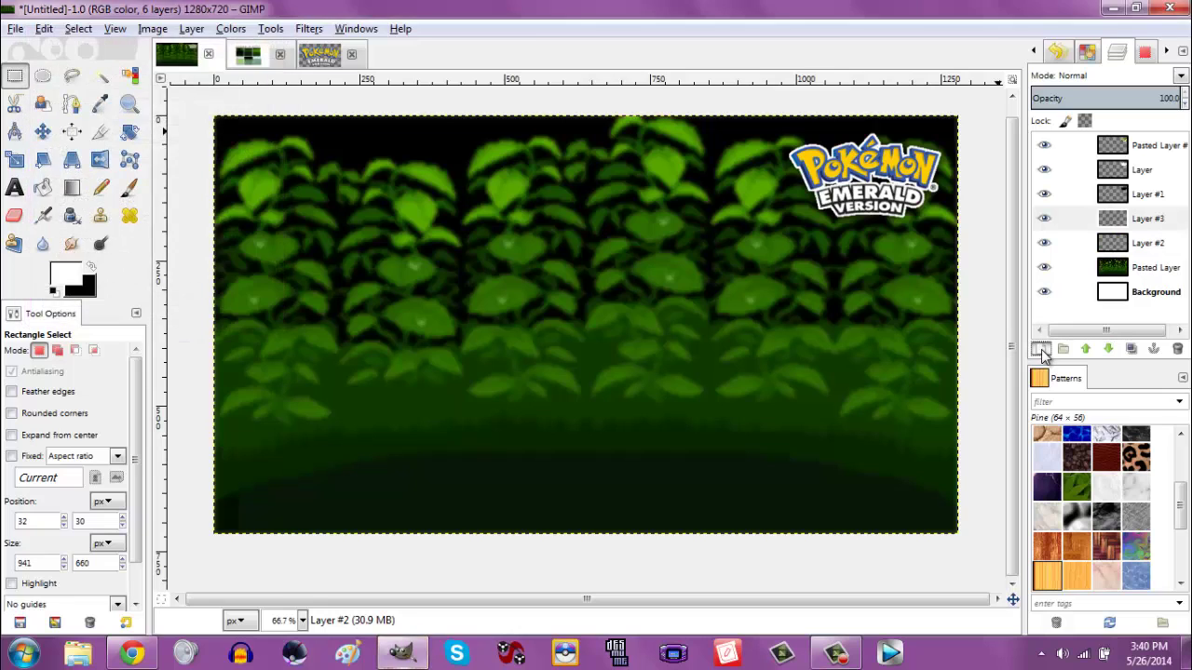
key("Return")
left_click(1042, 351)
key("Return")
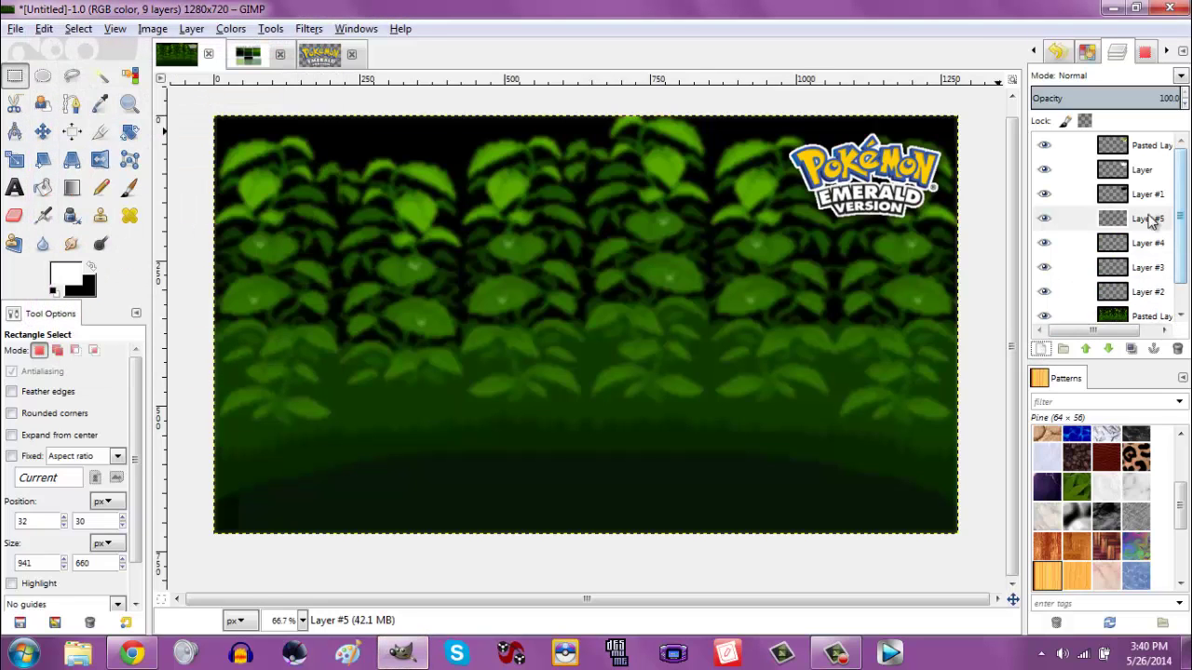
Fill a rectangular selection about 939 x 663 px beside the logo with white on Layer #5 and select the layer's alpha.
left_click(1137, 224)
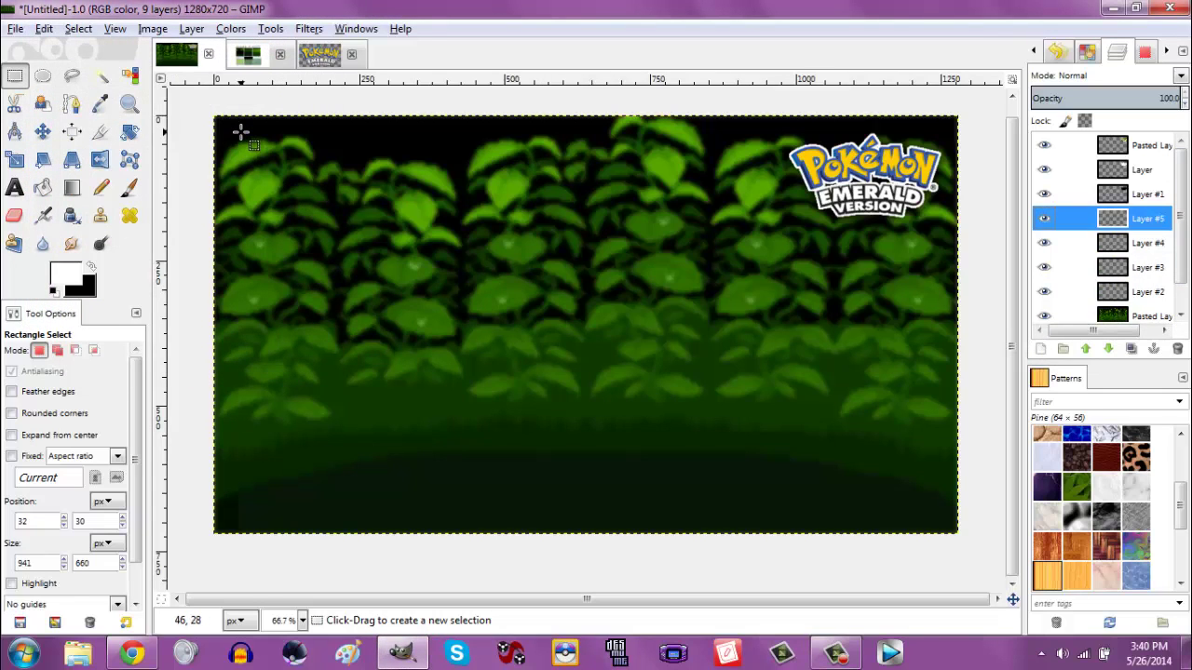
left_click_drag(239, 132, 782, 517)
key("ctrl")
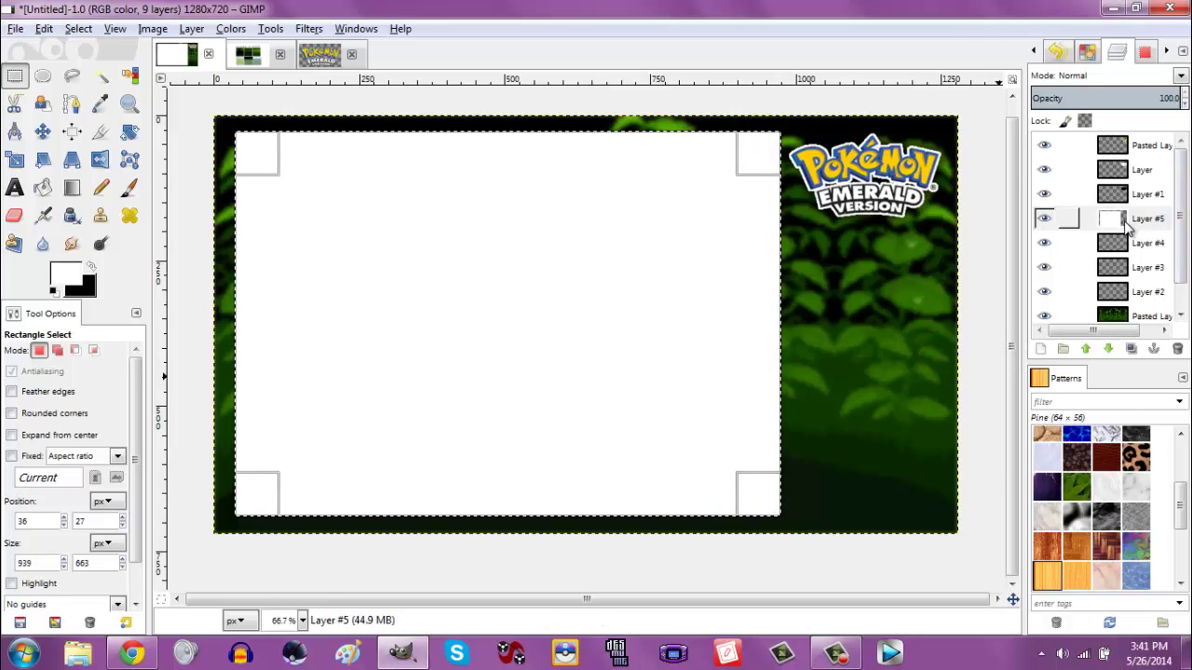
right_click(1123, 223)
left_click(1025, 422)
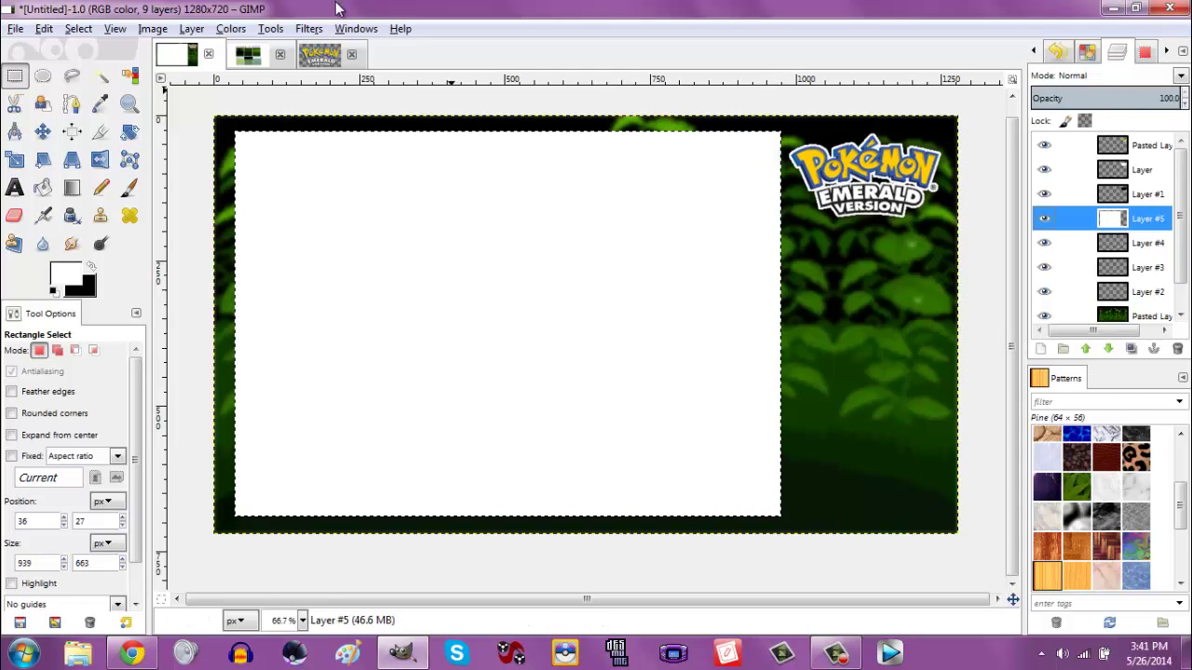
Sample a green from the leafy background's pasted layer as the foreground color with the Color Picker.
left_click(80, 279)
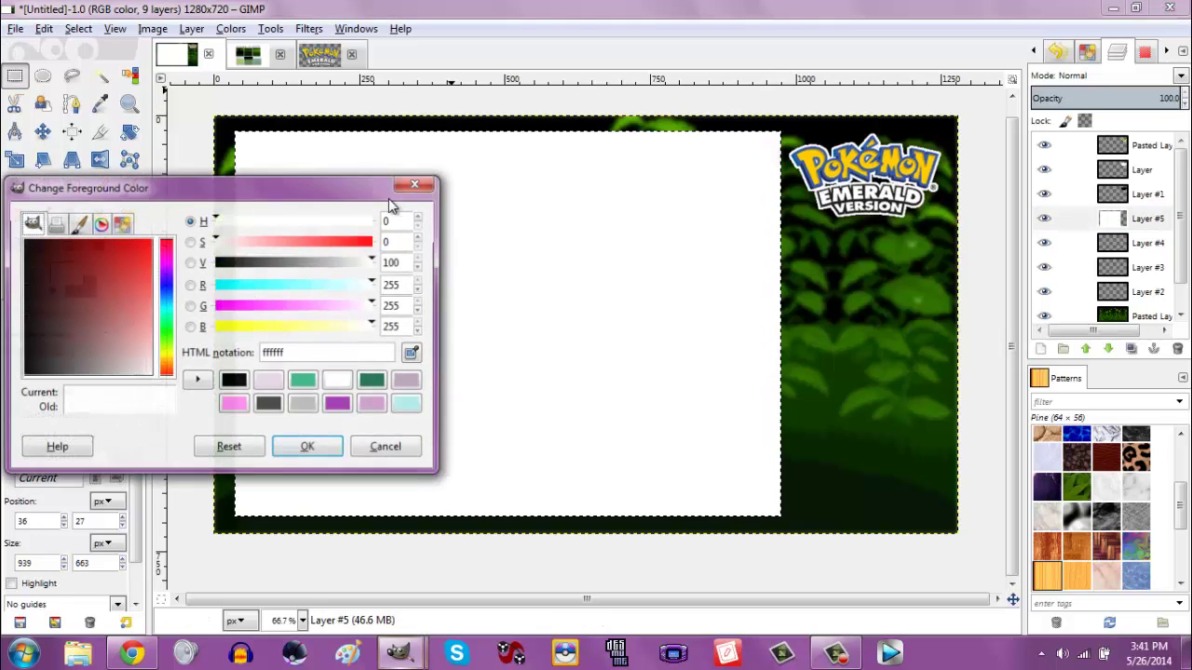
left_click(391, 451)
left_click(100, 103)
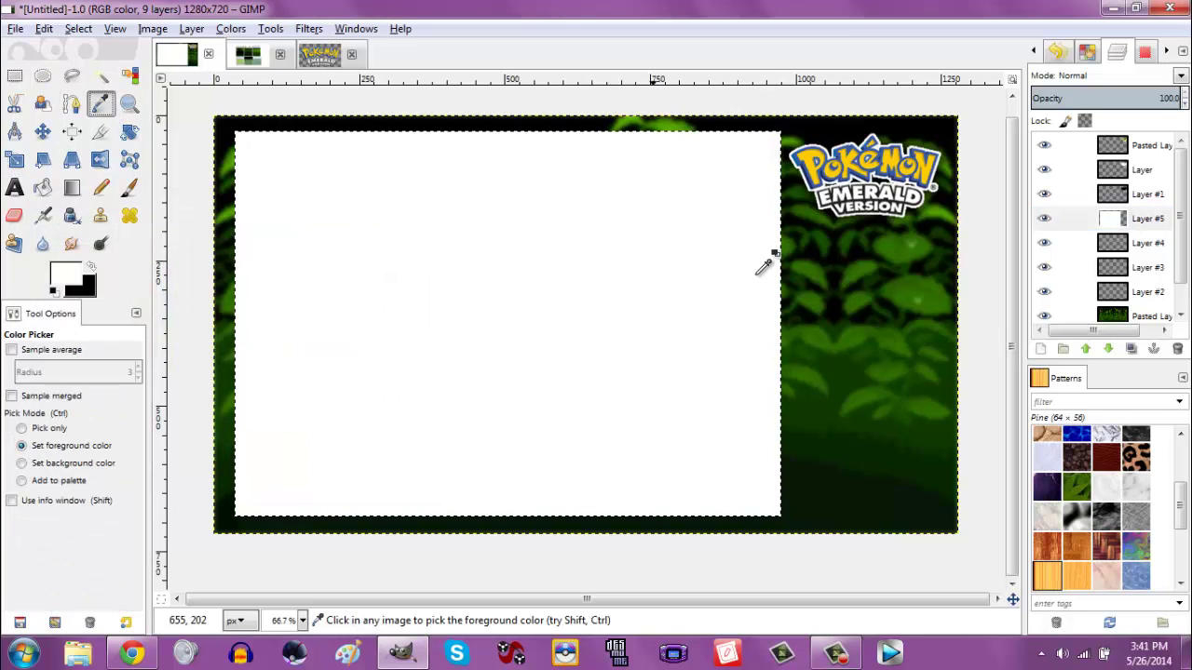
key("Page_Down")
key("Page_Down")
key("Page_Down")
key("Page_Down")
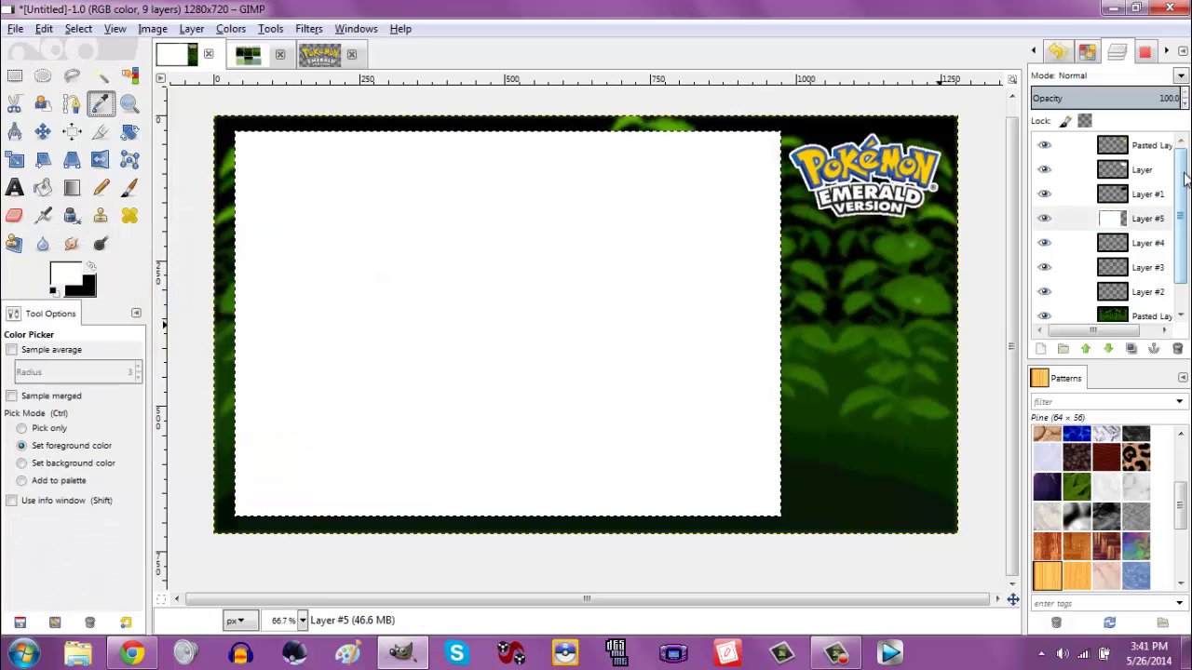
left_click(848, 340)
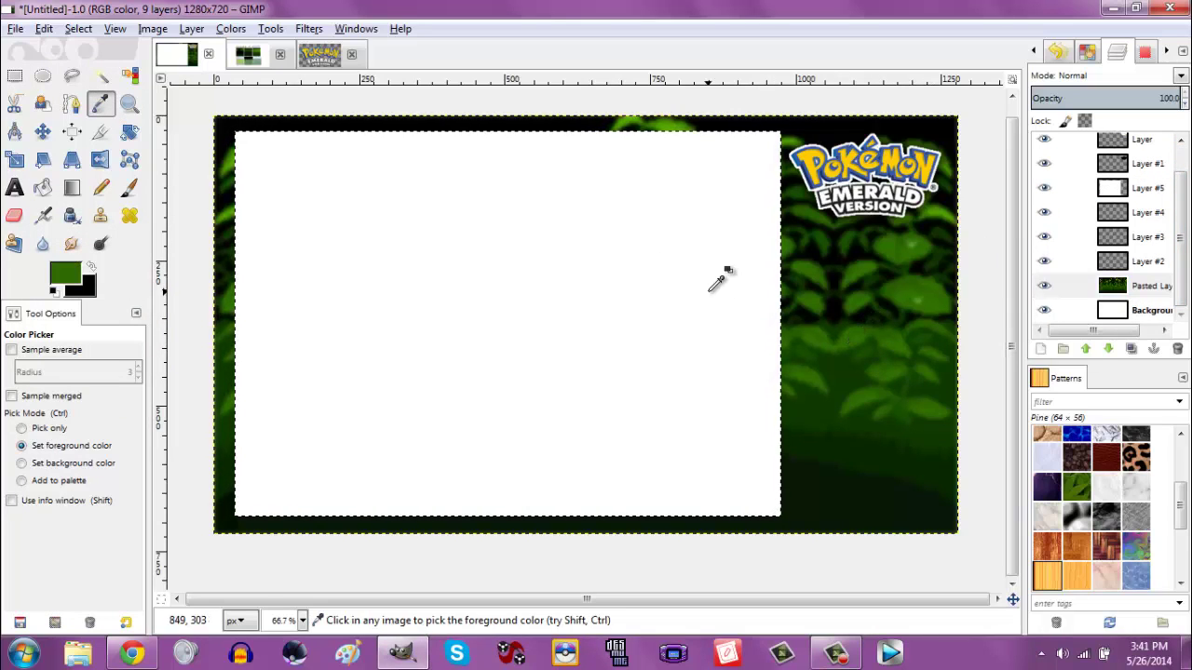
Replace black with the dark green swatch from the color history and make it the background color.
left_click(89, 272)
left_click(63, 273)
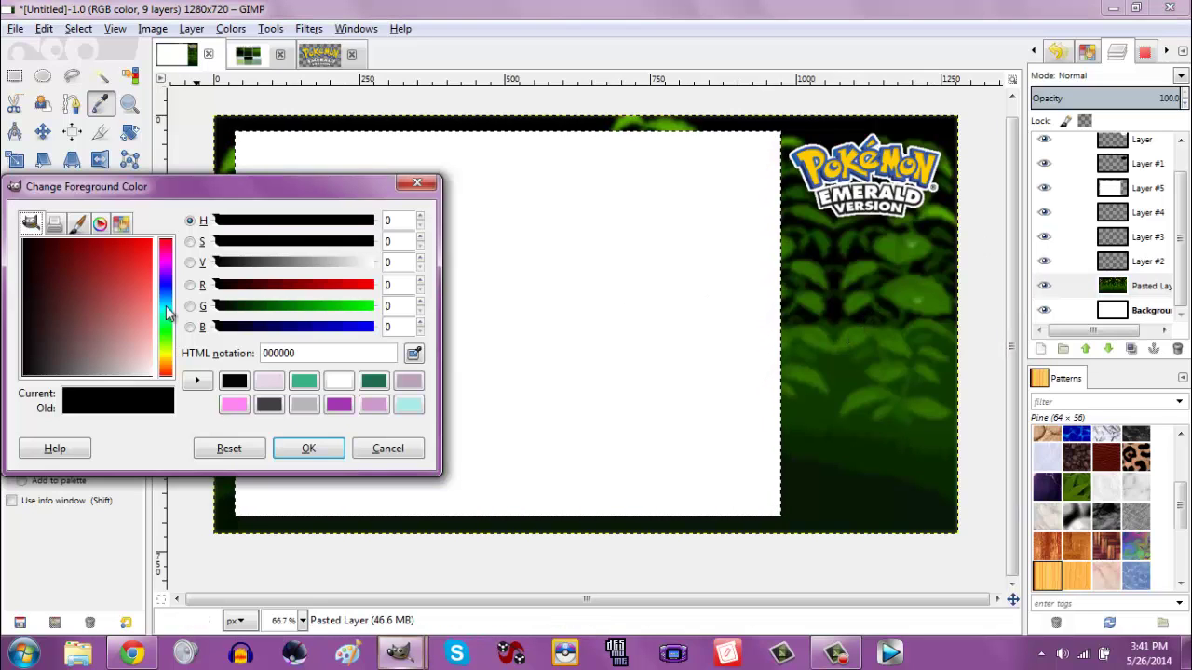
left_click(373, 381)
left_click(308, 448)
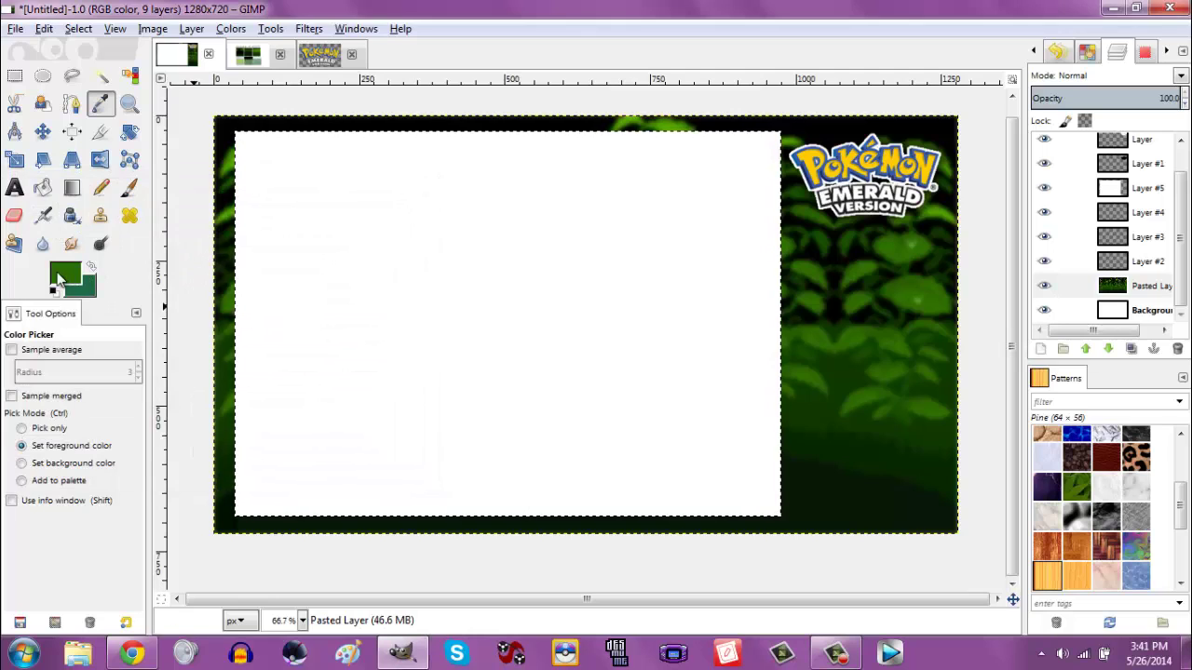
Set the foreground color to white (ffffff).
left_click(57, 280)
left_click_drag(159, 373, 4, 424)
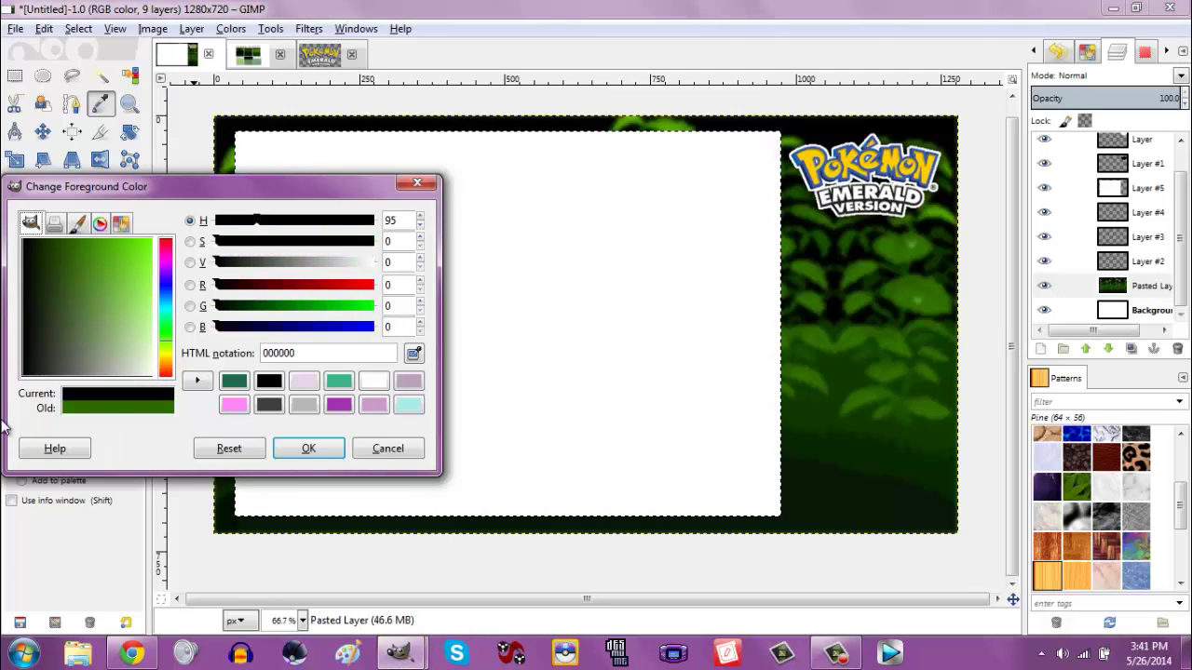
left_click(298, 446)
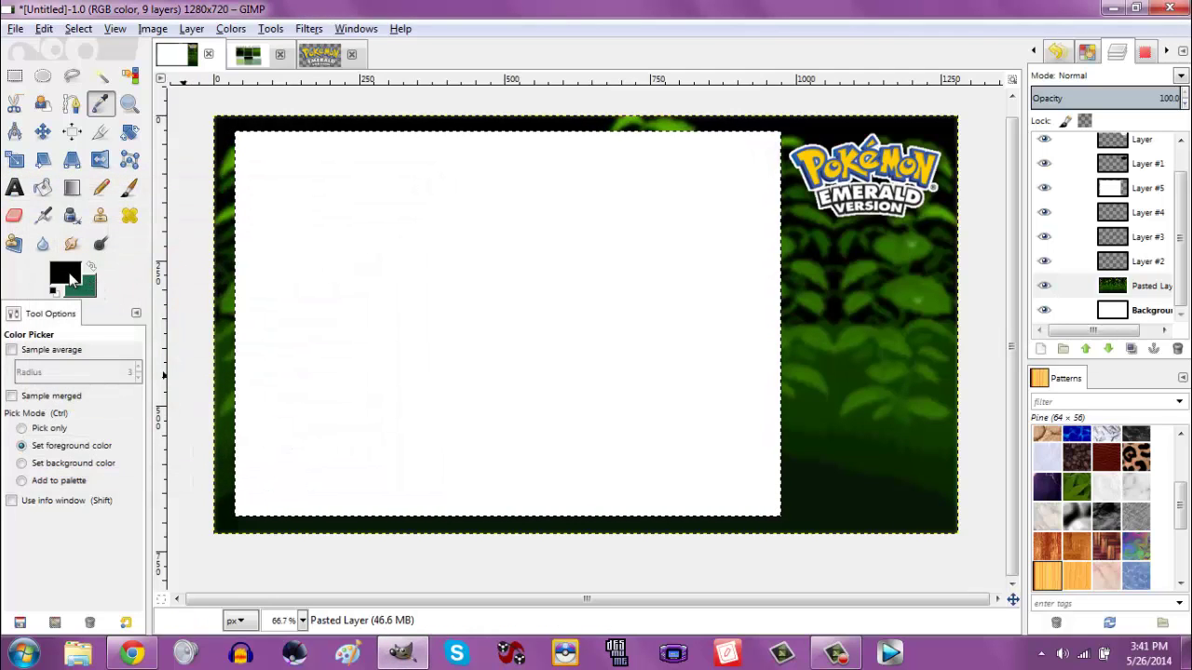
left_click(65, 275)
left_click(374, 381)
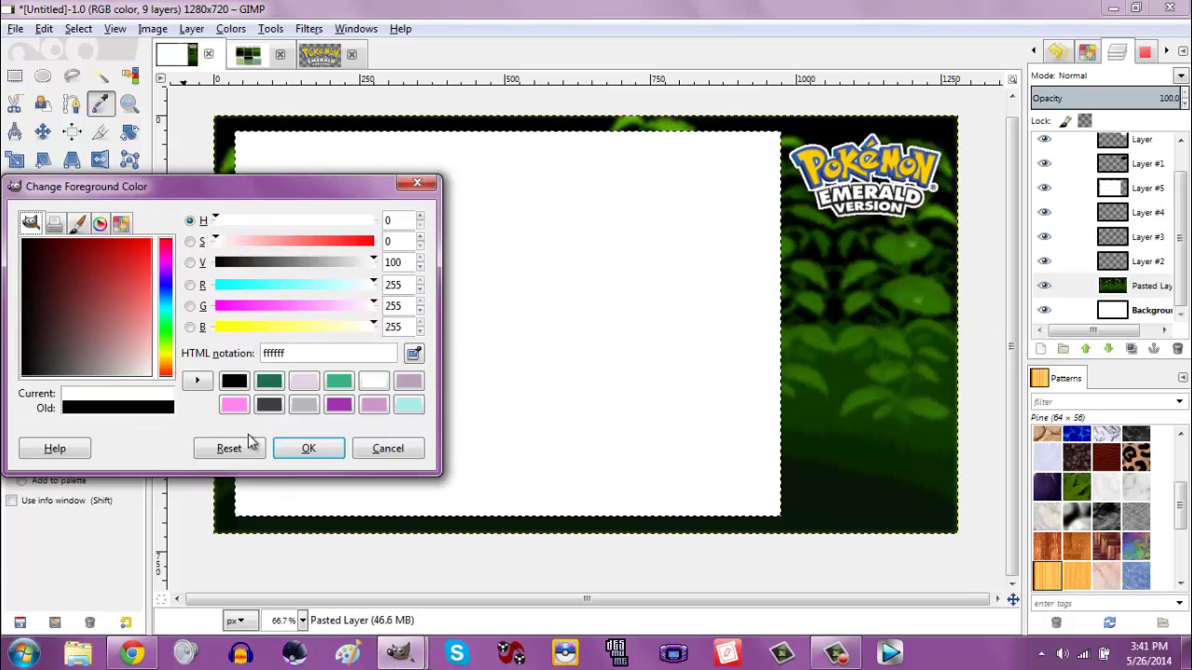
left_click(309, 448)
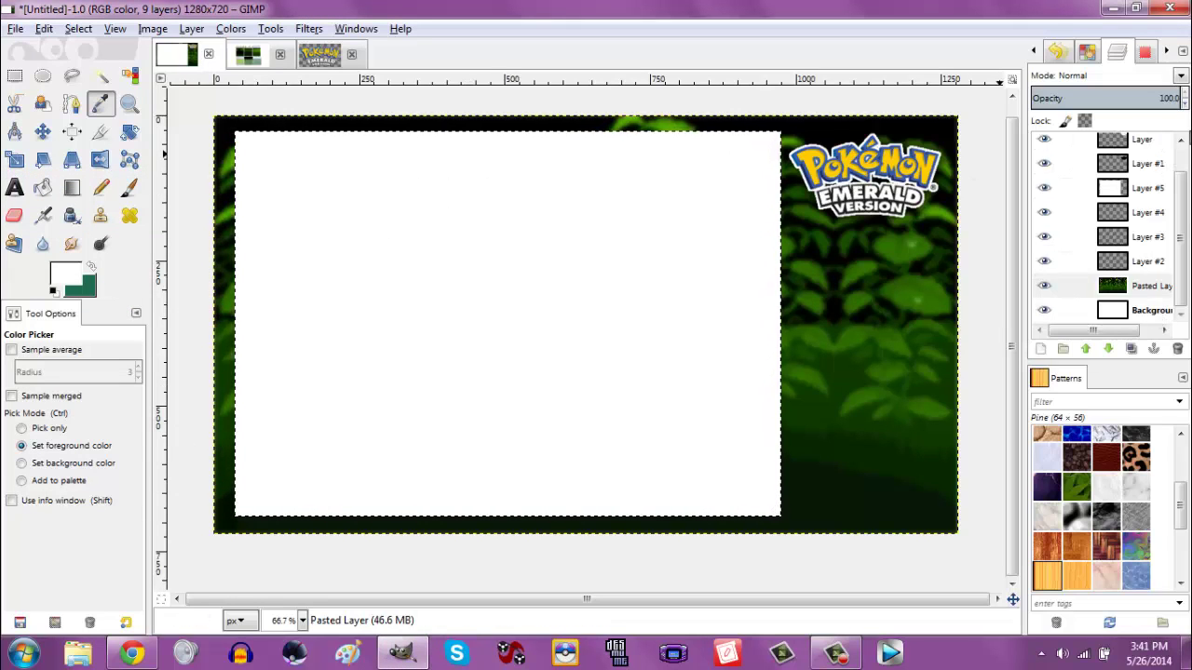
Make Layer #5 the active layer and clear the current selection.
left_click(1145, 187)
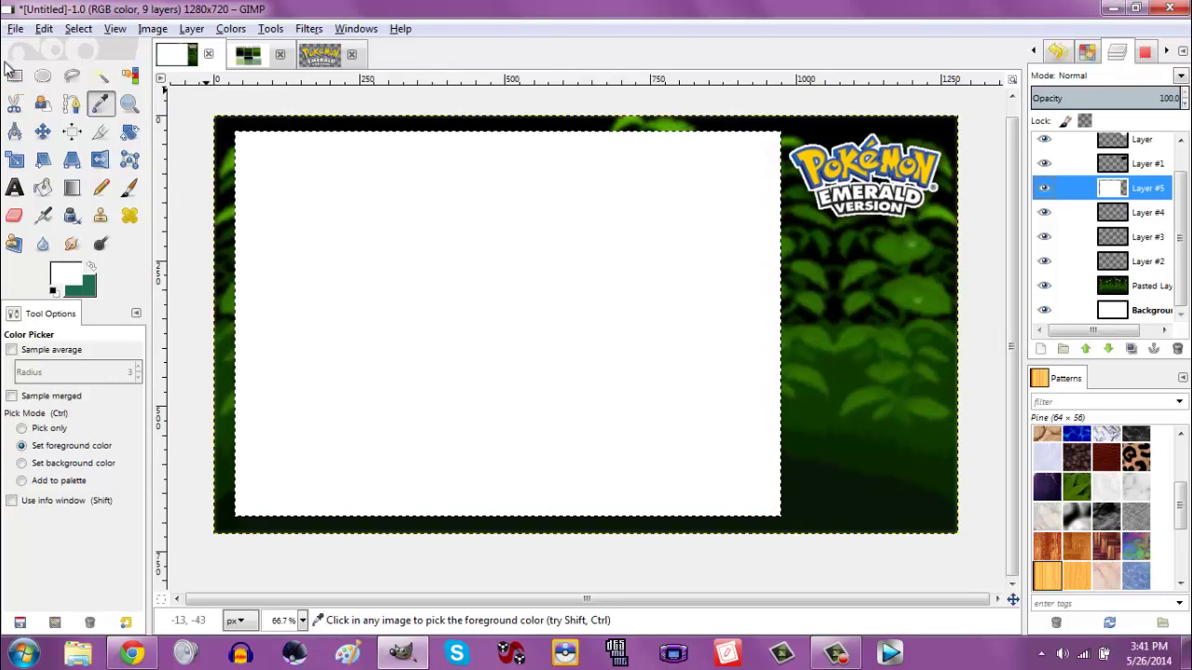
left_click(44, 29)
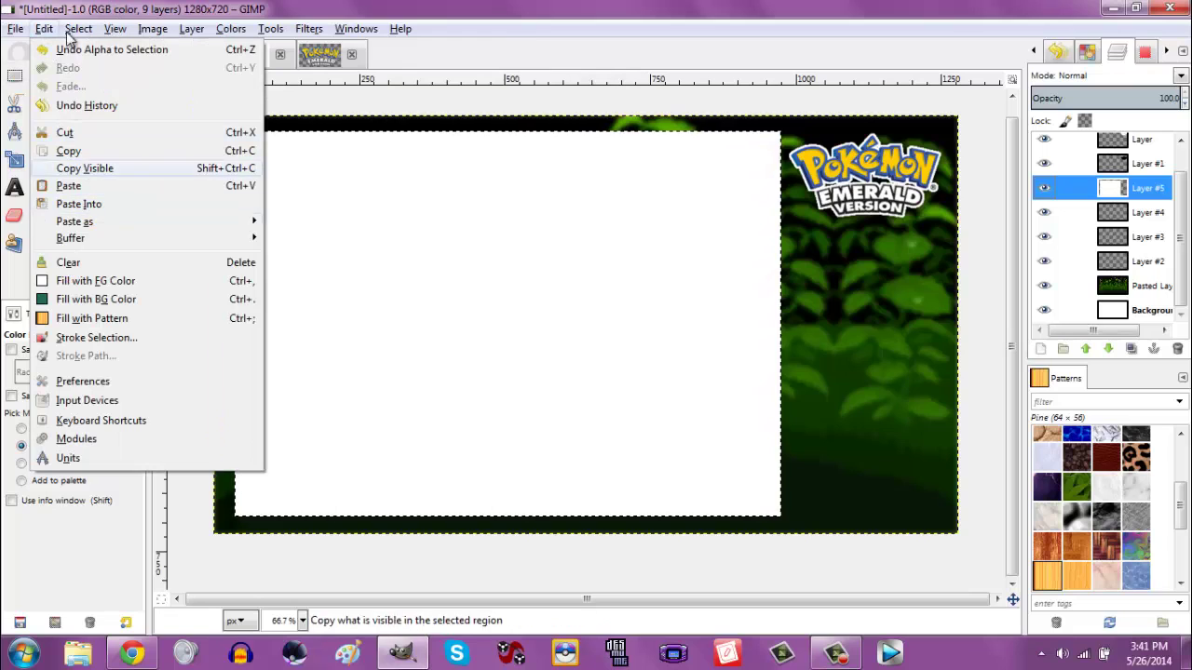
left_click(87, 167)
left_click(78, 29)
left_click(93, 72)
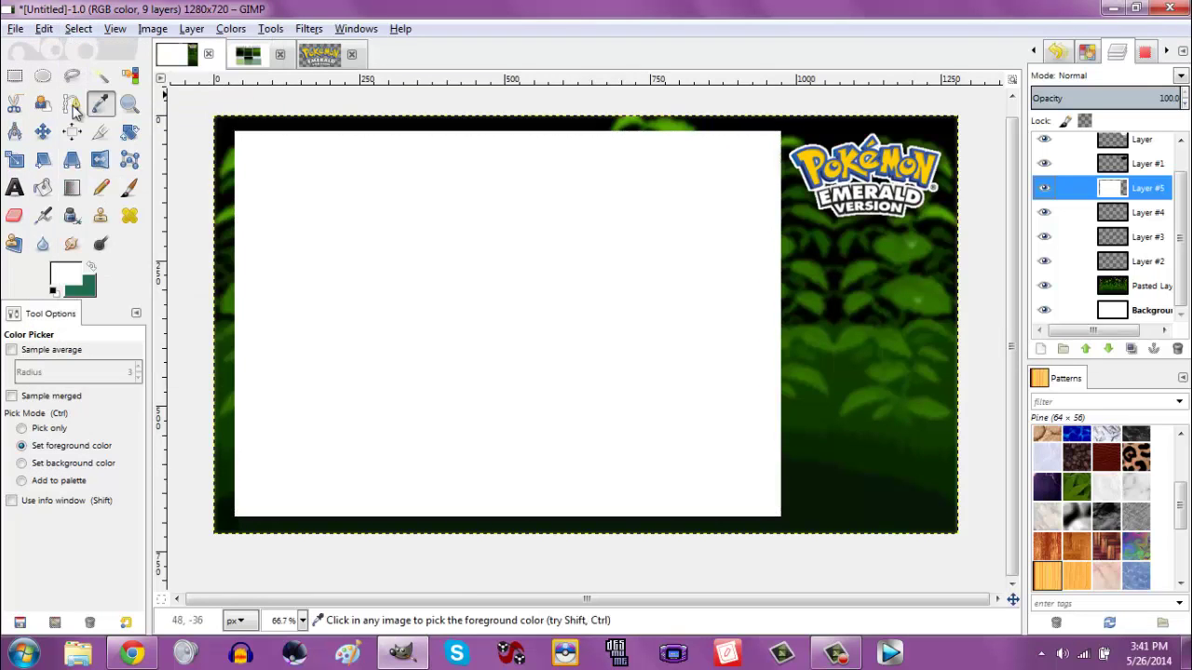
Nudge Layer #5 vertically with the Move tool until the white rectangle has even margins above and below it.
left_click(42, 131)
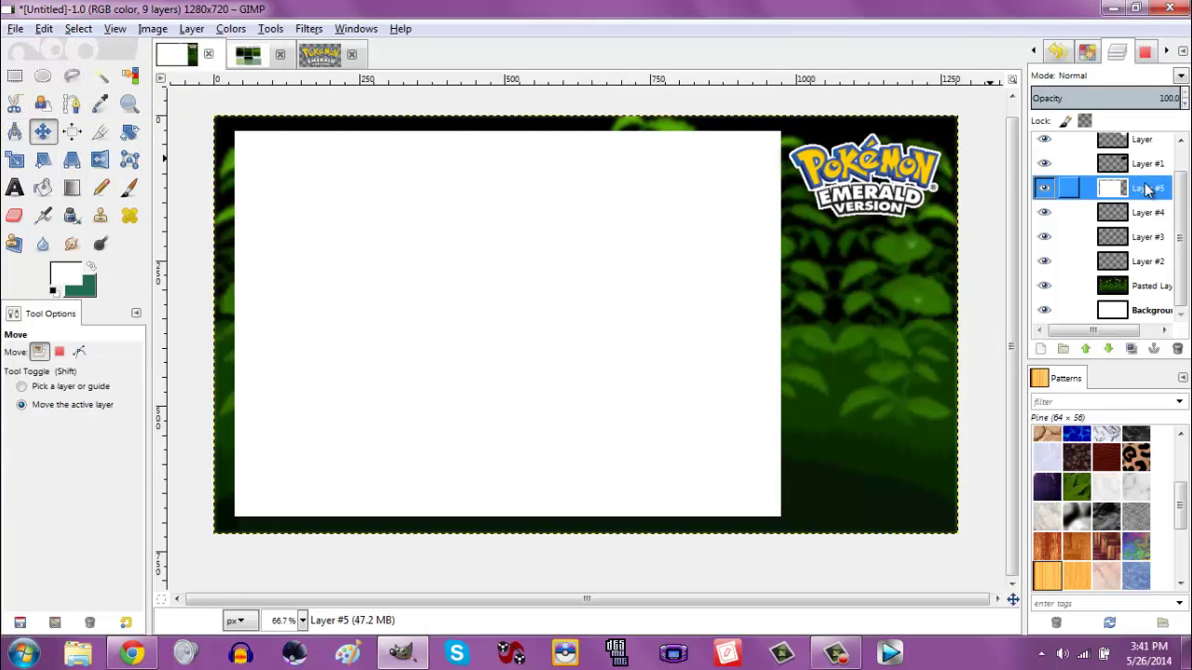
key("Up")
key("Up")
key("Up")
key("Up")
key("Up")
key("Up")
key("Up")
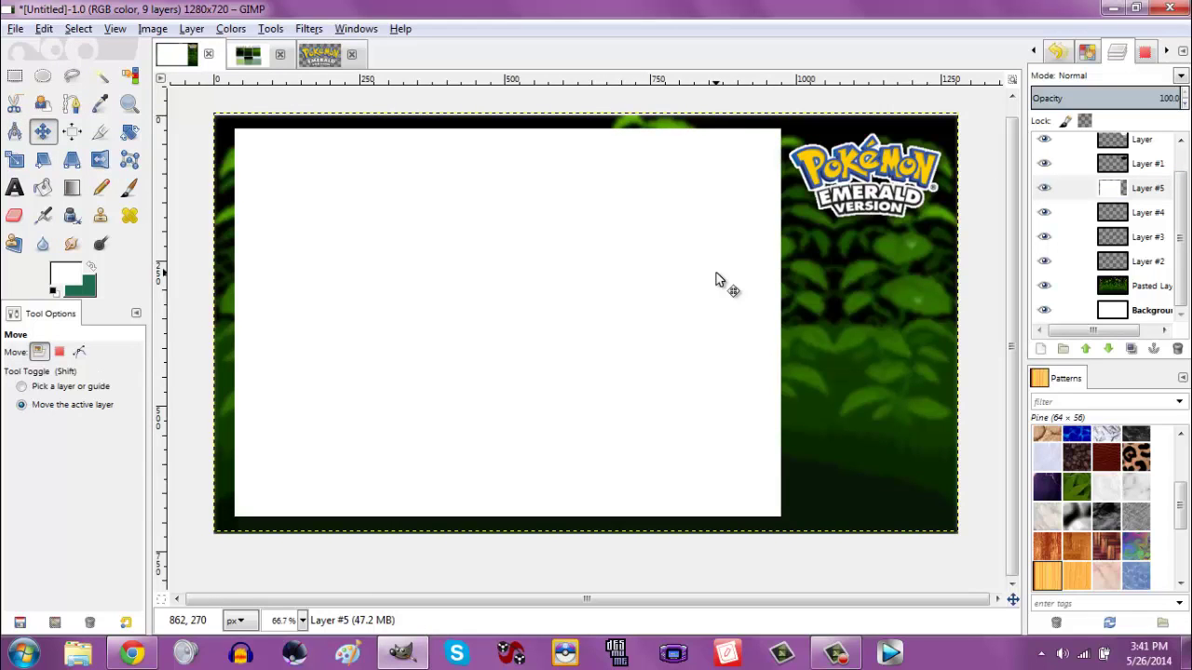
key("Down")
key("Down")
key("Down")
key("Down")
key("Down")
key("Down")
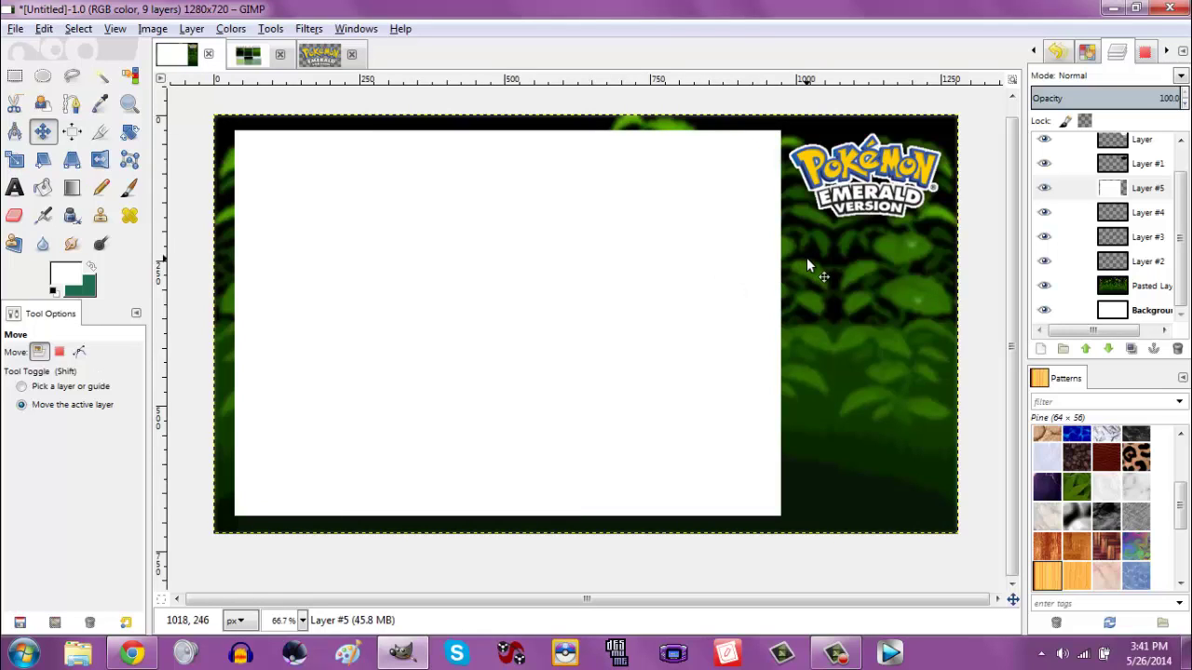
key("Down")
key("Down")
key("Down")
key("Down")
key("Up")
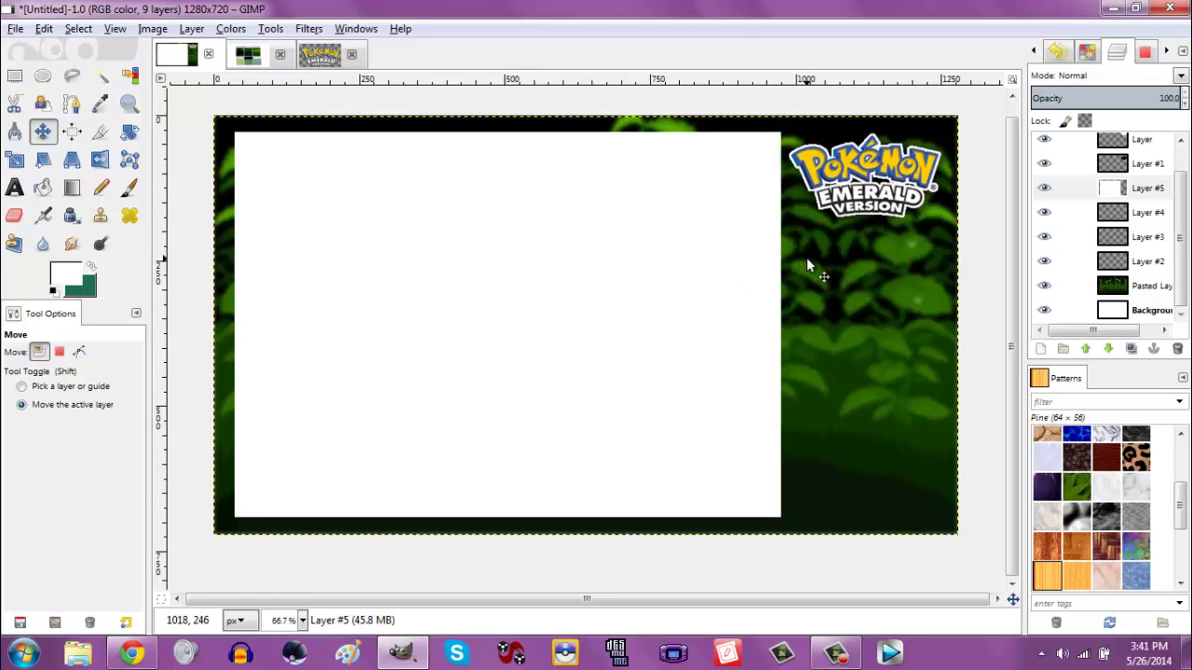
key("Up")
key("Down")
key("Down")
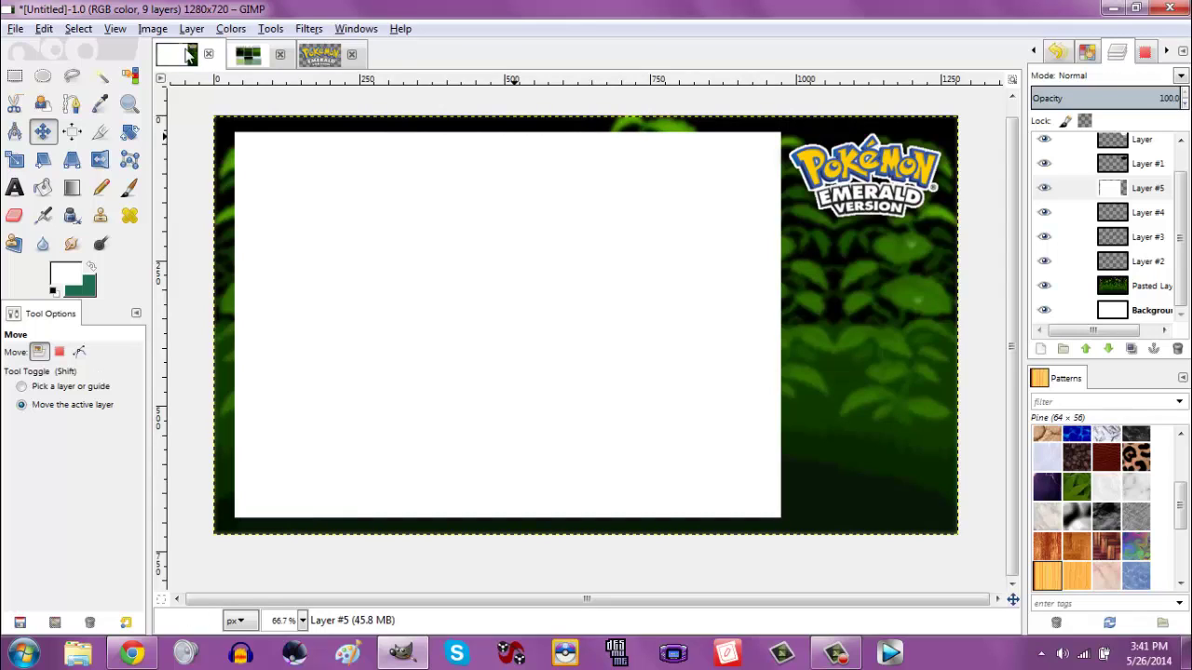
Try filling with the dark green background color on Layer #5 using its alpha selection, and undo the fill.
right_click(1161, 188)
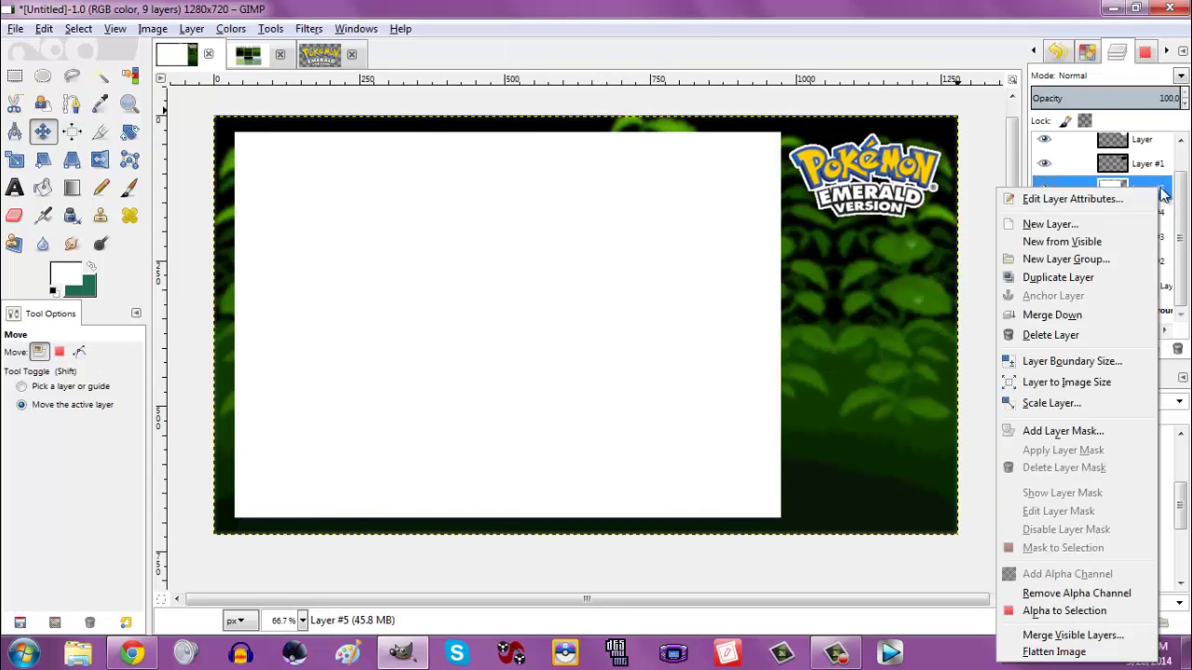
left_click(1064, 608)
key("ctrl+period")
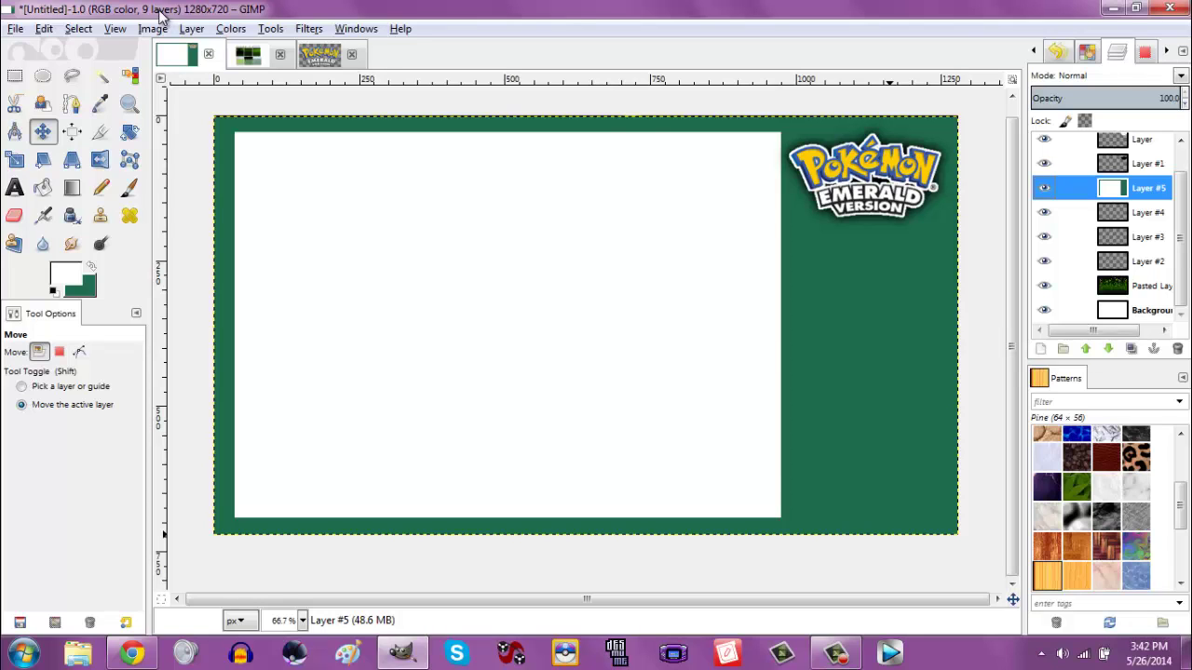
key("ctrl+z")
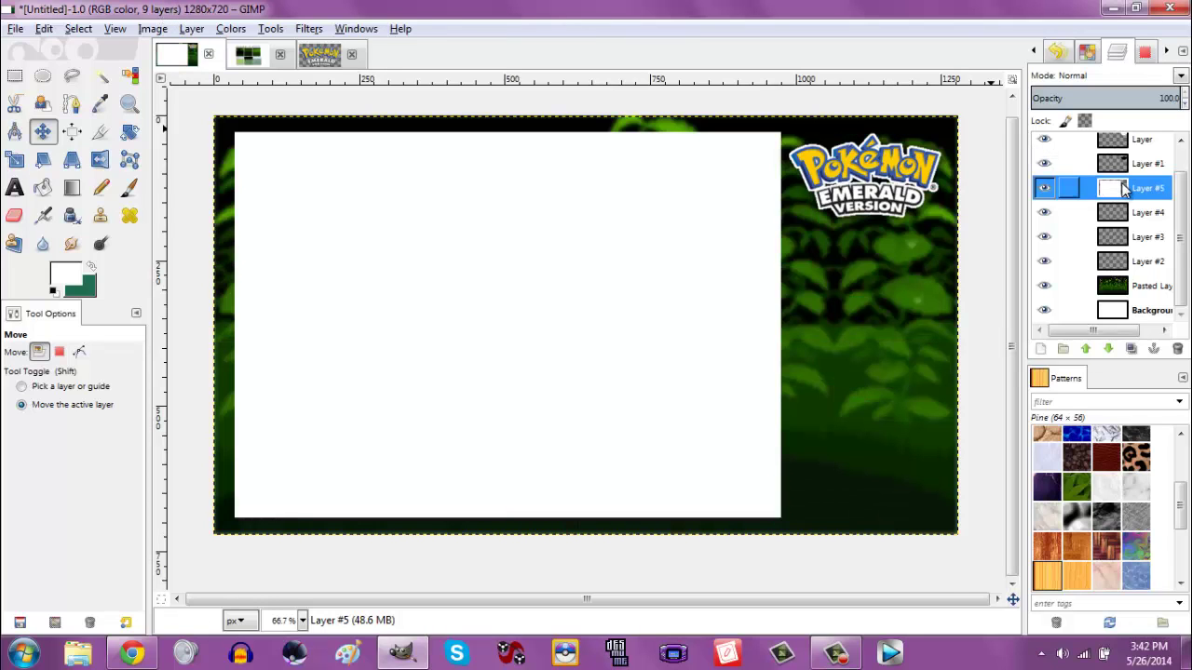
Select the white rectangle from Layer #5's alpha and grow the selection by 5 px.
right_click(1134, 188)
left_click(1023, 609)
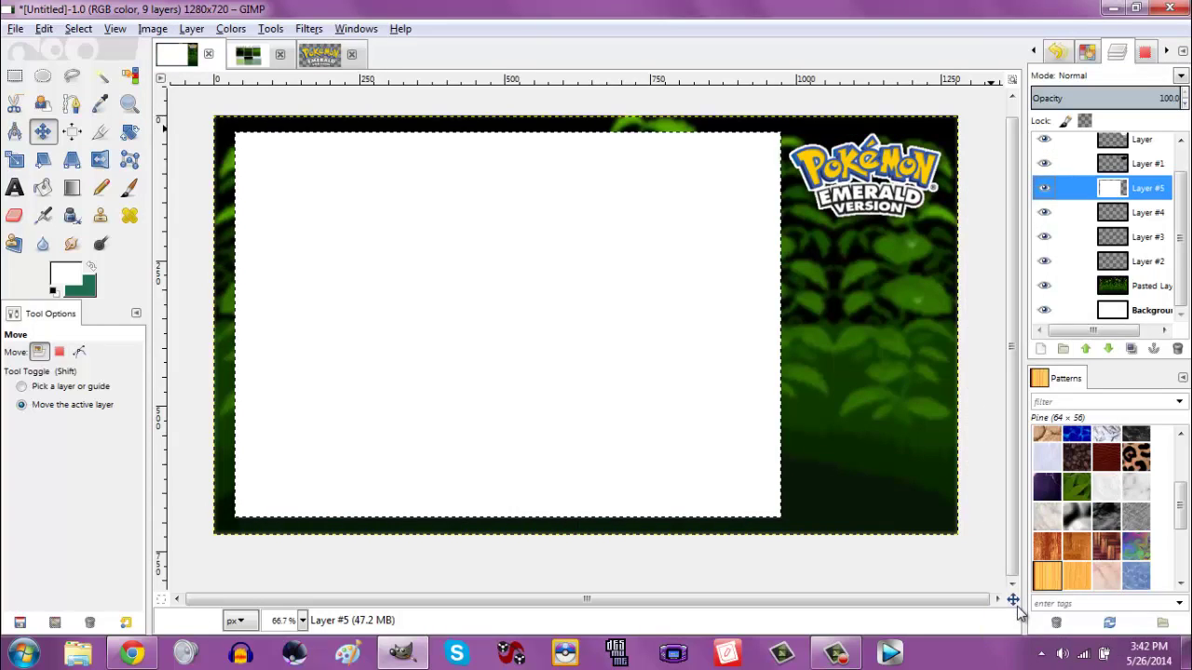
left_click(78, 29)
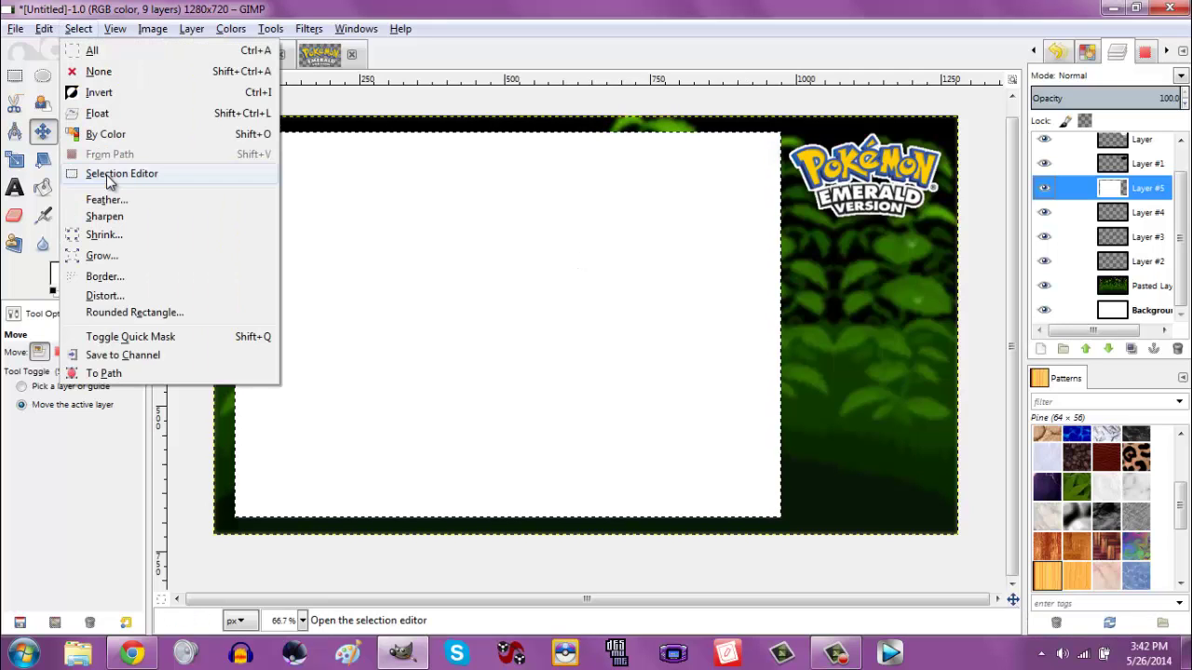
left_click(103, 244)
type("5")
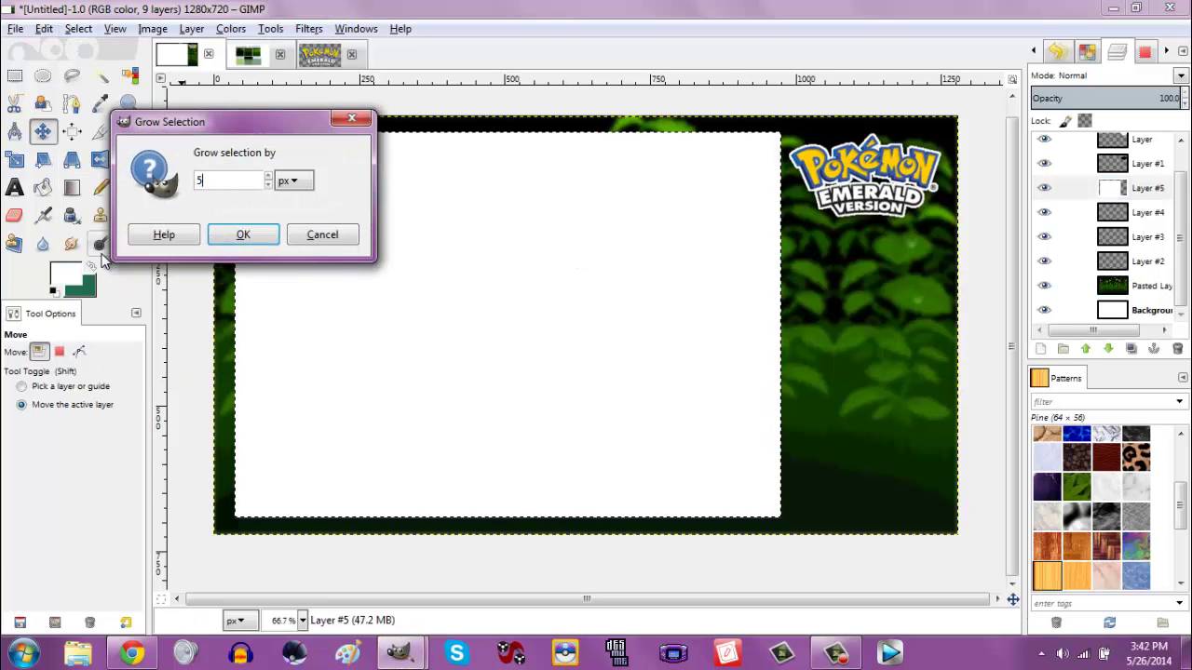
key("Return")
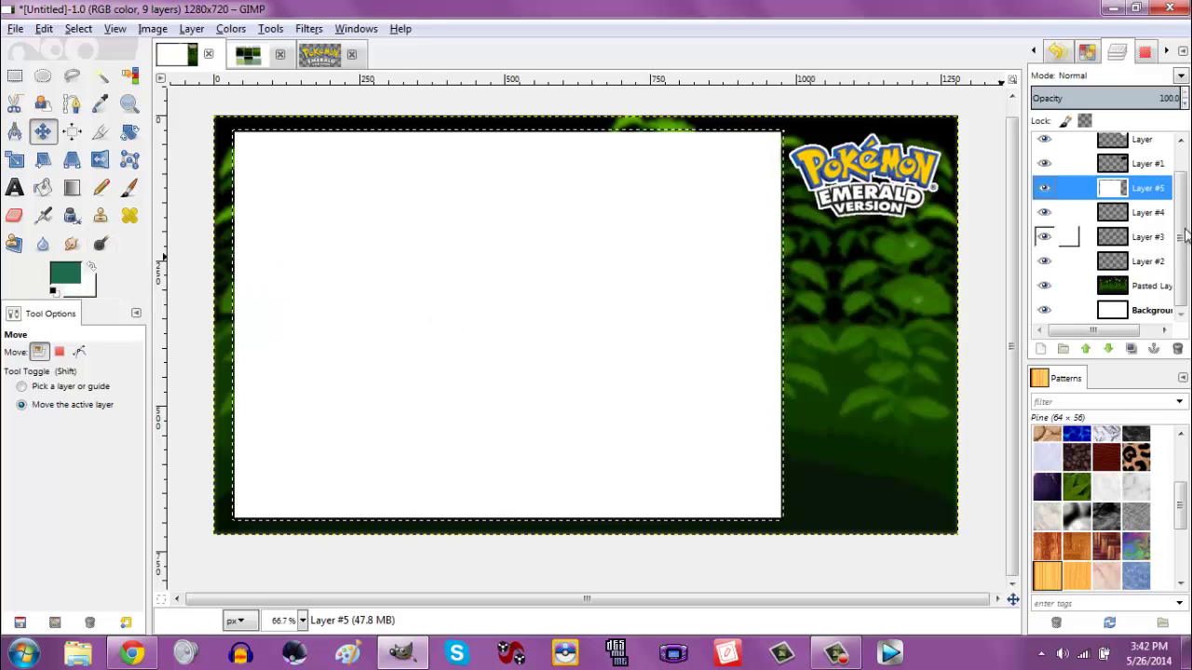
Fill the current selection with the dark green color on Layer #4, and grow the selection for the next outline.
left_click(1145, 216)
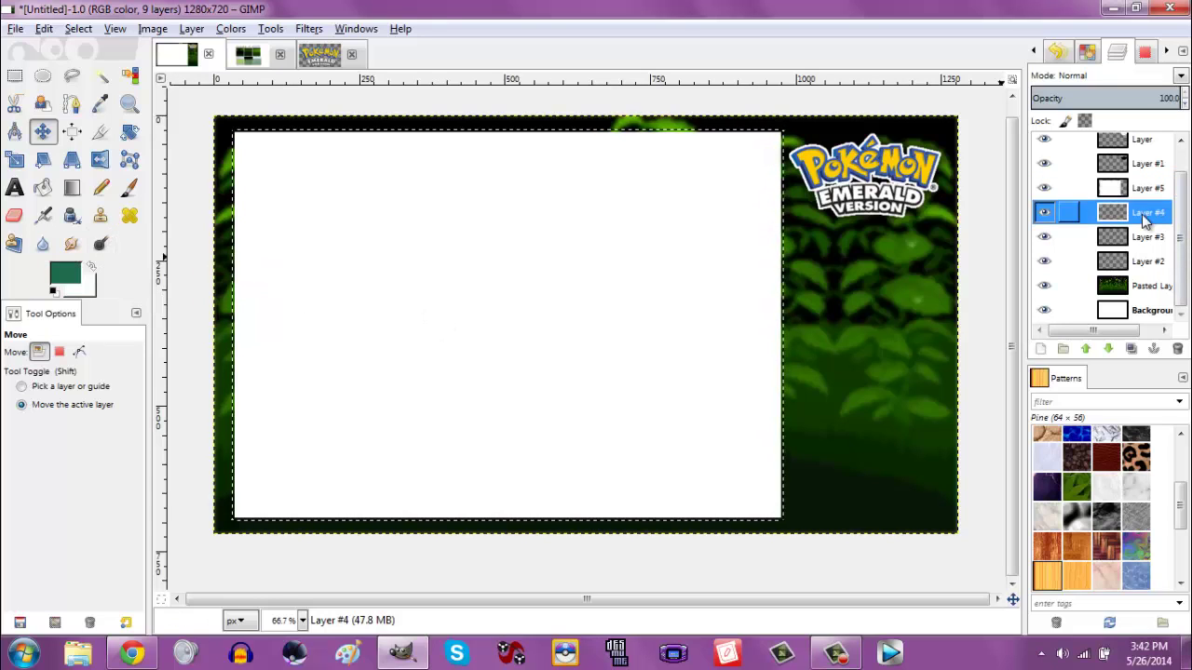
key("ctrl+comma")
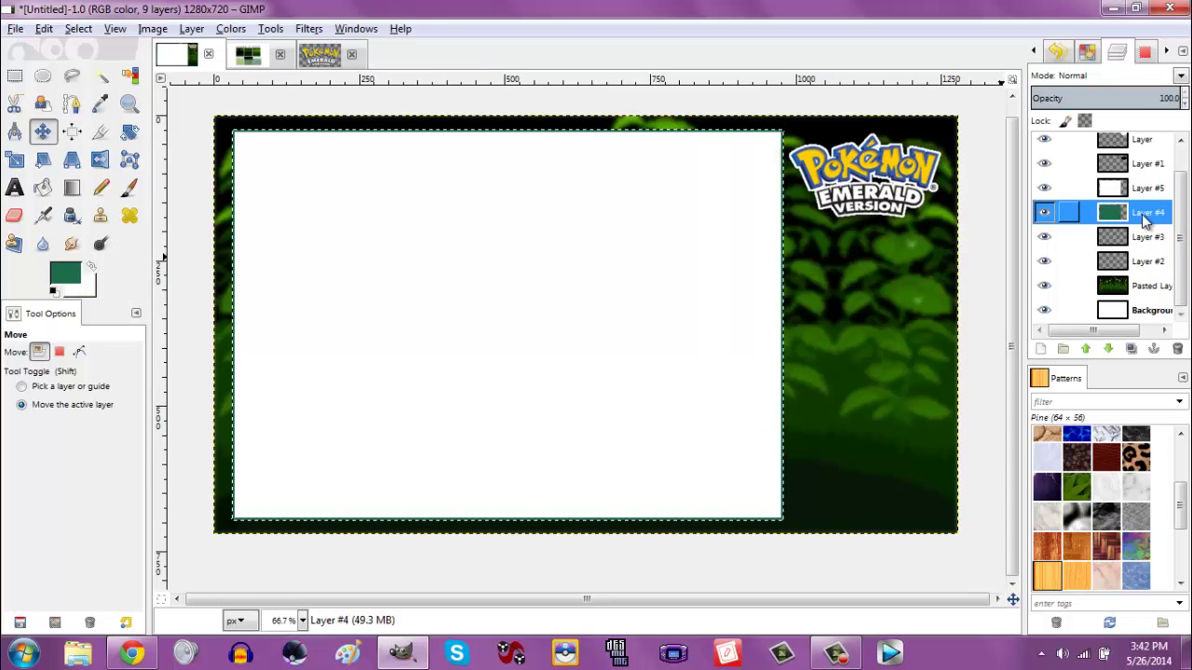
left_click(78, 29)
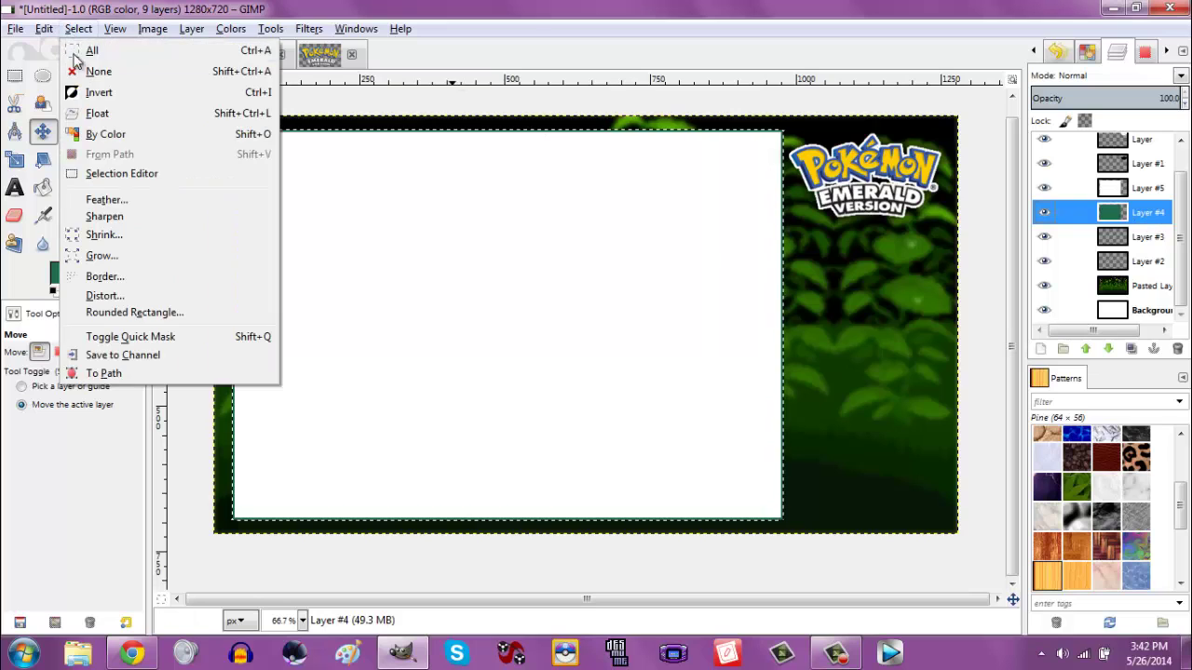
left_click(99, 256)
left_click(263, 255)
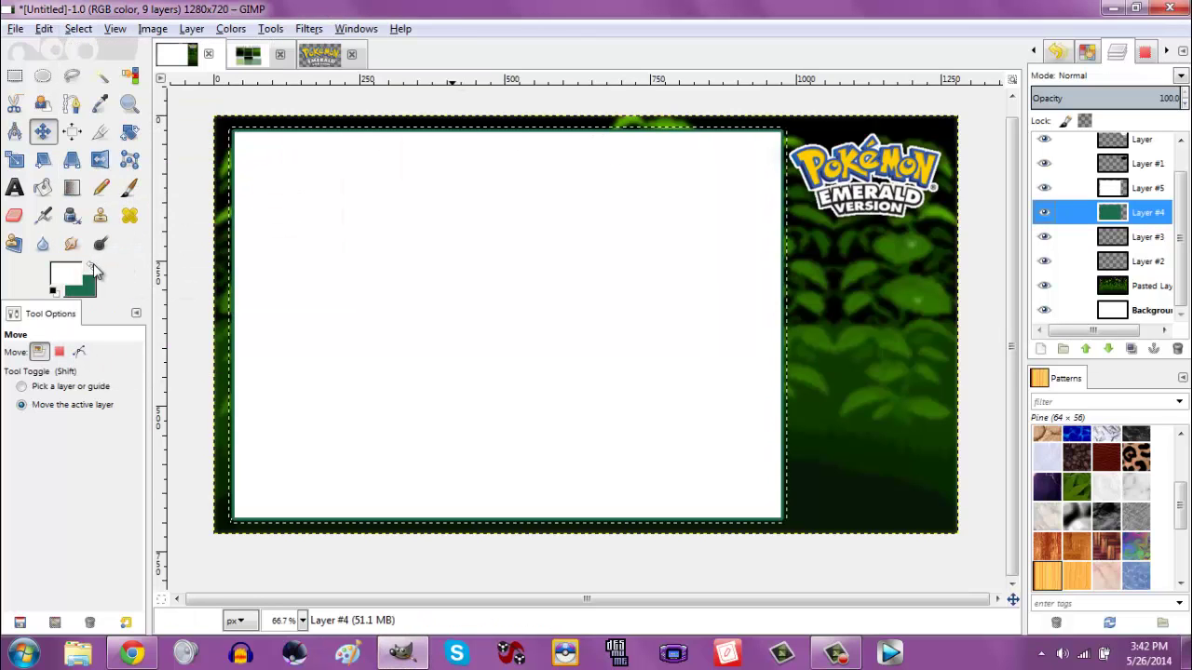
Fill the enlarged selection with white on Layer #3 and grow the selection again.
left_click(1149, 238)
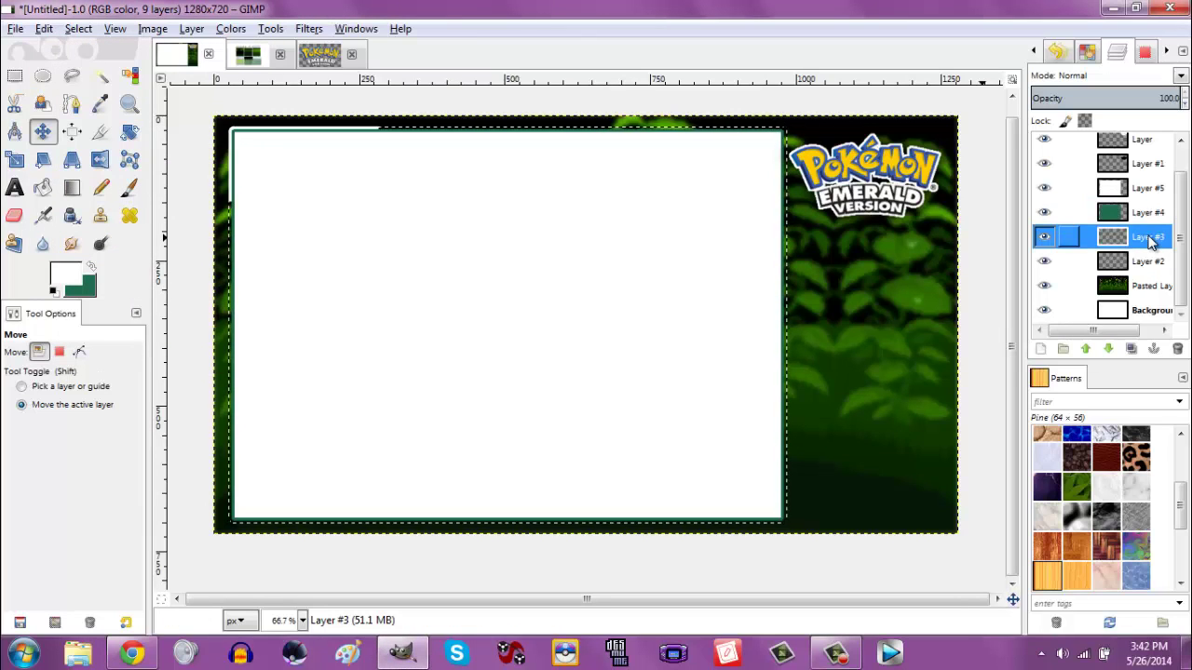
key("ctrl+comma")
left_click(78, 29)
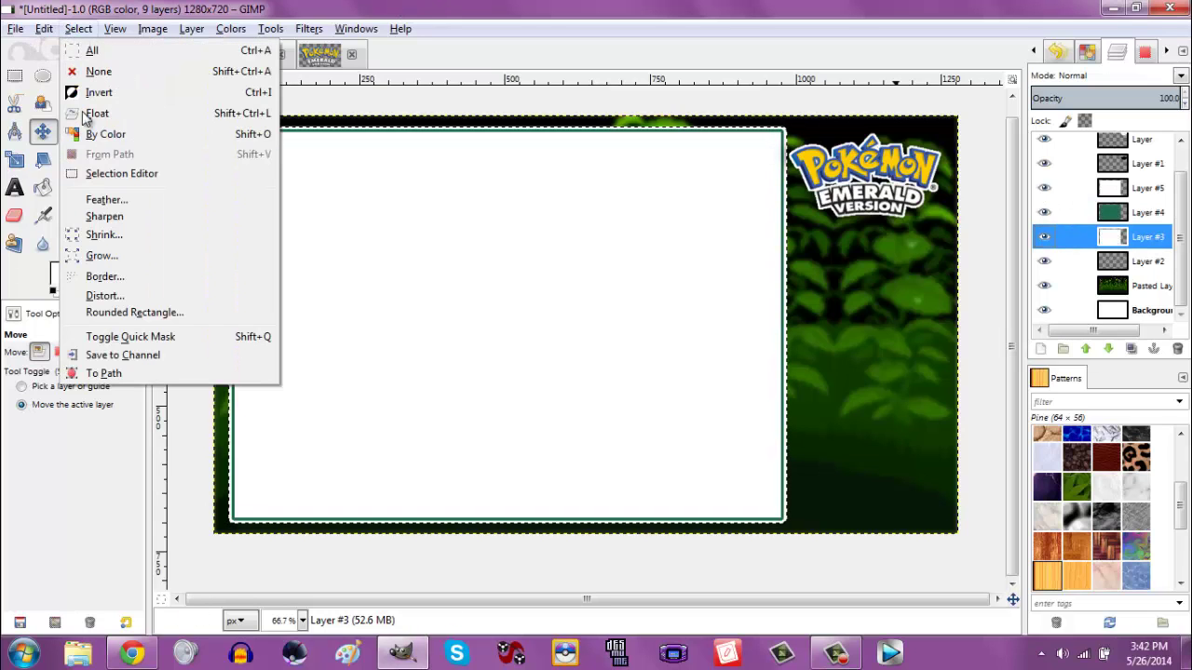
left_click(100, 255)
key("Return")
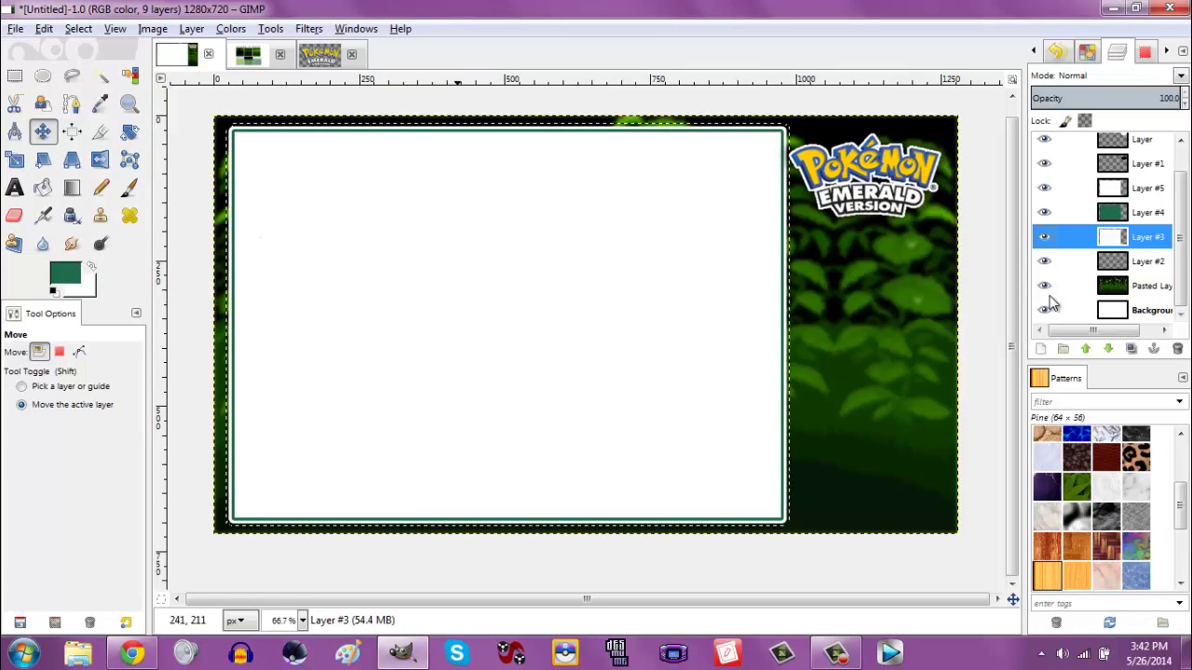
Fill the grown selection with dark green on Layer #2 and clear the selection.
left_click(1117, 263)
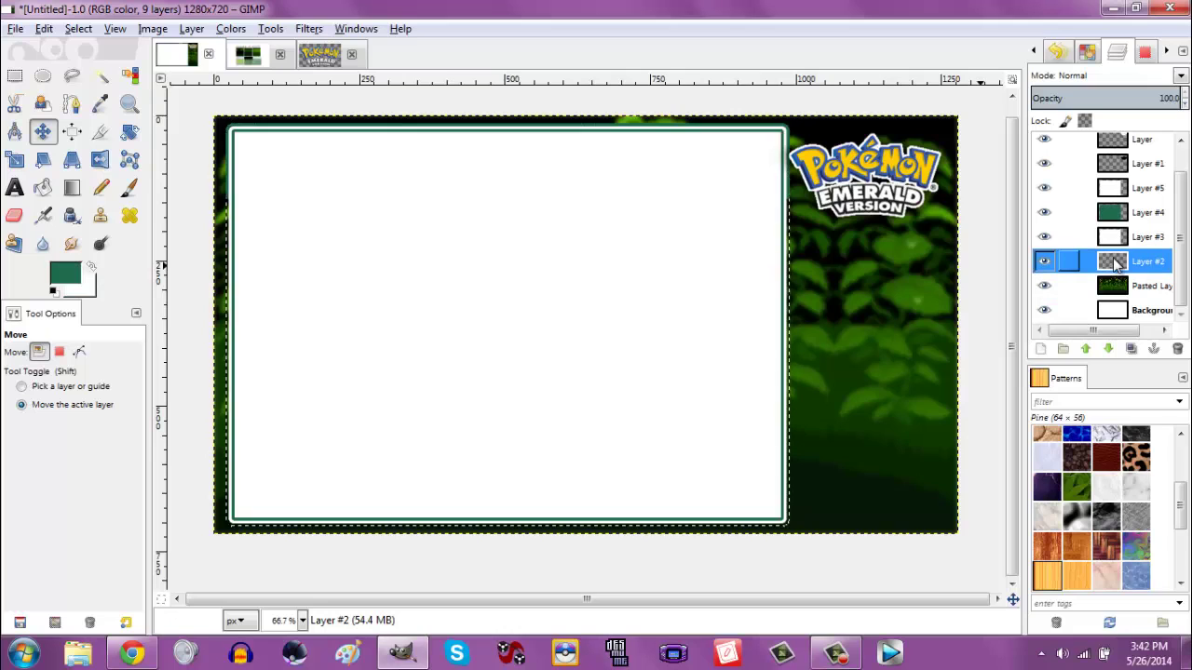
key("ctrl+comma")
left_click(82, 29)
left_click(98, 71)
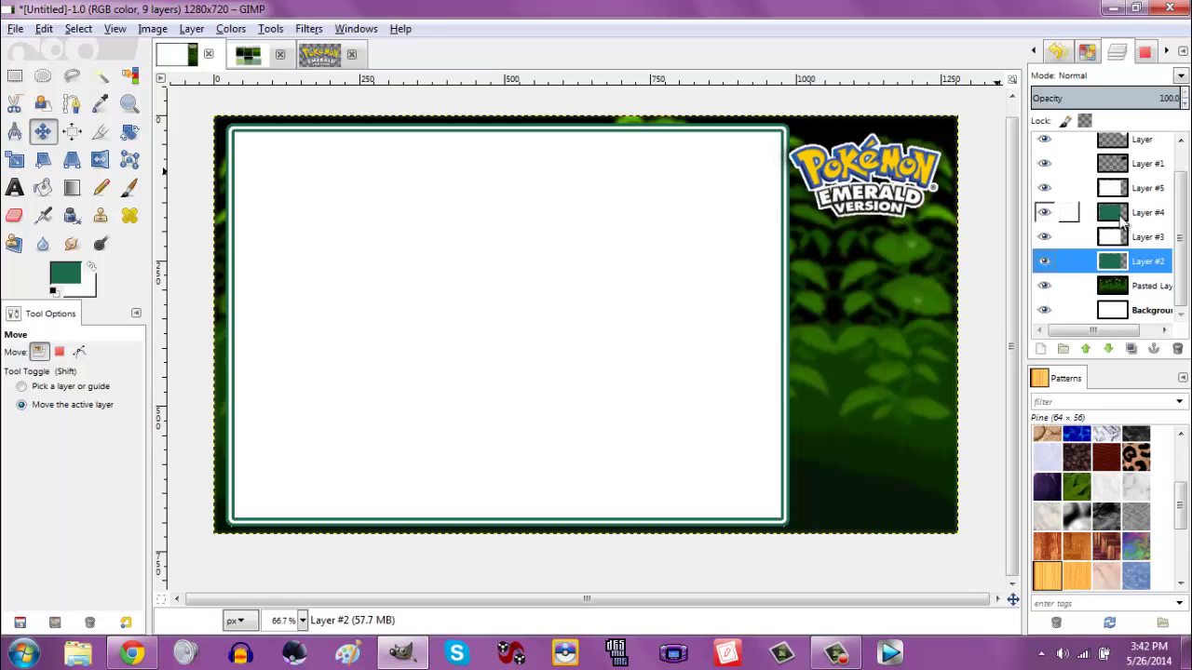
Select the white rectangle from Layer #5's alpha and delete its contents from that layer.
right_click(1145, 191)
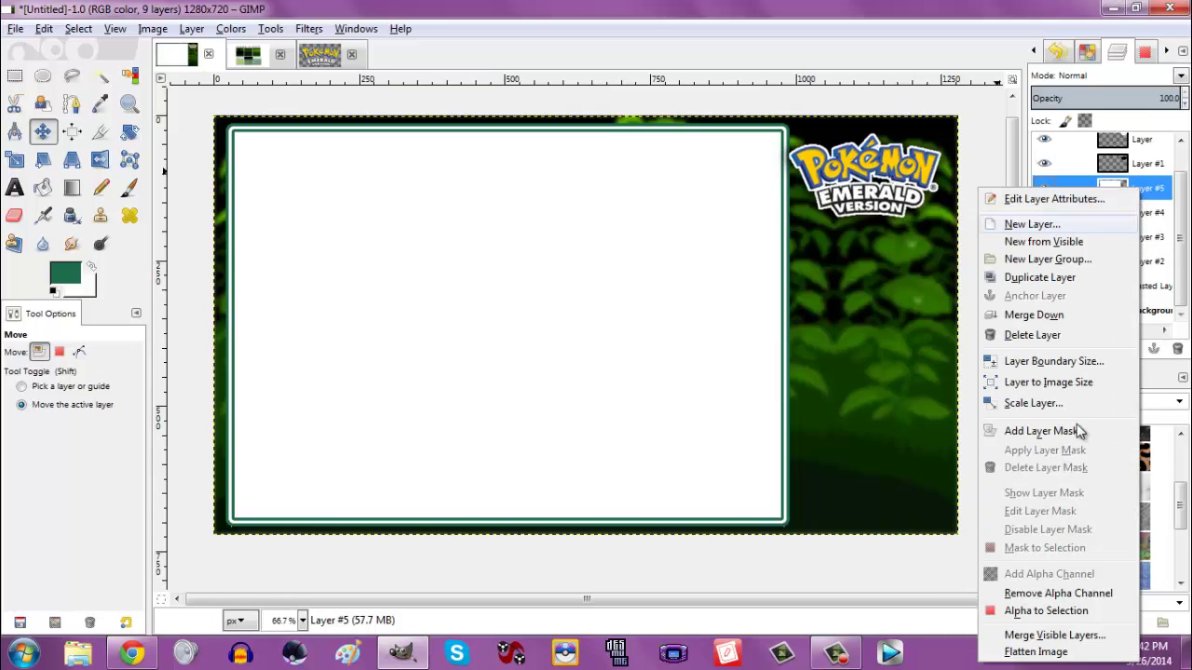
left_click(1015, 612)
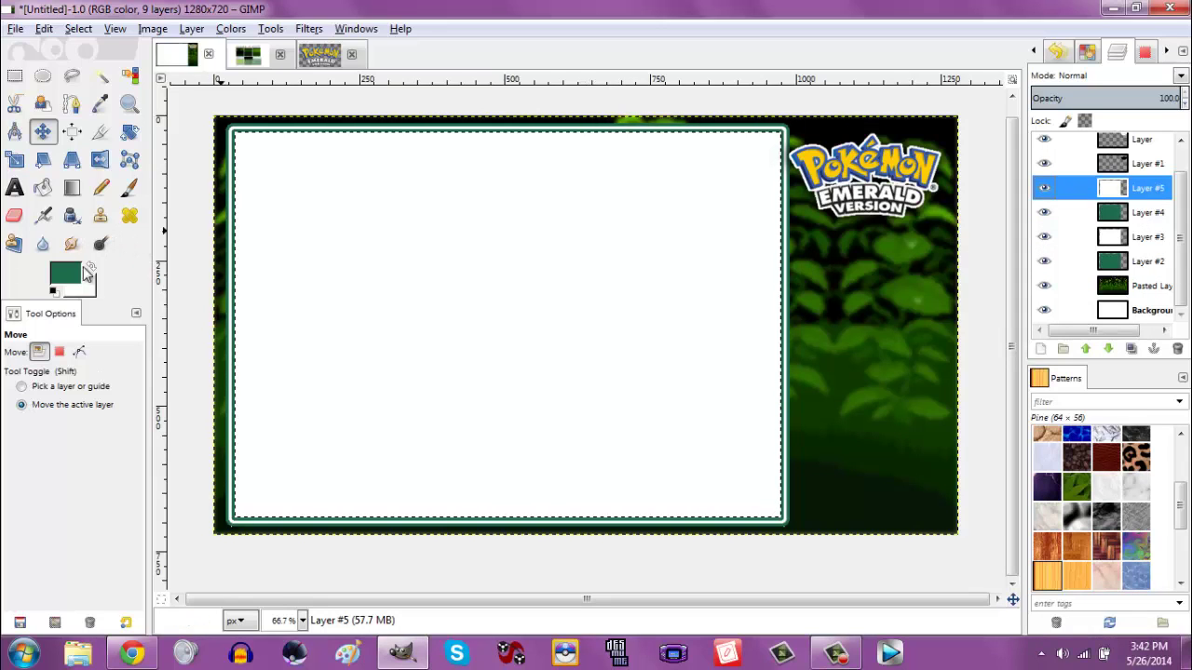
key("ctrl+comma")
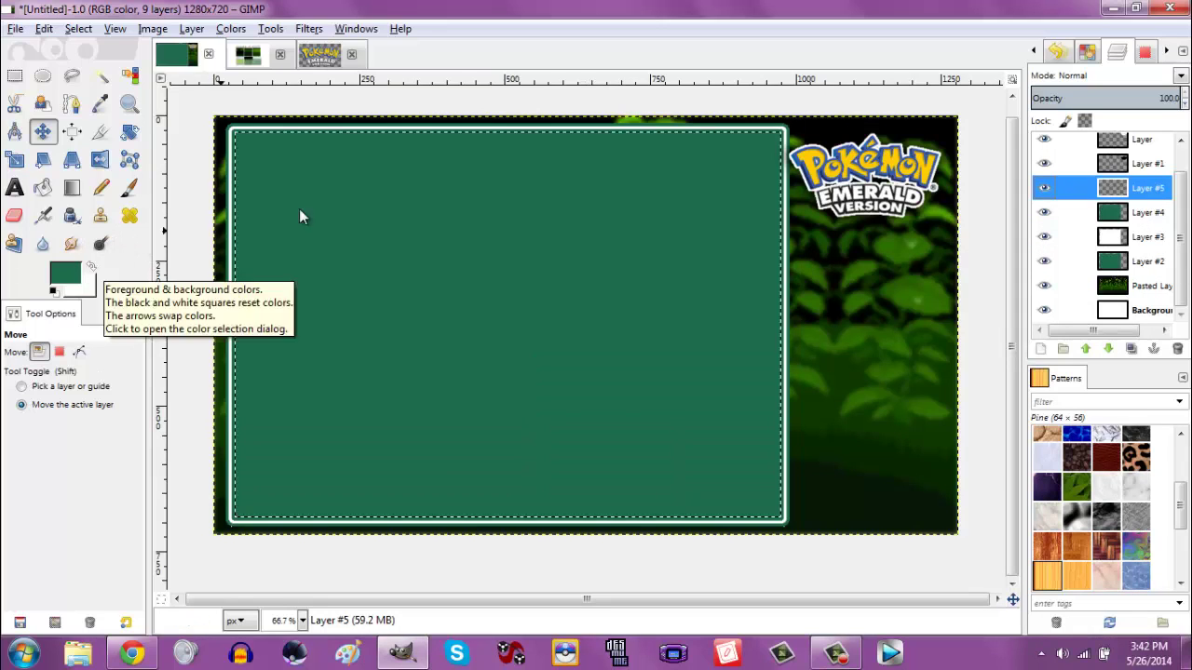
Delete the selected rectangle area from Layer #4, Layer #3, Layer #2 and the leafy pasted layer.
left_click(1133, 213)
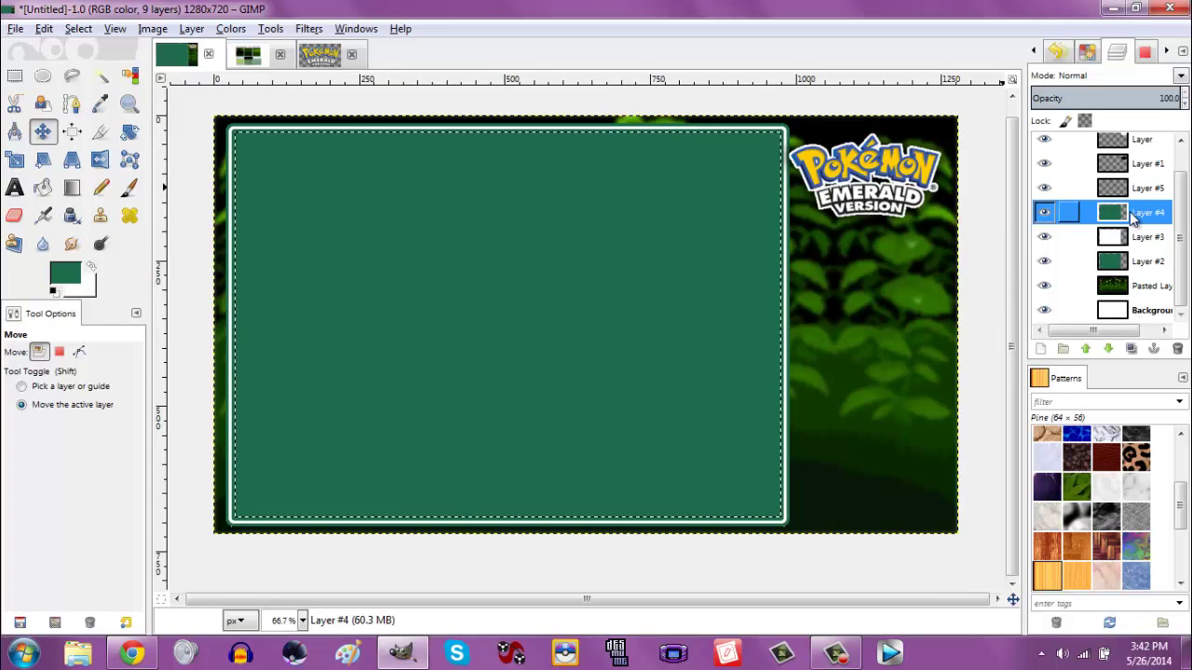
key("Delete")
left_click(1134, 244)
key("Delete")
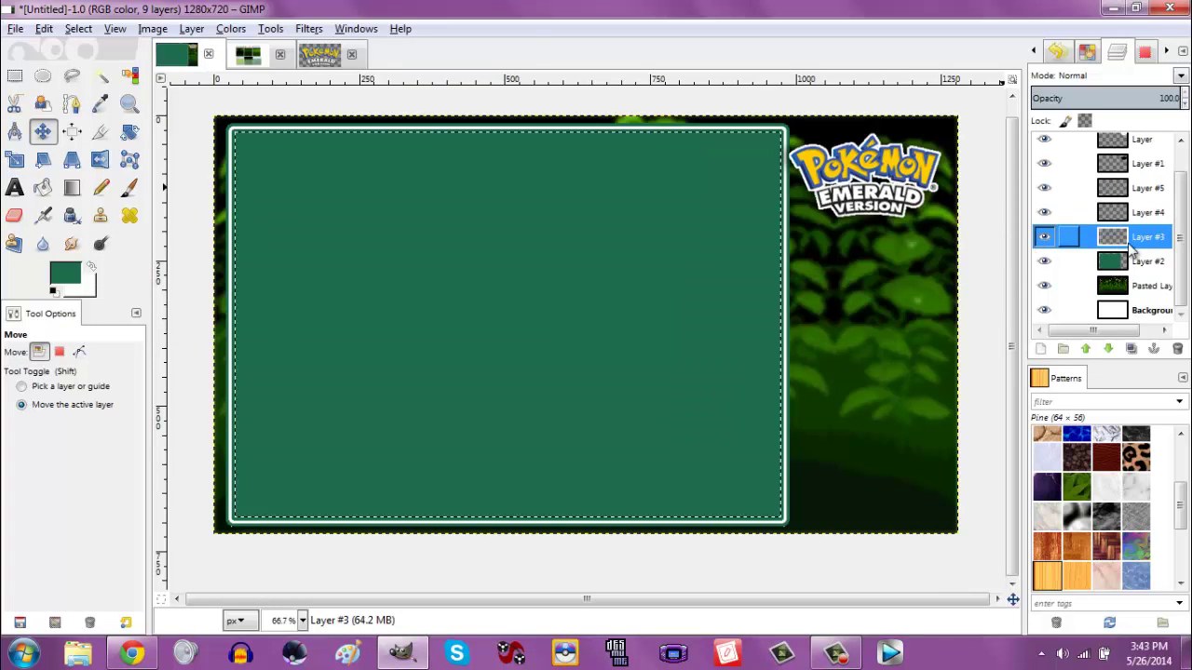
left_click(1133, 265)
key("Delete")
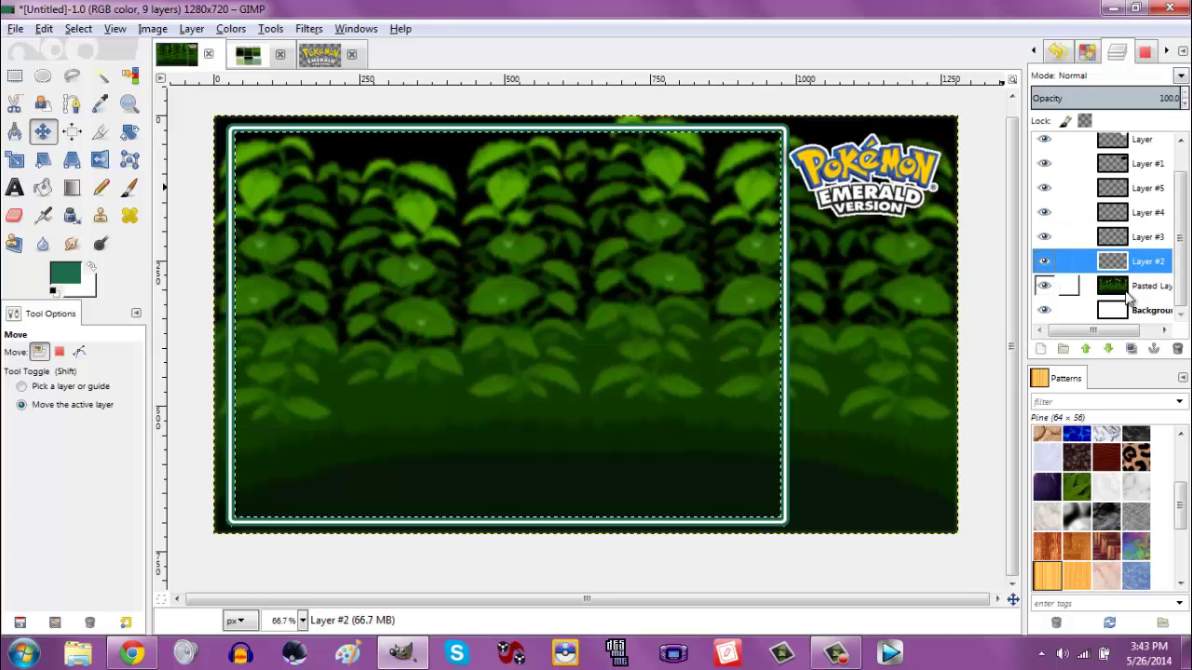
left_click(1130, 288)
key("Delete")
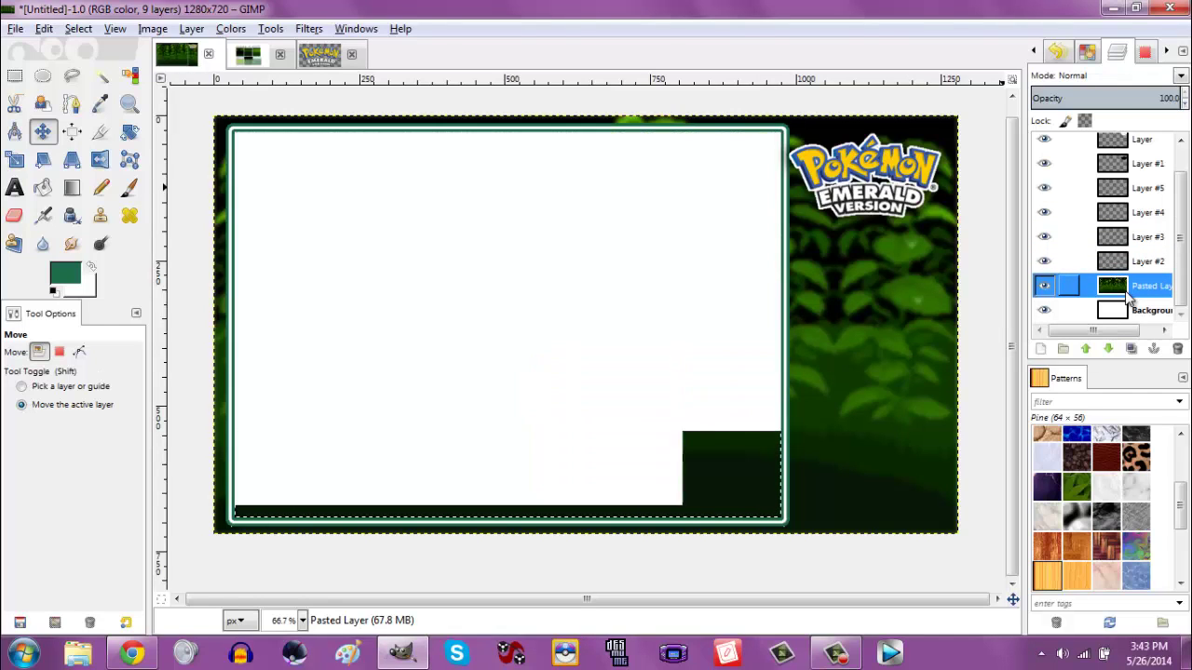
Delete the white Background layer and clear the selection.
left_click(1133, 313)
right_click(1135, 318)
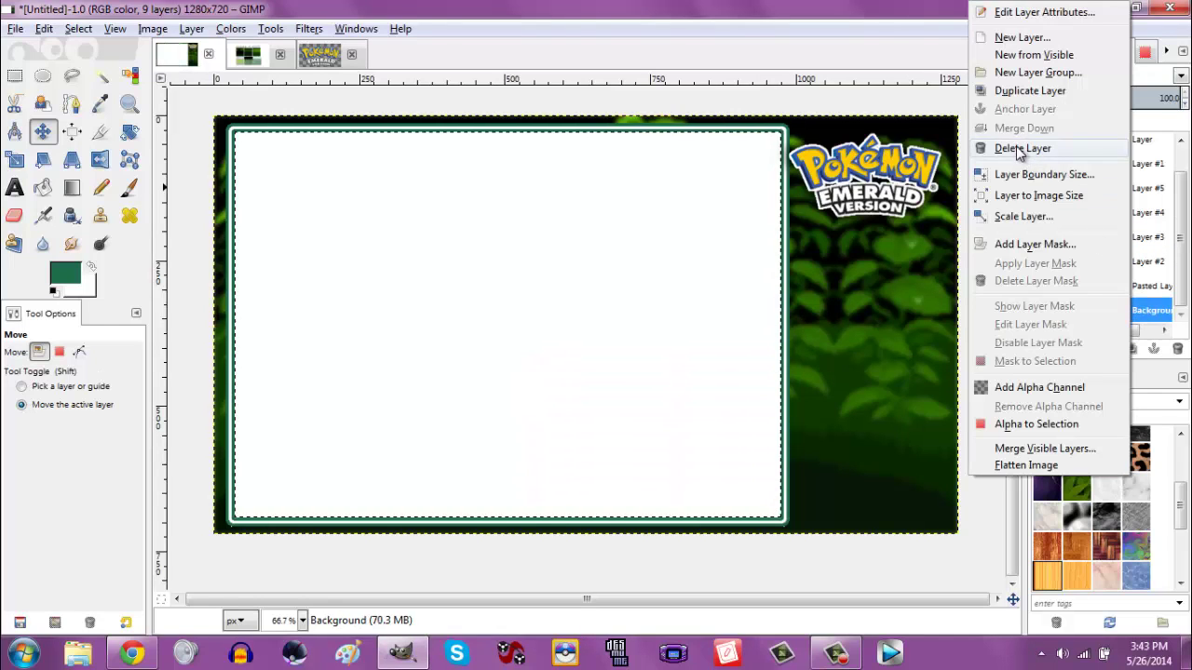
left_click(1061, 148)
left_click(78, 29)
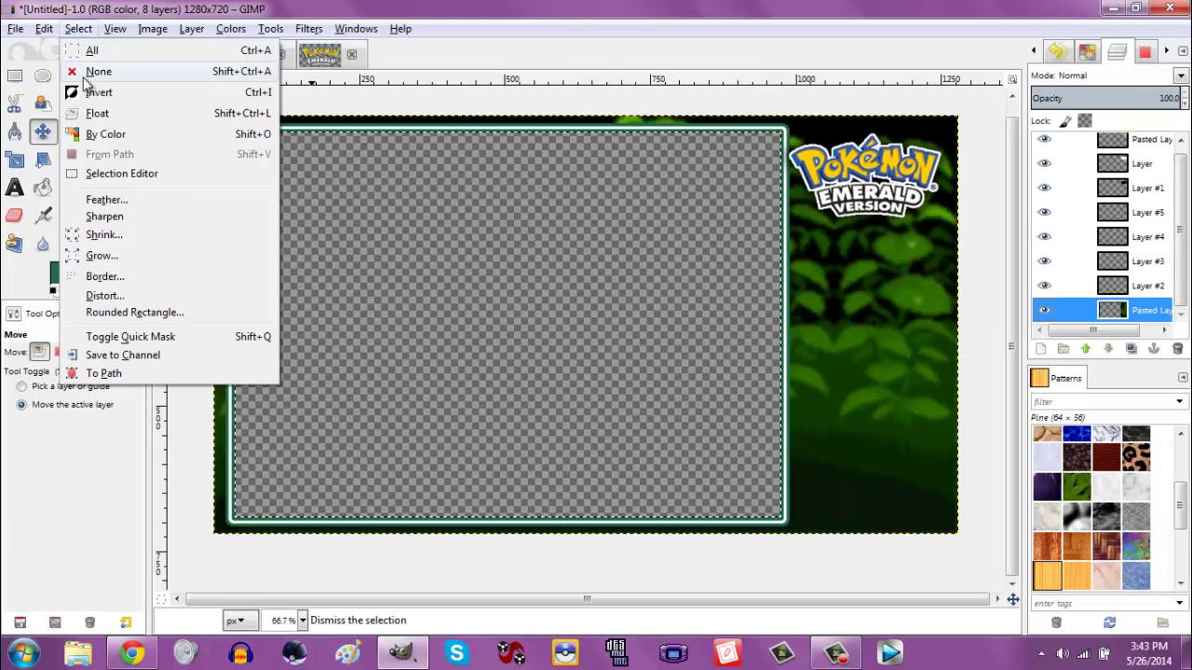
left_click(83, 77)
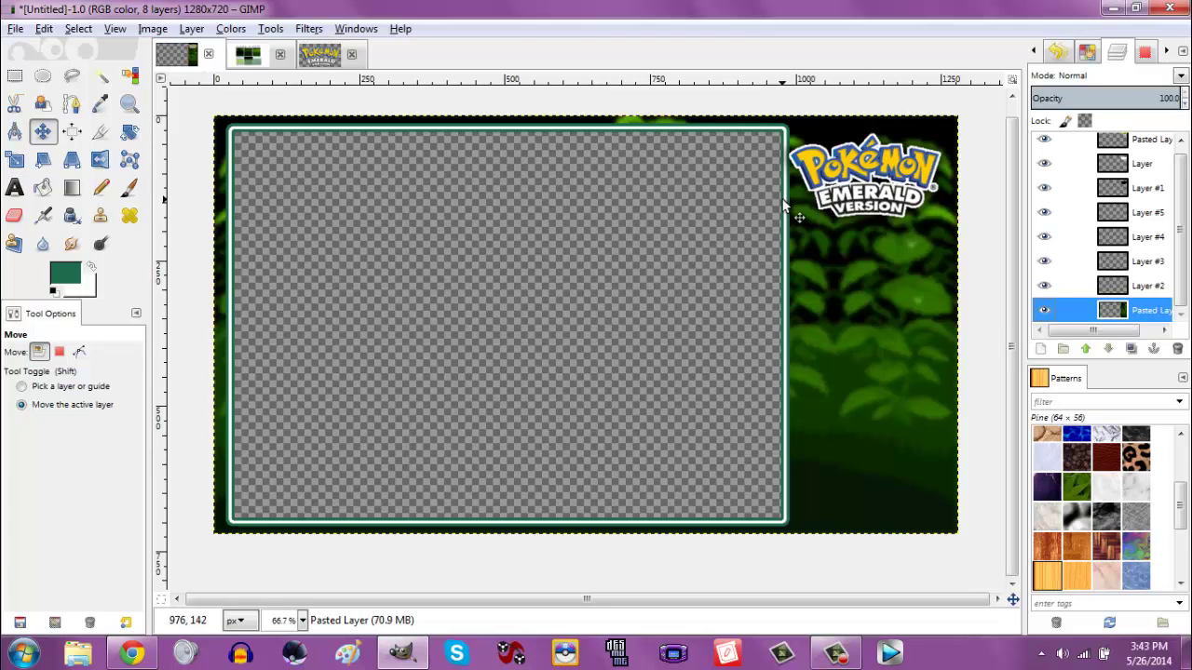
Open Layout.xcf from the Storm Silver Nuzlocke folder inside Pictures > Layouts.
left_click(16, 29)
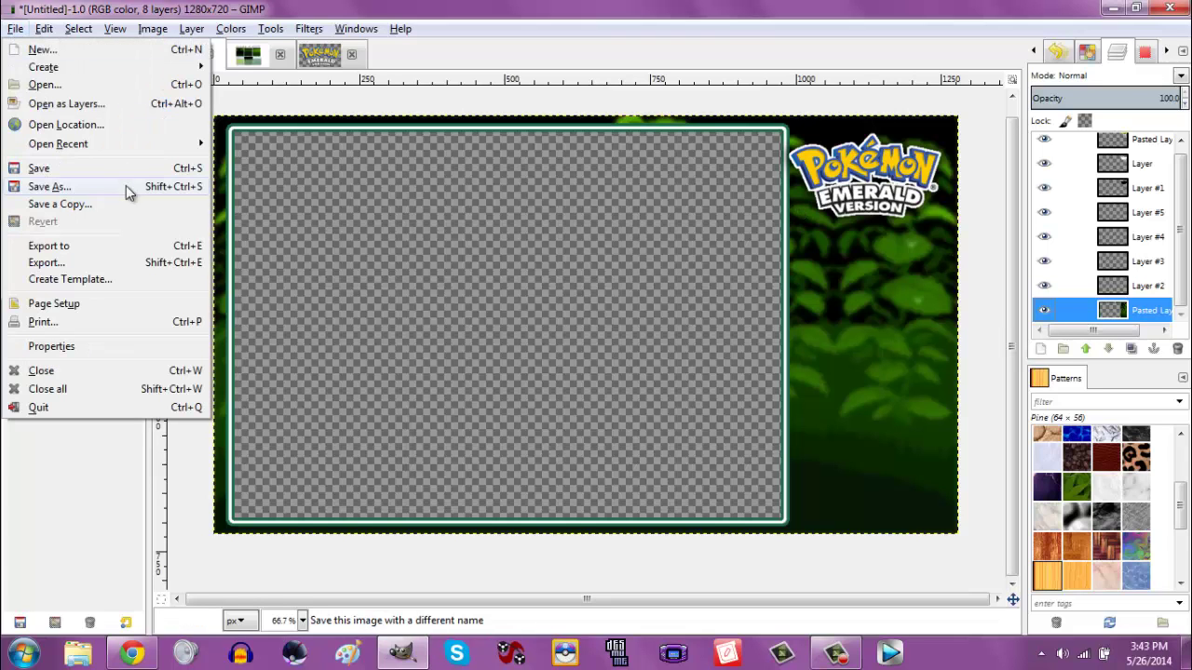
left_click(43, 85)
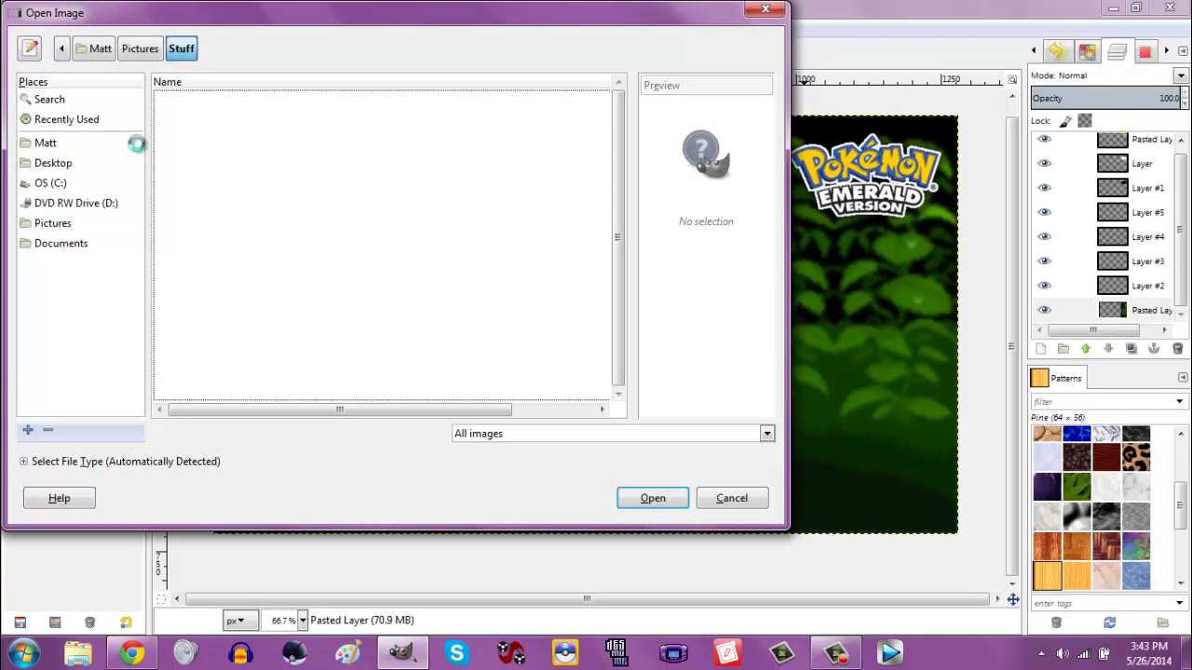
left_click(141, 52)
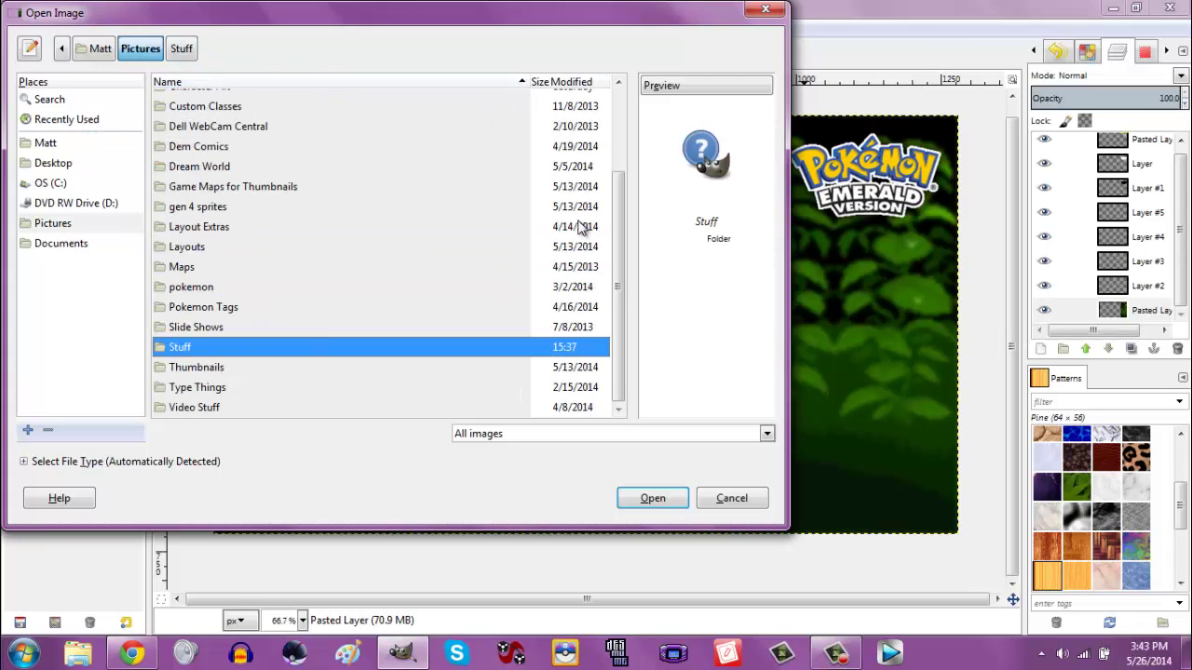
double_click(188, 249)
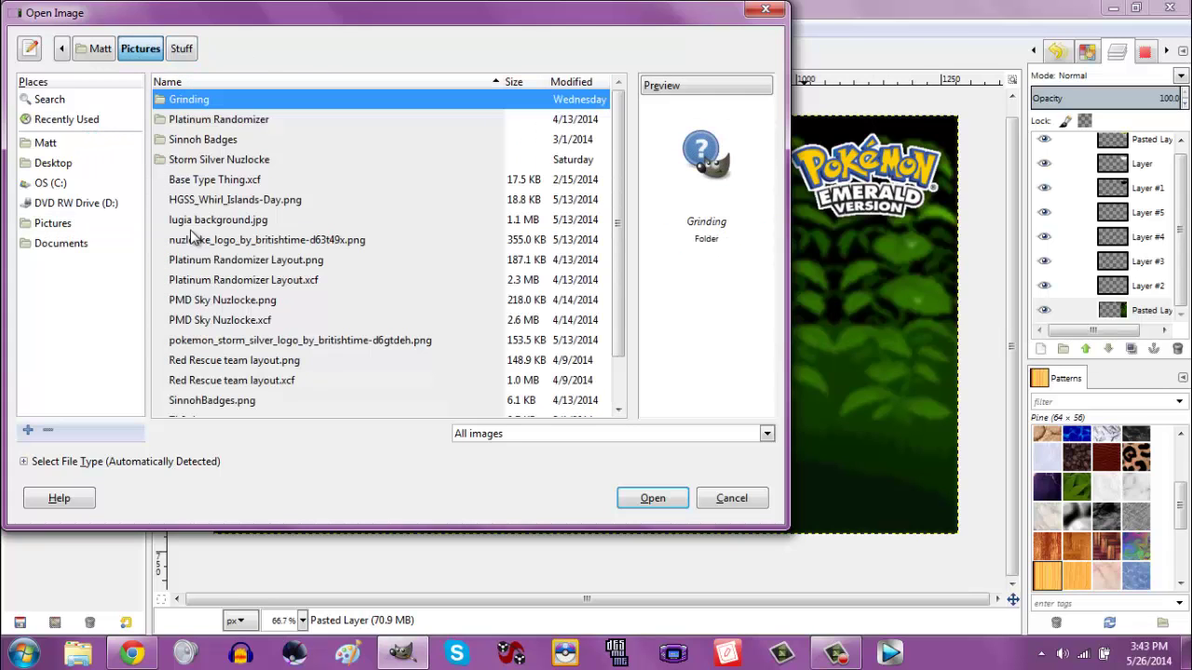
double_click(228, 159)
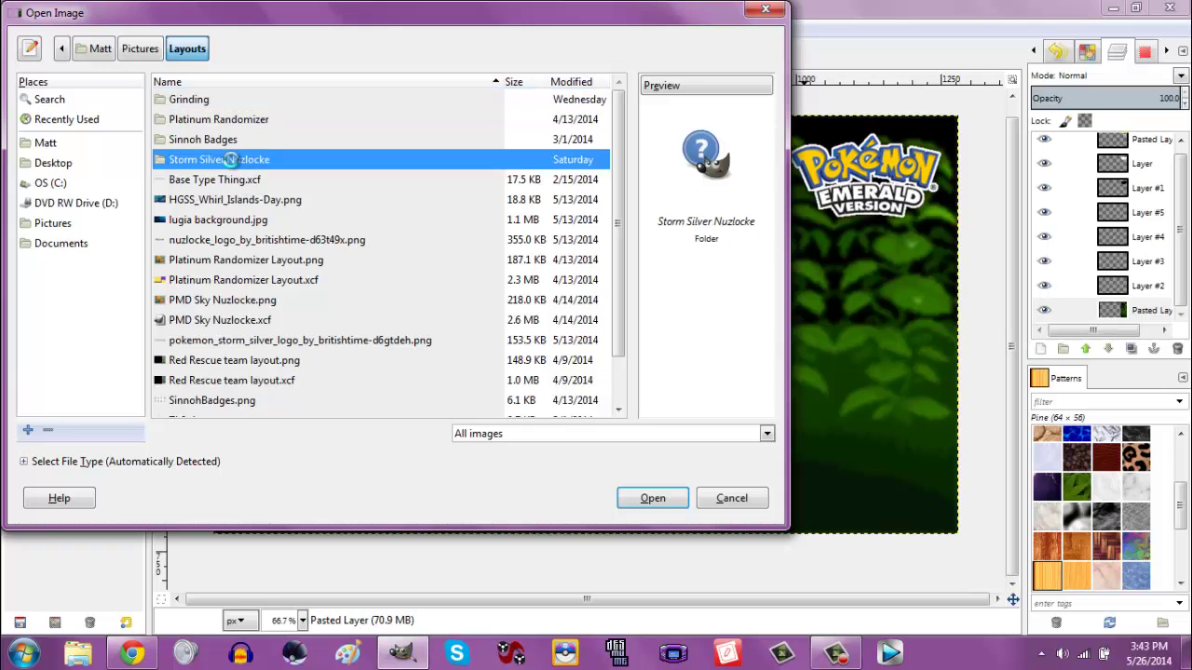
double_click(212, 281)
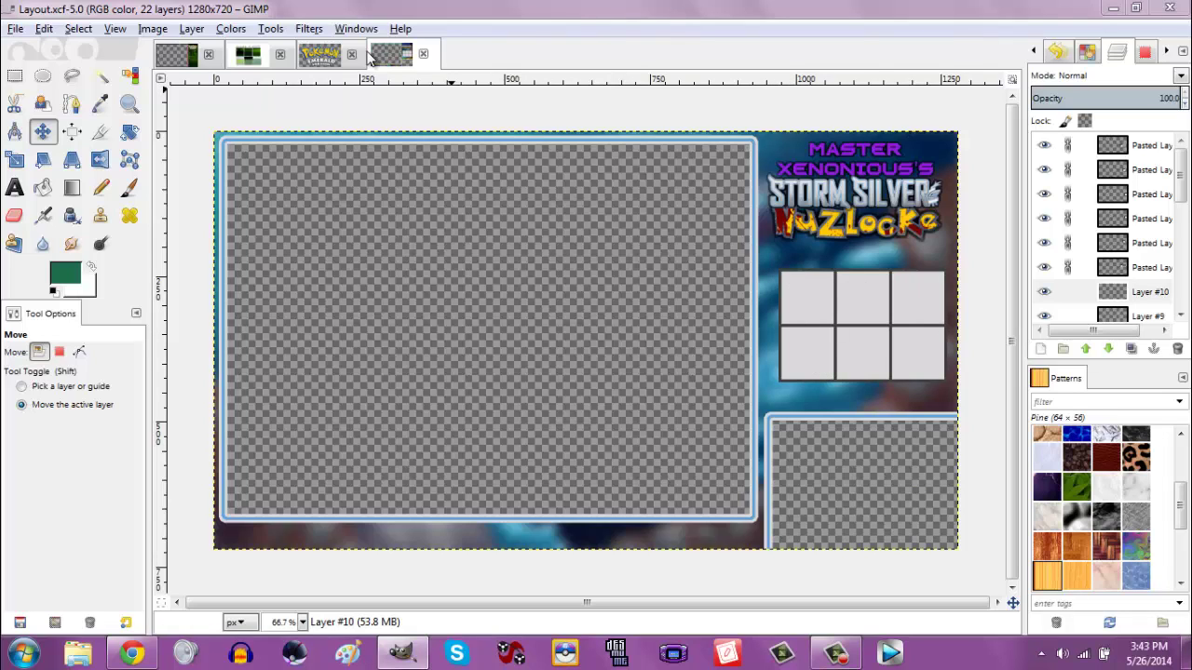
Compare the Storm Silver Nuzlocke layout with the Pokemon Emerald image, ending on the Emerald image.
left_click(174, 54)
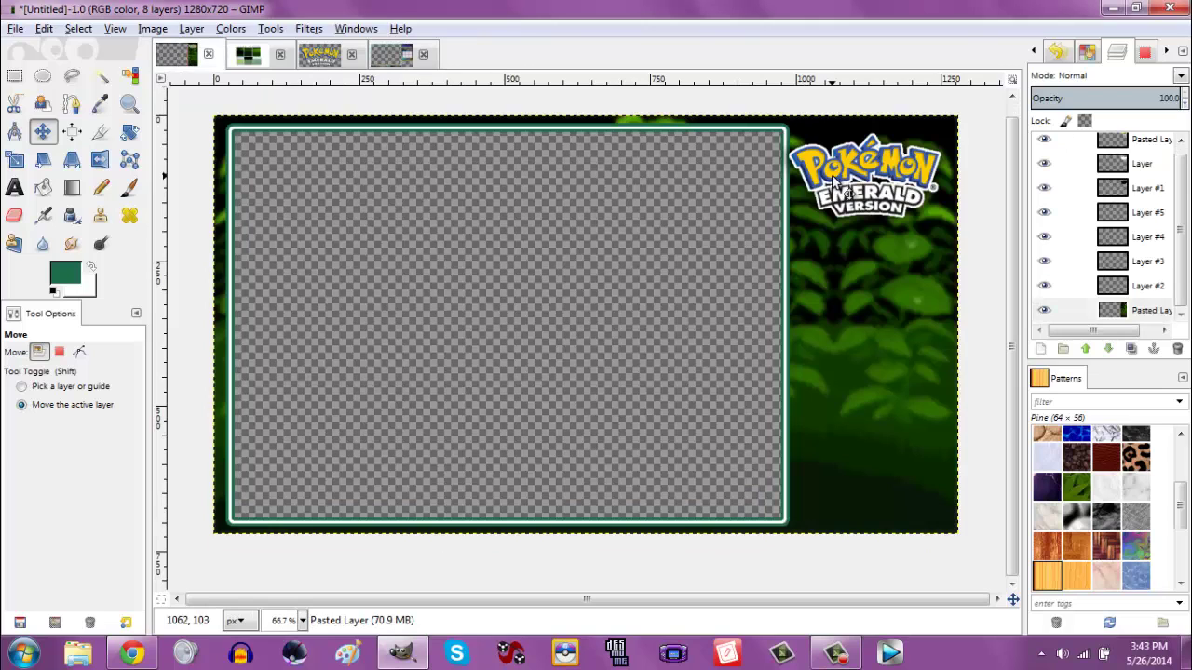
left_click(378, 54)
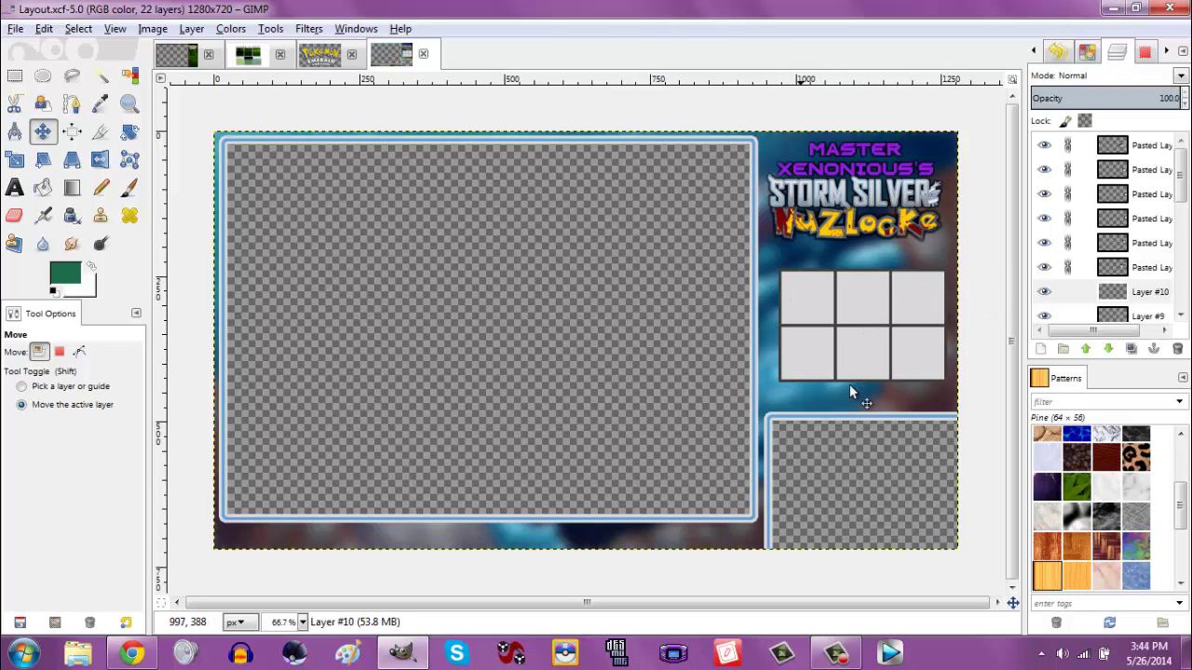
left_click(175, 60)
Open Platinum Randomizer Layout.xcf from the Layouts folder.
left_click(14, 29)
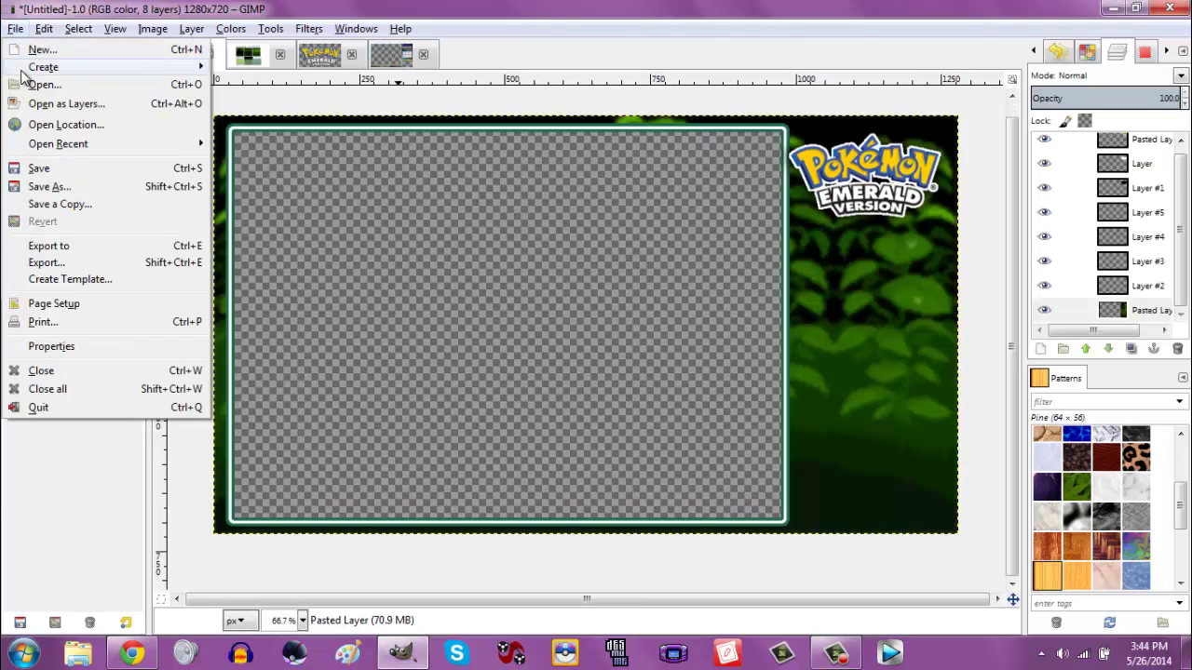
left_click(38, 80)
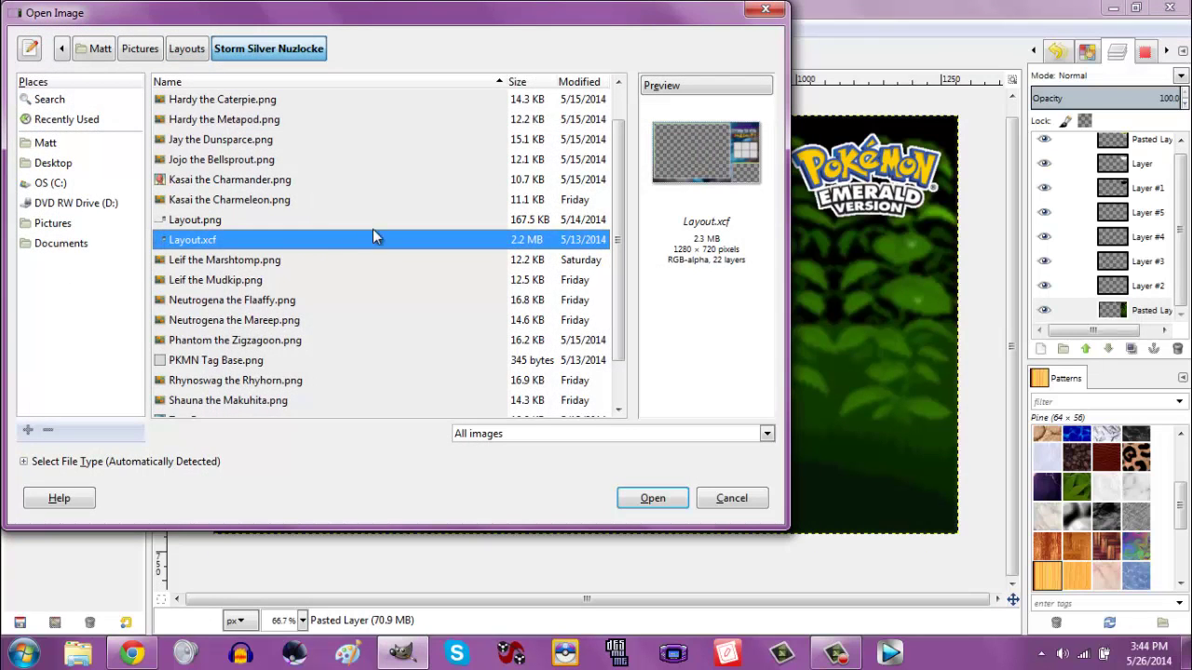
left_click(177, 48)
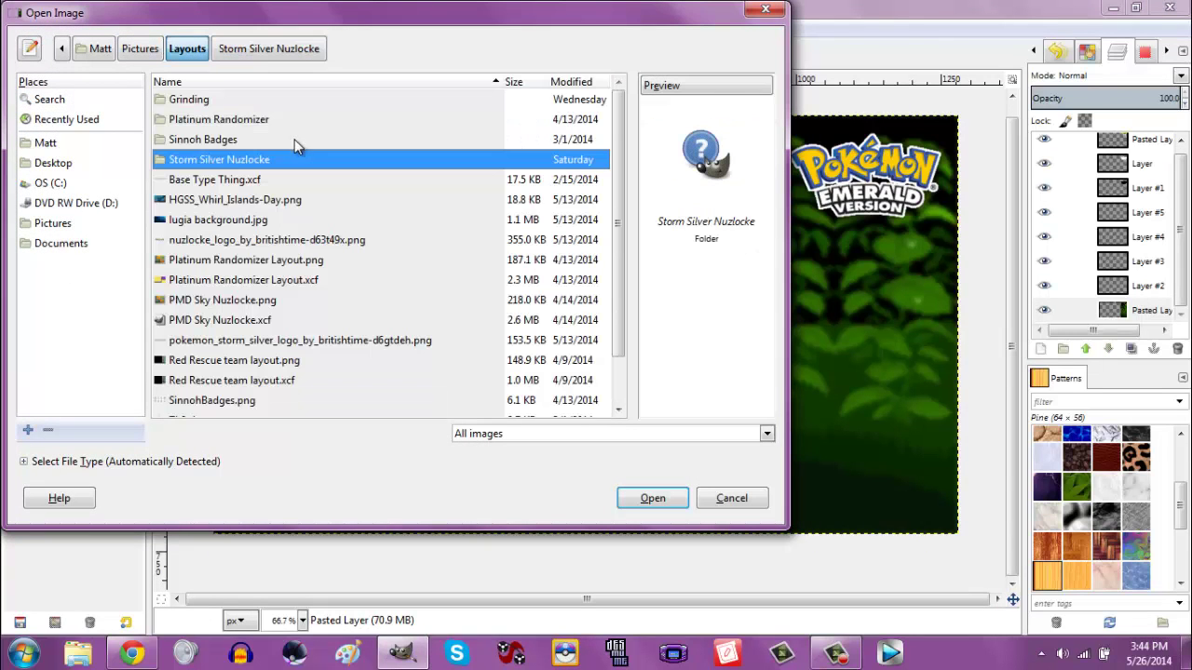
double_click(229, 279)
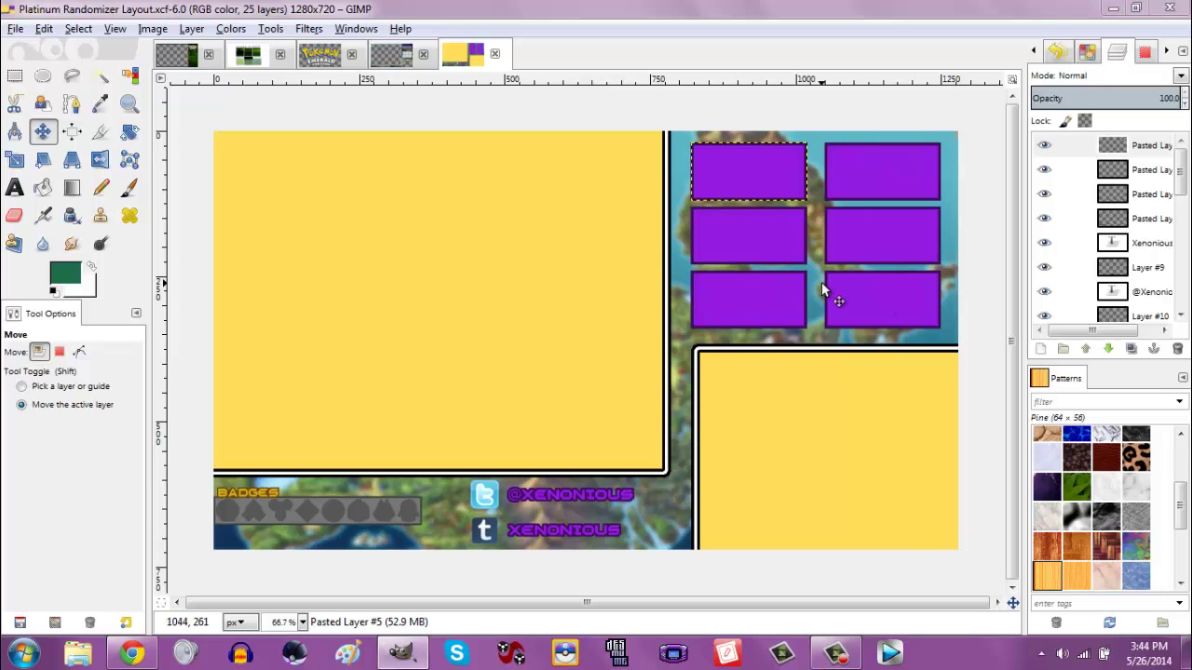
Compare how the Storm Silver and Platinum Randomizer layouts are arranged, and review the Emerald image and the second untitled image.
left_click(391, 56)
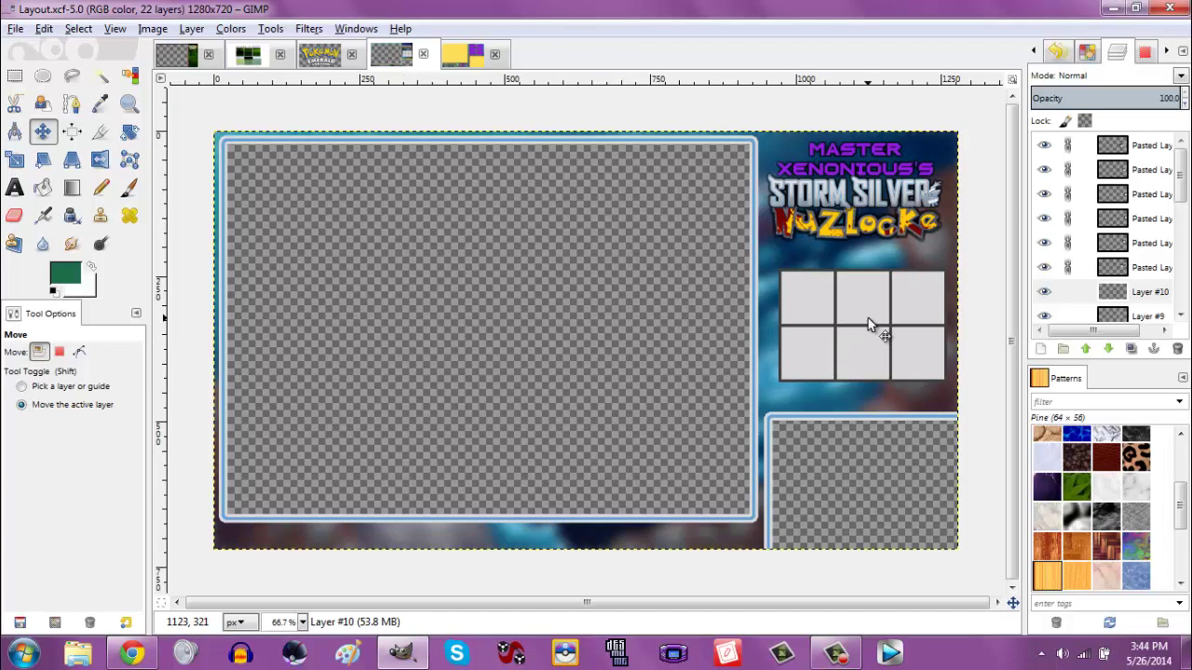
left_click(456, 58)
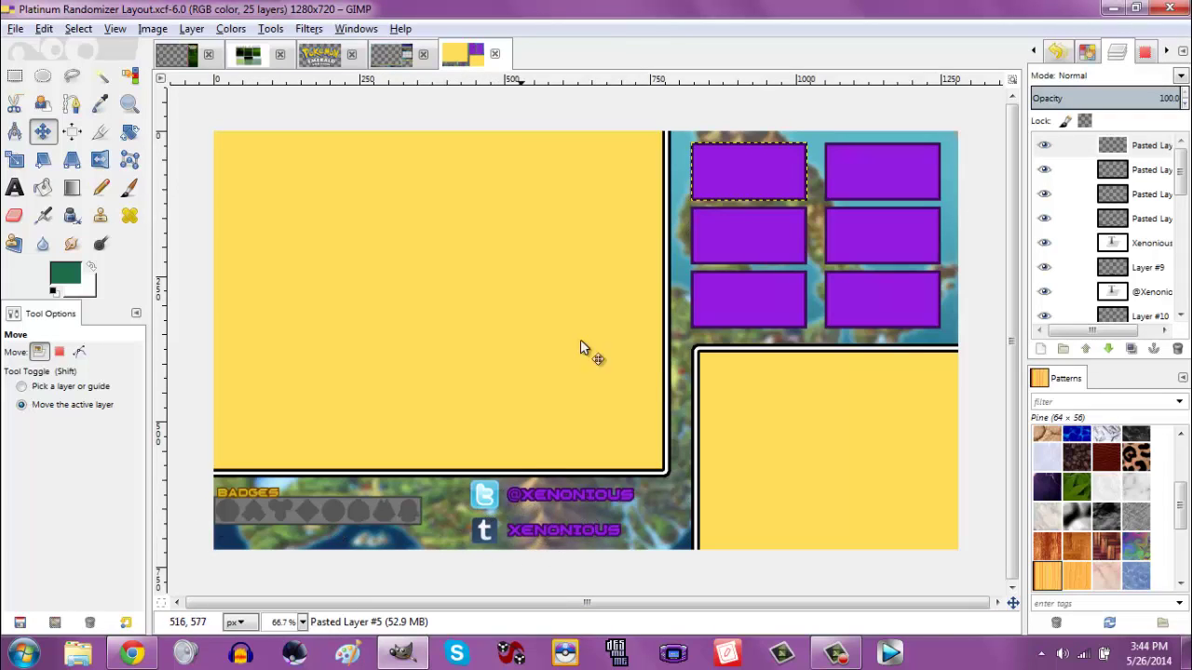
left_click(181, 57)
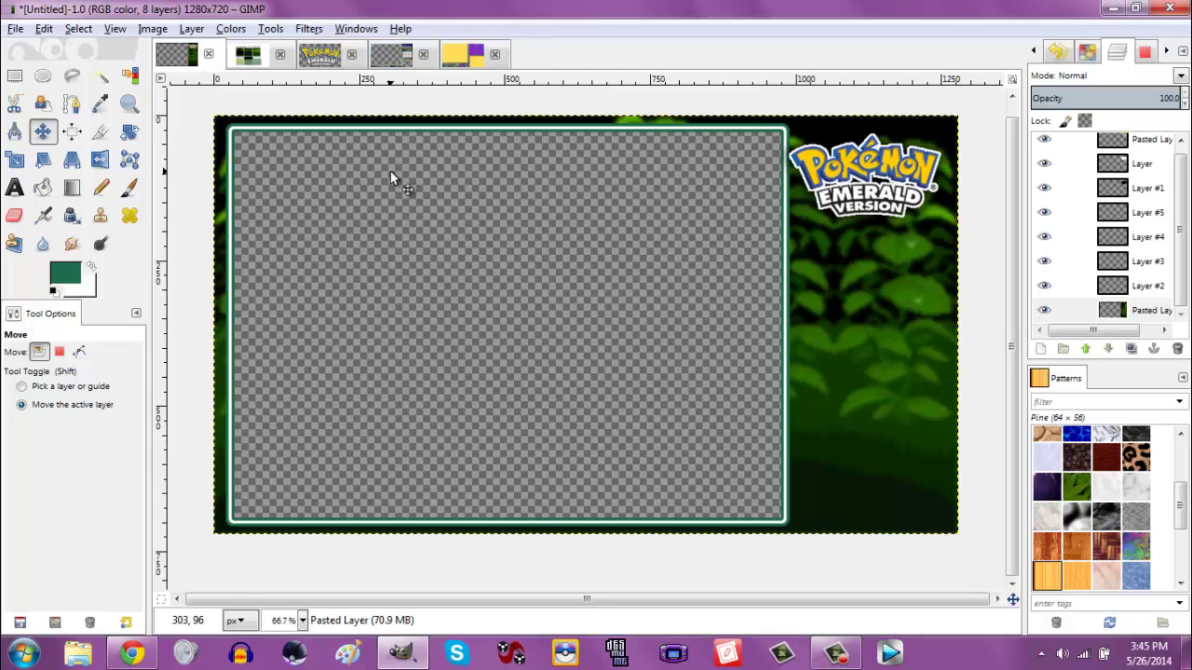
left_click(247, 56)
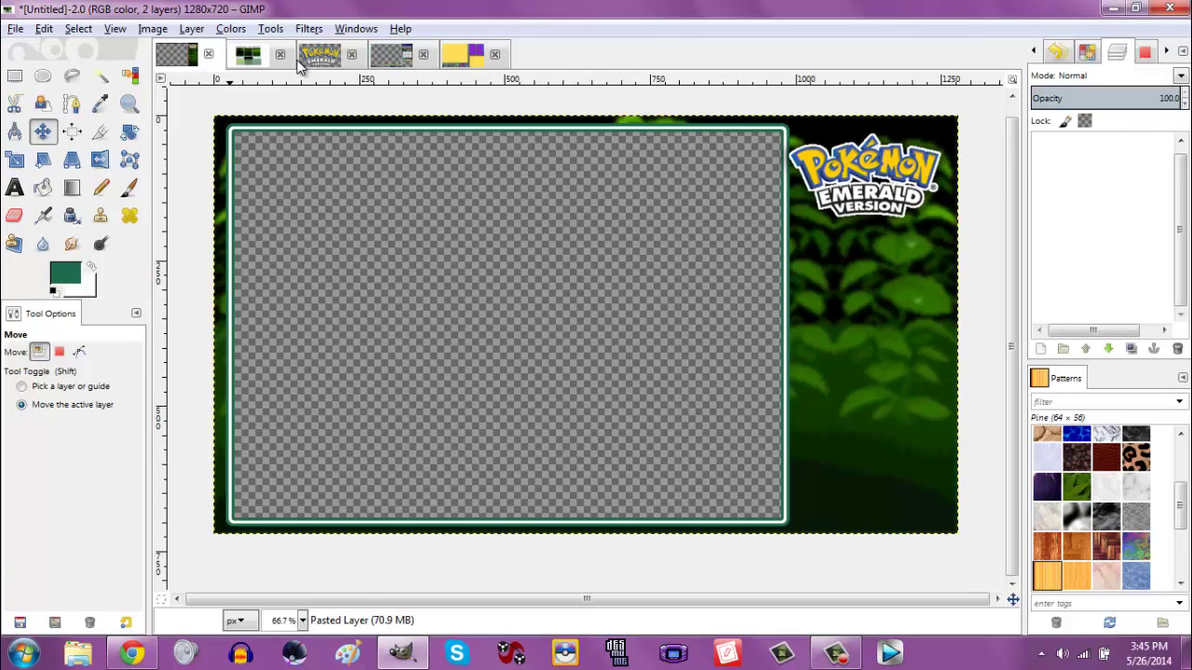
Close the second untitled image and the Pokemon Emerald Logo image without saving, and return to the Emerald layout.
left_click(280, 54)
key("ctrl+d")
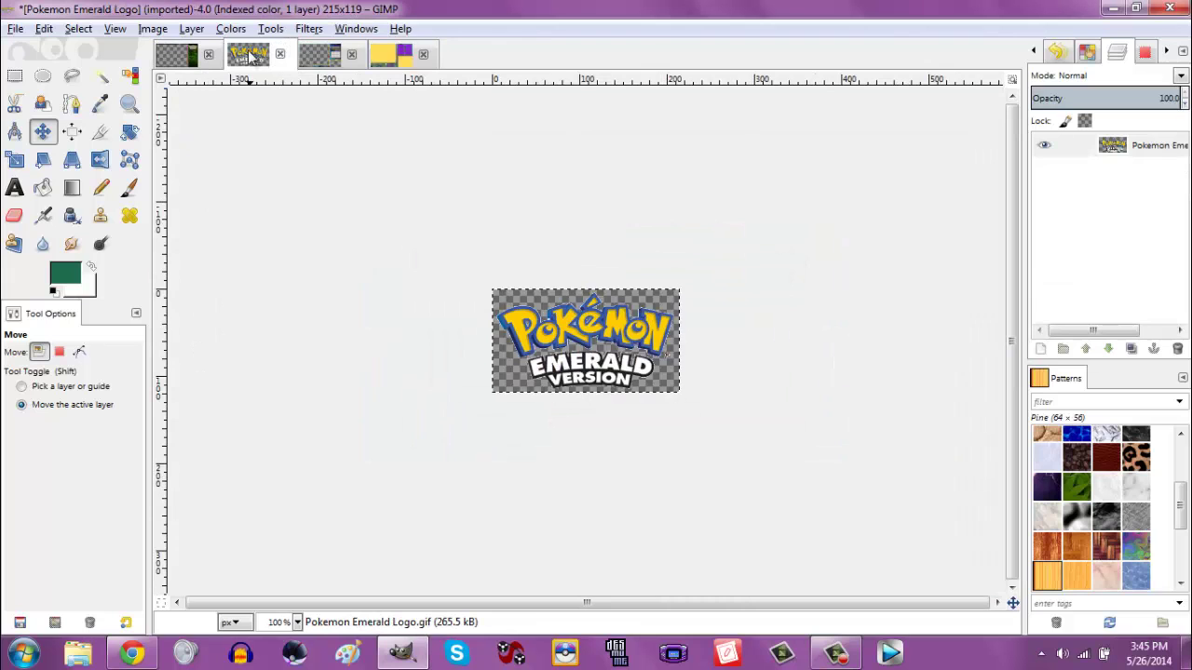
left_click(281, 56)
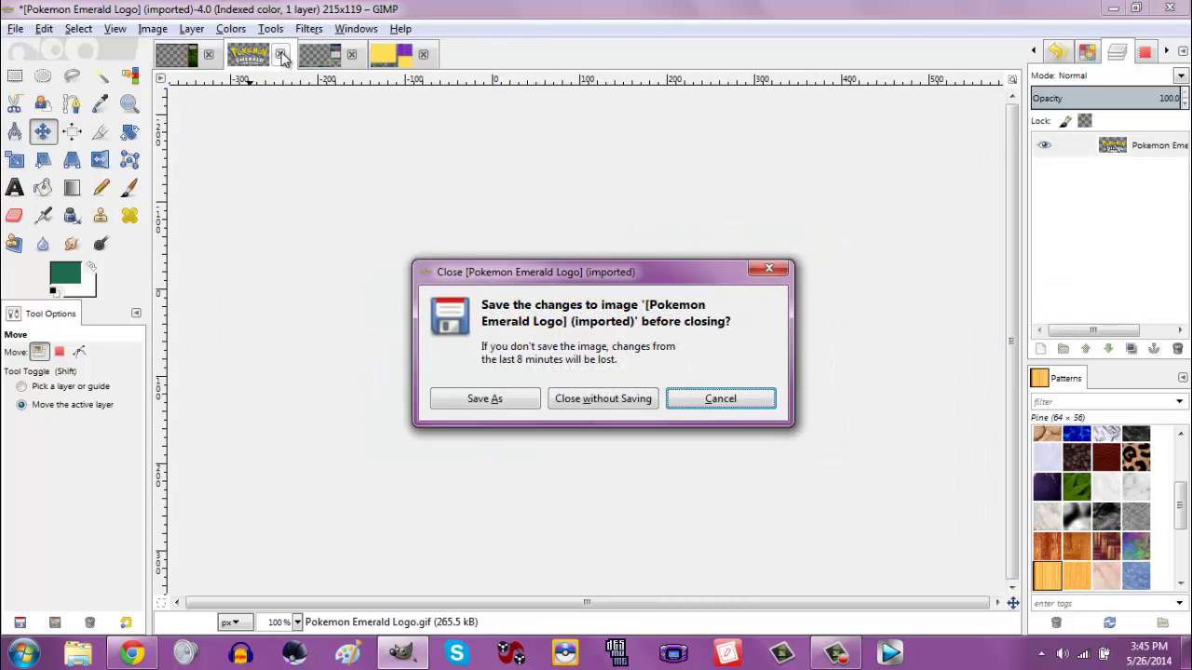
key("ctrl+d")
left_click(183, 56)
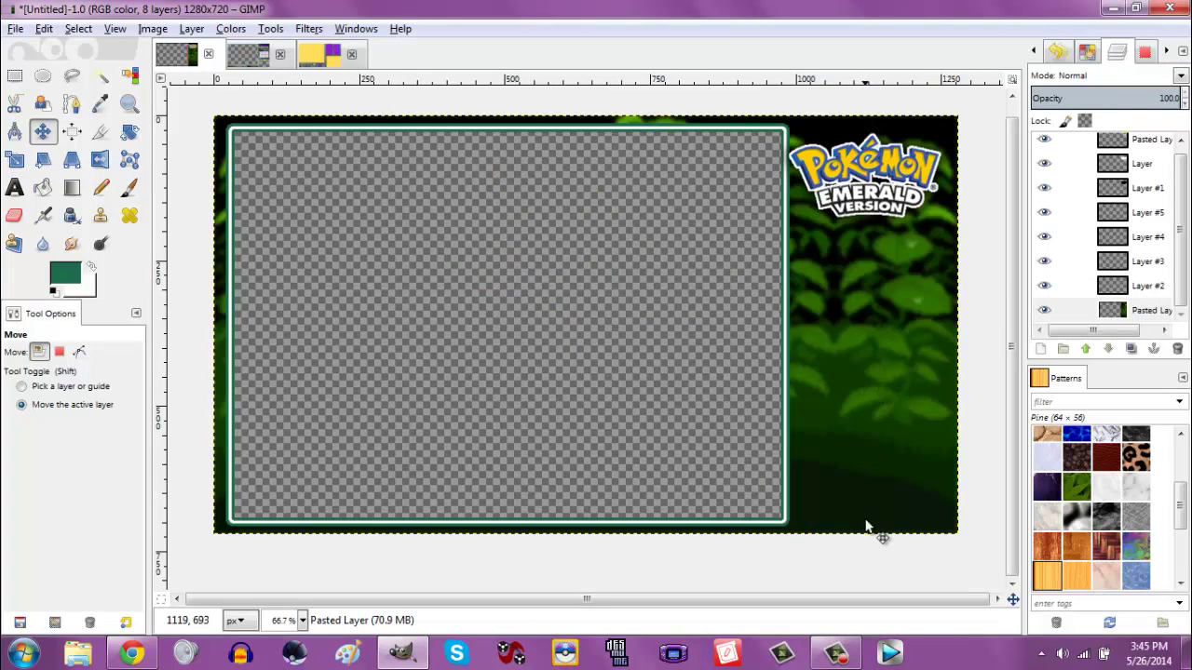
Check the Storm Silver layout's slot grid, and start a new image 100 px wide and 100 px high.
left_click(249, 57)
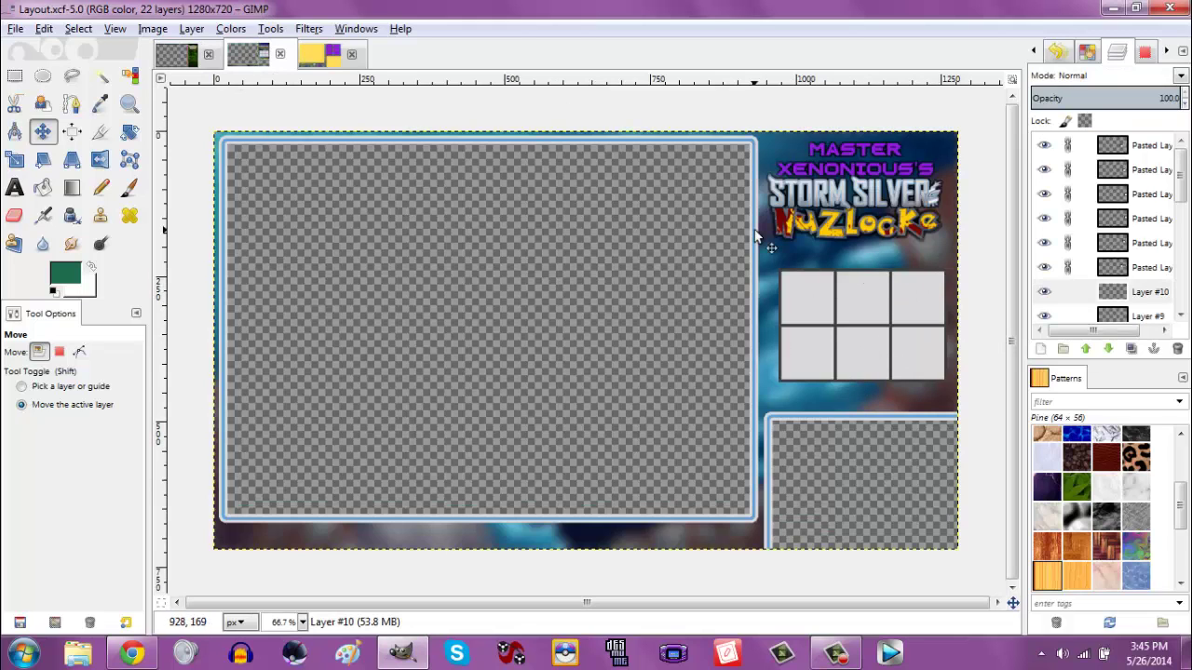
left_click(177, 56)
left_click(15, 29)
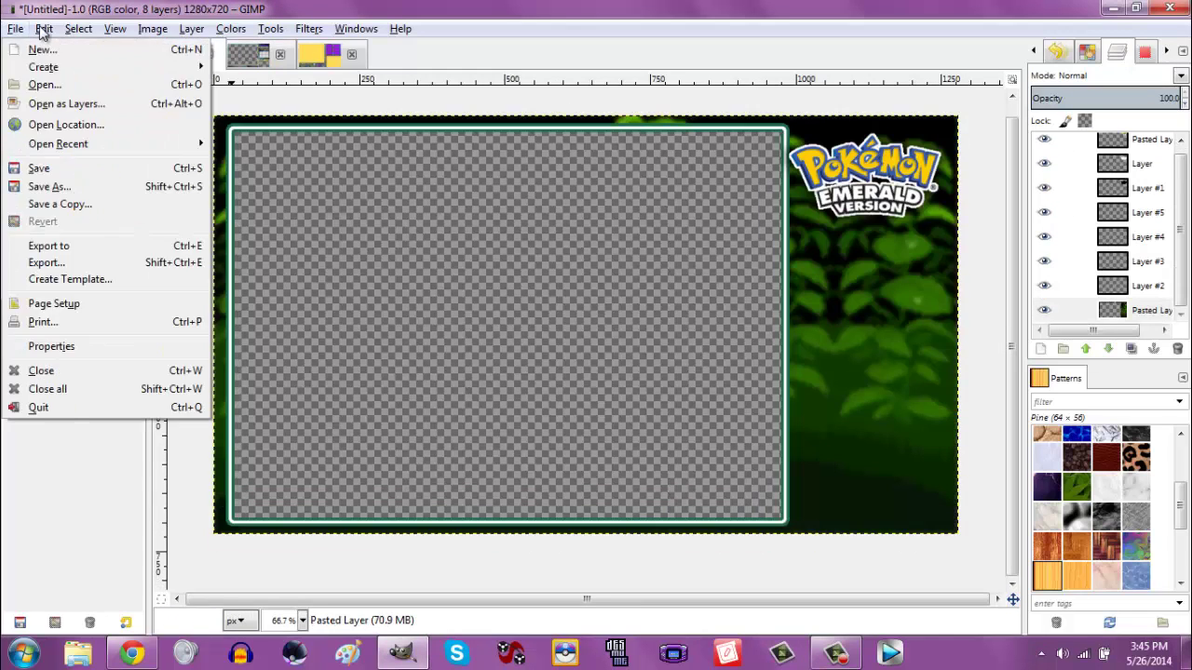
left_click(15, 29)
left_click(15, 29)
left_click(37, 49)
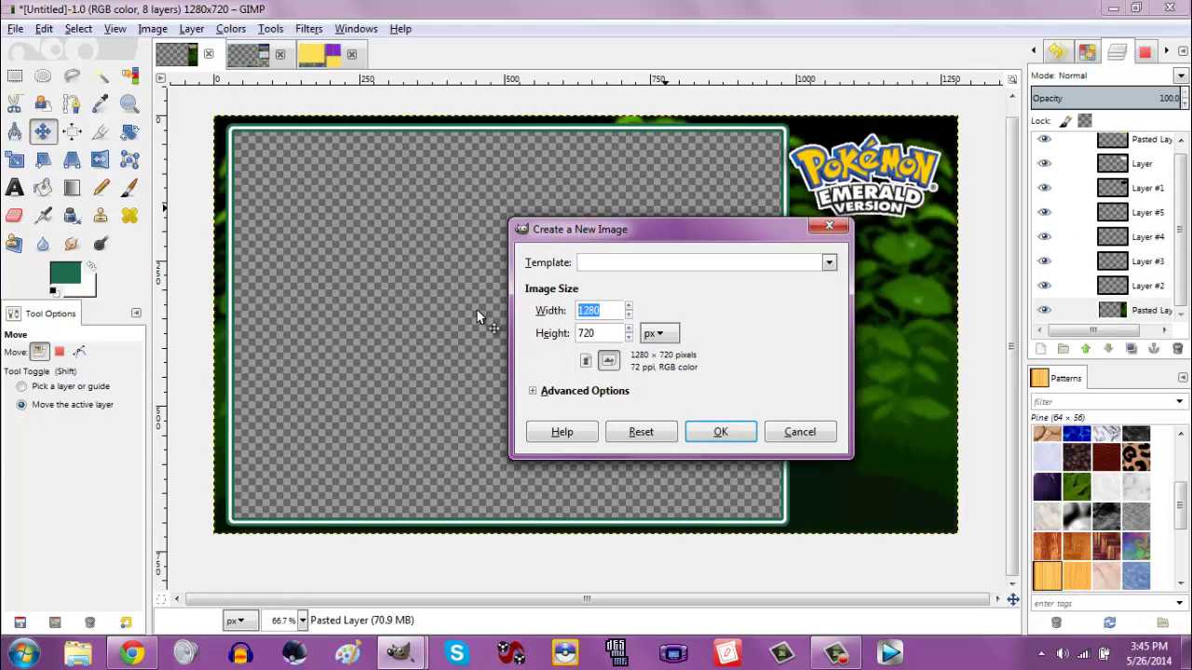
type("100")
key("Tab")
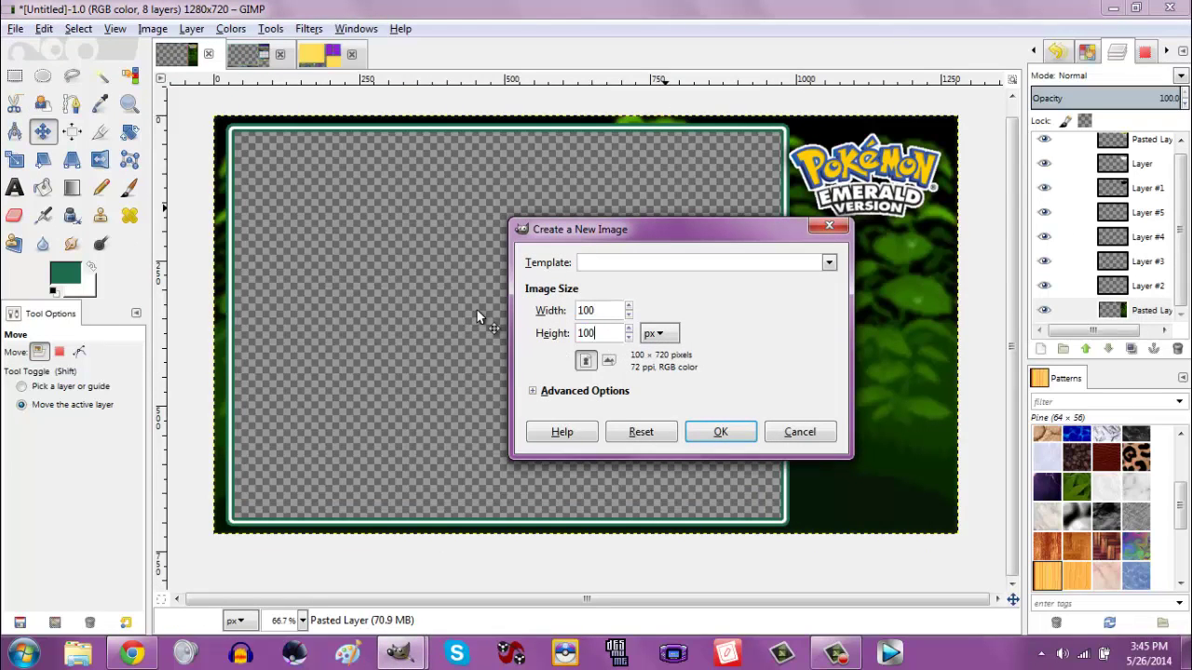
Set the new image's fill to White in the advanced options and create the image.
left_click(556, 396)
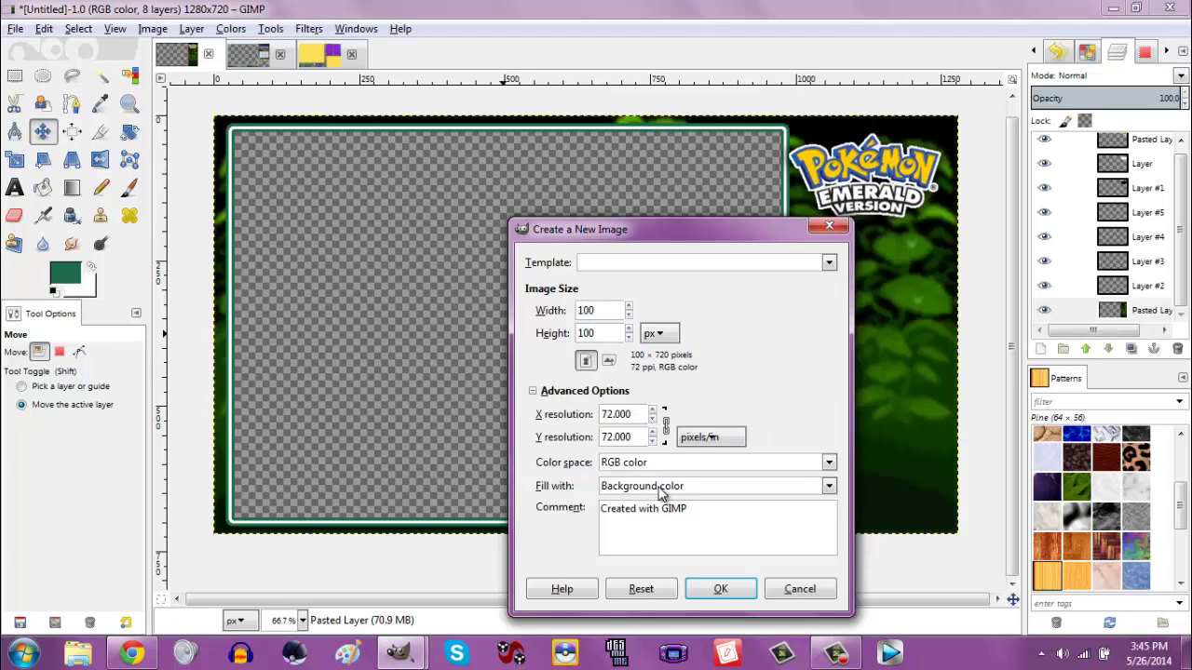
left_click(660, 492)
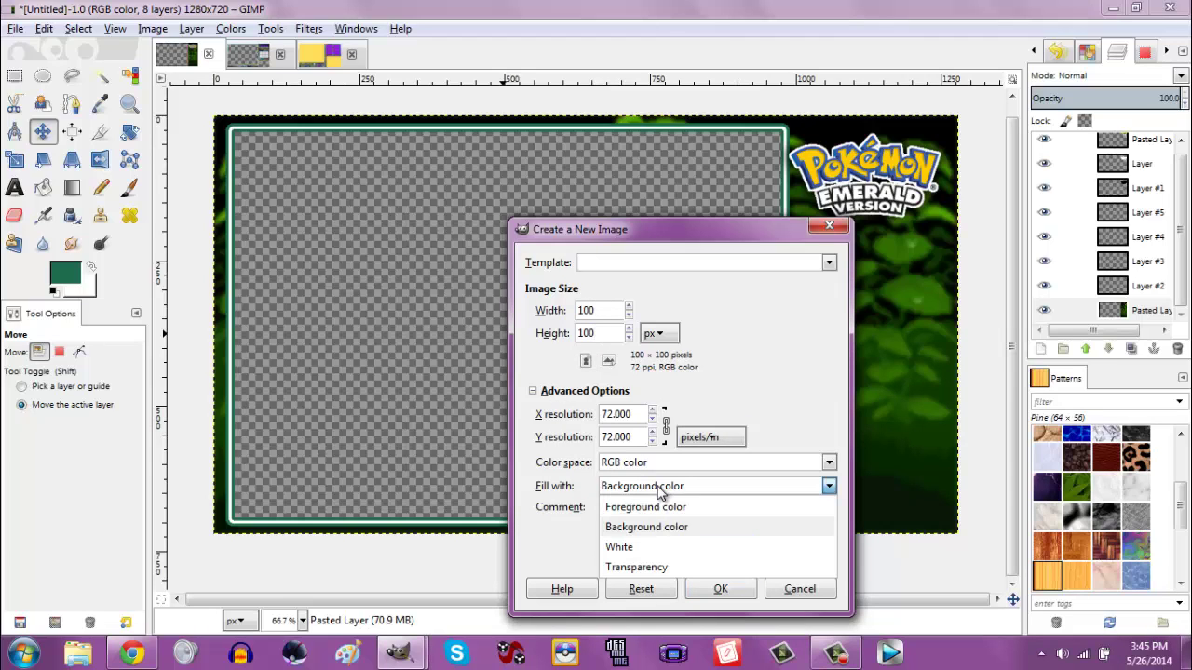
left_click(659, 492)
left_click(656, 489)
left_click(642, 547)
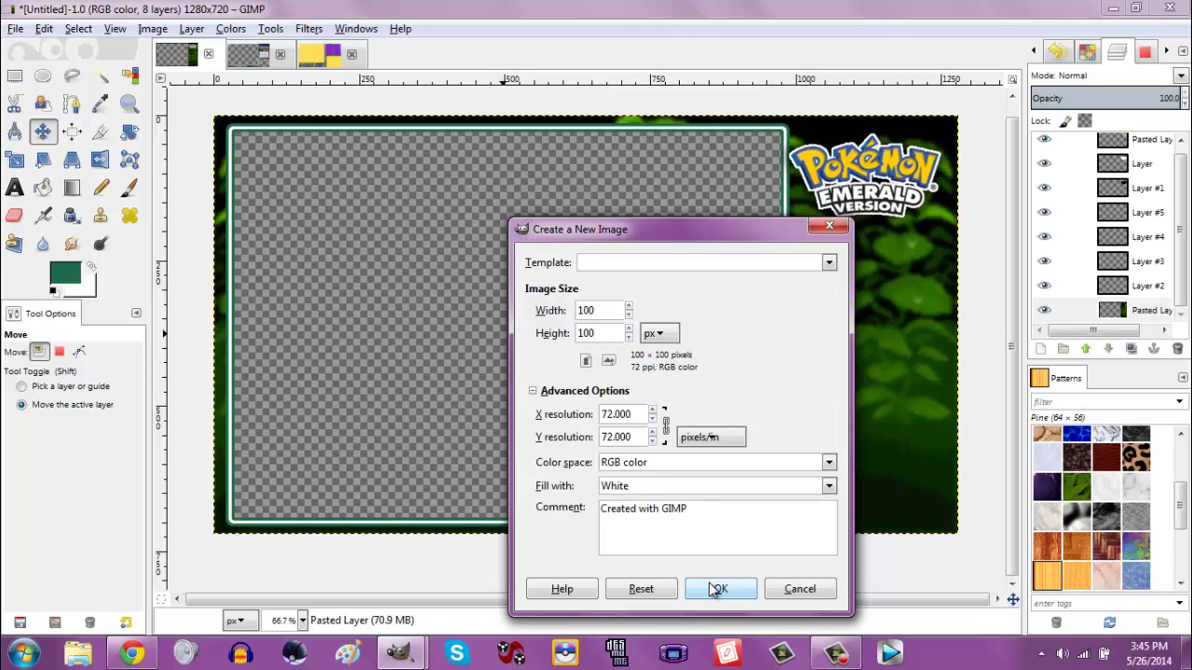
left_click(717, 590)
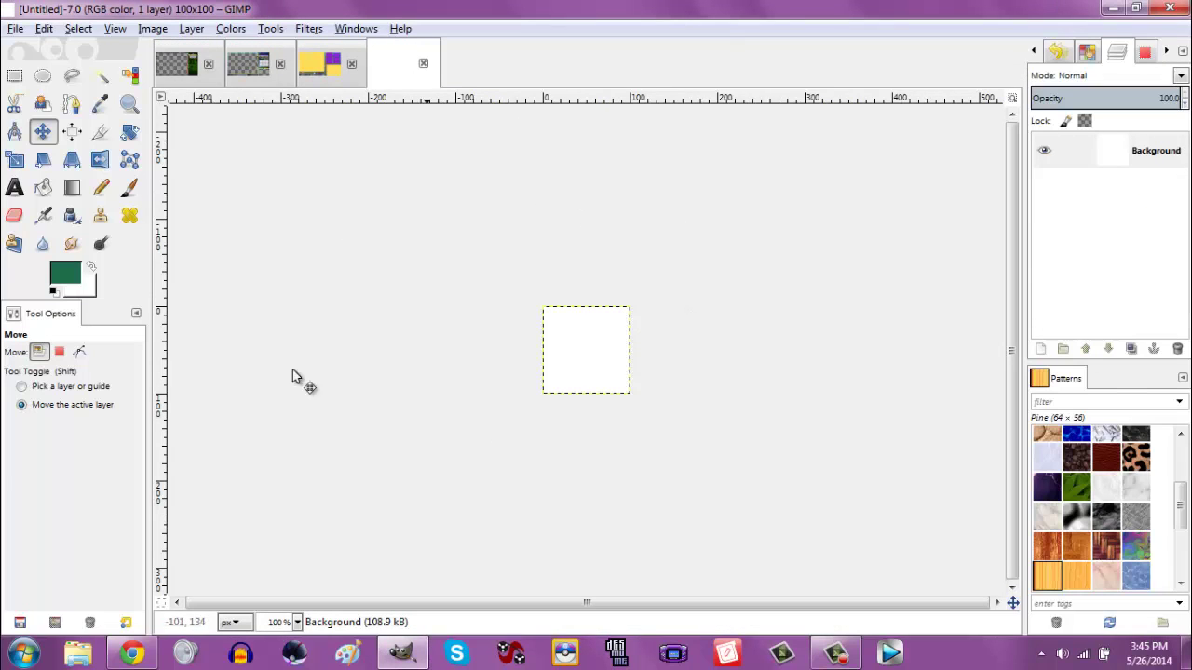
Set the foreground color to dark green 0f3525 and fill a new layer of the 100x100 image with it.
left_click(209, 75)
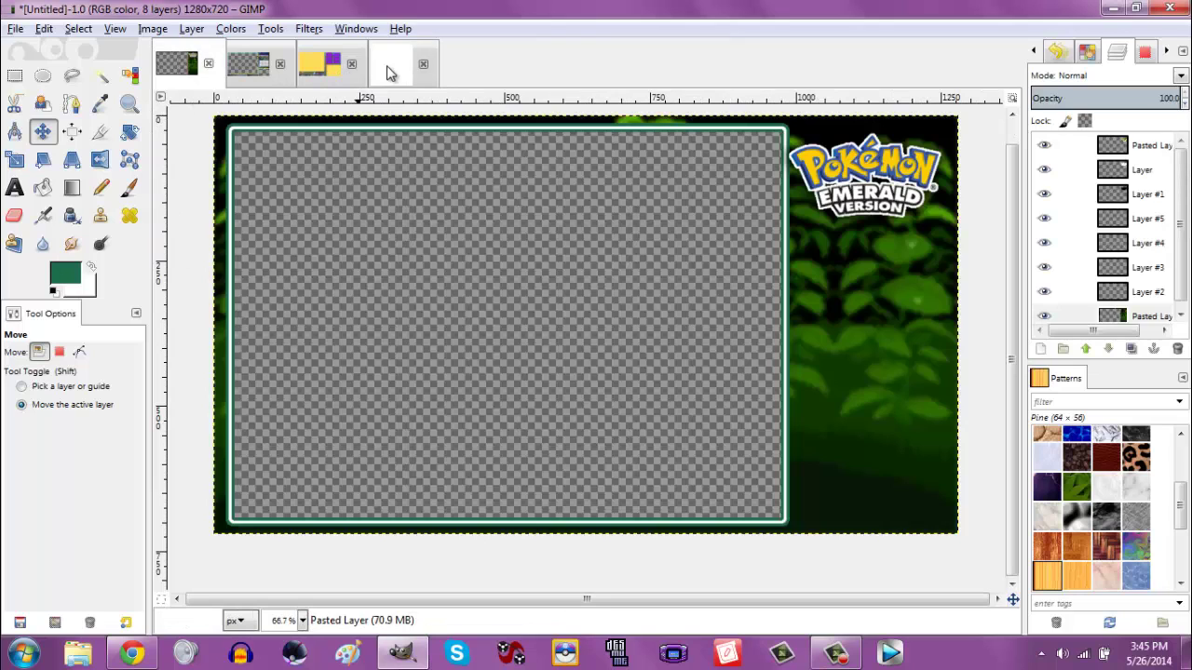
left_click(391, 71)
left_click(67, 275)
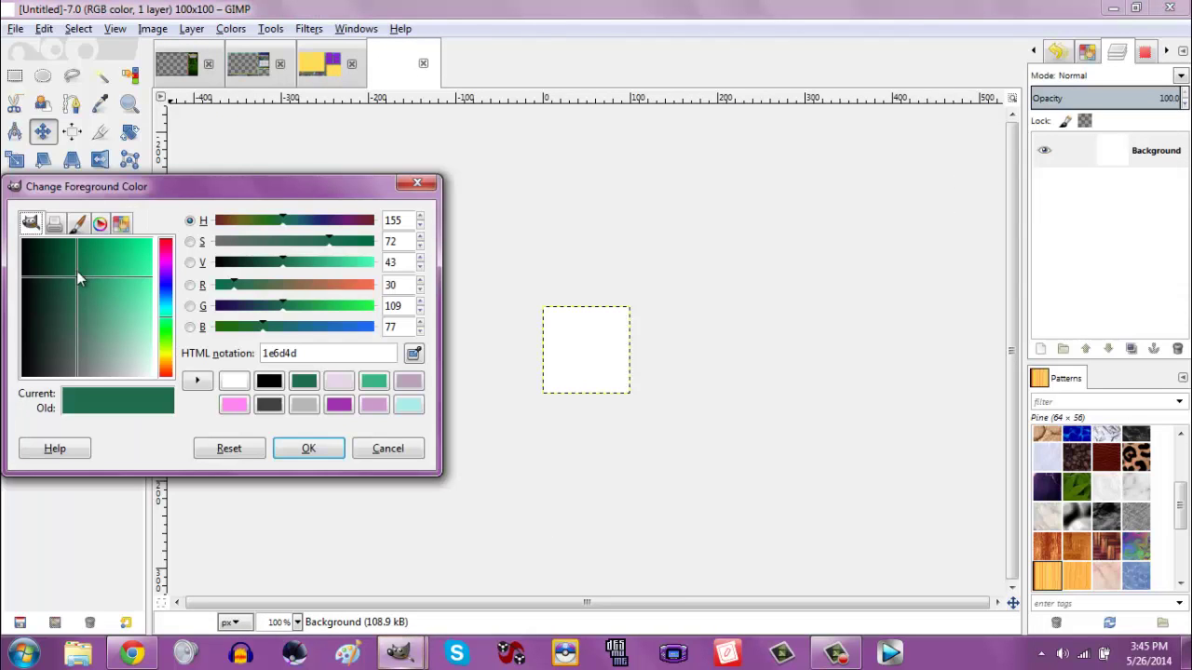
left_click(49, 280)
left_click(308, 448)
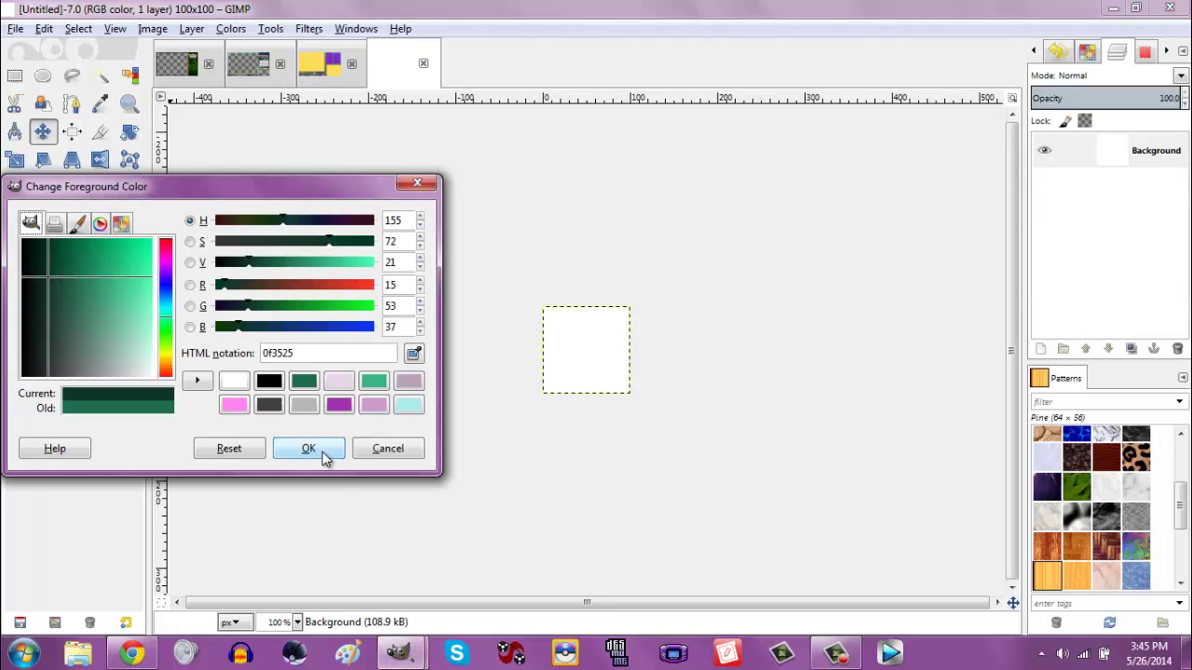
left_click(1042, 349)
key("ctrl+comma")
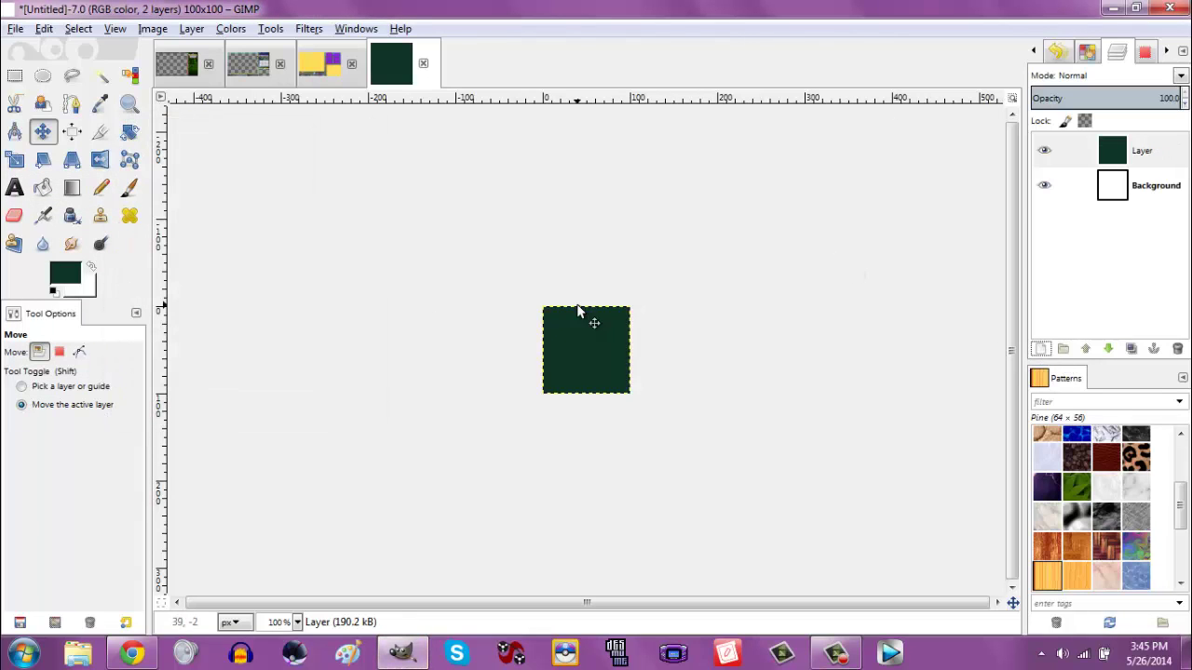
Select the green layer's opaque area, shrink the selection by 5 px and delete its contents to leave a border, then deselect everything.
right_click(1138, 147)
left_click(1028, 568)
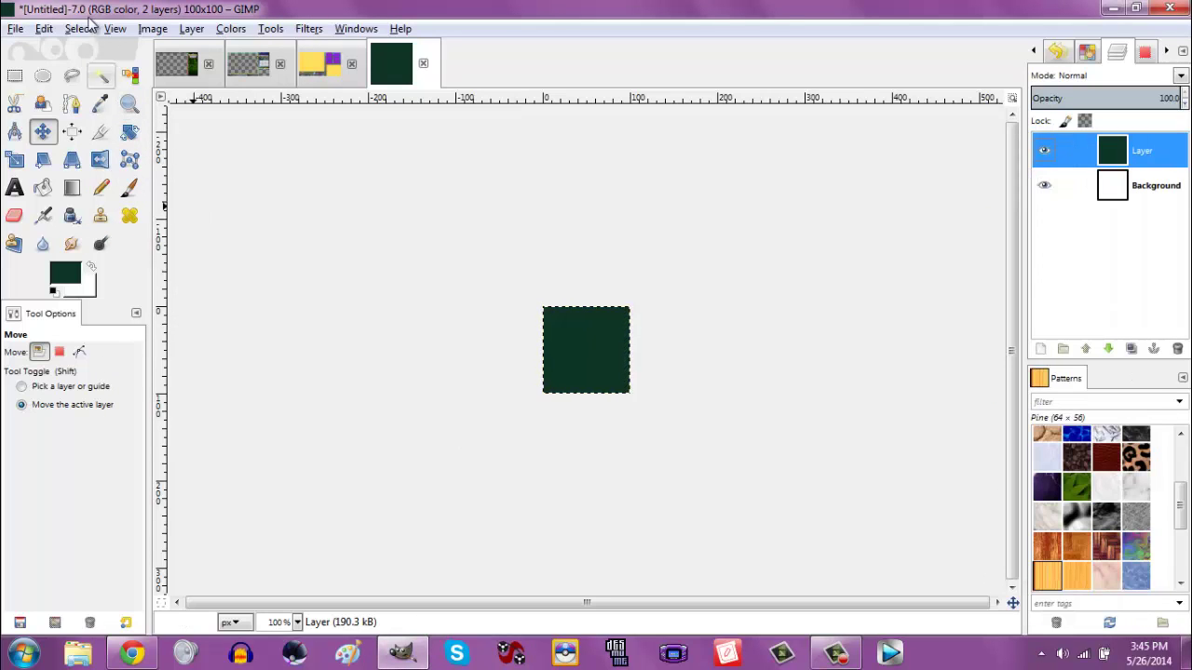
left_click(78, 28)
left_click(102, 235)
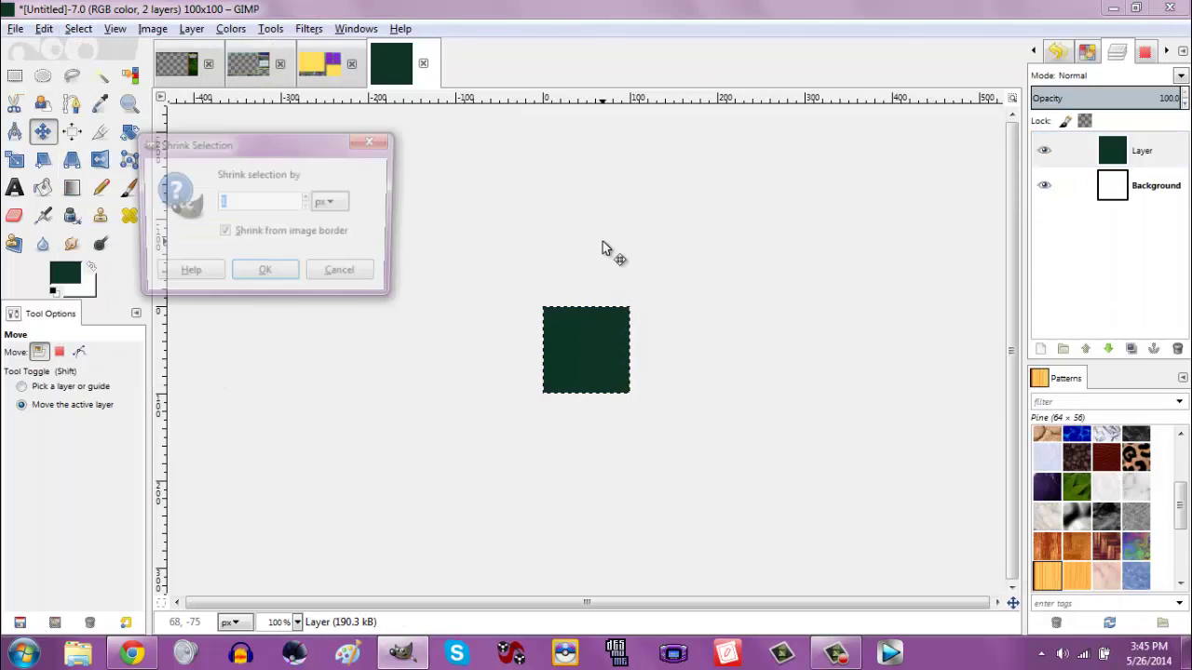
type("5")
key("Return")
key("Delete")
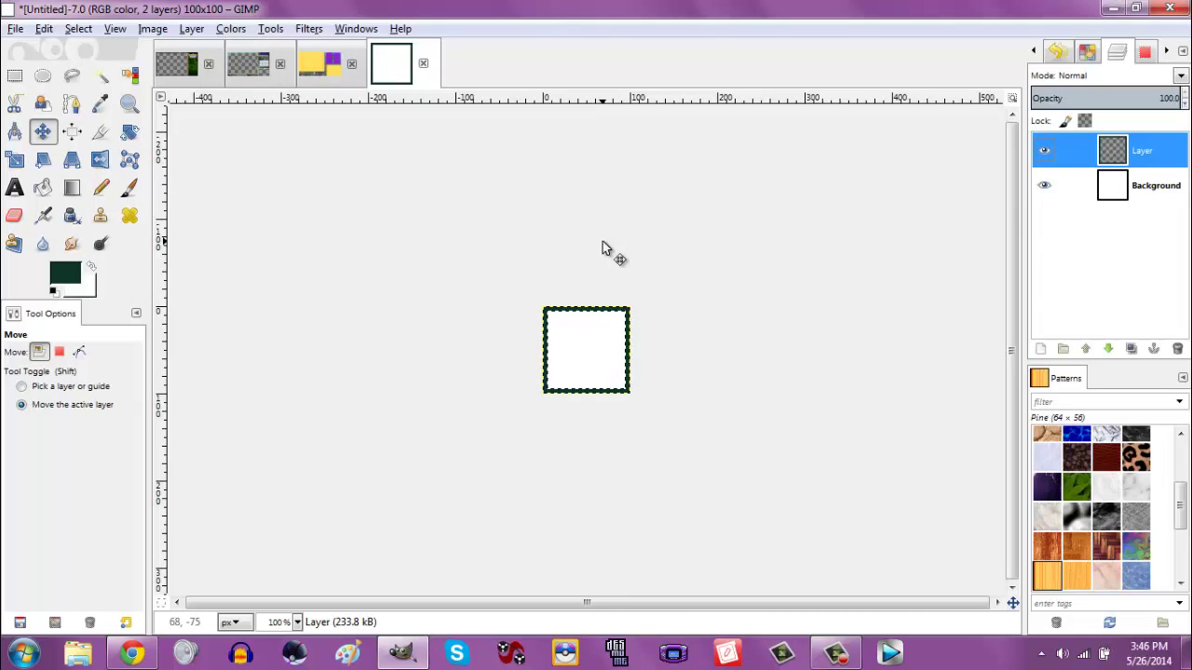
left_click(79, 29)
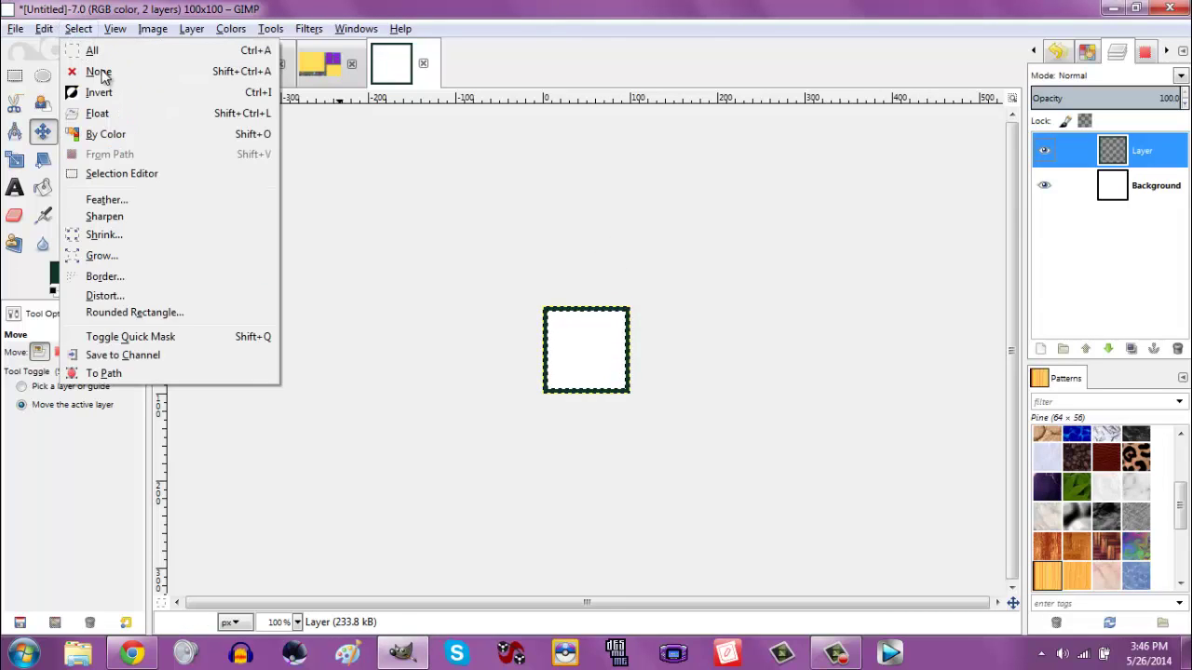
left_click(99, 72)
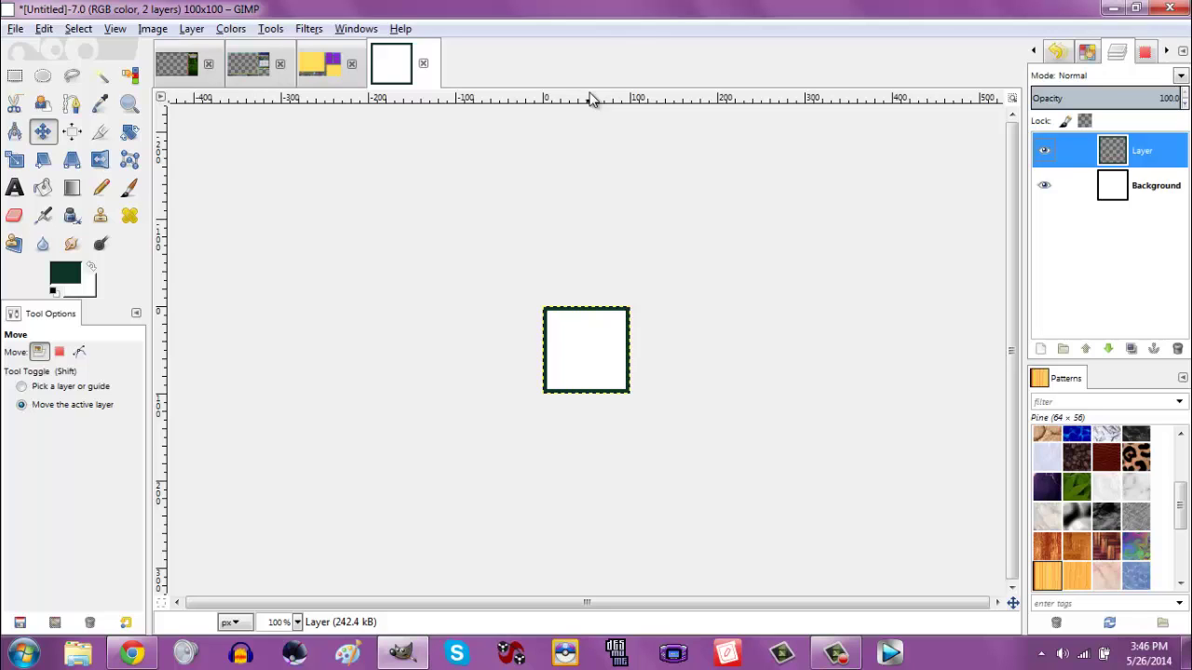
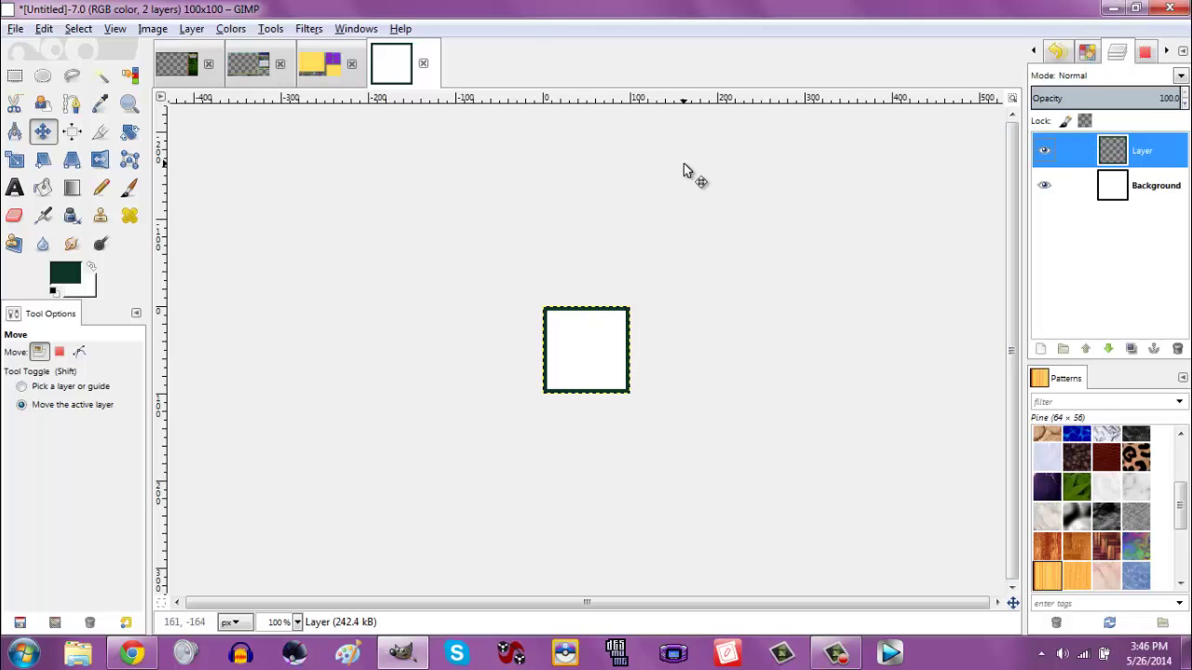
Start exporting the bordered square and create a folder named Example for Video inside Pictures > Layouts.
left_click(16, 29)
left_click(46, 262)
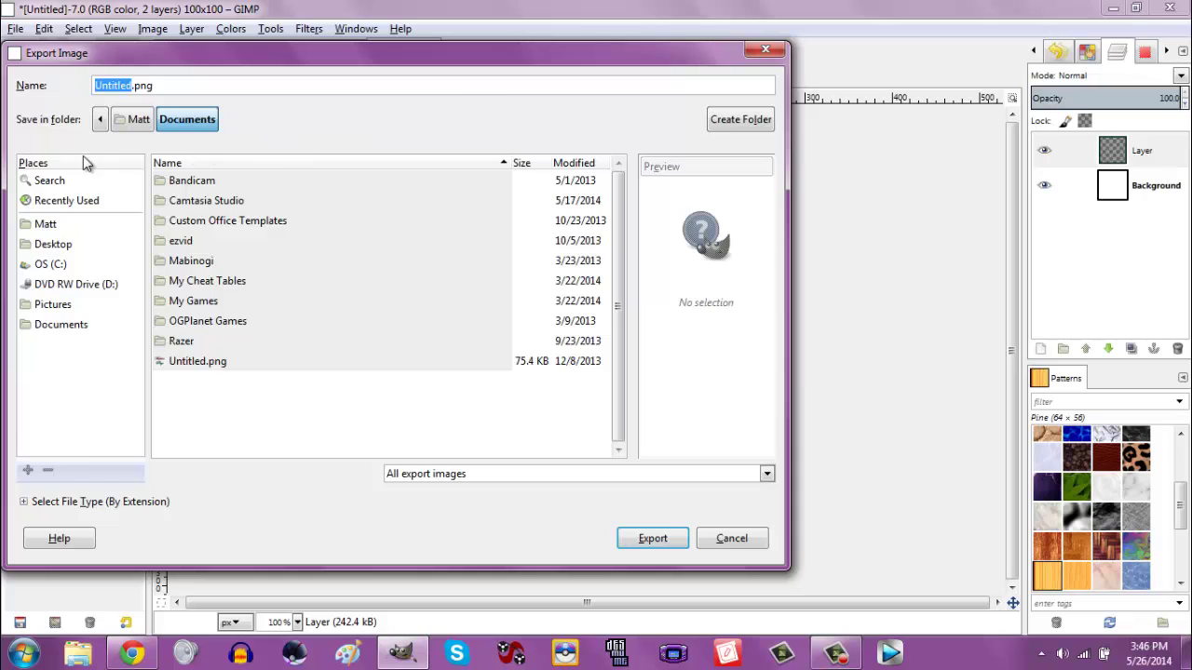
left_click(54, 305)
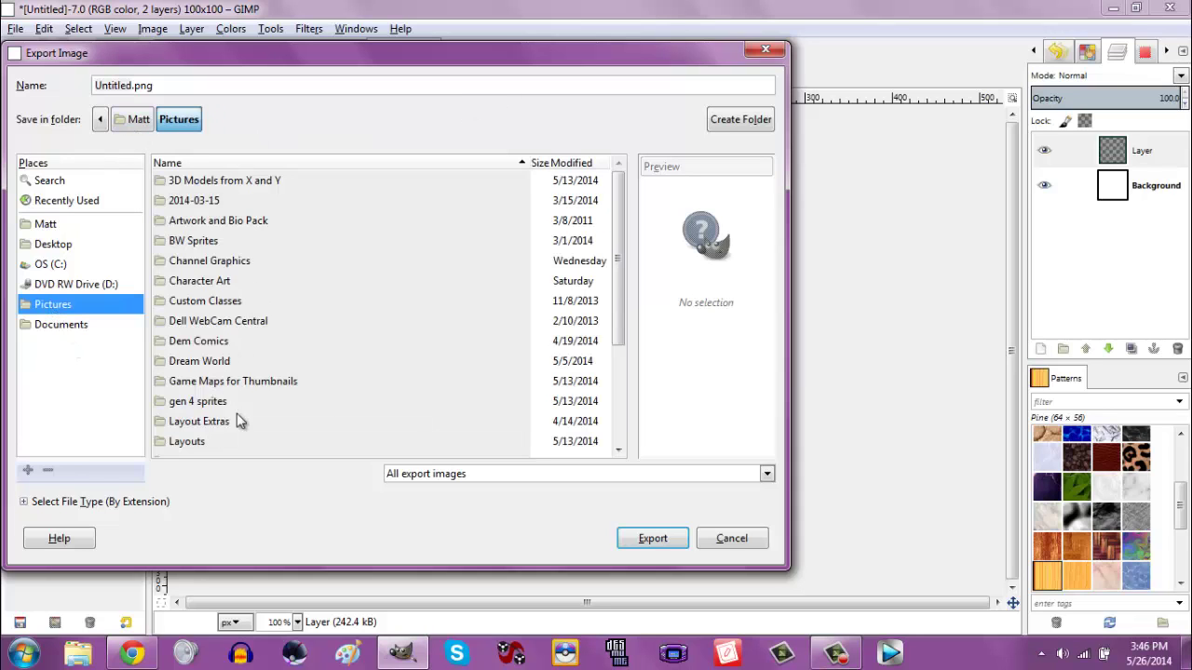
double_click(186, 443)
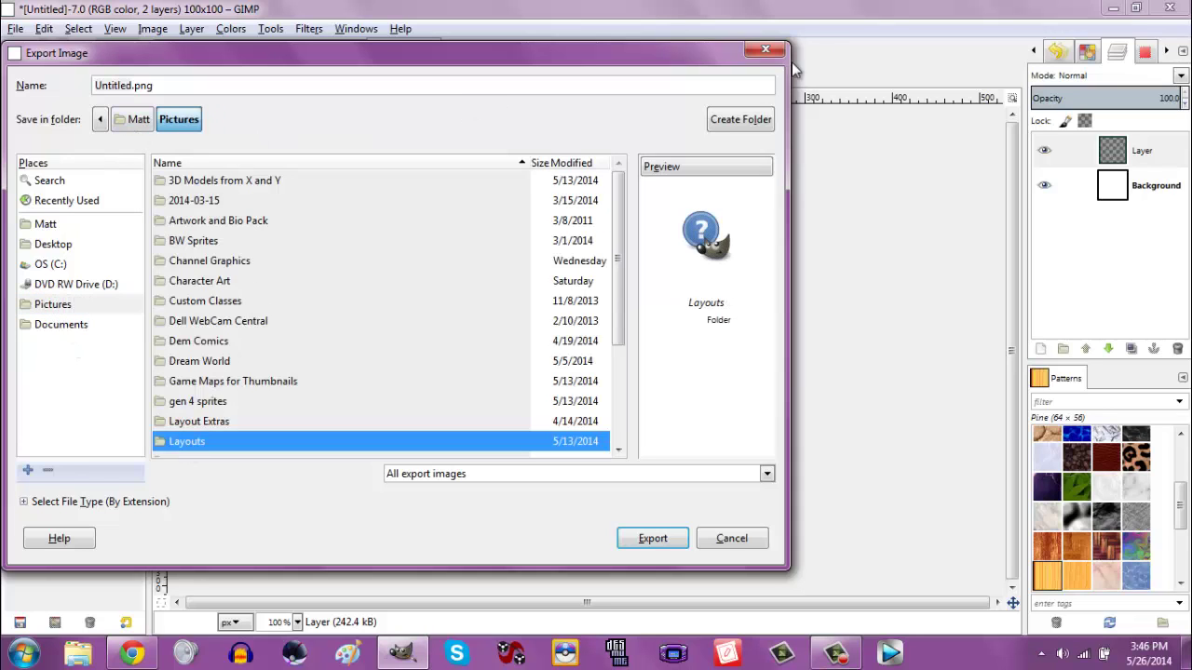
left_click(748, 121)
type("E")
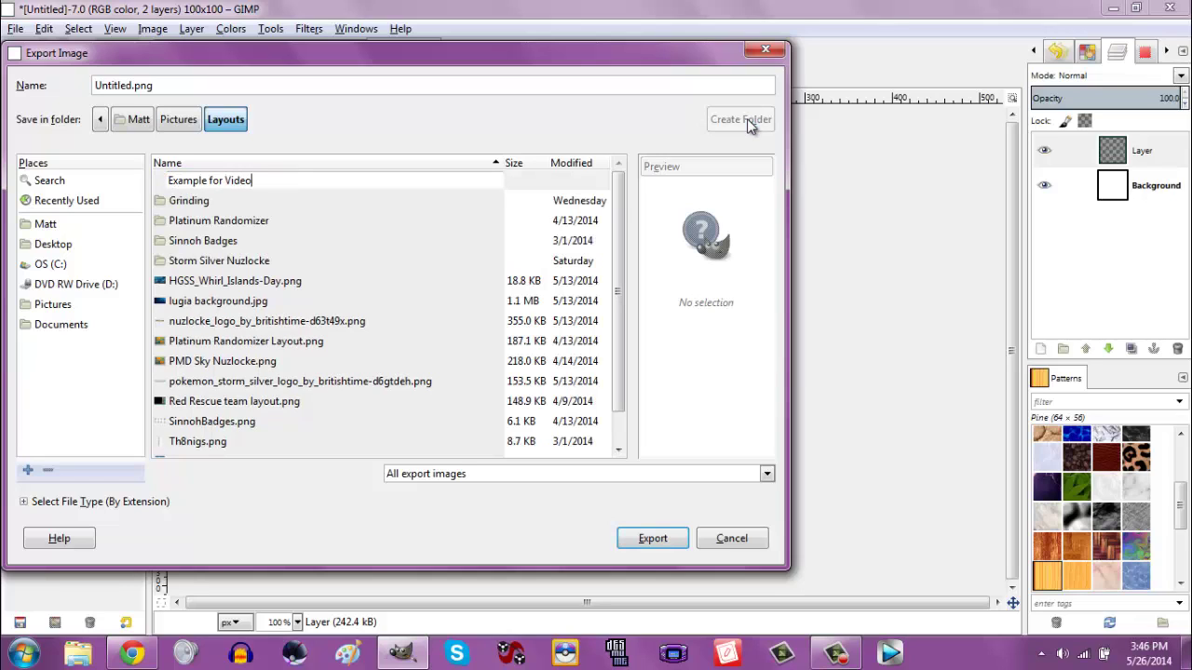
type("xample for Video")
key("Return")
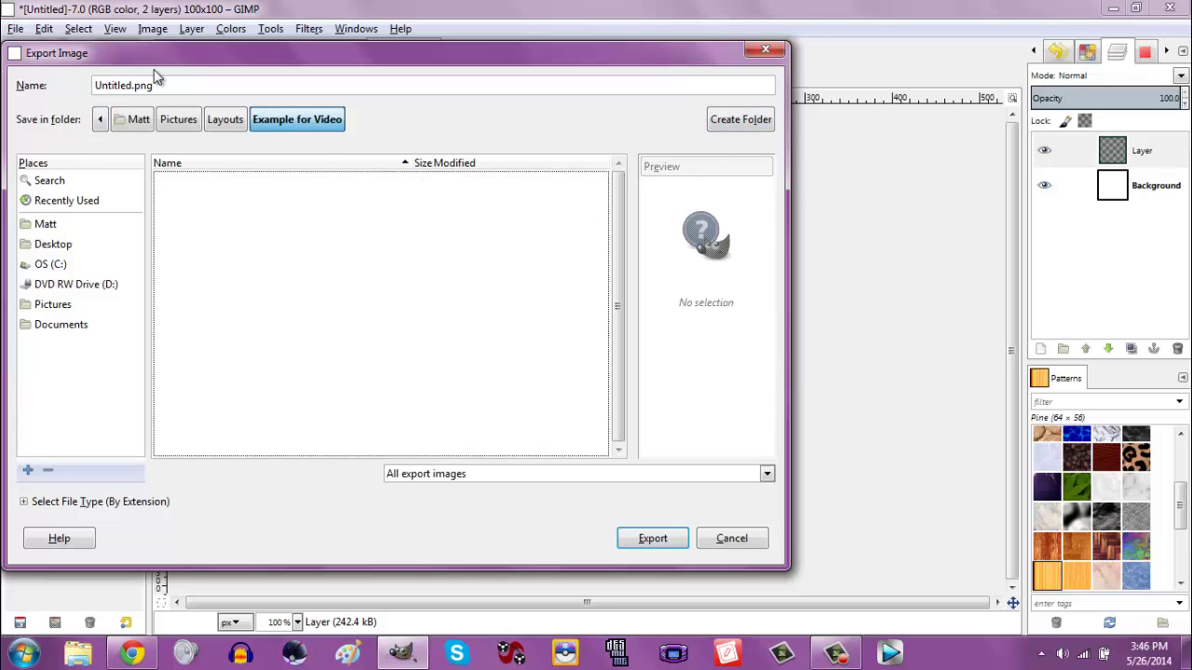
Export the square into the new folder as Pokemon Base.png with the default PNG options.
double_click(130, 83)
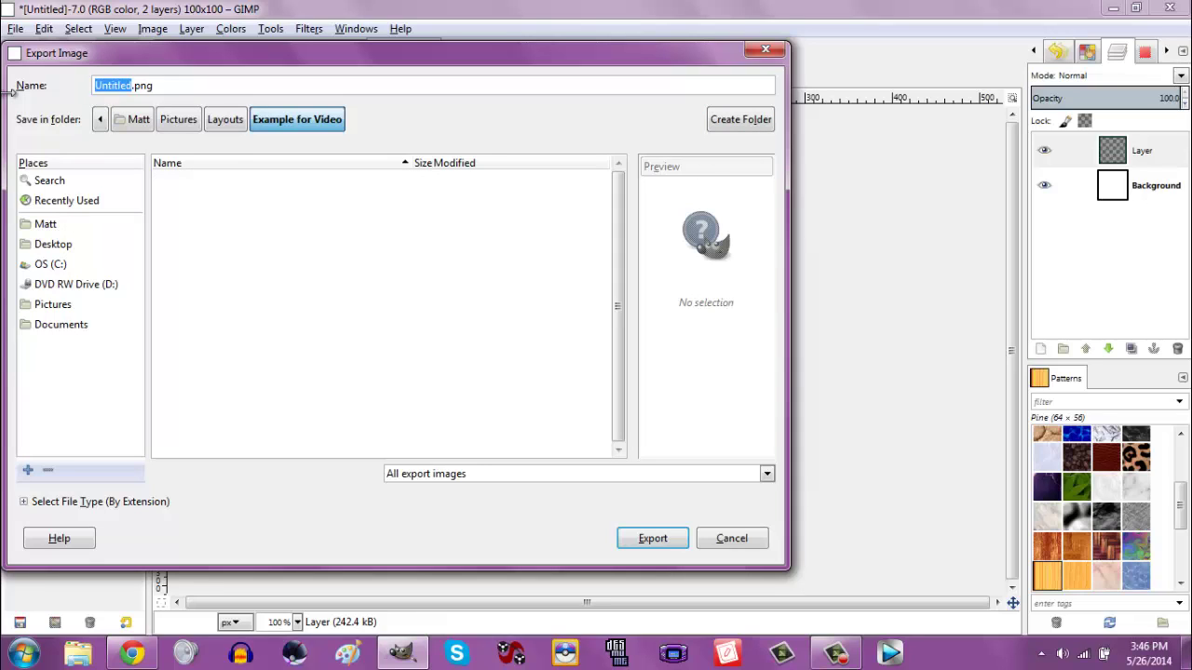
type("Poke")
type("mon Base")
key("Return")
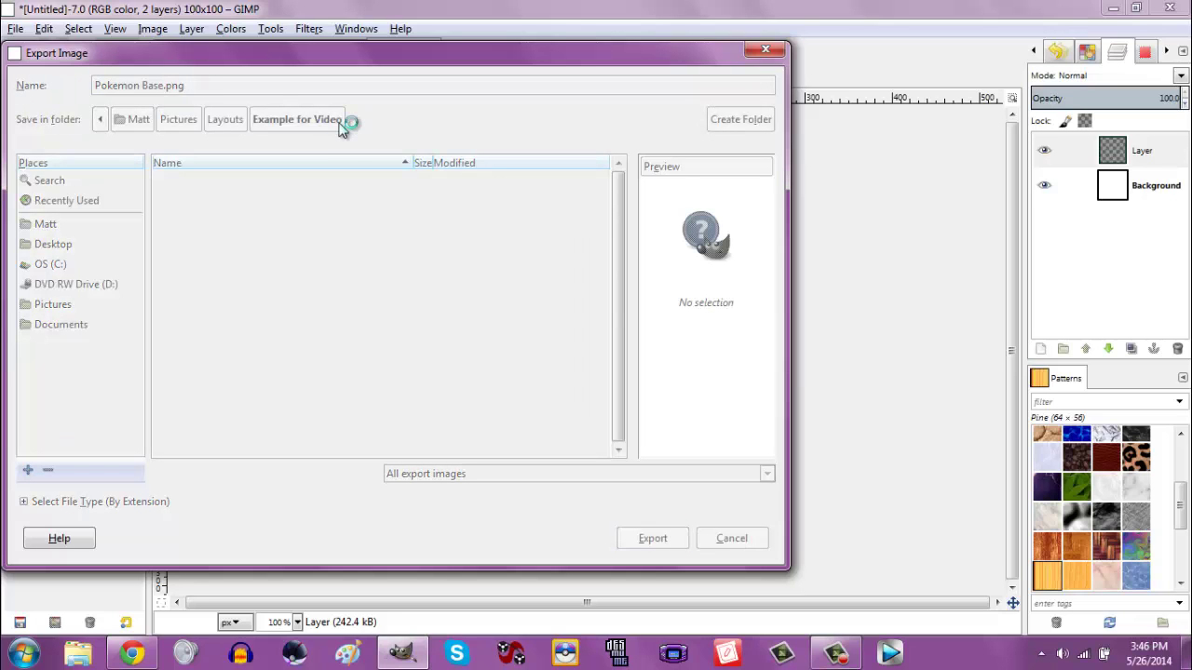
key("Return")
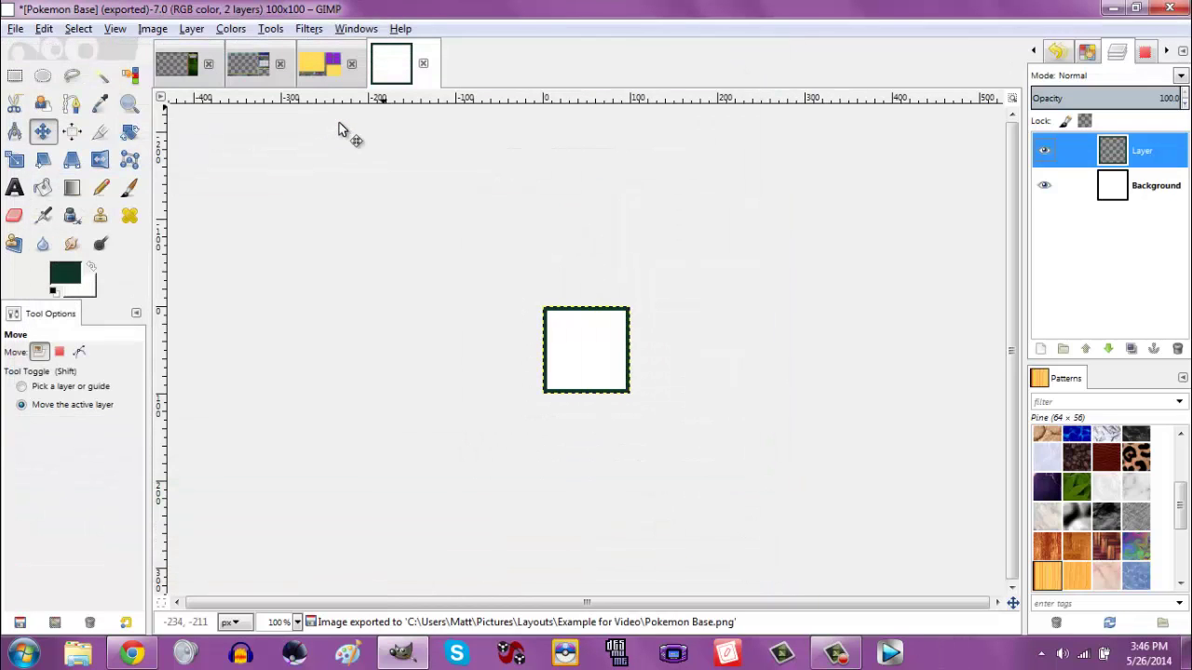
Open Pokemon Base.png from the Example for Video folder in Layouts and compare it with the two-layer original.
left_click(13, 28)
left_click(39, 82)
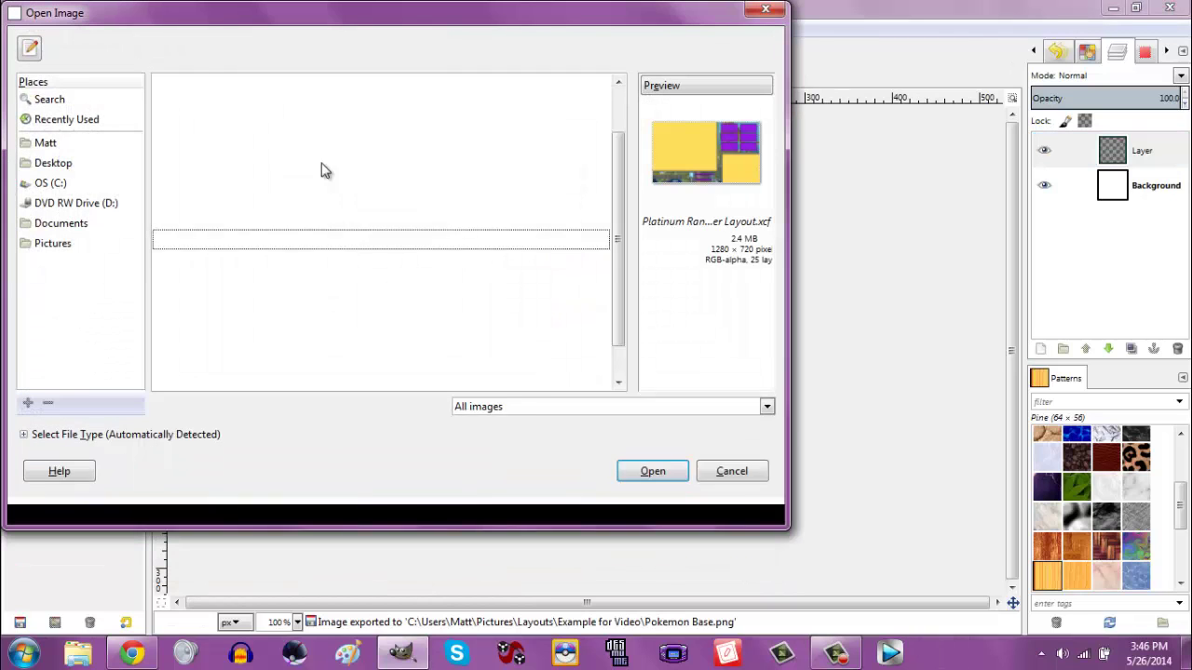
left_click(139, 48)
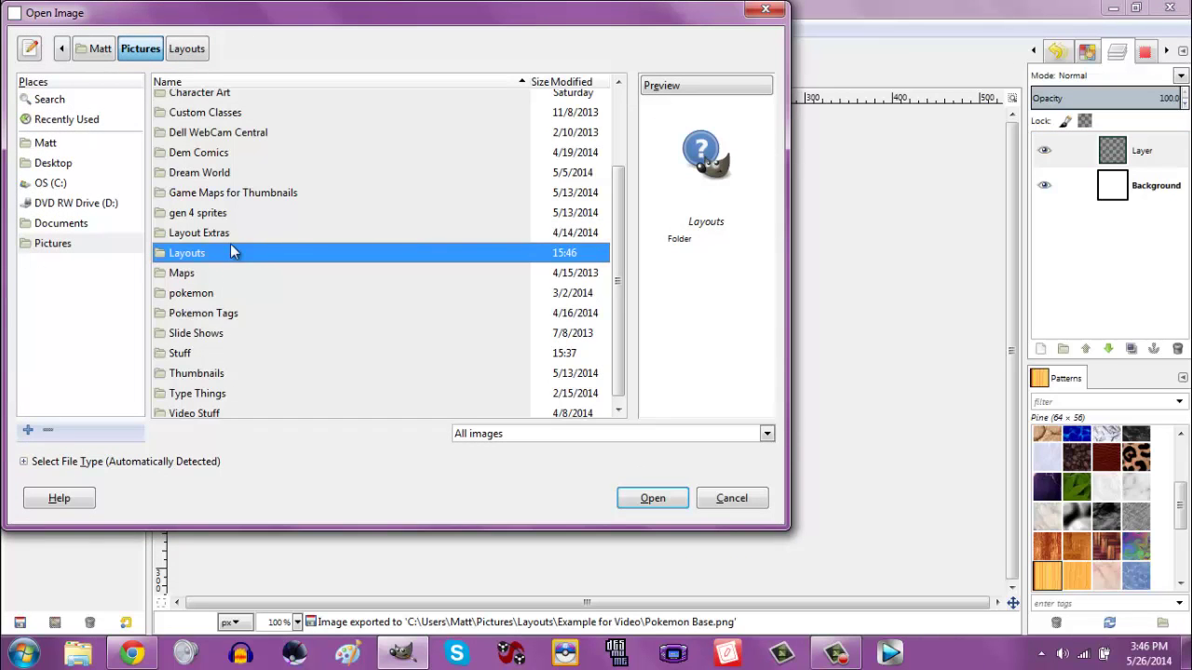
double_click(208, 258)
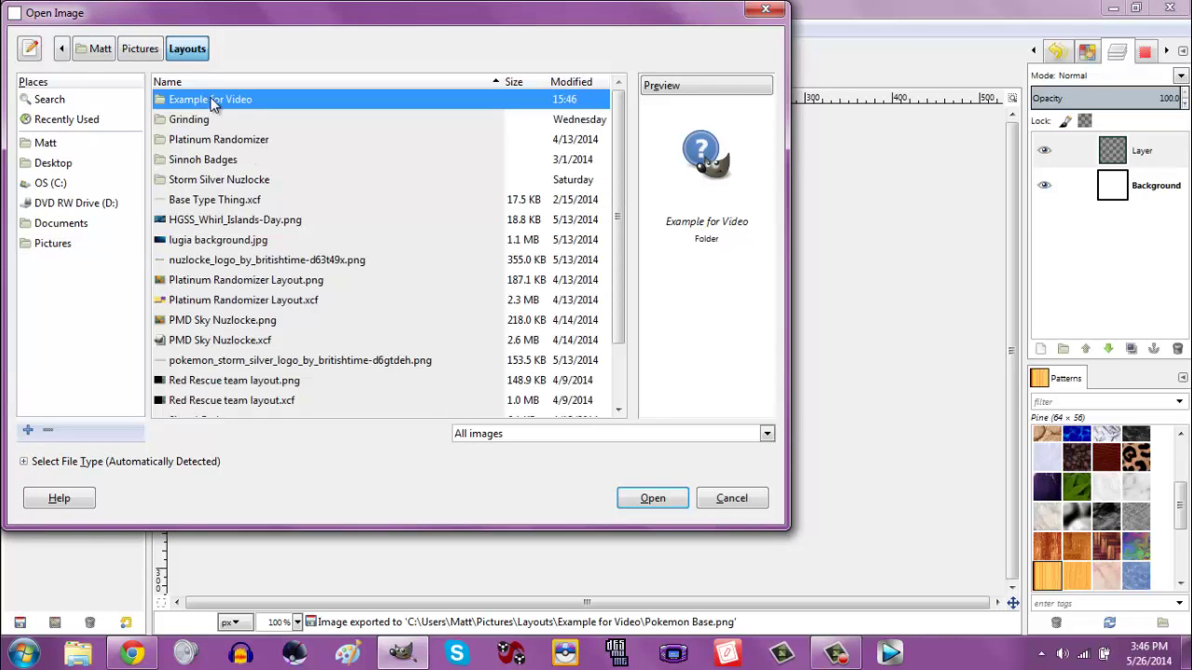
double_click(211, 97)
double_click(215, 100)
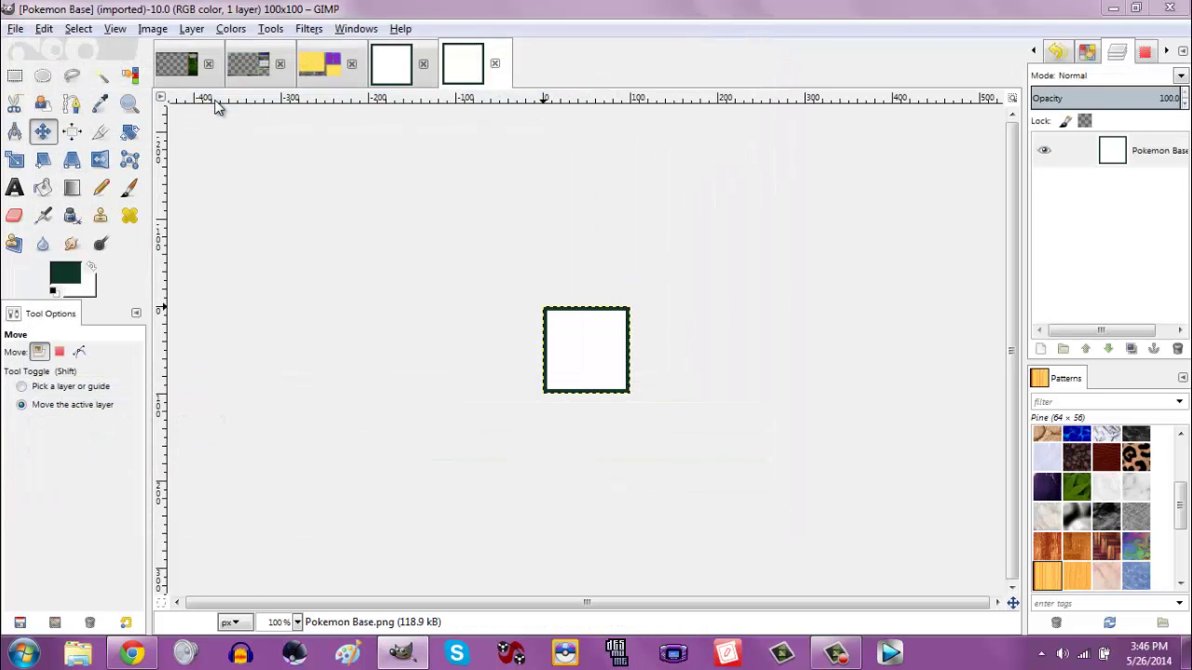
left_click(399, 77)
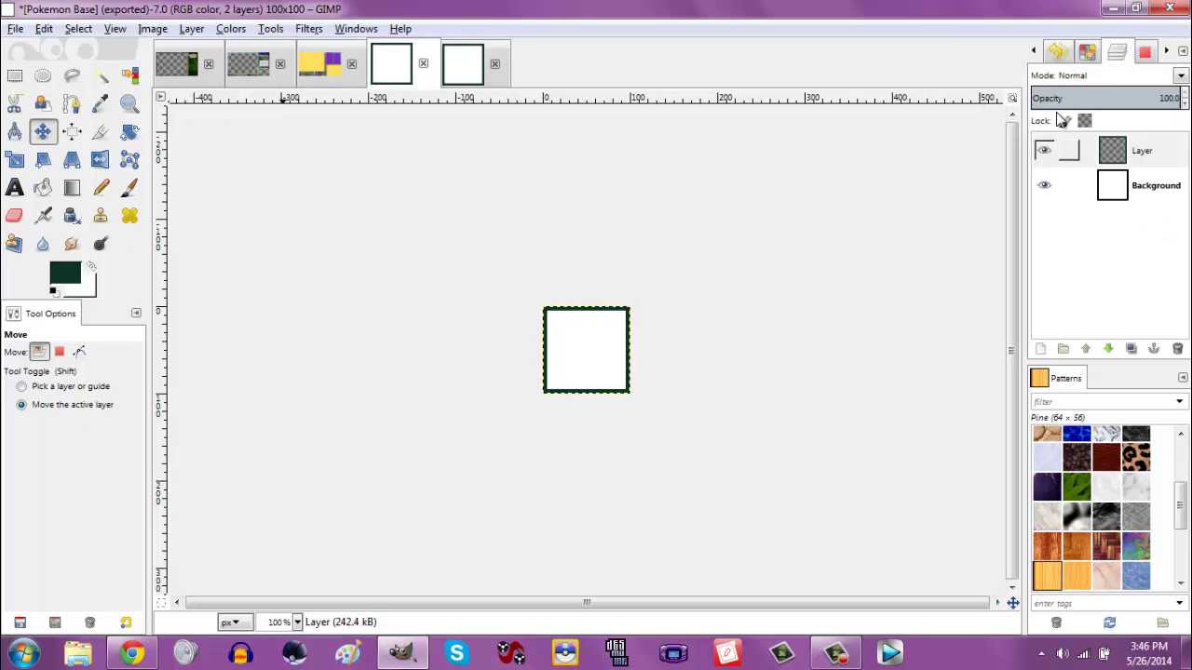
left_click(473, 78)
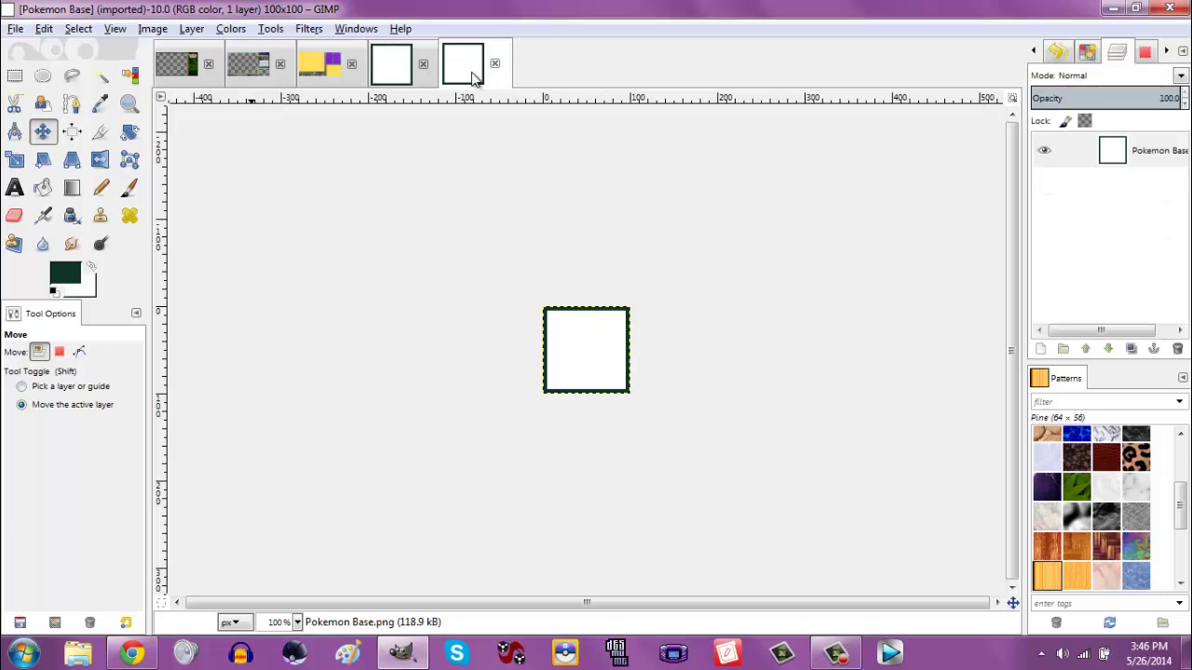
Copy the bordered square from the Pokemon Base image and paste it into the 1280x720 layout as a new layer.
left_click(44, 29)
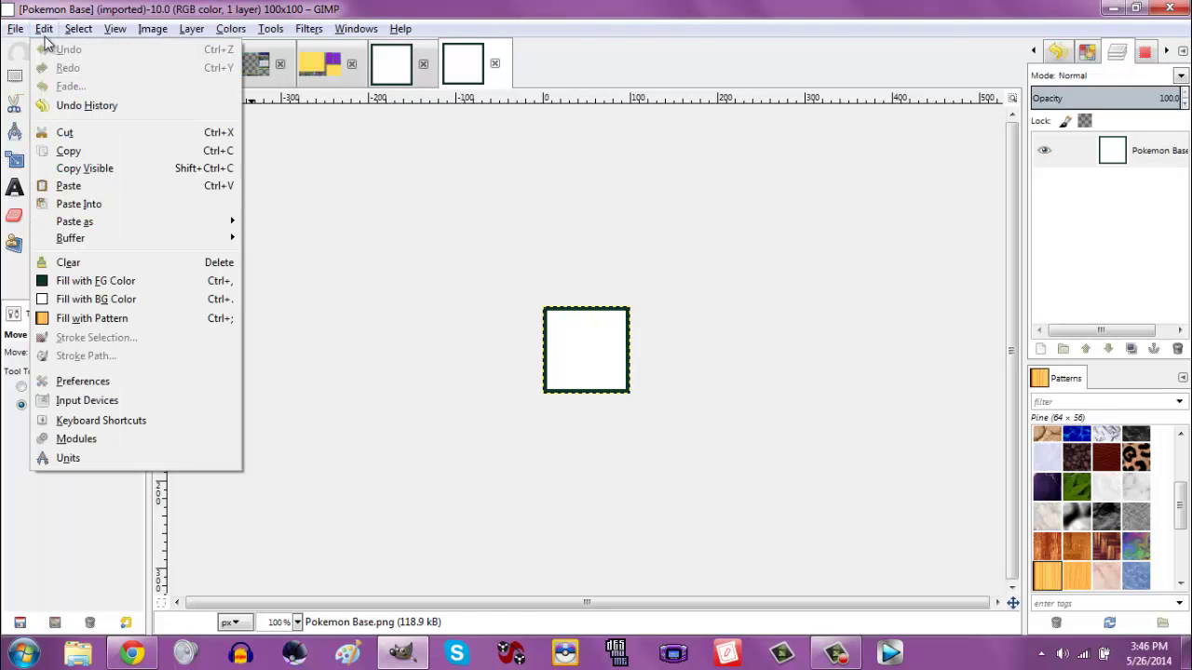
left_click(67, 151)
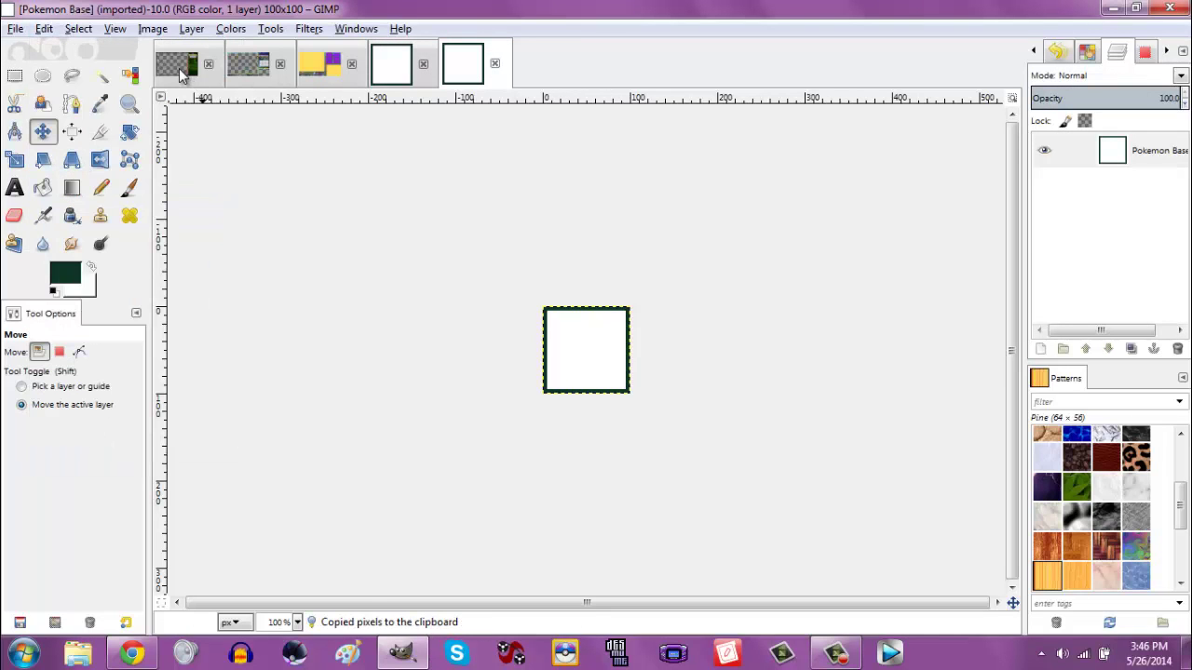
left_click(180, 75)
key("ctrl+v")
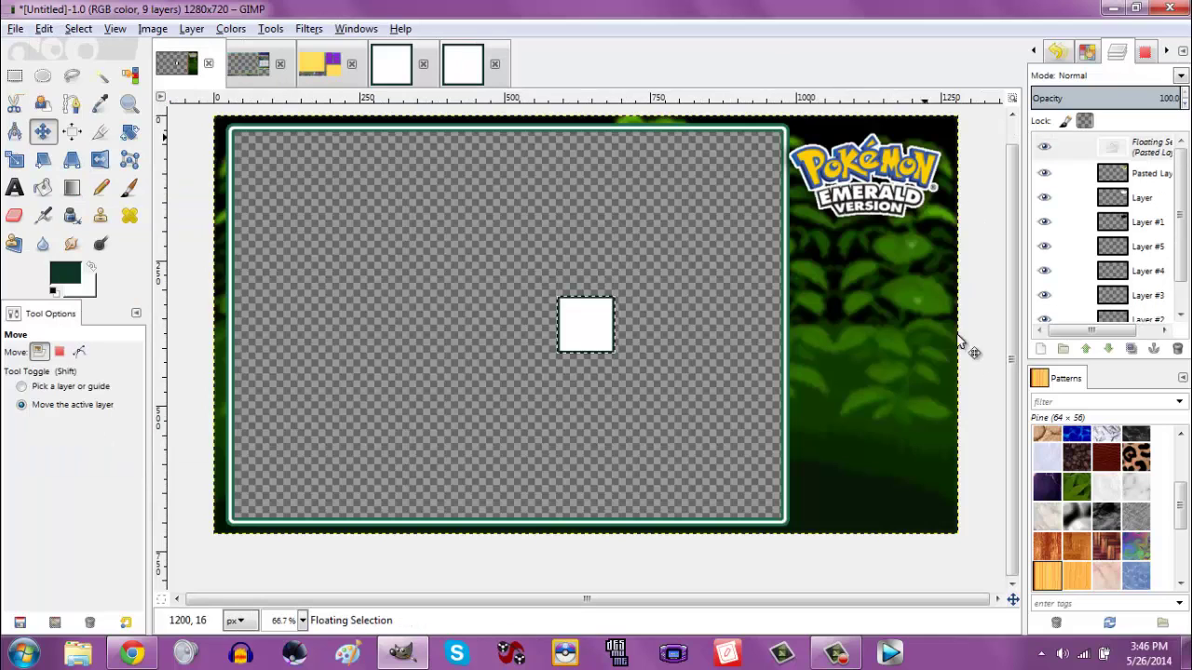
left_click(1040, 348)
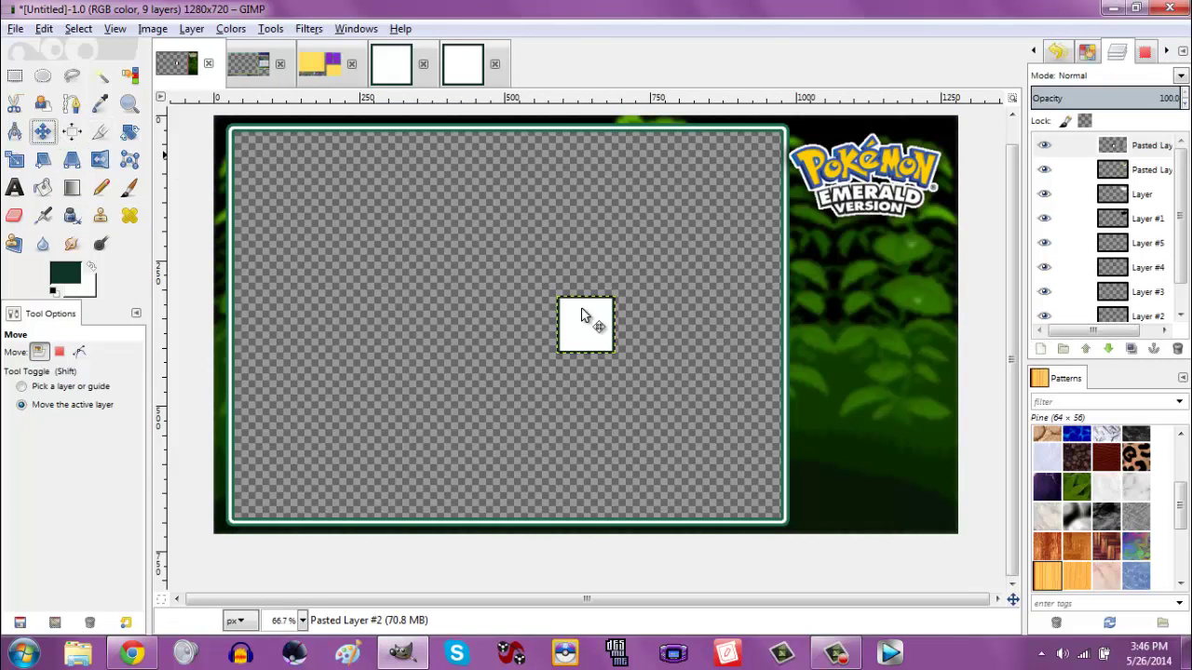
Move the pasted square onto the leafy strip beside the frame, just below the Pokemon Emerald logo.
left_click_drag(590, 335, 815, 339)
left_click_drag(853, 290, 837, 305)
left_click(130, 103)
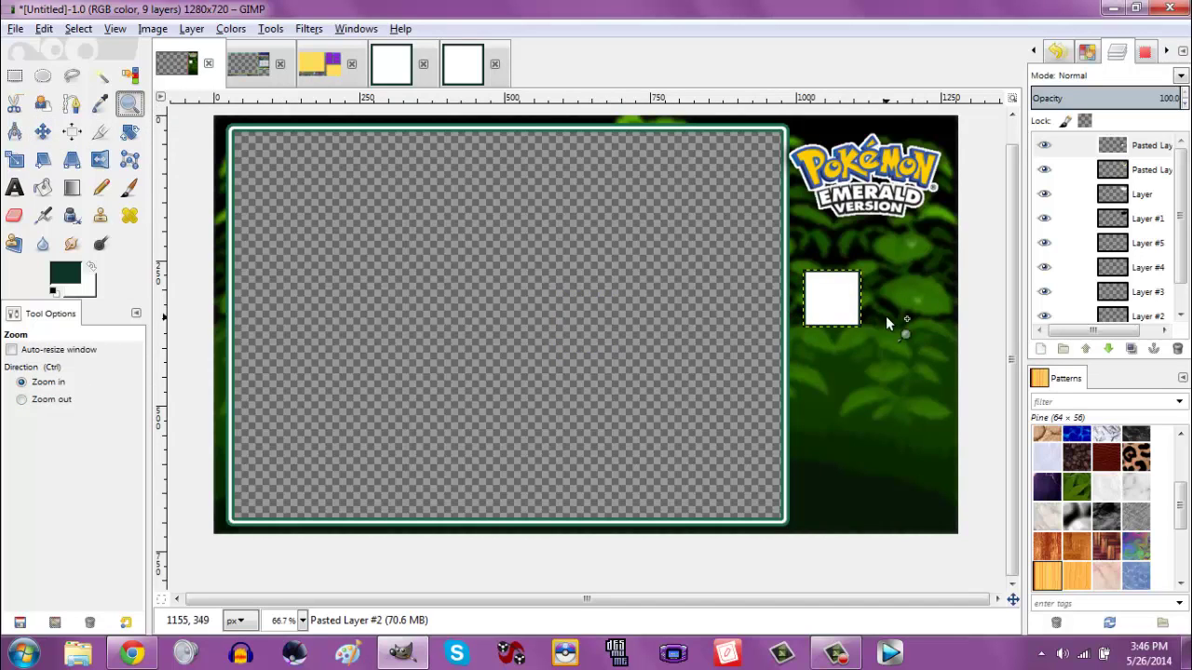
left_click(917, 304)
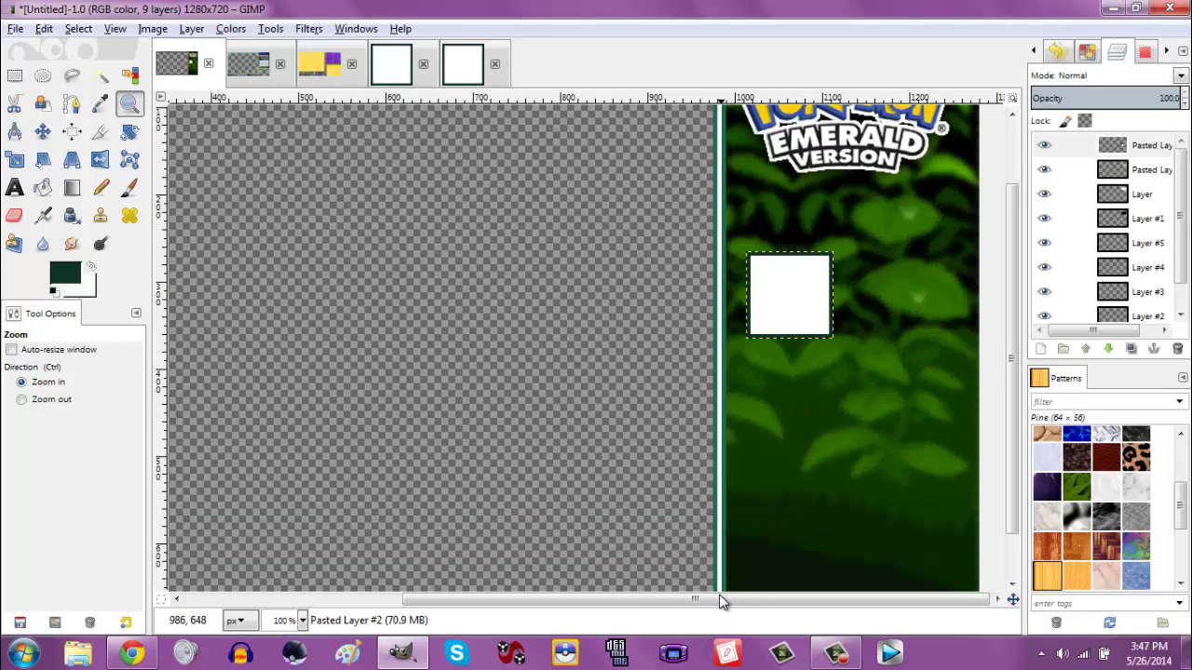
scroll(1015, 437, "down", 2)
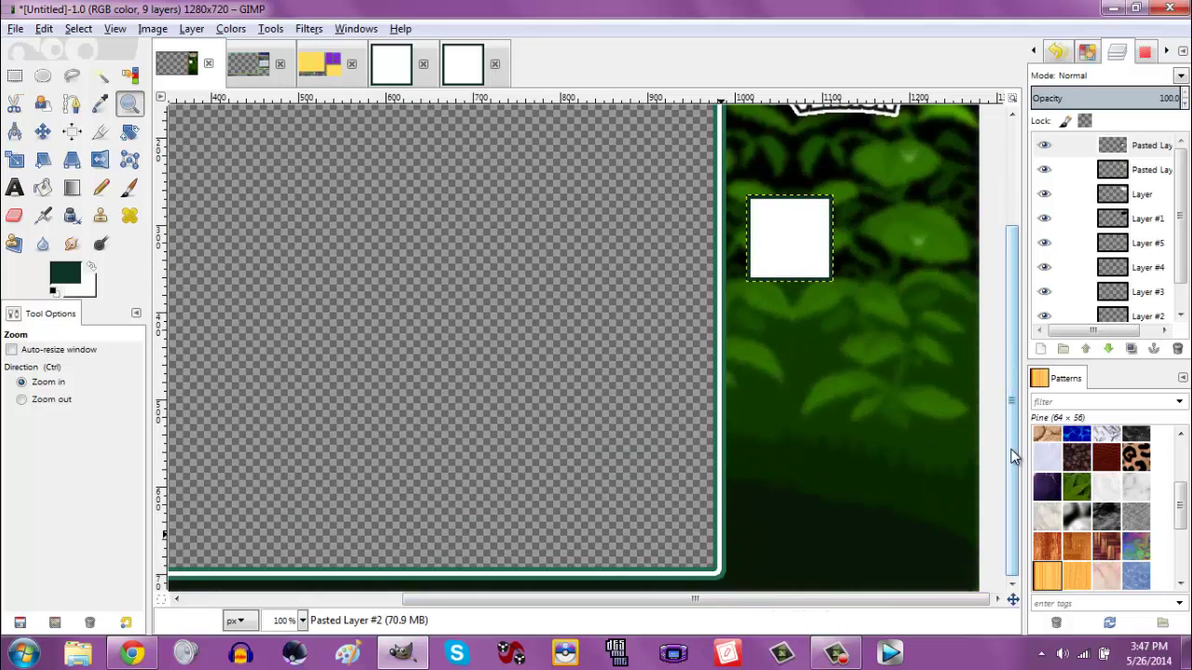
left_click(43, 131)
left_click_drag(789, 263, 789, 235)
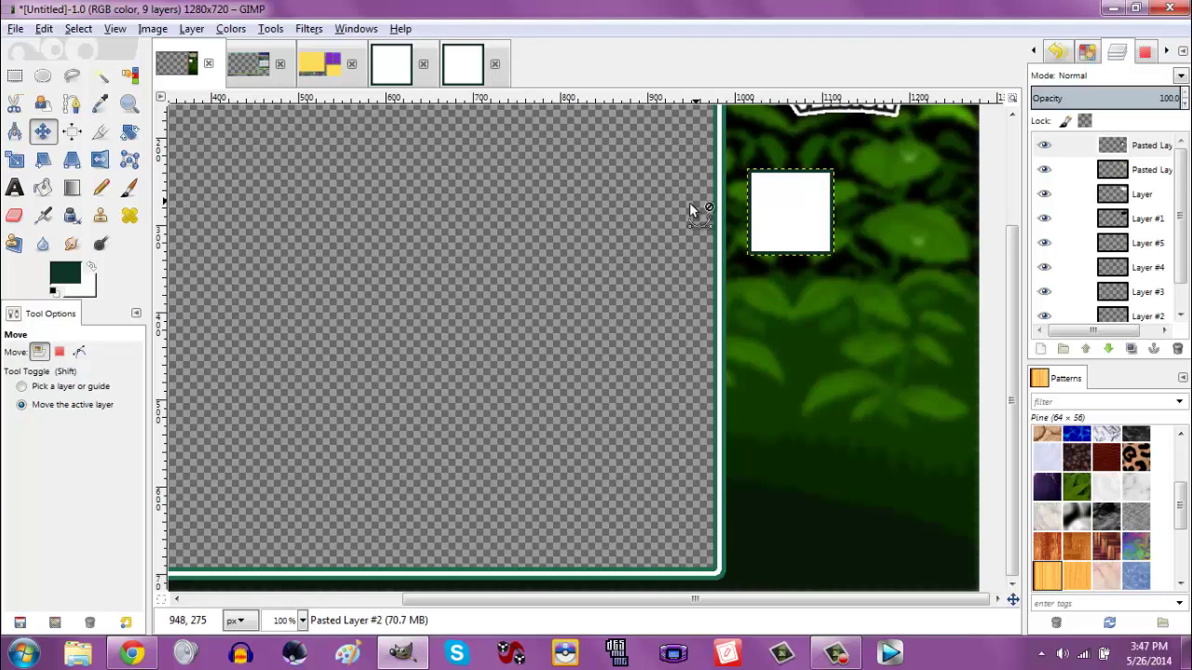
Paste five more copies of the bordered square into the layout, each as its own new layer.
key("ctrl+v")
left_click(1040, 349)
key("ctrl+v")
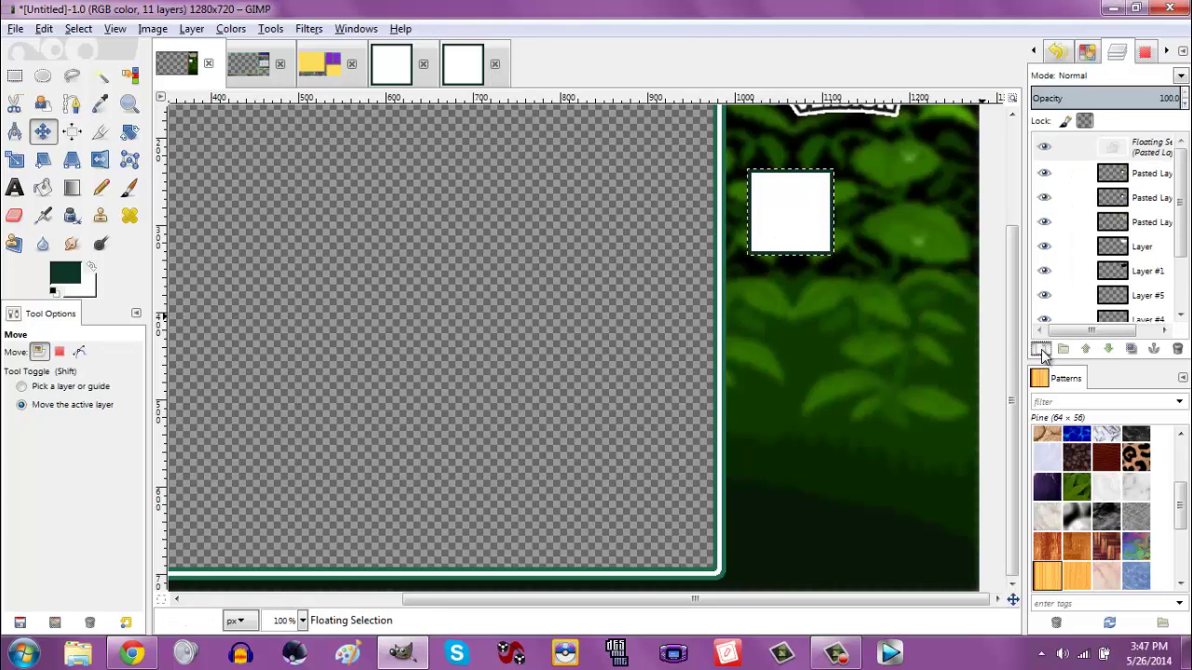
left_click(1040, 349)
key("ctrl+v")
left_click(1040, 349)
key("ctrl+v")
left_click(1040, 349)
key("ctrl+v")
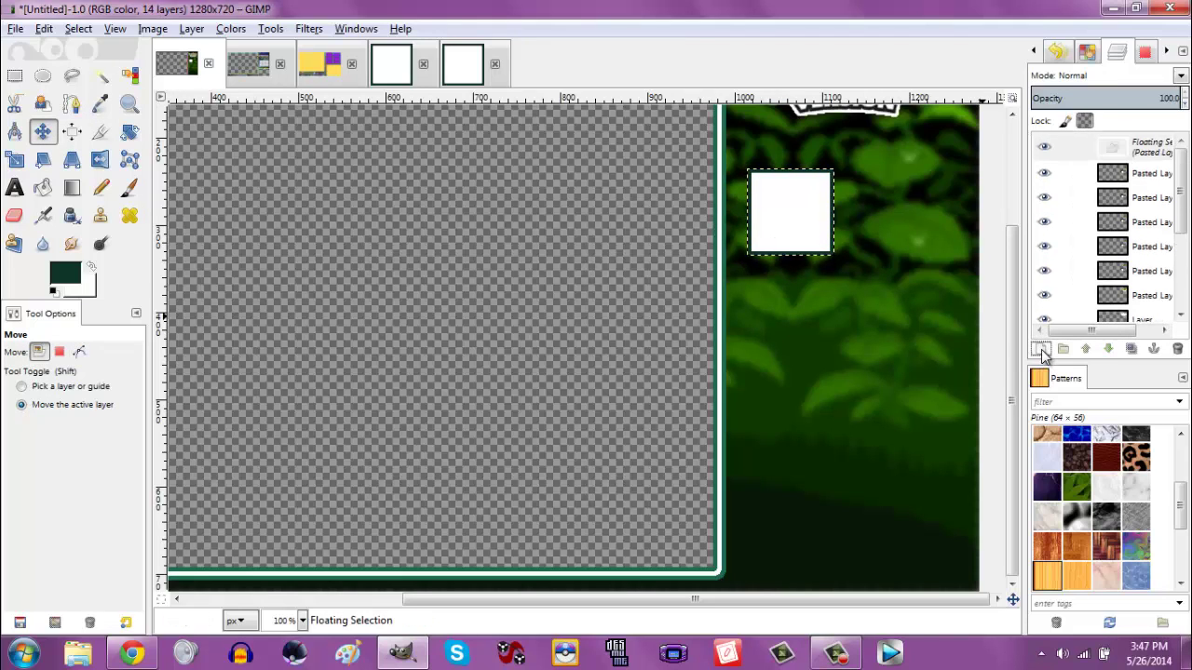
left_click(1040, 349)
Spread the stacked squares into a rough grid of two columns and three rows on the leafy strip below the logo.
left_click_drag(791, 213, 911, 217)
left_click(34, 390)
left_click_drag(827, 217, 867, 298)
left_click(790, 212)
left_click_drag(795, 451, 798, 477)
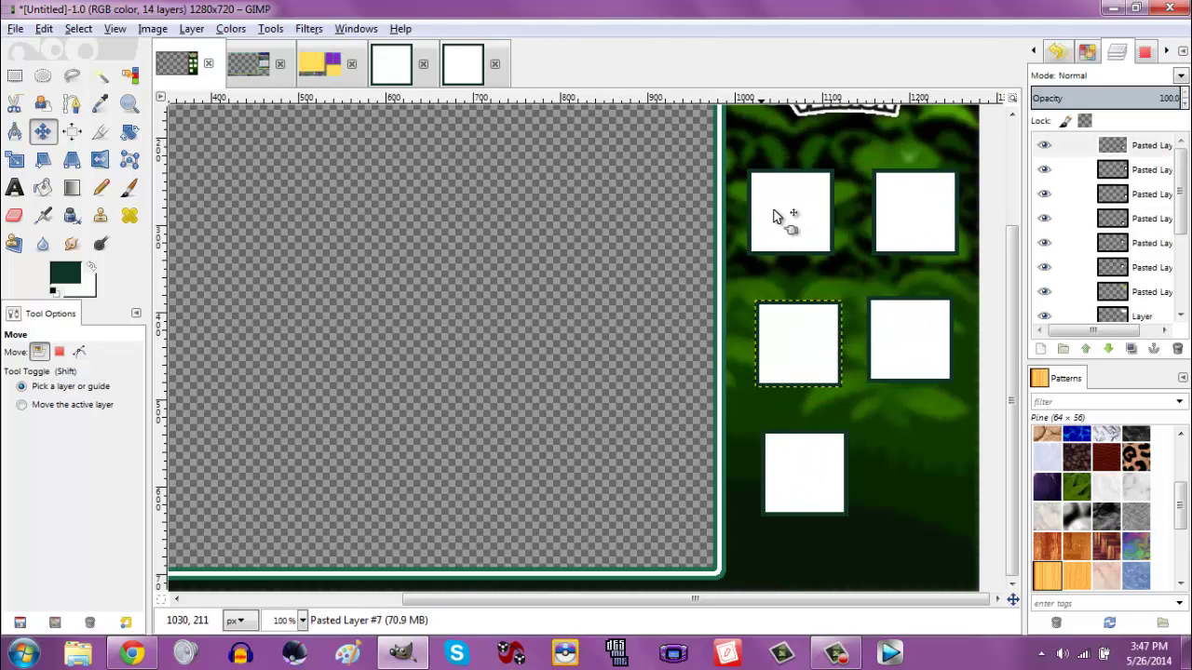
left_click_drag(769, 208, 895, 489)
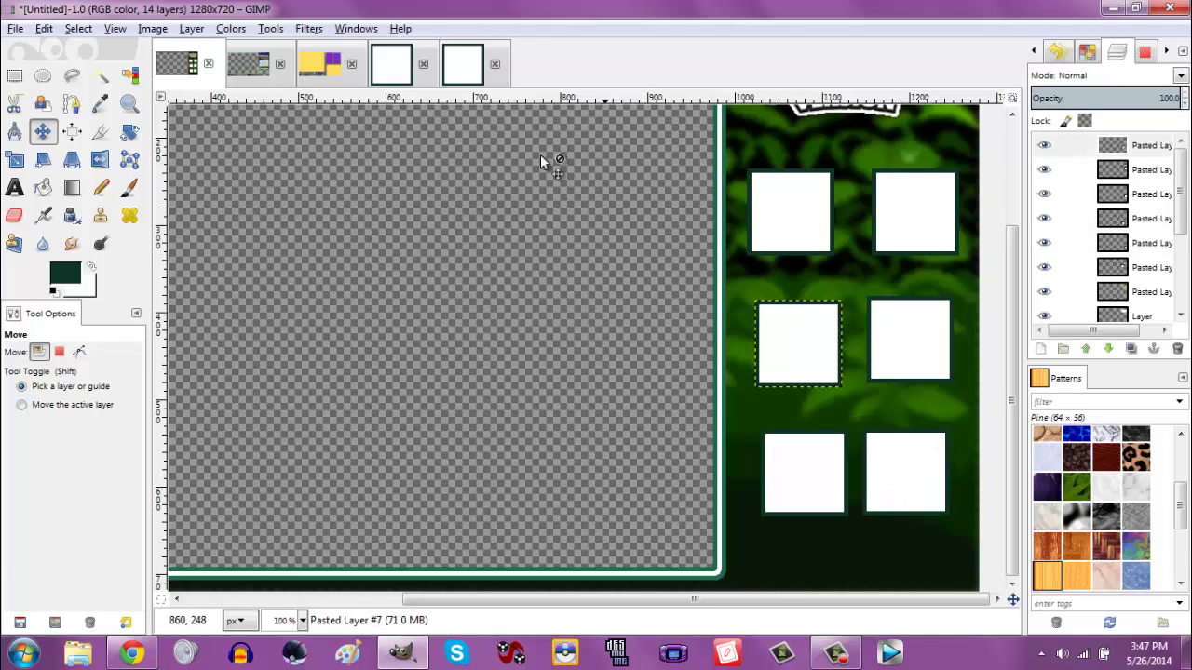
Move the right square of the first row flush against the left square, with their upper edges aligned.
left_click(129, 103)
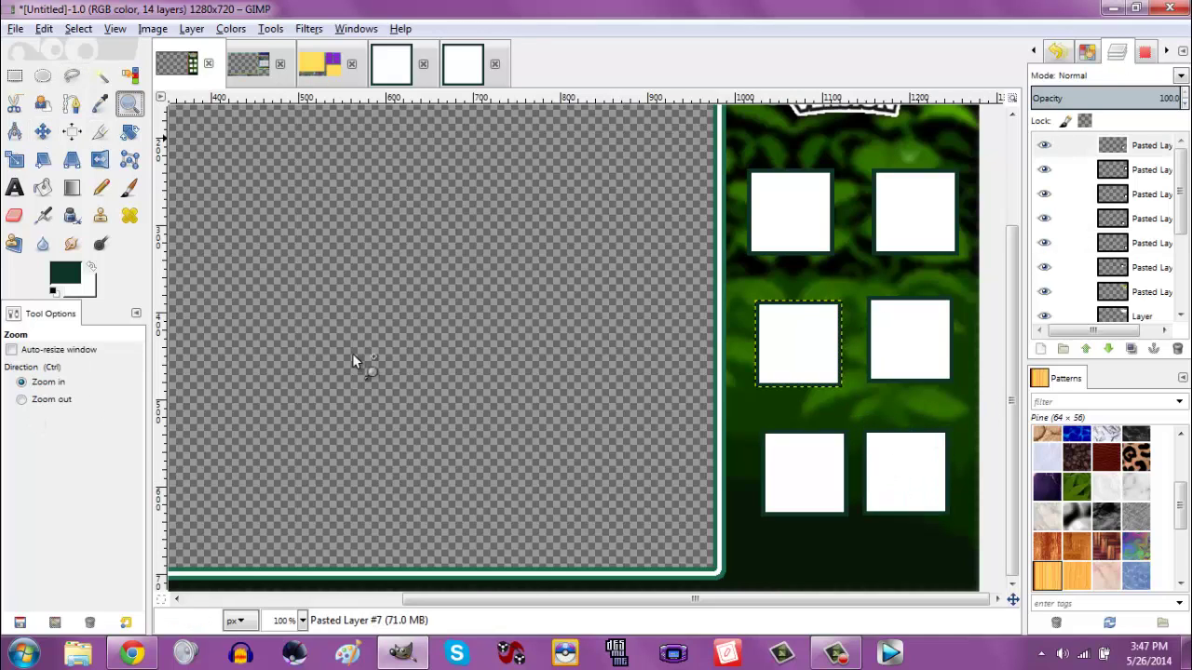
left_click(948, 320)
double_click(948, 322)
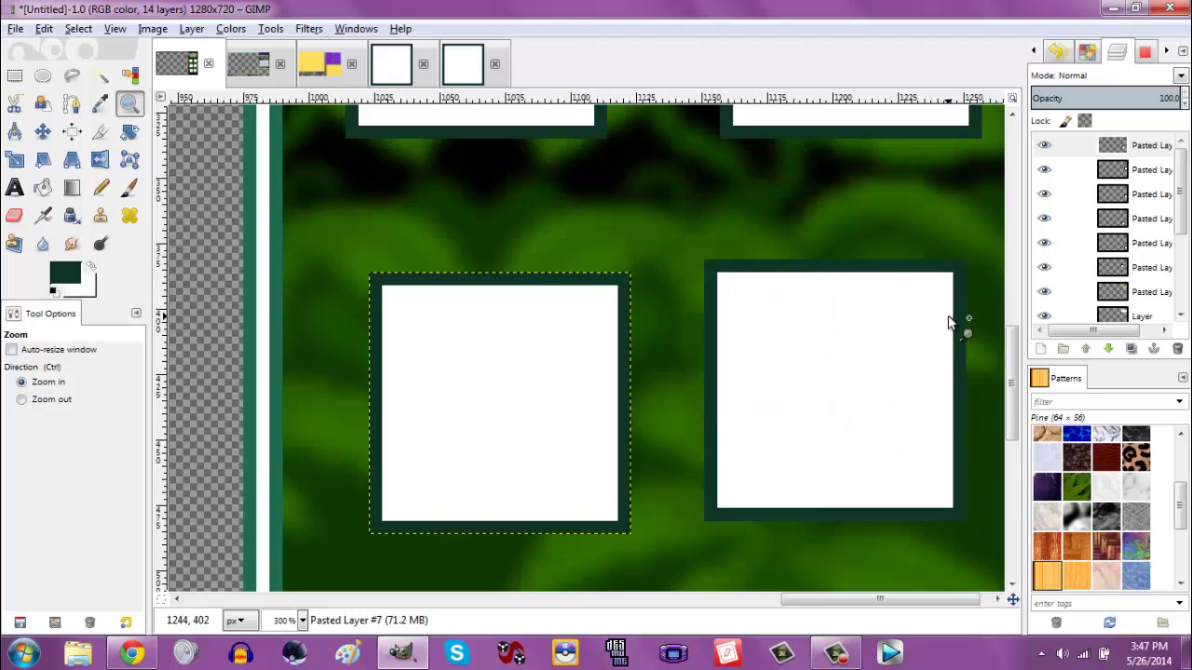
left_click(949, 320)
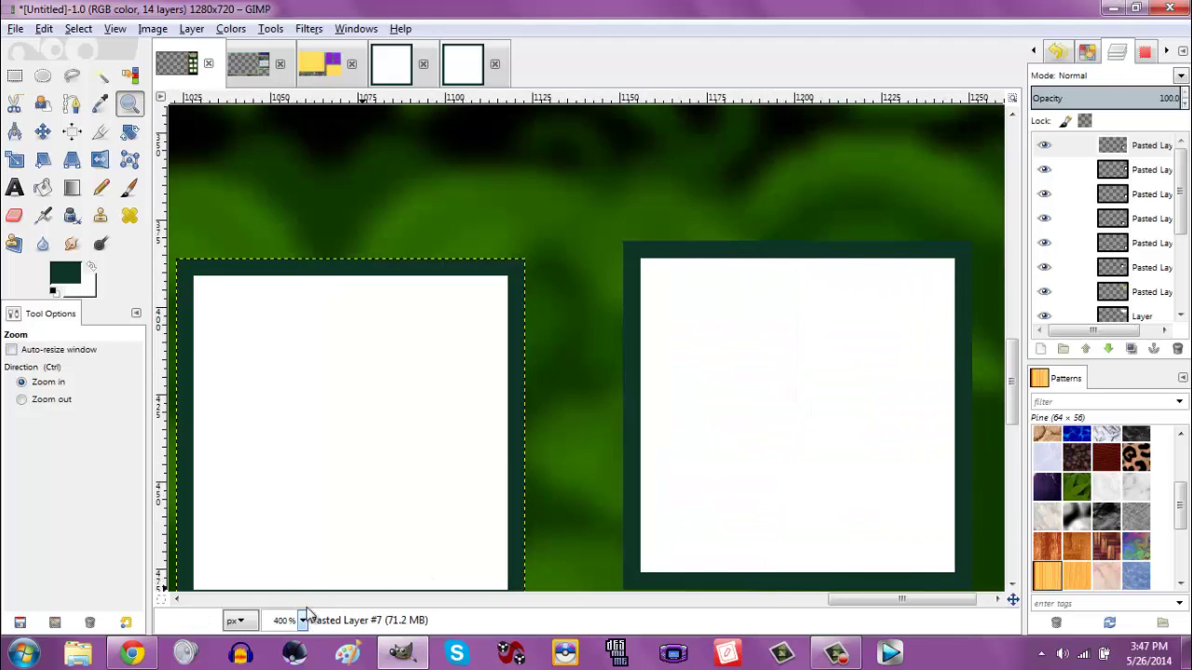
left_click(302, 620)
left_click(311, 439)
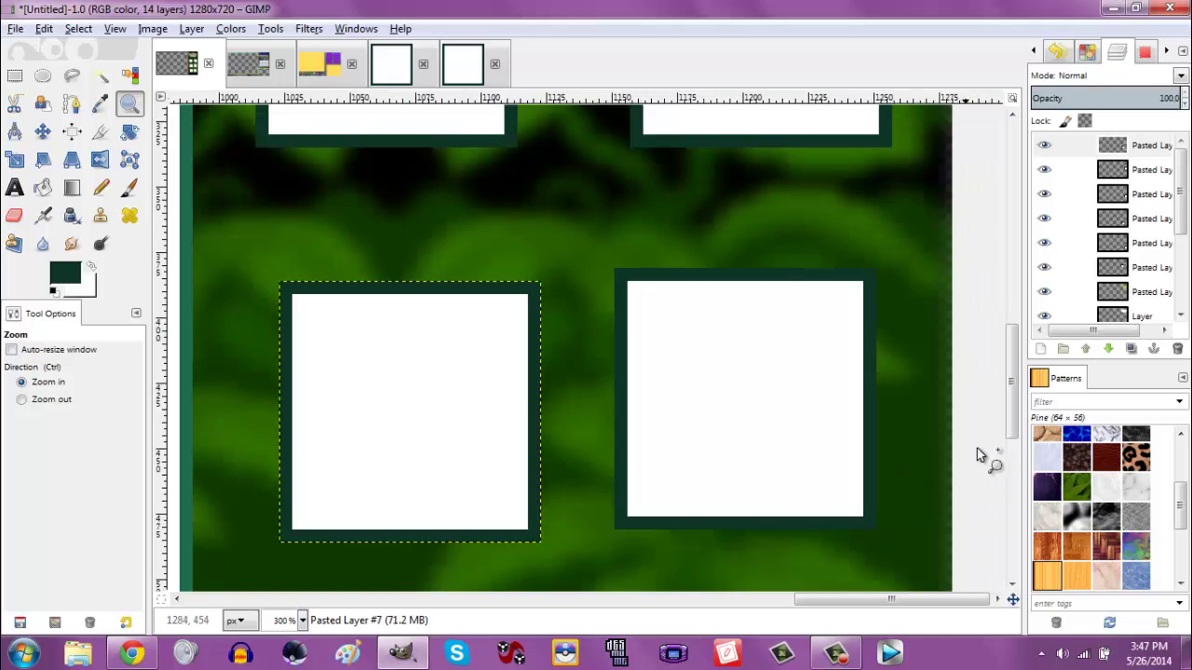
left_click_drag(1010, 399, 991, 299)
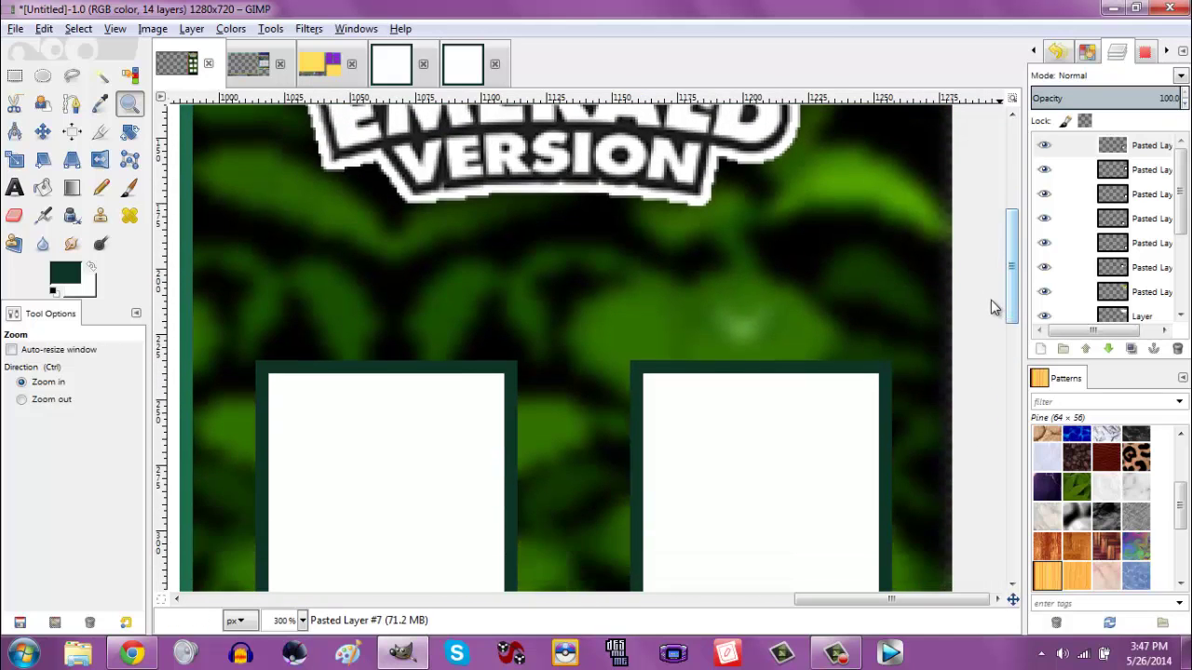
left_click(42, 131)
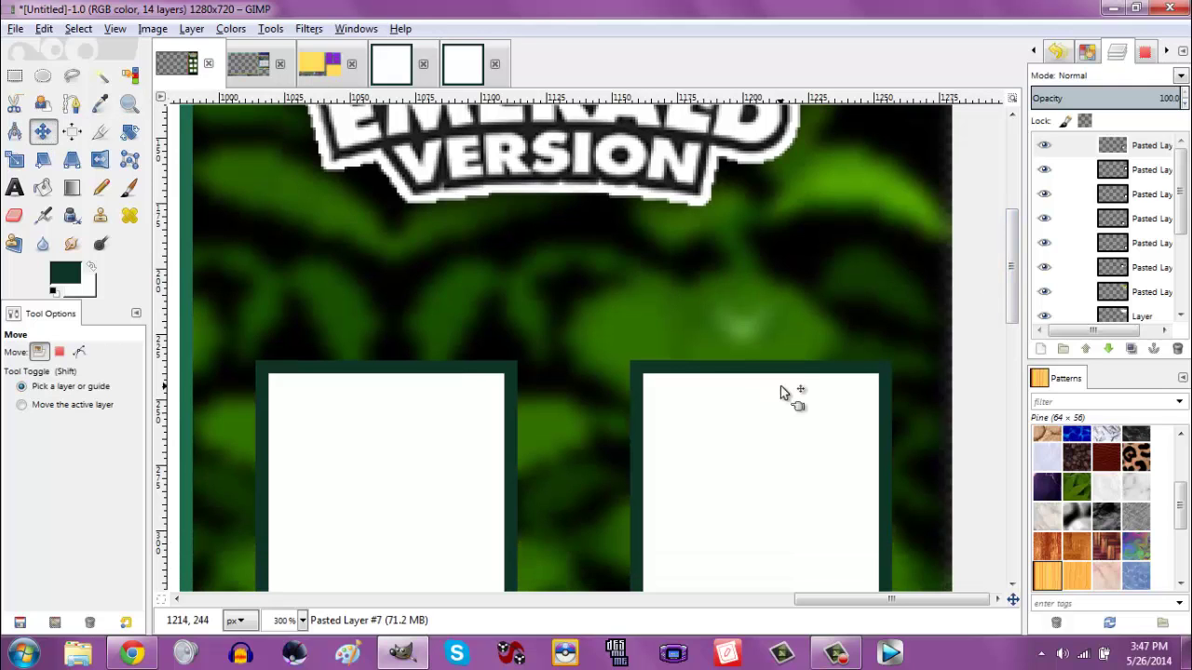
left_click_drag(780, 385, 668, 389)
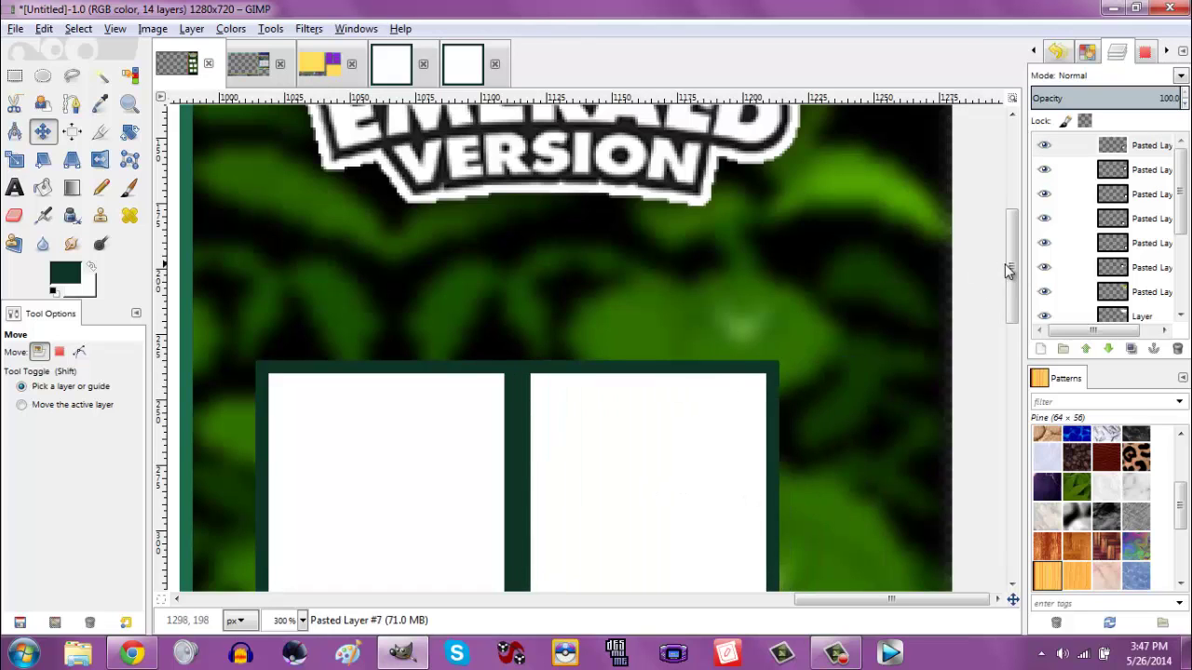
Make the first row's right square the active layer and nudge it 20 px to the right to leave a gap.
left_click_drag(1008, 270, 1010, 307)
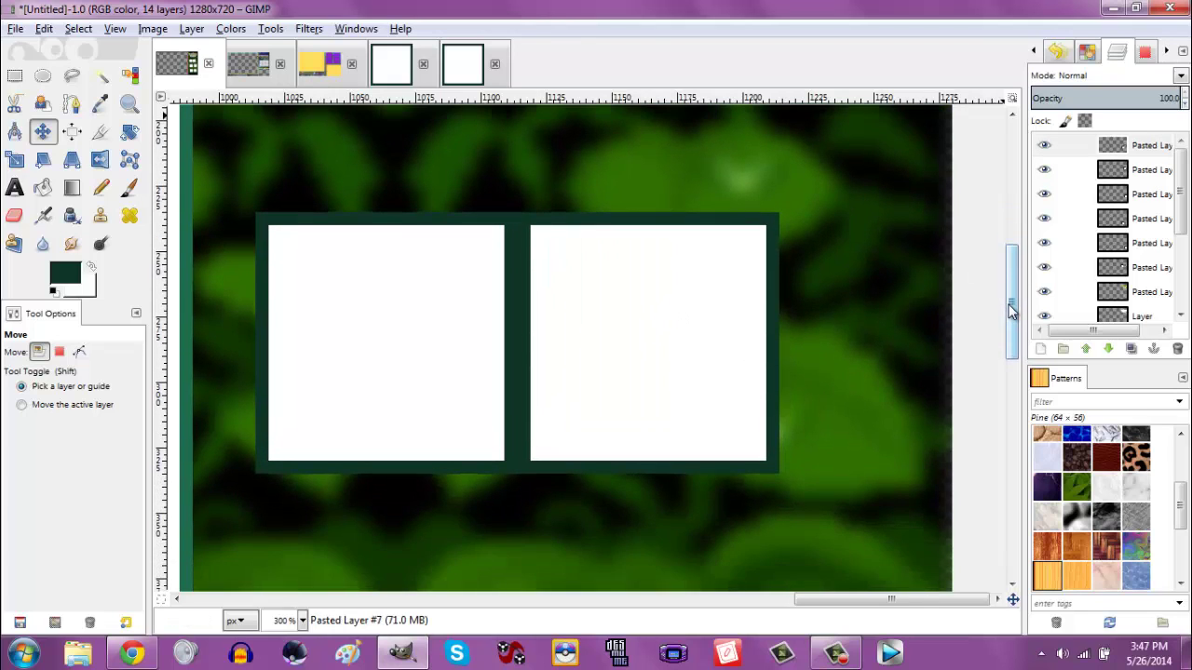
left_click(707, 323)
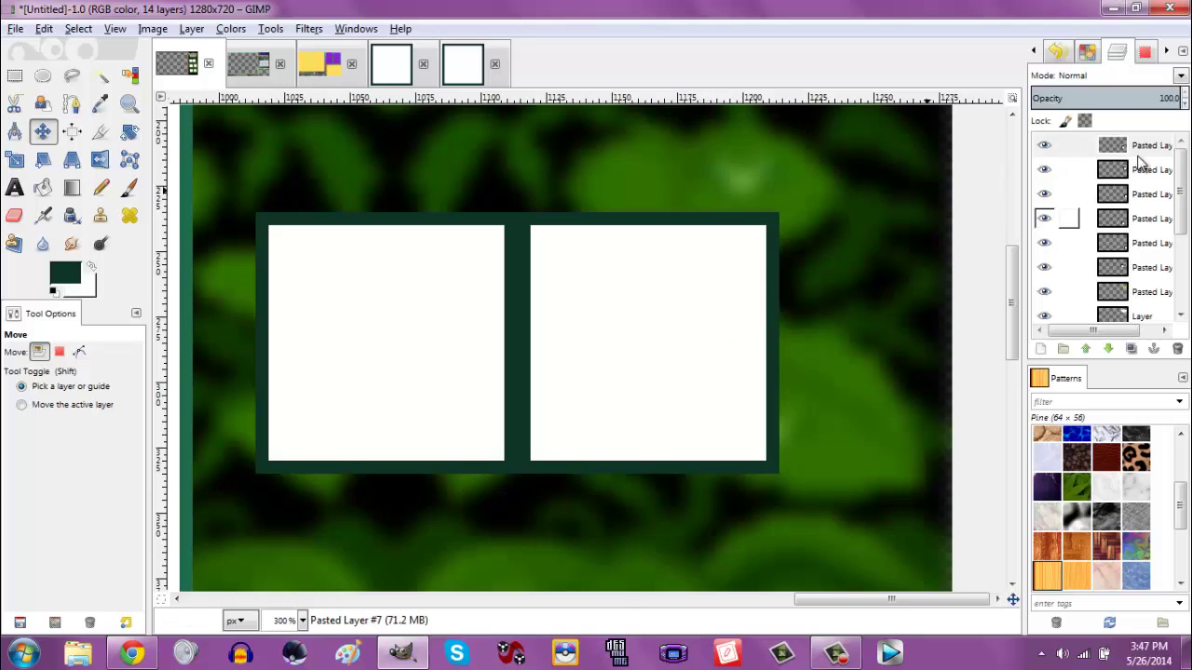
left_click(1066, 169)
left_click(69, 405)
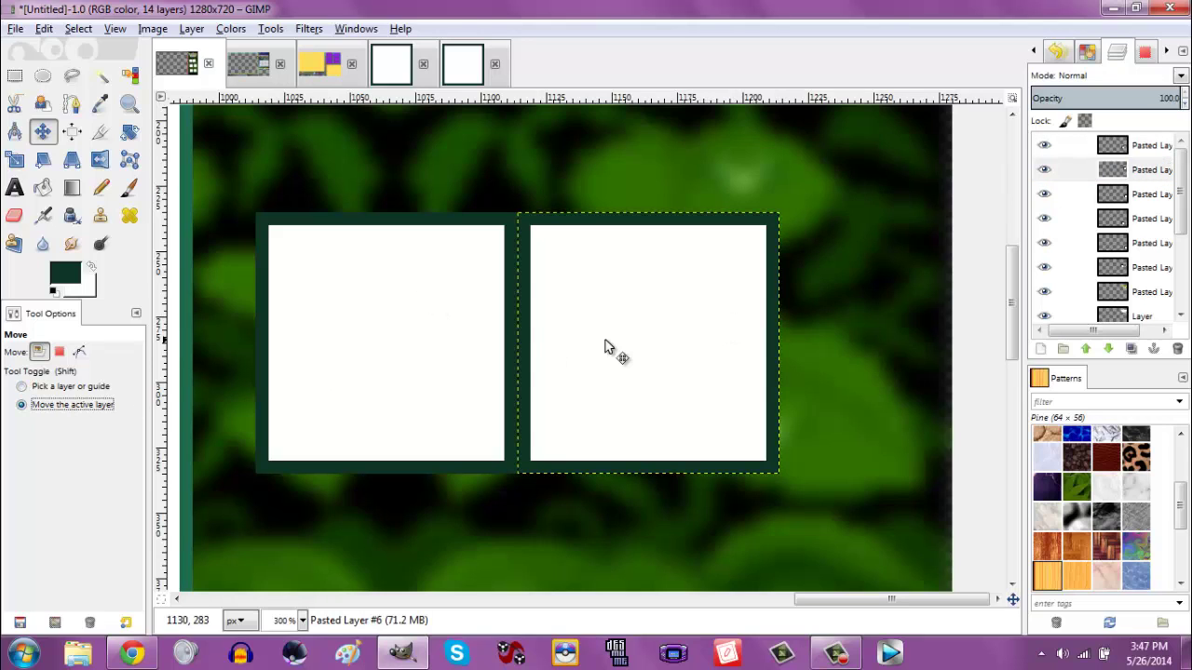
key("shift")
key("Right")
key("Right")
key("Right")
key("Right")
key("Right")
key("Right")
key("Right")
key("Right")
key("Right")
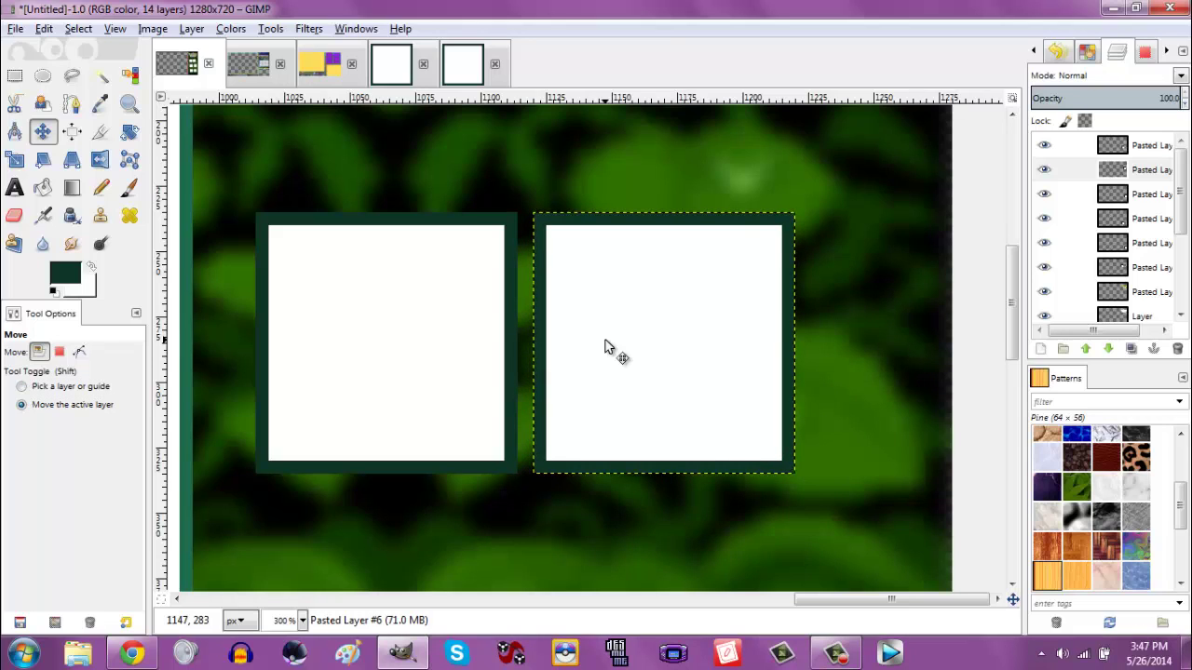
key("Right")
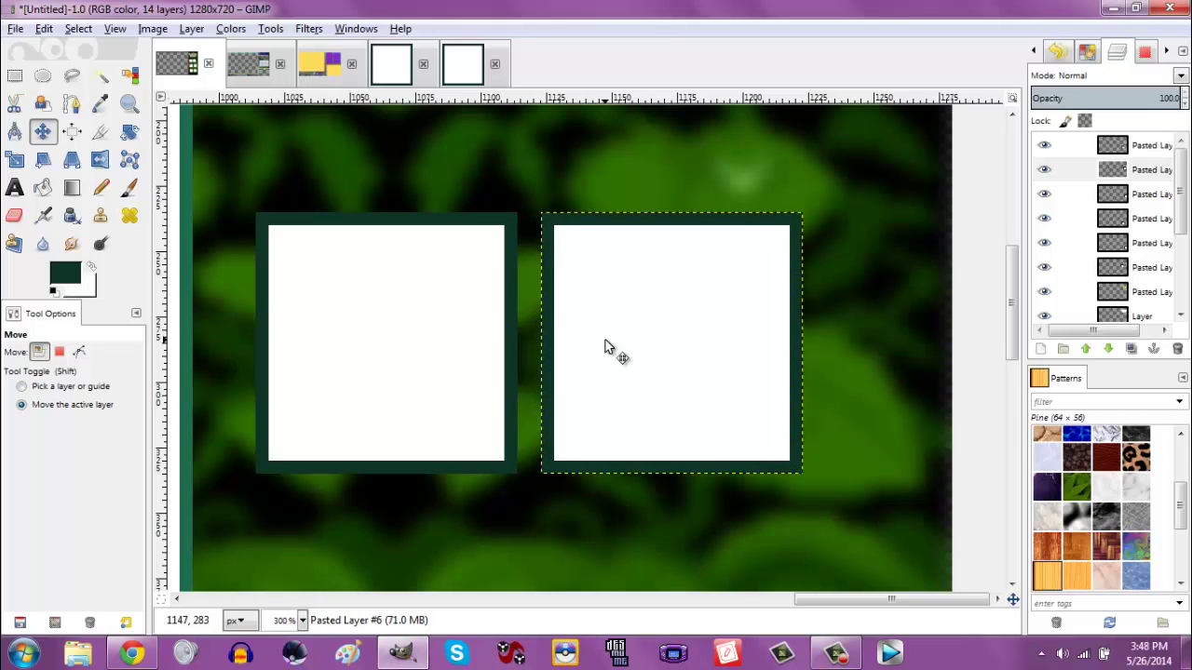
key("Right")
key("Right")
key("Right")
key("Right")
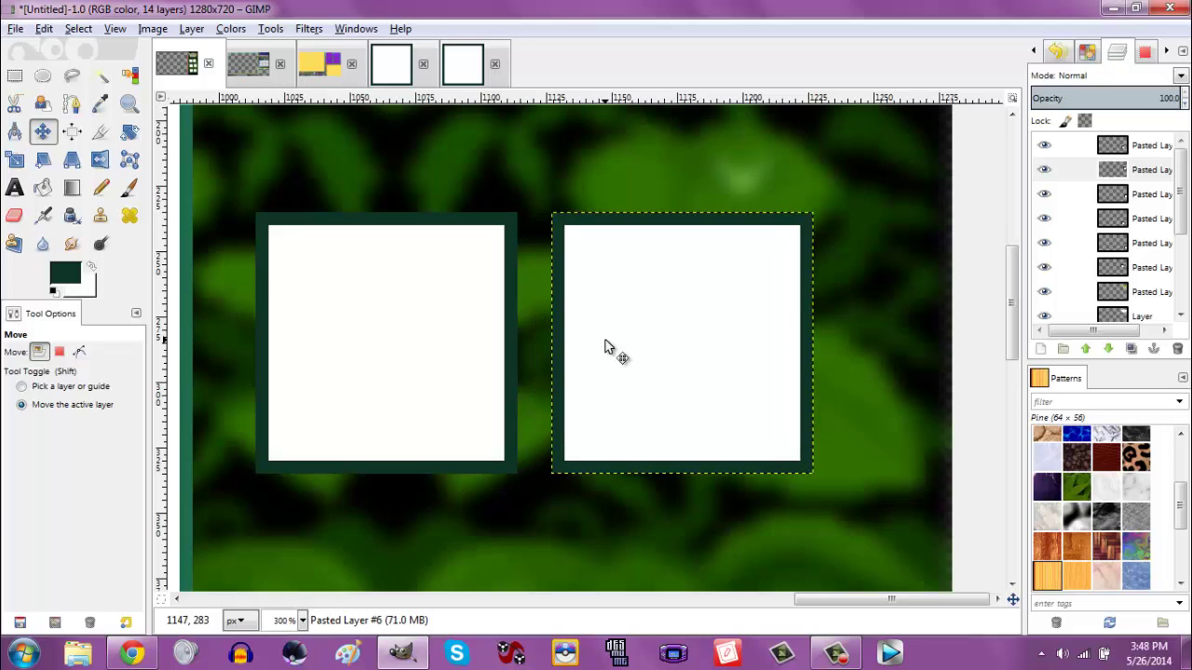
key("Right")
key("Right")
key("Right")
key("Right")
key("Right")
key("Right")
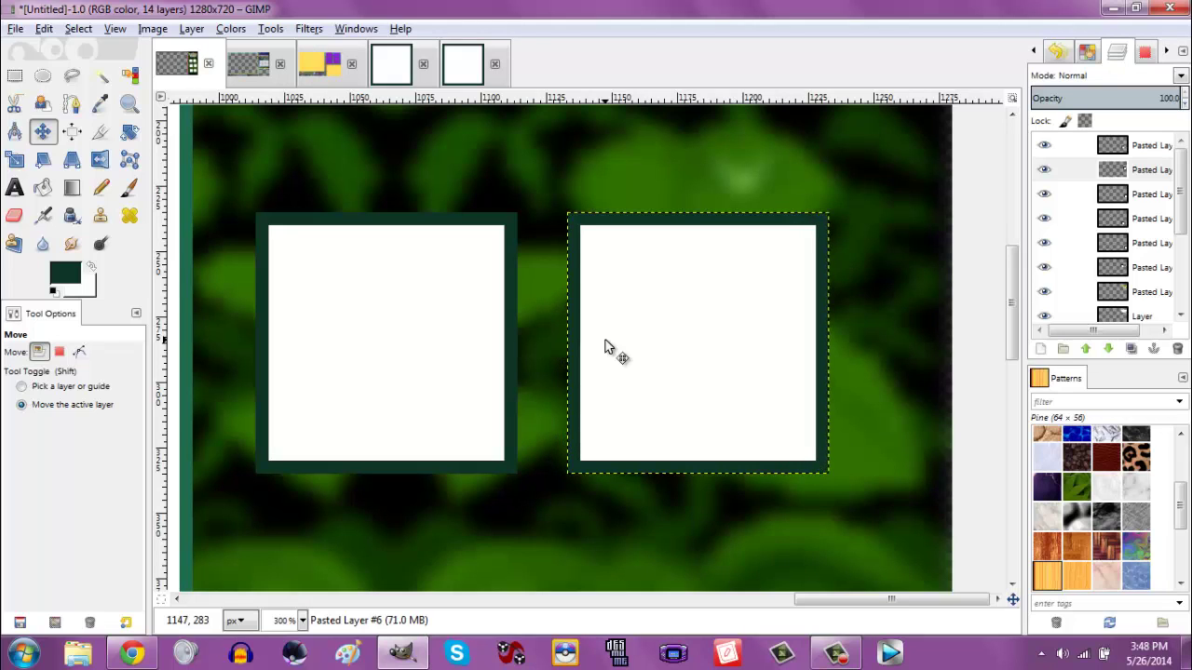
key("Right")
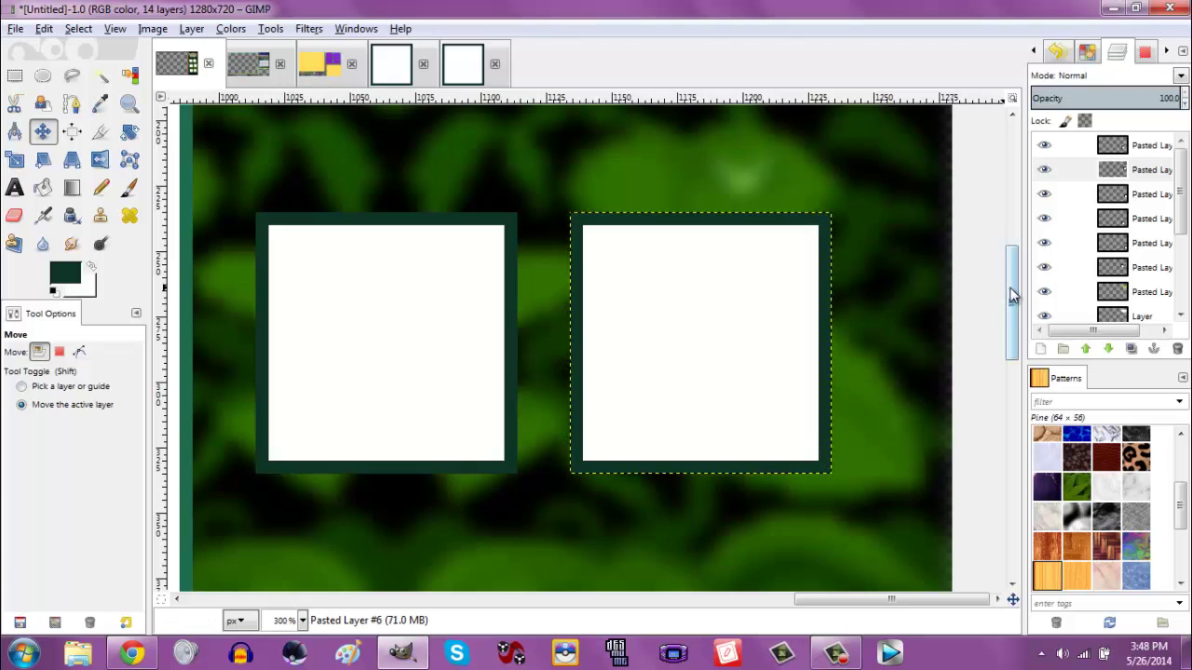
Move the second row's left square directly beneath the first row's left square, edges touching and sides aligned.
left_click_drag(1013, 295, 1012, 336)
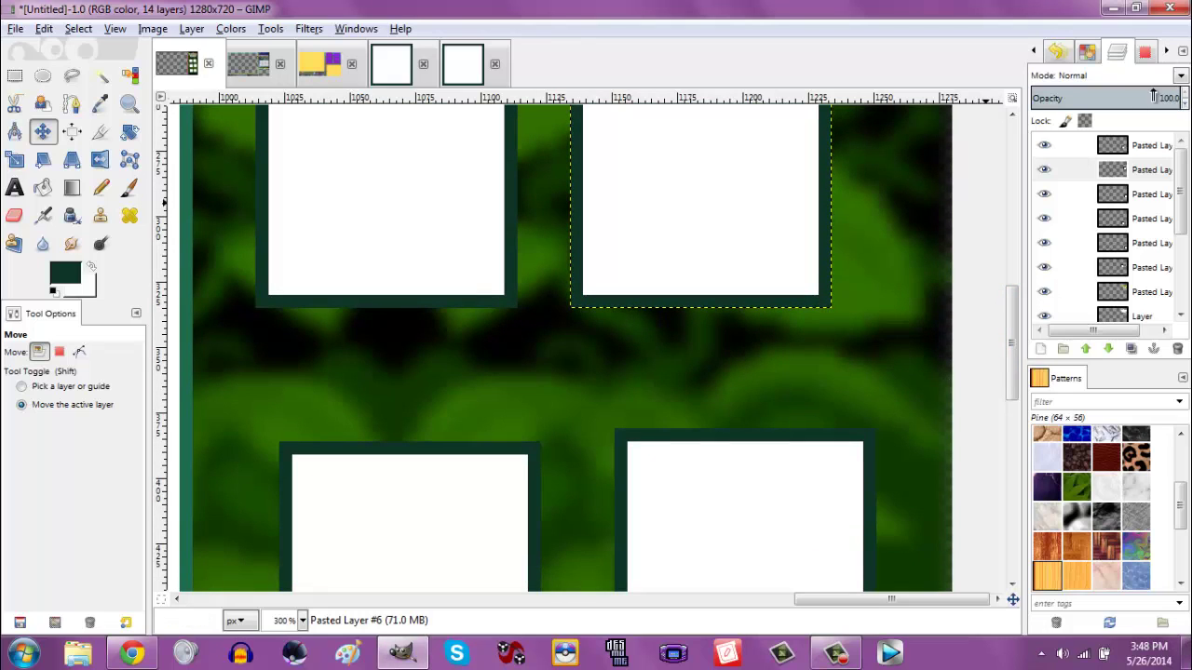
left_click(1126, 145)
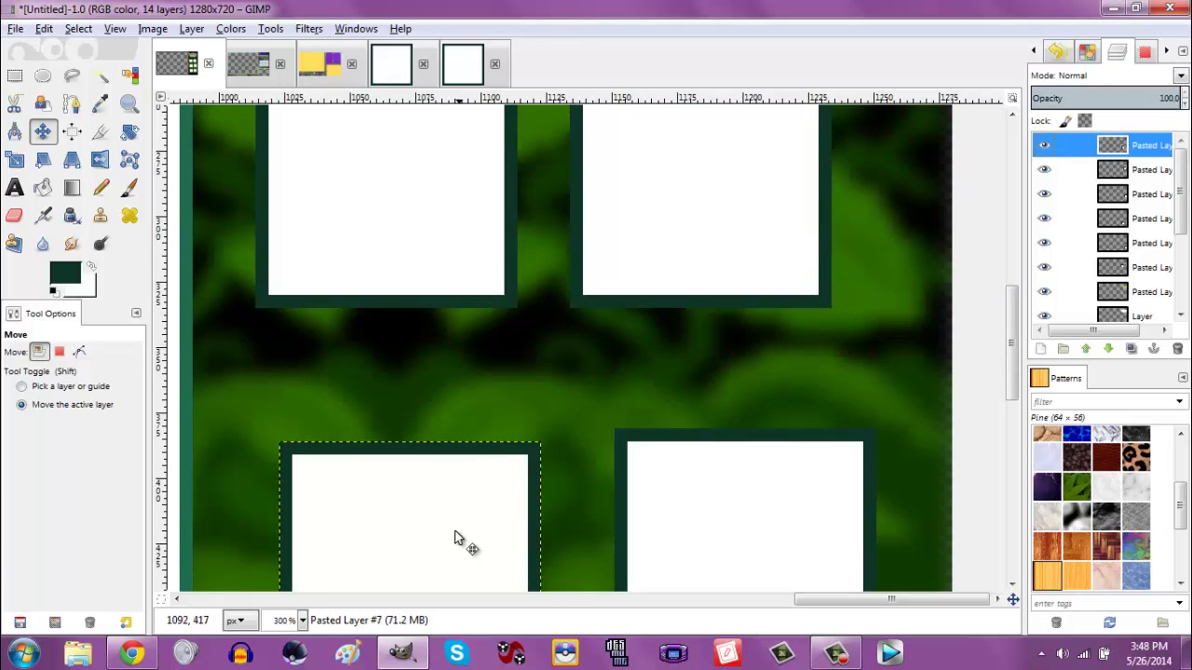
left_click_drag(454, 532, 433, 400)
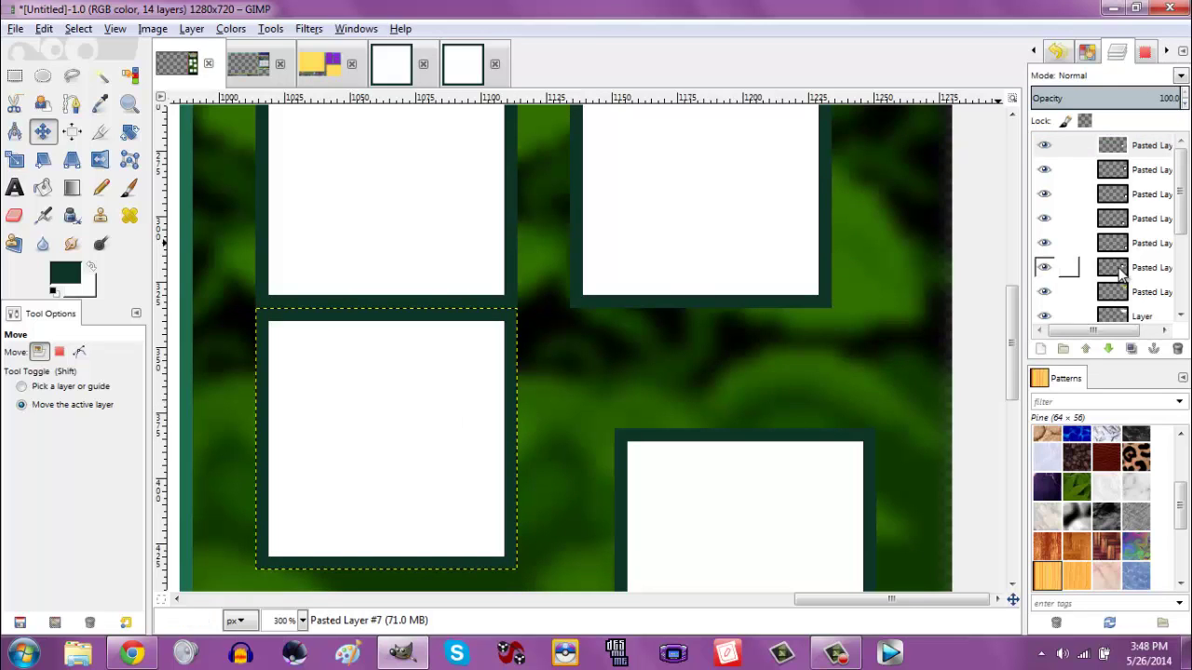
Nudge the second row's left square 20 px down to leave a gap below the first row.
left_click_drag(1012, 328, 1015, 365)
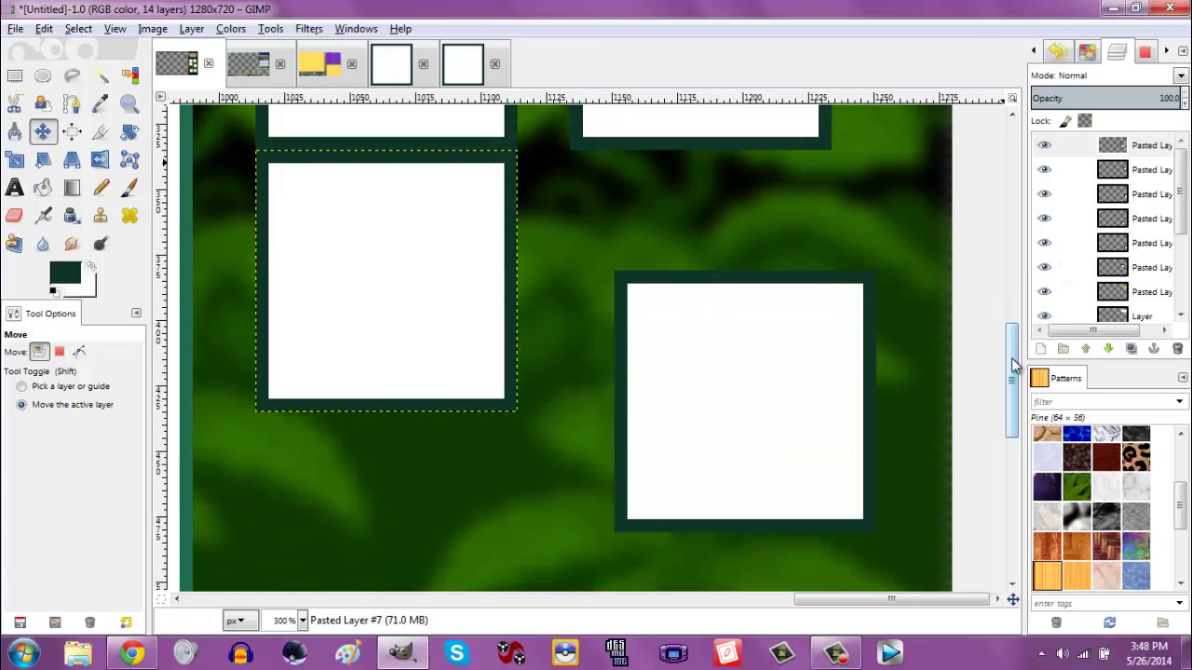
key("Down")
key("Down")
key("Down")
key("Down")
key("Down")
key("Down")
key("Down")
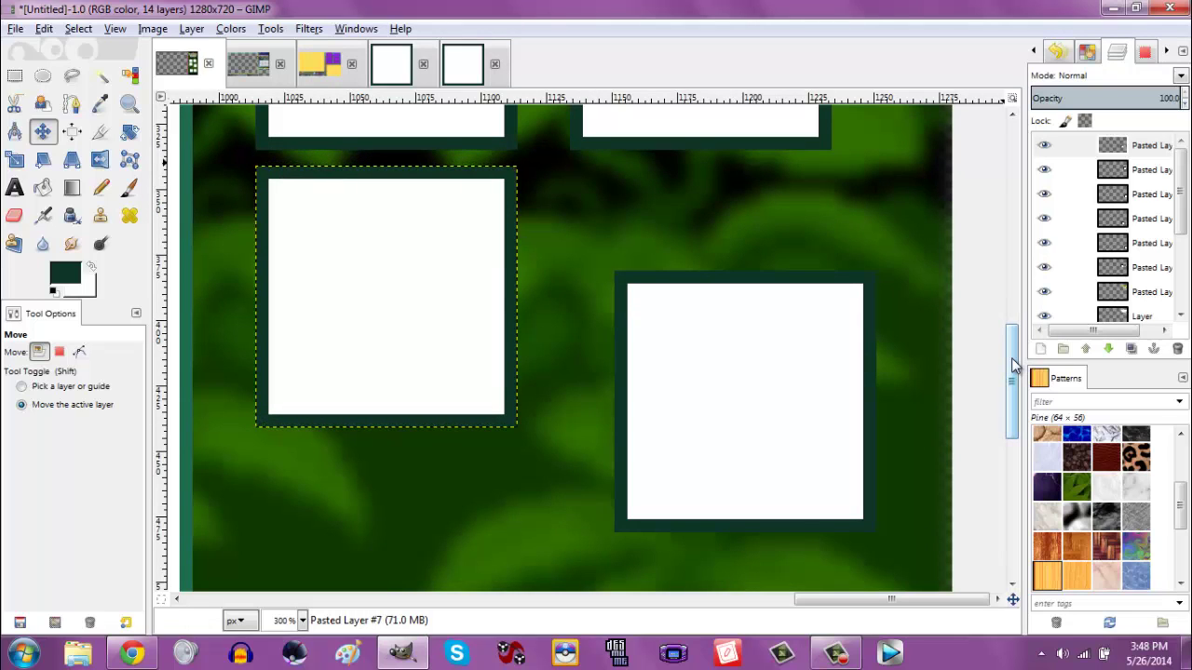
key("Down")
key("Down")
key("Down")
key("Down")
key("Down")
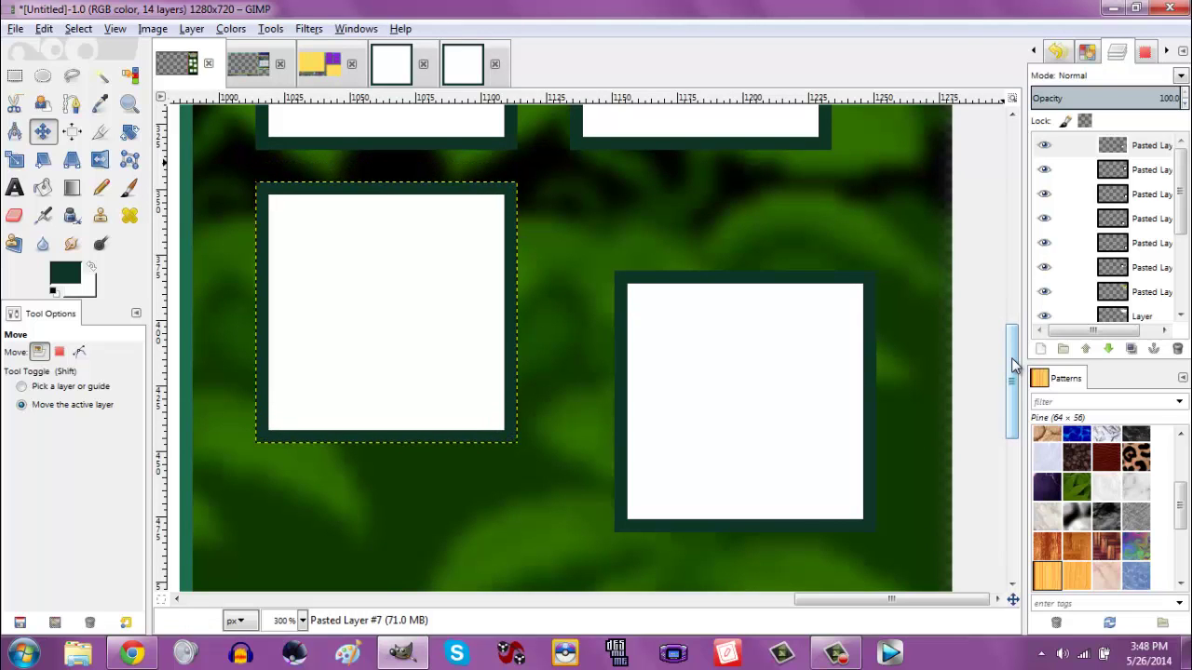
key("Down")
key("Down")
key("Down")
key("Down")
key("Down")
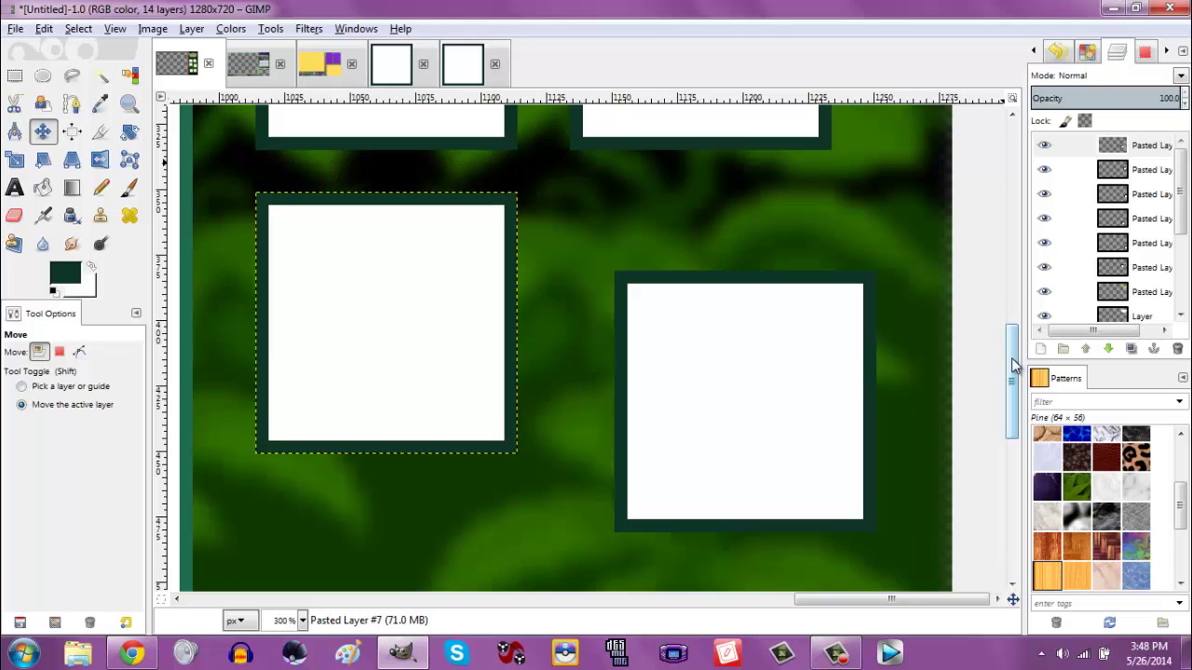
key("Down")
key("Down")
key("Down")
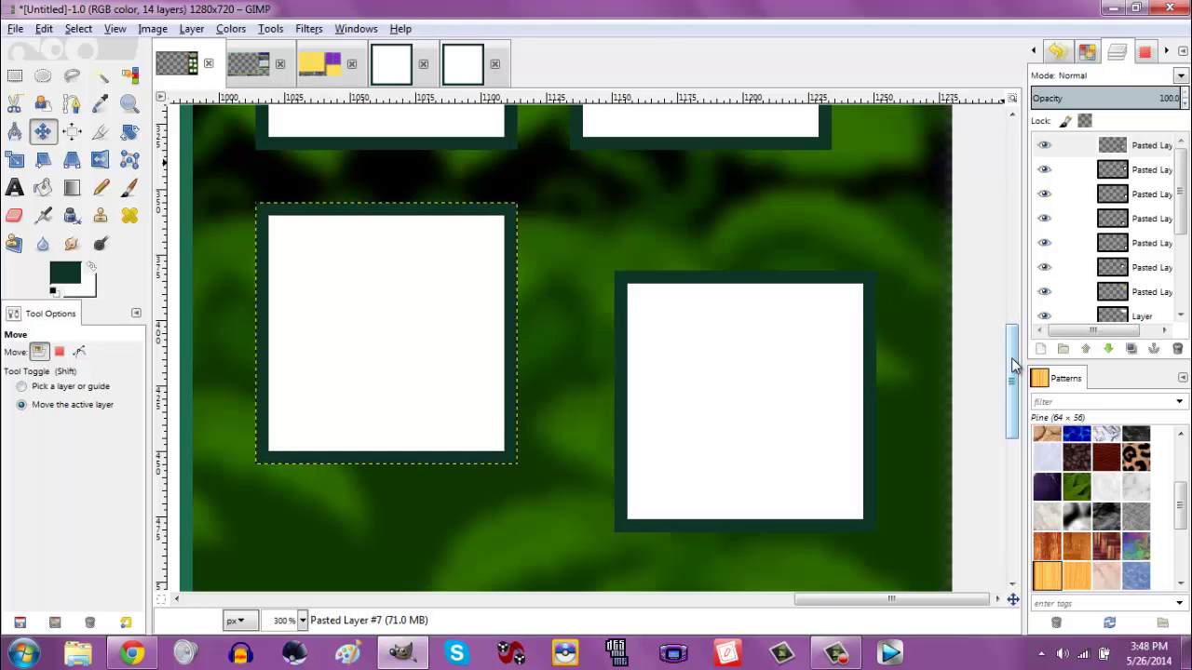
left_click_drag(1015, 381, 960, 372)
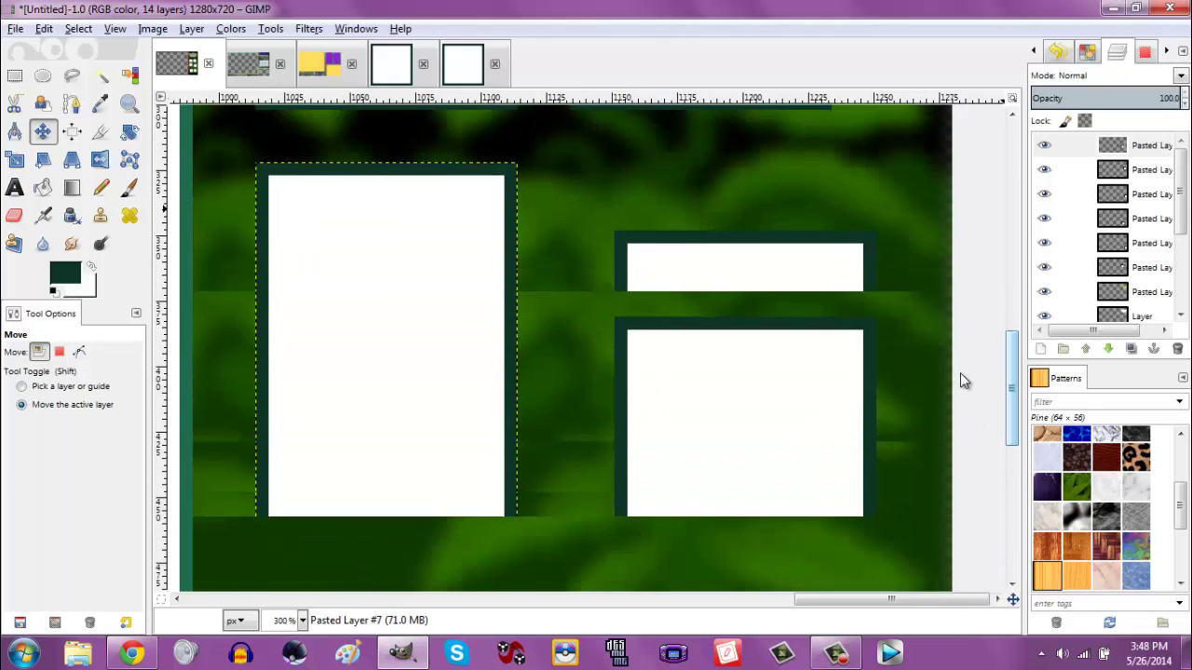
Nudge the second row's left white box (Pasted Layer #7) down to widen the gap below the first row.
key("Down")
key("Down")
key("Down")
key("Down")
key("Down")
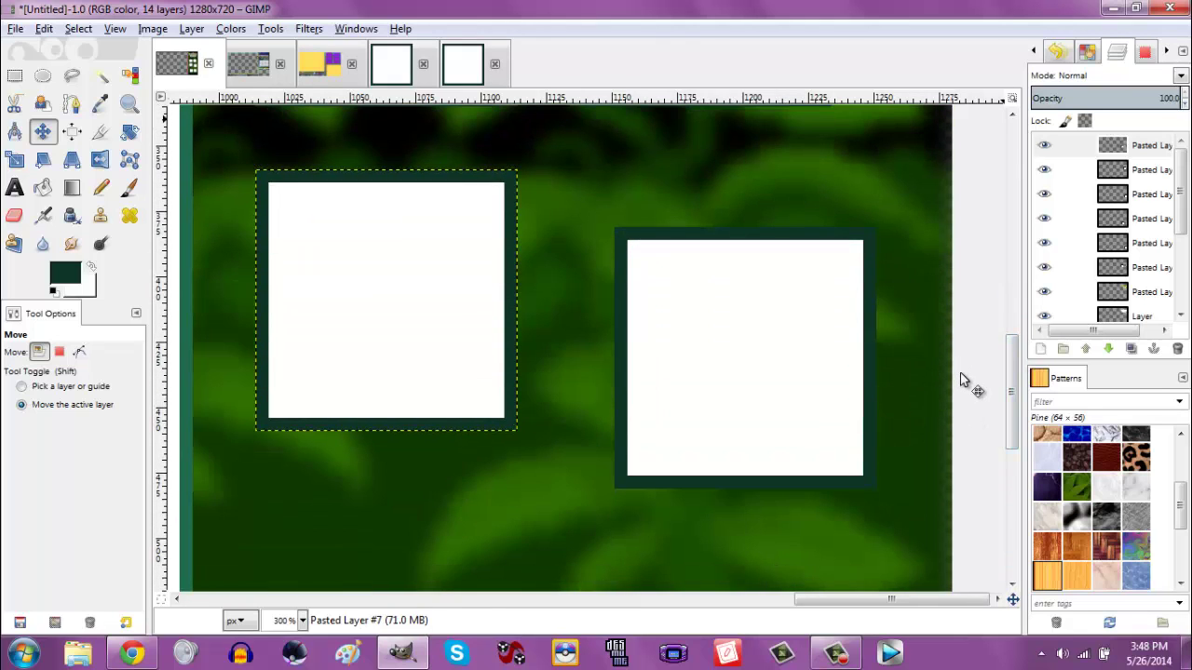
key("Down")
key("Down")
key("Down")
key("Down")
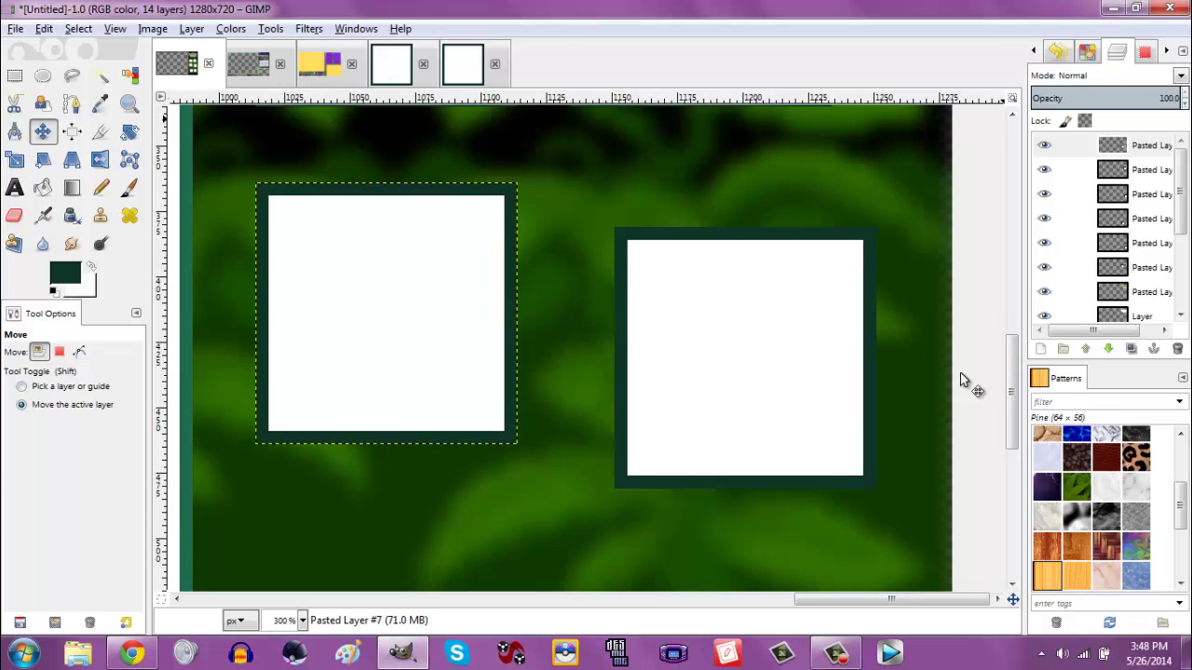
Move Pasted Layer #5 against the right side of the second row's left box, level with its top edge.
left_click_drag(1011, 394, 1012, 362)
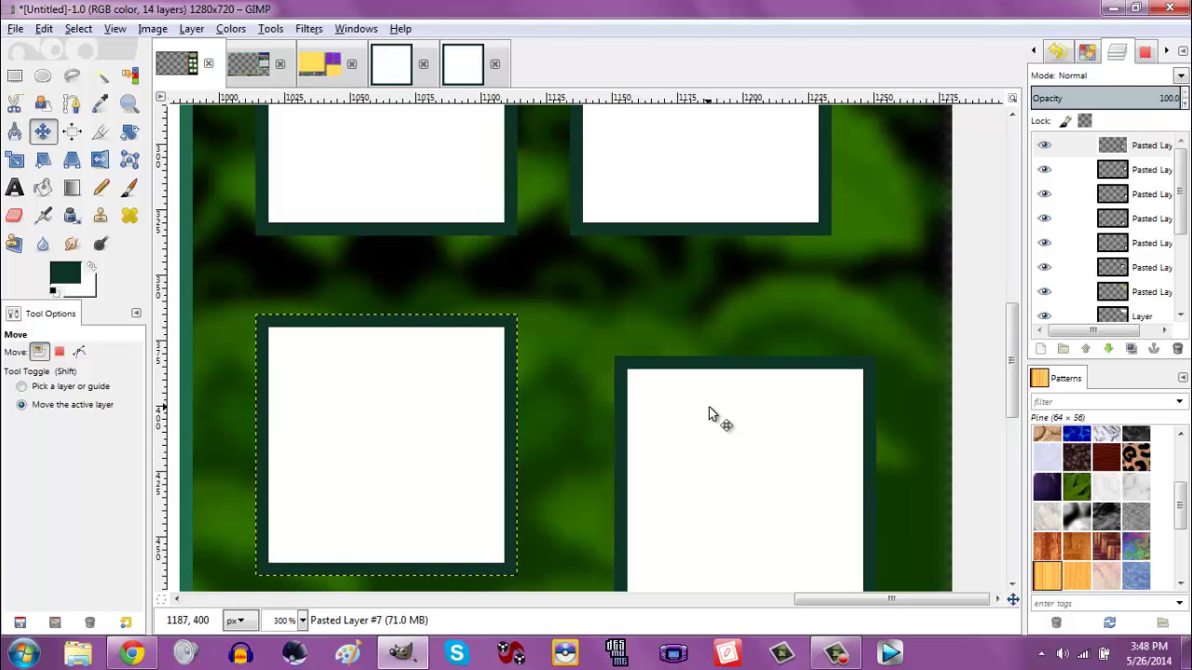
left_click(1132, 169)
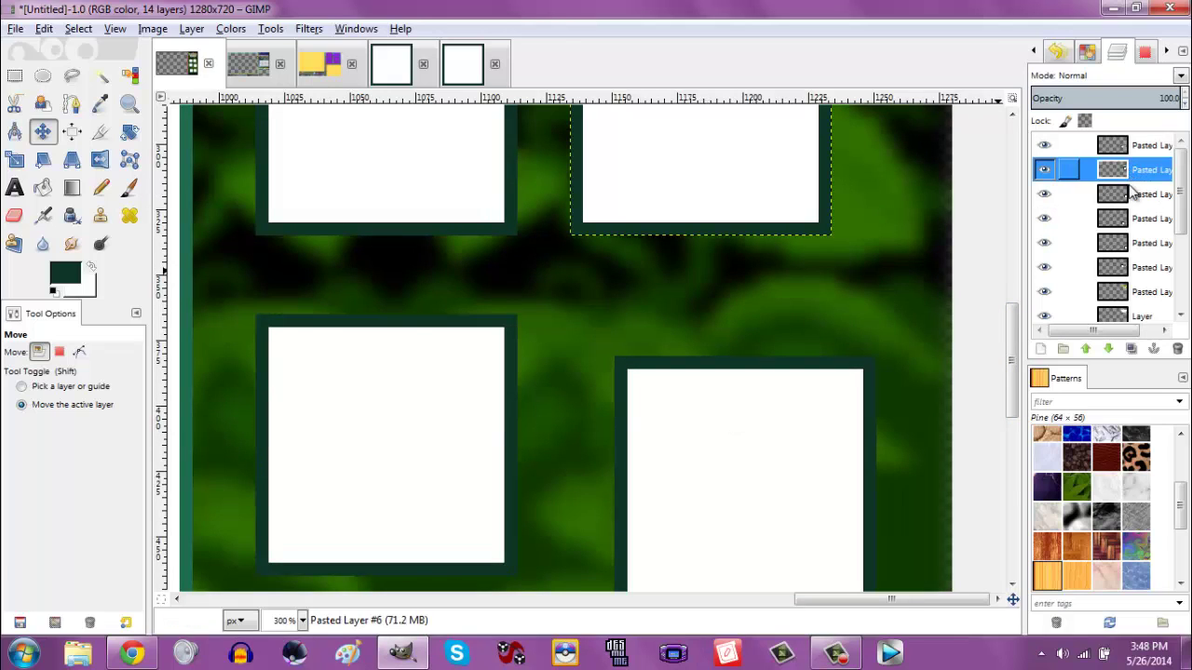
left_click(1133, 193)
left_click_drag(752, 519, 653, 476)
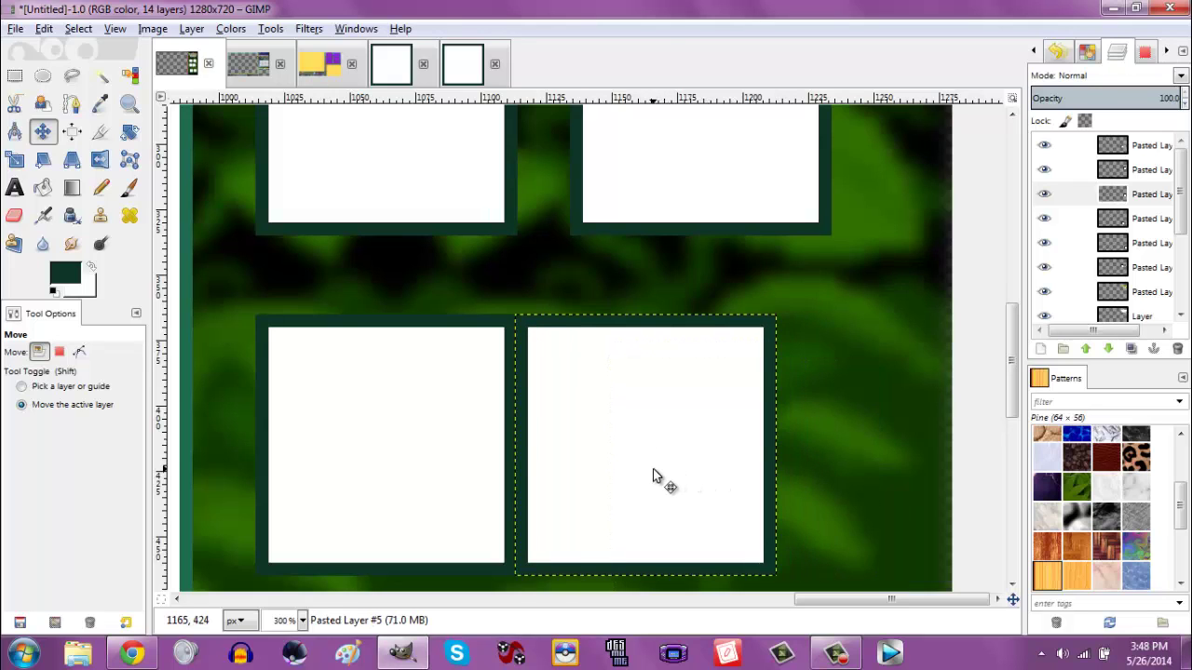
Nudge Pasted Layer #5 horizontally until its side edges line up with the right-hand box in the row above.
key("Right")
key("Right")
key("Right")
key("Right")
key("Right")
key("Right")
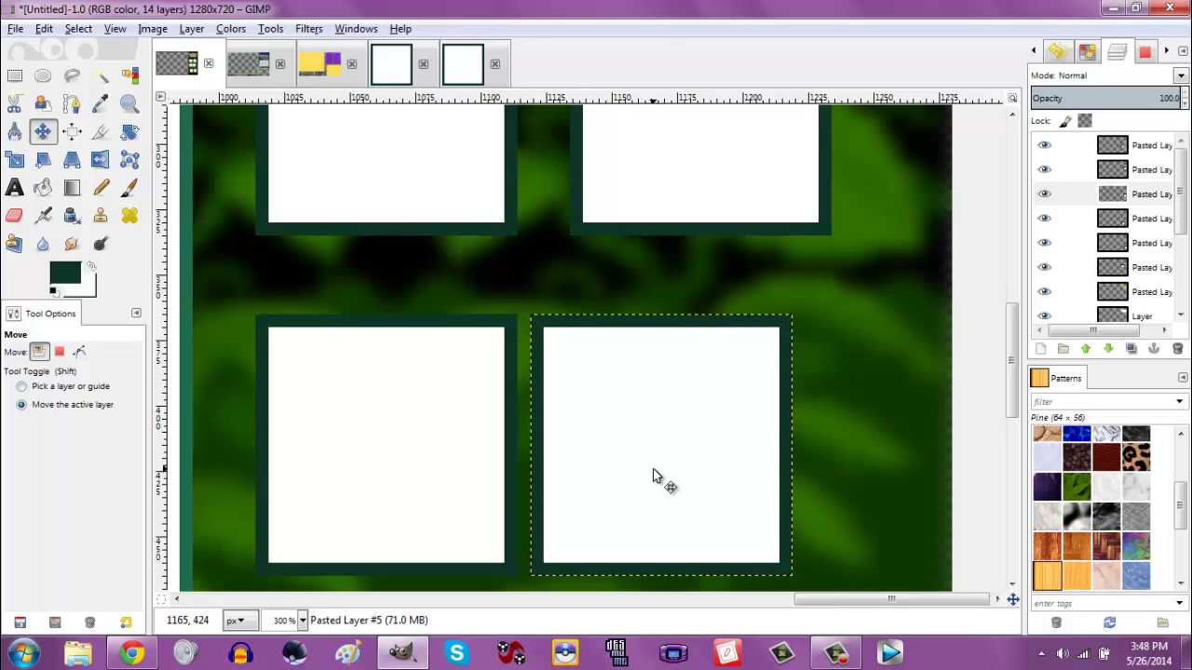
key("Left")
key("Left")
key("Left")
key("Left")
key("Left")
key("Right")
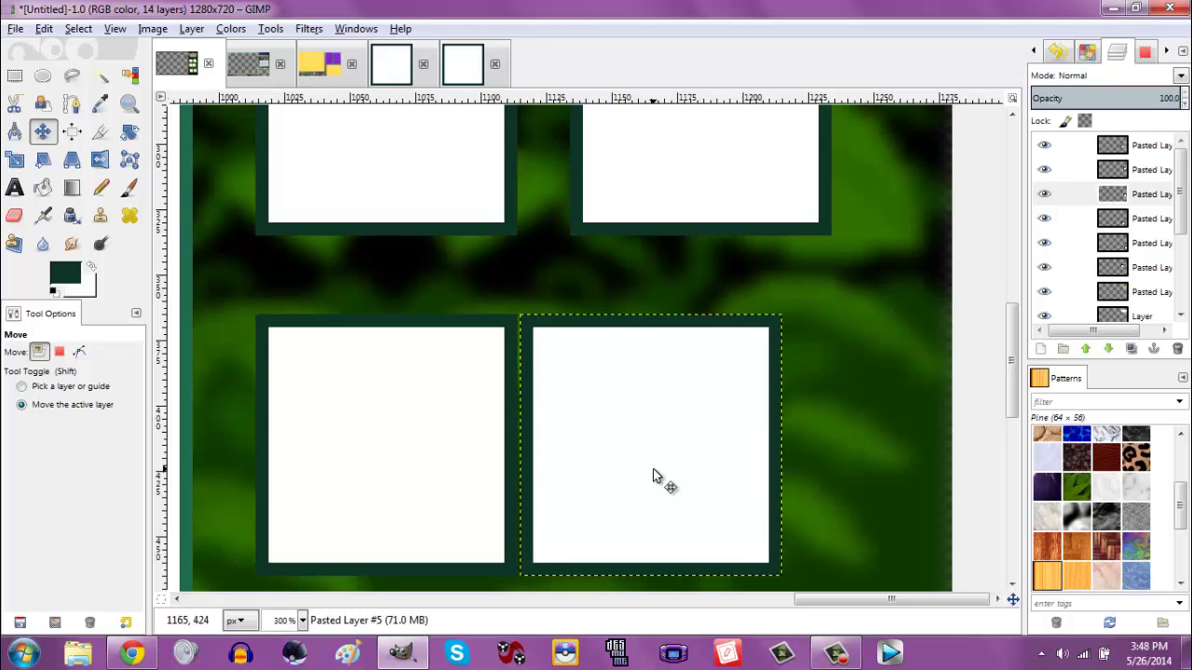
key("Right")
key("Right")
key("Right")
key("Right")
key("Right")
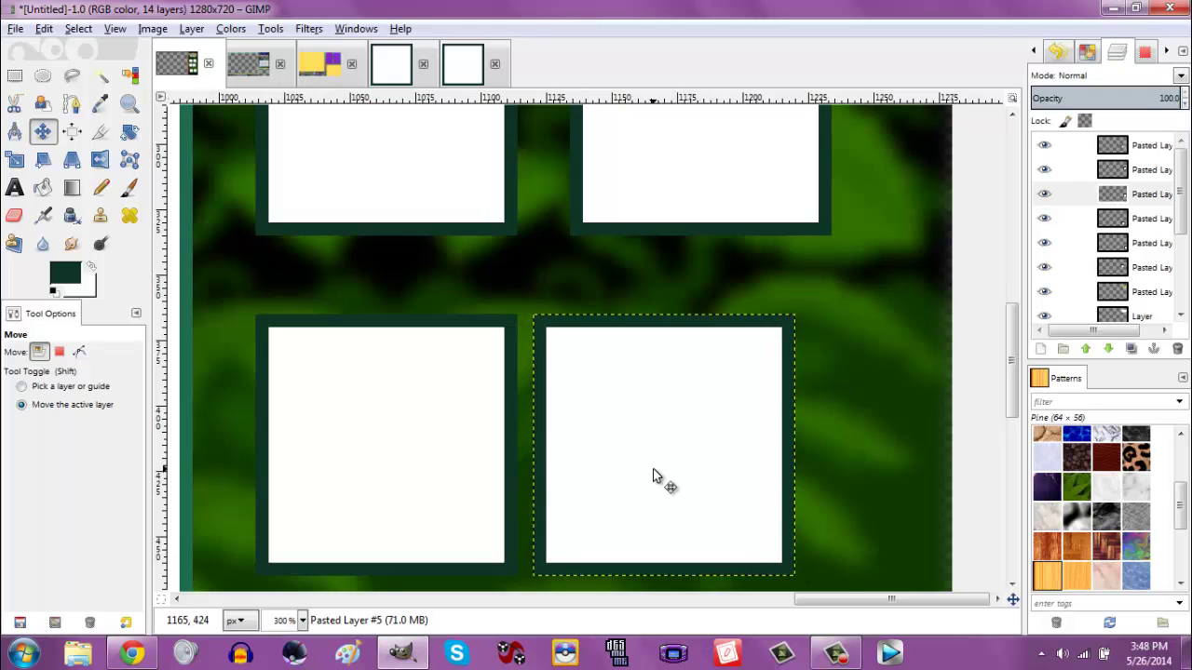
key("Right")
key("Right")
key("Right")
key("Right")
key("Right")
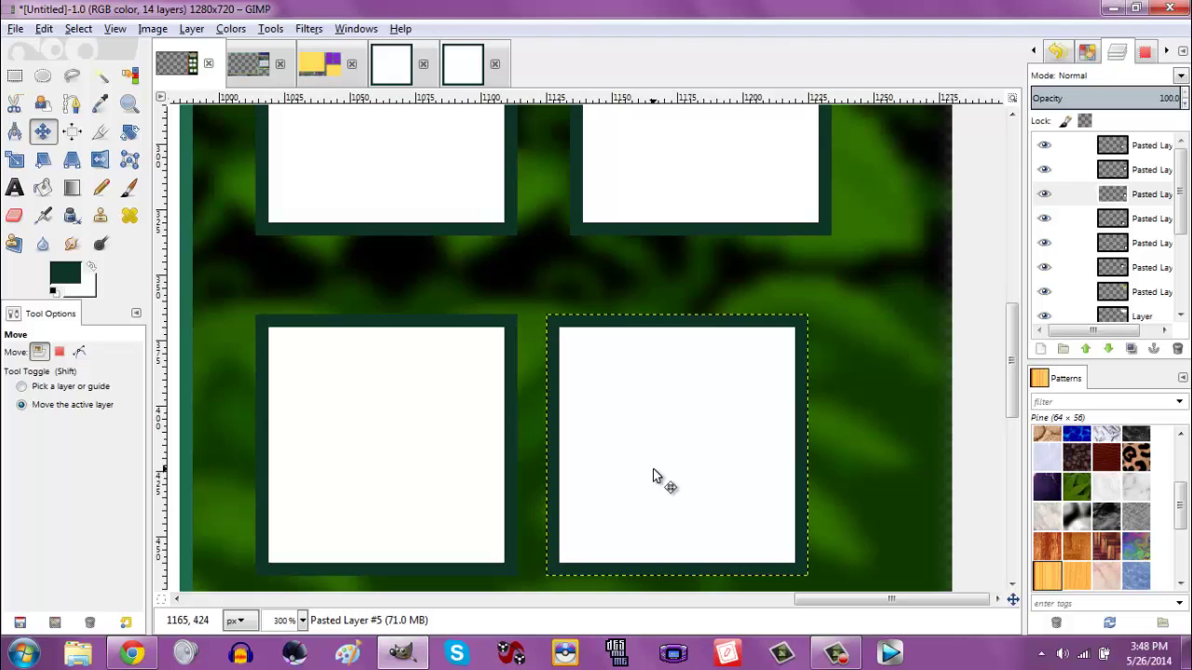
key("Right")
key("Right")
key("Right")
key("Right")
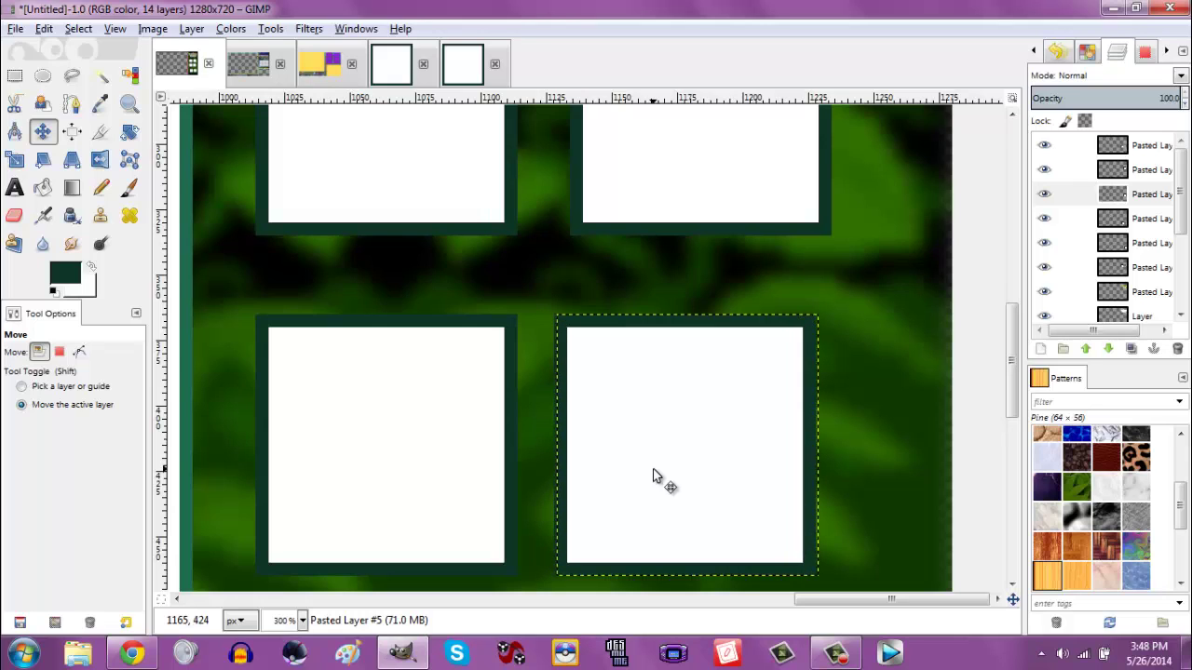
key("Right")
key("Right")
key("Right")
key("Right")
key("Right")
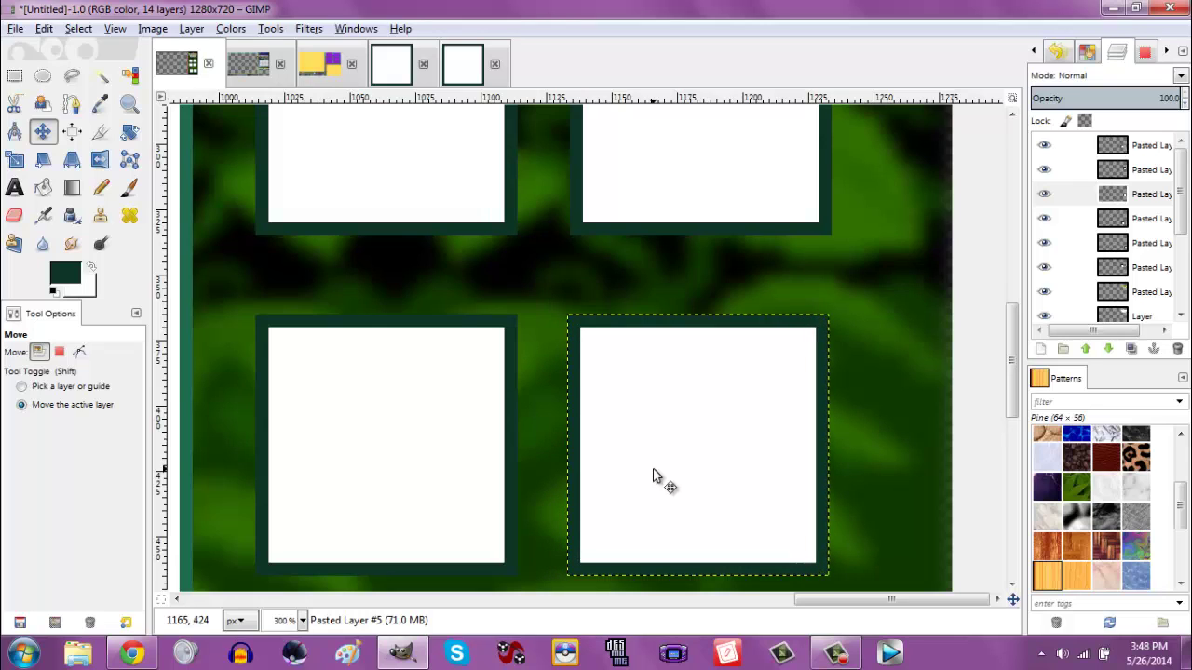
key("Right")
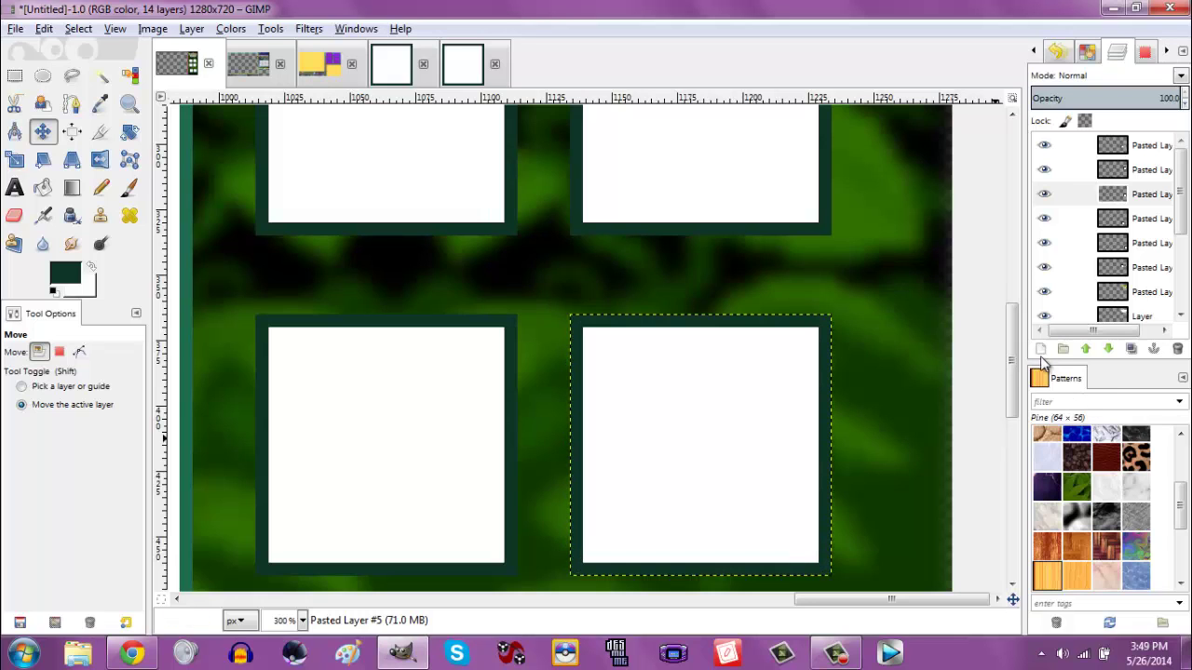
Move Pasted Layer #4 directly beneath the second row's left box, aligned with its side edges.
left_click_drag(1013, 361, 1012, 438)
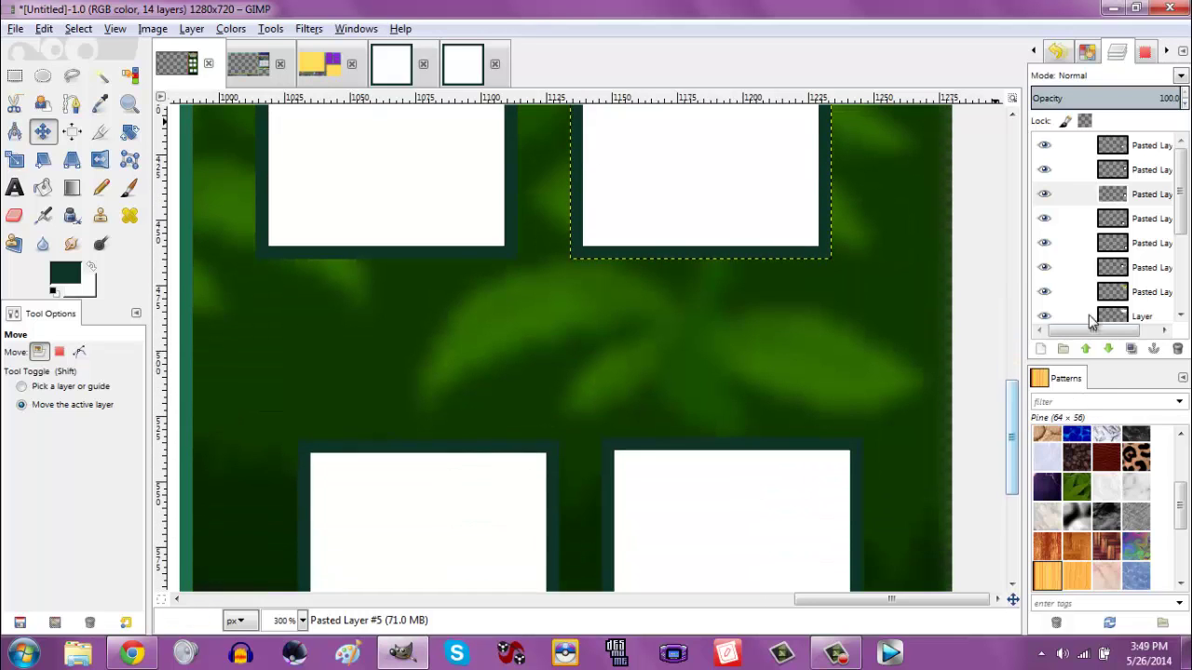
left_click(1145, 223)
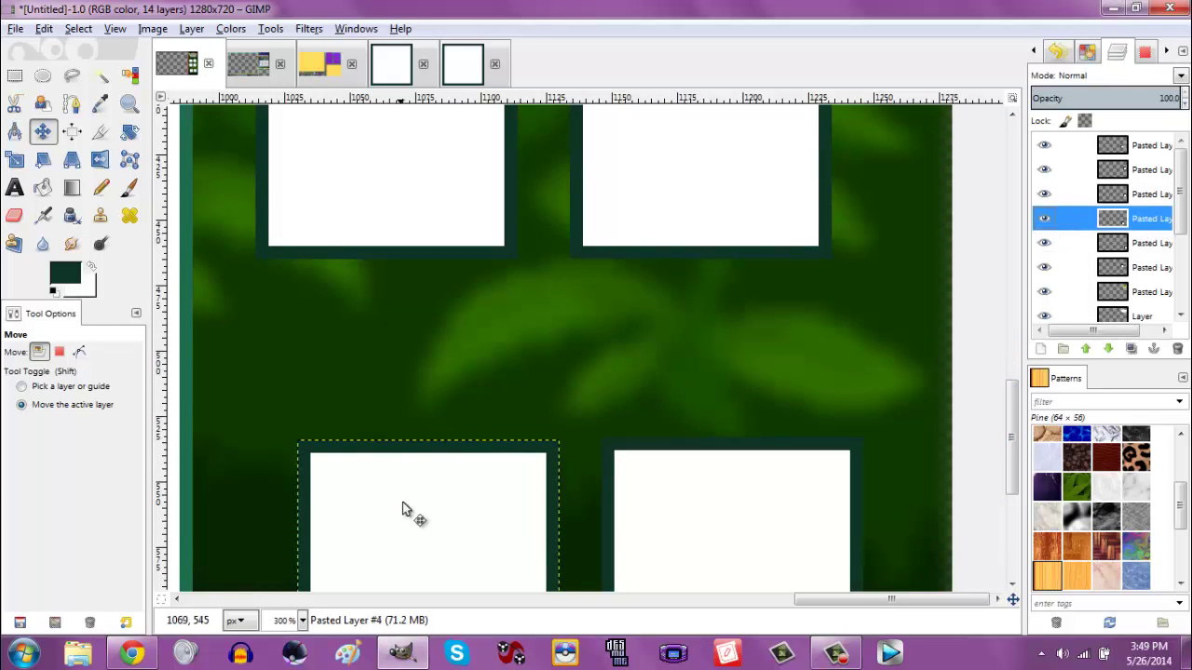
left_click_drag(402, 502, 362, 345)
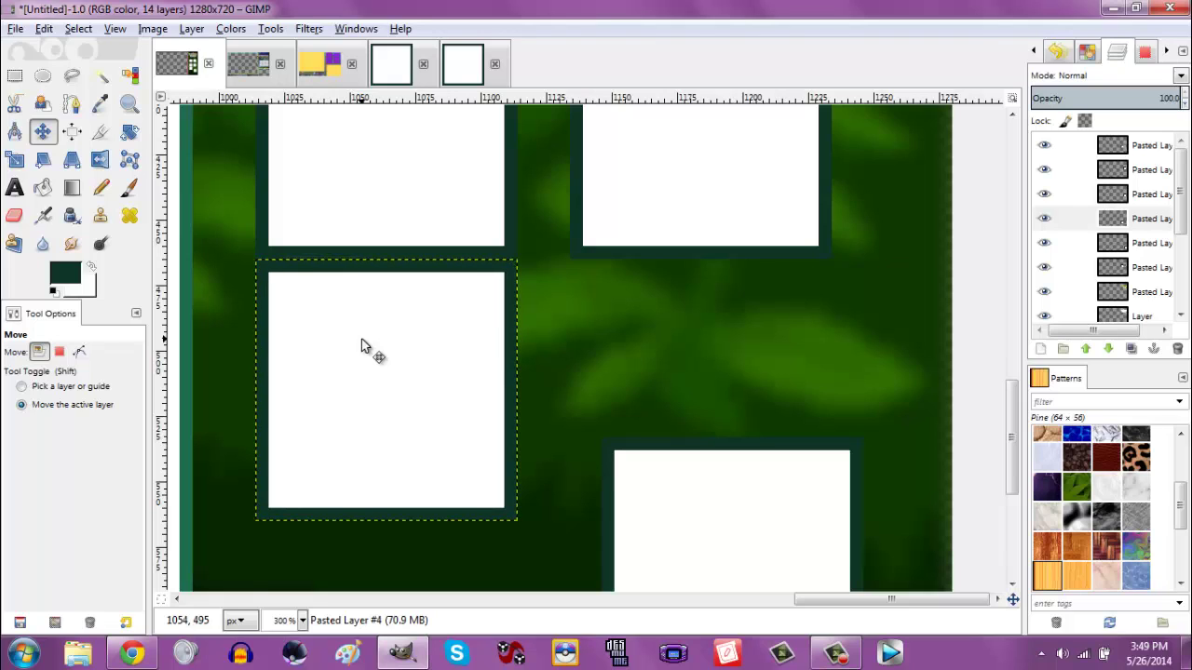
Nudge Pasted Layer #4 down until its gap to the second row matches the gap between the first two rows.
scroll(1013, 414, "down", 2)
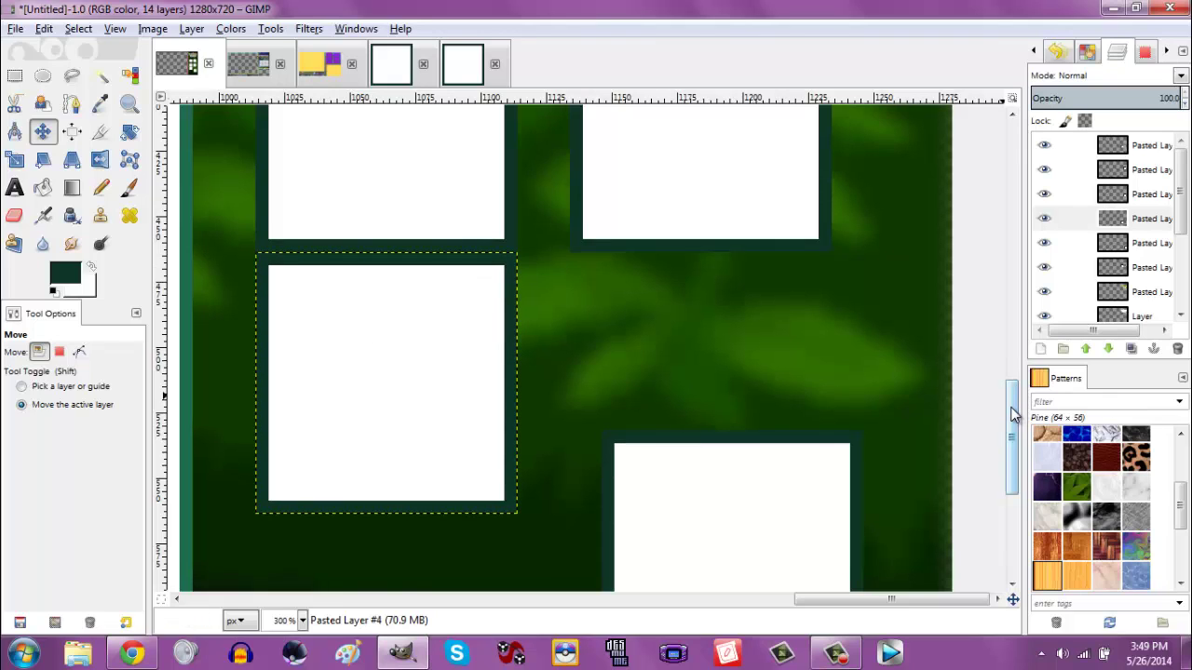
left_click_drag(1013, 415, 1013, 428)
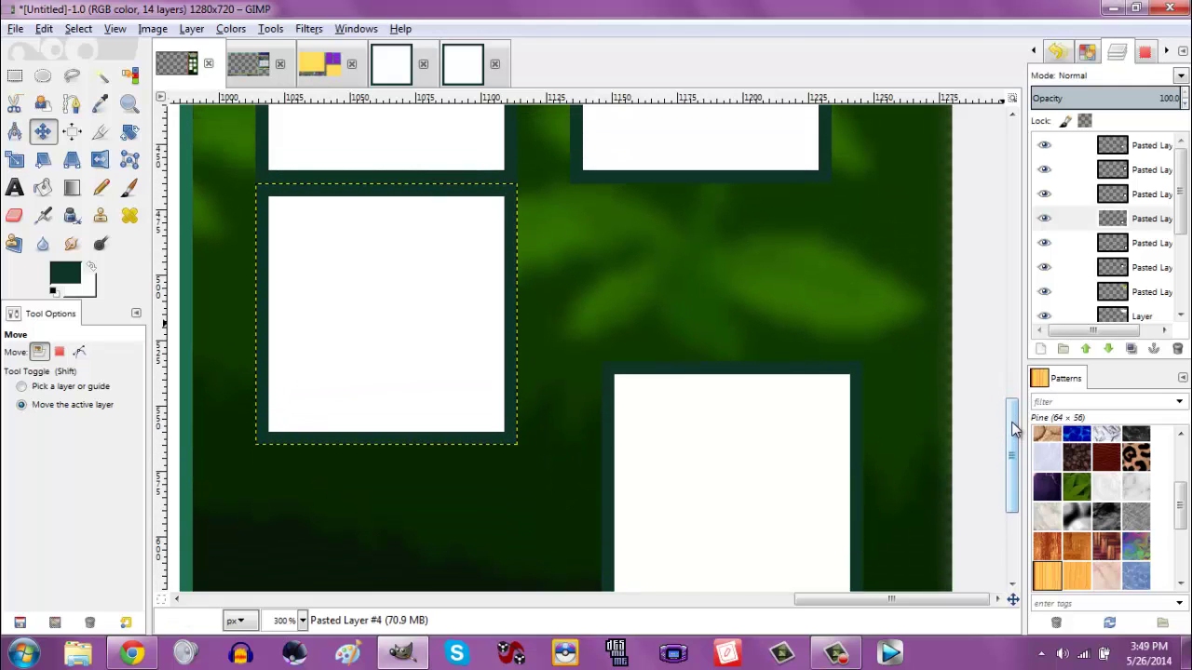
key("Down")
key("Down")
key("Down")
key("Down")
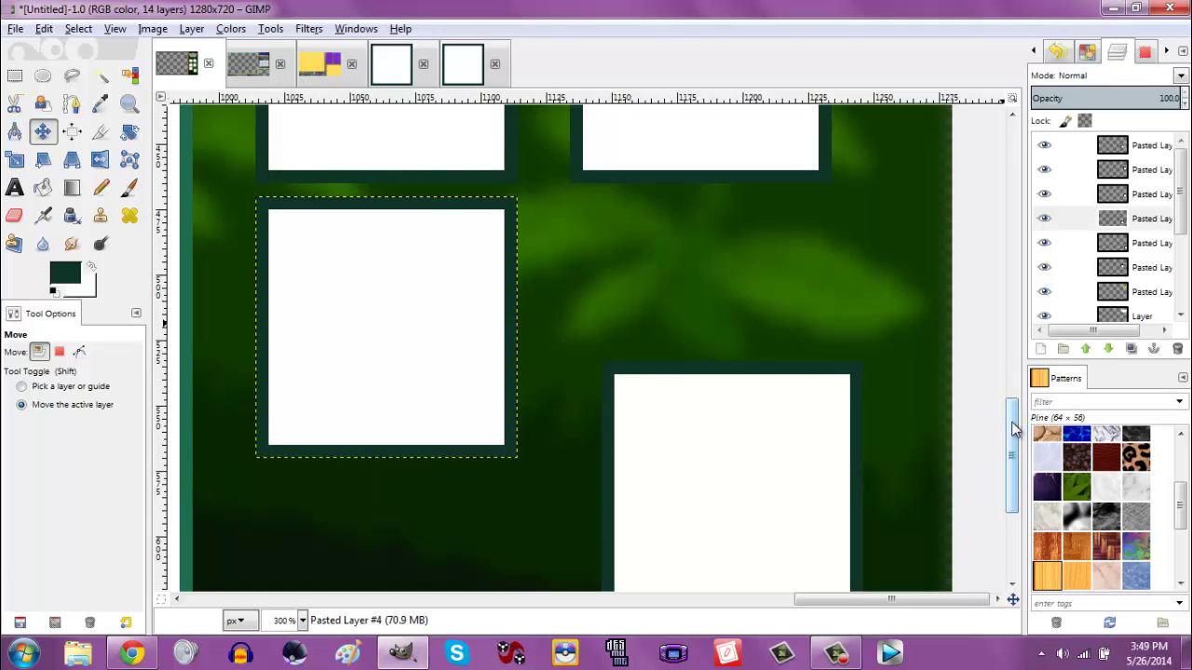
key("Down")
key("Down")
key("Down")
key("Down")
key("Down")
key("Down")
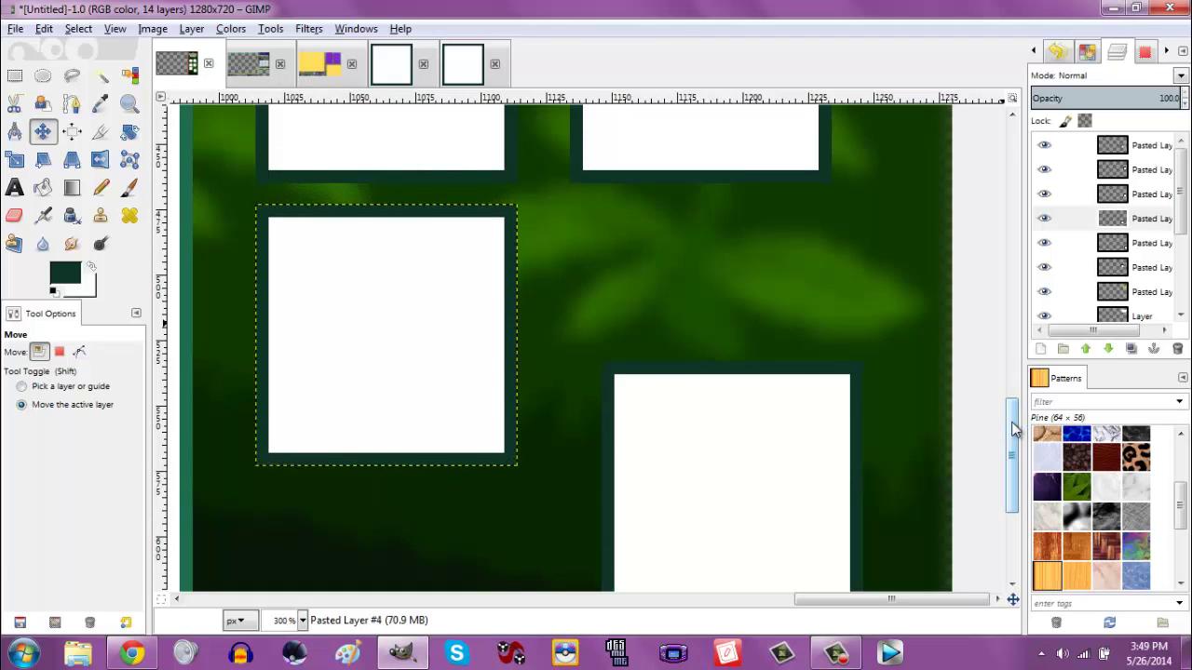
key("Down")
key("Down")
key("Down")
key("Down")
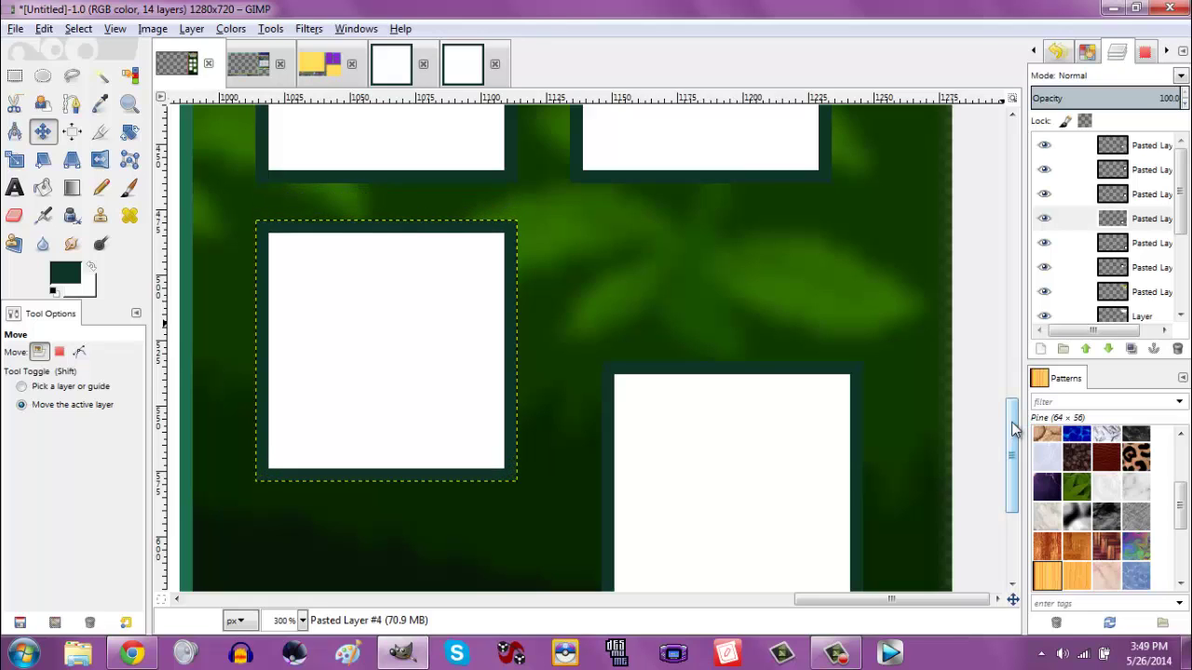
key("Down")
key("Down")
key("Down")
key("Down")
key("Down")
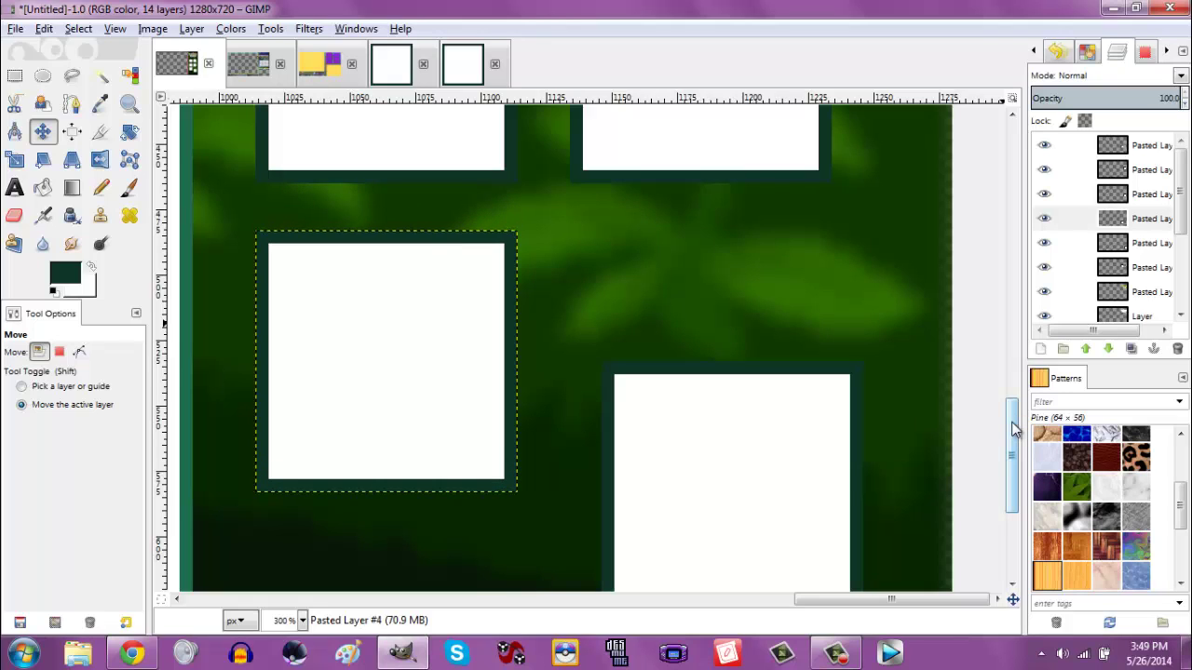
key("Down")
key("Down")
key("Down")
key("Down")
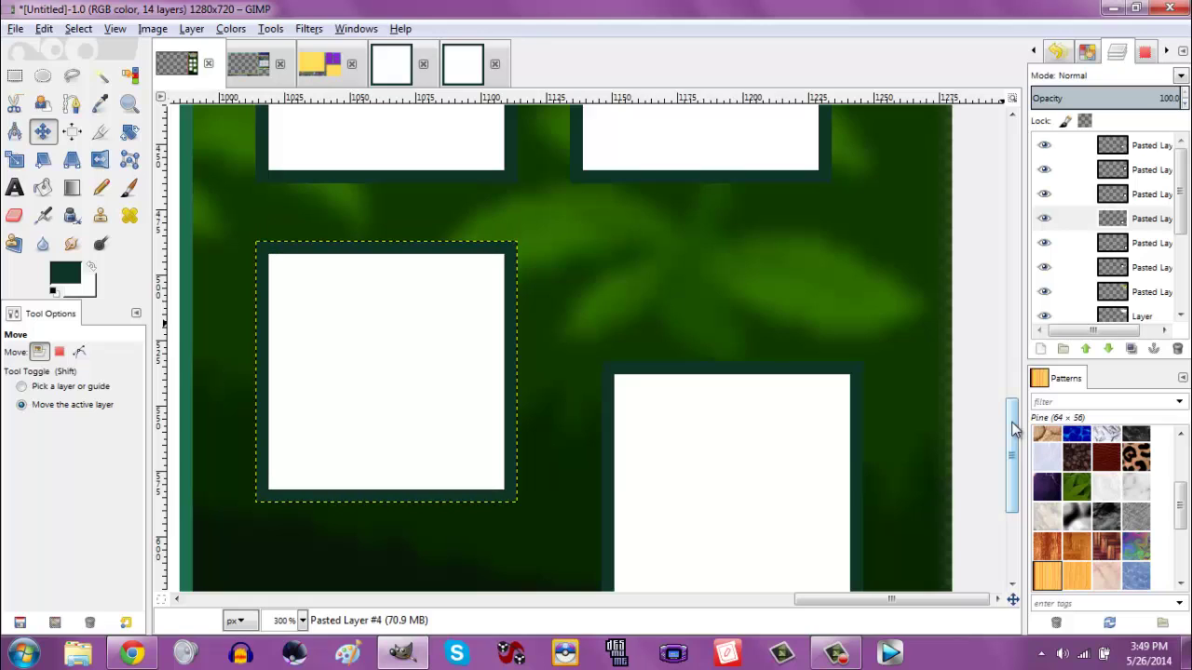
key("Down")
key("Down")
key("Down")
key("Down")
key("Down")
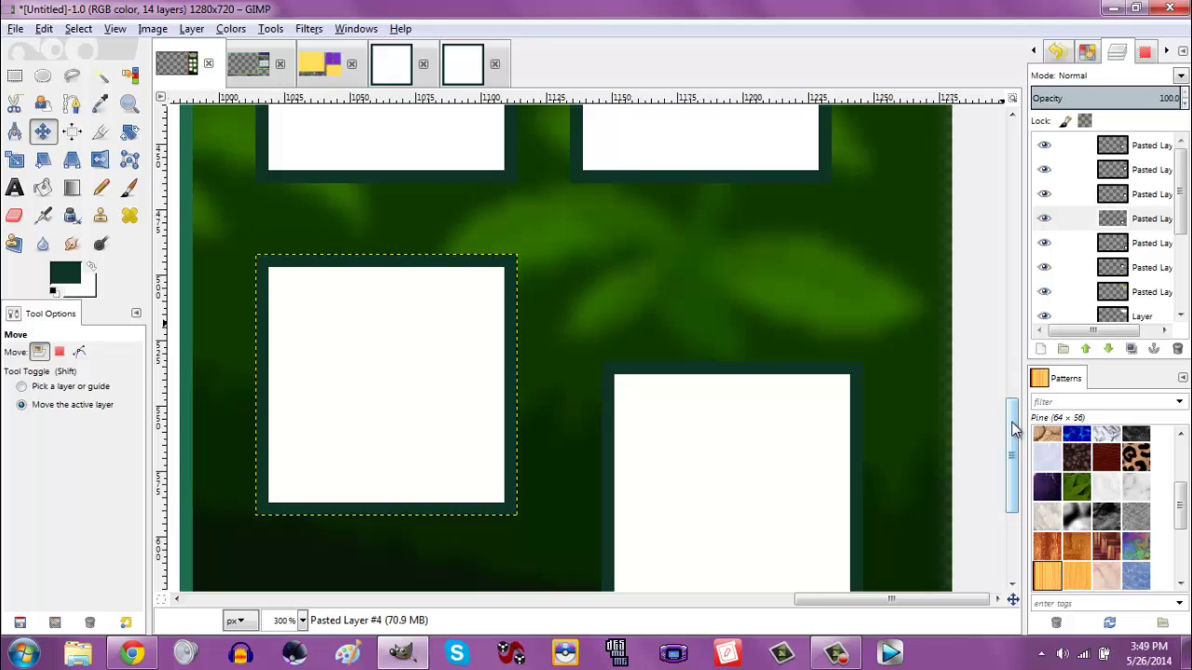
key("Down")
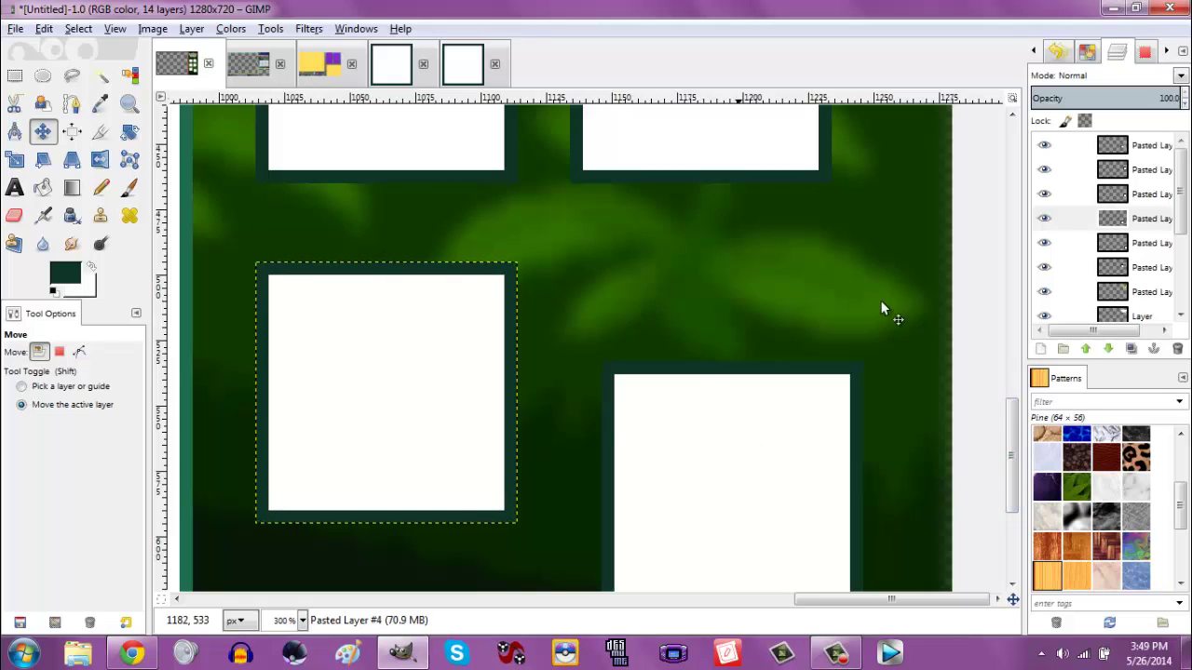
Move Pasted Layer #3 against the right side of the third row's left box, level with its top edge.
left_click(1157, 244)
left_click_drag(686, 423, 633, 326)
mouse_move(1010, 414)
left_mouse_down()
mouse_move(1014, 503)
mouse_move(986, 123)
mouse_move(1001, 289)
mouse_move(989, 383)
mouse_move(1012, 418)
left_mouse_up()
left_click_drag(691, 435, 661, 432)
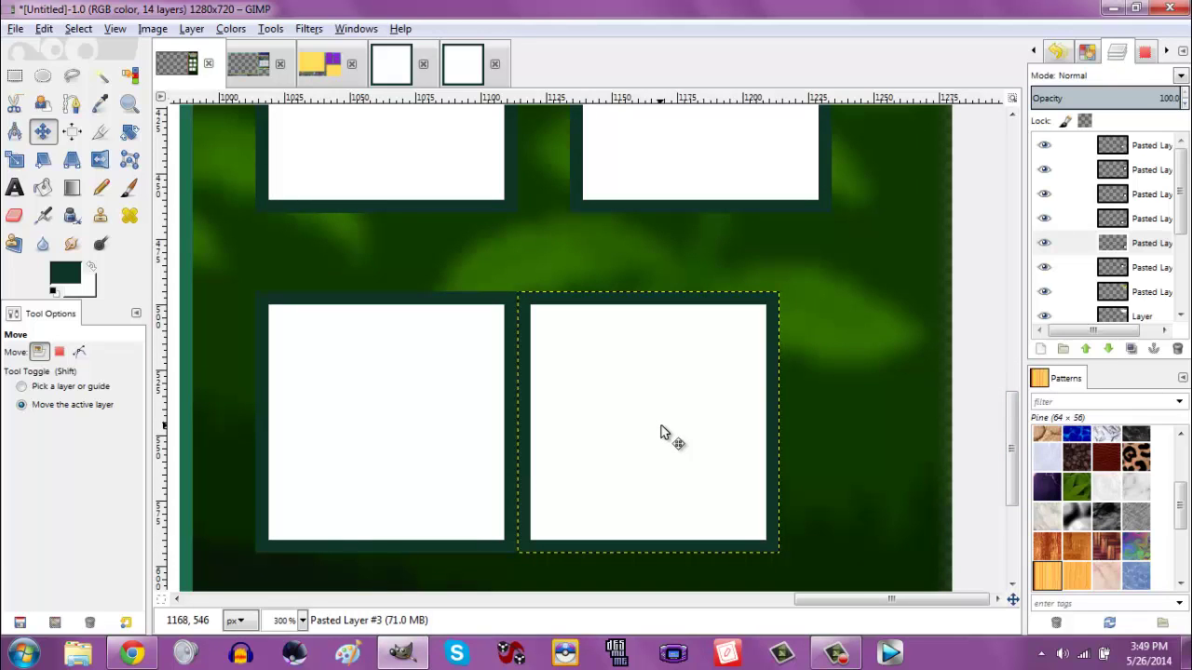
Nudge Pasted Layer #3 right until its side edges line up with the second row's right-hand box.
key("Right")
key("Right")
key("Right")
key("Right")
key("Right")
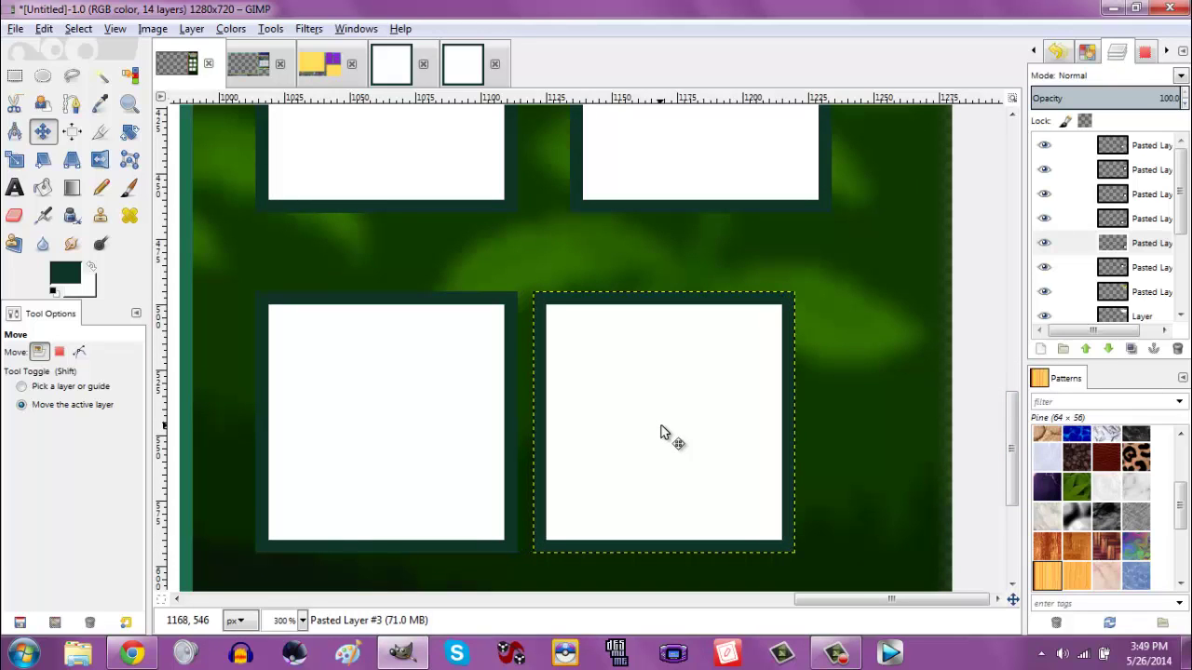
key("Right")
key("Right")
key("Right")
key("Right")
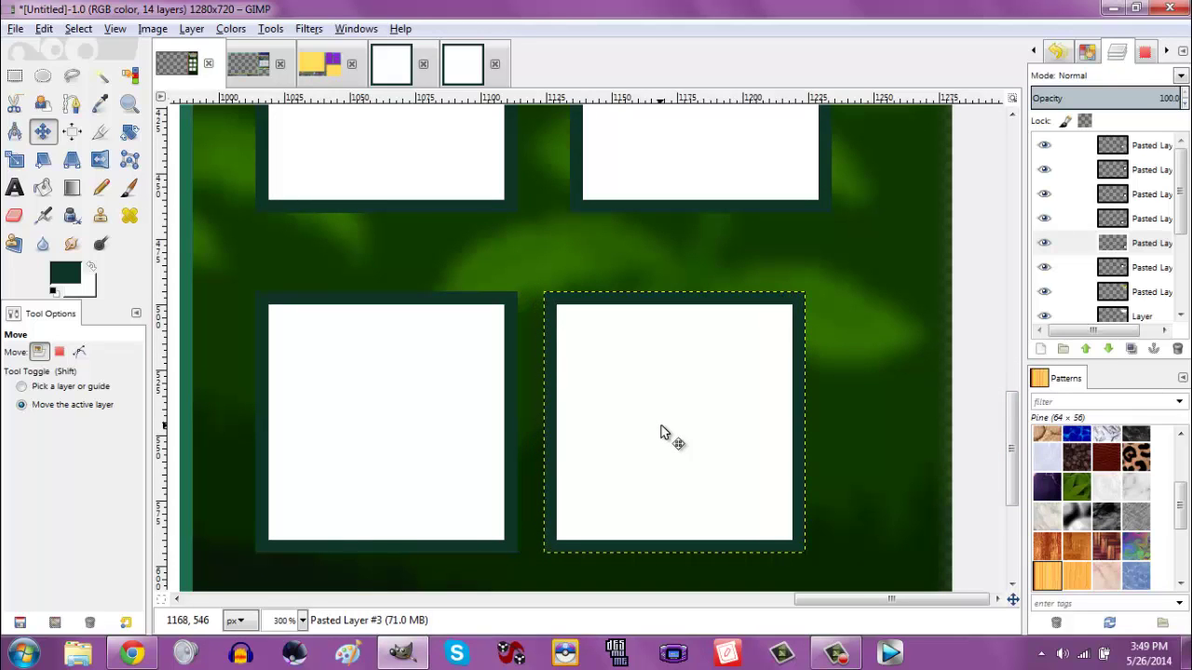
key("Right")
key("Right")
key("Right")
key("Right")
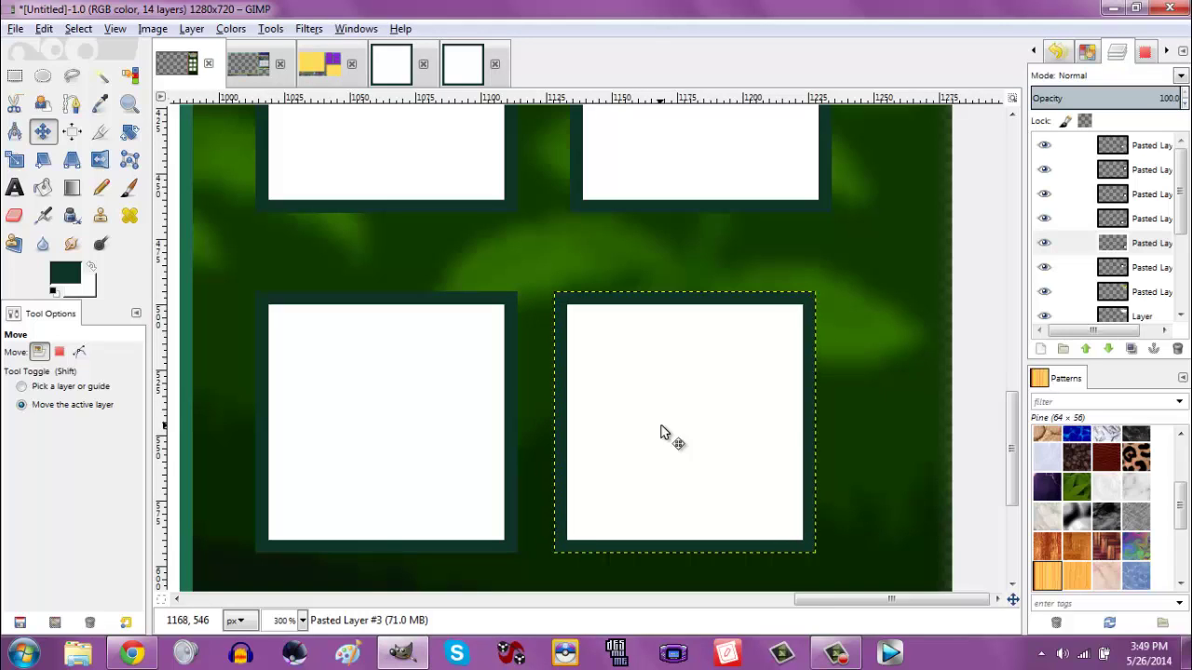
key("Right")
key("Right")
key("Right")
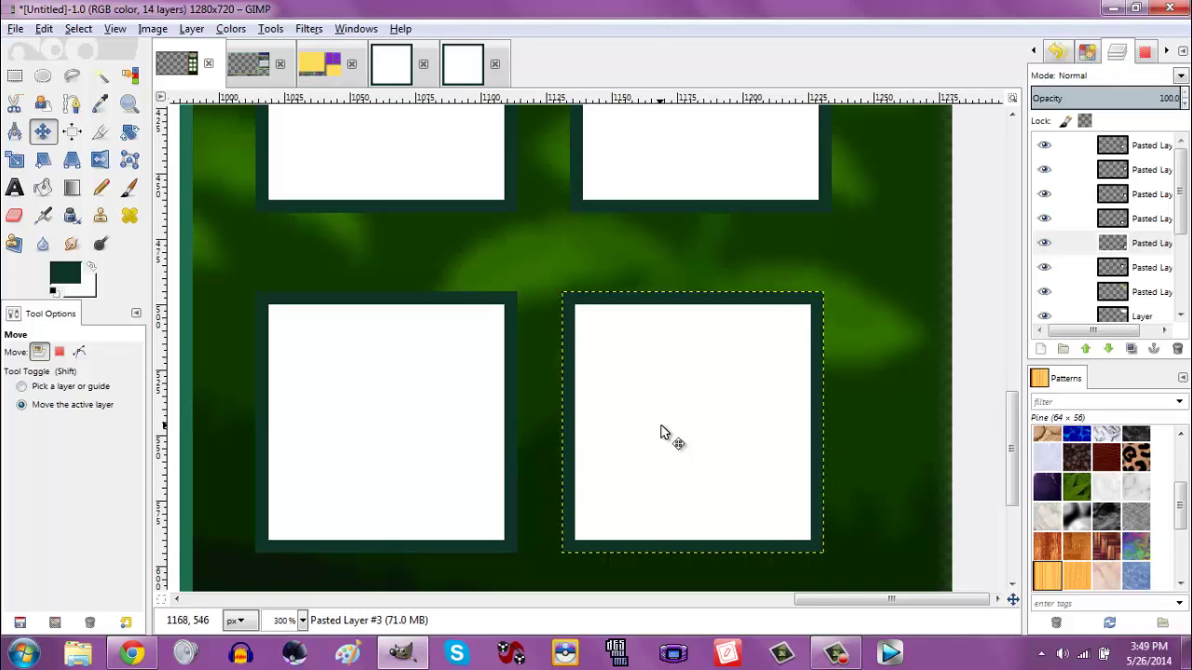
key("Right")
key("Right")
key("Right")
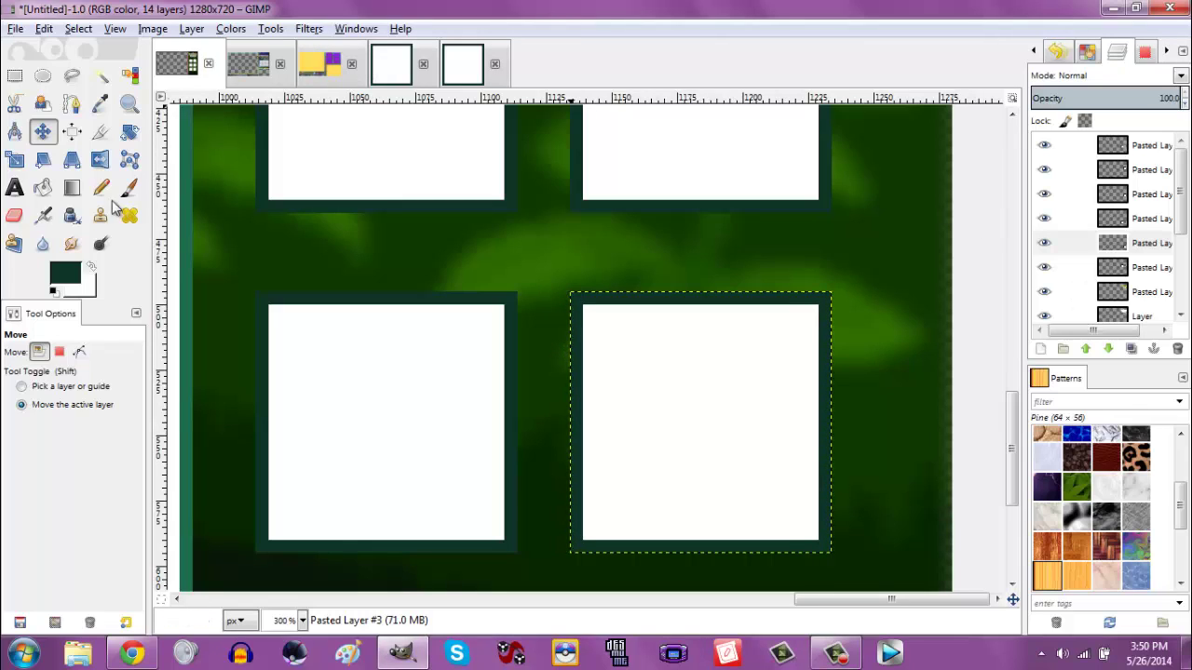
Link the six white box layers together so they move as one group.
left_click(301, 620)
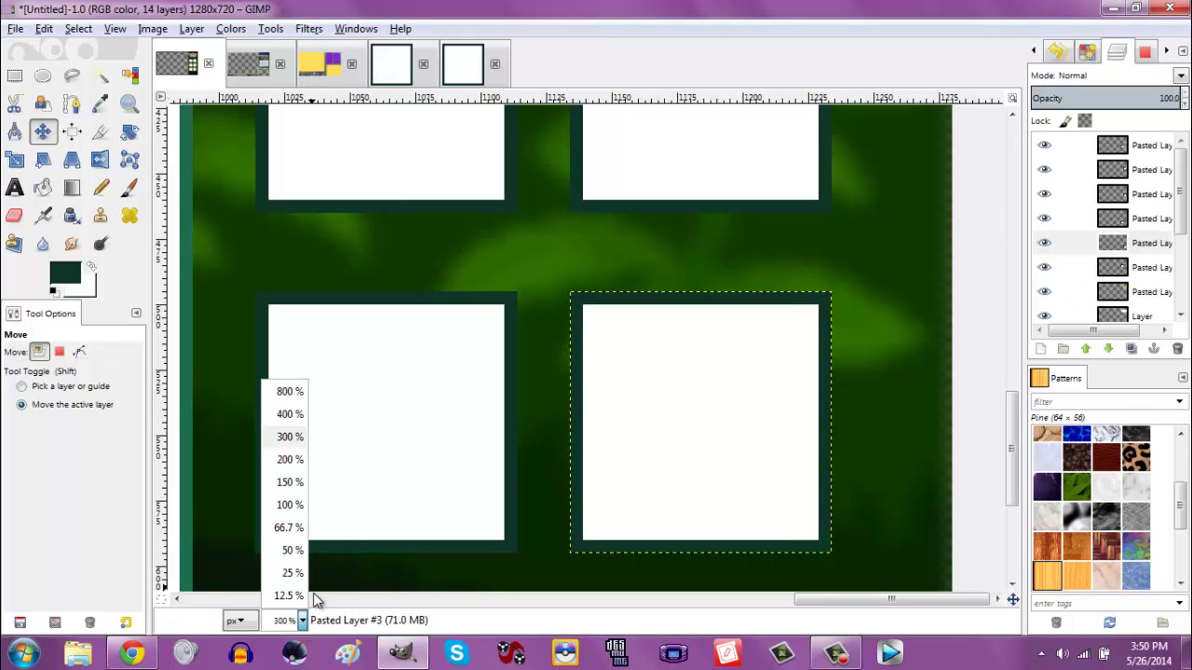
left_click(289, 527)
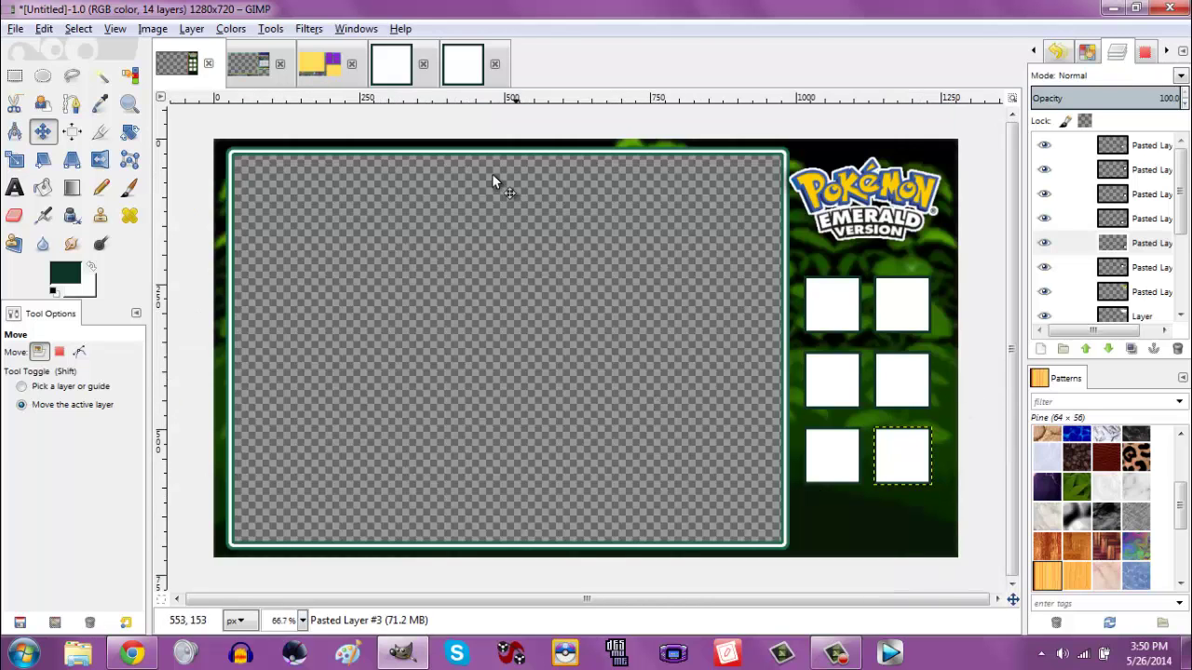
left_click(76, 31)
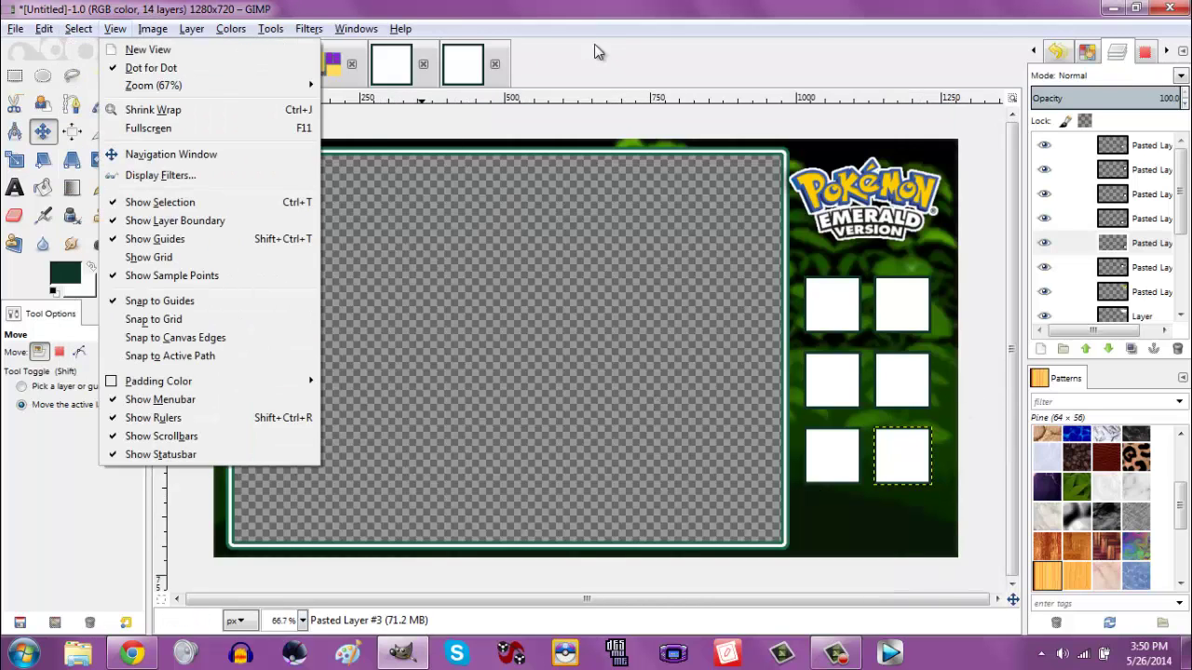
left_click(1064, 19)
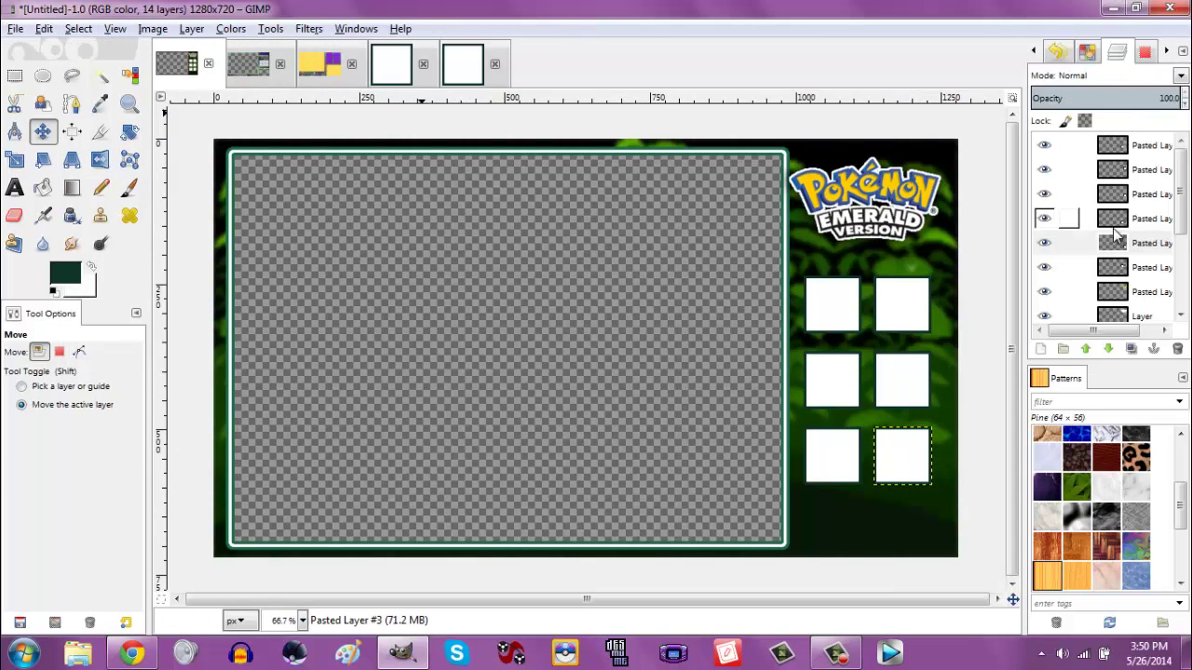
left_click(1071, 248)
left_click_drag(1071, 247, 1071, 149)
left_click(876, 410)
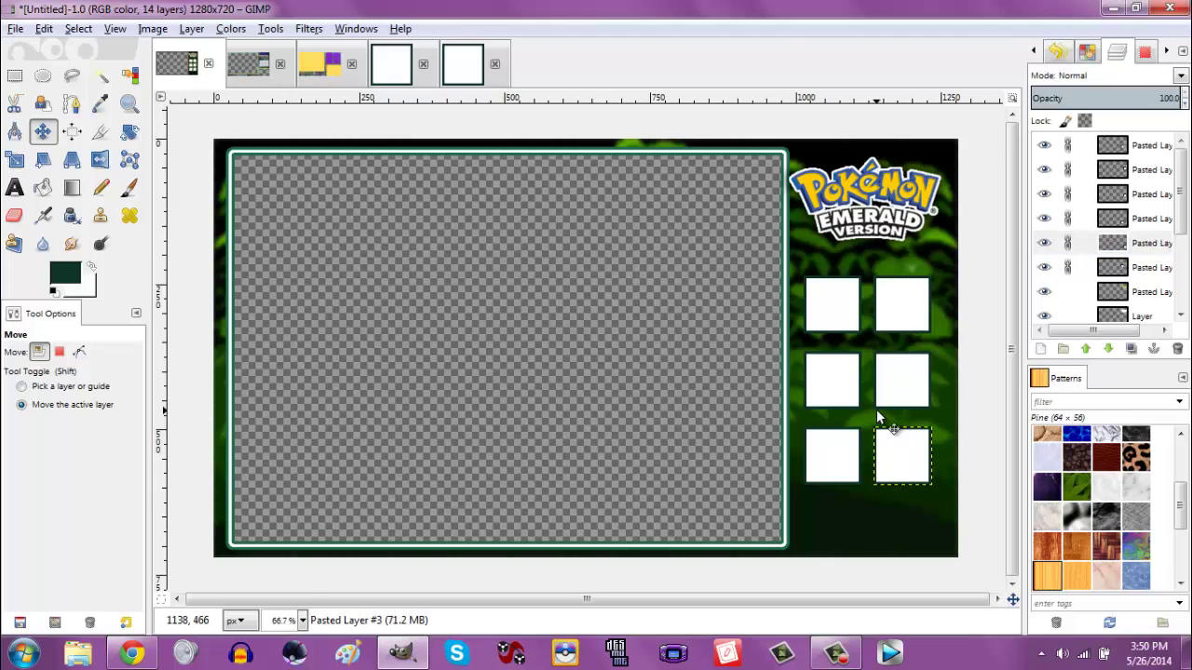
Nudge the linked group of six white boxes up until it sits just below the Pokémon Emerald logo.
key("Up")
key("Up")
key("Up")
key("Up")
key("Up")
key("Up")
key("Up")
key("Up")
key("Up")
key("Up")
key("Up")
key("Up")
key("Up")
key("Up")
key("Up")
key("Up")
key("Up")
key("Up")
key("Up")
key("Up")
key("Up")
key("Up")
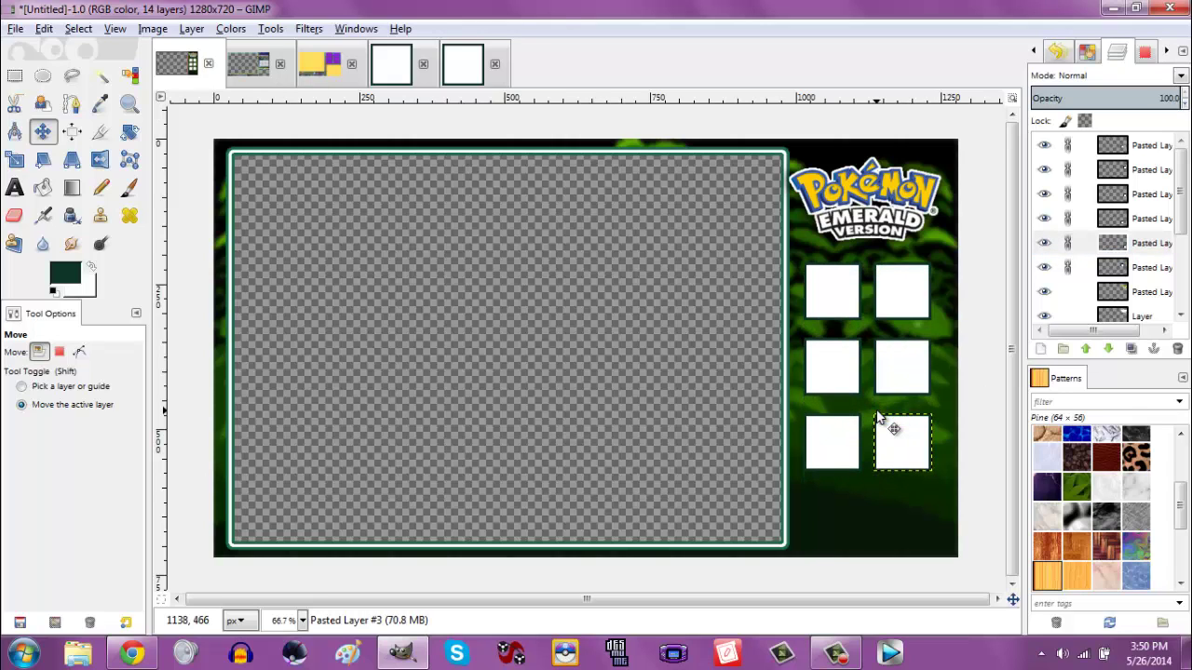
key("Up")
key("Up")
key("Up")
key("Up")
key("Up")
key("Up")
key("Up")
key("Up")
key("Up")
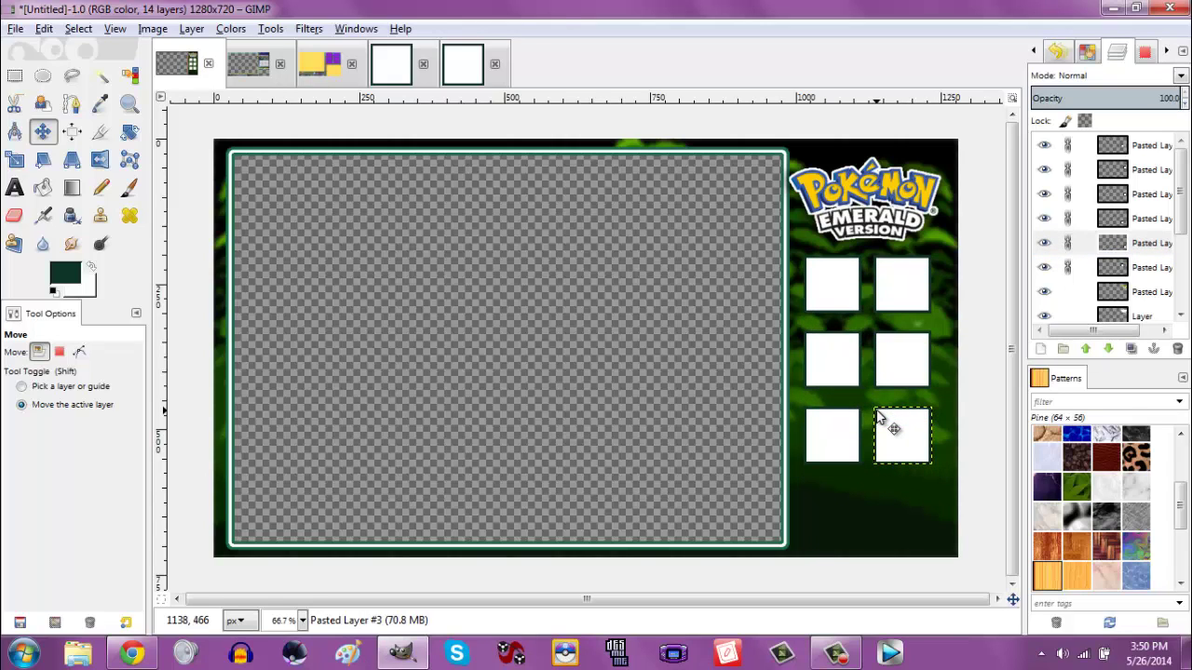
key("Up")
key("Up")
key("Up")
key("Up")
key("Up")
key("Up")
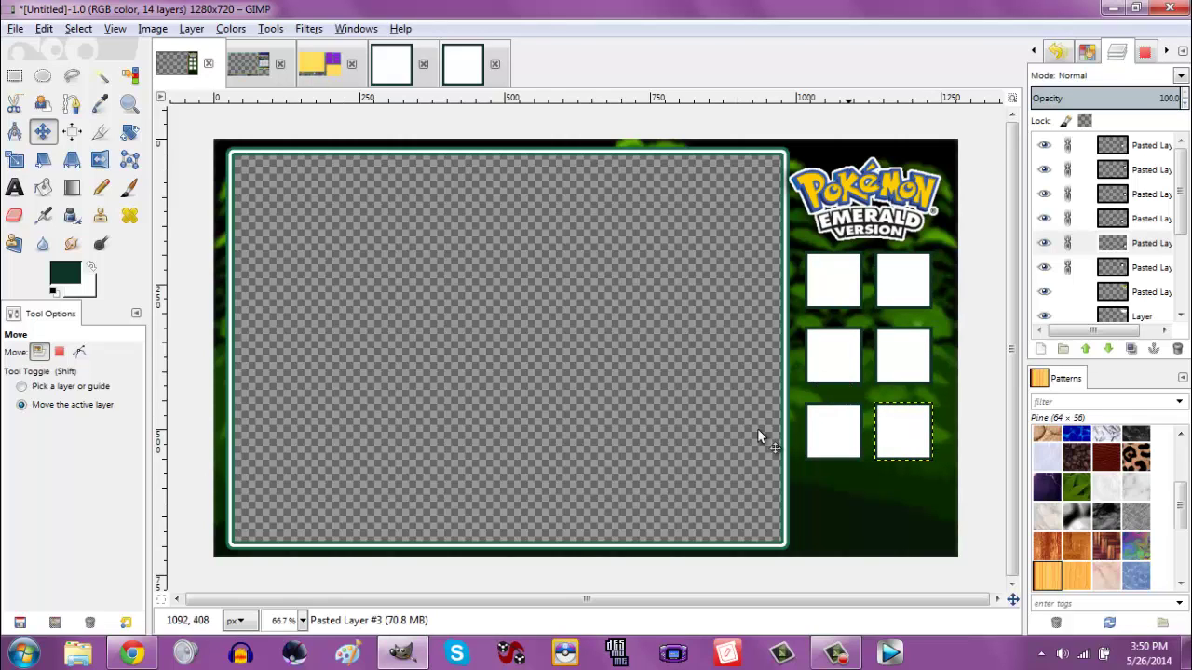
key("Down")
key("Down")
key("Down")
key("Down")
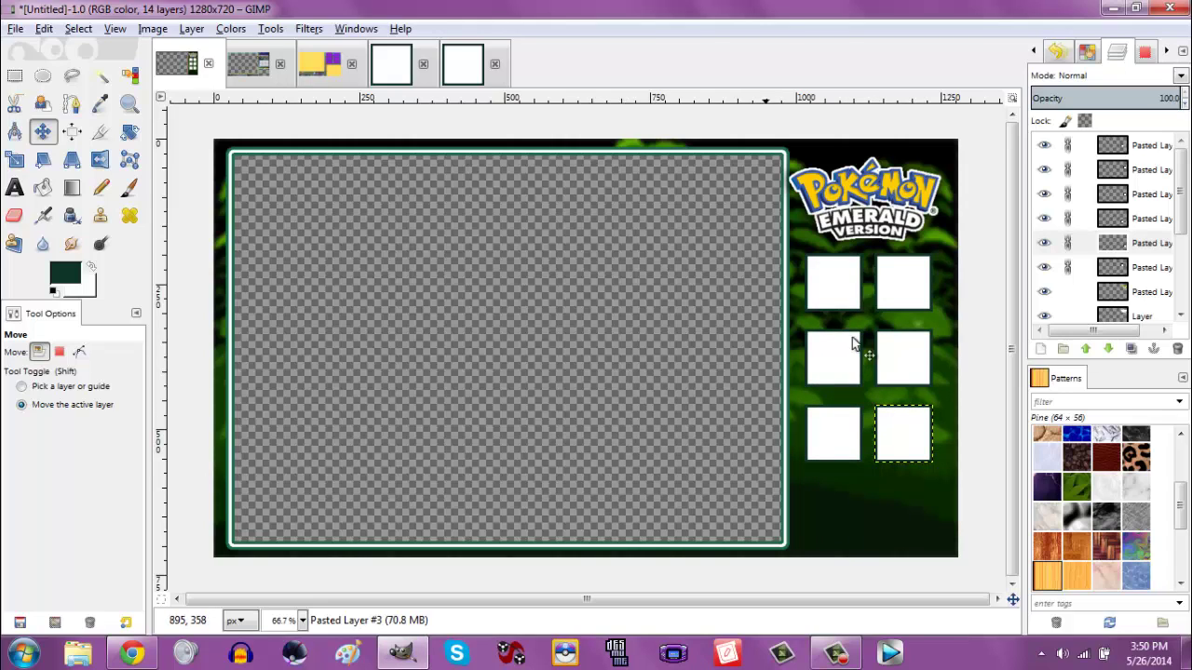
left_click(324, 71)
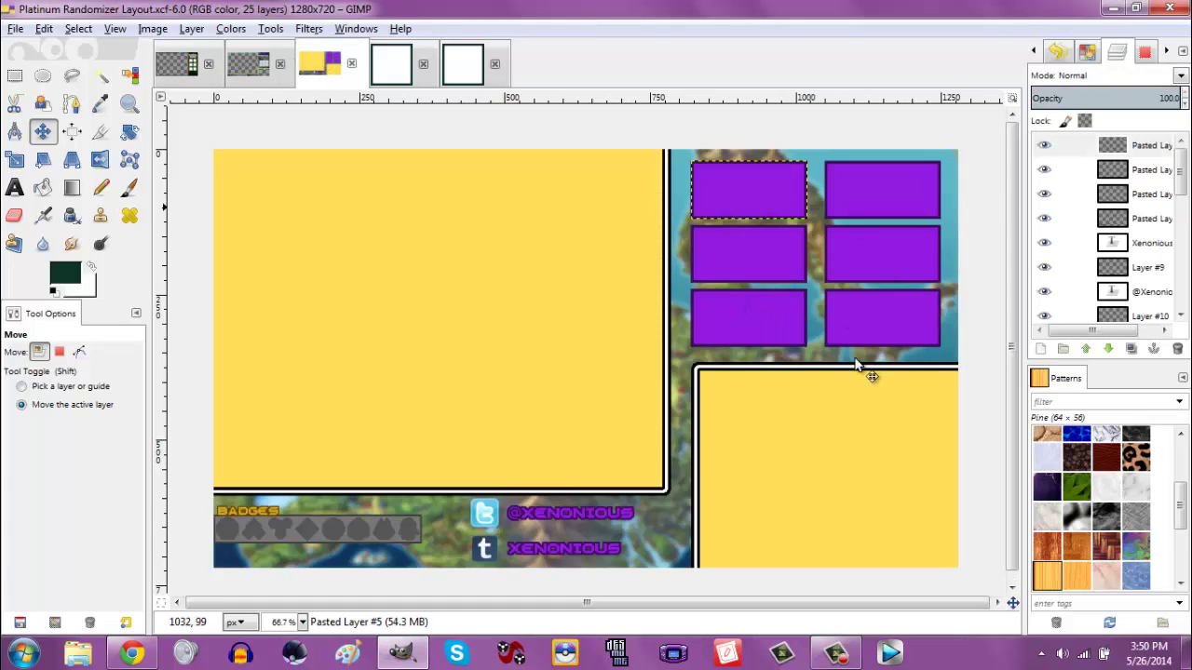
left_click(244, 81)
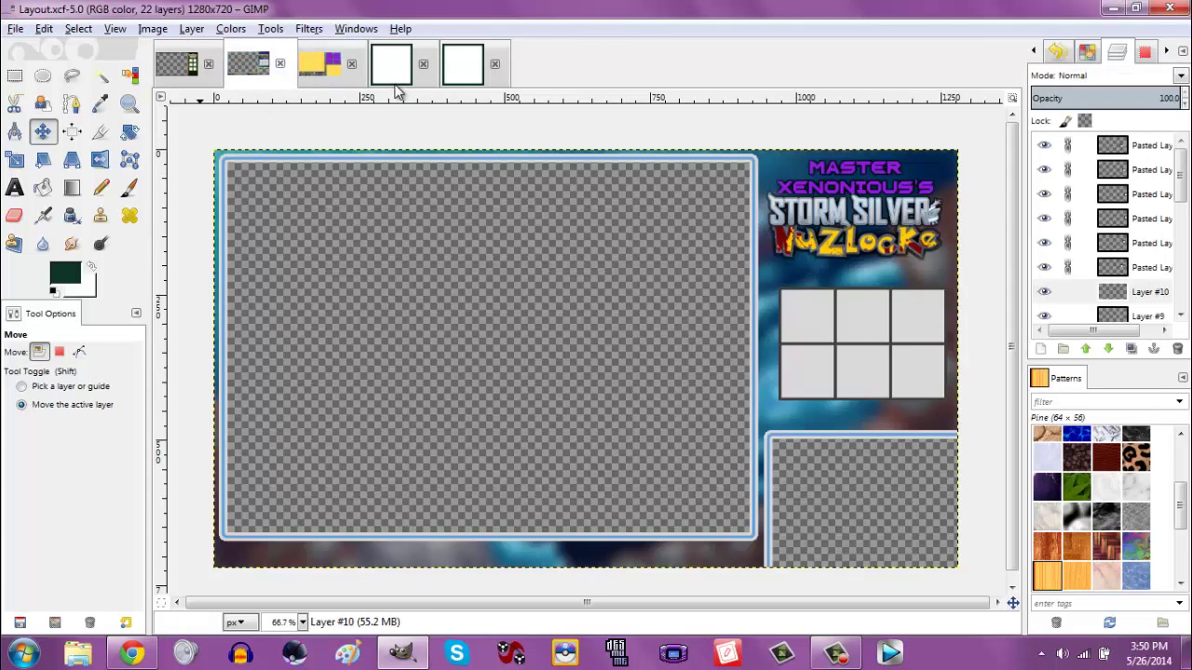
left_click(190, 72)
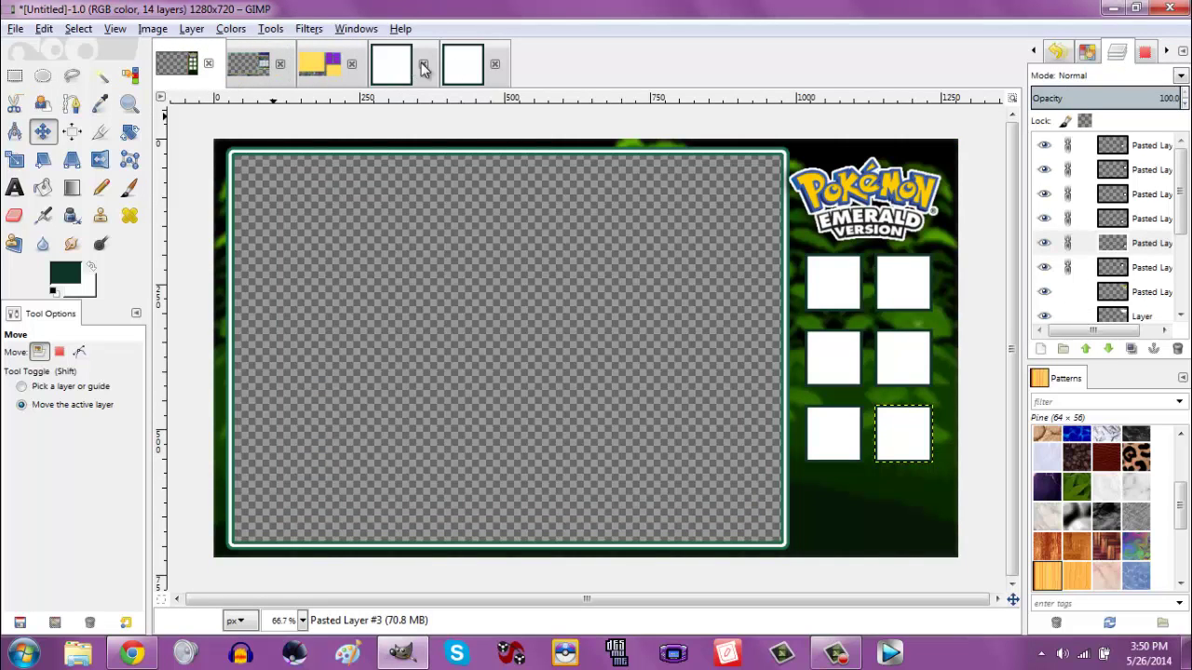
Close the two separate white box images, discarding the unsaved changes to Pokemon Base.
left_click(495, 65)
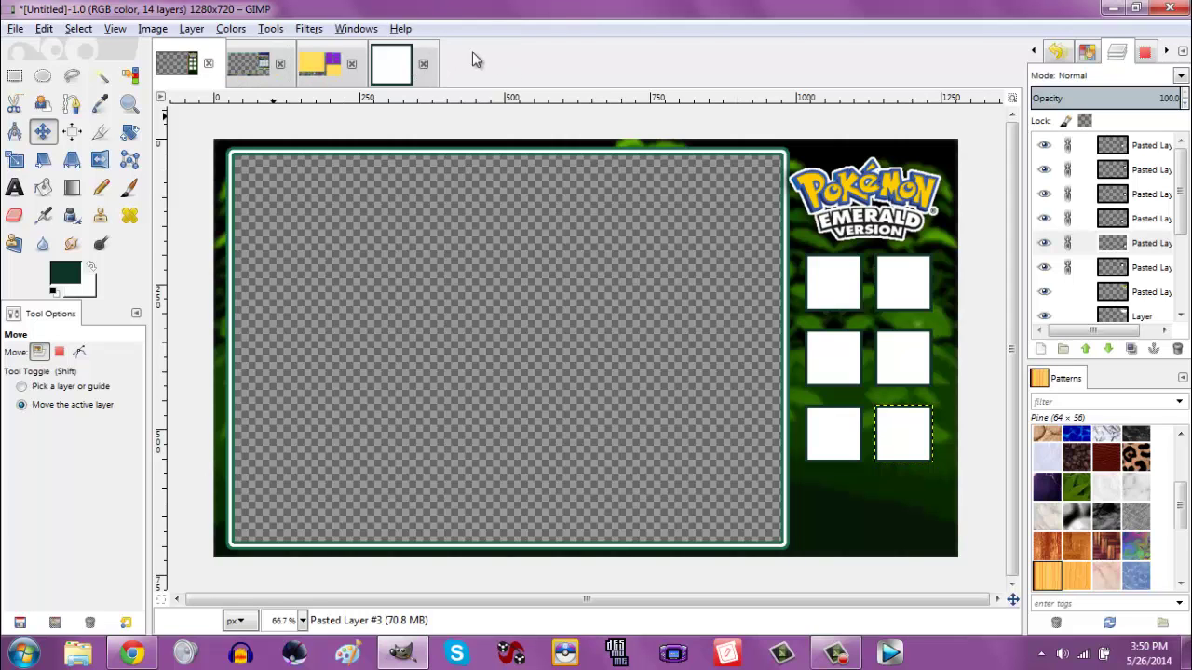
left_click(423, 61)
key("Left")
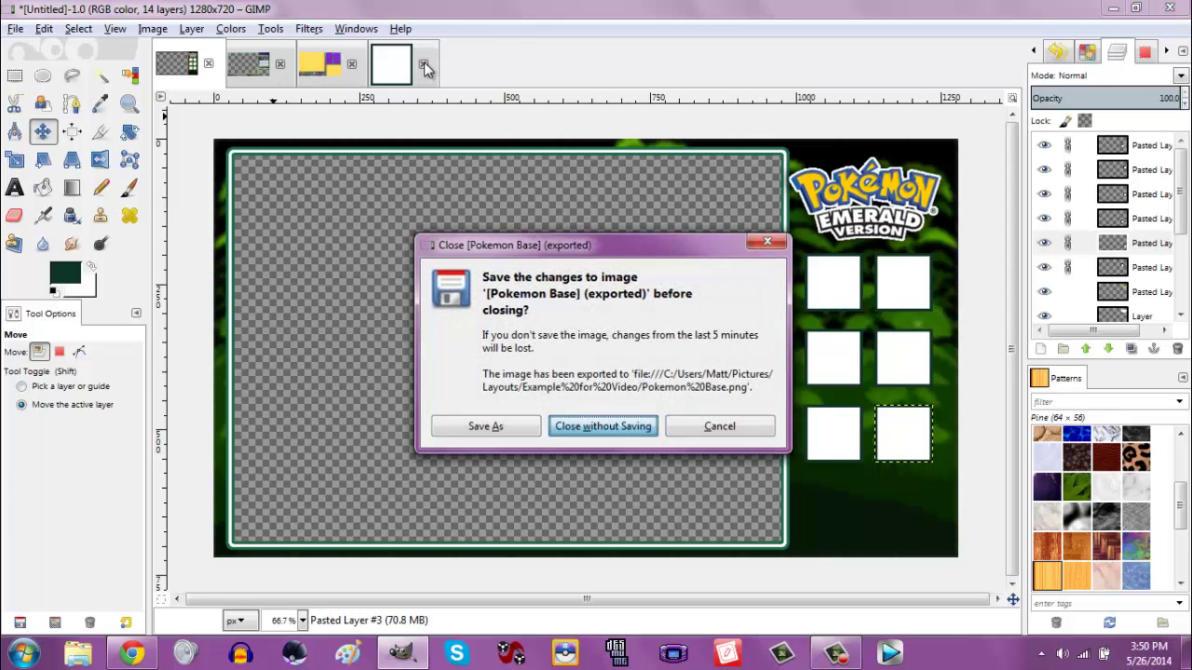
key("Return")
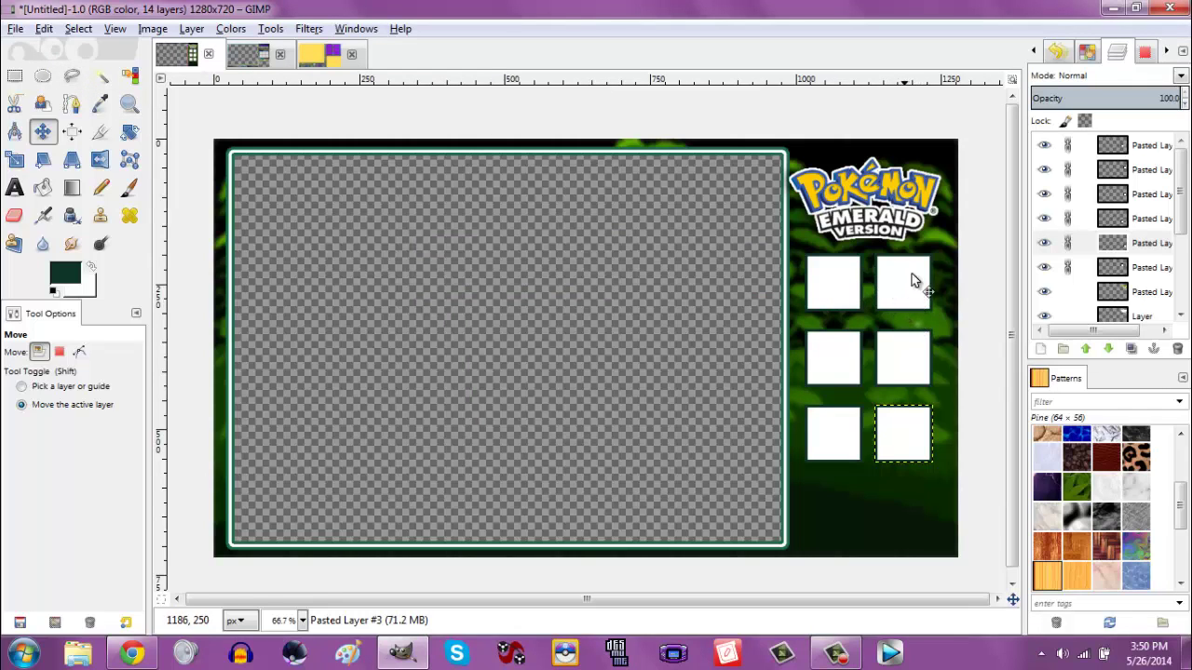
Create a new image 90 px wide and 90 px high.
left_click(15, 29)
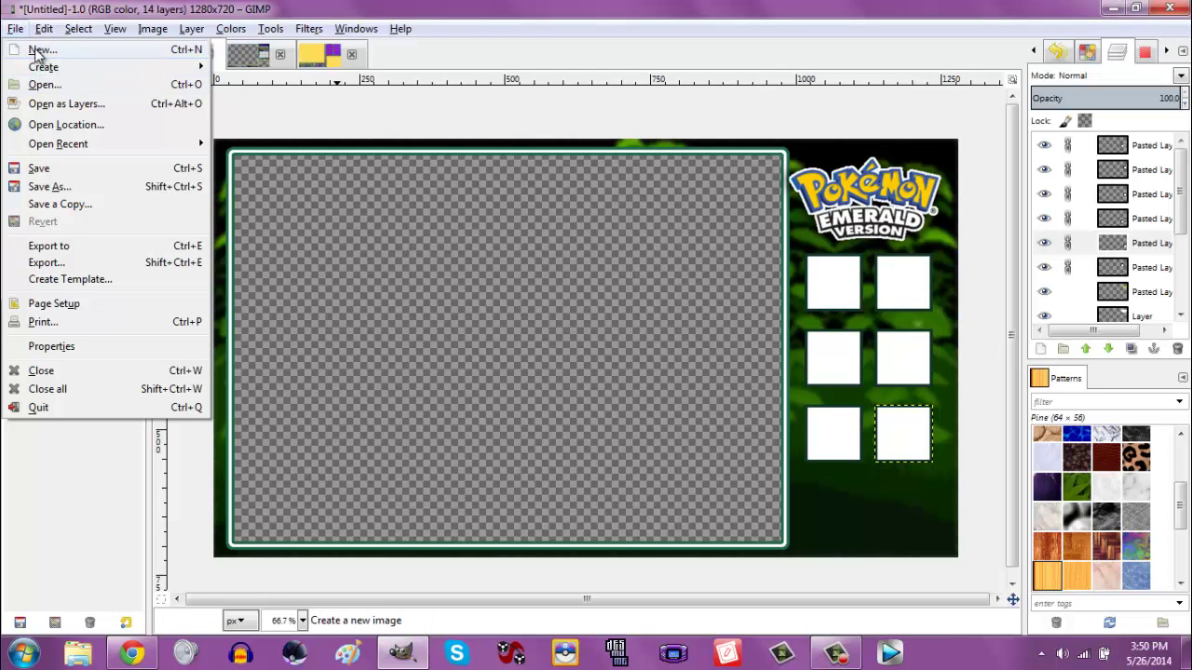
left_click(41, 50)
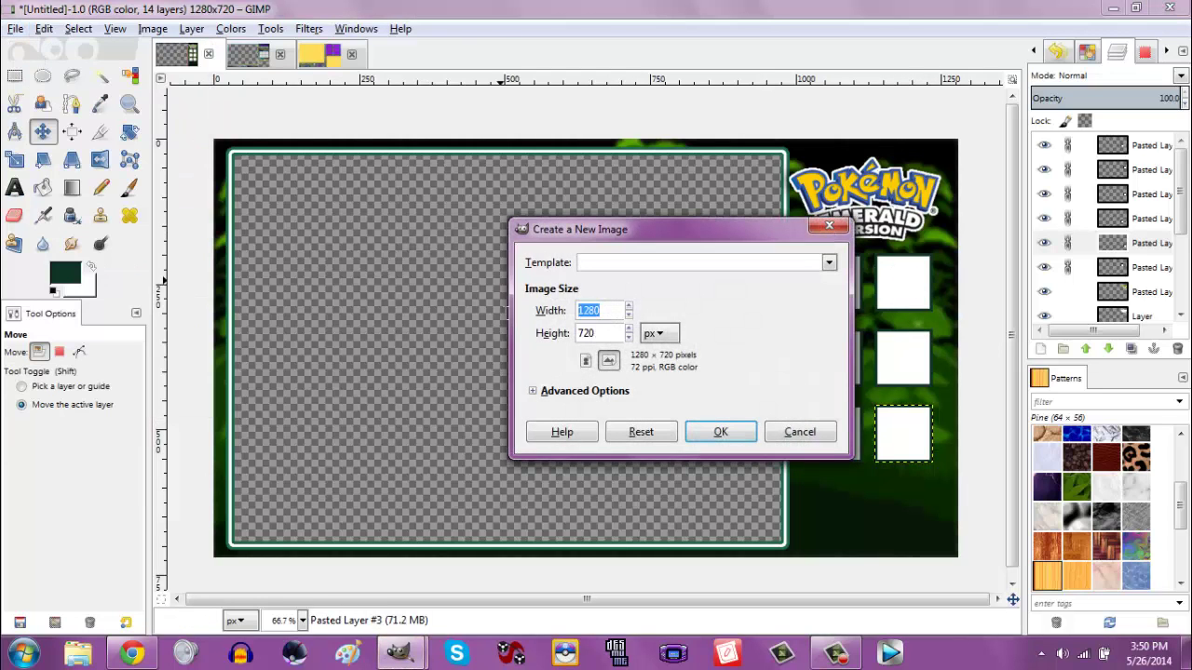
type("90")
key("Tab")
type("90")
key("Return")
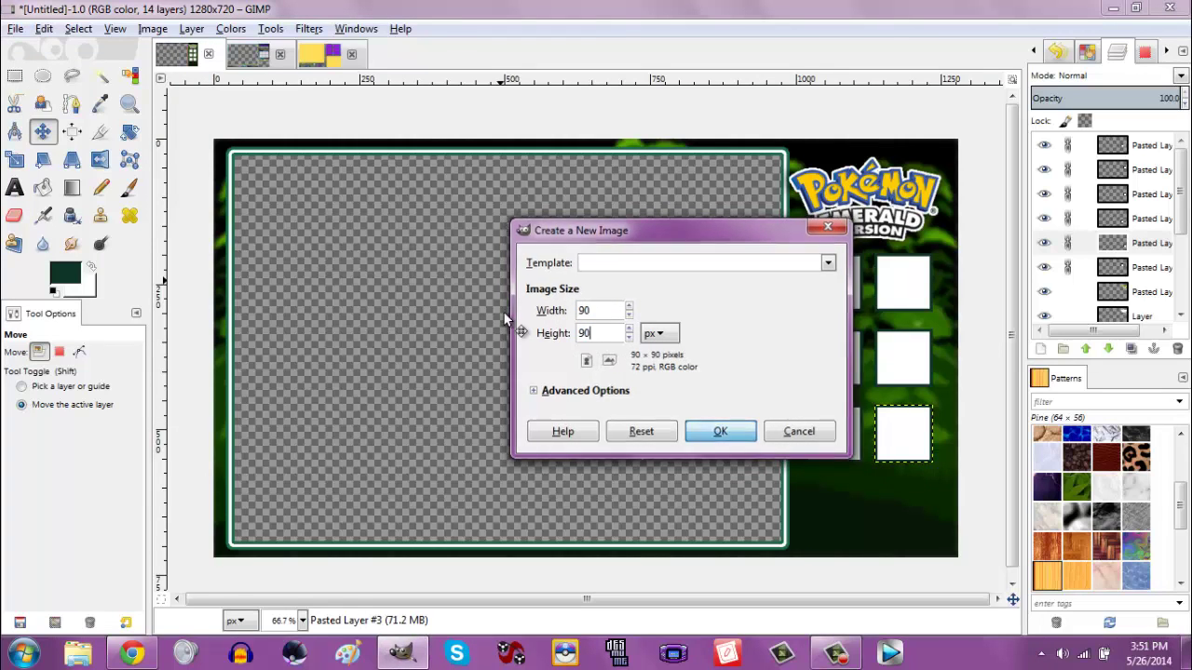
Open Portraits.png from the Stuff folder in Pictures.
left_click(16, 29)
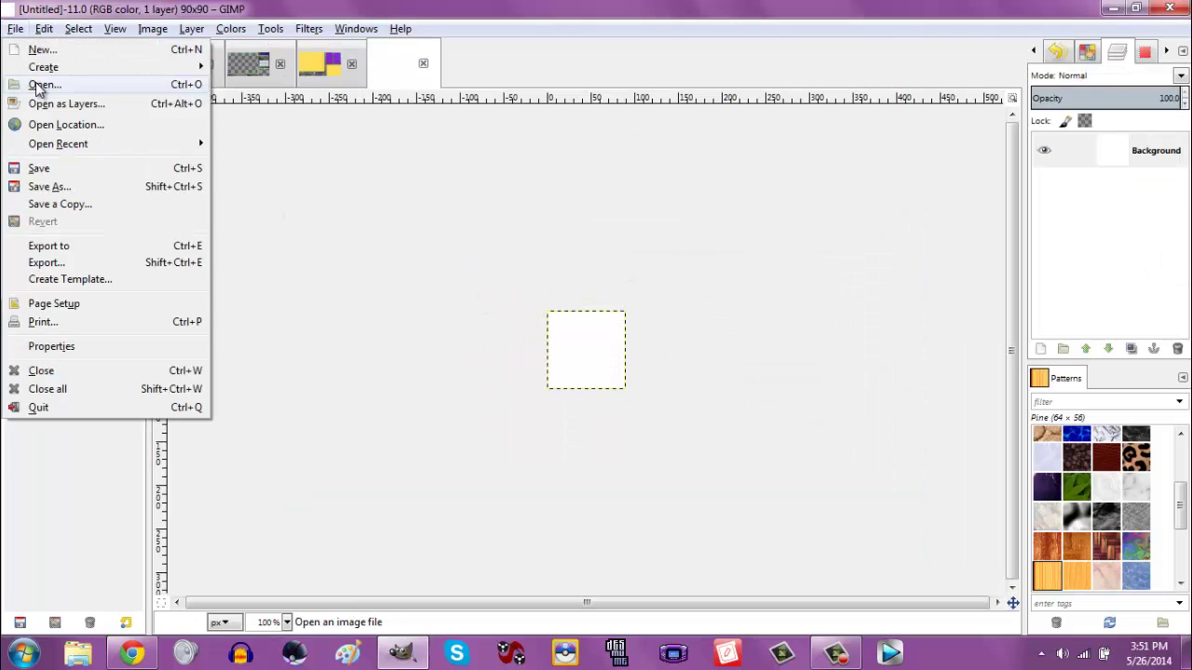
left_click(37, 84)
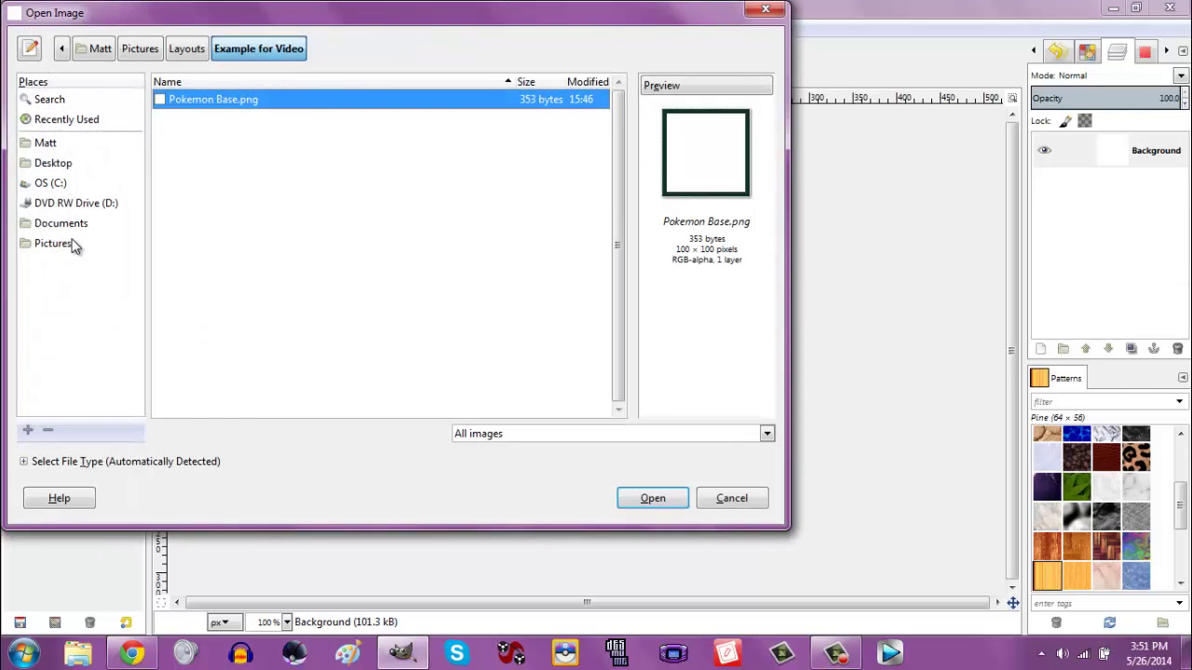
left_click(54, 243)
scroll(612, 221, "down", 3)
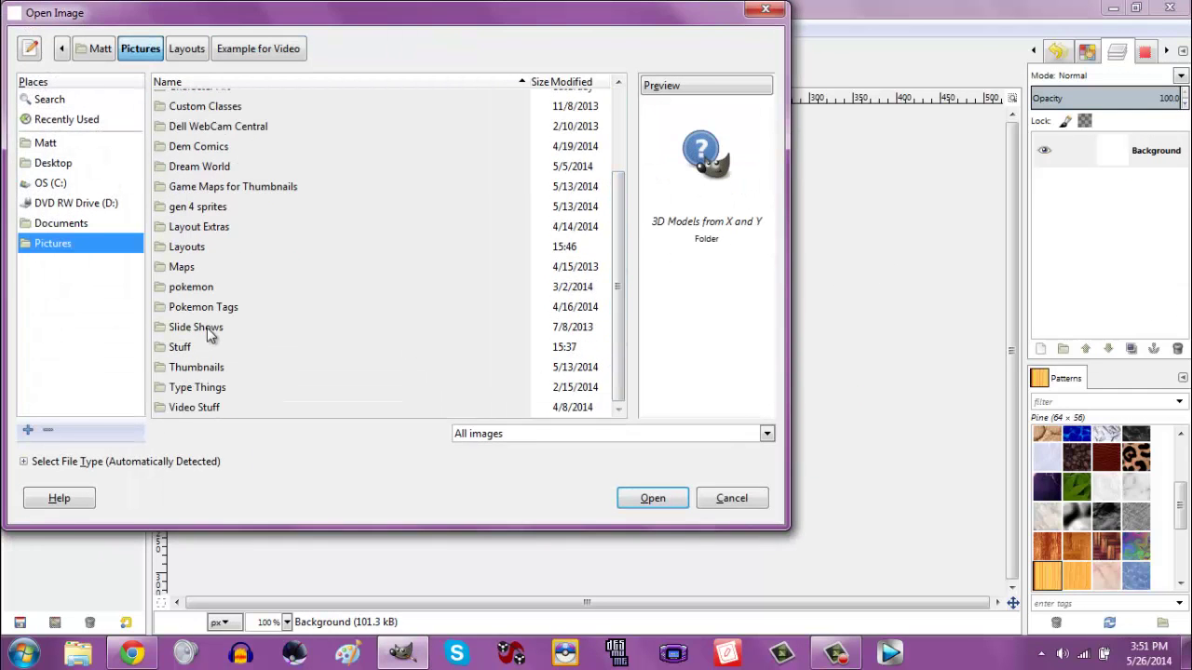
double_click(207, 344)
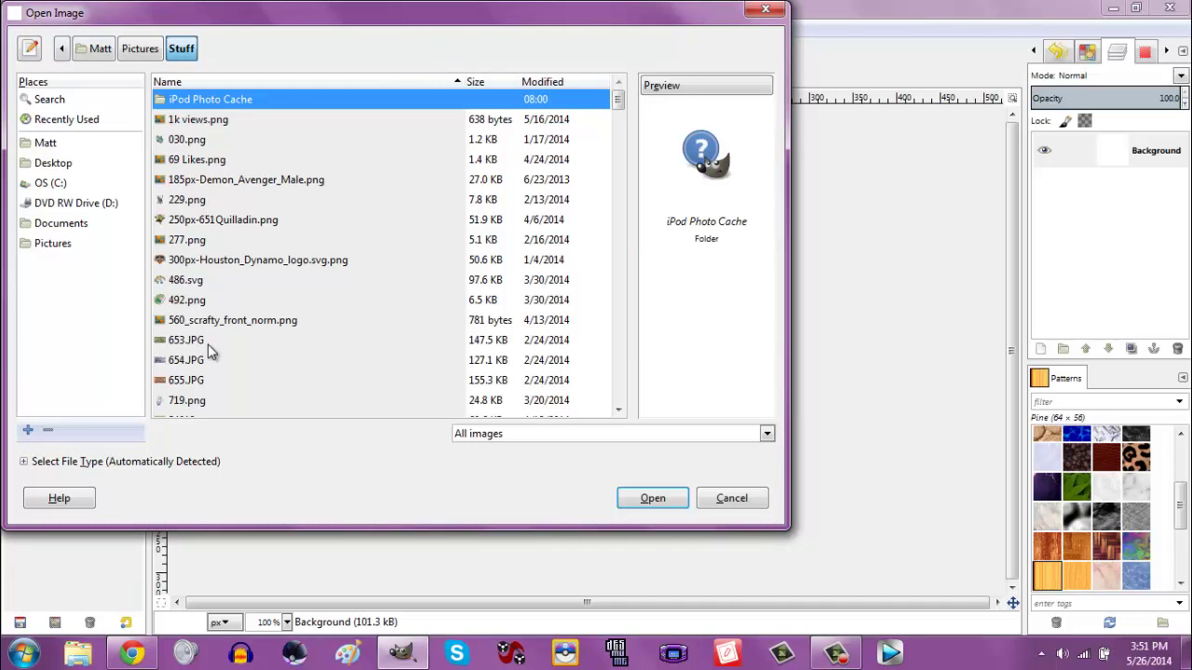
type("po")
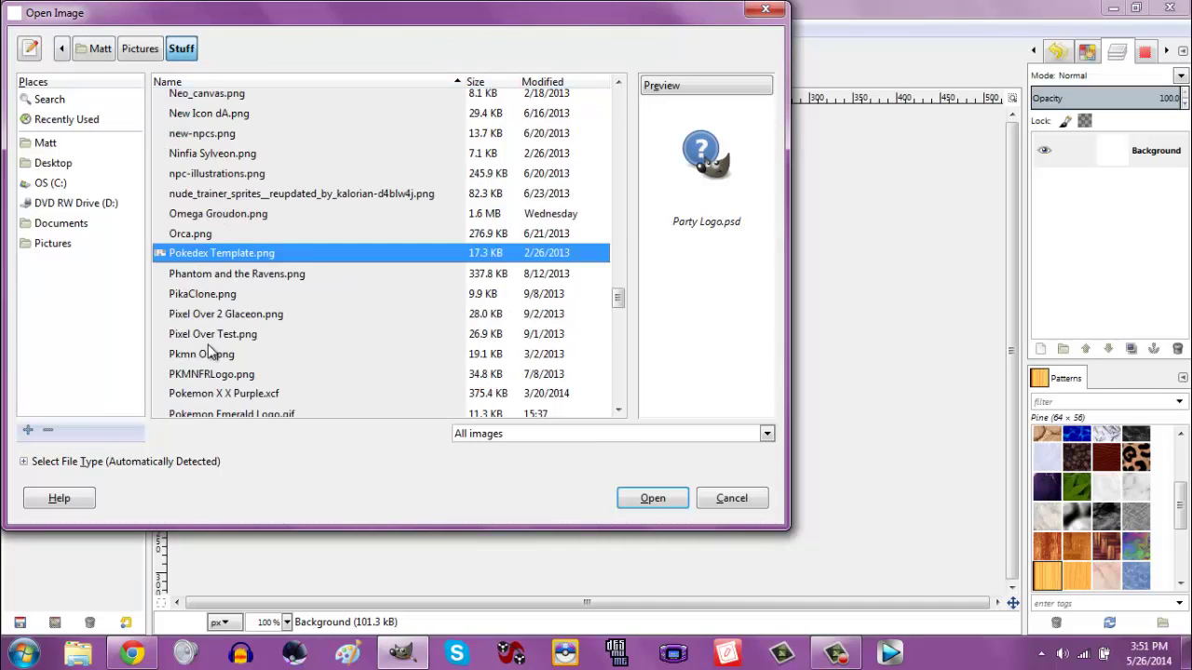
type("rt")
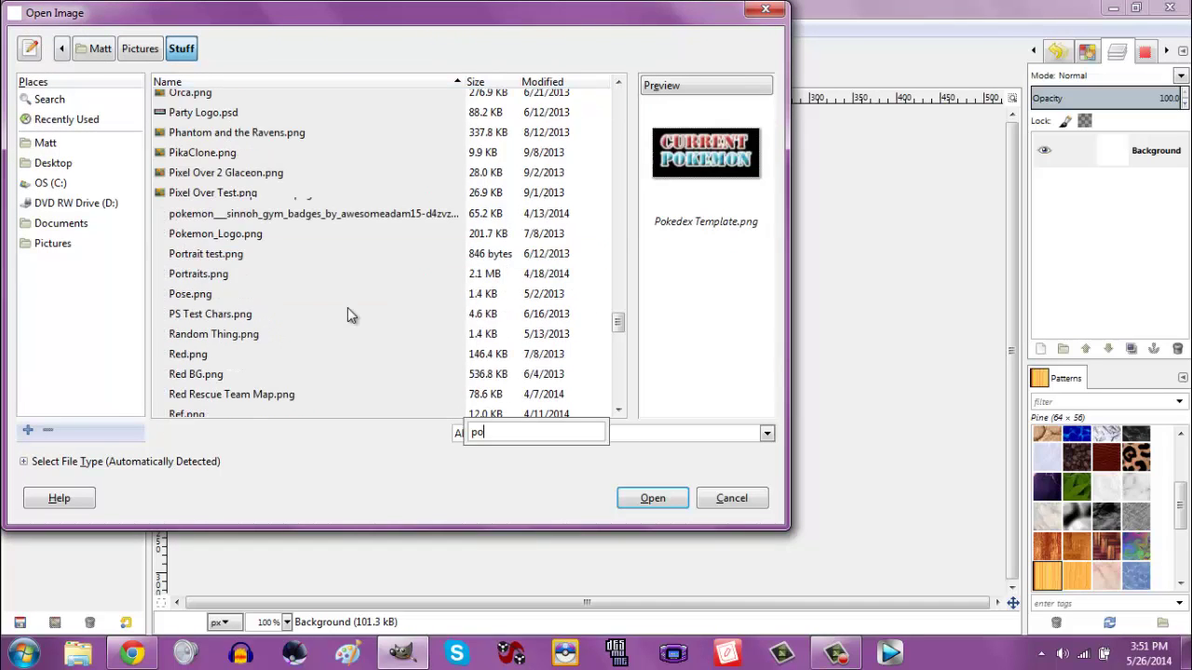
double_click(261, 272)
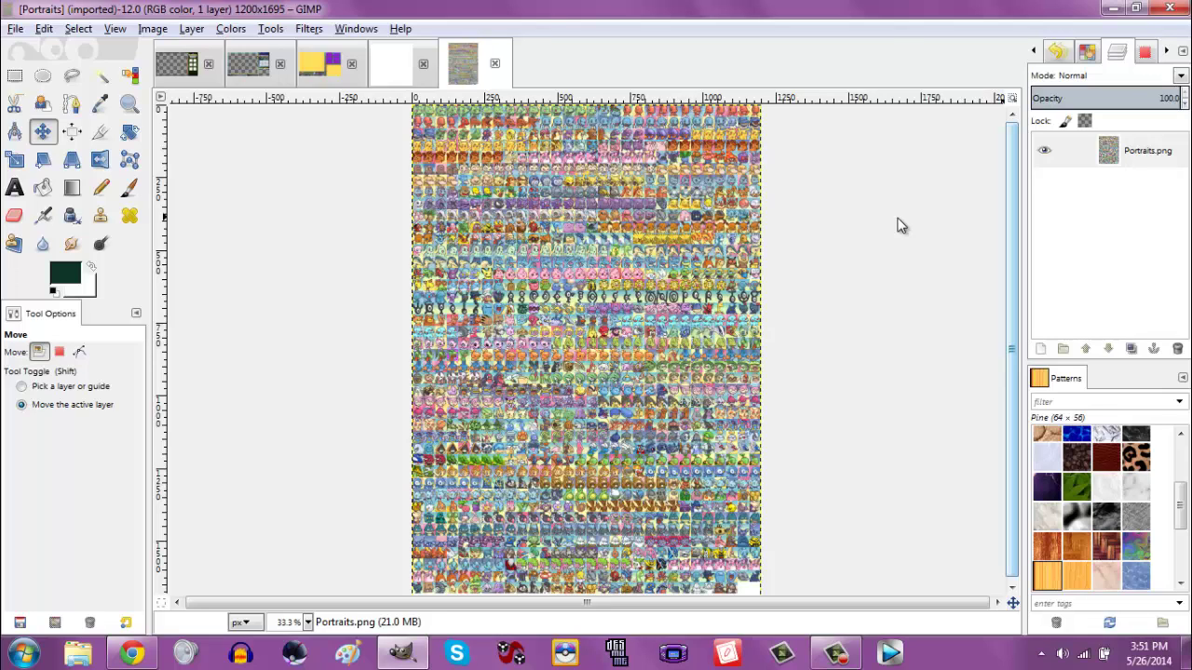
Select the 40 × 40 px portrait of the purple bat creature at position 600, 680 and copy it.
left_click(130, 104)
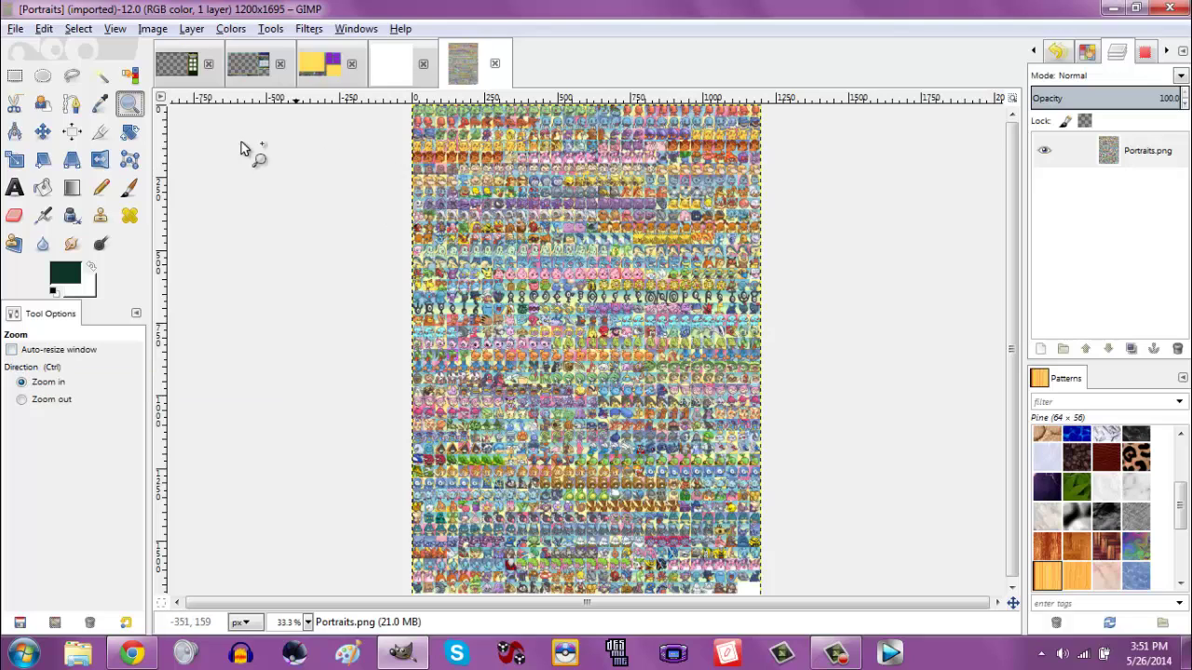
left_click(582, 310)
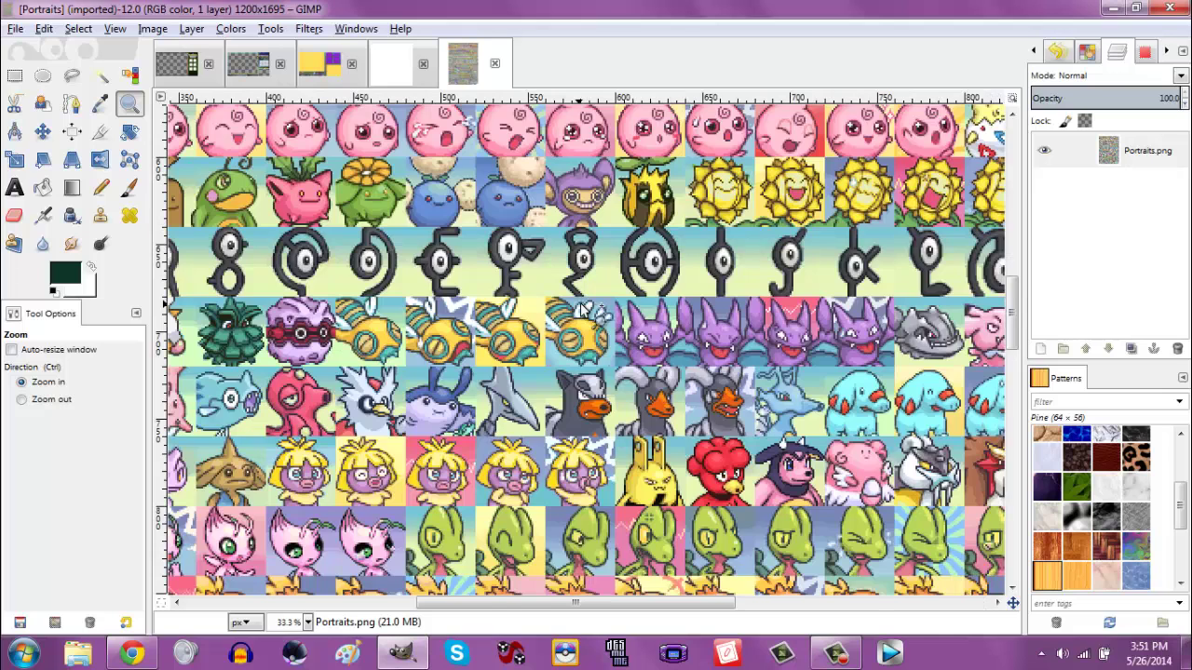
key("4")
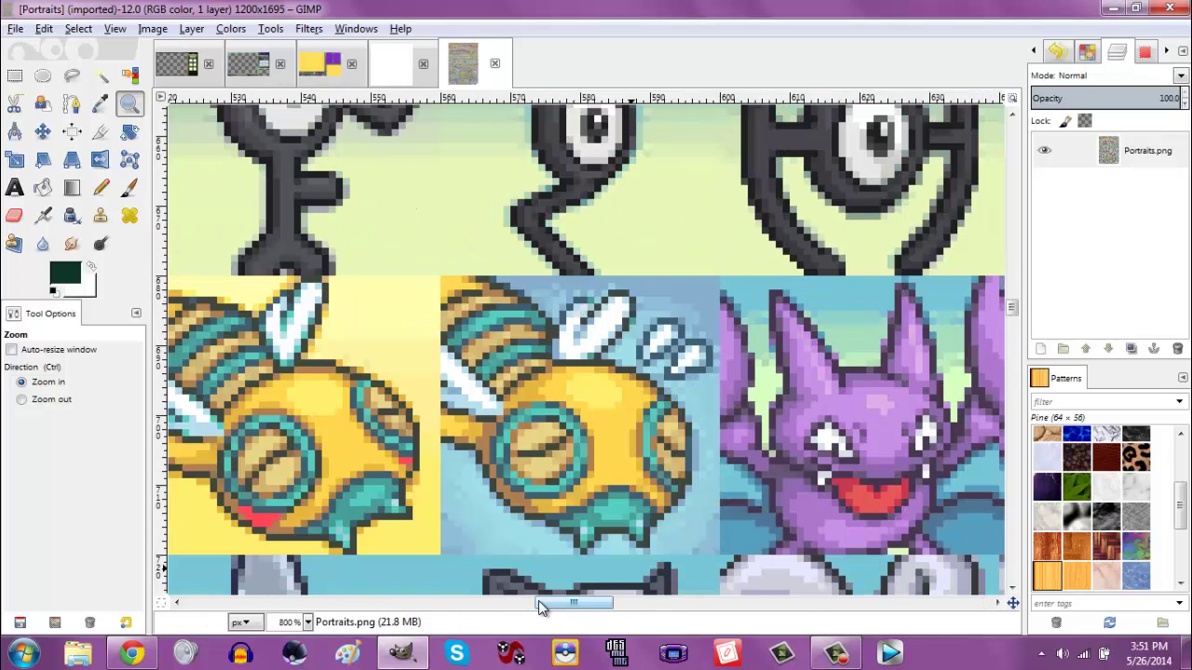
left_click_drag(538, 603, 570, 605)
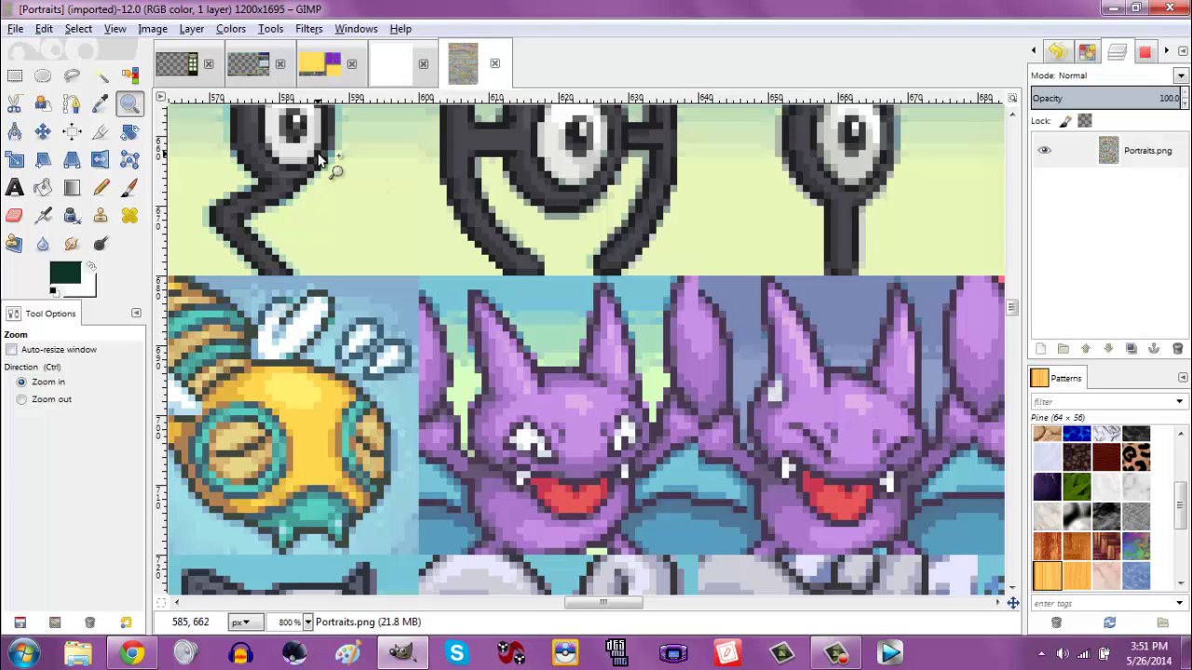
left_click(15, 76)
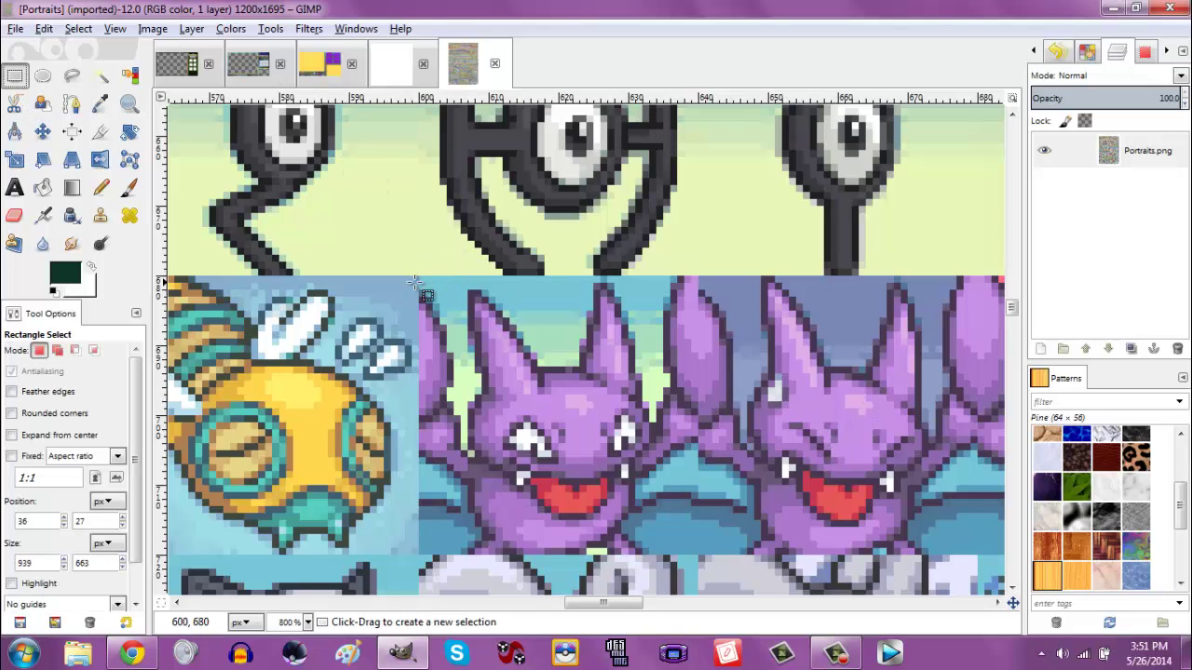
left_click_drag(419, 275, 698, 555)
key("ctrl+c")
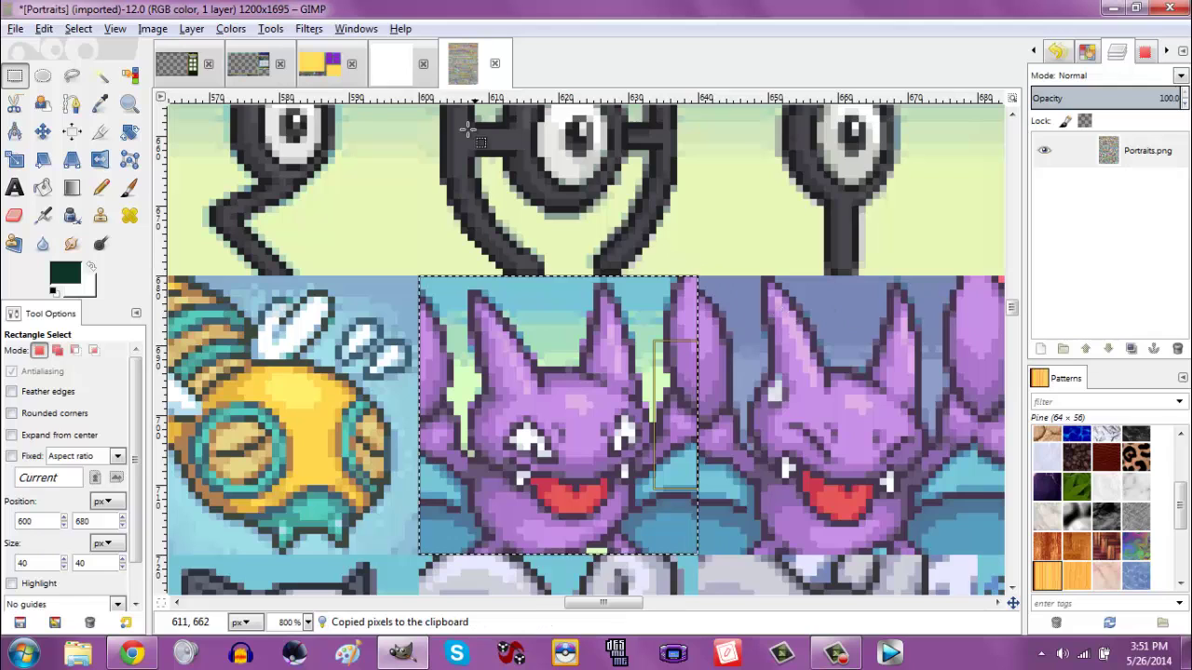
Paste the copied portrait into the blank 90 × 90 px image as a new layer.
left_click(414, 75)
key("ctrl+v")
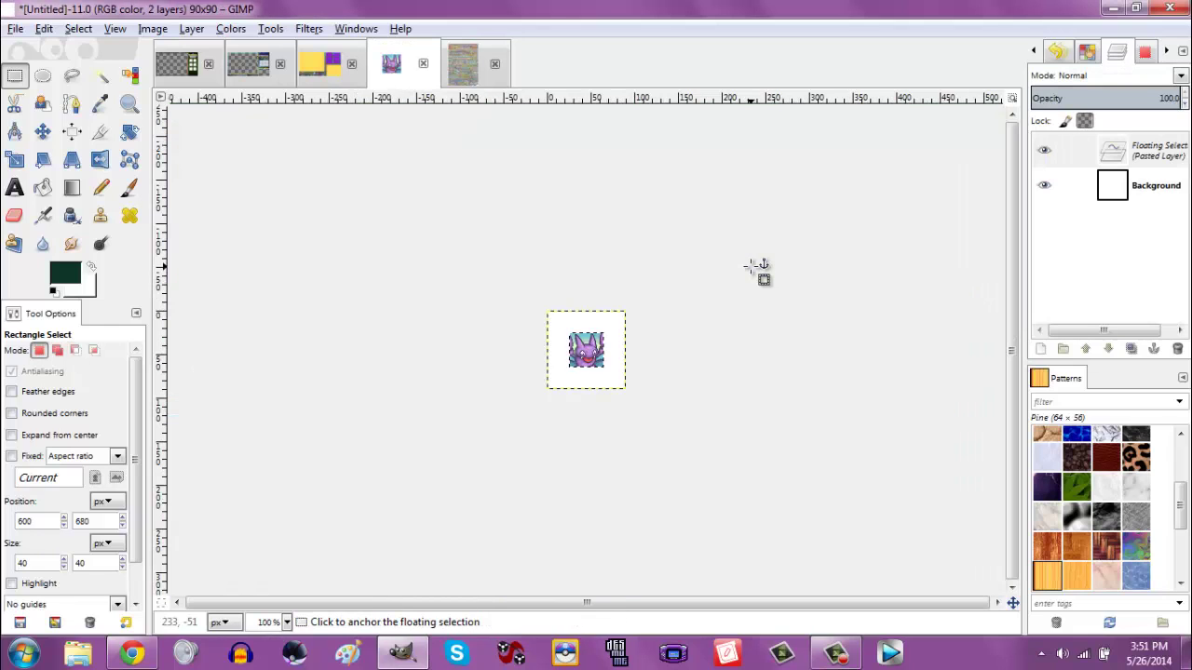
left_click(1044, 350)
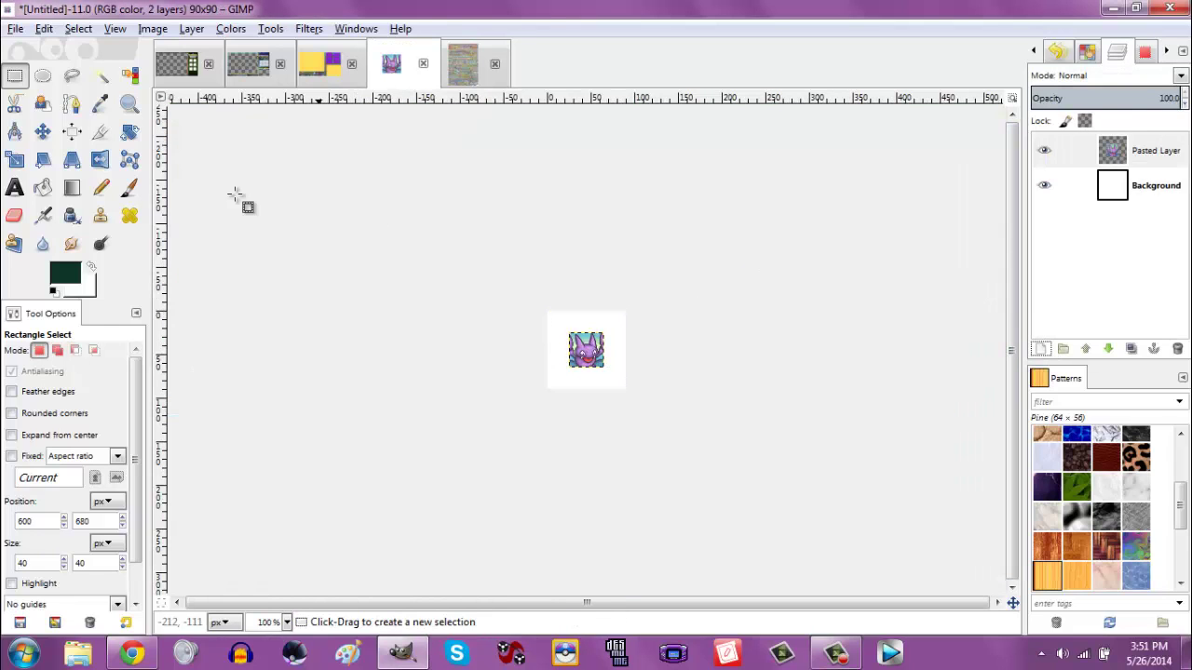
Flip the pasted portrait layer horizontally and scale it to 90 × 90 px.
left_click(101, 161)
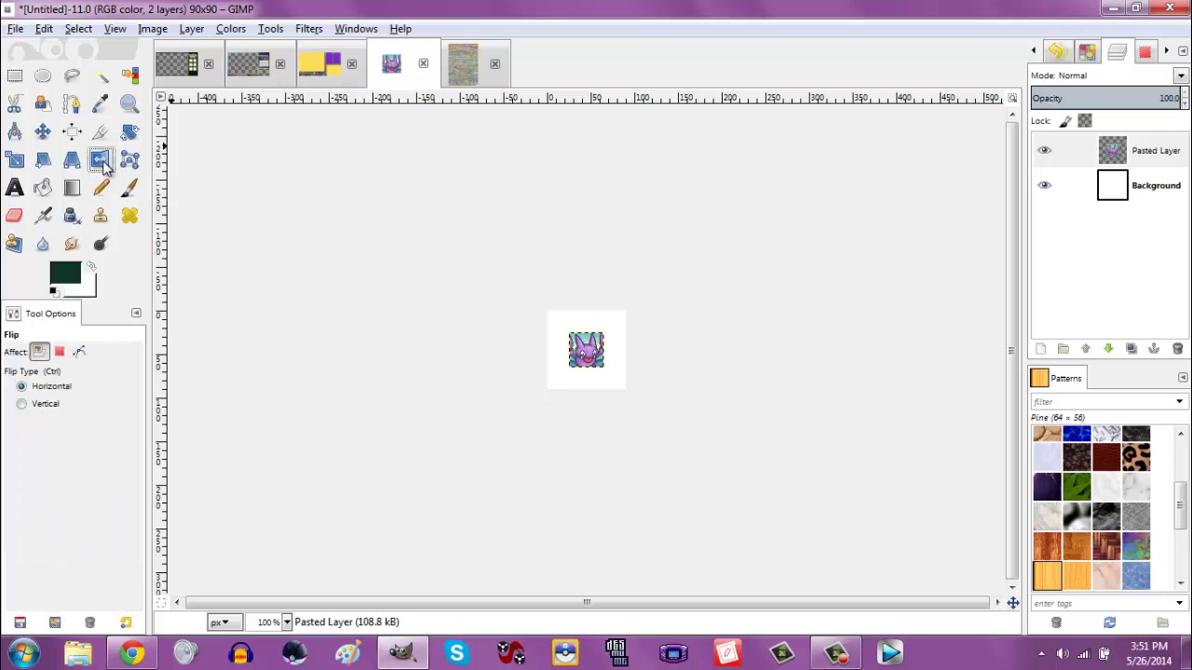
left_click(590, 348)
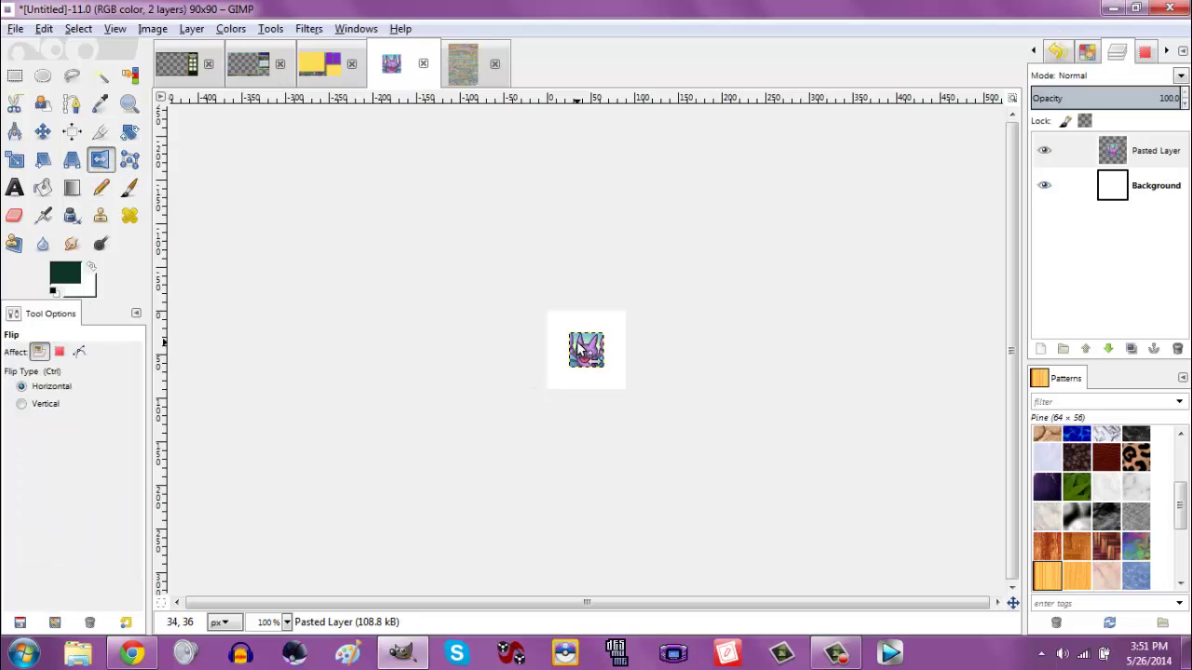
left_click(15, 161)
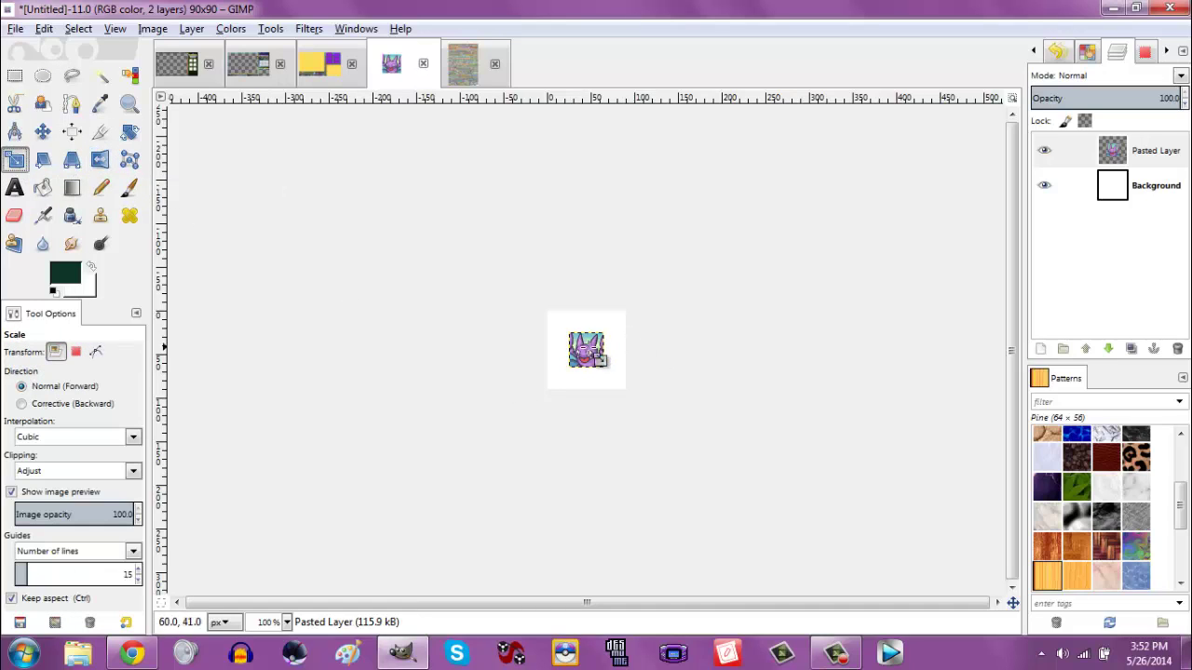
left_click(599, 359)
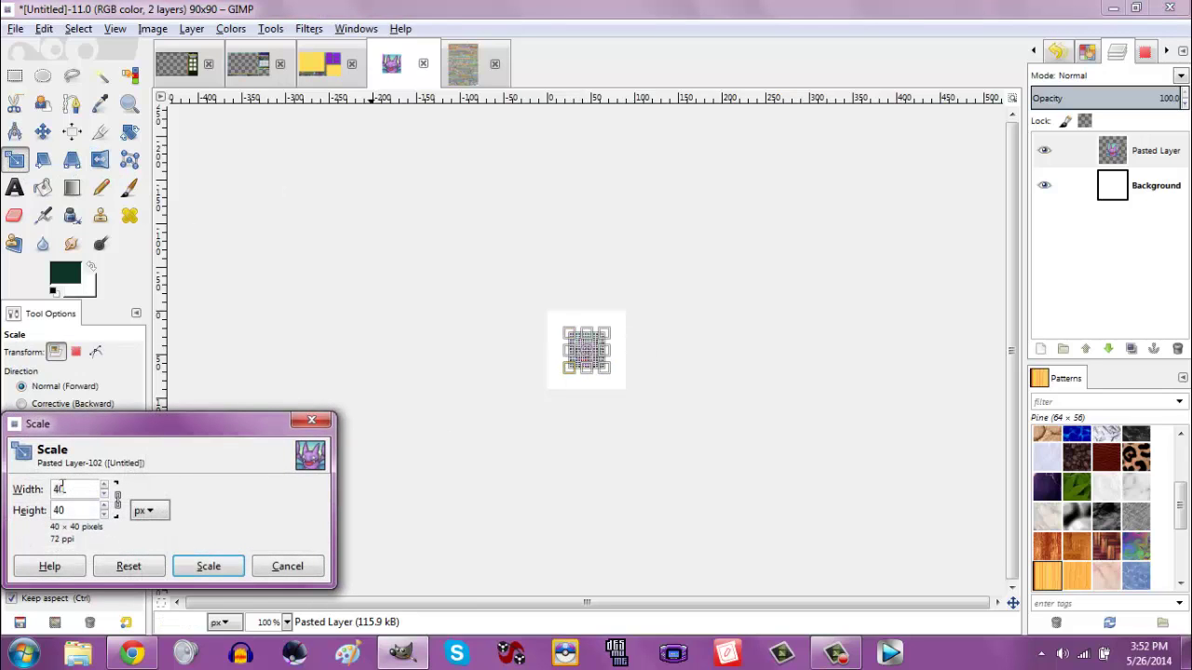
key("Tab")
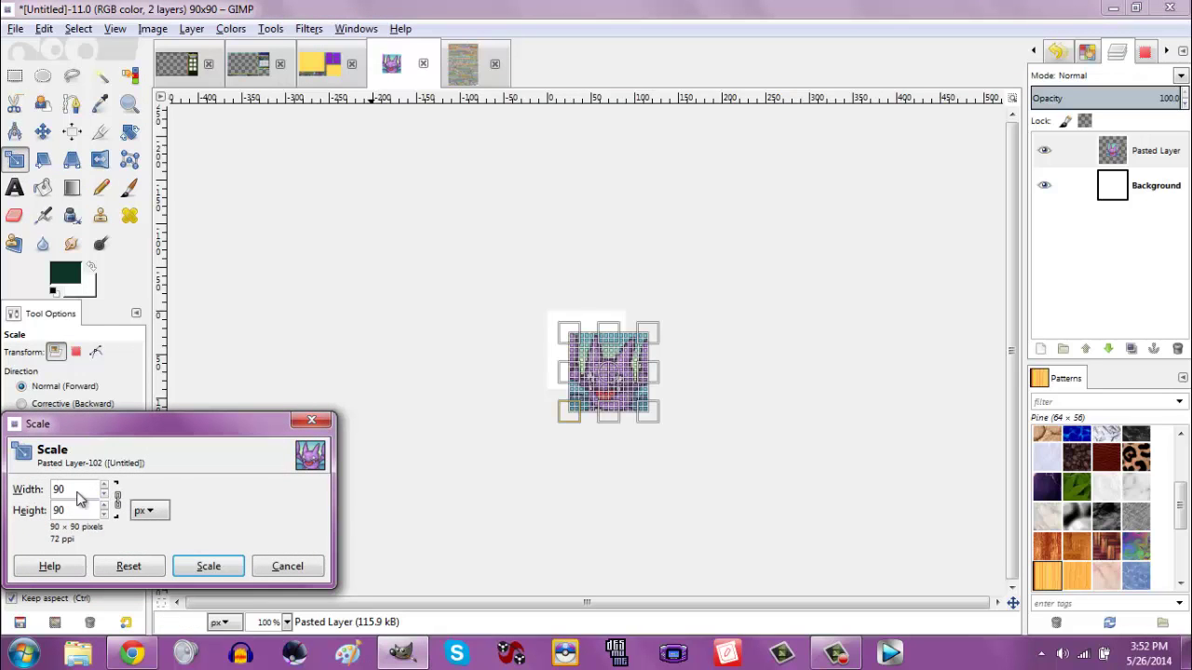
left_click(229, 564)
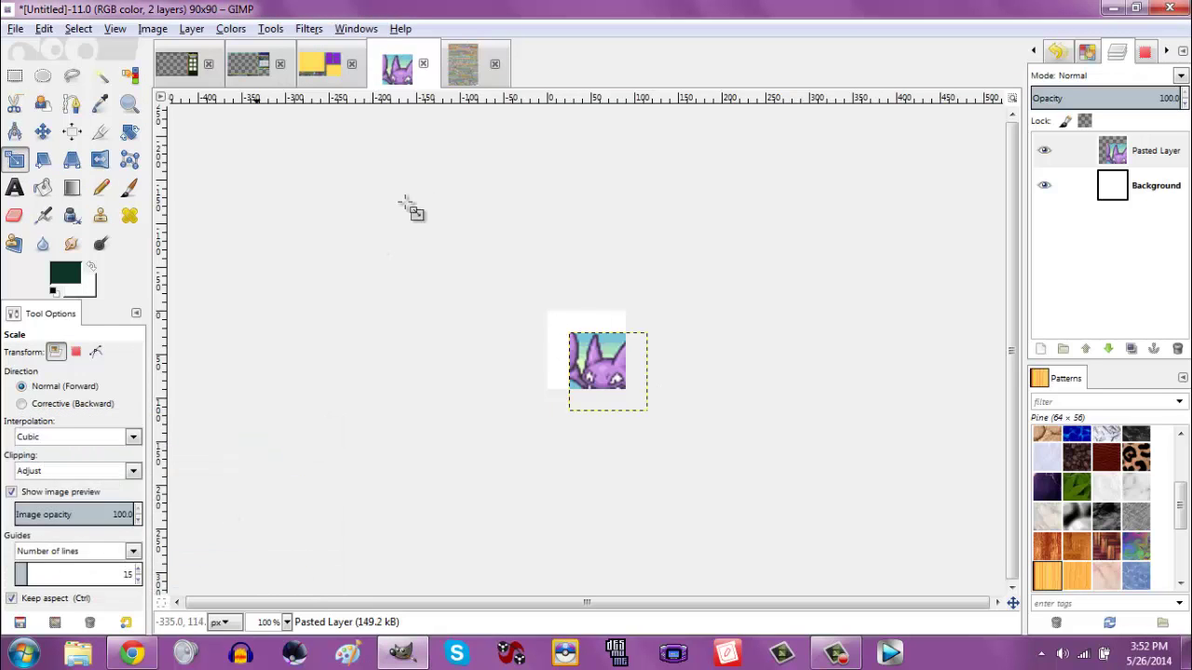
Center the pasted portrait layer horizontally and vertically in the 90 × 90 px image with the Align tool.
left_click(72, 131)
left_click(610, 413)
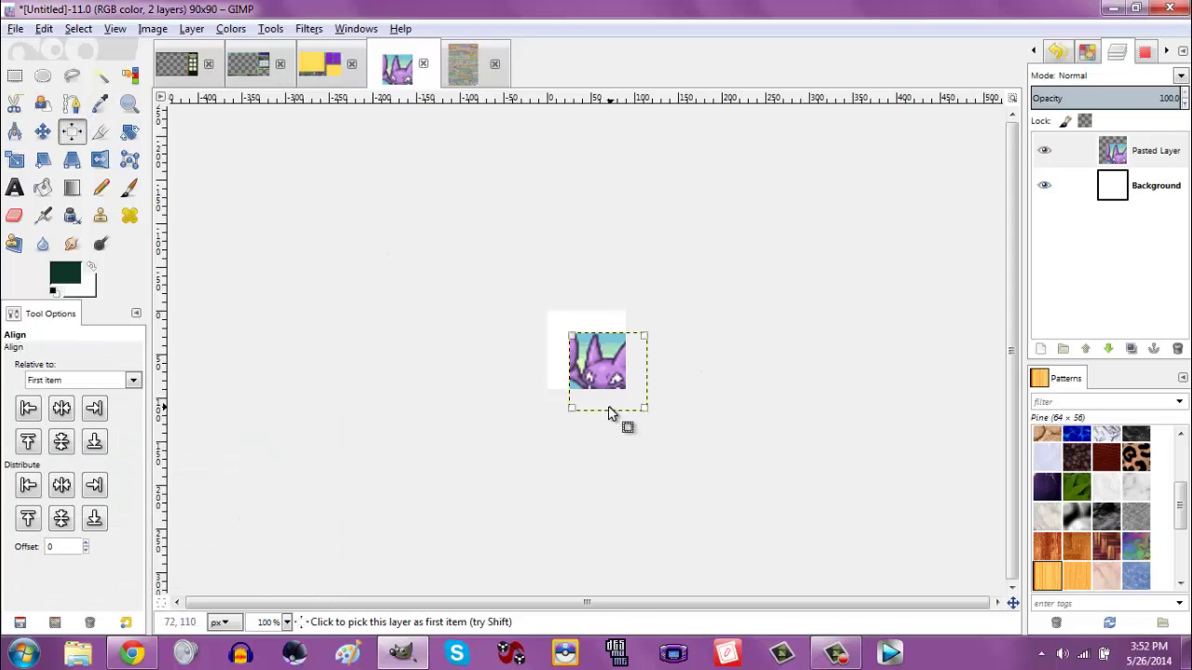
left_click(61, 408)
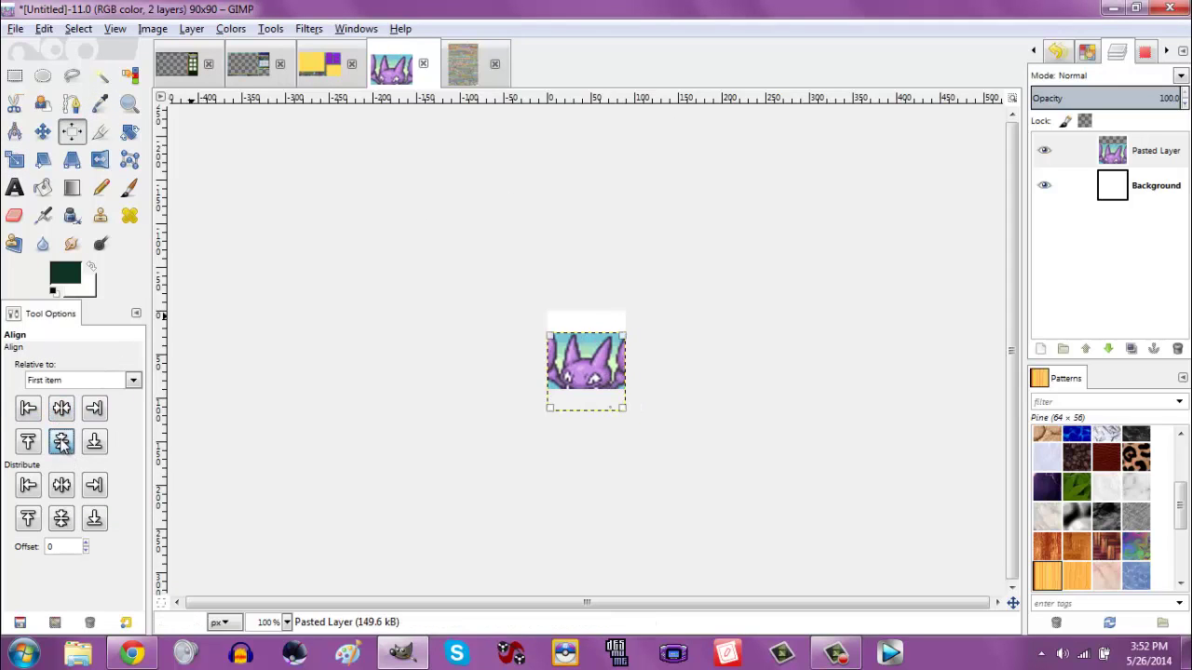
left_click(62, 442)
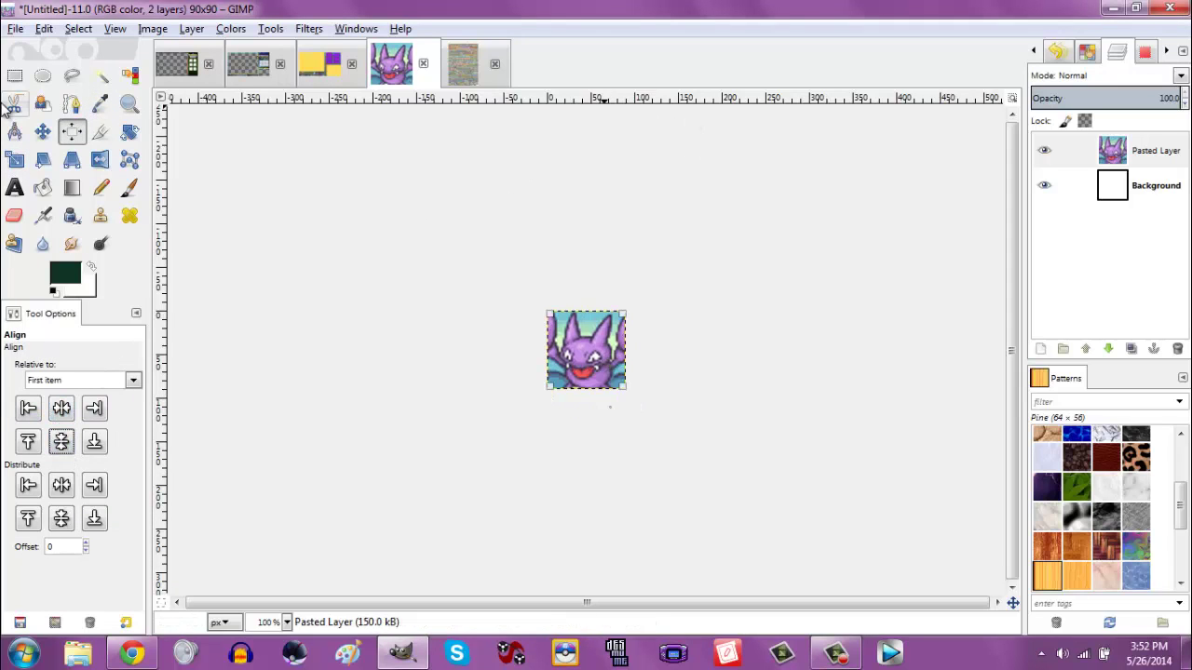
Export the portrait image as Example of Pokemon.png to the Example for Video folder, using the default PNG options.
left_click(15, 29)
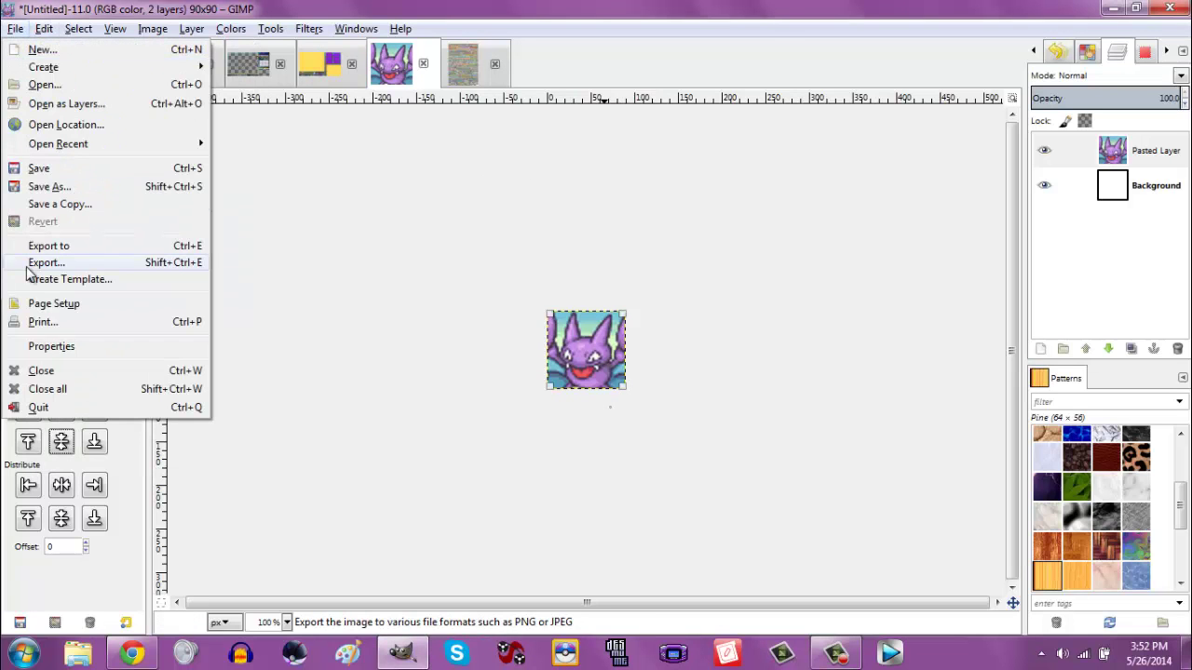
left_click(28, 266)
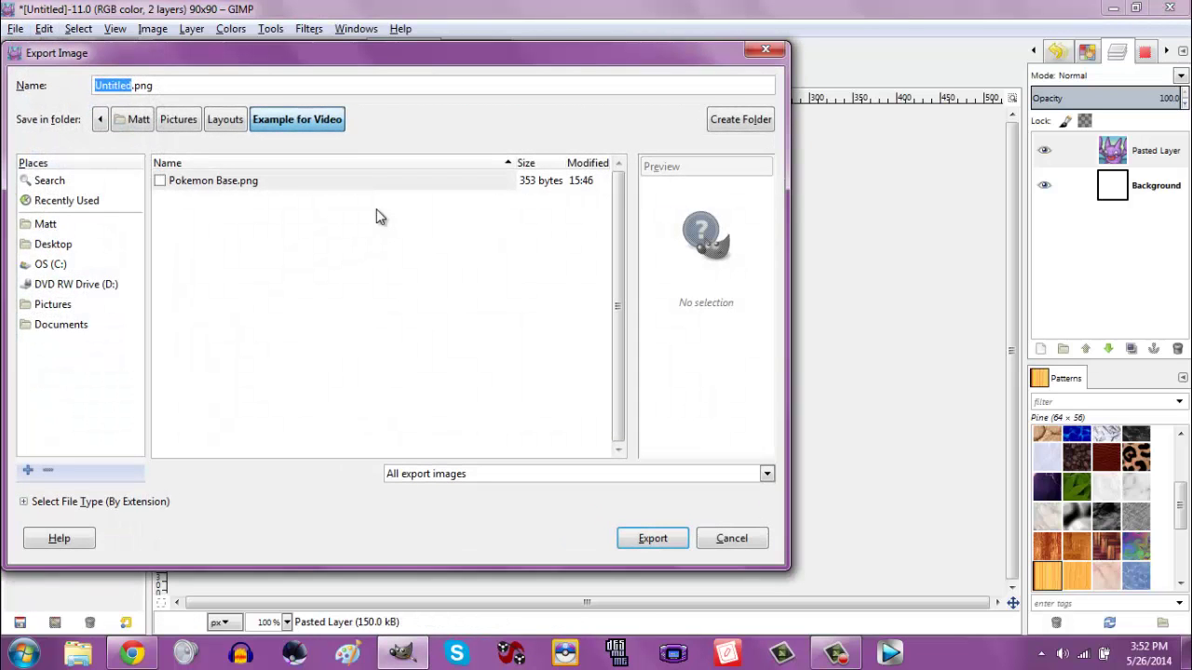
type("Example of Poke")
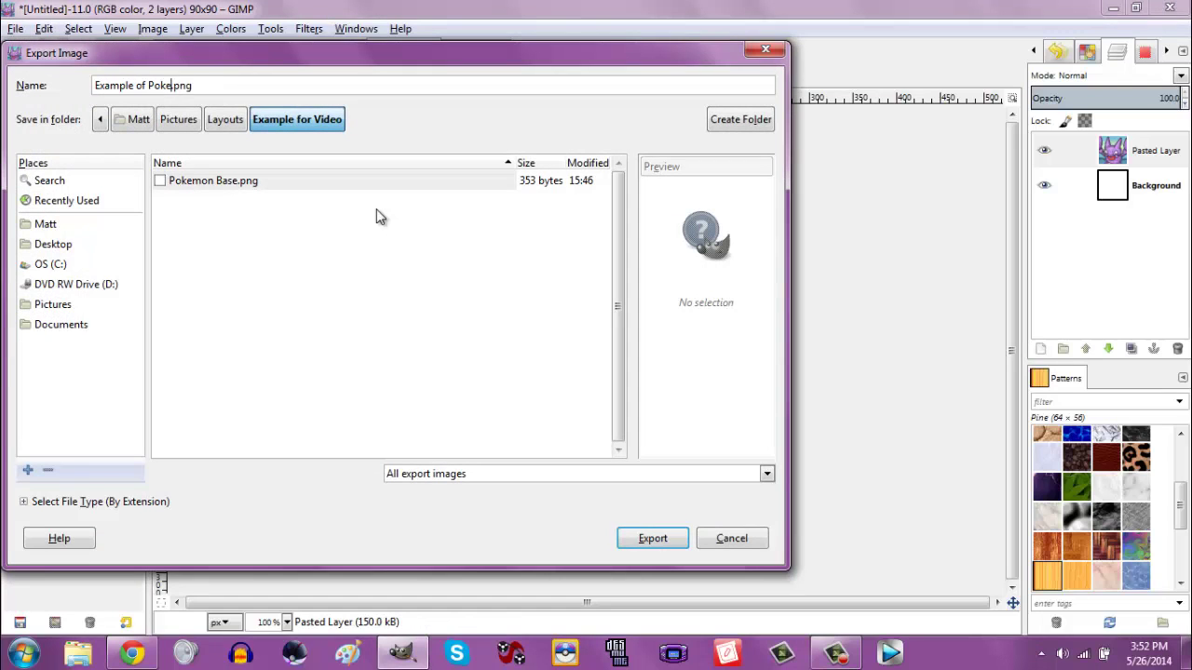
type("mon")
key("Return")
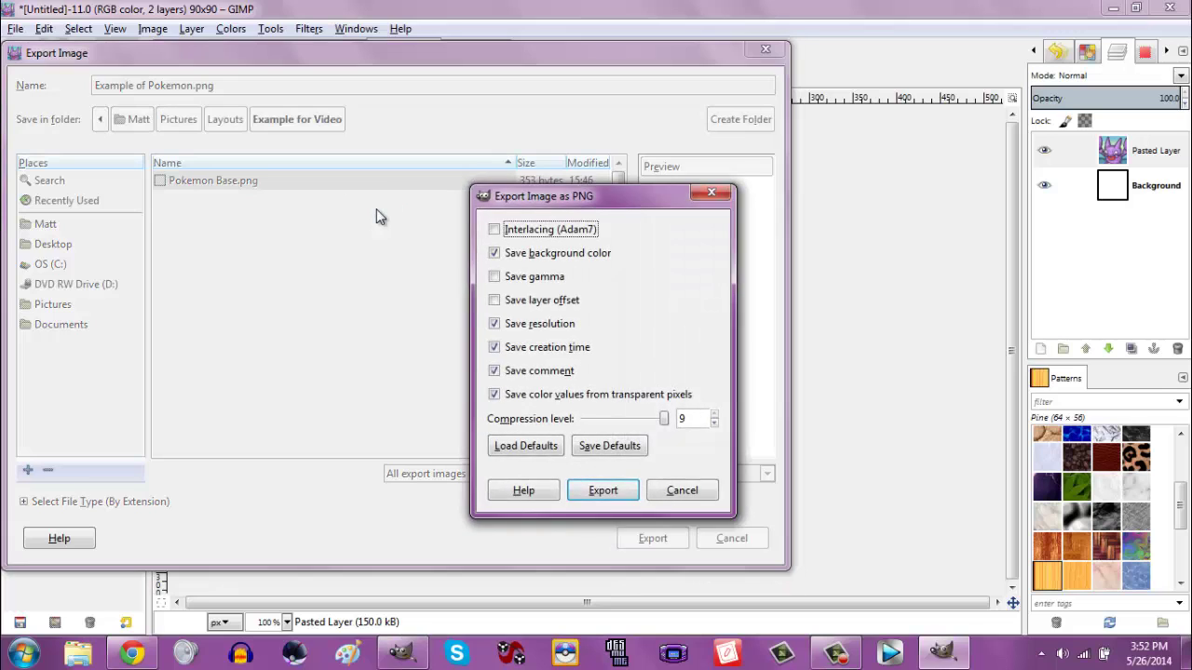
key("Return")
left_click(178, 63)
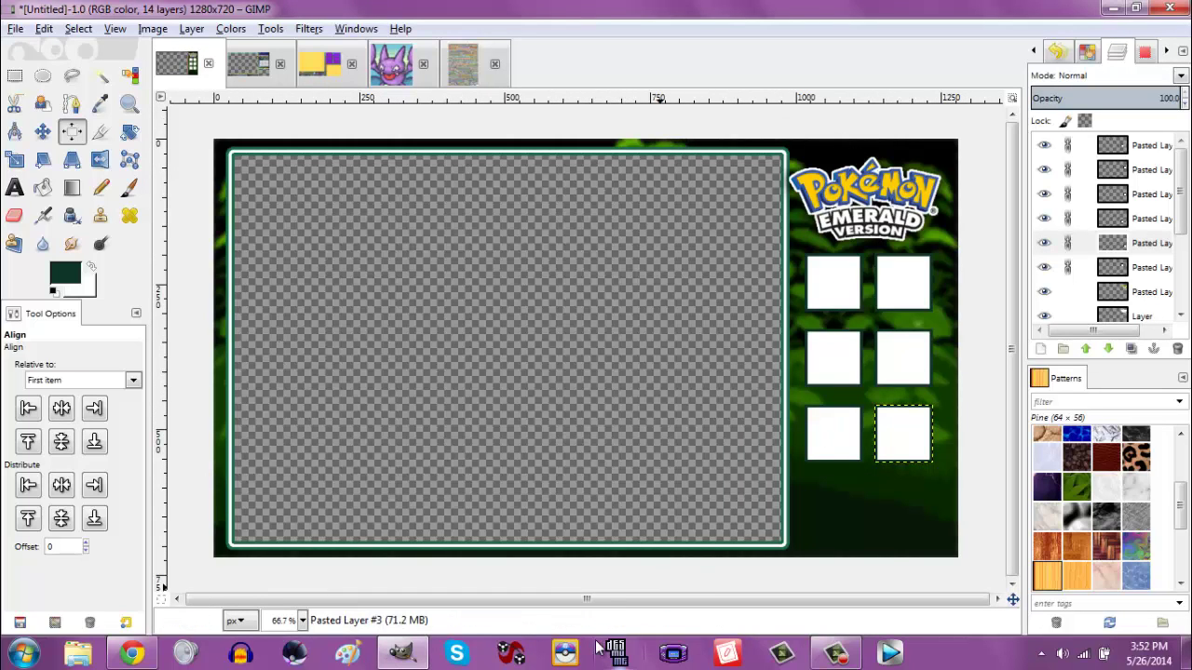
left_click(250, 65)
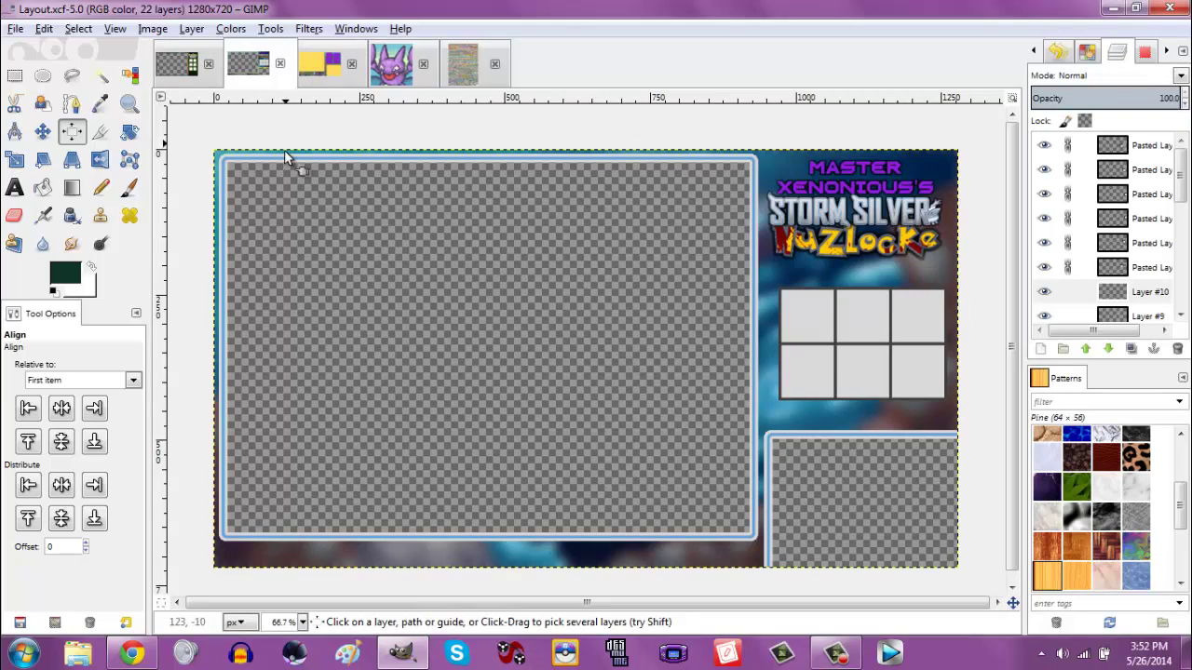
left_click(315, 67)
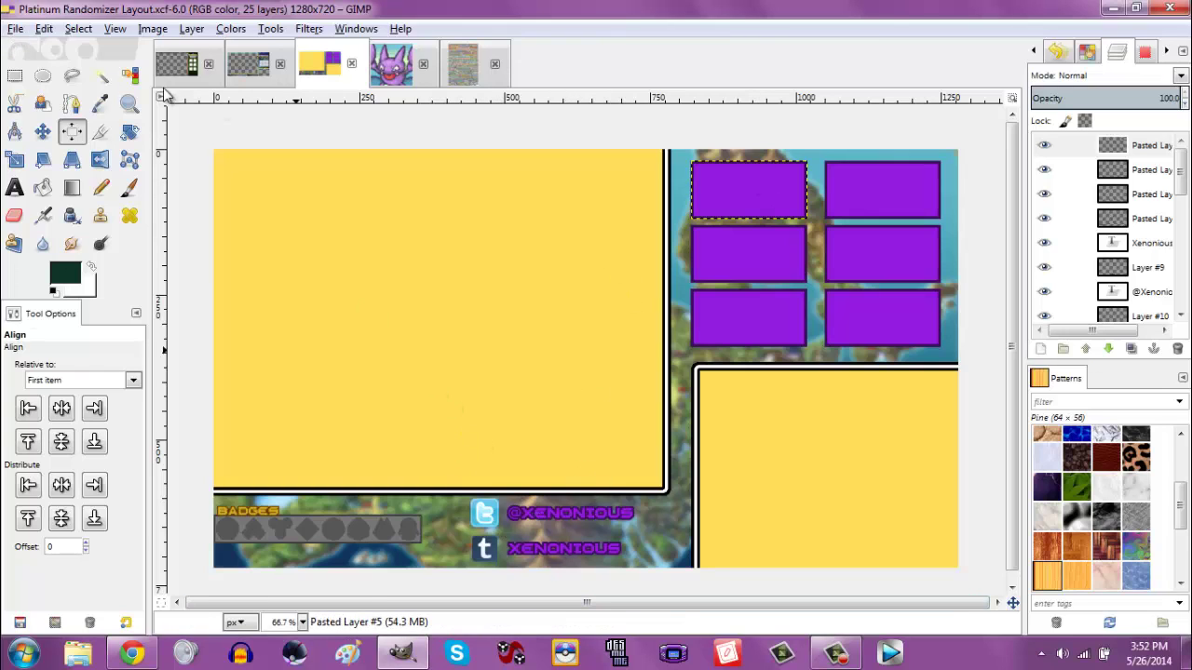
Create a new blank image 400 px wide and 200 px high.
left_click(15, 29)
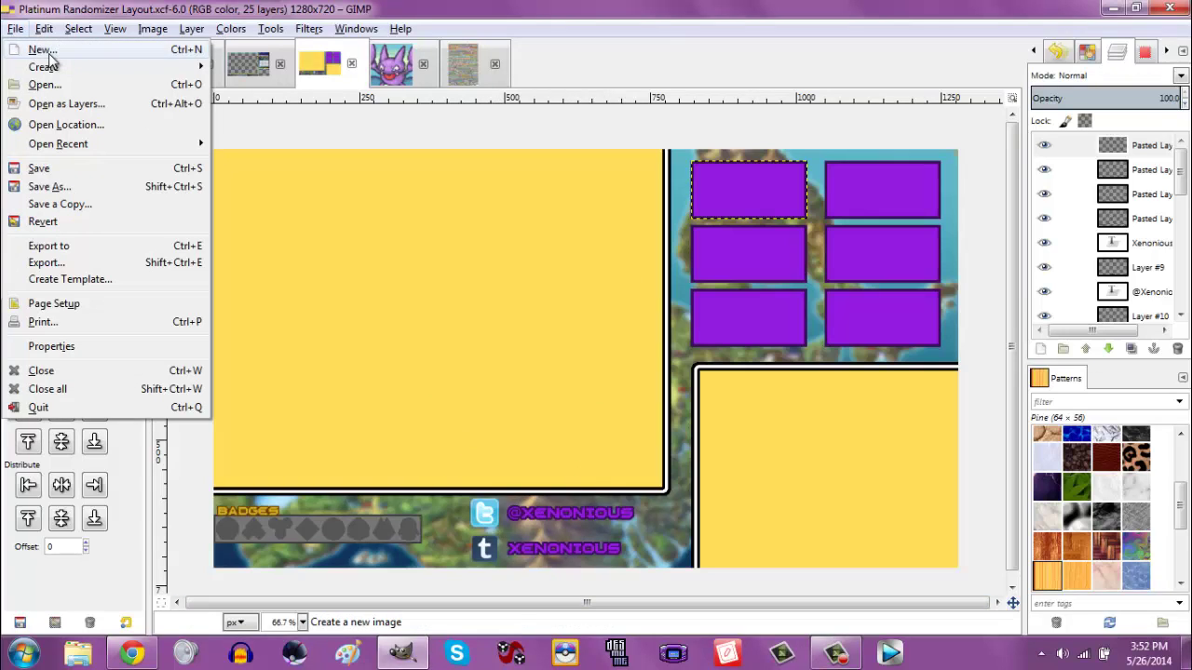
left_click(46, 51)
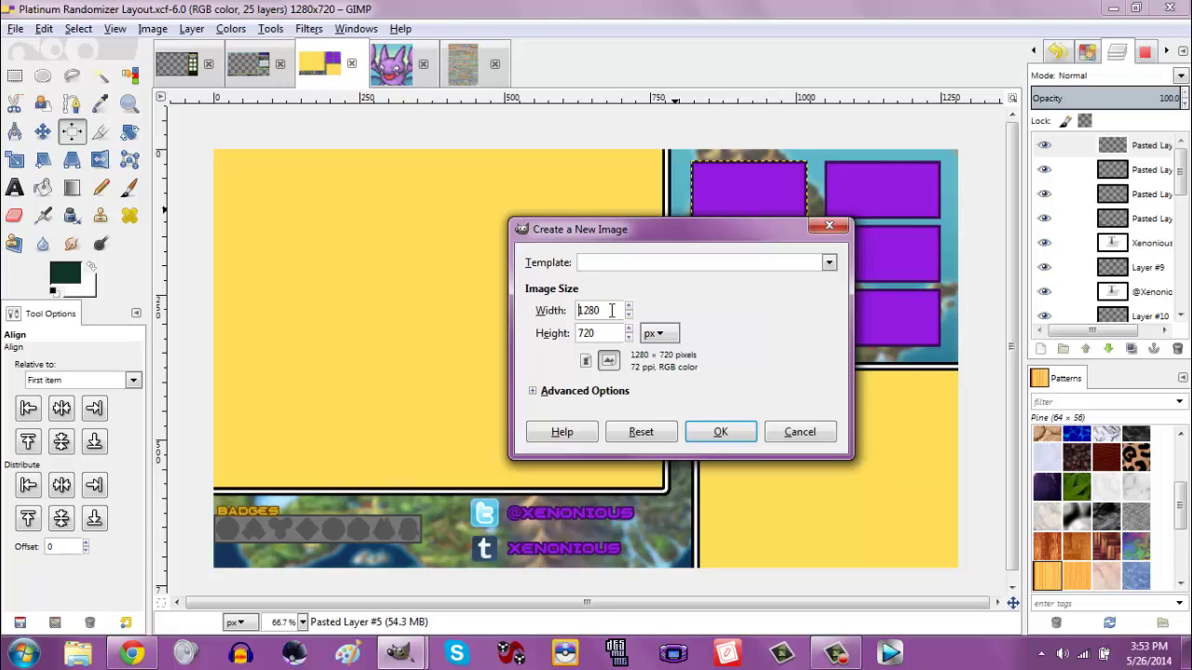
left_click_drag(599, 304, 558, 311)
type("400")
key("Tab")
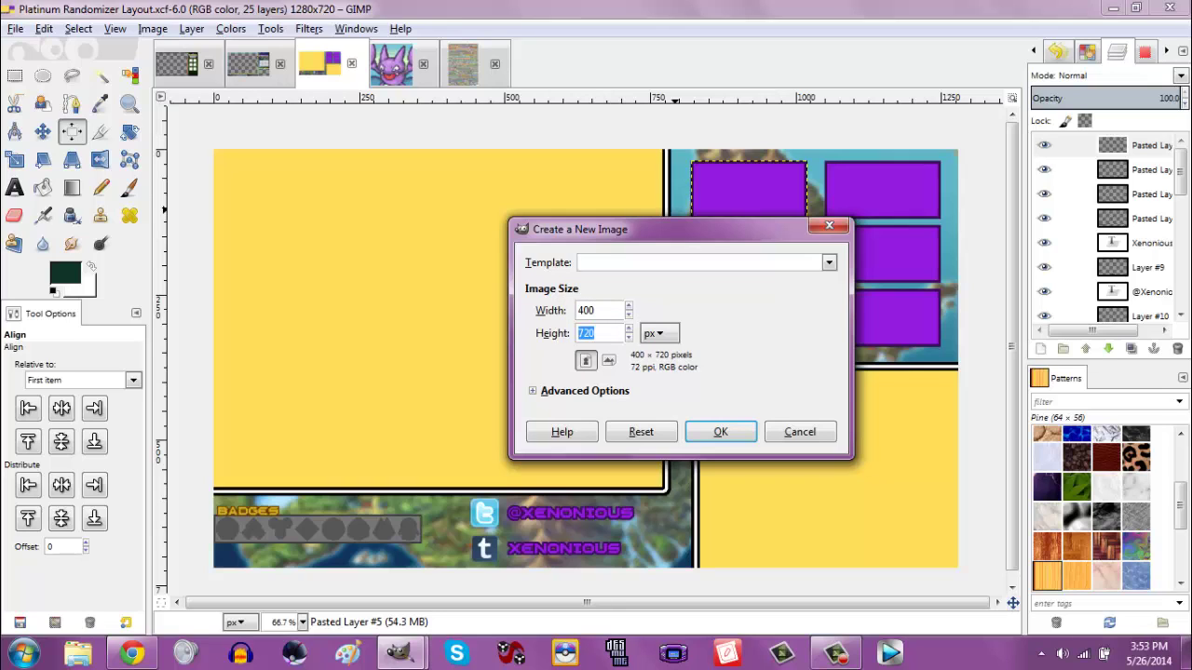
type("200")
key("Return")
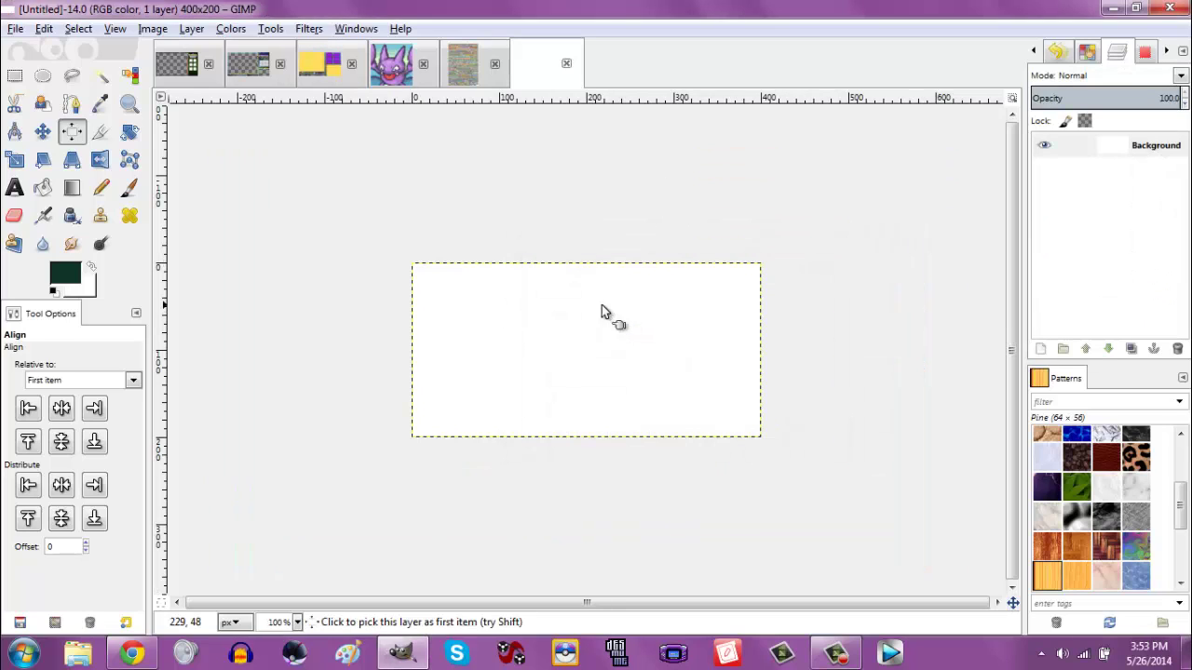
Create another blank image, this one 400 × 50 px.
left_click(17, 29)
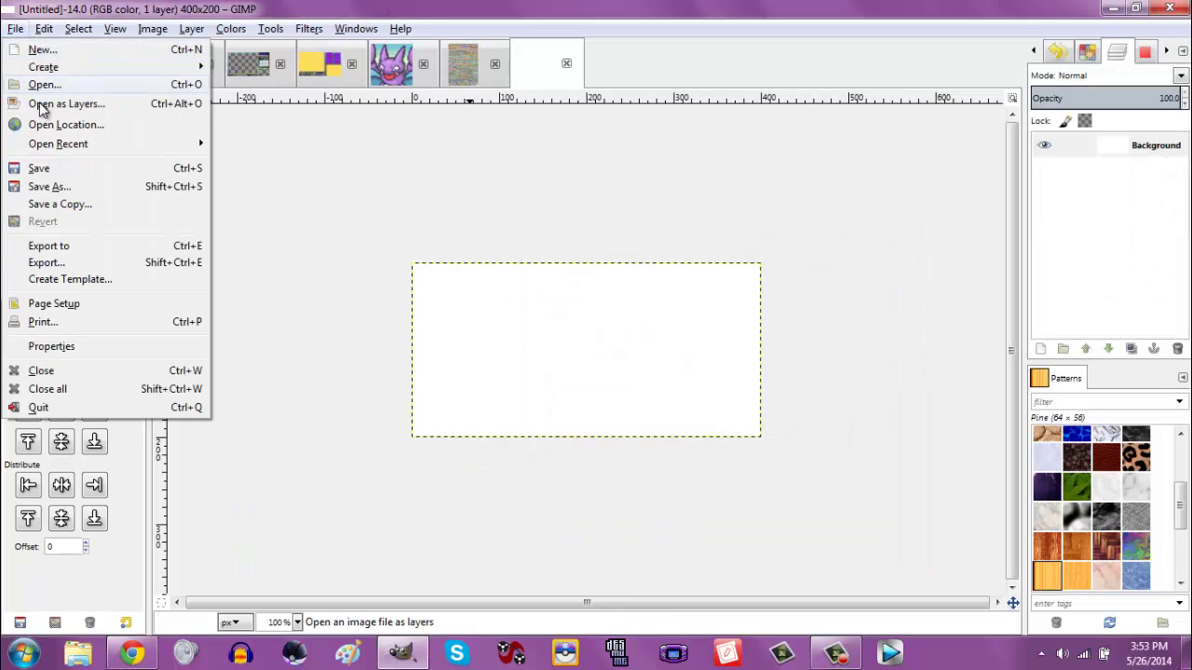
left_click(37, 50)
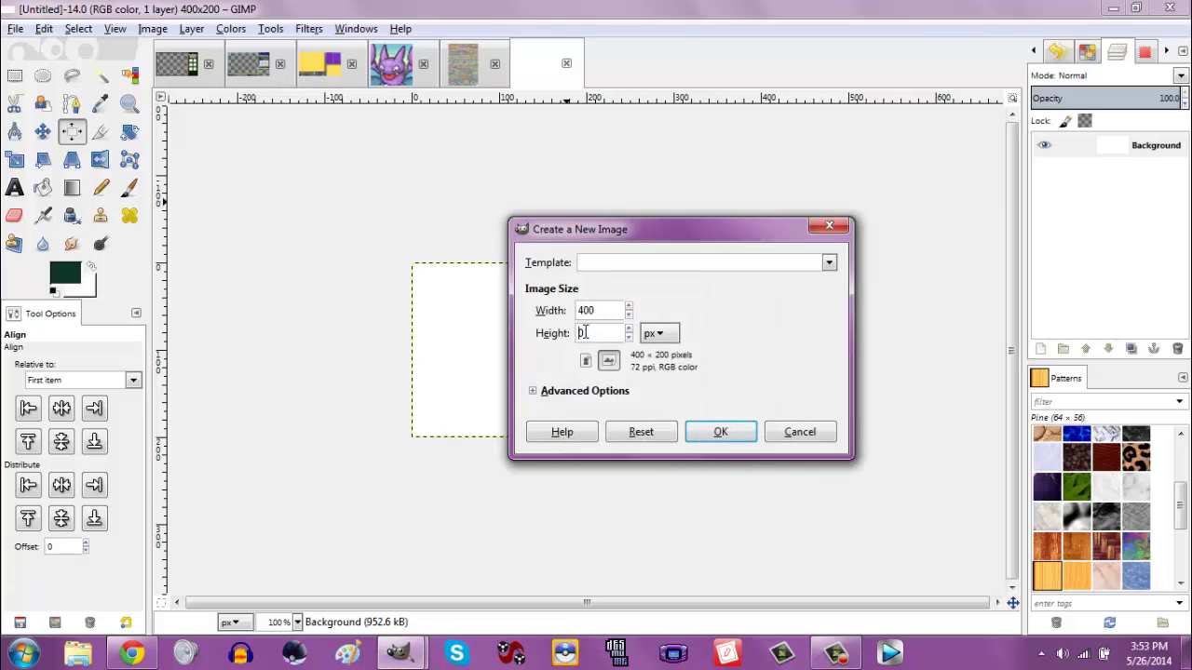
key("Return")
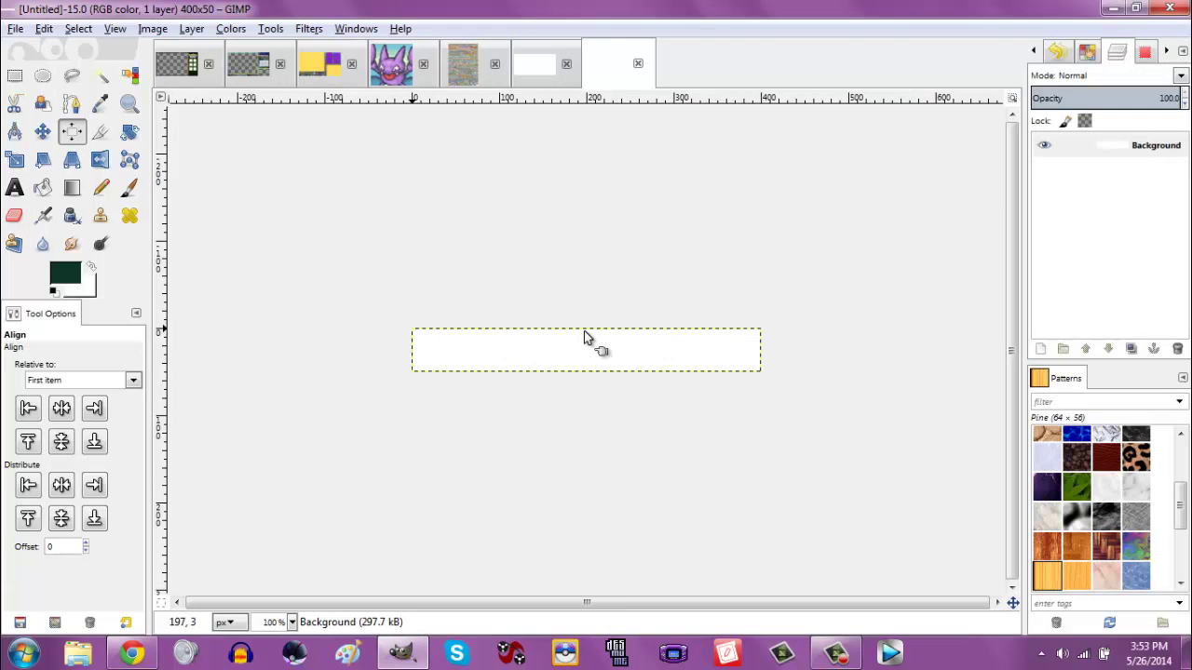
Create a blank 400 × 100 px image with the default background fill.
left_click(15, 29)
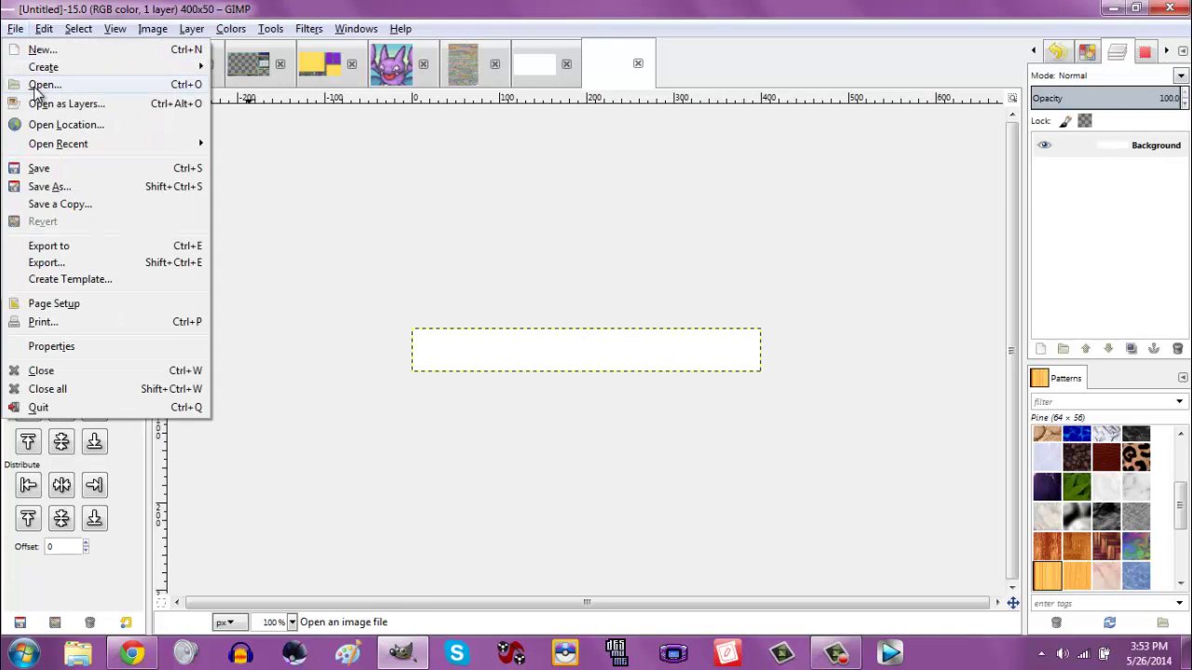
left_click(37, 49)
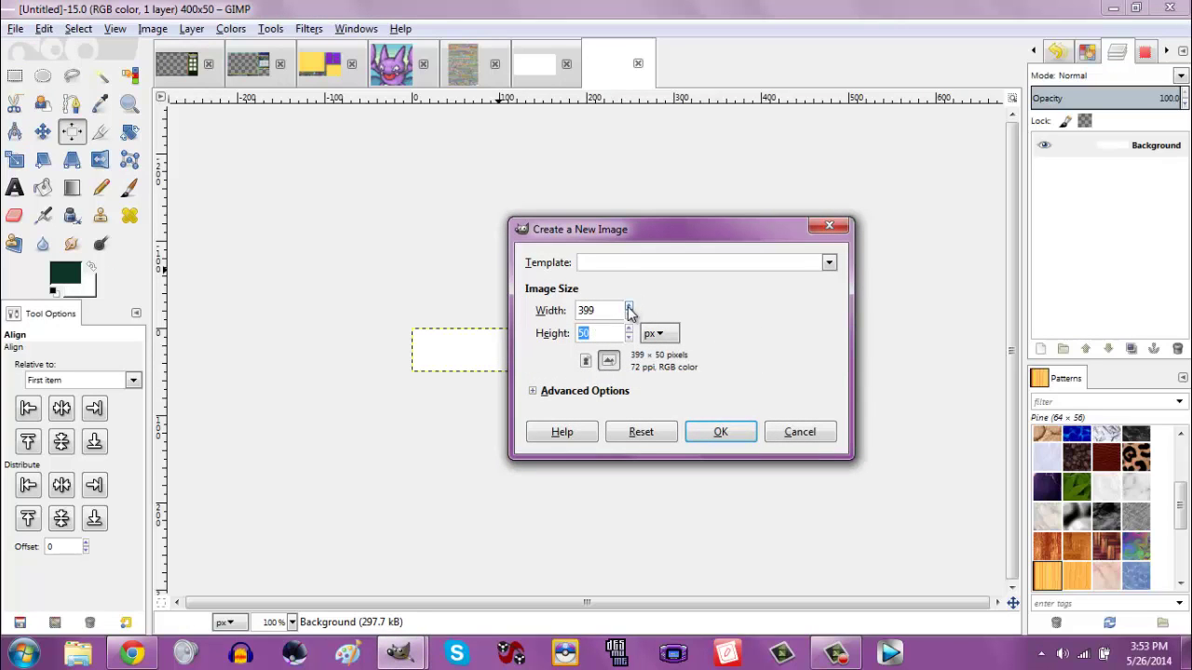
left_click(629, 307)
key("Return")
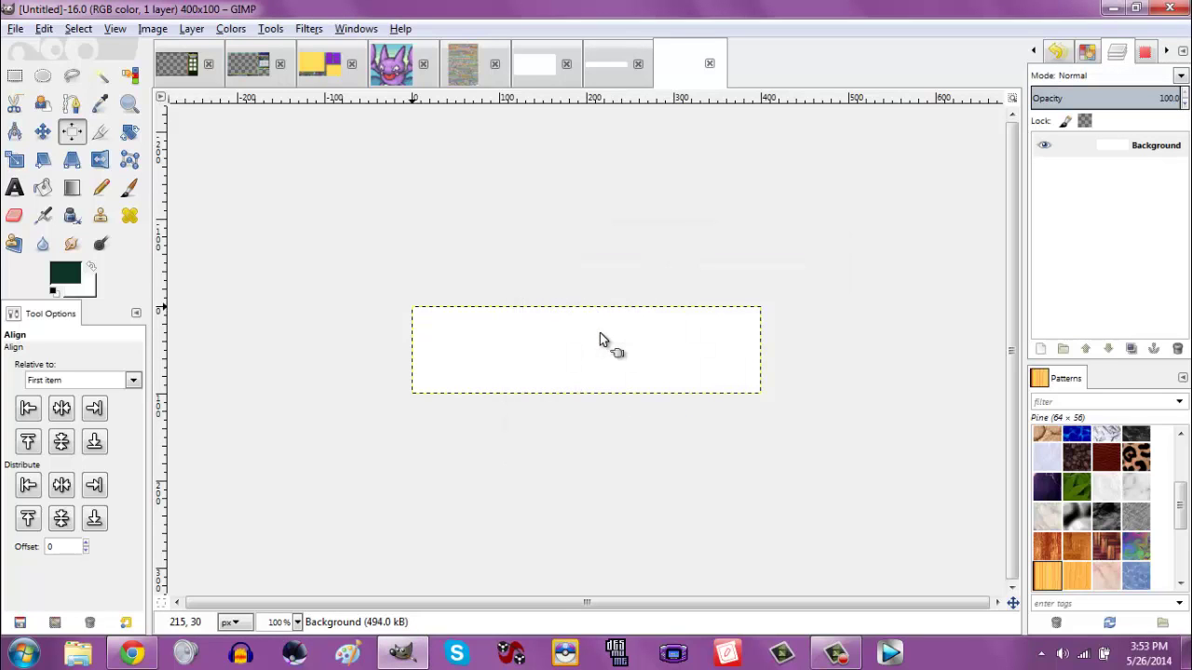
Create a new 400 × 100 px image filled with transparency.
left_click(15, 31)
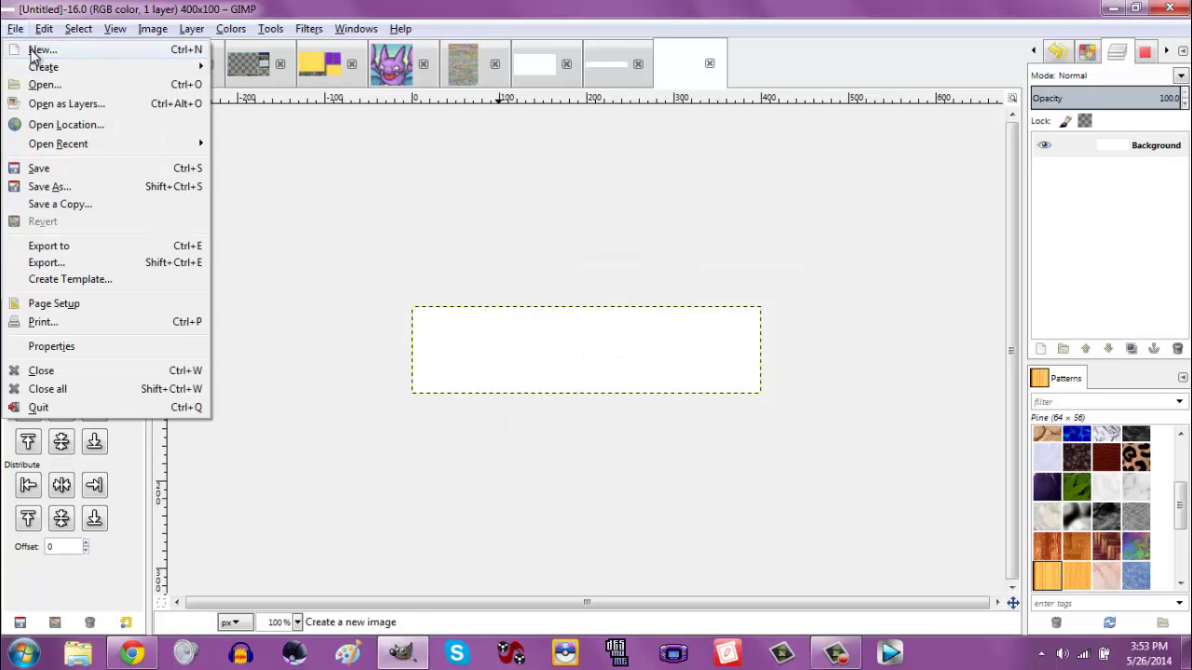
left_click(37, 49)
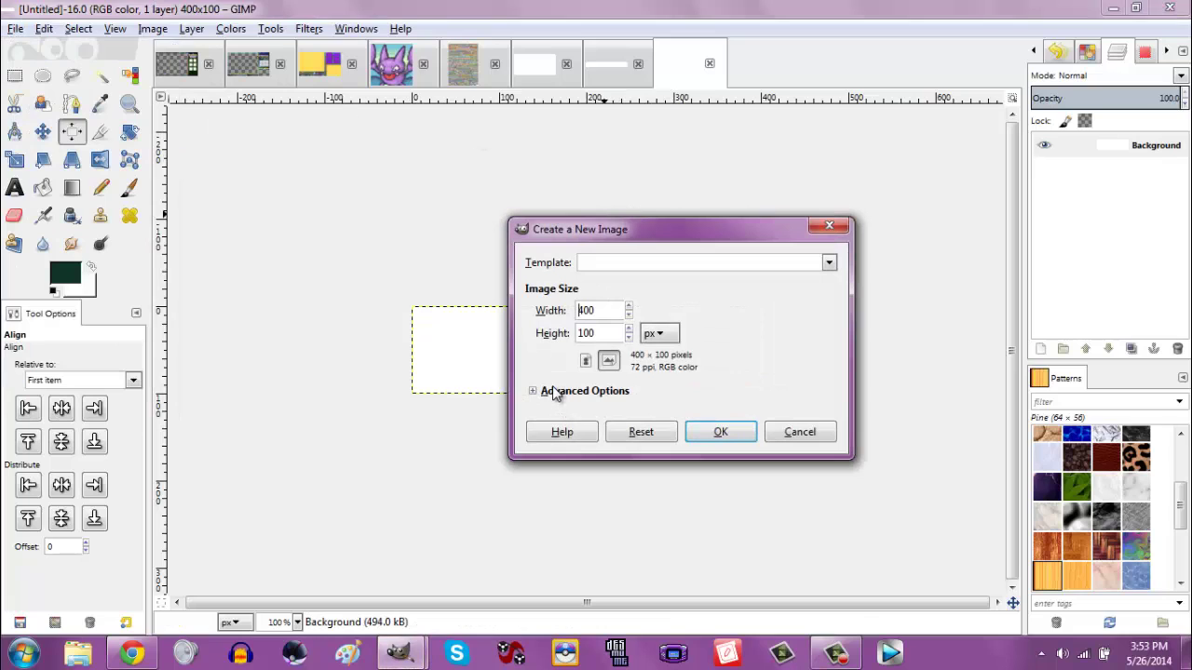
left_click(553, 395)
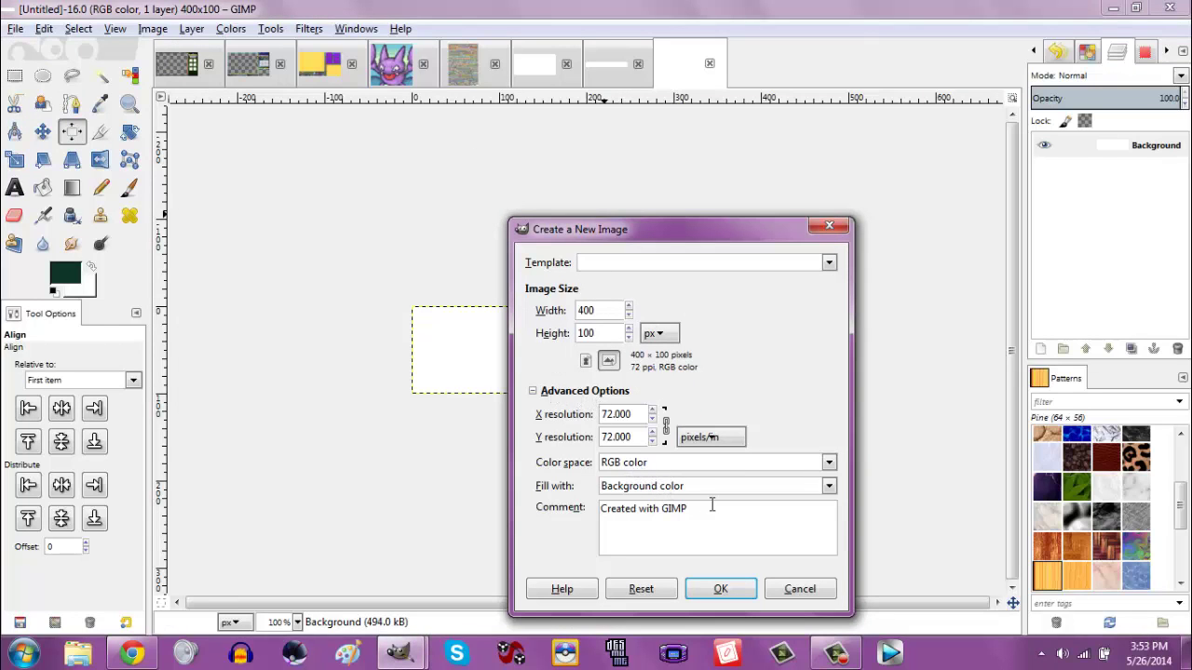
left_click(672, 491)
left_click(645, 568)
left_click(720, 589)
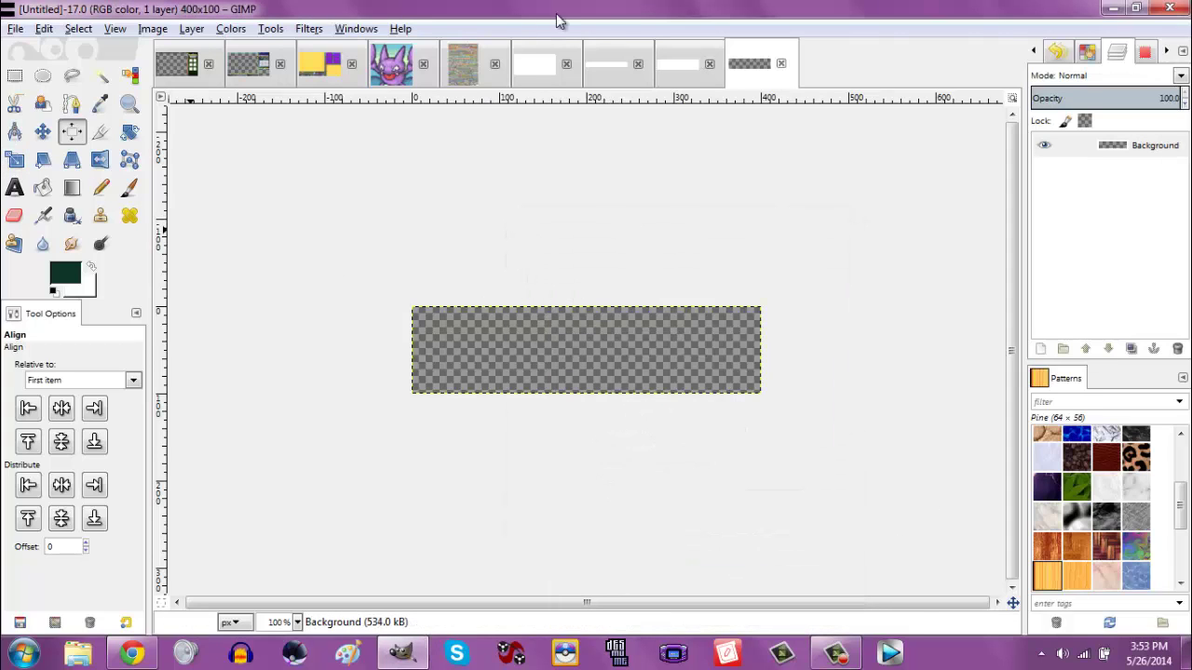
Close the three blank white images, the exported Pokémon portrait and the portraits sheet without saving.
left_click(567, 64)
left_click(570, 63)
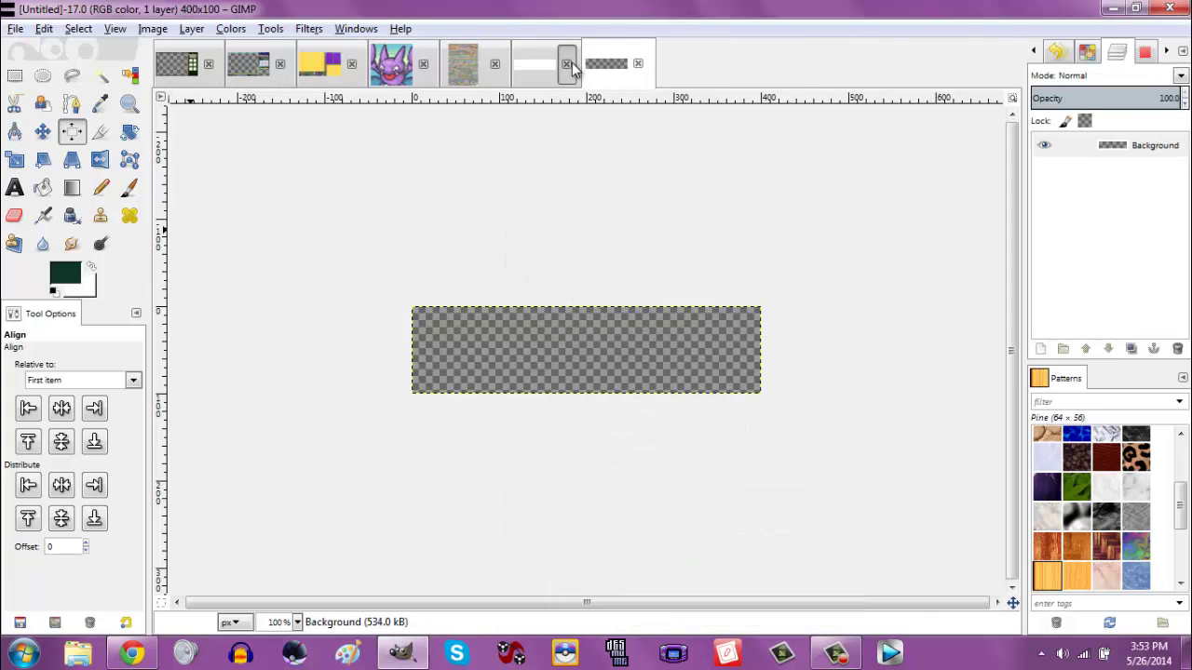
left_click(570, 63)
left_click(422, 70)
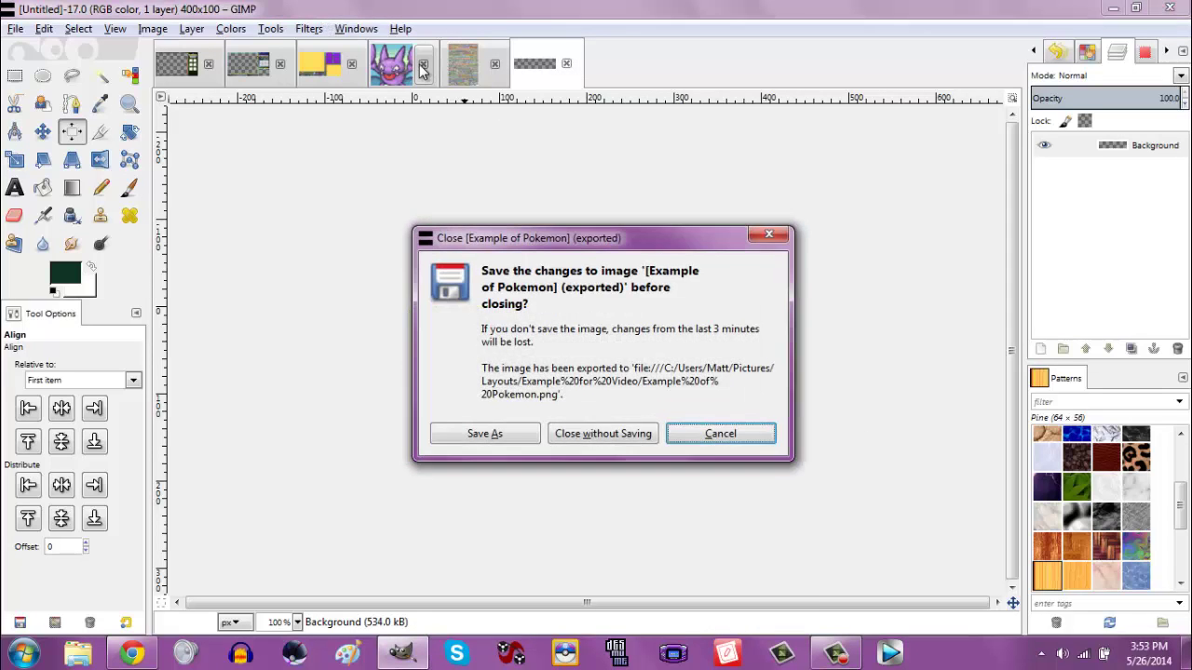
key("ctrl+d")
left_click(421, 70)
key("ctrl+d")
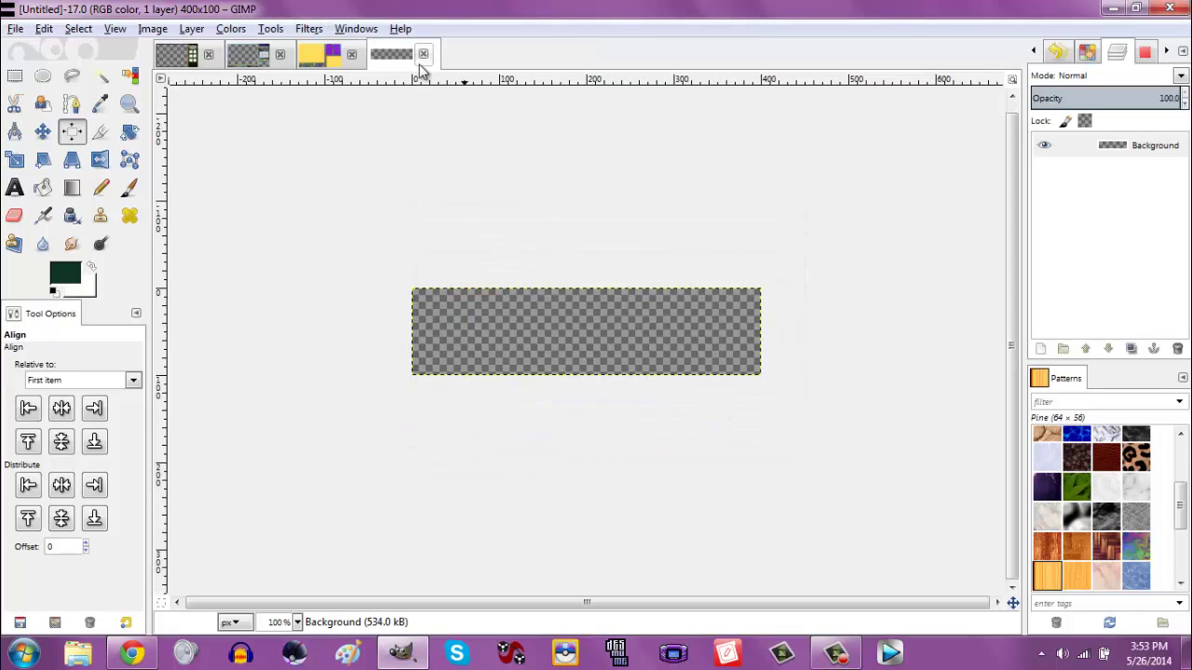
Sample the frame green from Layer #2 of the Emerald overlay and make it the background color, with dark green as foreground, for the transparent image.
left_click(16, 76)
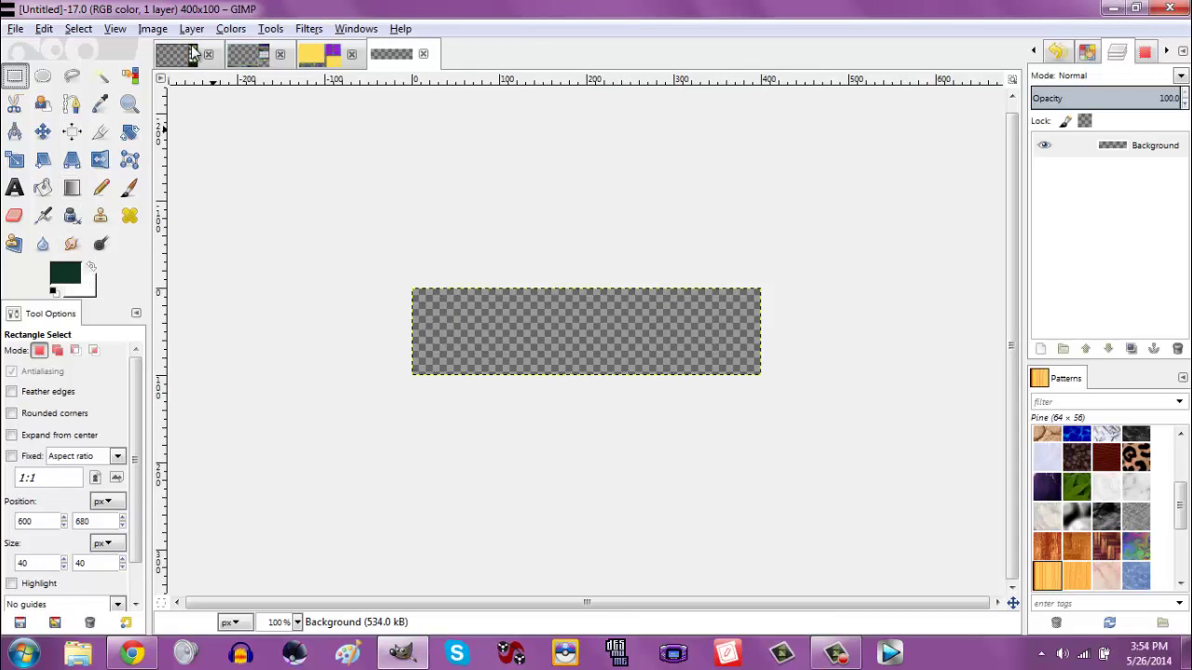
left_click(324, 58)
left_click(101, 104)
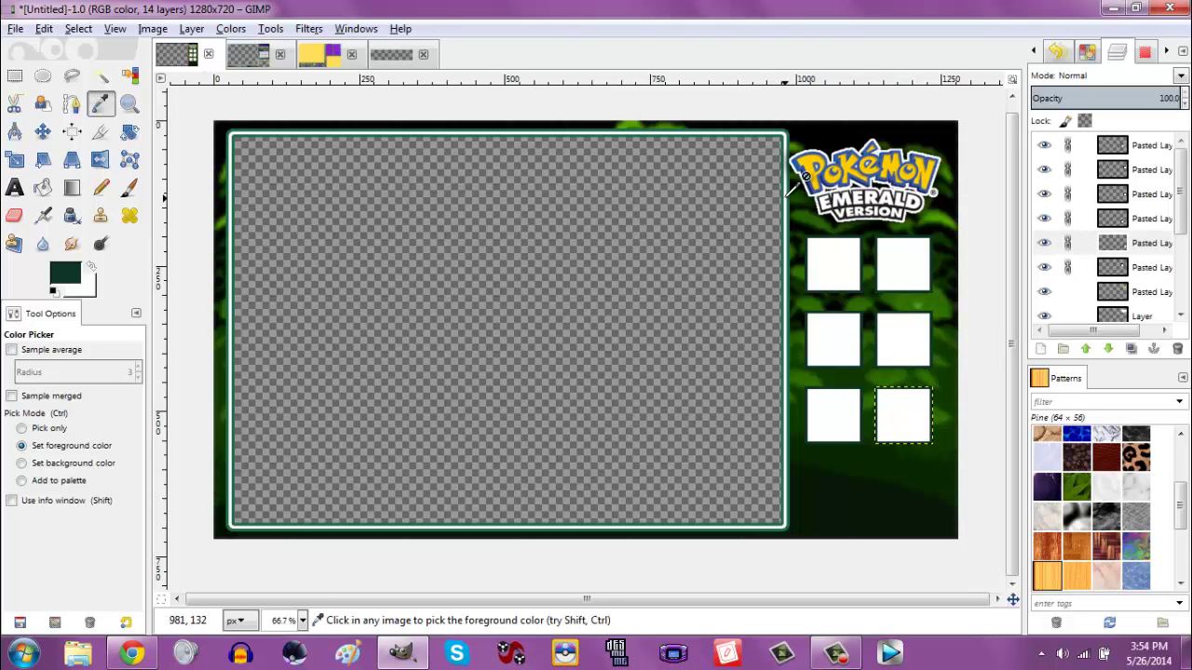
left_click(91, 267)
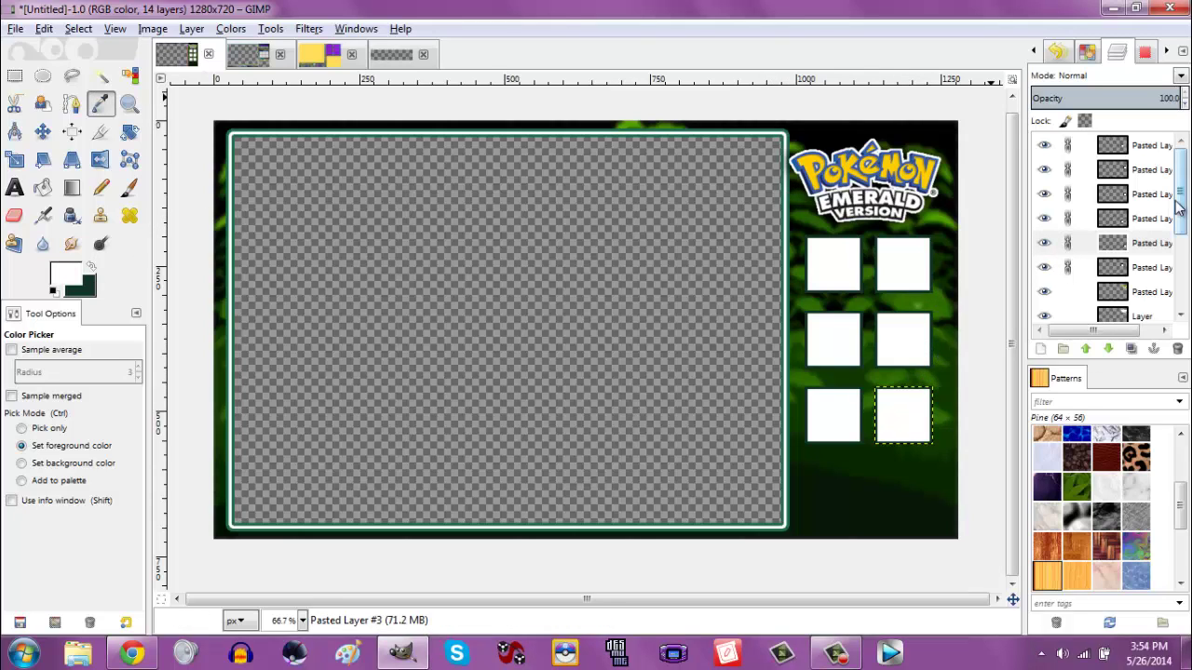
left_click_drag(1181, 209, 1184, 294)
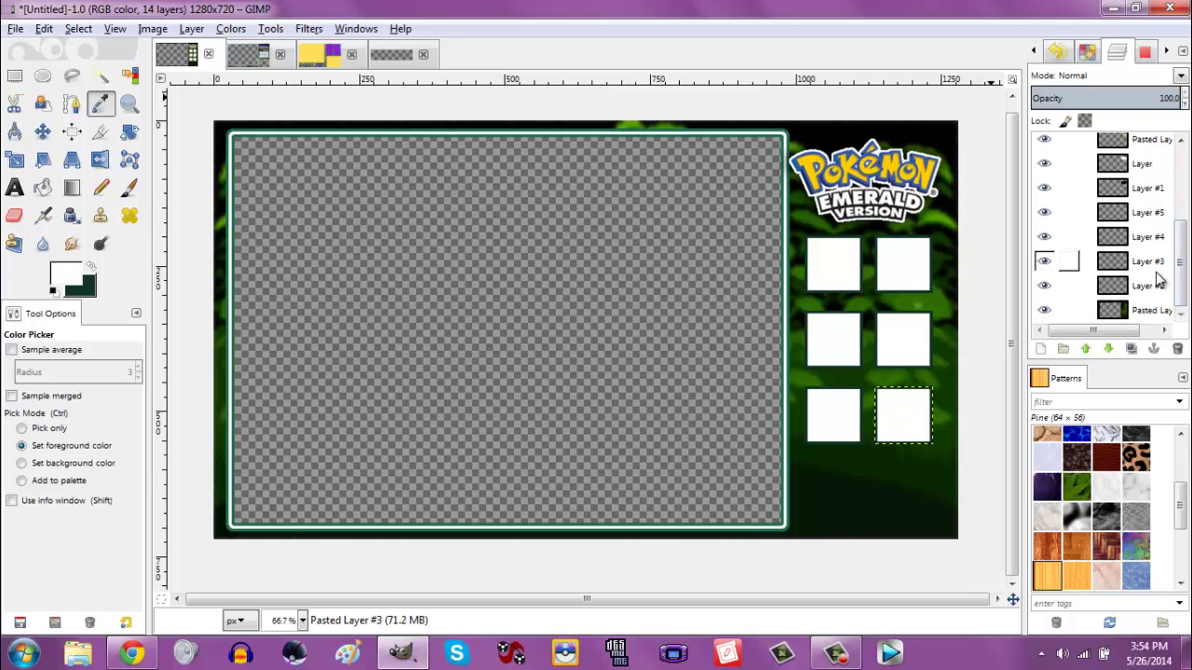
left_click(1150, 286)
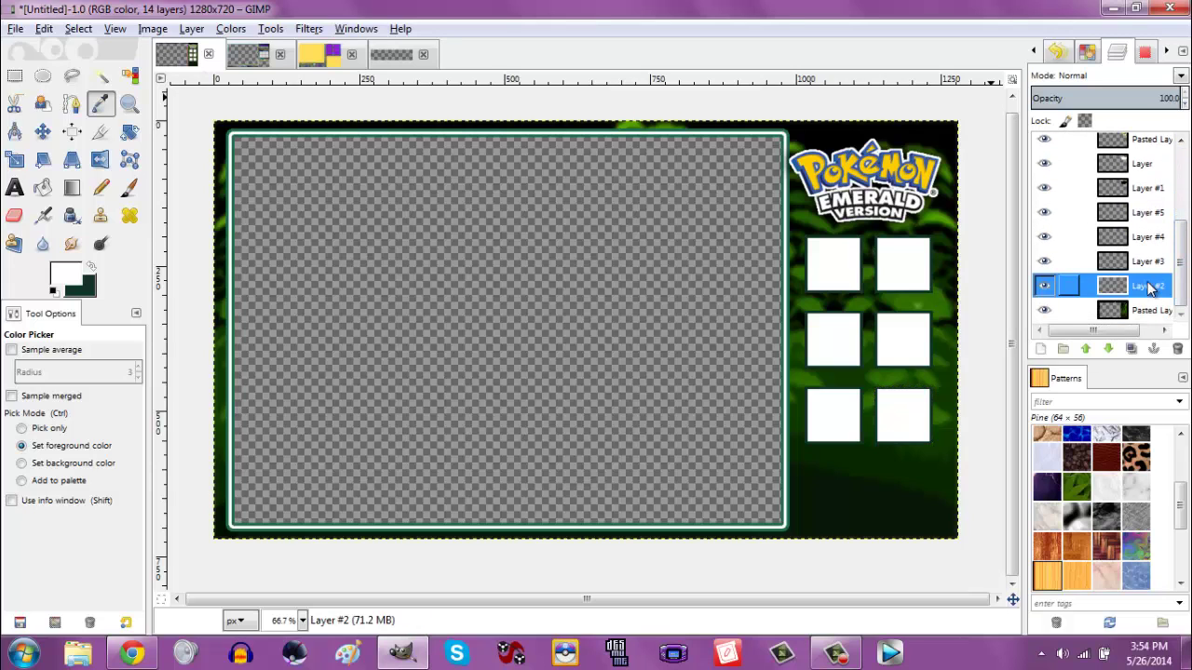
left_click(391, 127)
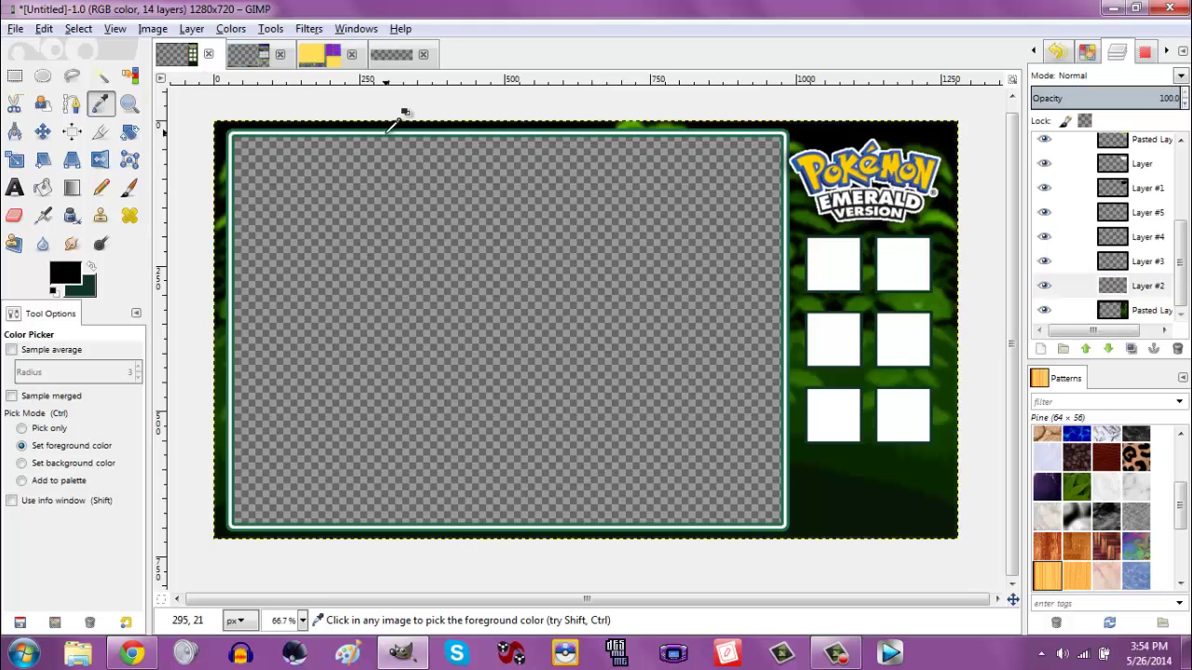
left_click(391, 136)
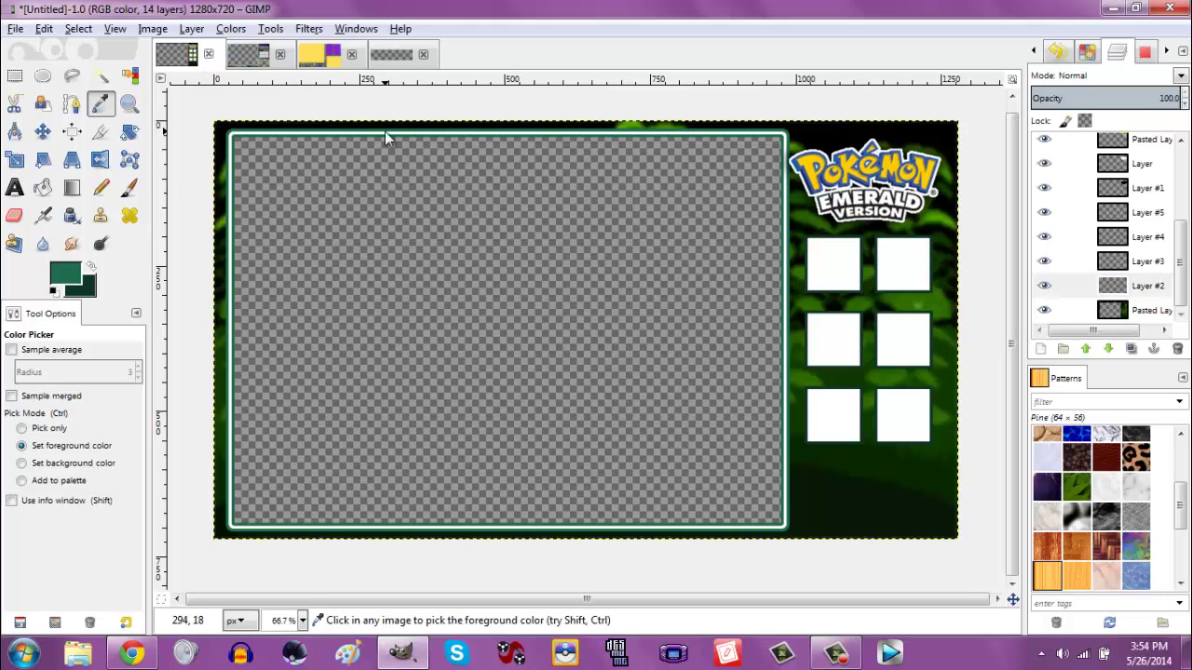
left_click(396, 55)
left_click(91, 269)
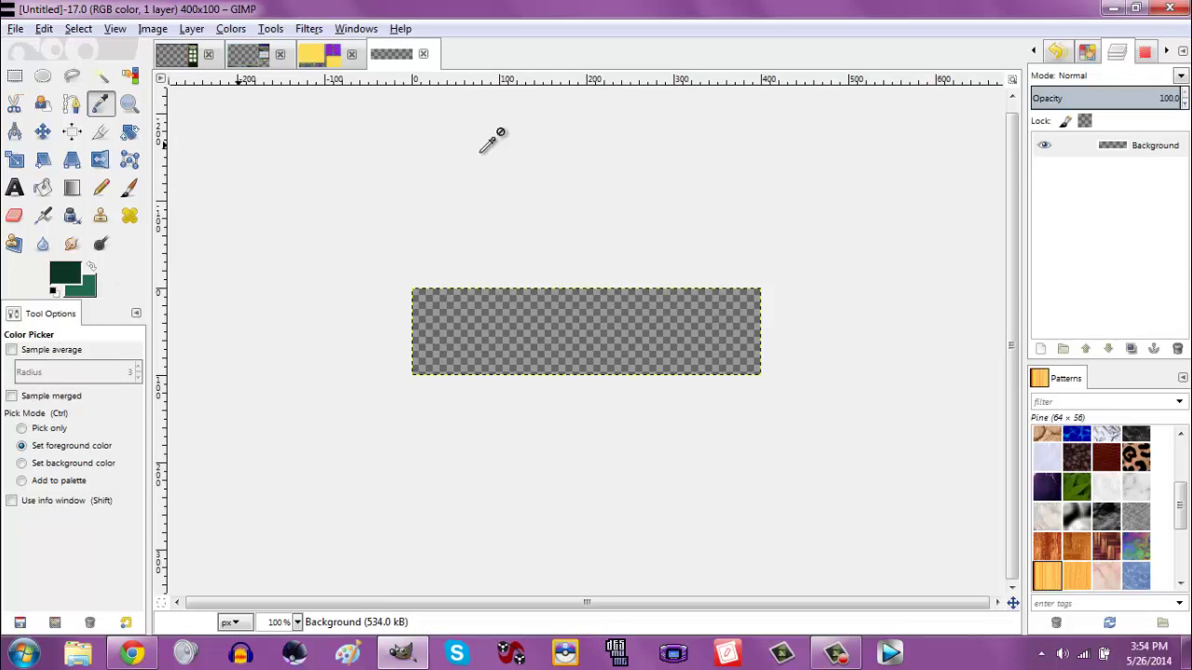
Select a rectangle of about 344 × 54 px on the Background layer and fill it with the dark green foreground color.
left_click(15, 76)
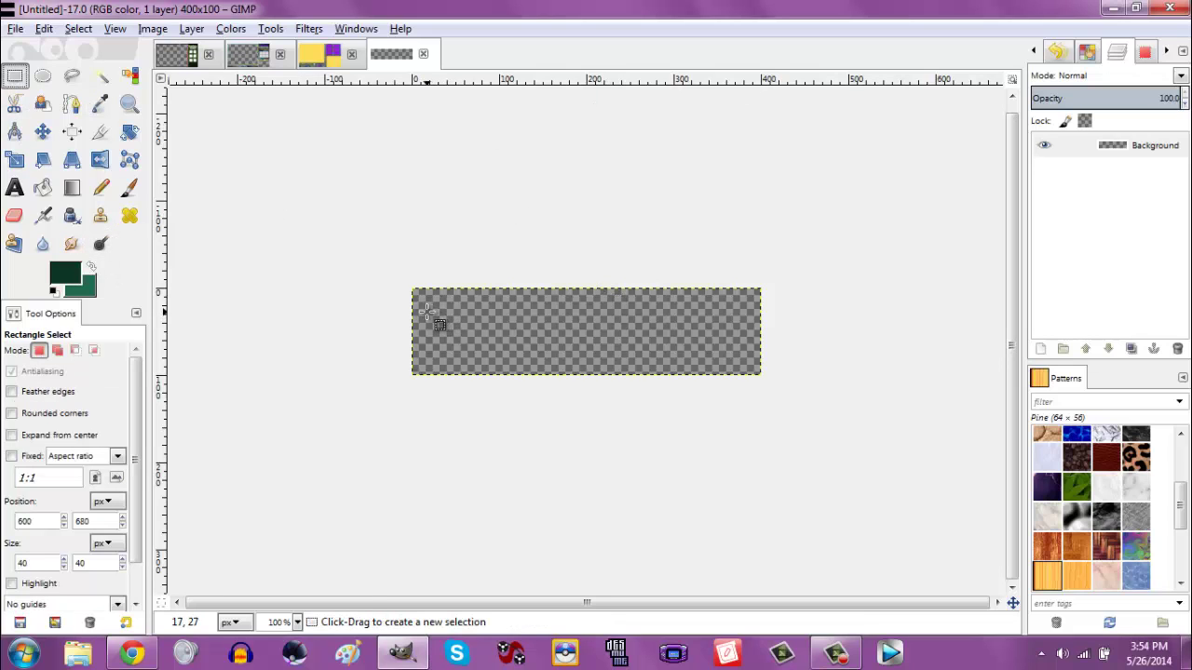
left_click_drag(422, 309, 633, 341)
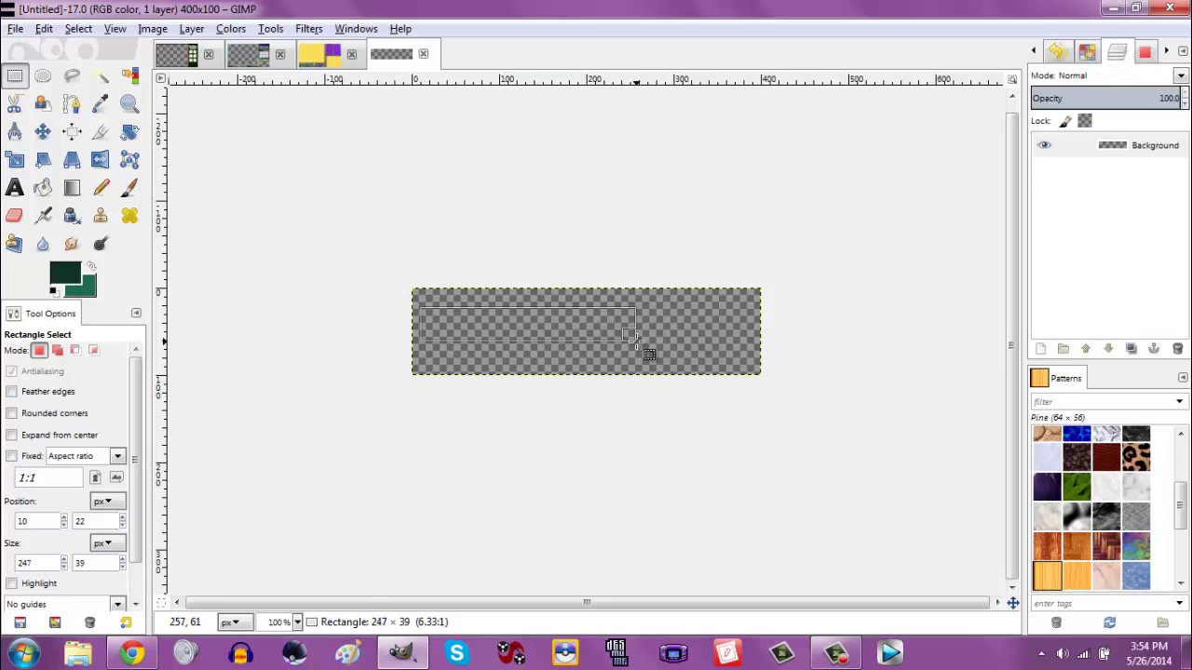
left_click(874, 308)
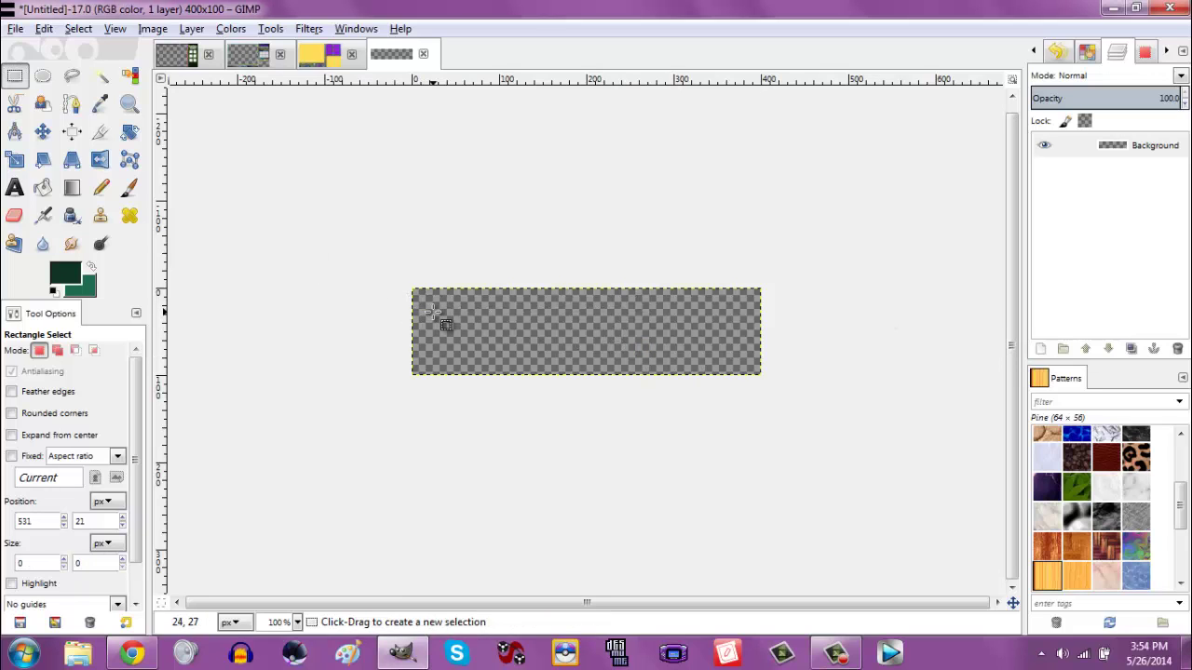
left_click_drag(435, 313, 747, 355)
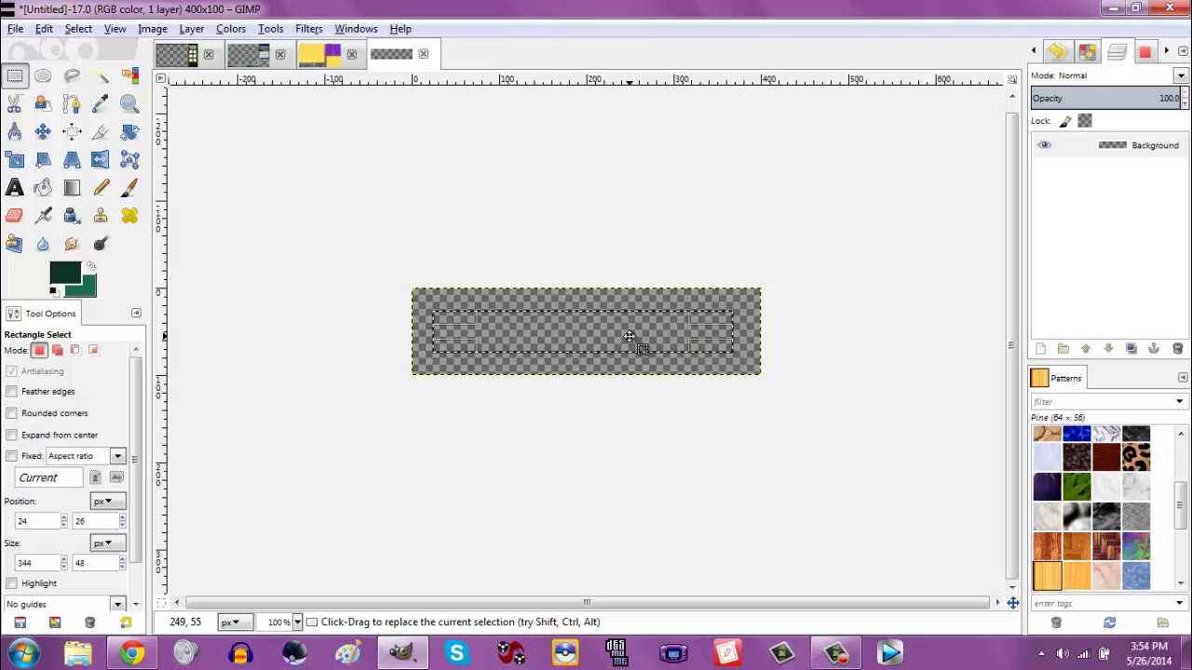
left_click_drag(627, 337, 618, 352)
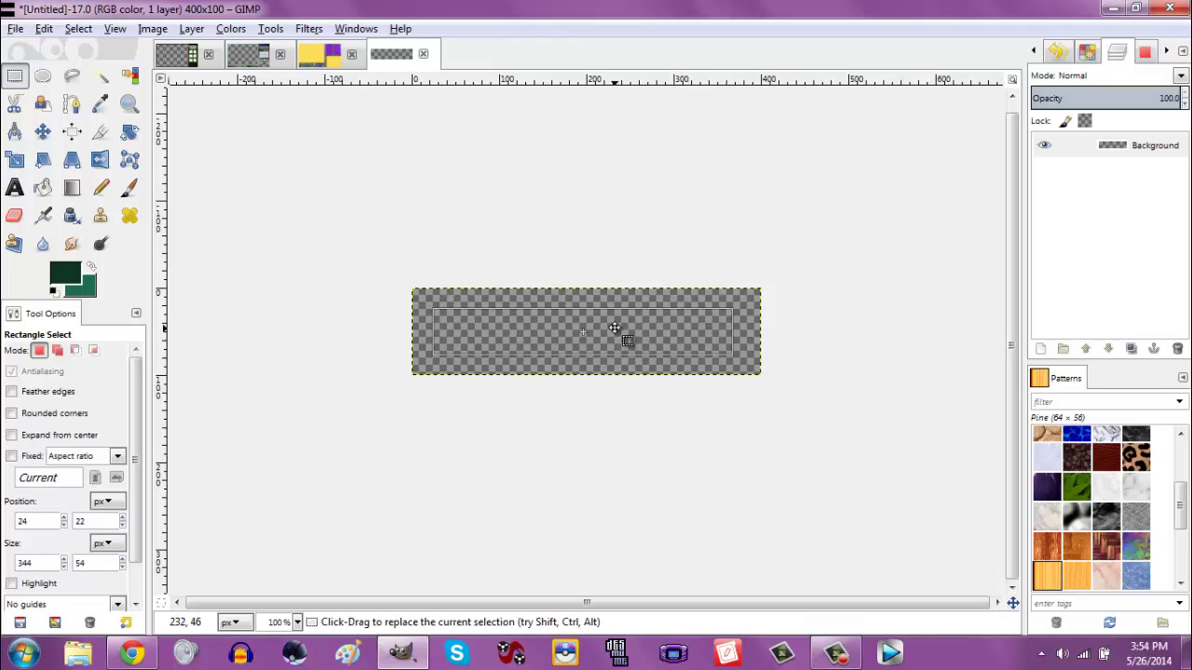
key("ctrl+comma")
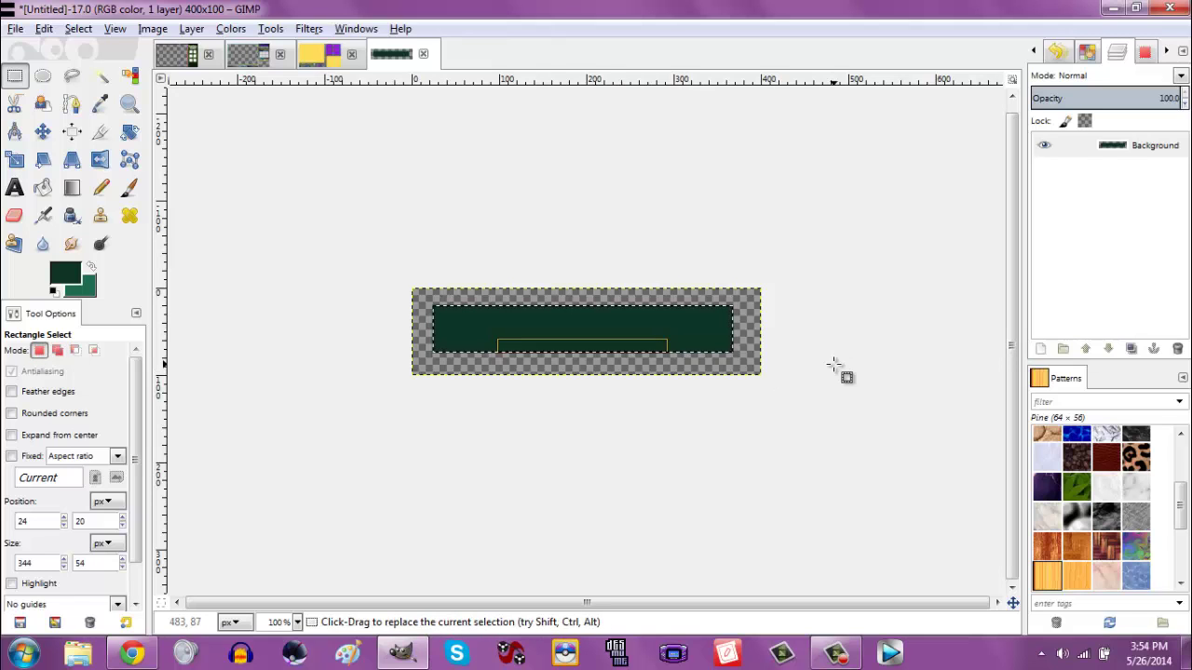
Check the boxes in the Platinum layout, and remove the dark green rectangle and the selection from the transparent image.
left_click(317, 62)
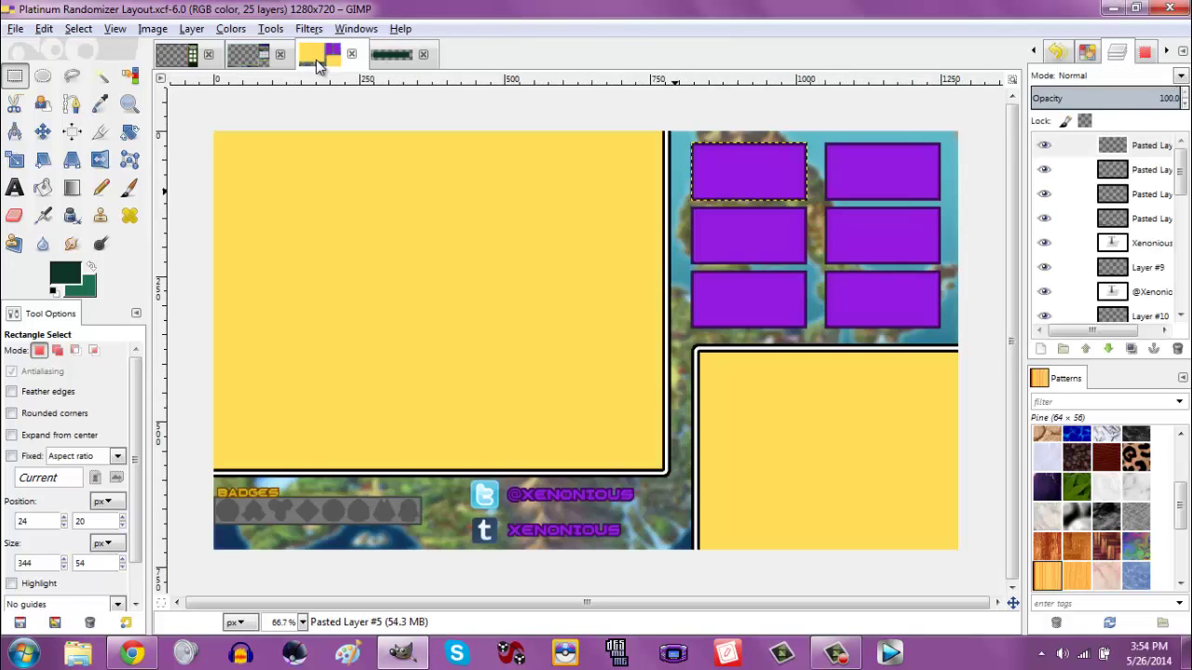
left_click(404, 56)
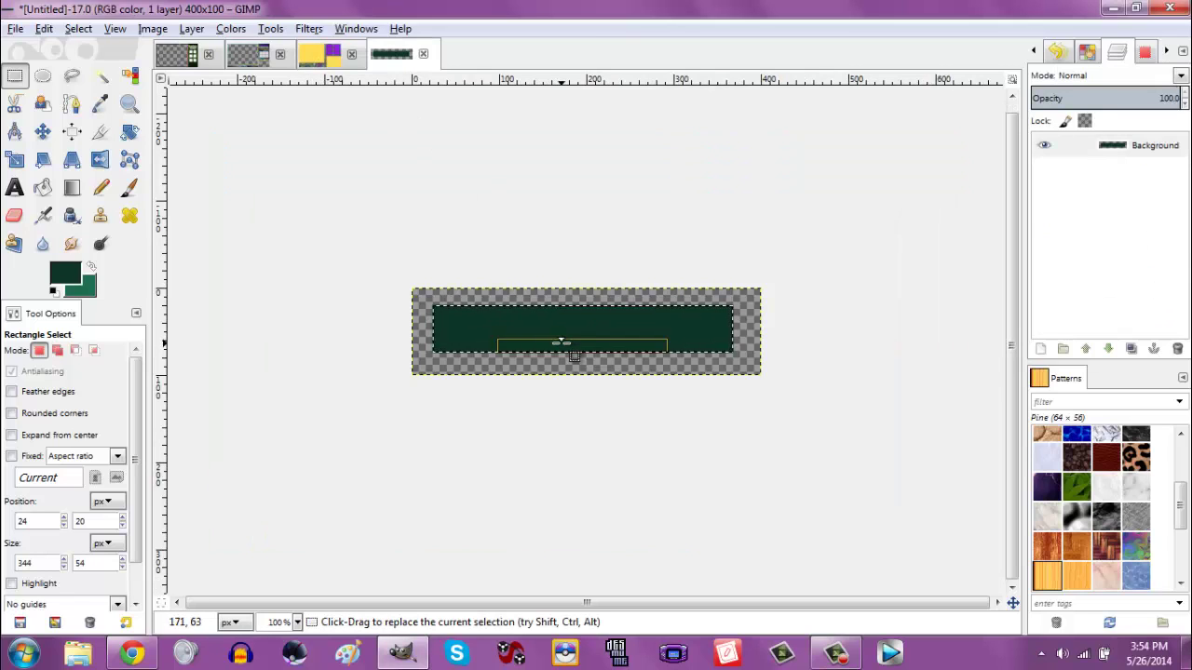
left_click_drag(560, 343, 562, 351)
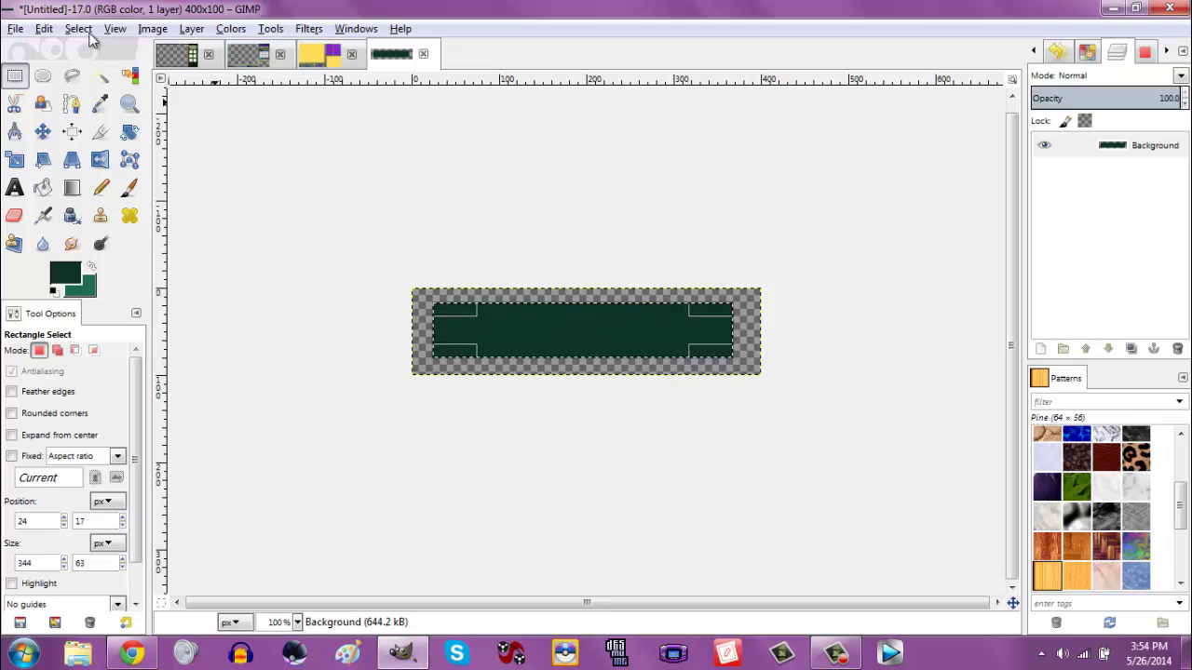
key("ctrl")
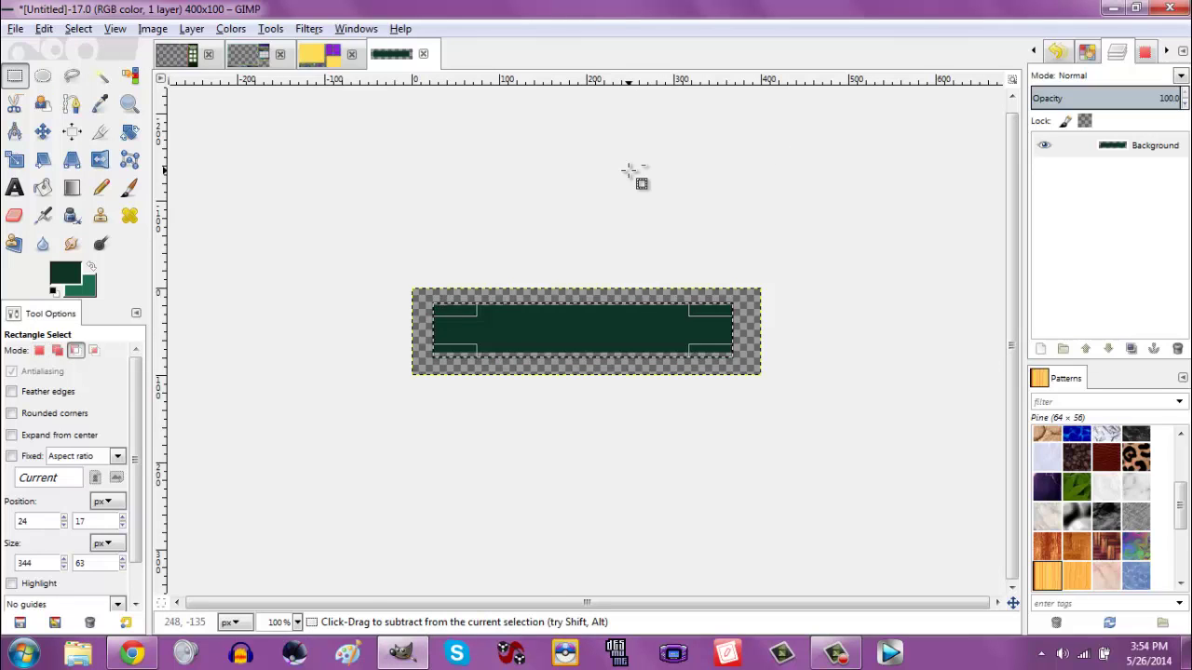
key("Delete")
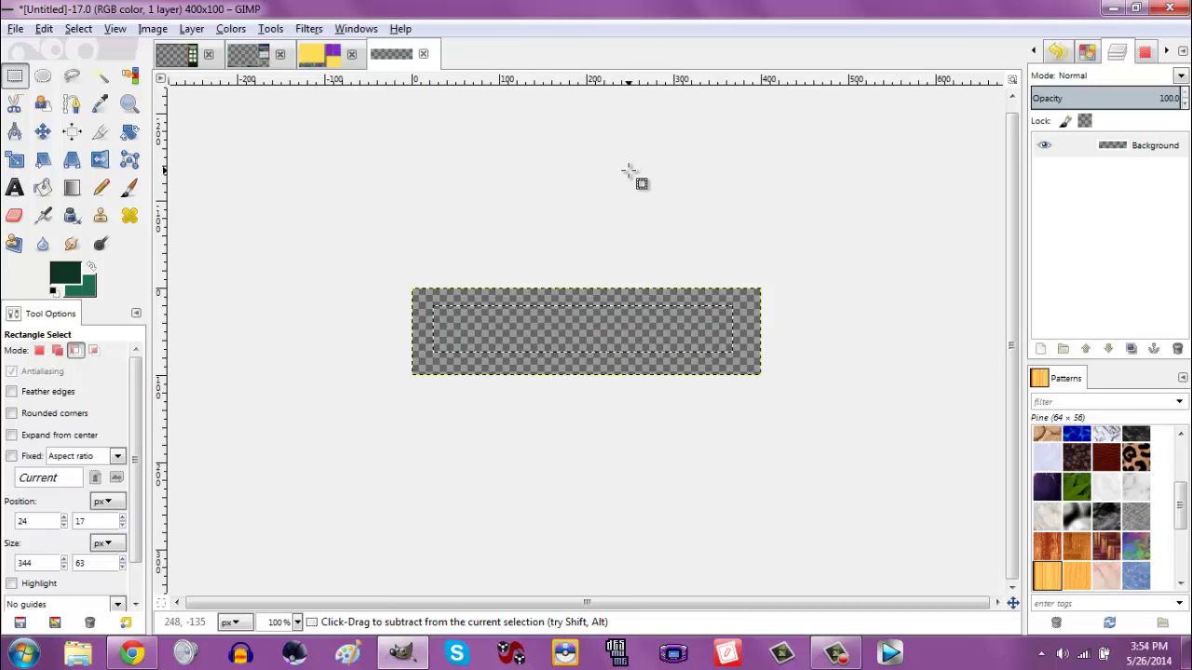
key("ctrl+shift+a")
Add a new transparent layer and fill a centered rectangle of about 339 × 58 px on it with dark green.
left_click(1041, 350)
key("Return")
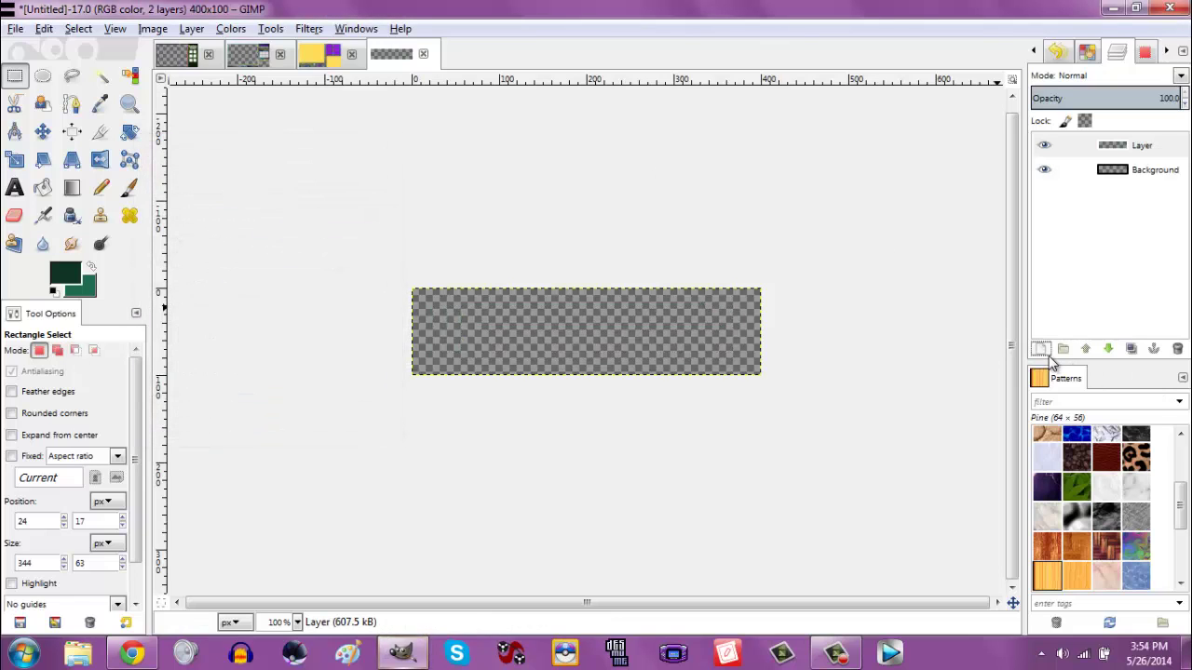
left_click_drag(632, 335, 742, 369)
key("ctrl+comma")
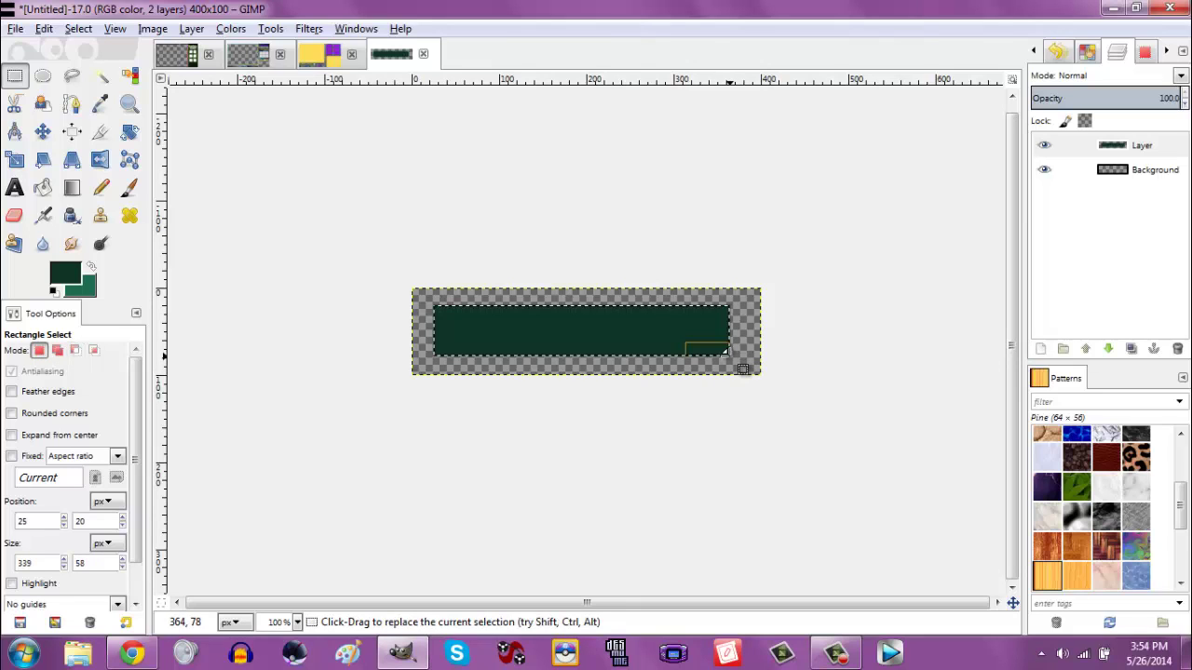
Try shrinking the selection around the dark green rectangle and adding another layer, and undo both.
left_click(82, 30)
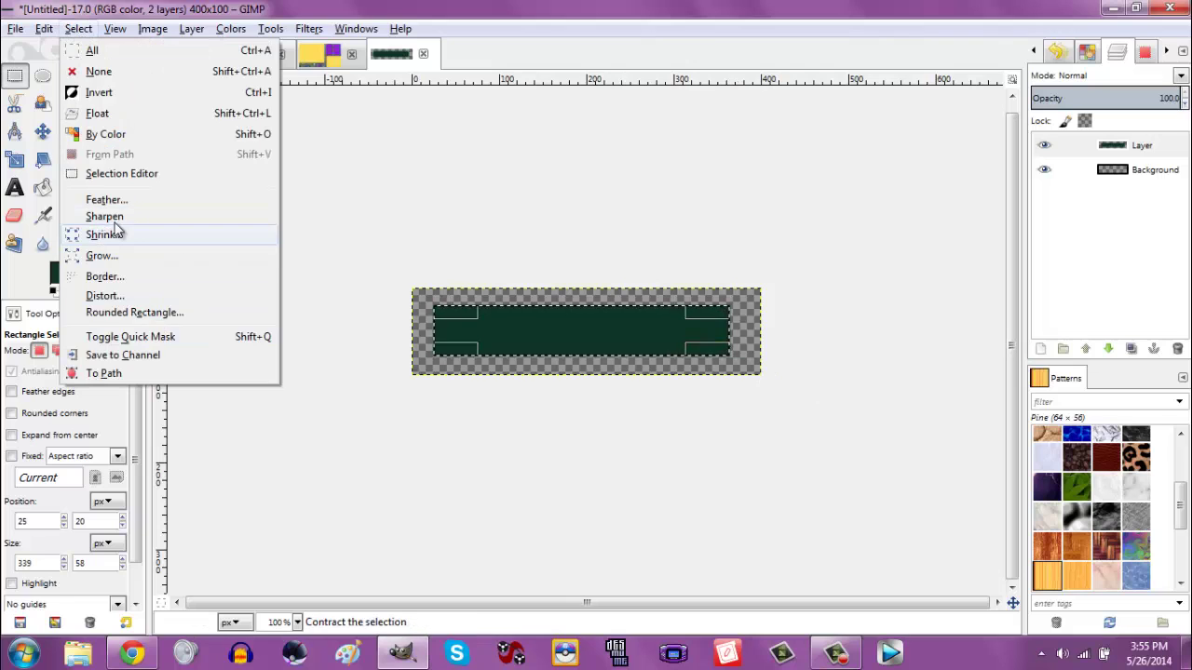
left_click(103, 235)
key("Return")
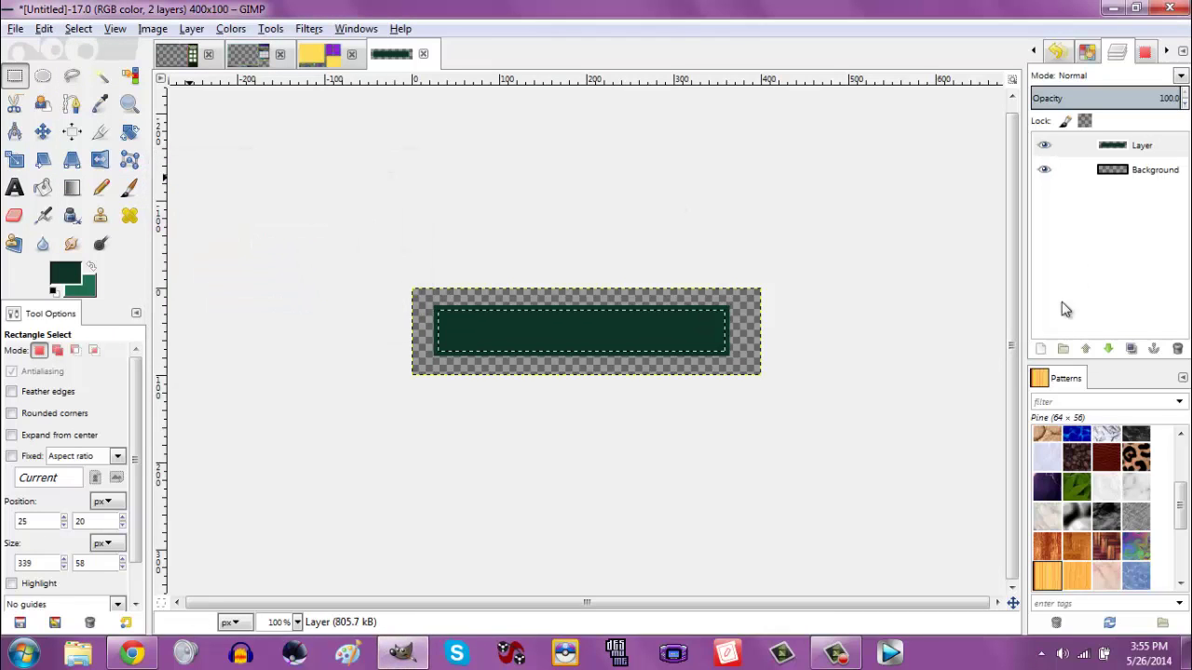
left_click(1041, 350)
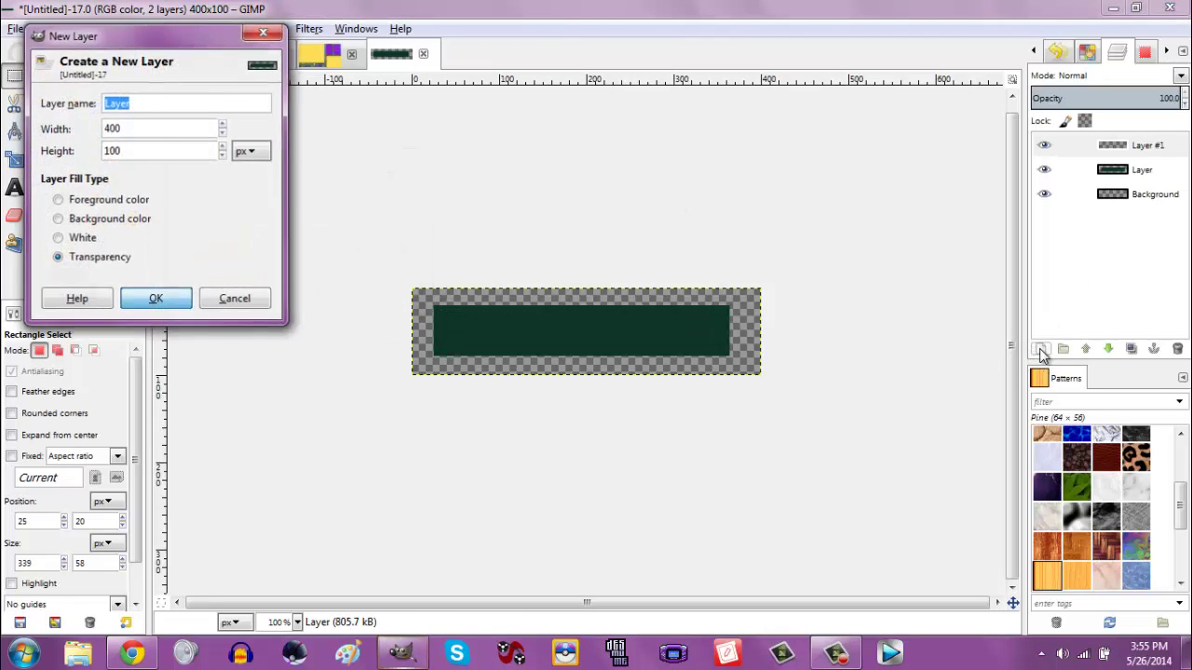
key("Return")
key("ctrl+z")
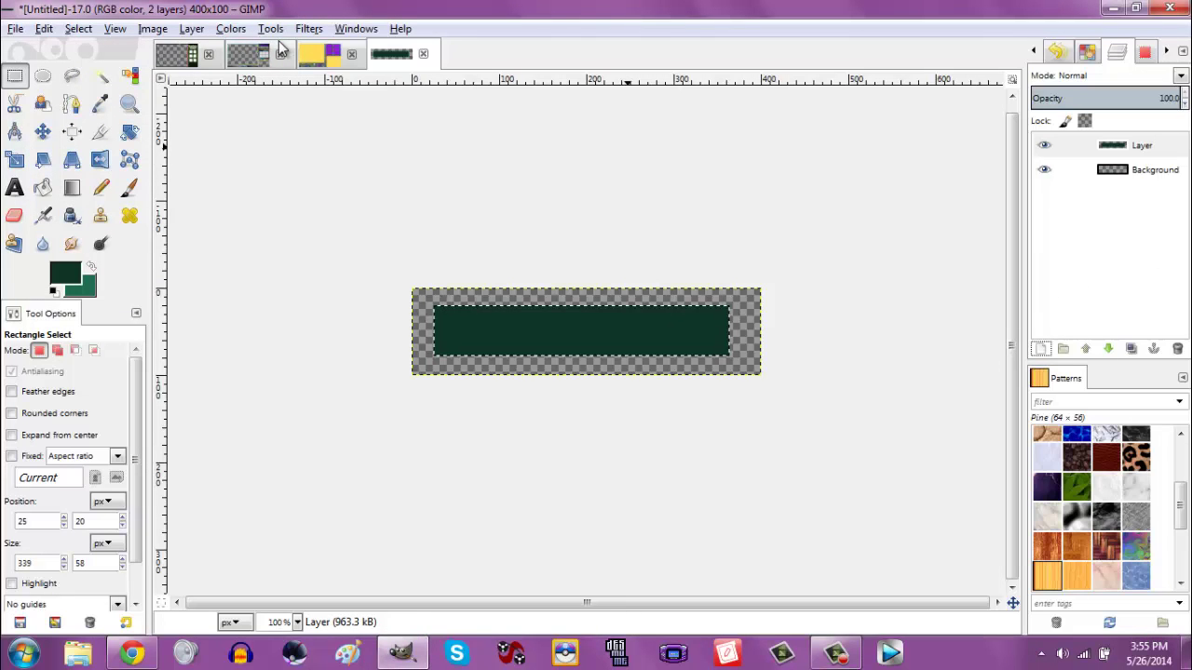
Try growing the selection around the dark green rectangle.
left_click(90, 32)
left_click(105, 257)
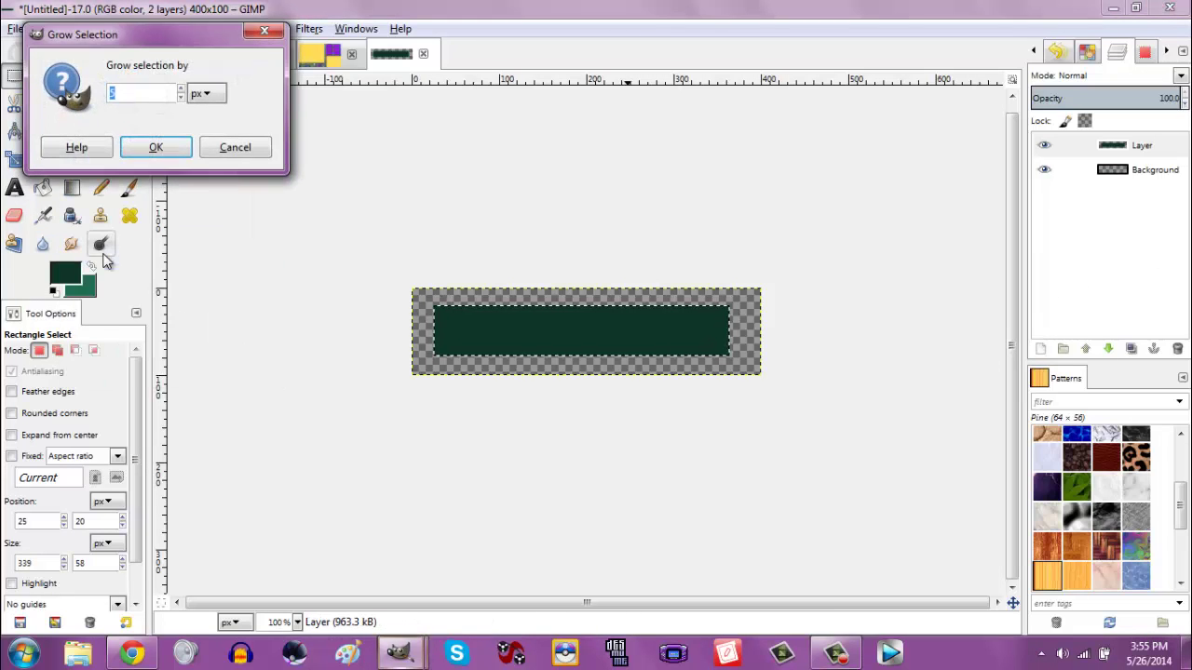
key("Return")
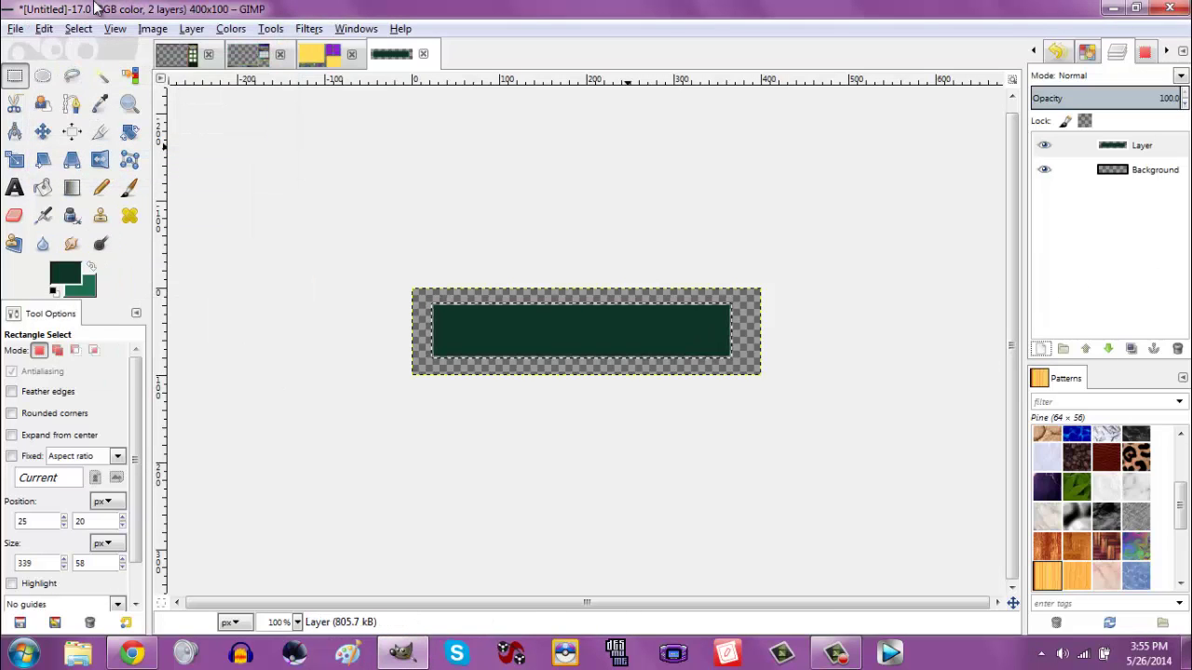
Shrink the rectangle's selection by 3 px and add a new transparent layer above the dark green one.
key("alt+s")
left_click(149, 233)
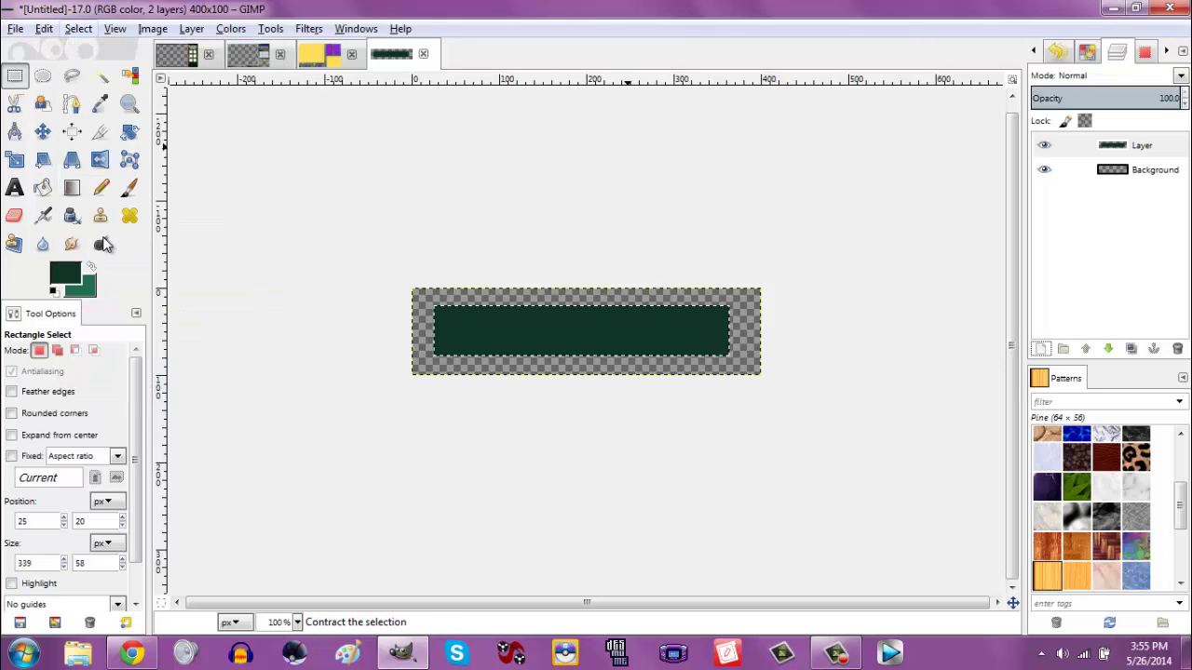
type("3")
key("Return")
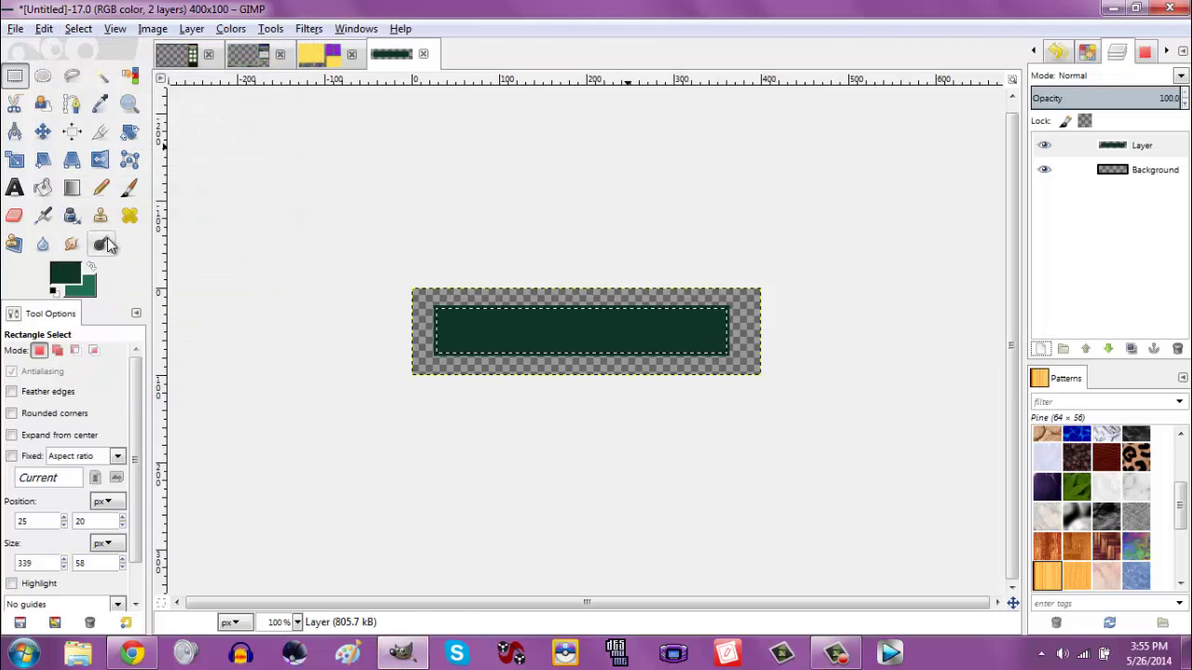
left_click(1041, 349)
key("Return")
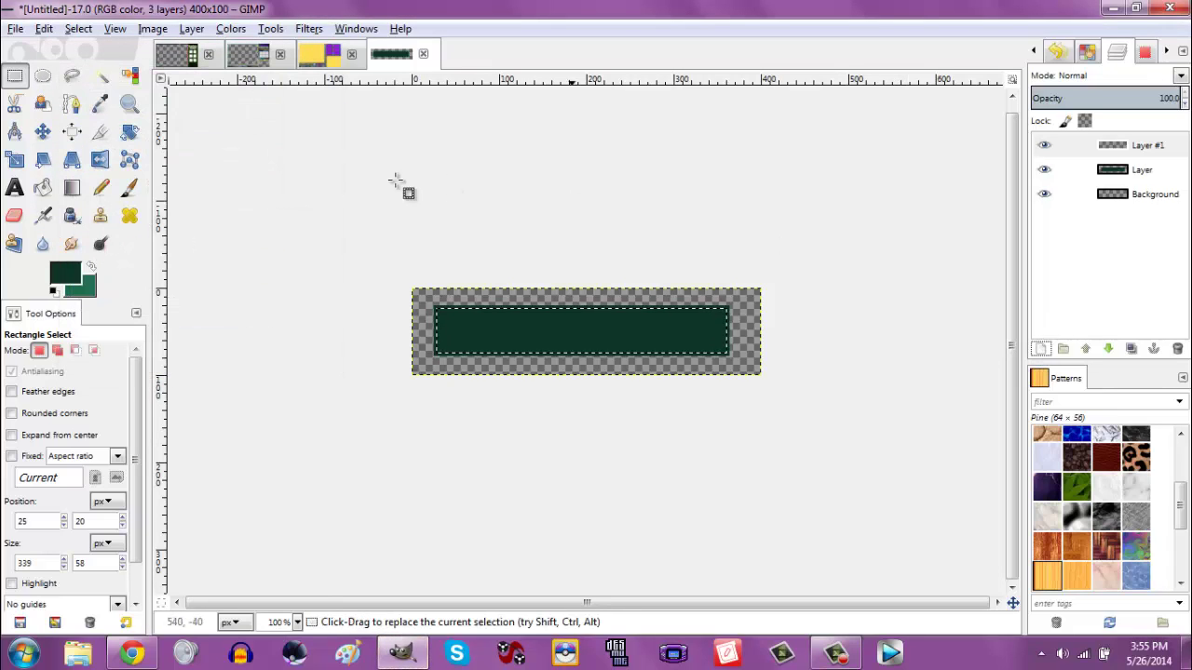
Swap the foreground and background colors, fill the shrunken selection with the lighter green, and clear the selection.
left_click(91, 267)
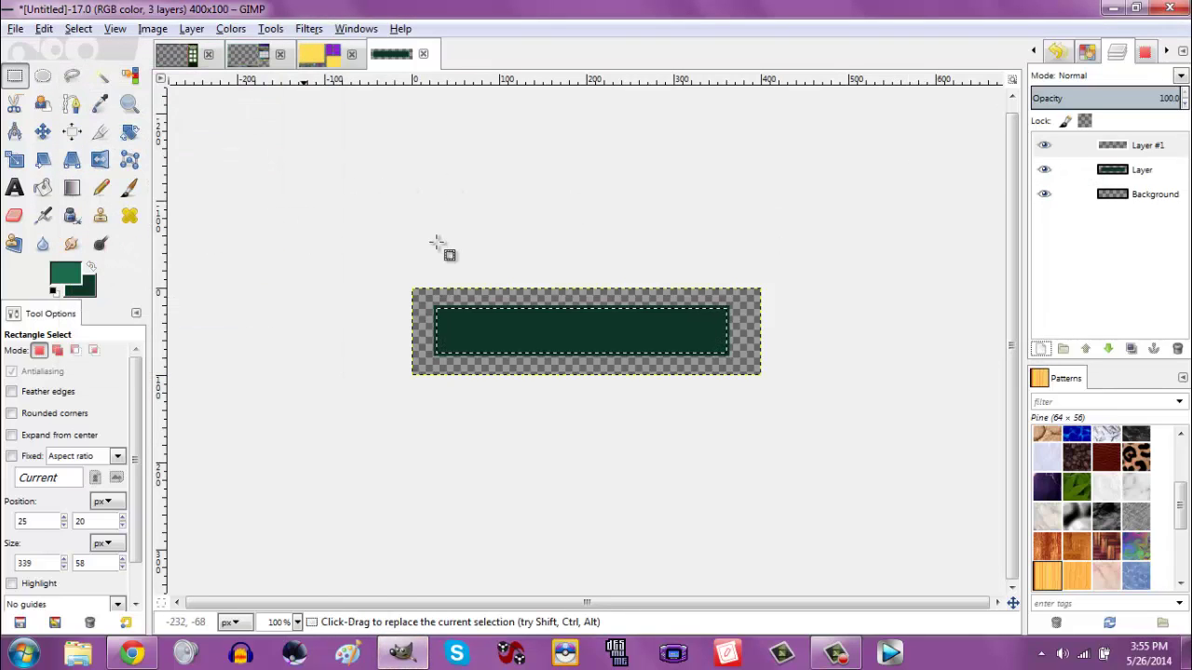
key("ctrl+comma")
left_click(78, 29)
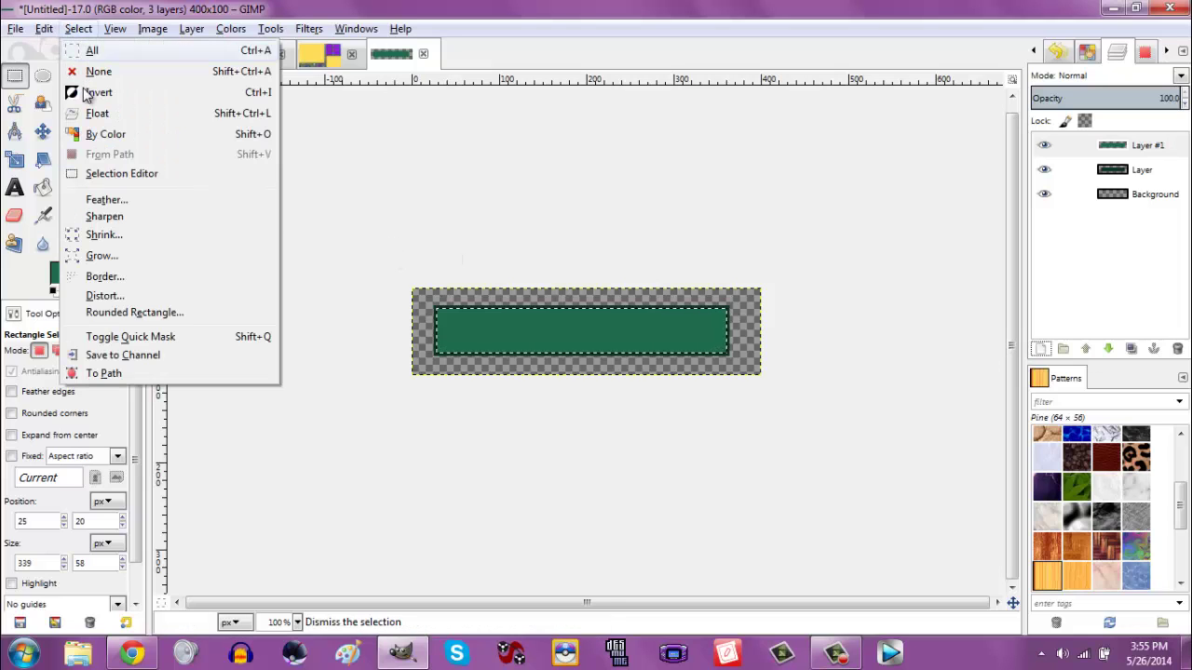
left_click(93, 72)
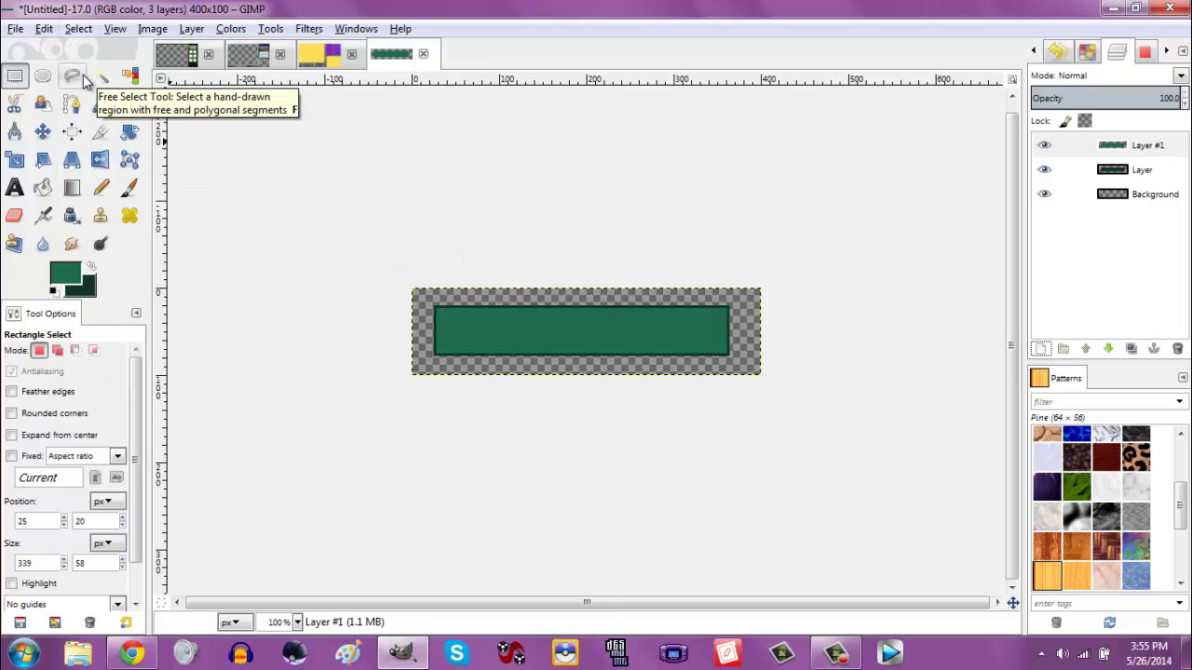
Link Layer #1 and Layer and move the framed box down by about 5 px within the image.
left_click(1068, 145)
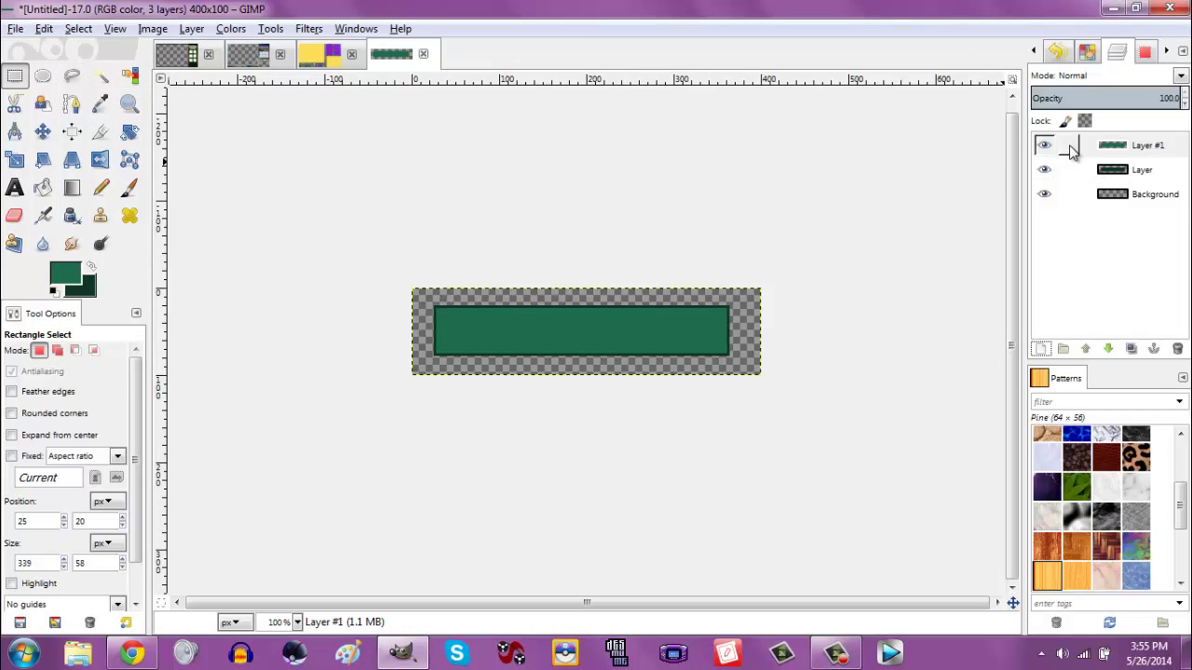
left_click(1068, 170)
left_click(42, 131)
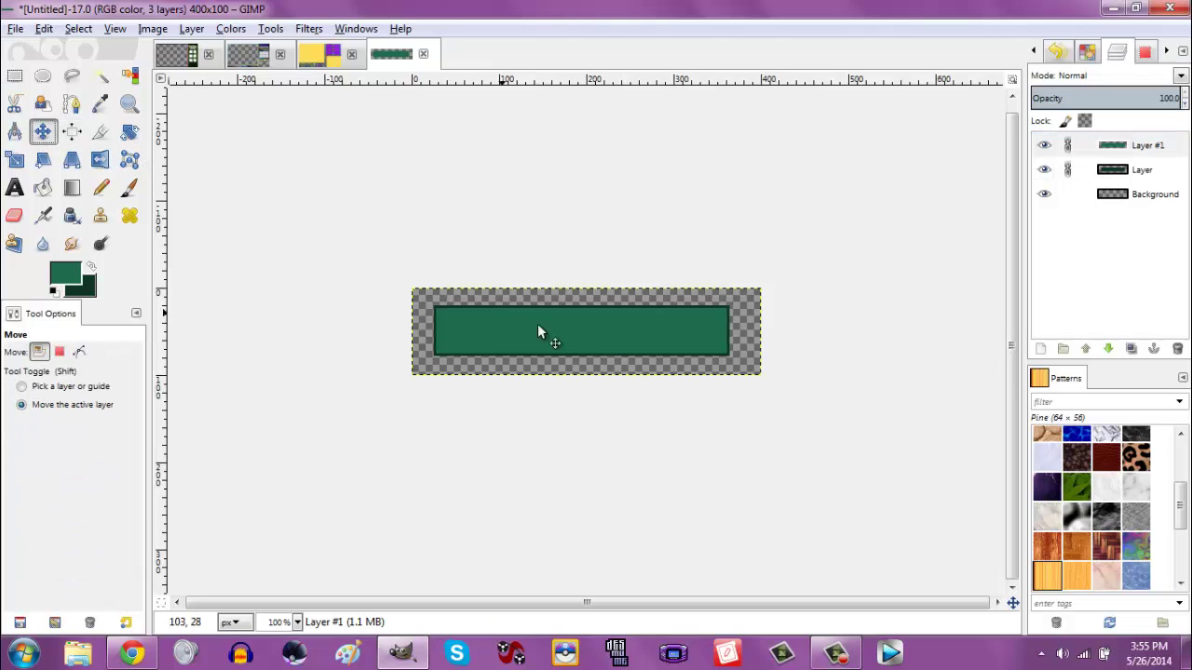
left_click_drag(590, 341, 604, 342)
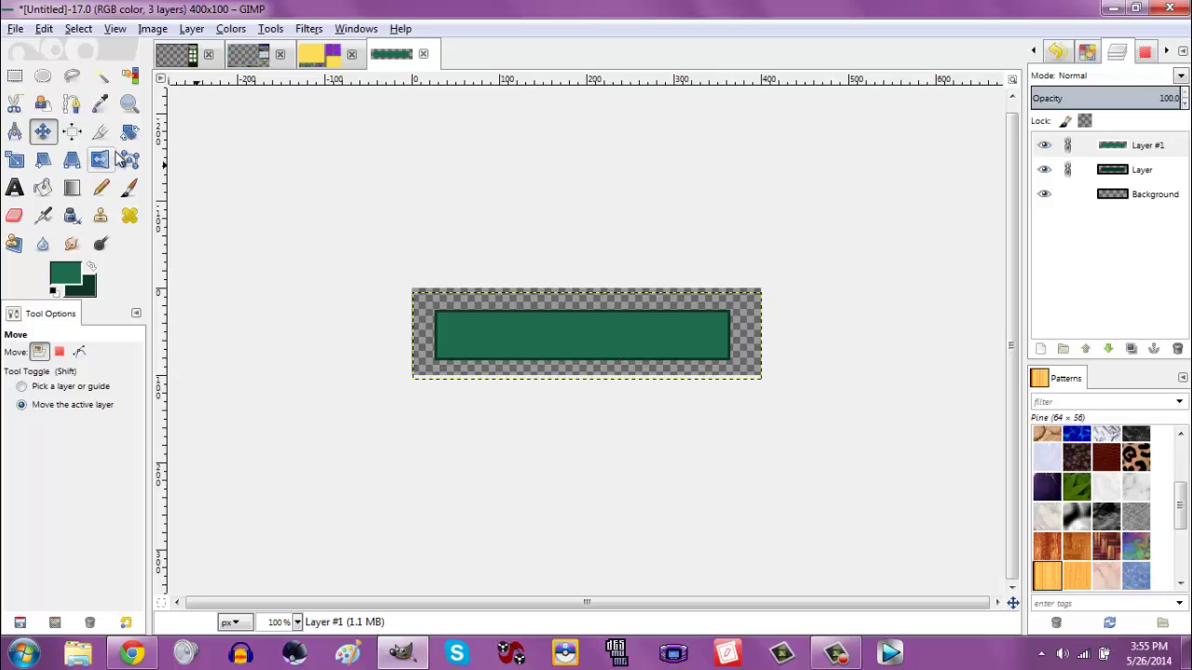
Set the Text tool to the Pokemon Version font at a size of 20 px.
left_click(14, 187)
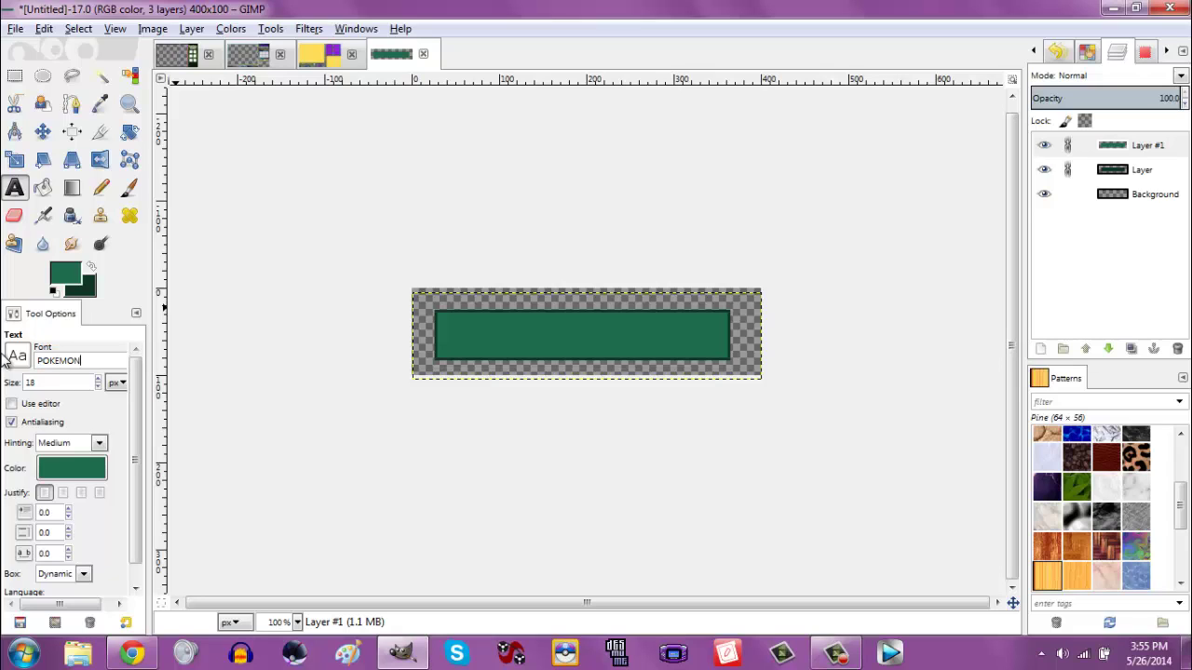
key("Down")
key("Down")
key("Down")
key("Down")
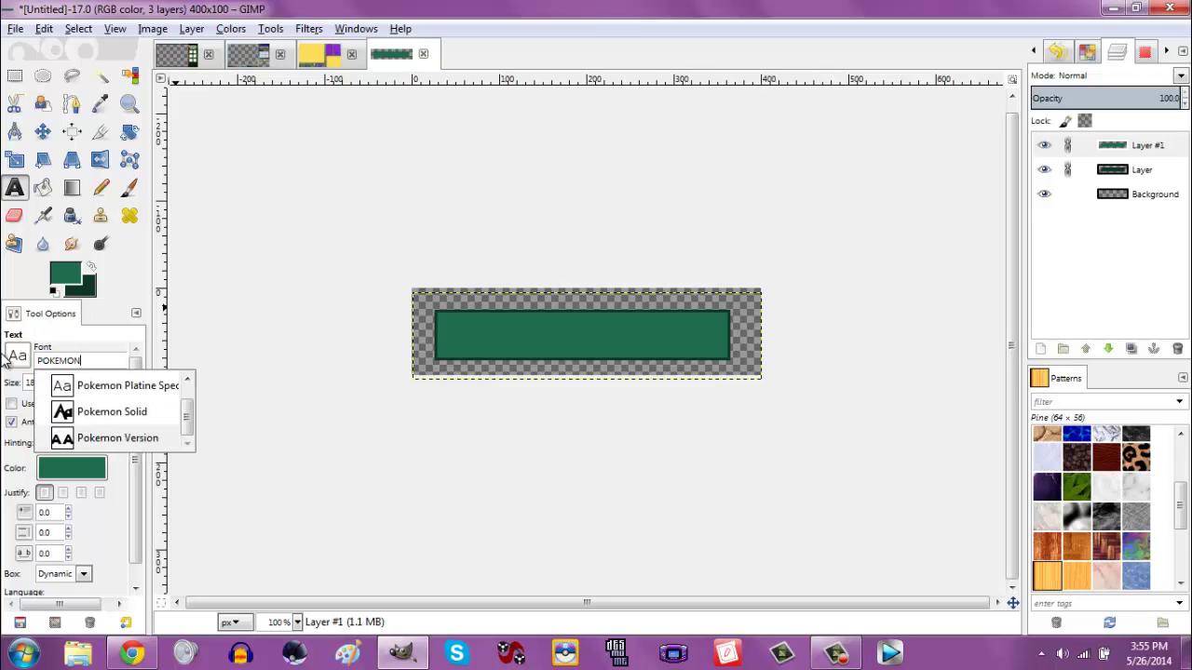
key("Escape")
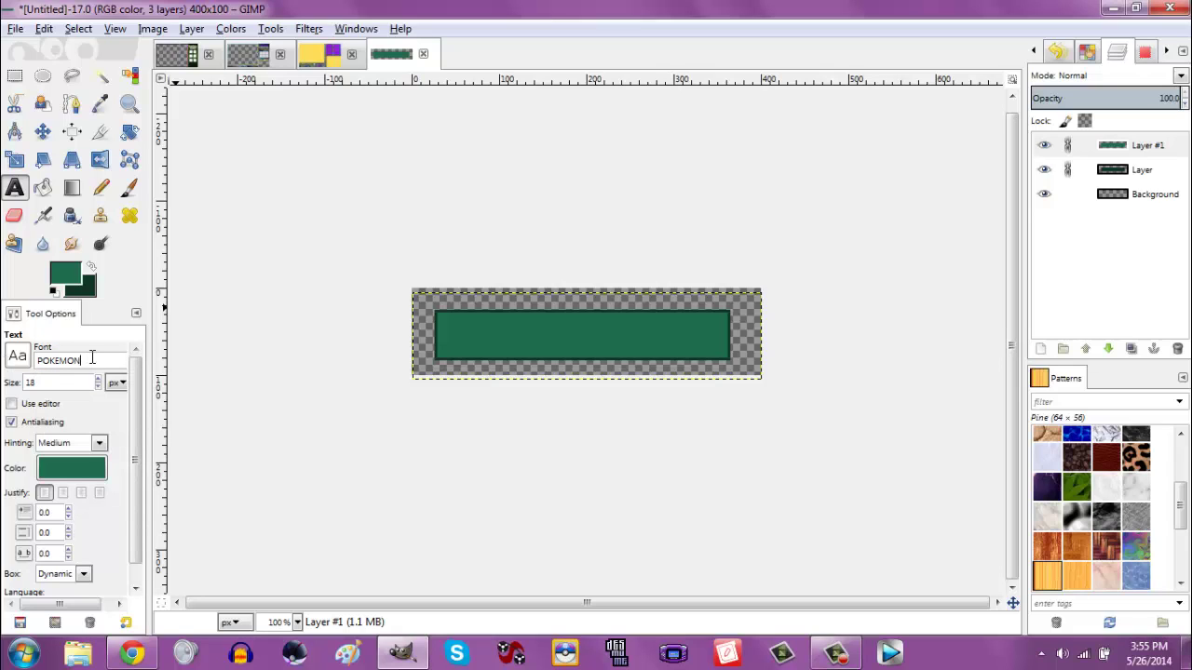
key("BackSpace")
key("BackSpace")
key("BackSpace")
key("Down")
key("Down")
key("Down")
key("Down")
key("Down")
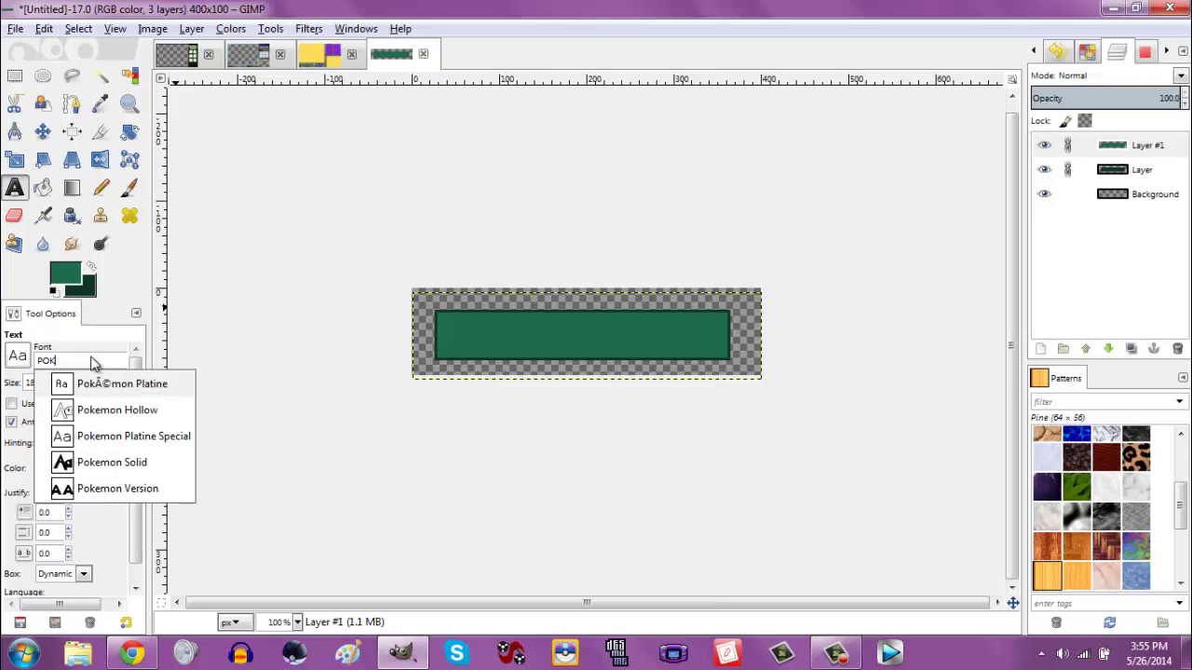
key("Return")
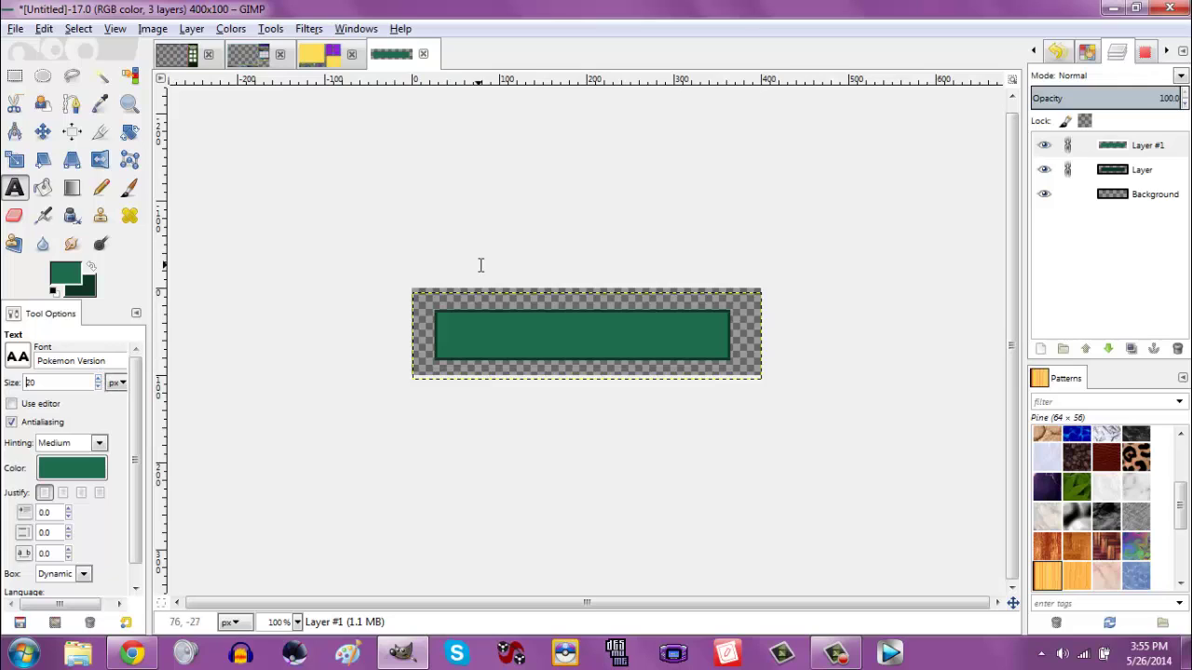
Unlink the two box layers and add the text "Badges" across the green box's upper-left edge.
left_click(1071, 145)
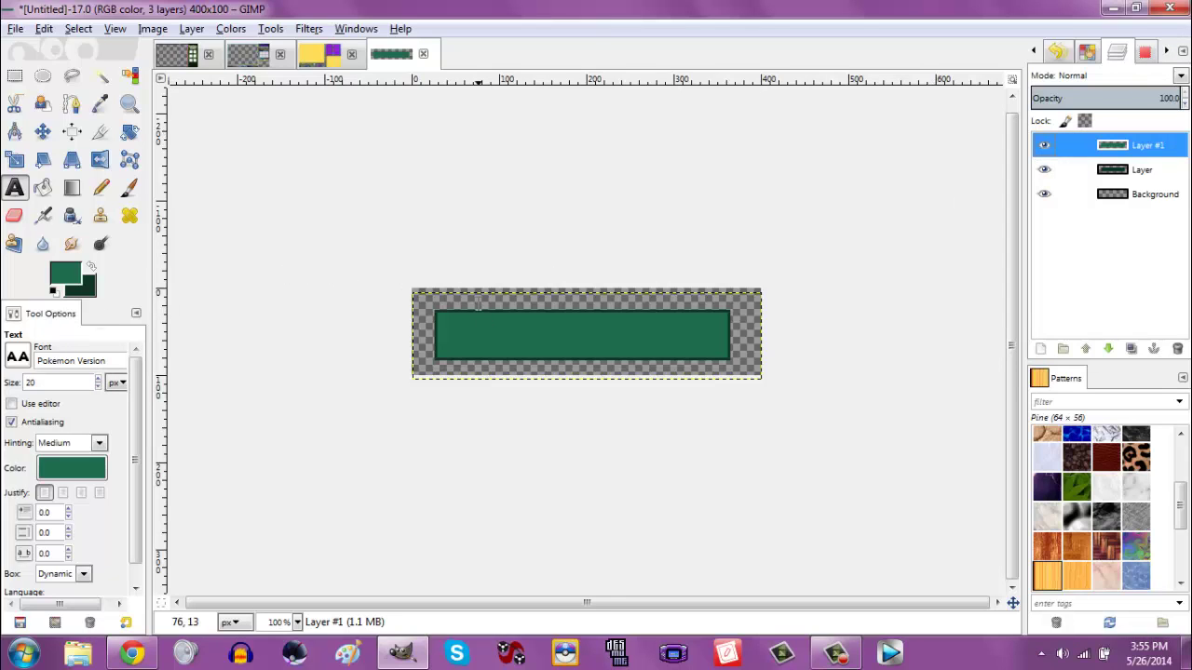
left_click(438, 300)
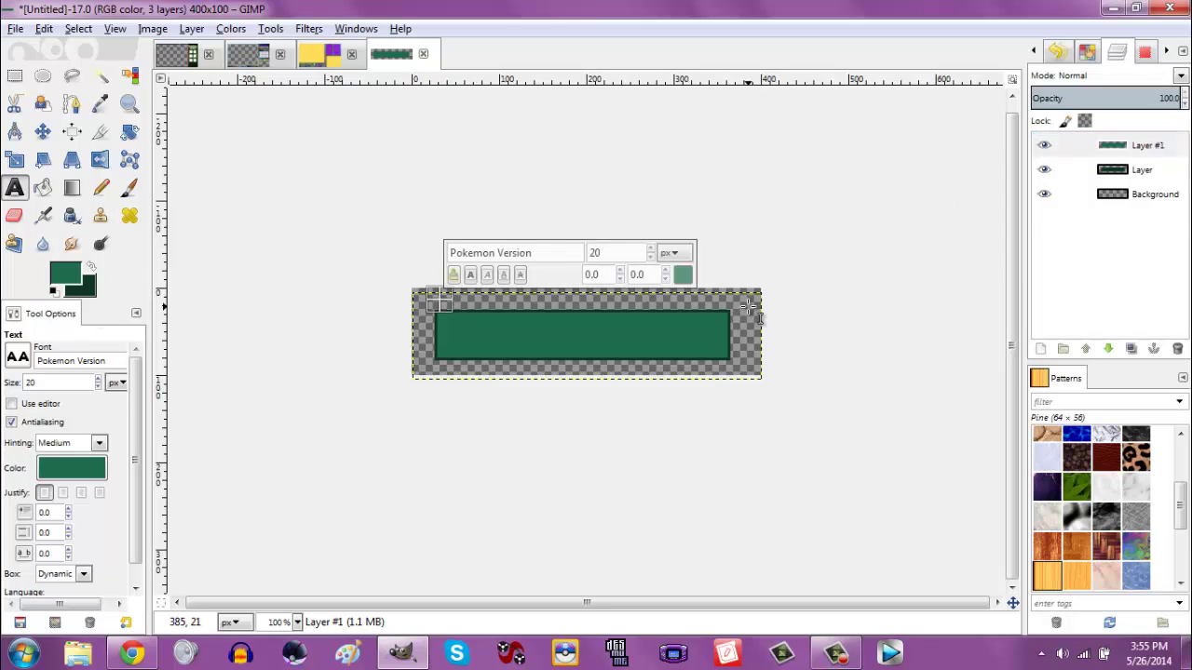
type("Badges")
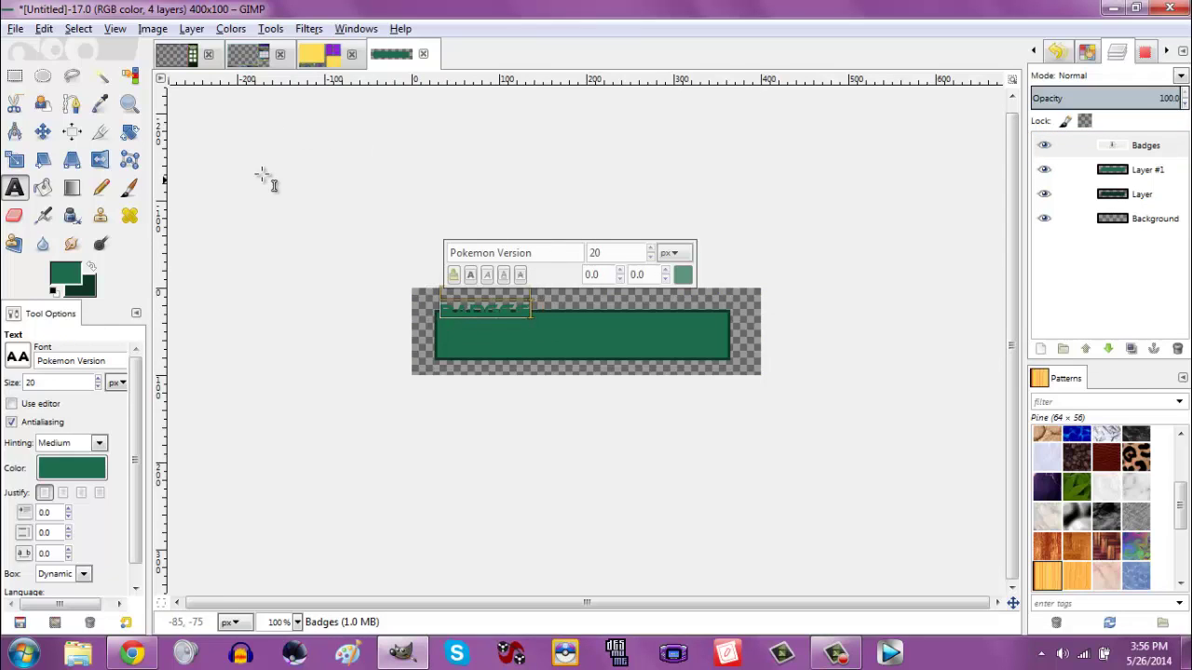
Add a new transparent layer and place it directly below the Badges text layer.
left_click(1041, 348)
left_click(226, 362)
left_click(1108, 348)
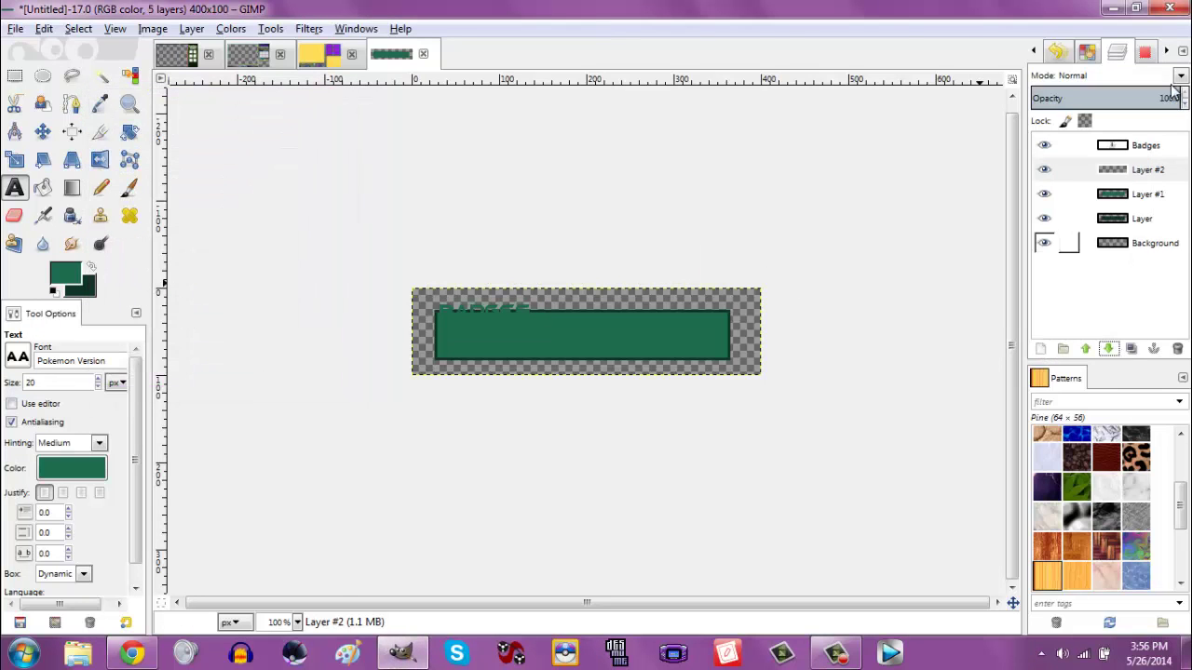
Create a selection from the Badges text's alpha and grow it to form an outline.
right_click(1158, 147)
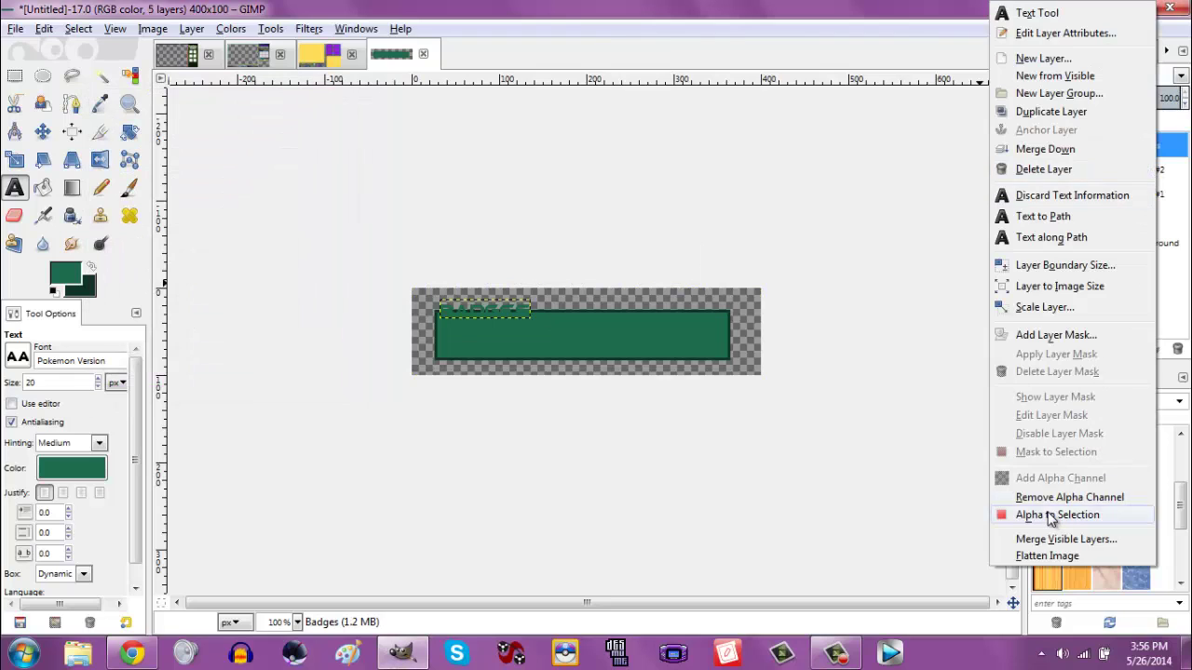
left_click(1050, 515)
left_click(78, 29)
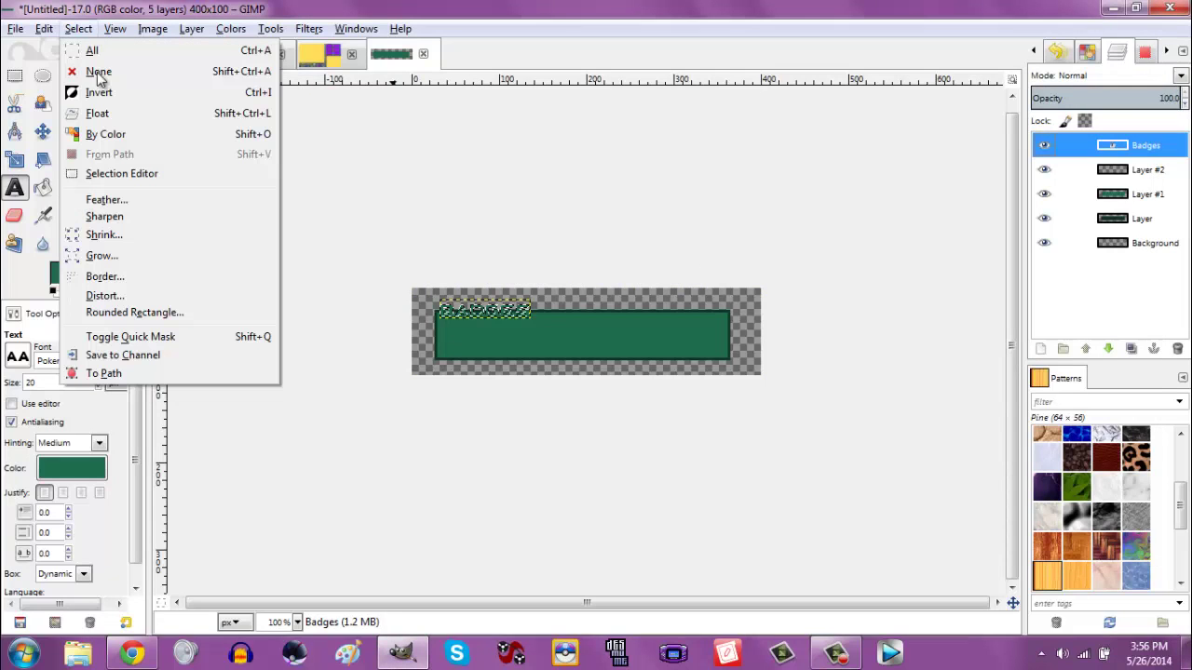
left_click(98, 255)
key("Return")
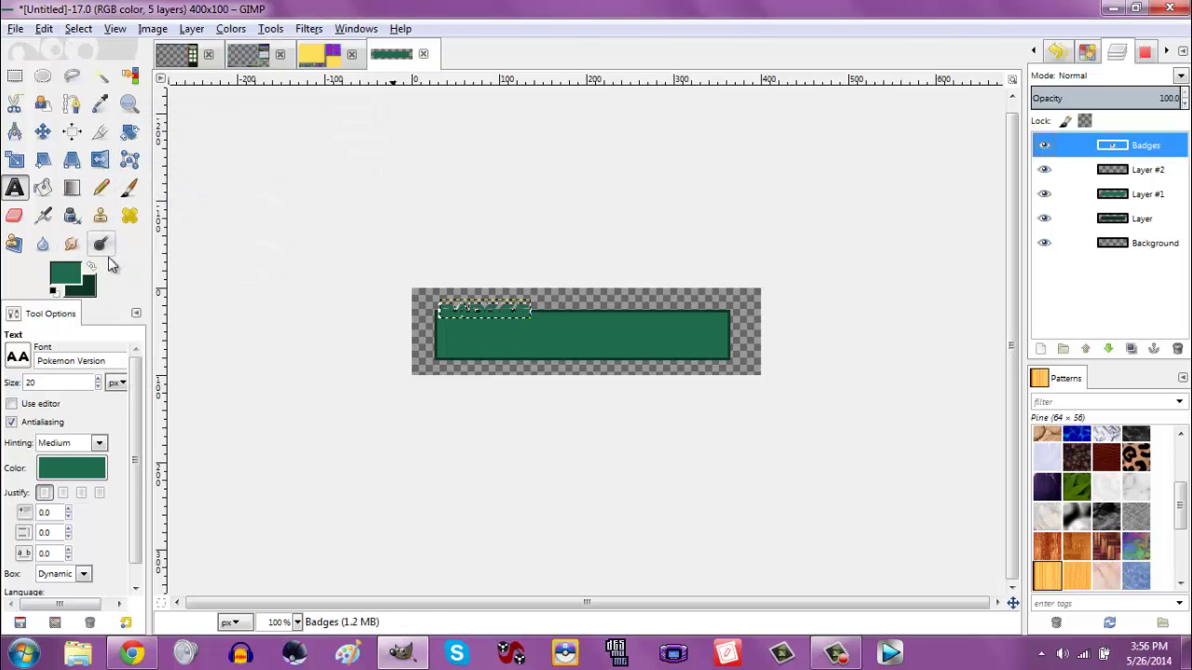
Swap the foreground and background colors, fill the grown selection on Layer #2 with dark green, and clear the selection.
left_click(92, 267)
left_click(1133, 169)
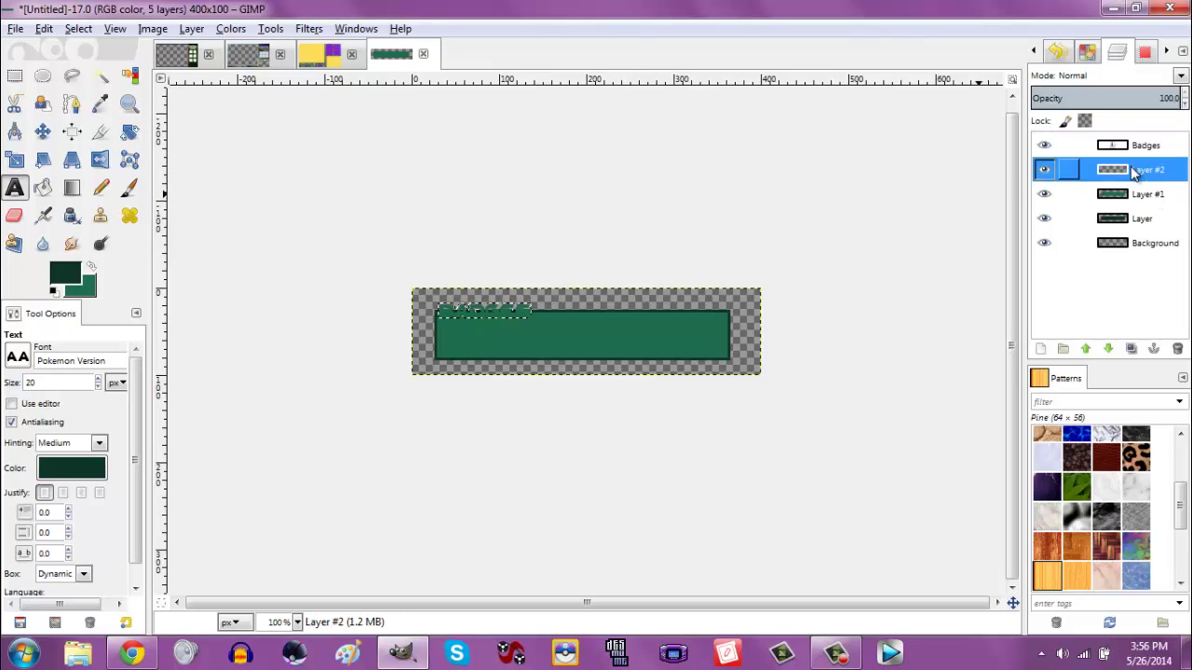
key("ctrl+comma")
left_click(78, 29)
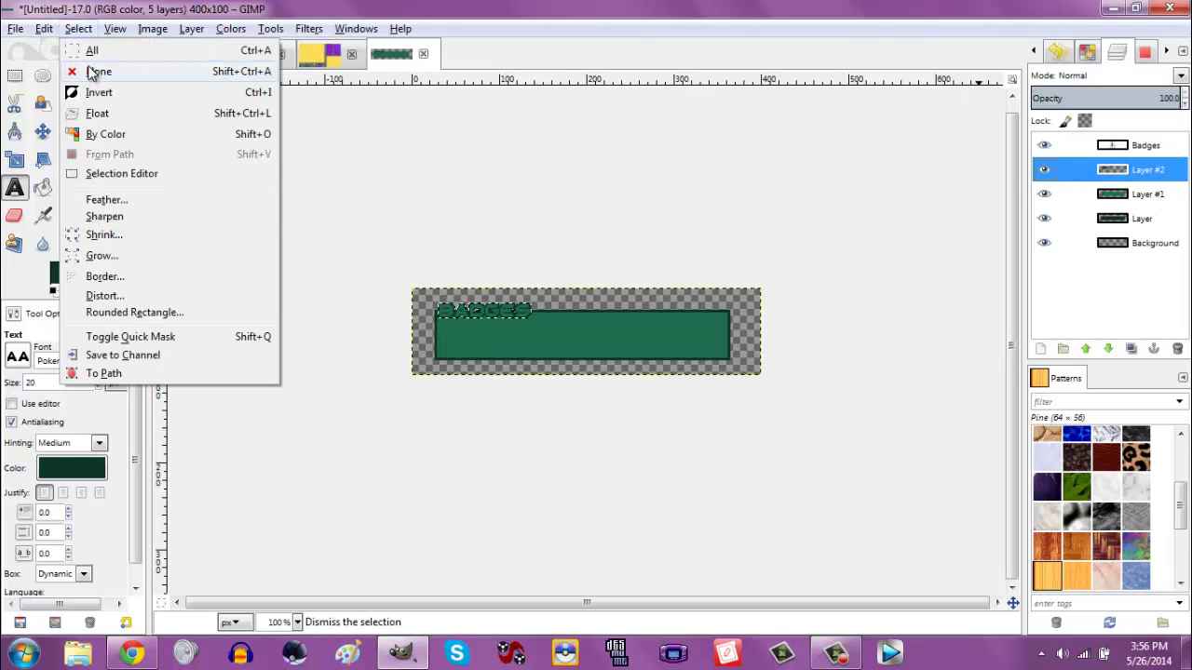
left_click(94, 72)
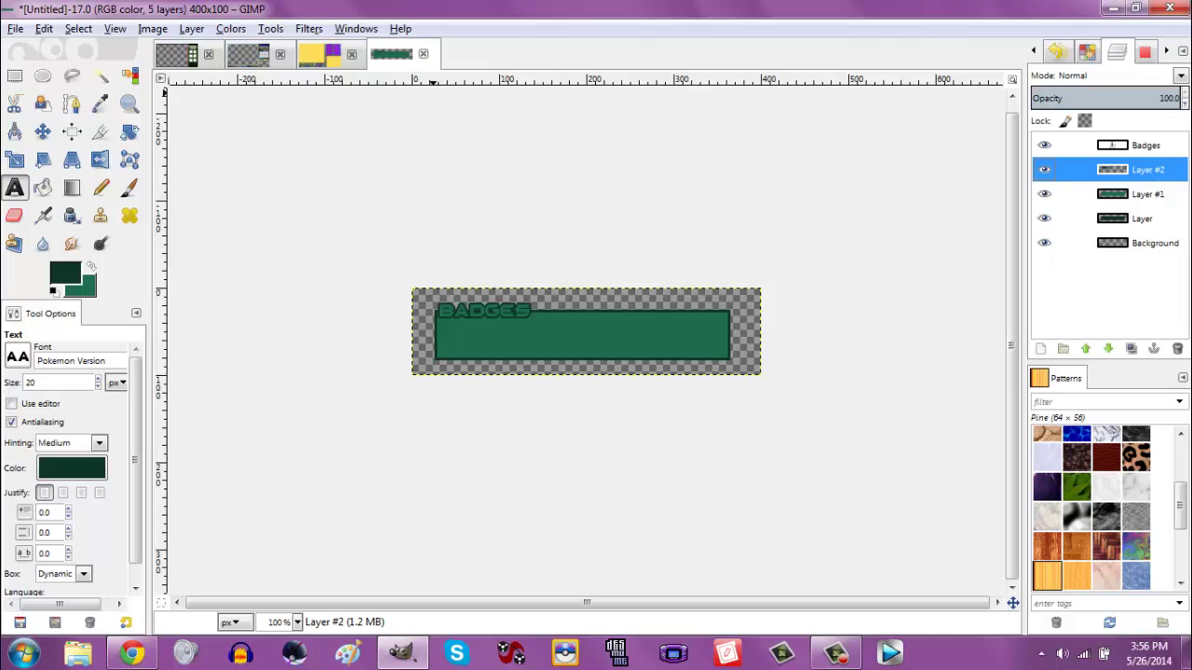
Find SinnohBadges.png in the Layouts folder of Pictures and open it as an image.
left_click(14, 29)
left_click(37, 82)
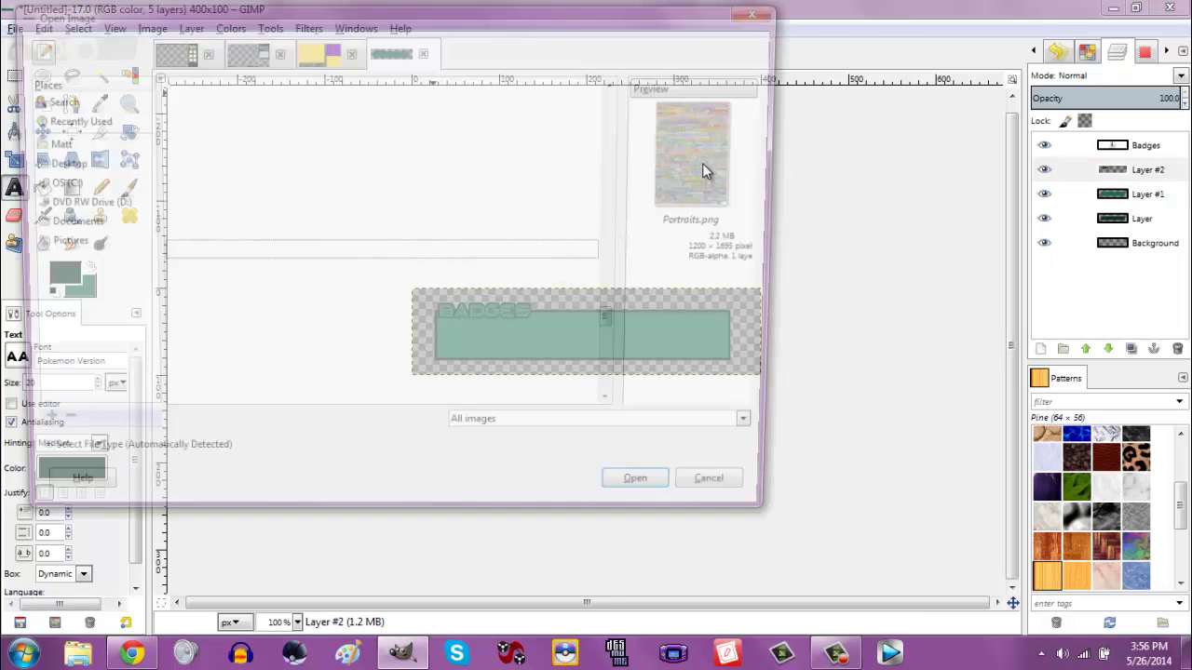
left_click(142, 51)
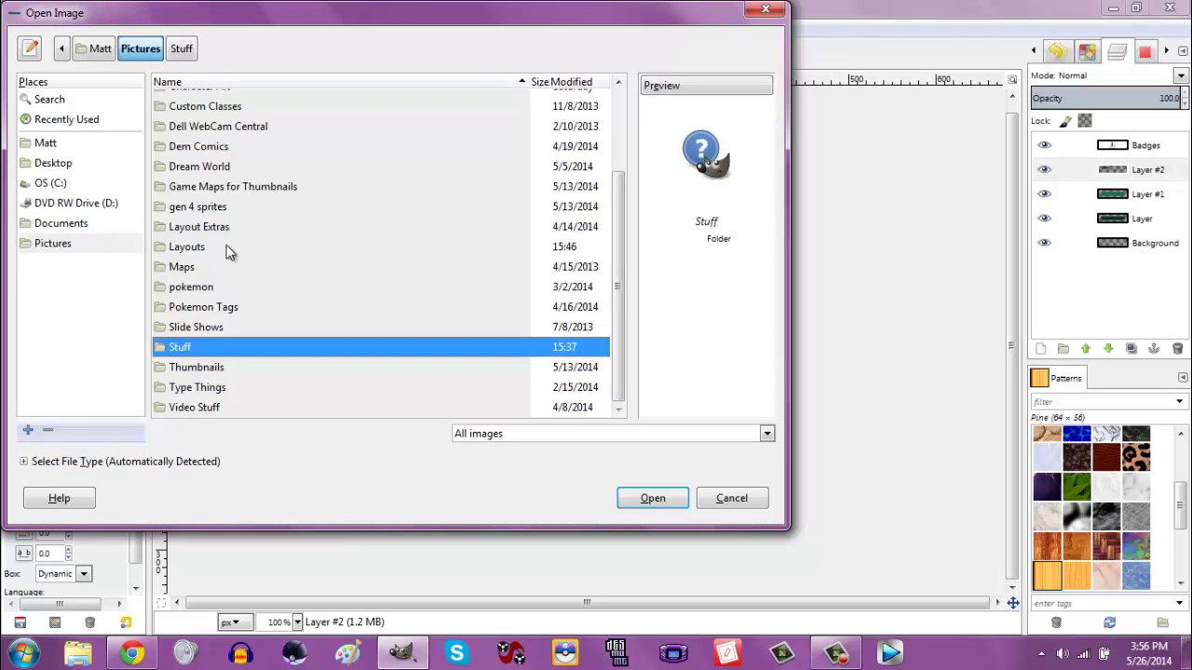
double_click(200, 245)
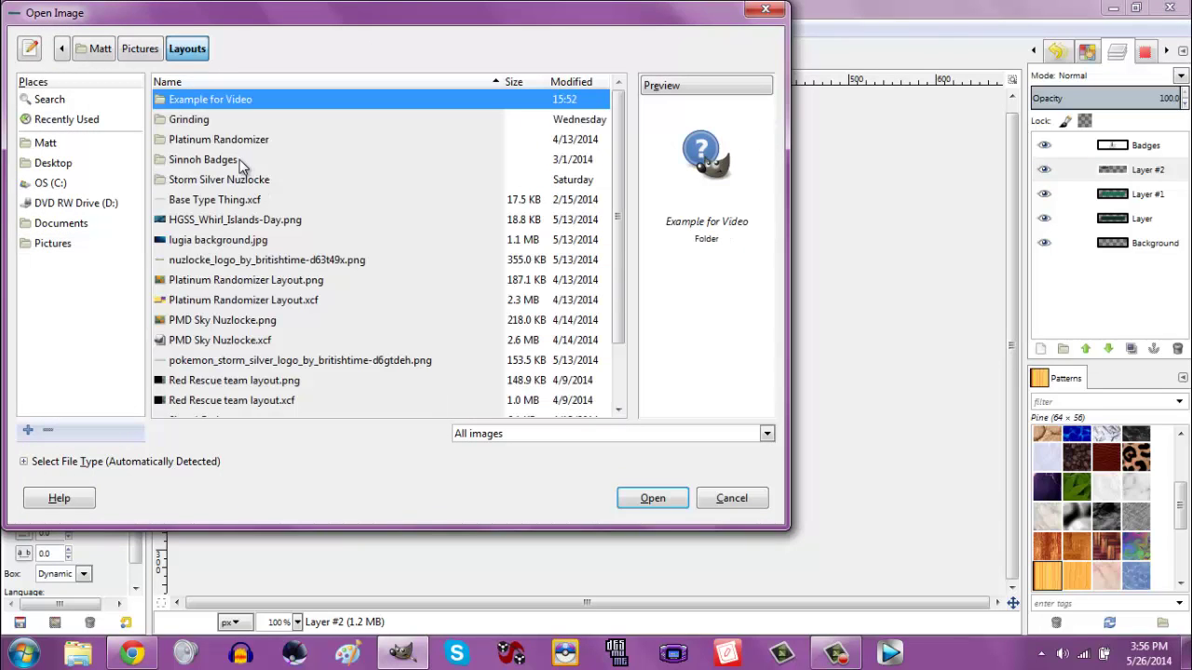
double_click(239, 159)
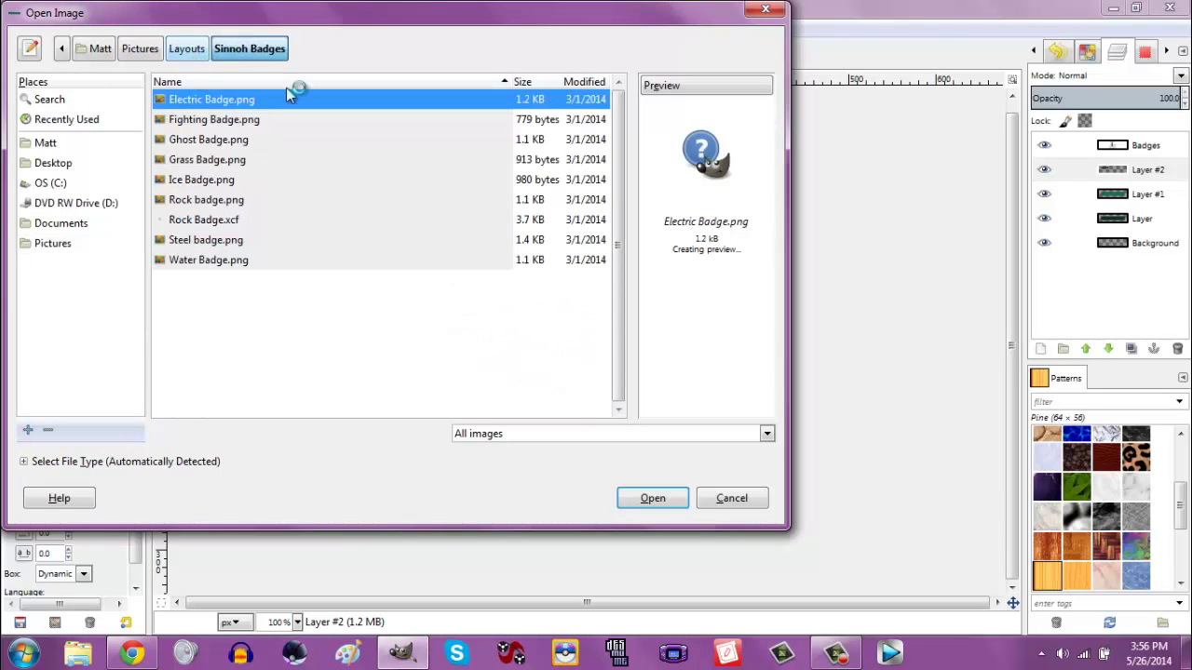
key("BackSpace")
double_click(244, 139)
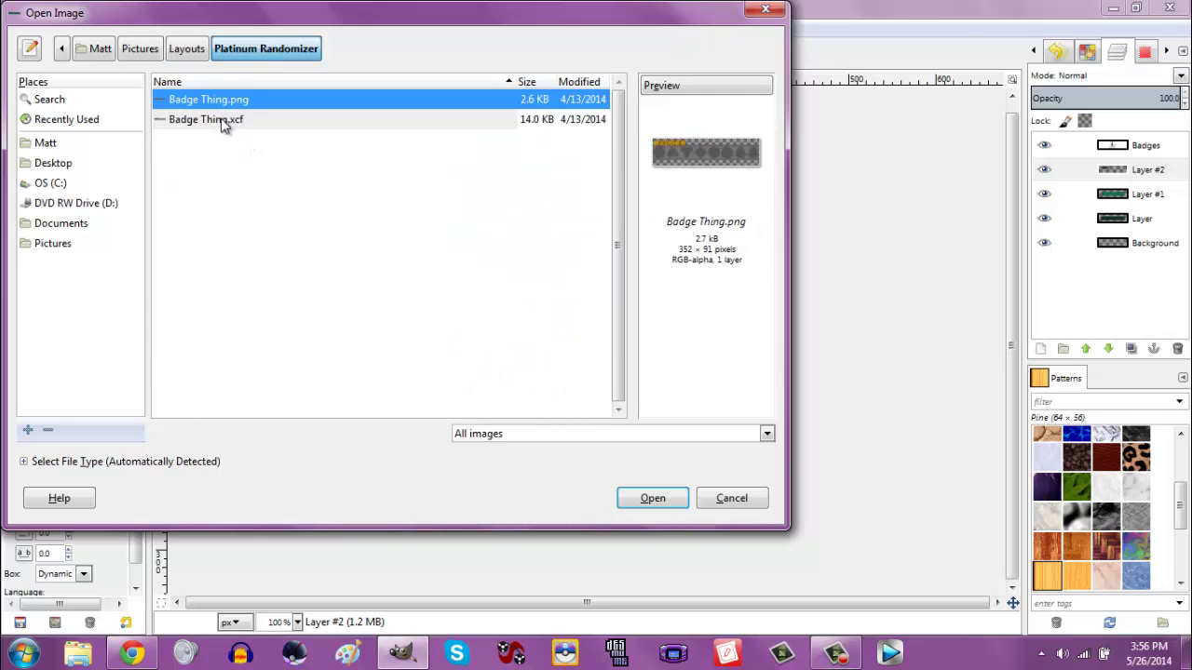
left_click(222, 121)
left_click(197, 50)
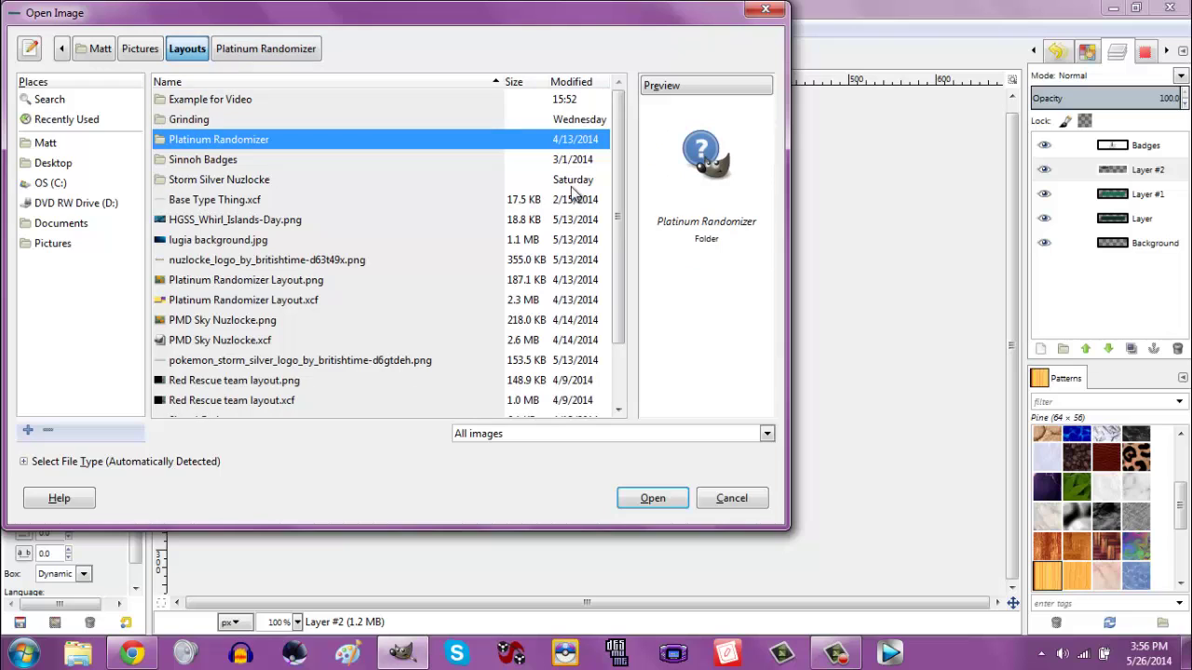
scroll(620, 222, "down", 3)
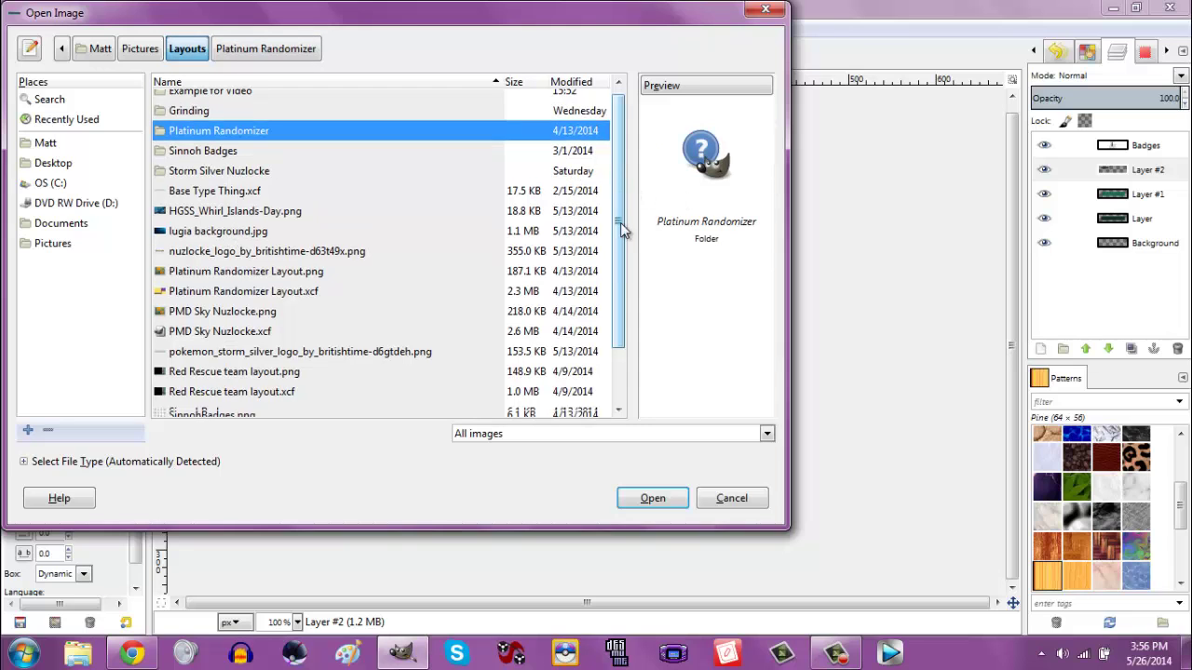
left_click(212, 347)
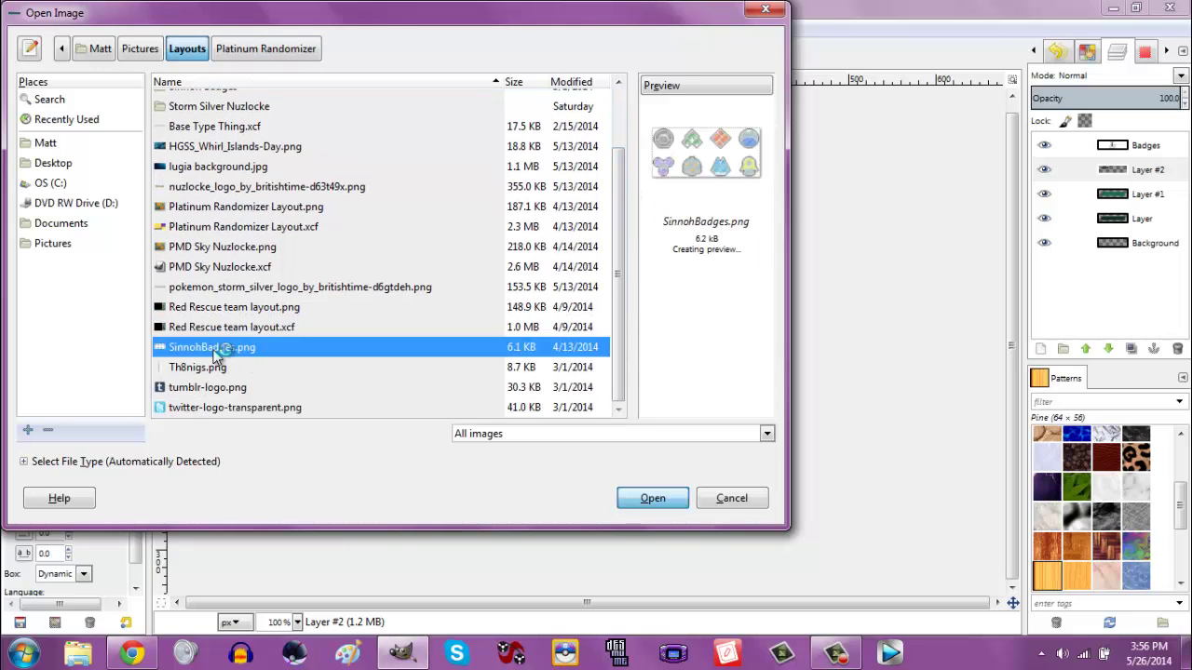
double_click(212, 348)
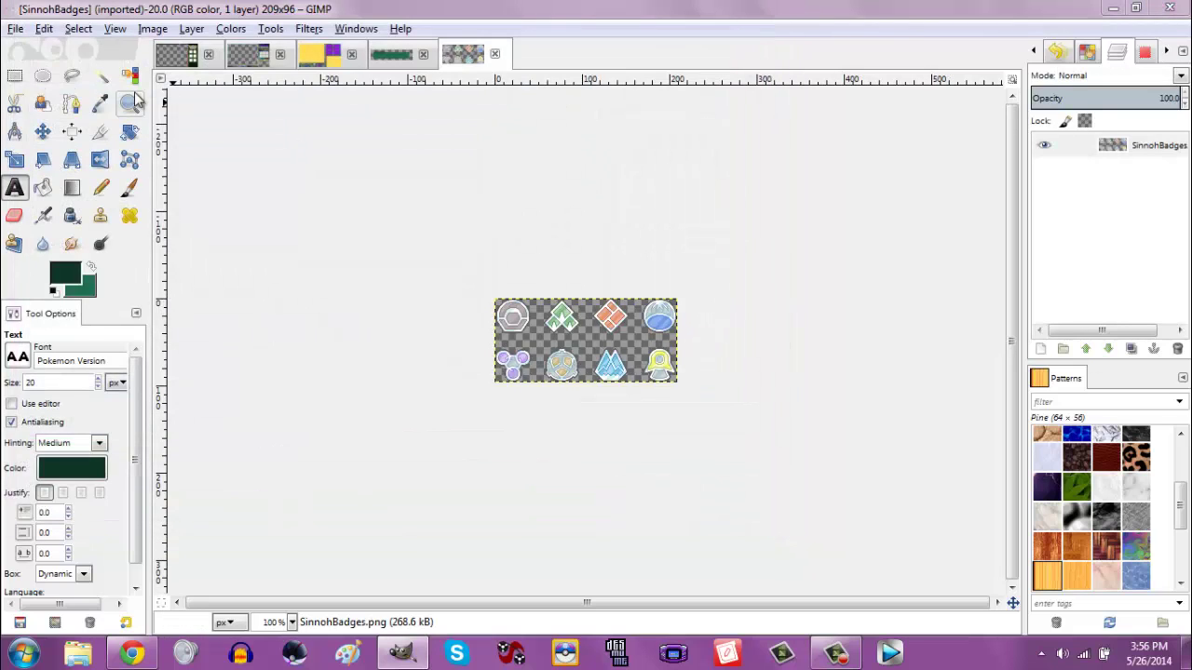
Copy the gray hexagonal badge at the sheet's upper left and paste it into the 400x100 Badges box image.
left_click(14, 76)
left_click_drag(481, 281, 537, 344)
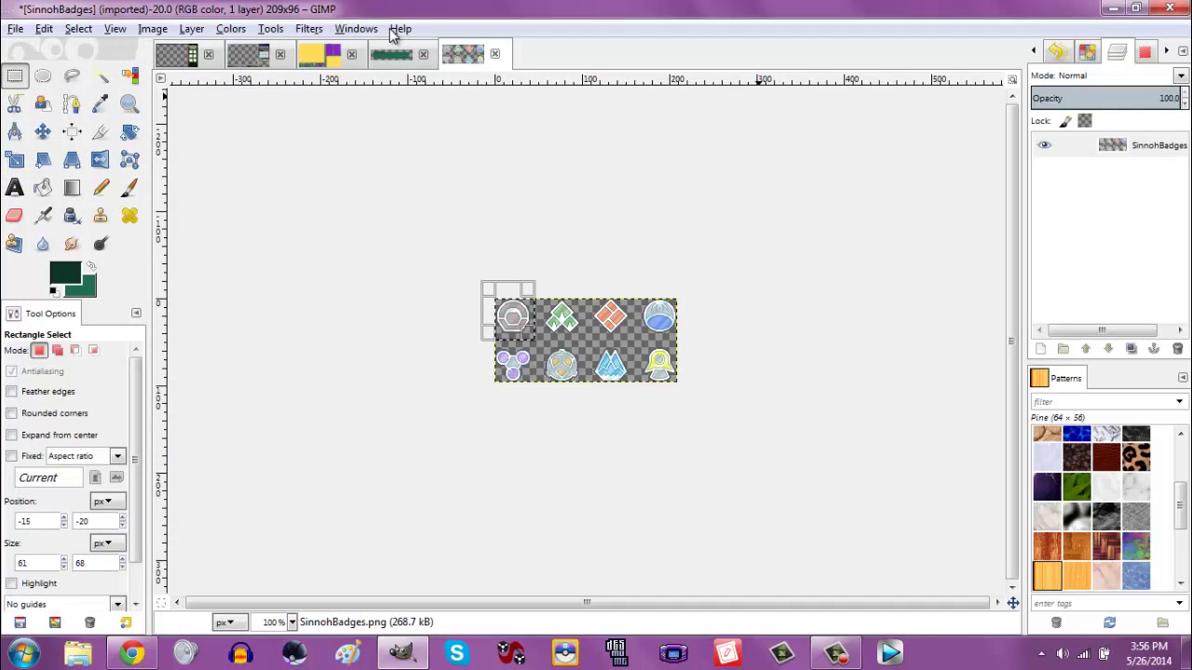
key("ctrl+c")
left_click(395, 54)
key("ctrl+v")
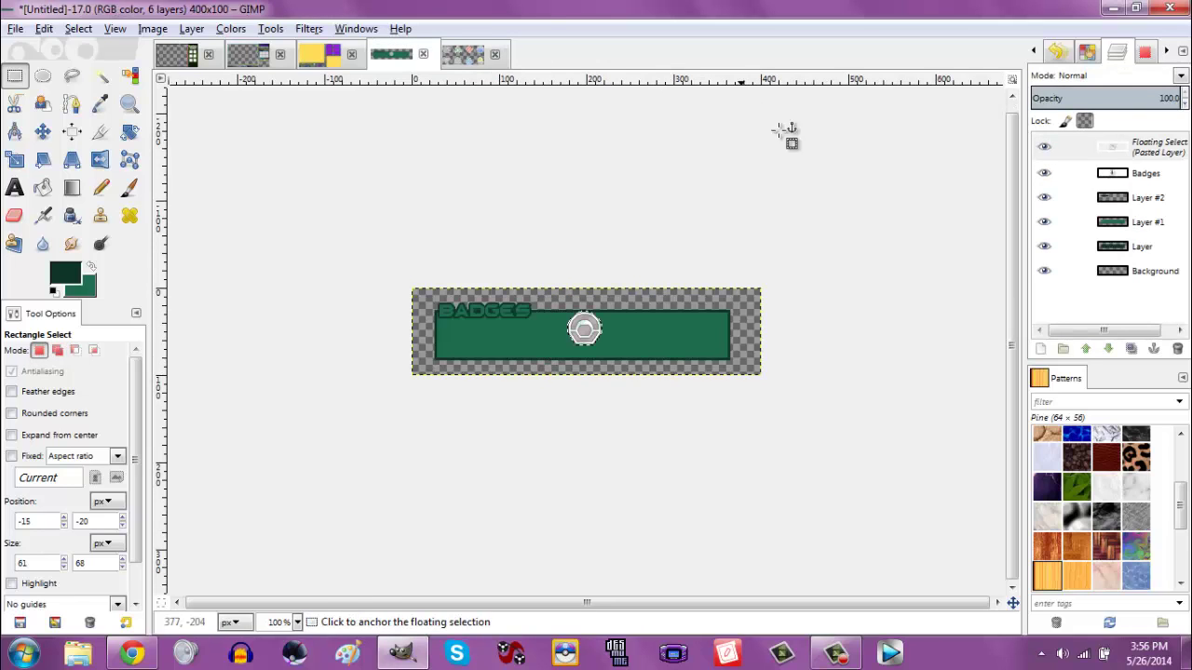
Turn the pasted badge into its own layer and move it slightly down and left inside the green box.
left_click(1041, 350)
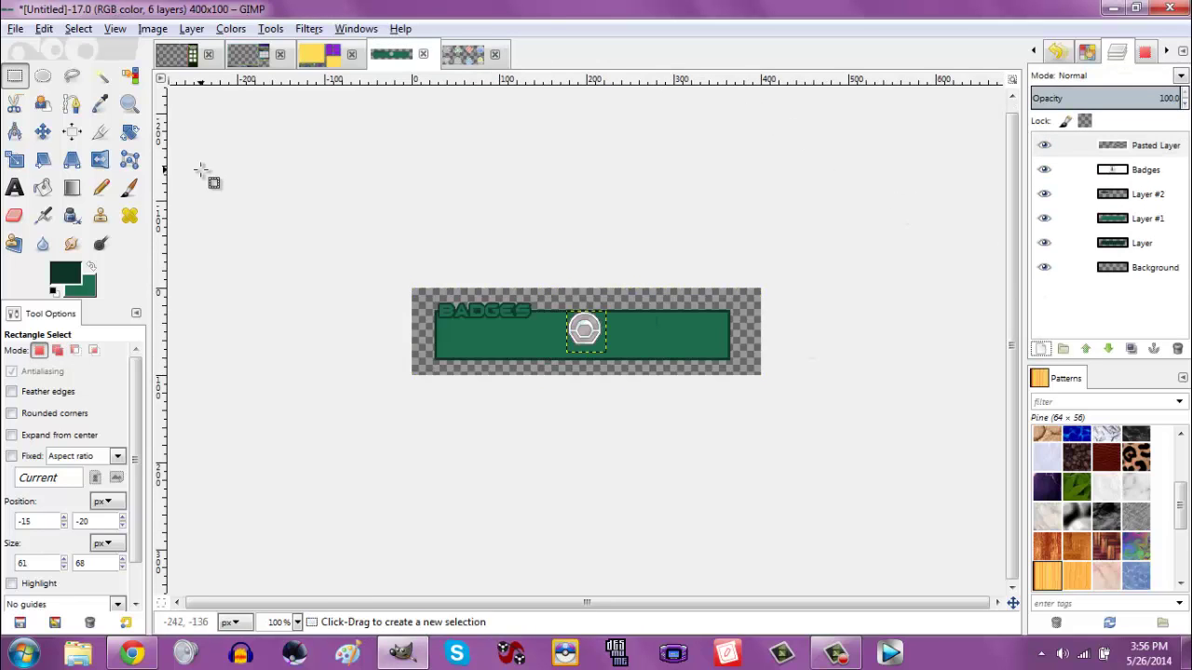
left_click(42, 133)
left_click_drag(591, 338, 586, 340)
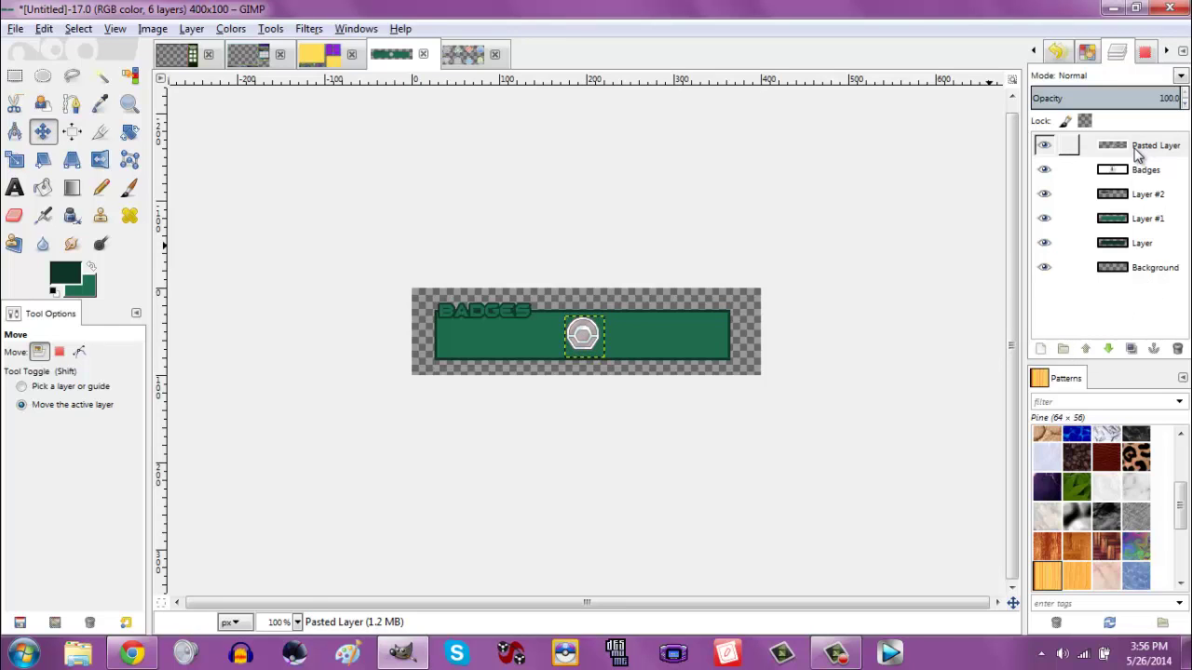
Set the foreground color to black.
left_click(67, 274)
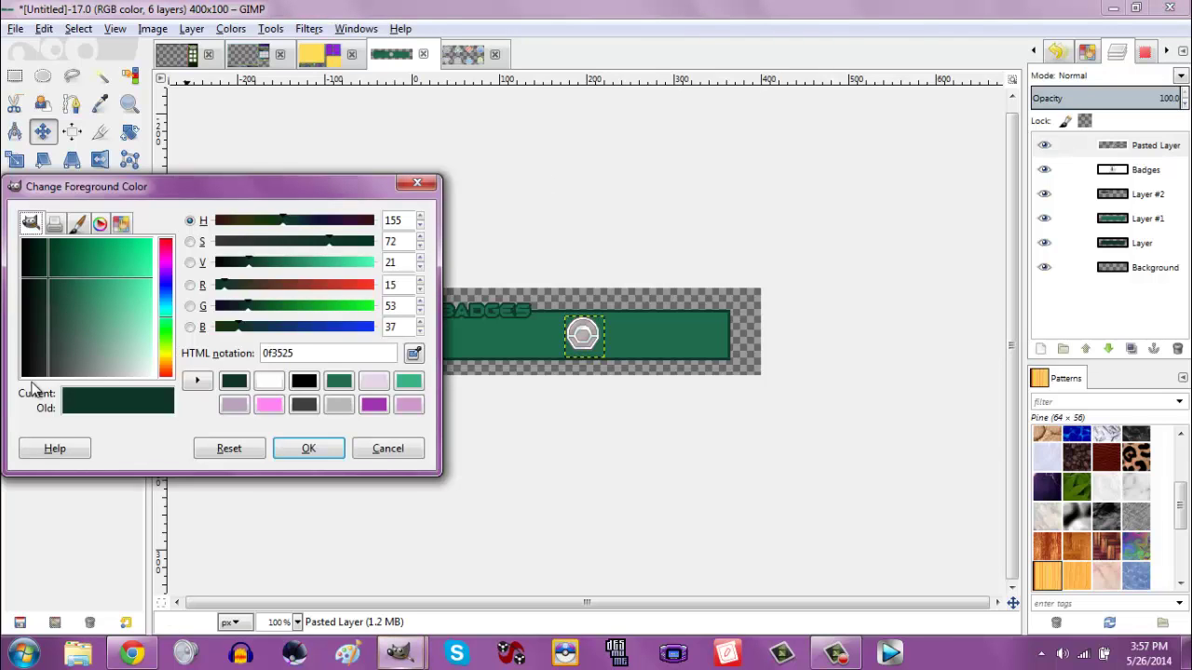
left_click_drag(26, 374, 2, 408)
left_click(309, 451)
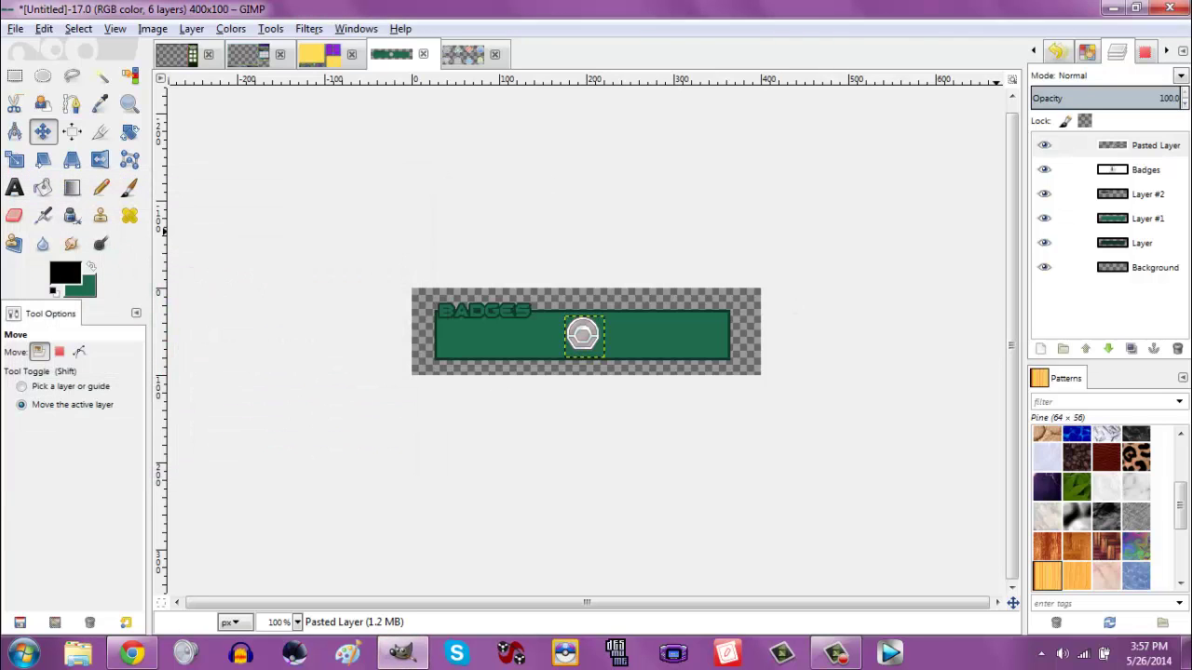
Select the pasted badge's shape from its alpha, fill it with black, and clear the selection.
right_click(1120, 146)
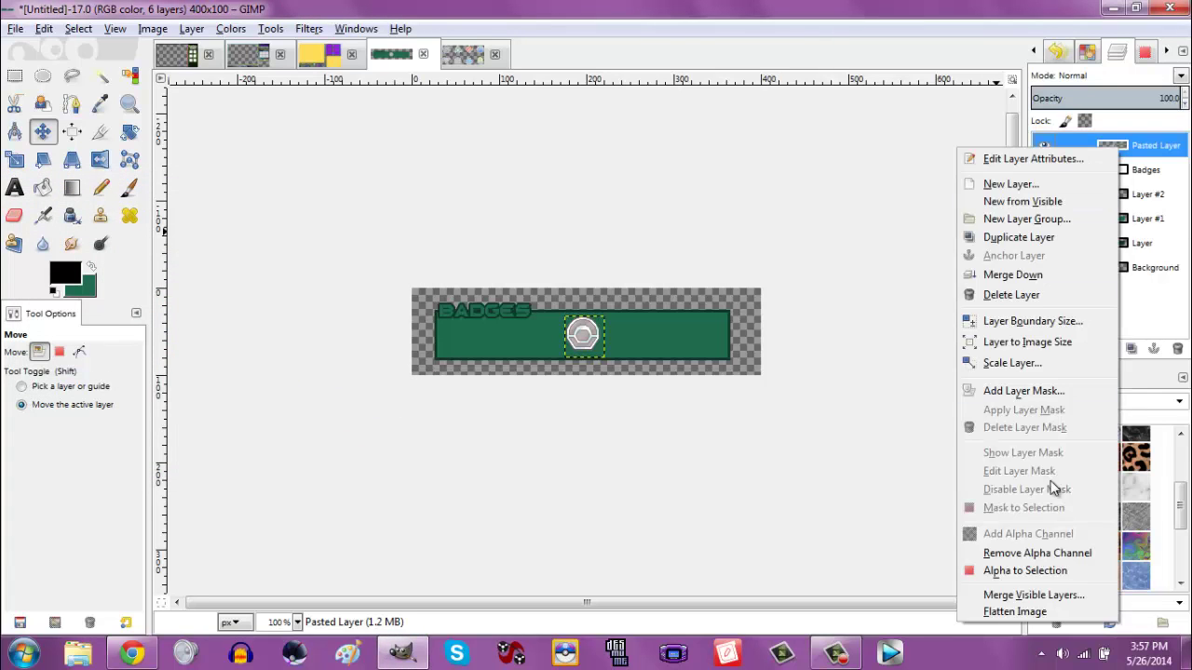
key("Escape")
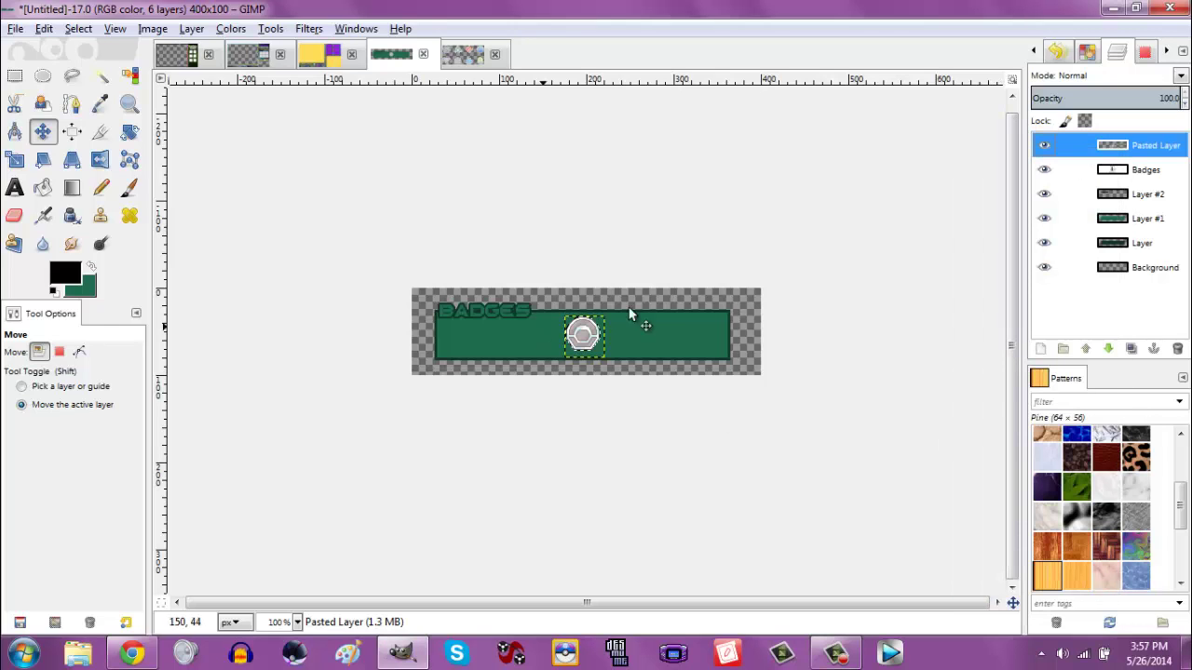
key("ctrl+comma")
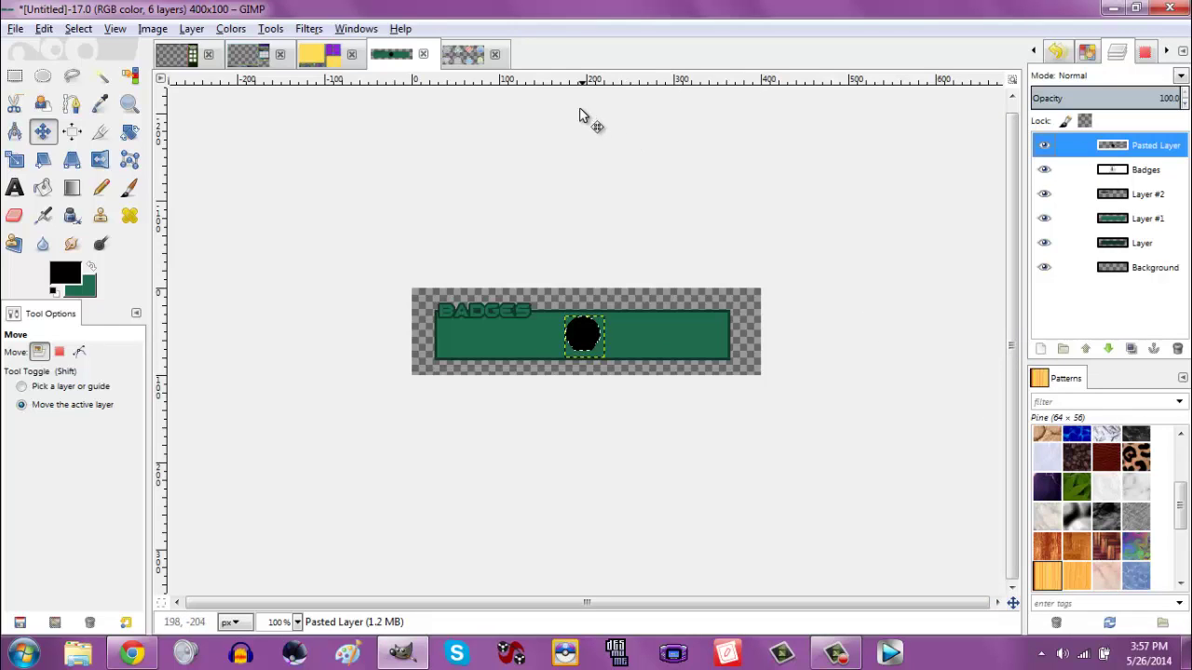
left_click(71, 28)
left_click(82, 72)
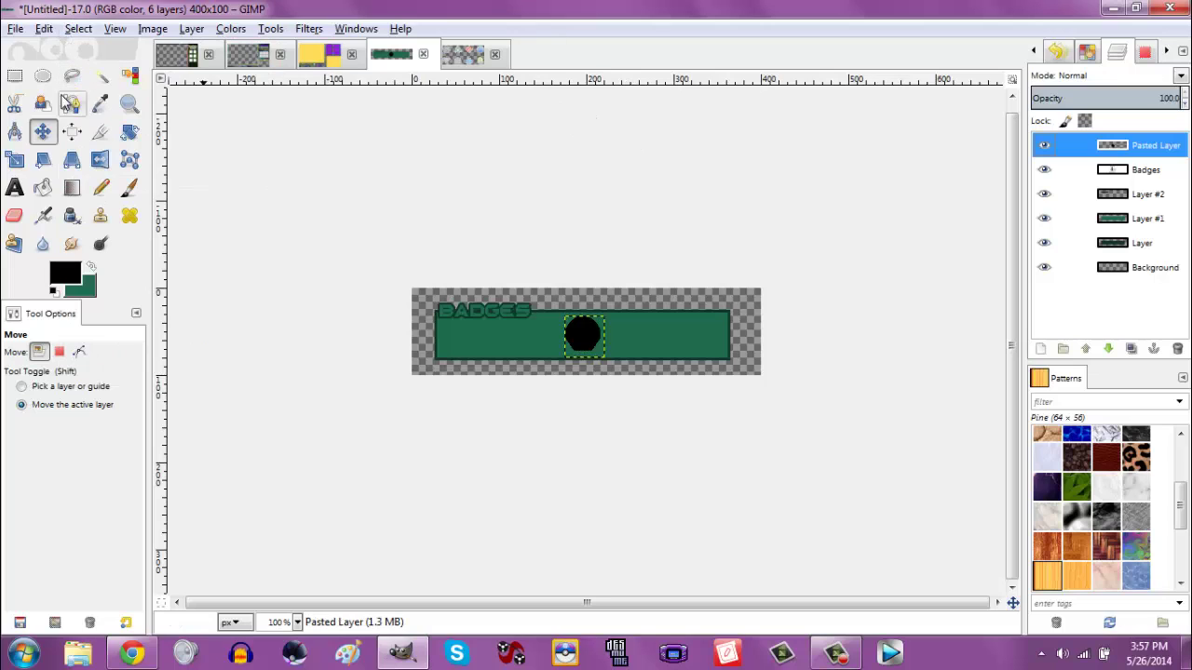
Move the black badge silhouette to the green box's left end below the Badges text and set its layer opacity to 25.
left_click(42, 133)
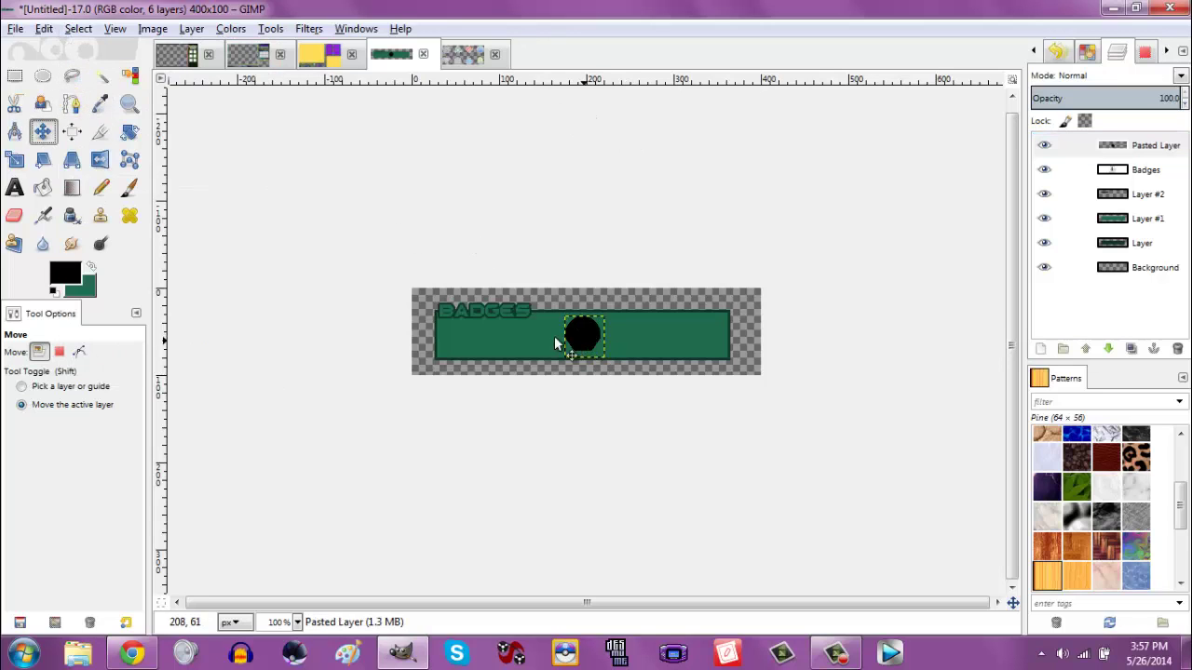
left_click_drag(573, 342, 446, 353)
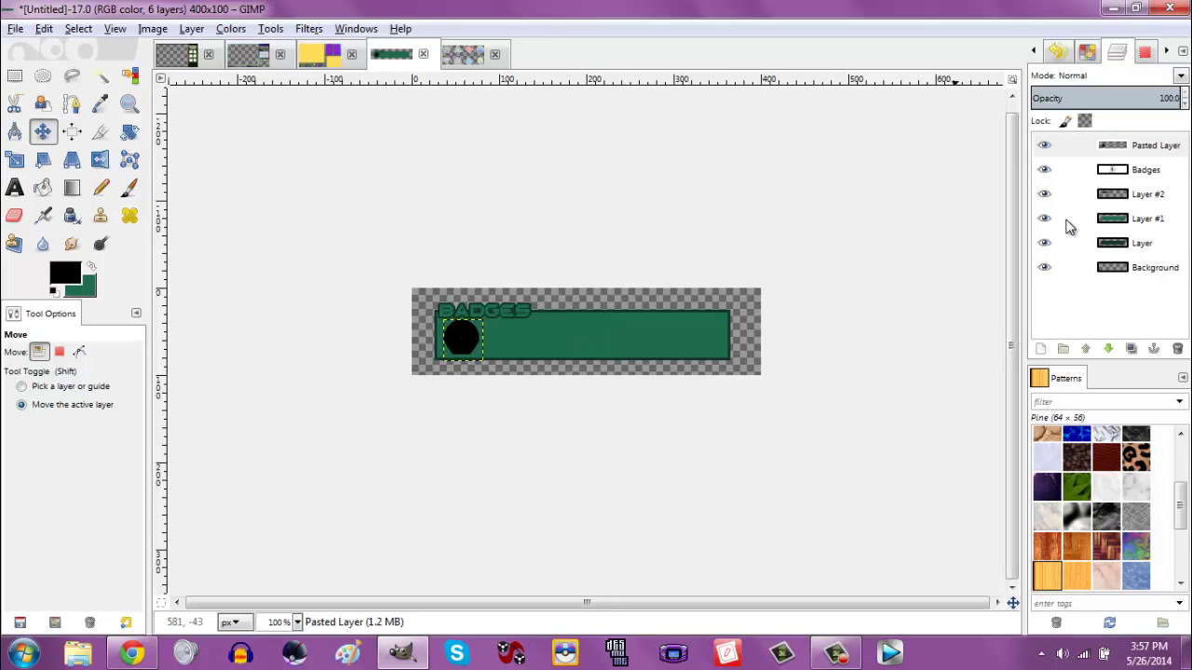
left_click_drag(1110, 90, 1102, 96)
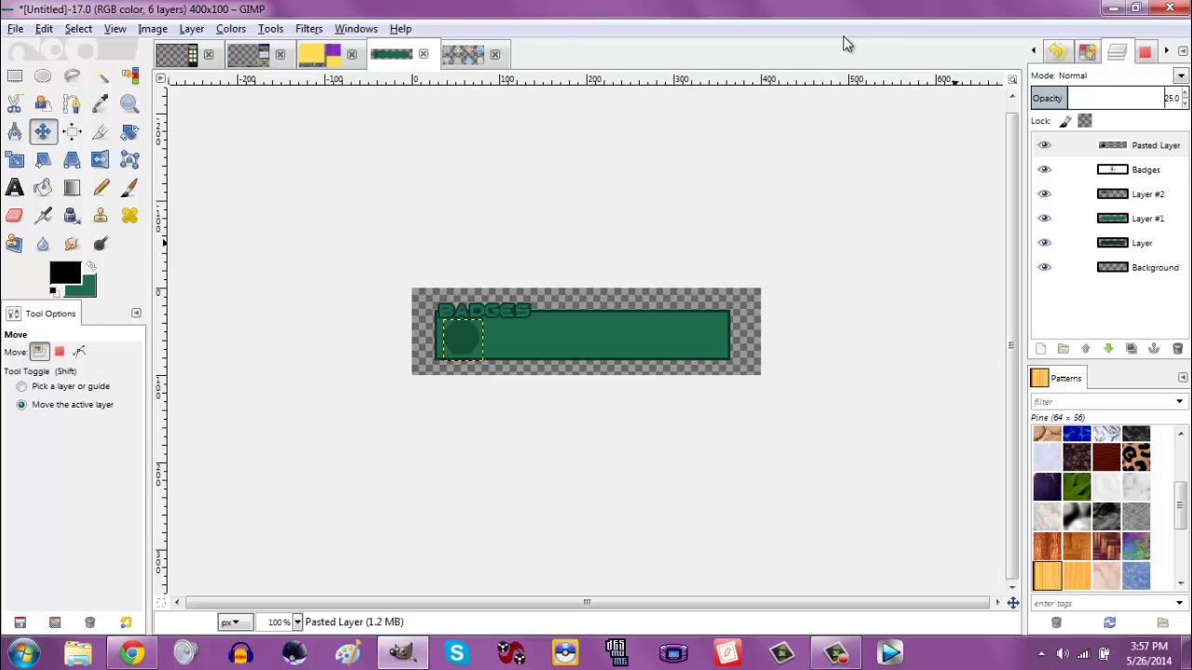
left_click(1150, 270)
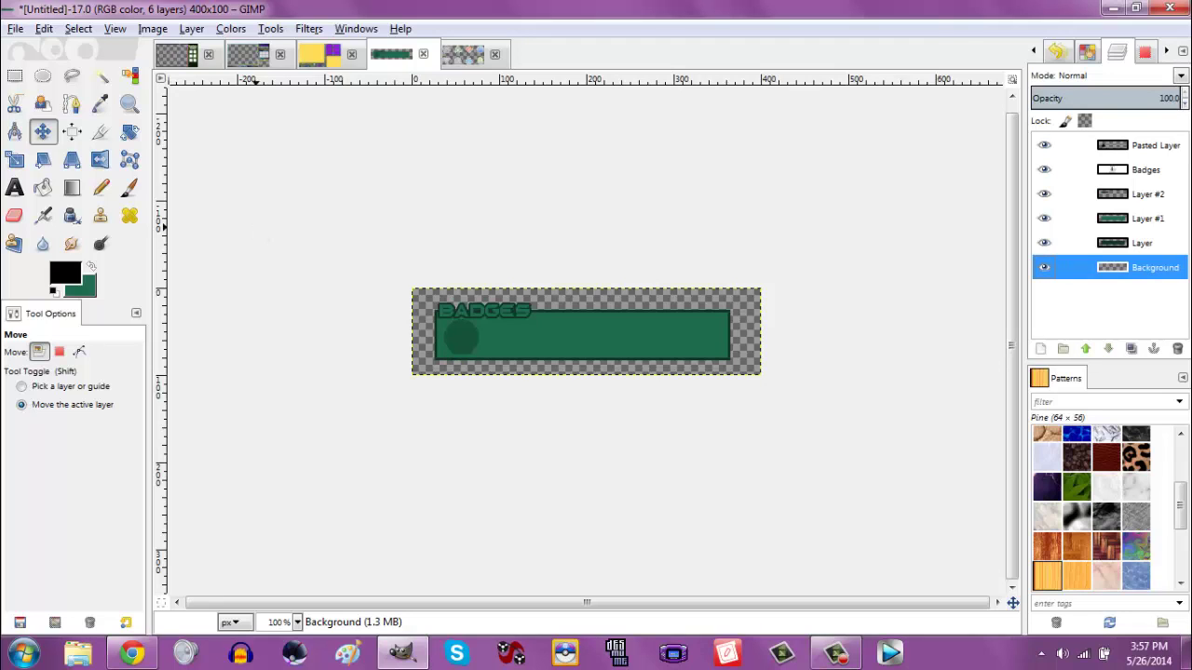
left_click(11, 32)
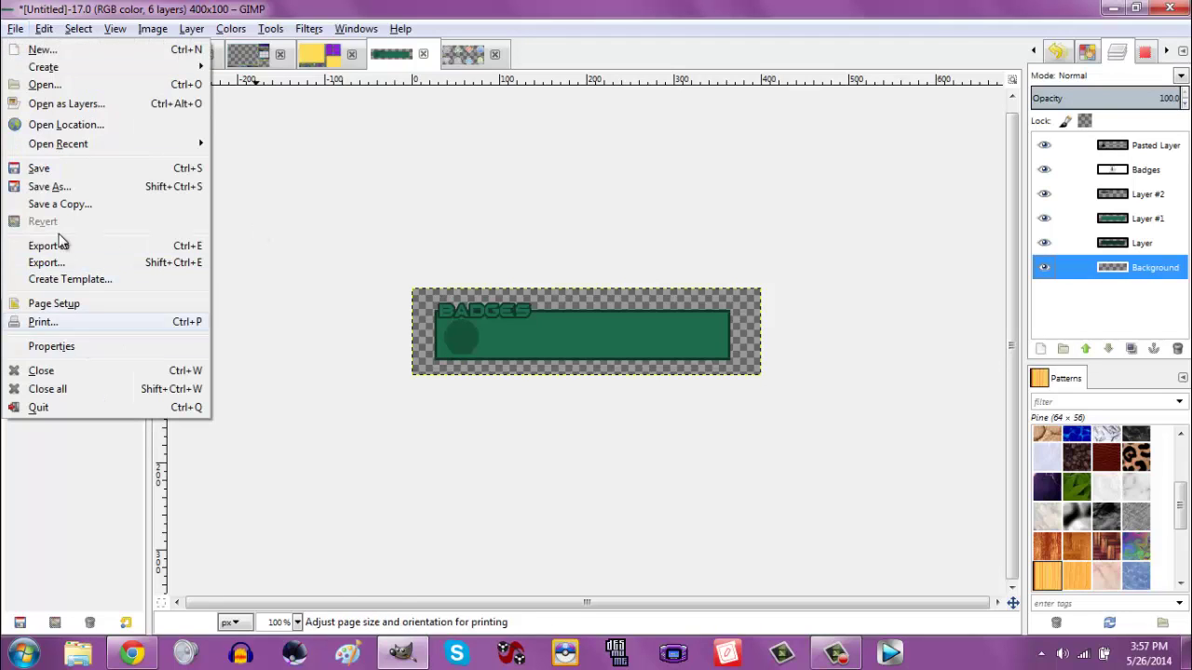
left_click(345, 125)
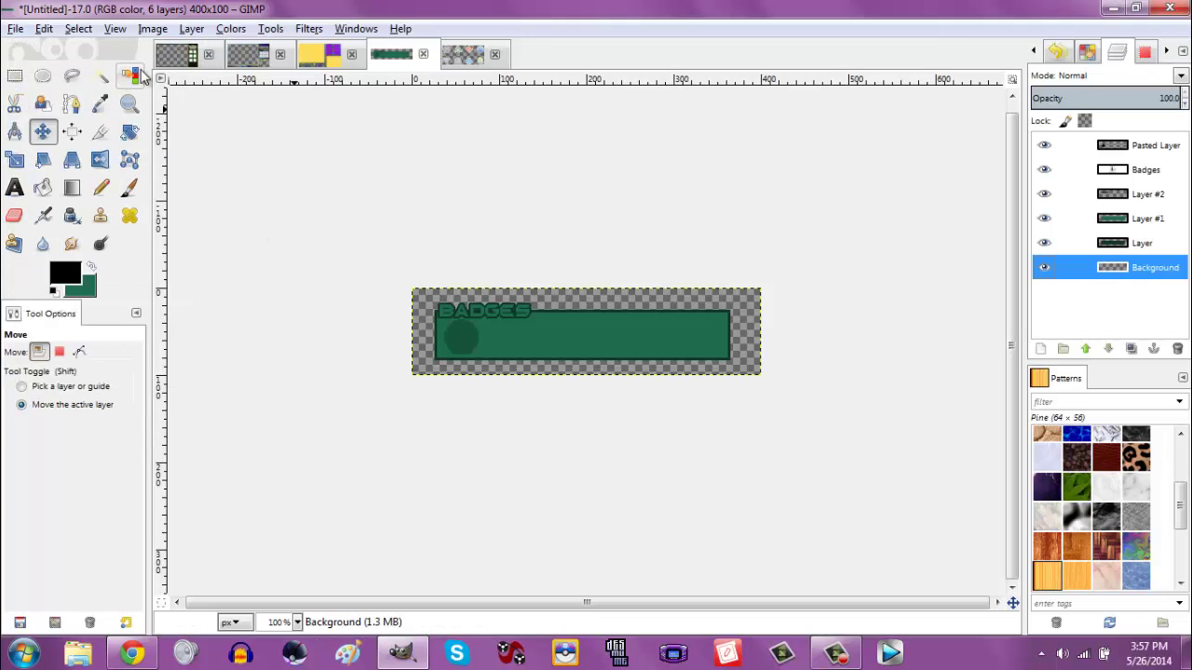
left_click(177, 54)
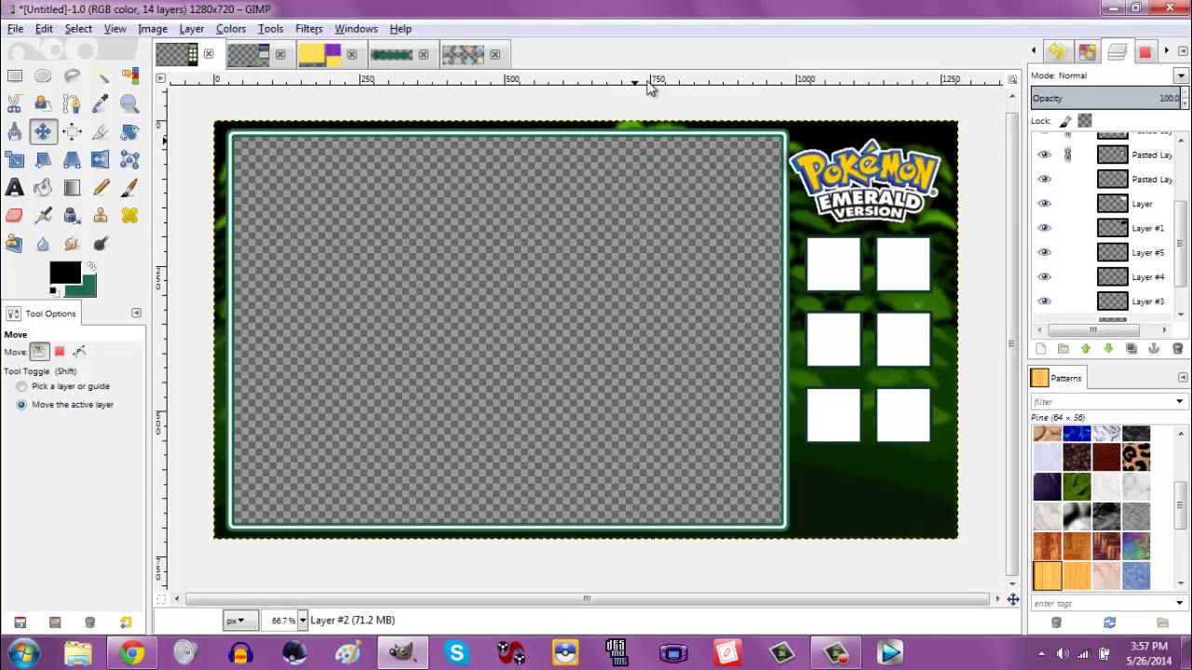
left_click(392, 54)
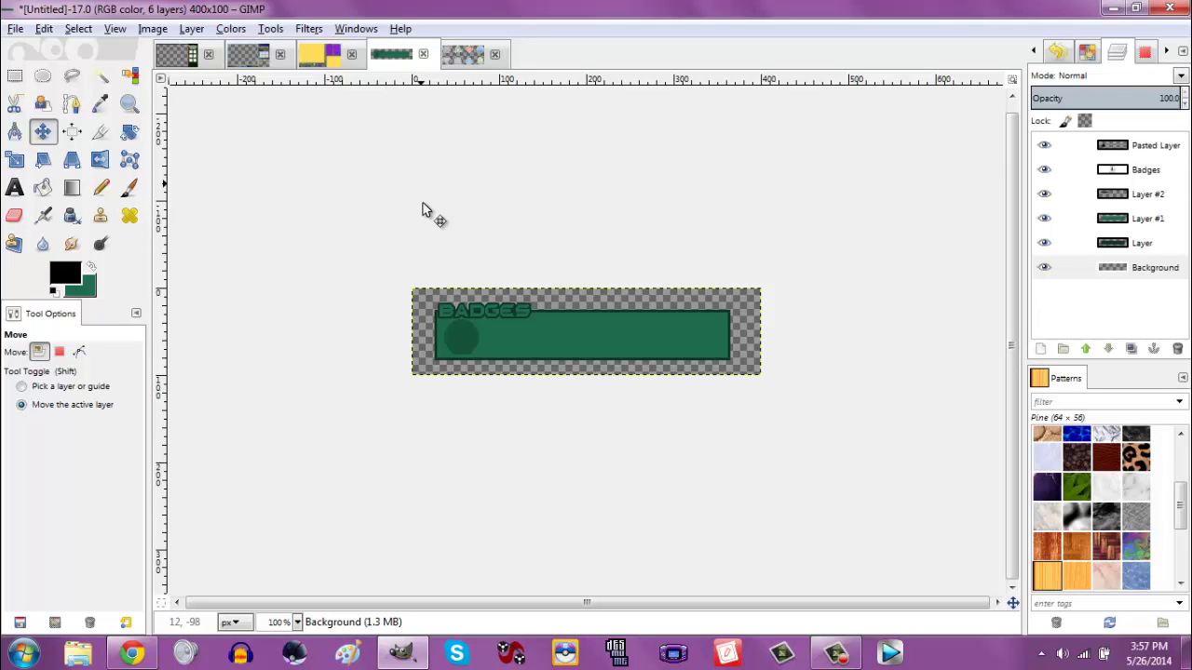
left_click_drag(574, 314, 577, 261)
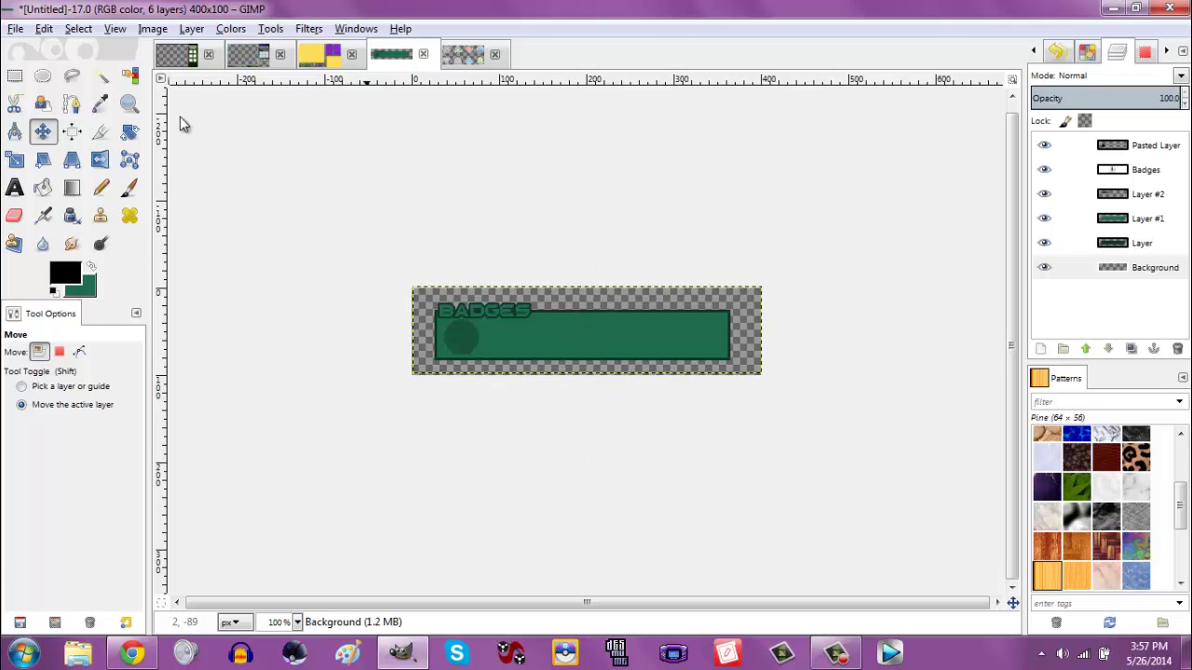
left_click(14, 76)
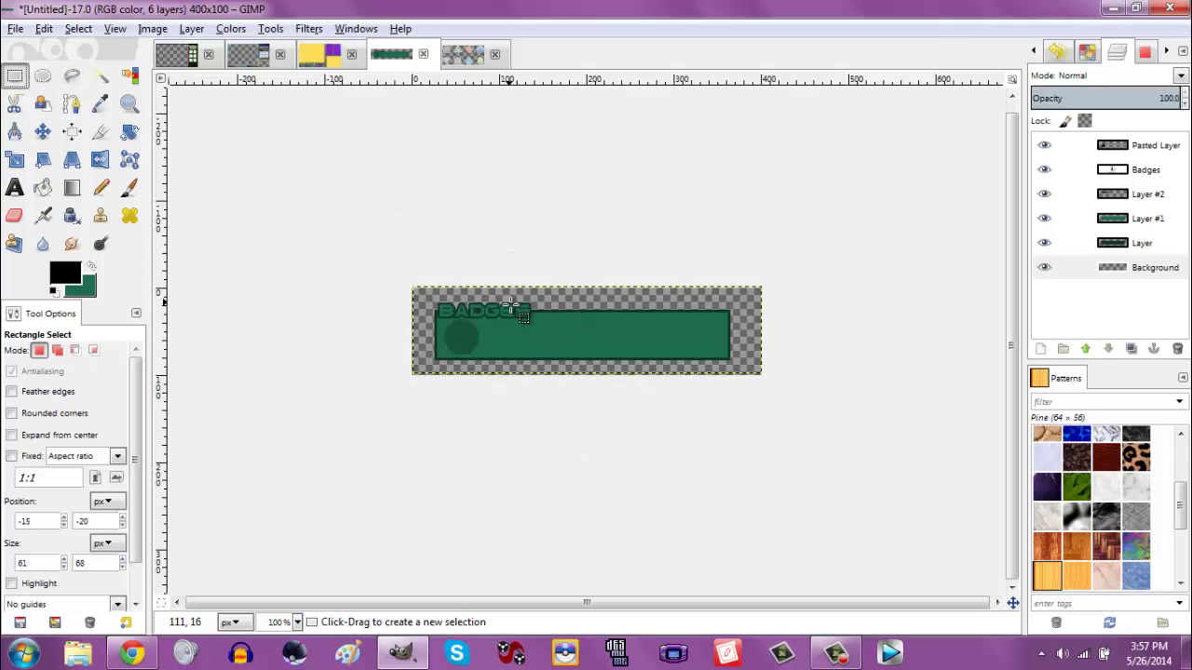
left_click_drag(510, 303, 666, 437)
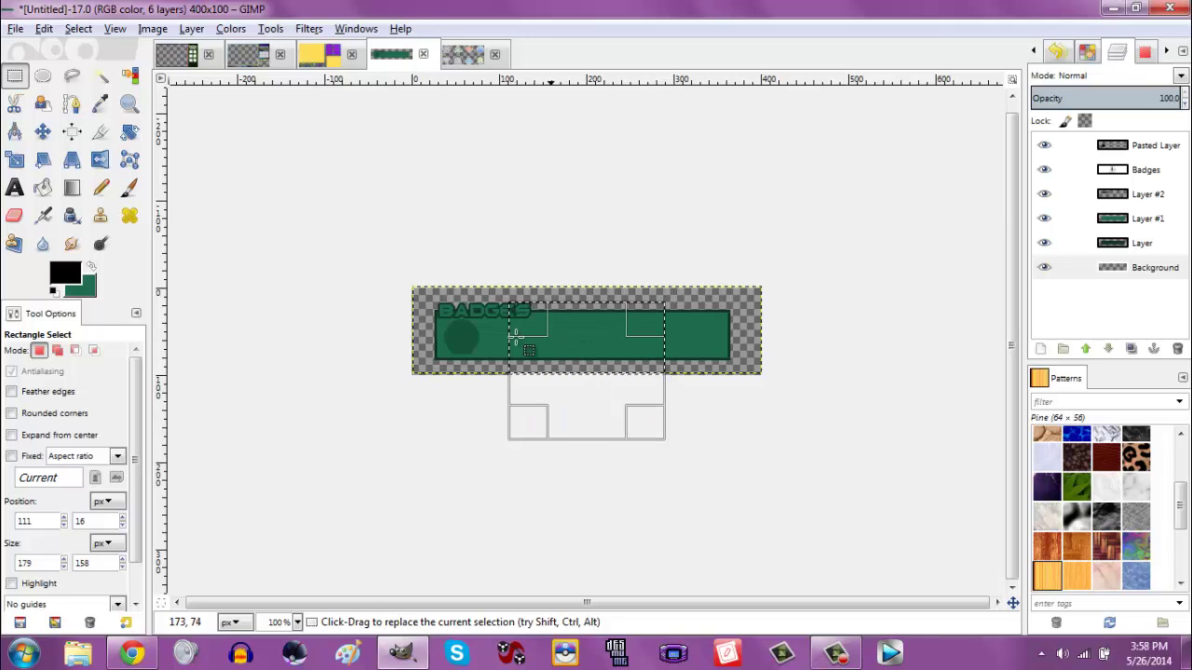
left_click(853, 416)
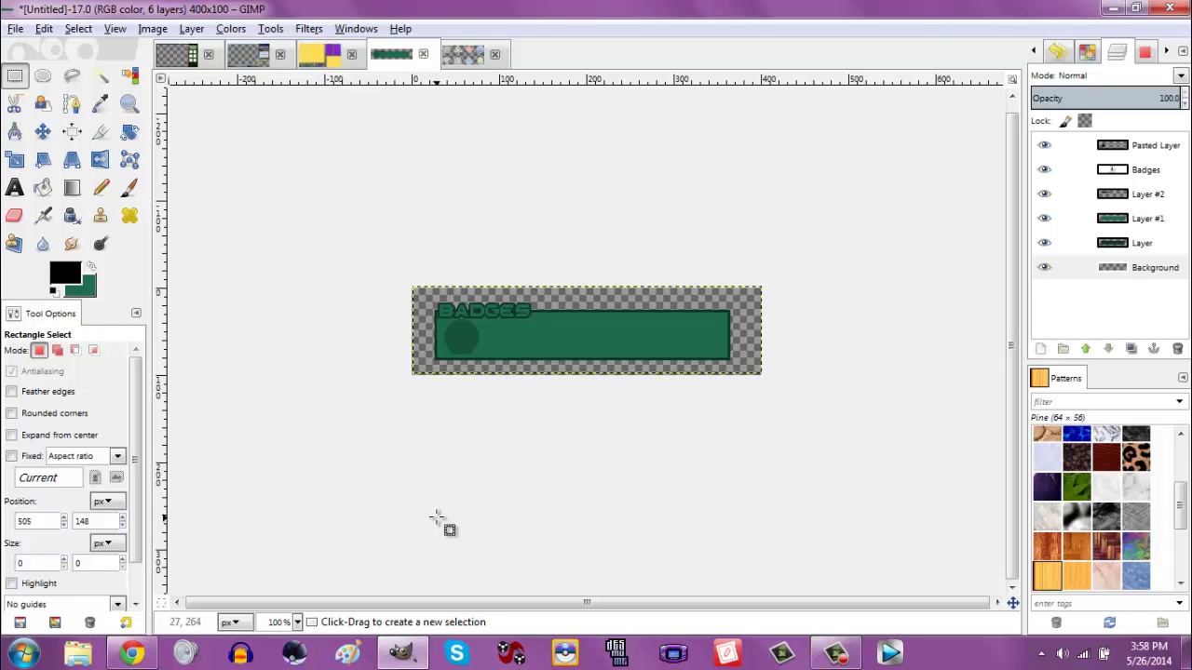
left_click(855, 663)
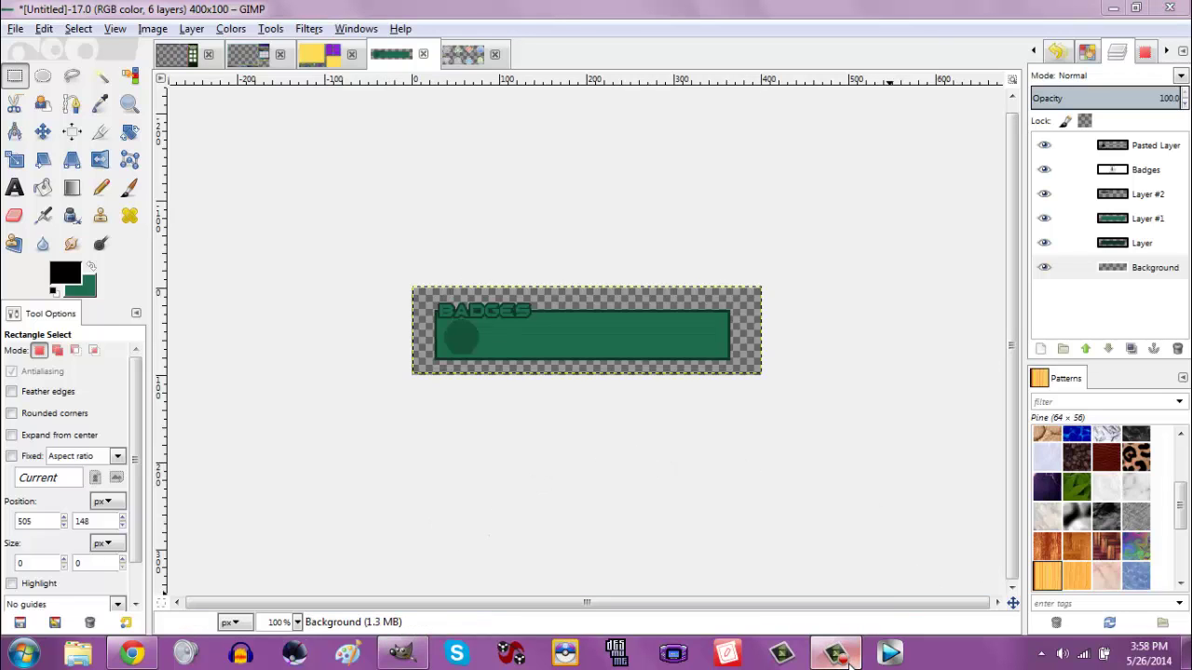
left_click(1152, 526)
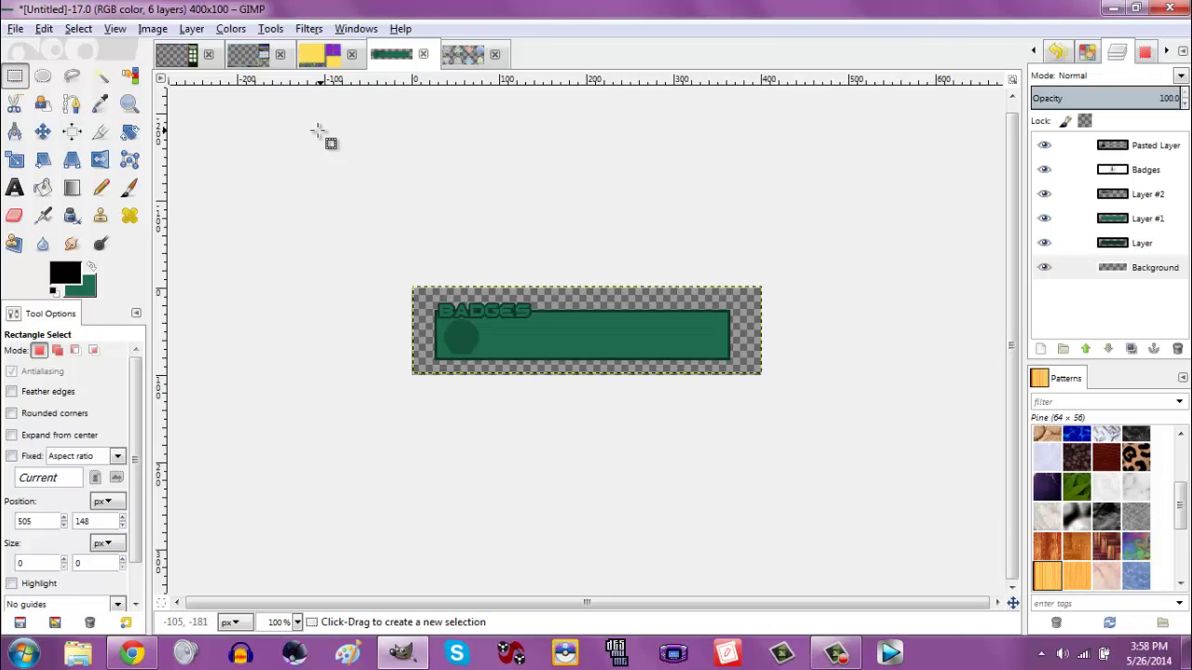
Export the 1280 × 720 Pokémon Emerald overlay as Example Layout.png into the Example for Video folder with the default PNG options.
left_click(175, 55)
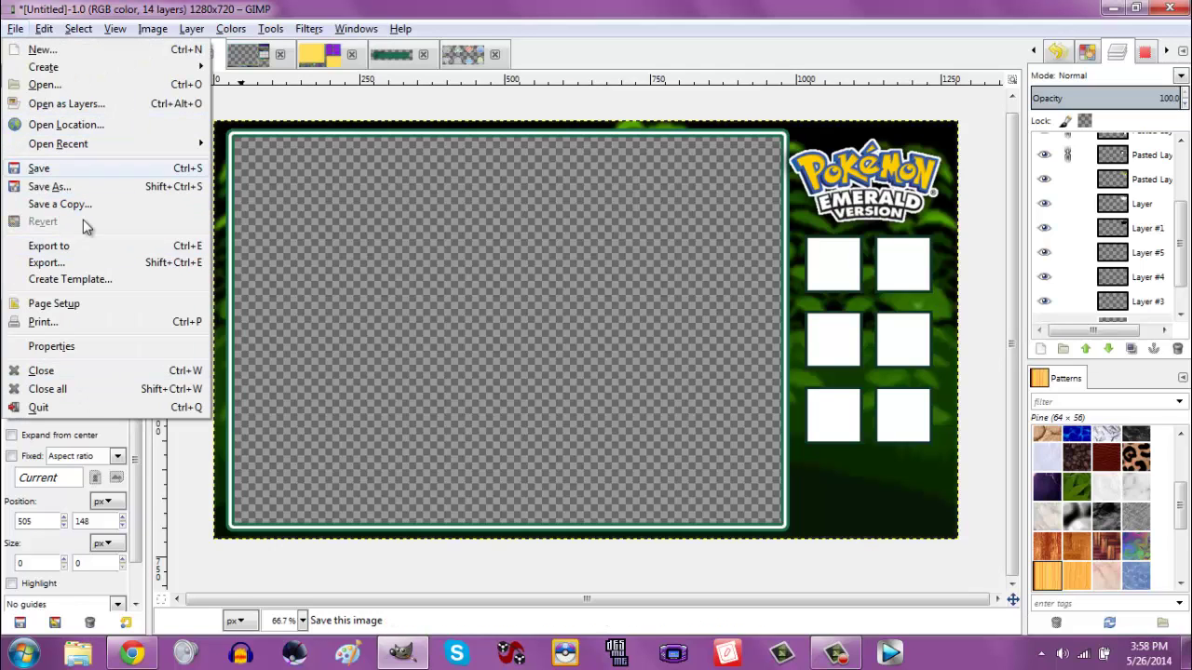
left_click(237, 270)
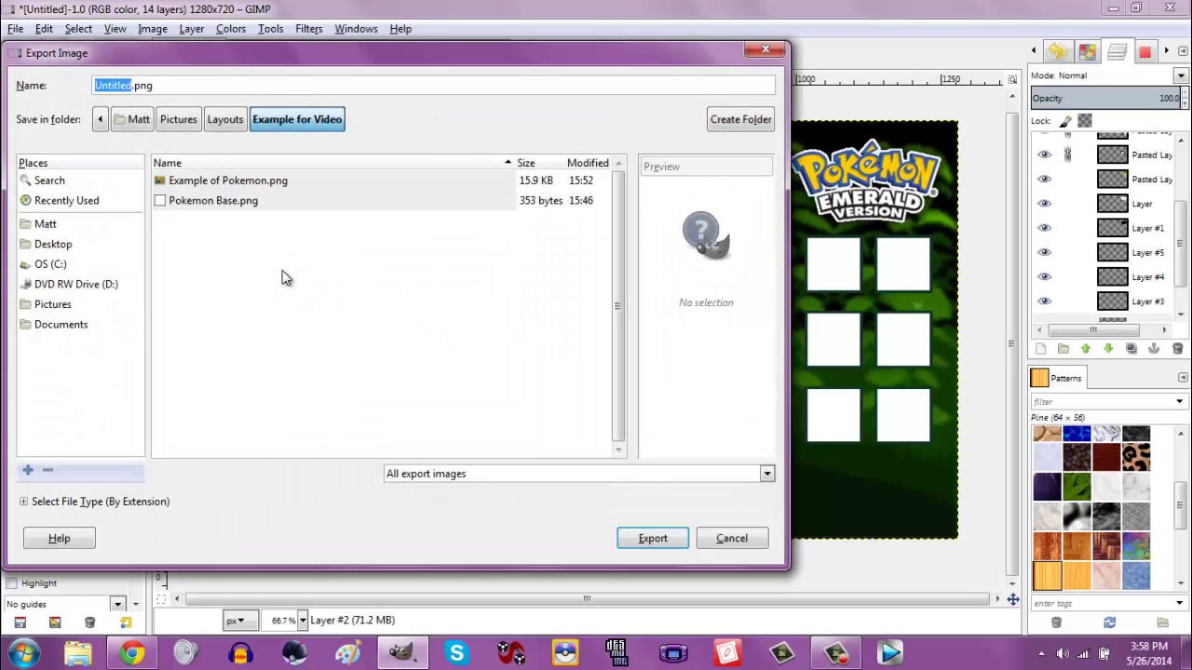
type("Example Layout")
key("Return")
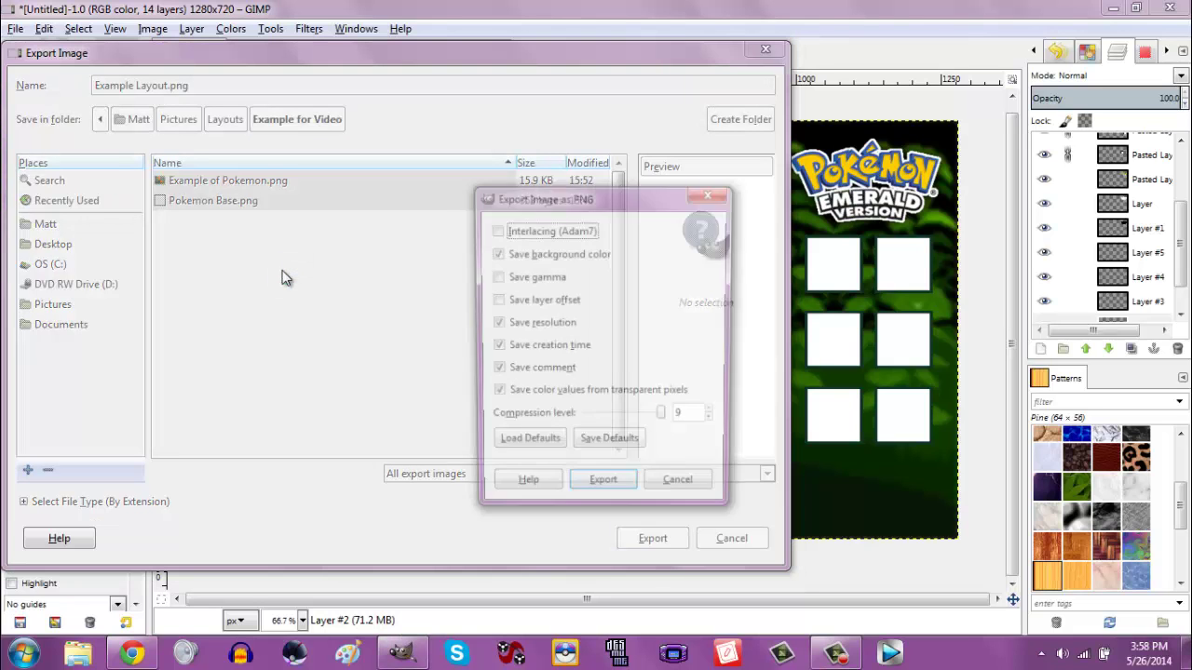
key("Return")
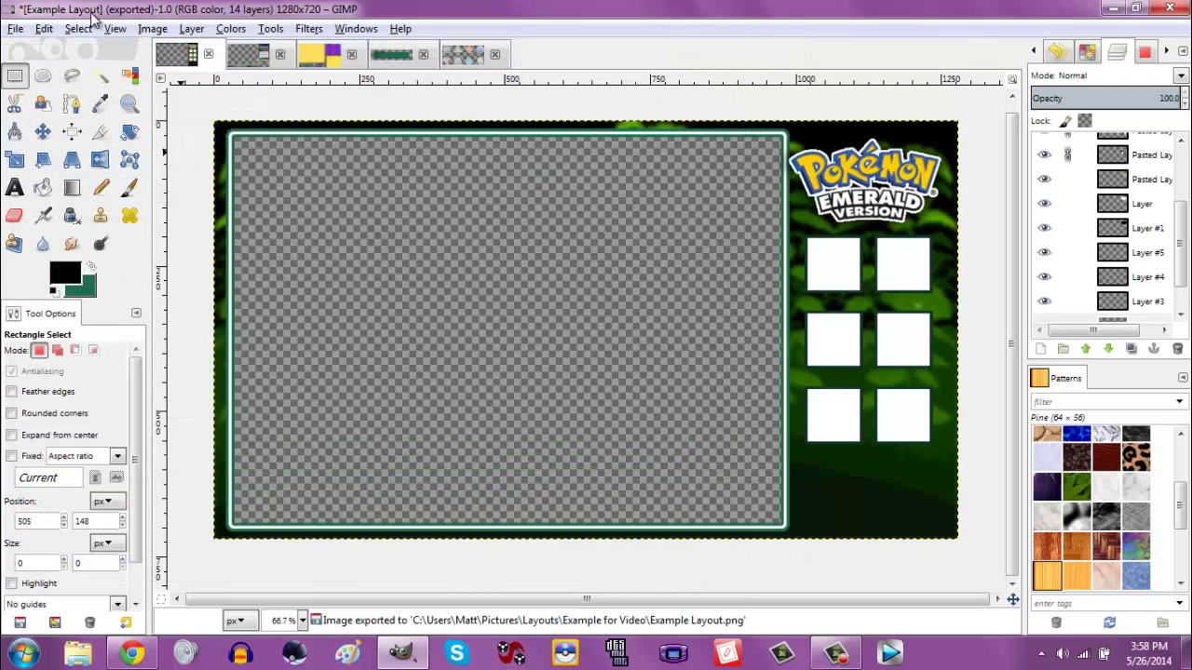
Save the overlay project as Example Layout.xcf in the Example for Video folder within Pictures > Layouts.
left_click(42, 29)
mouse_move(16, 31)
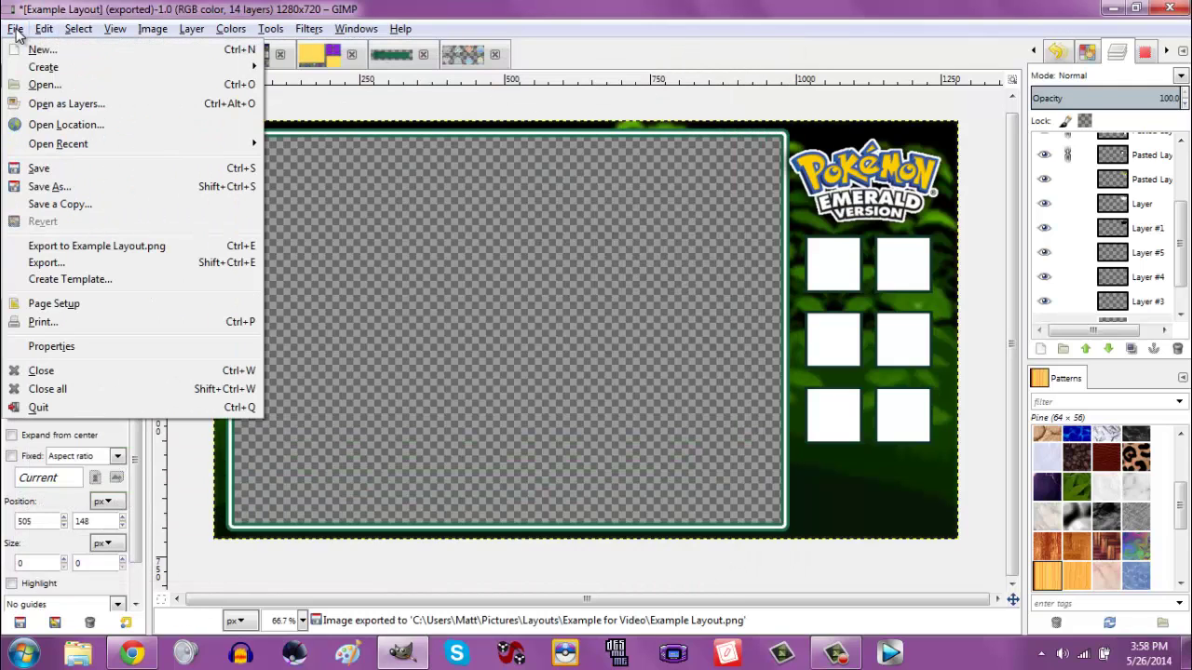
left_click(58, 187)
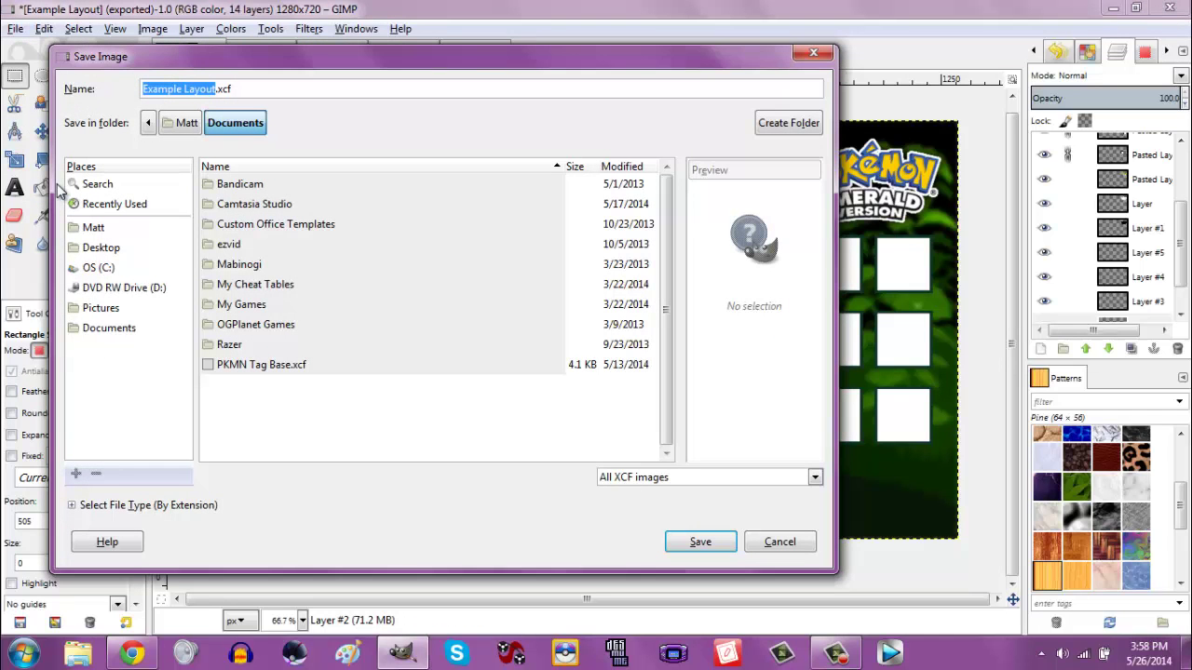
left_click(101, 313)
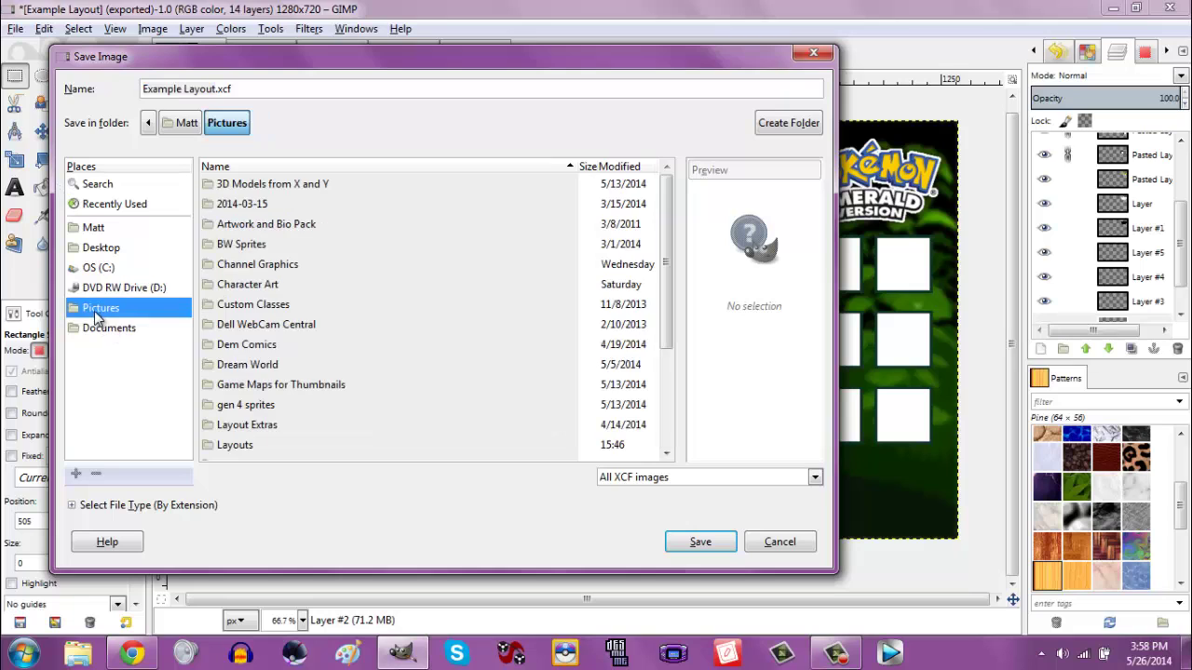
double_click(250, 449)
double_click(277, 182)
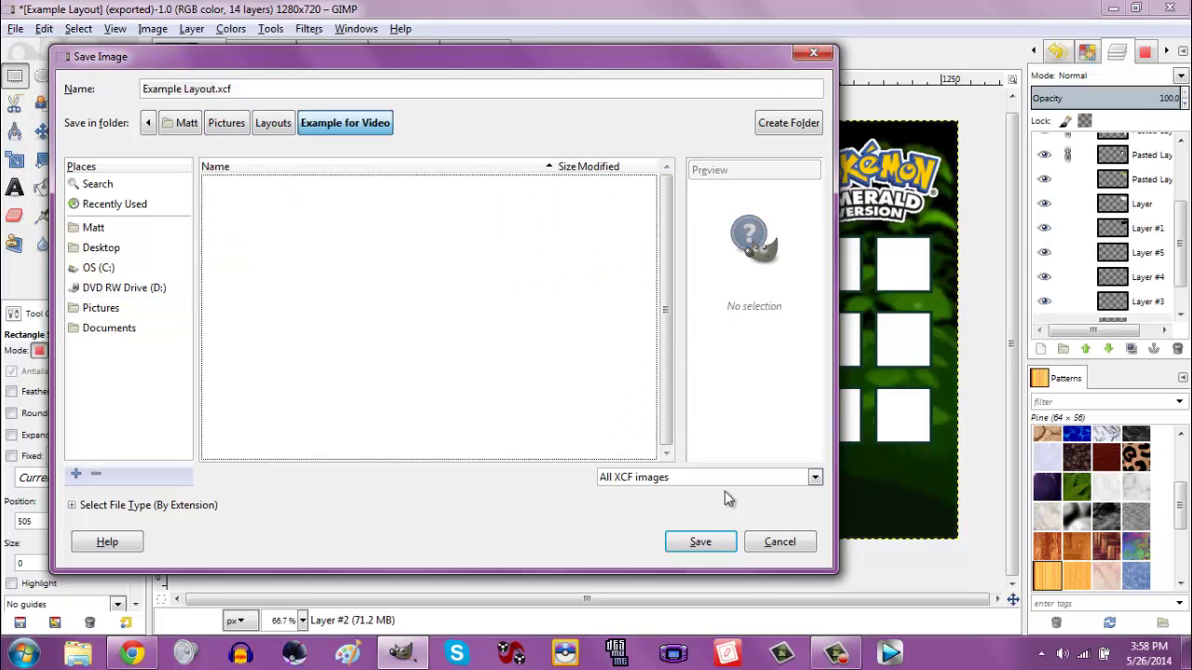
left_click(700, 543)
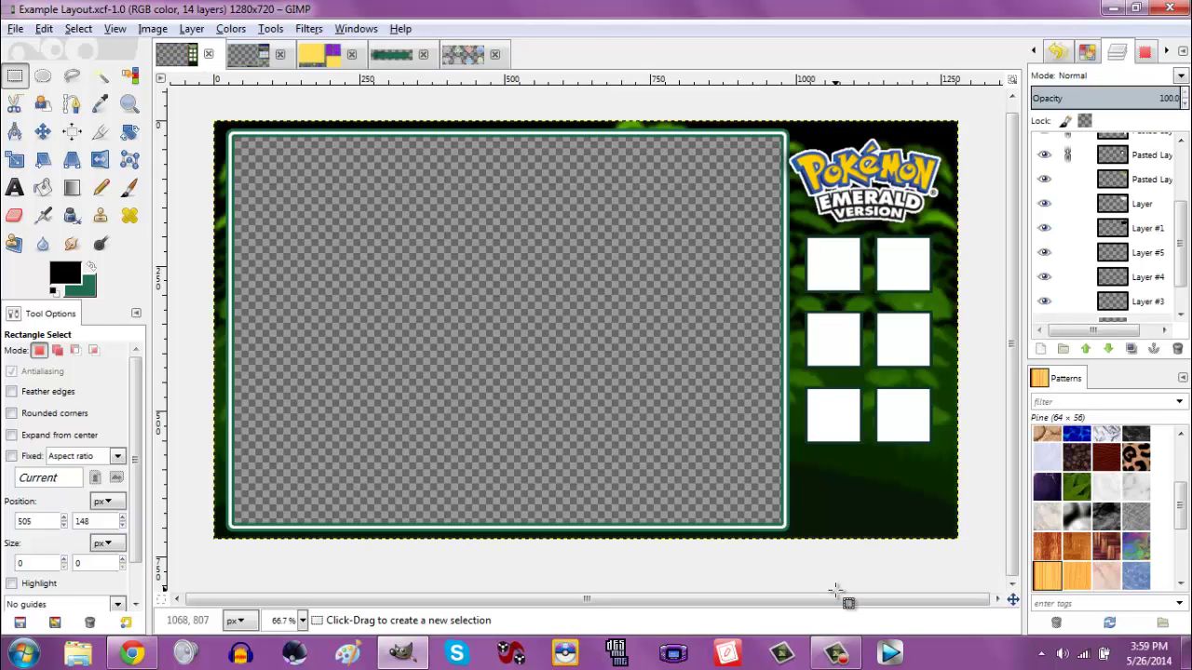
left_click(842, 655)
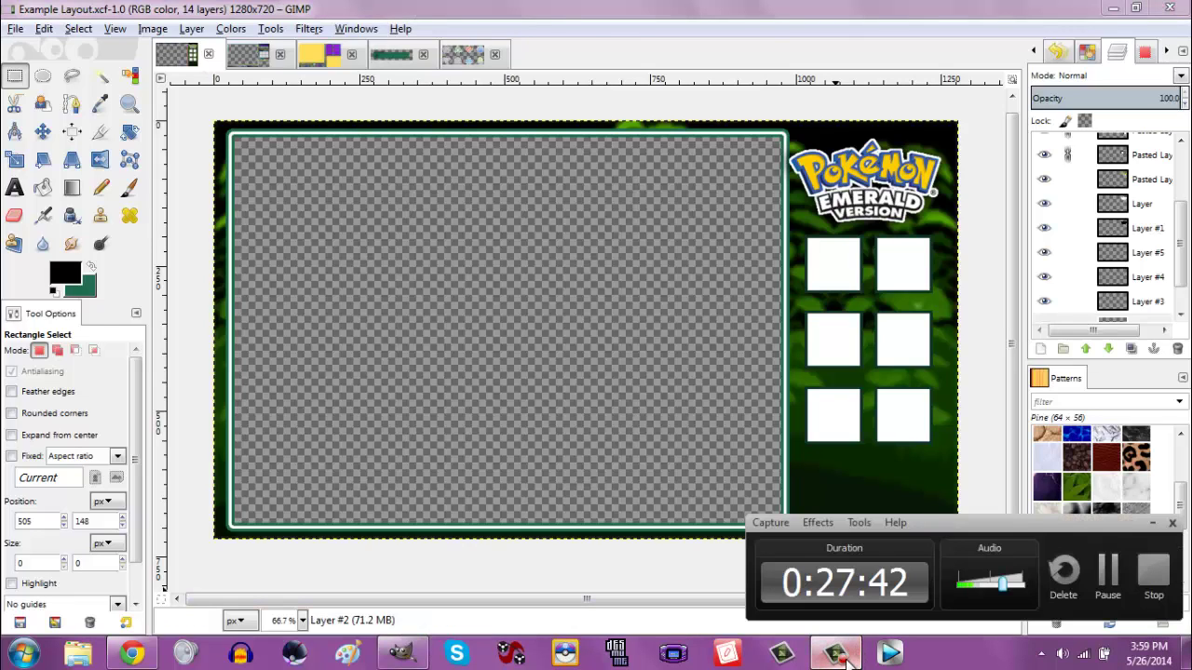
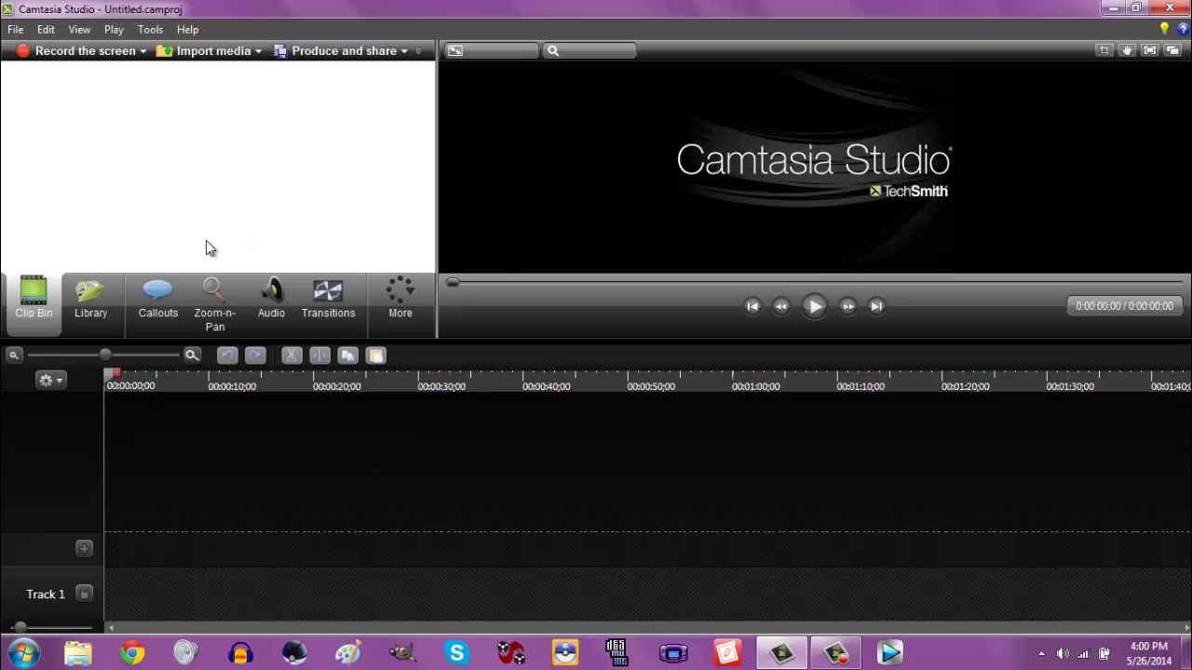
In Camtasia Studio, import the Example Layout and Example of Pokemon images from Pictures > Layouts > Example for Video.
left_click(195, 51)
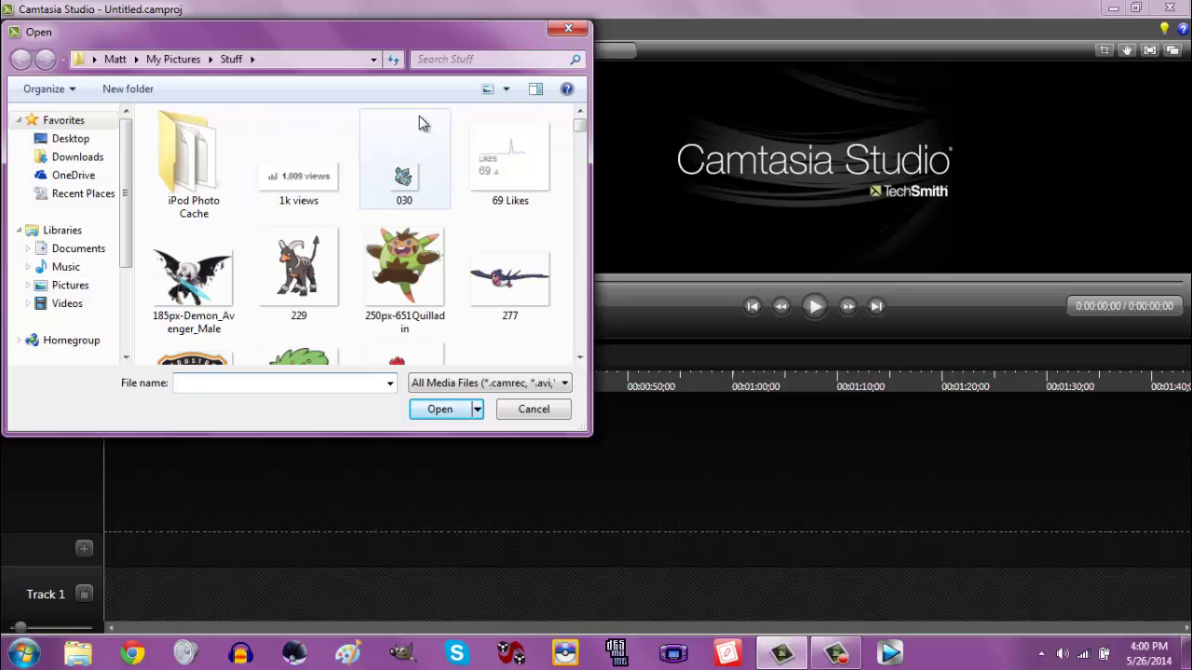
left_click(62, 287)
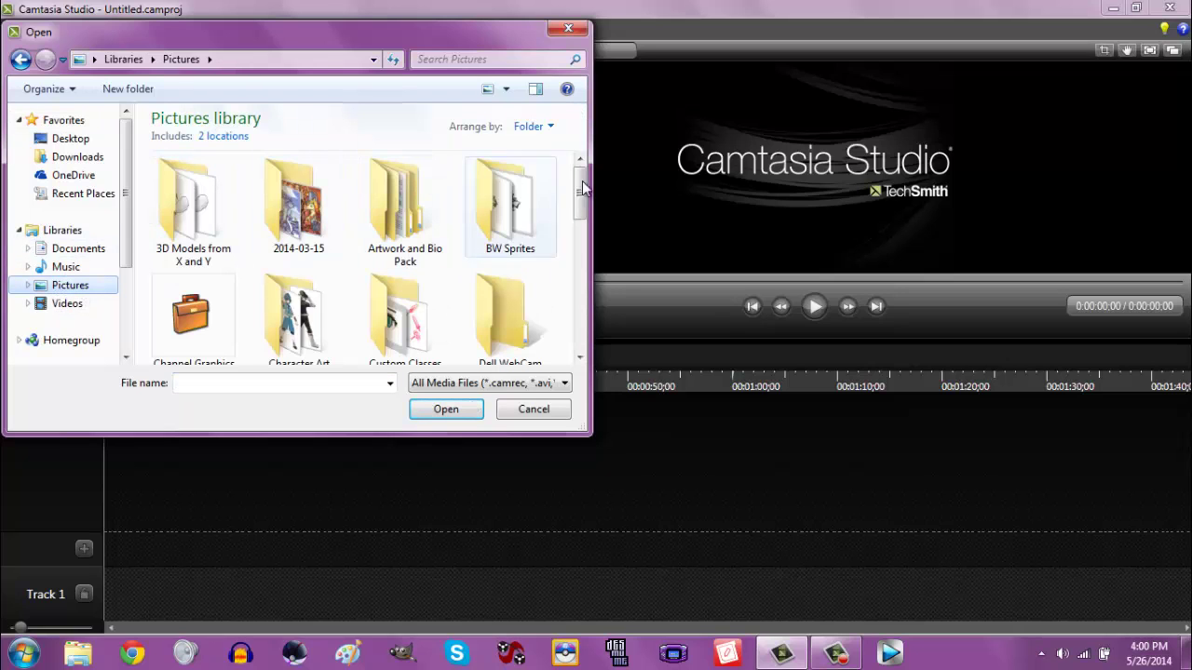
scroll(384, 210, "down", 5)
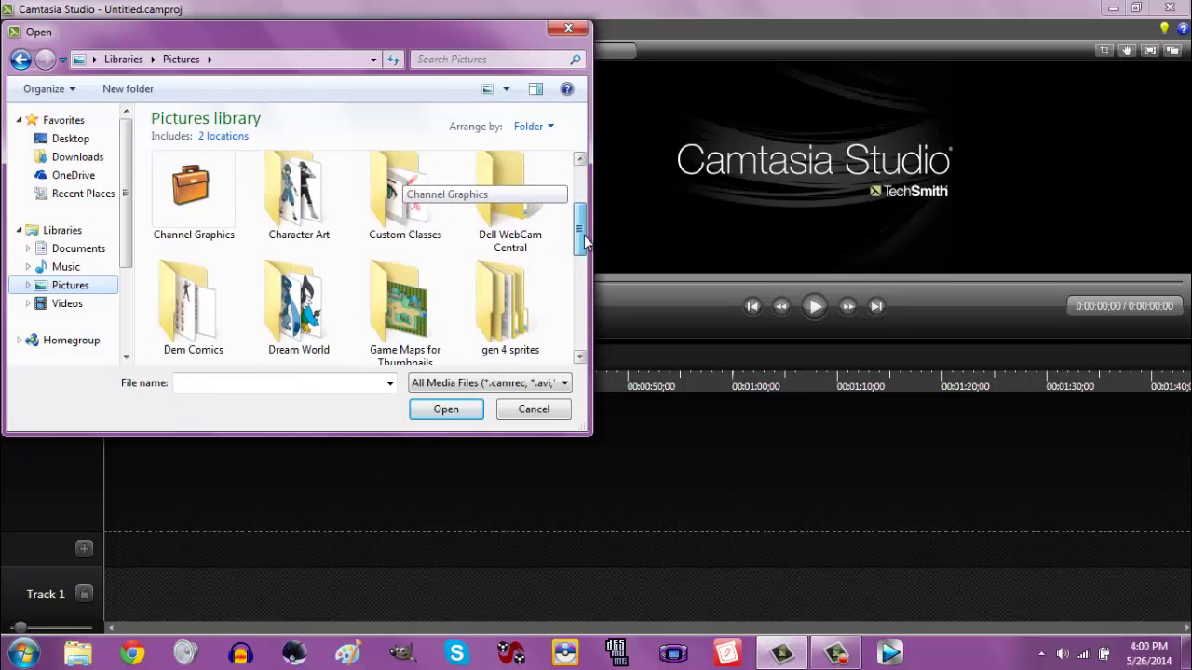
double_click(298, 191)
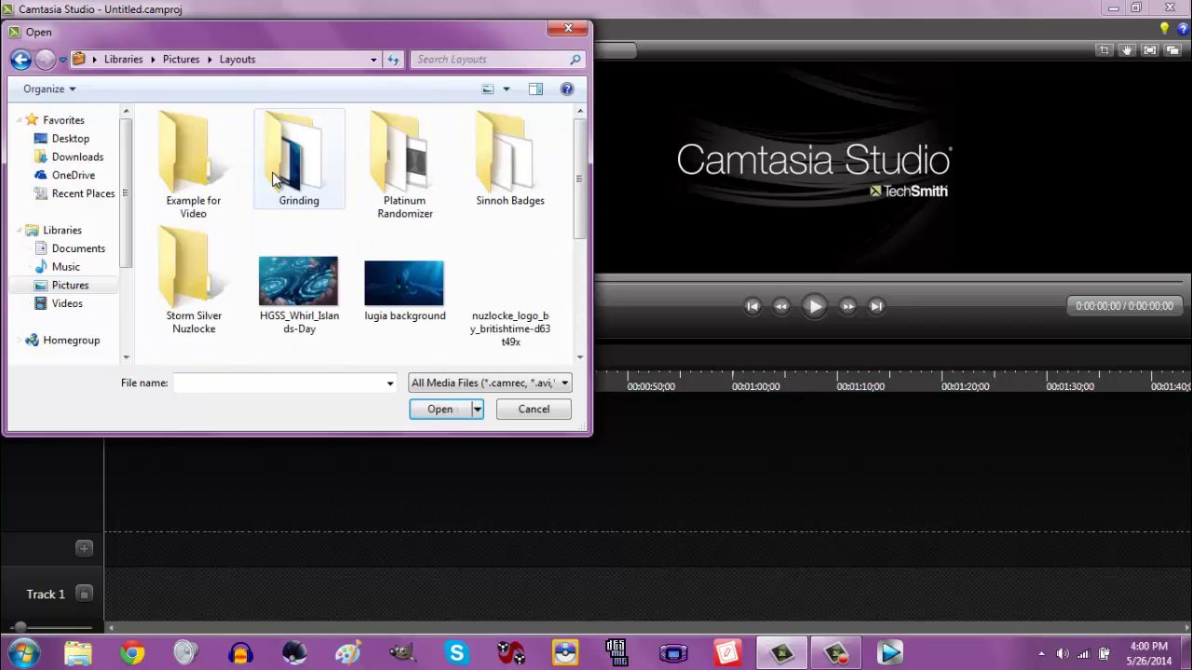
double_click(211, 153)
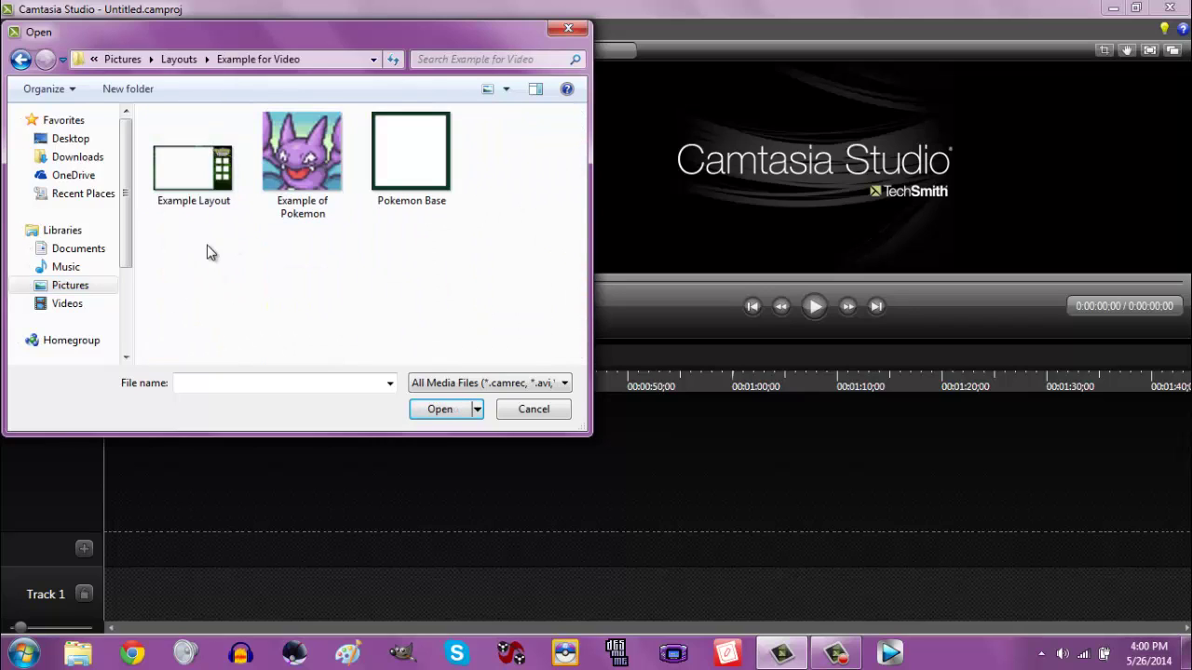
left_click(298, 158)
left_click(218, 166, "ctrl")
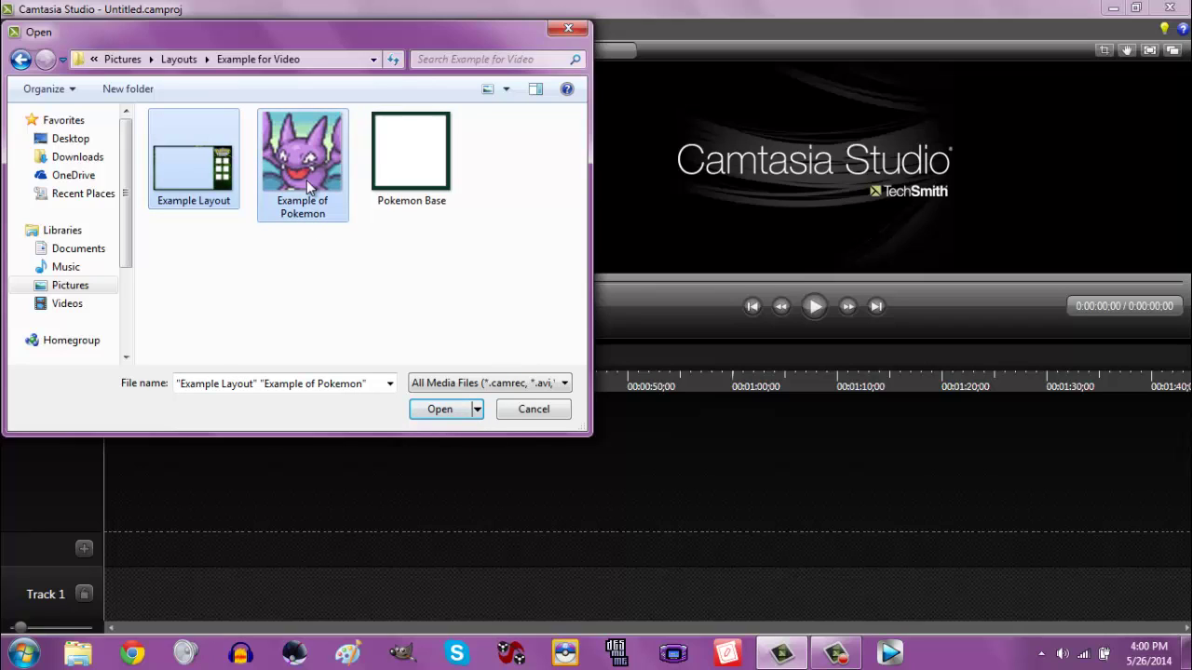
left_click(450, 414)
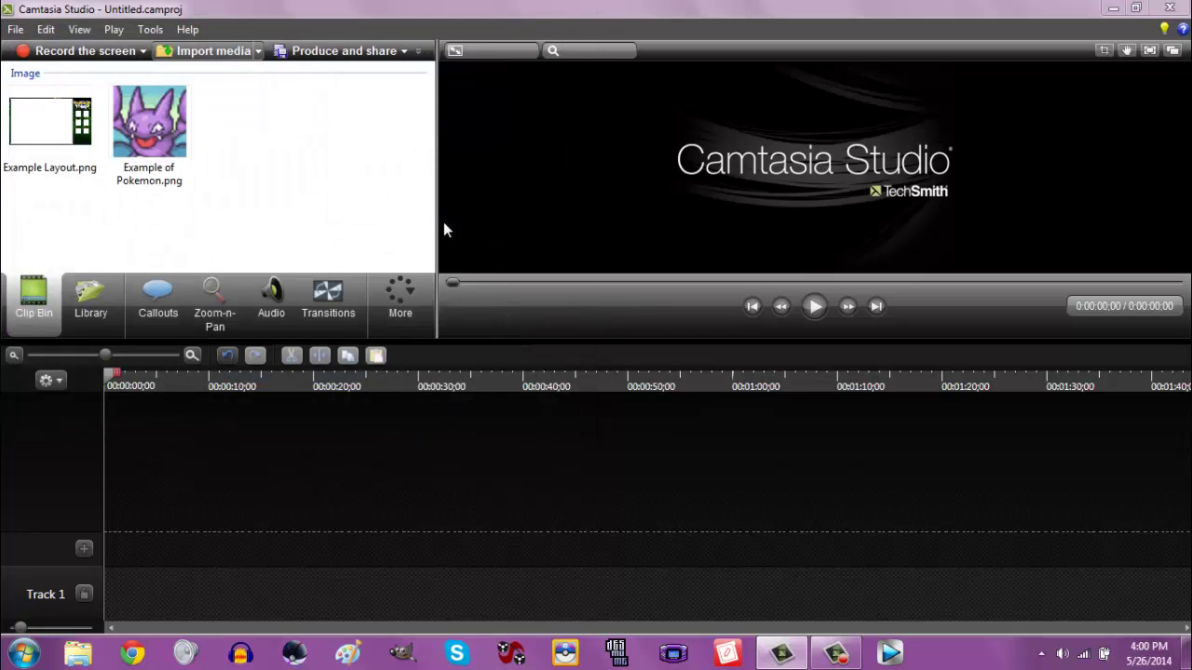
Import the Storm Silver 1 recording from the Pokemon Storm Silver Nuzlocke folder within Documents > Camtasia Studio.
key("ctrl+i")
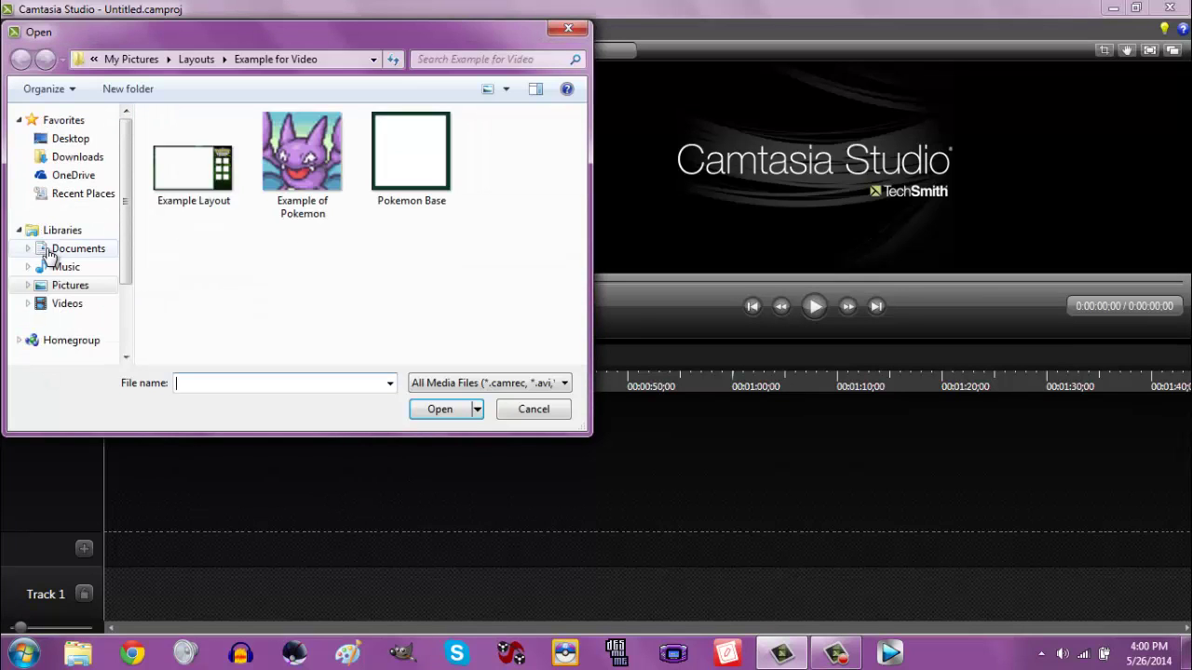
double_click(234, 205)
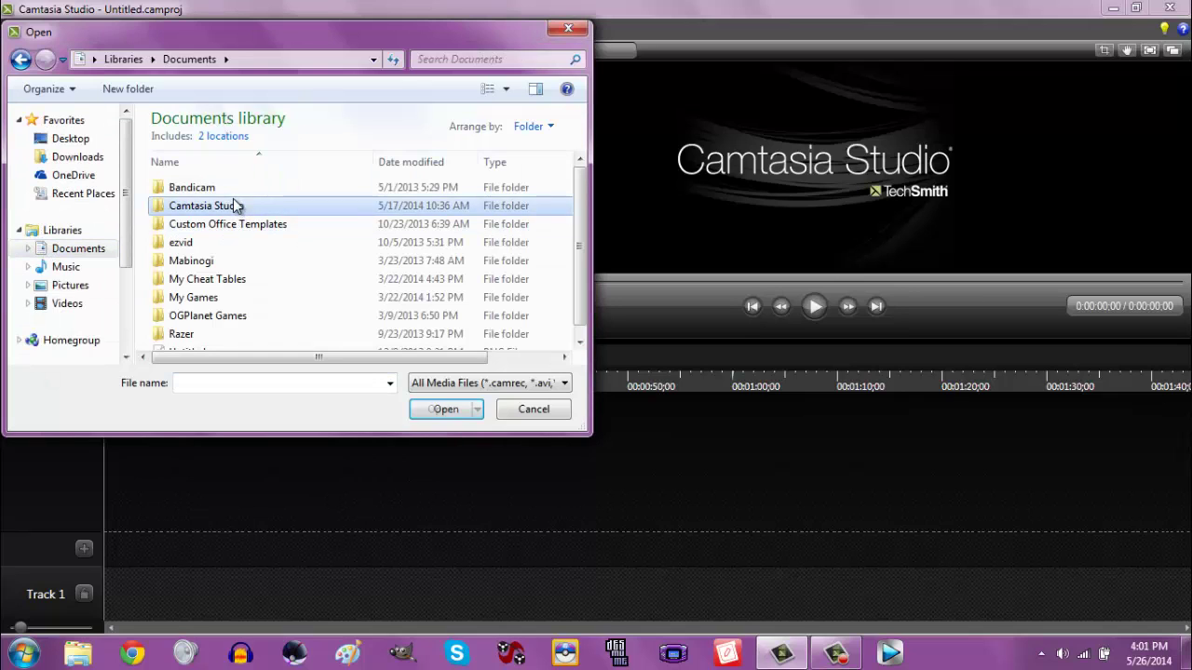
double_click(244, 242)
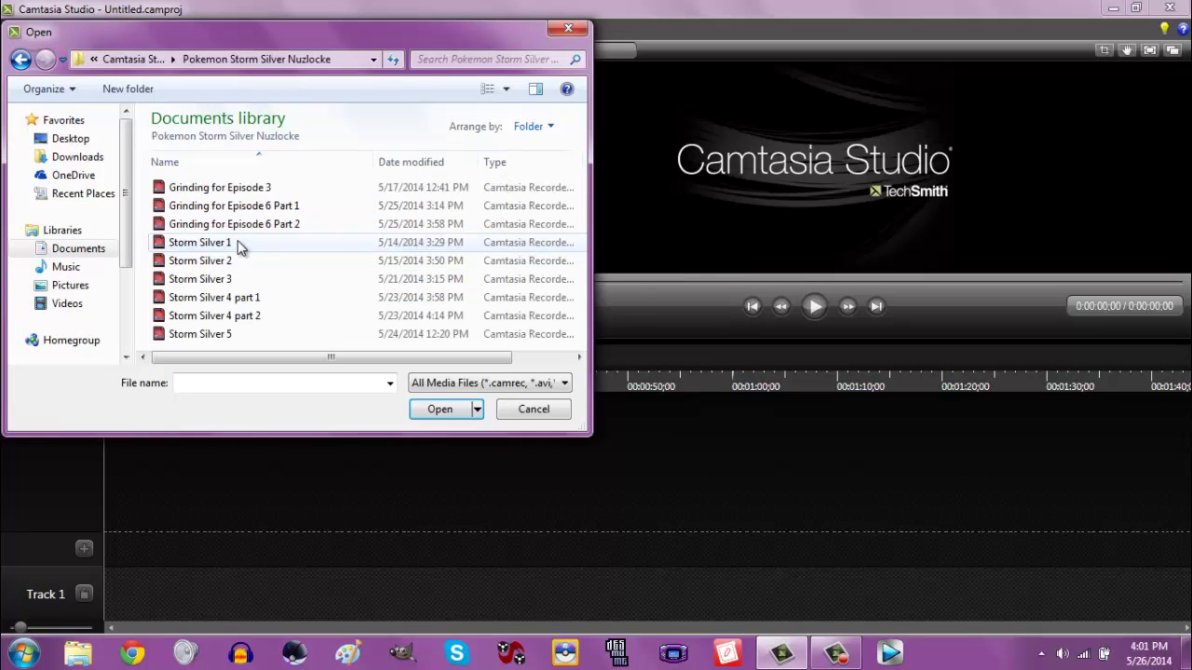
double_click(230, 247)
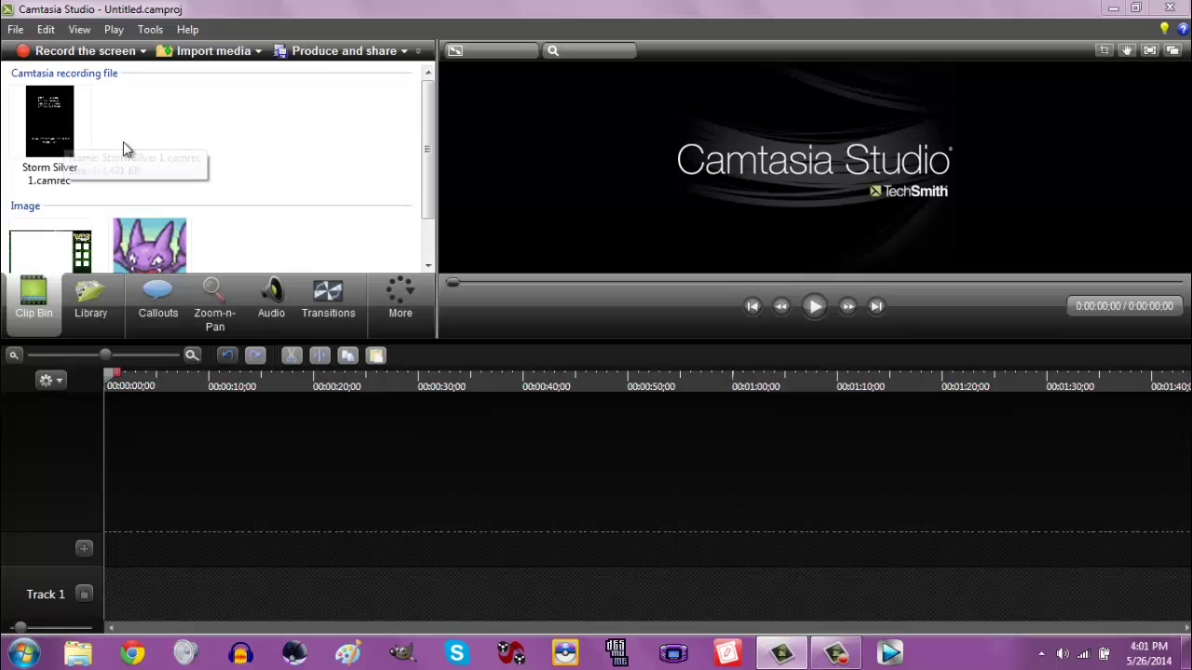
Place Example Layout.png at the very start of Track 1 and set the video's editing dimensions to 1280 × 720.
left_click_drag(427, 146, 426, 186)
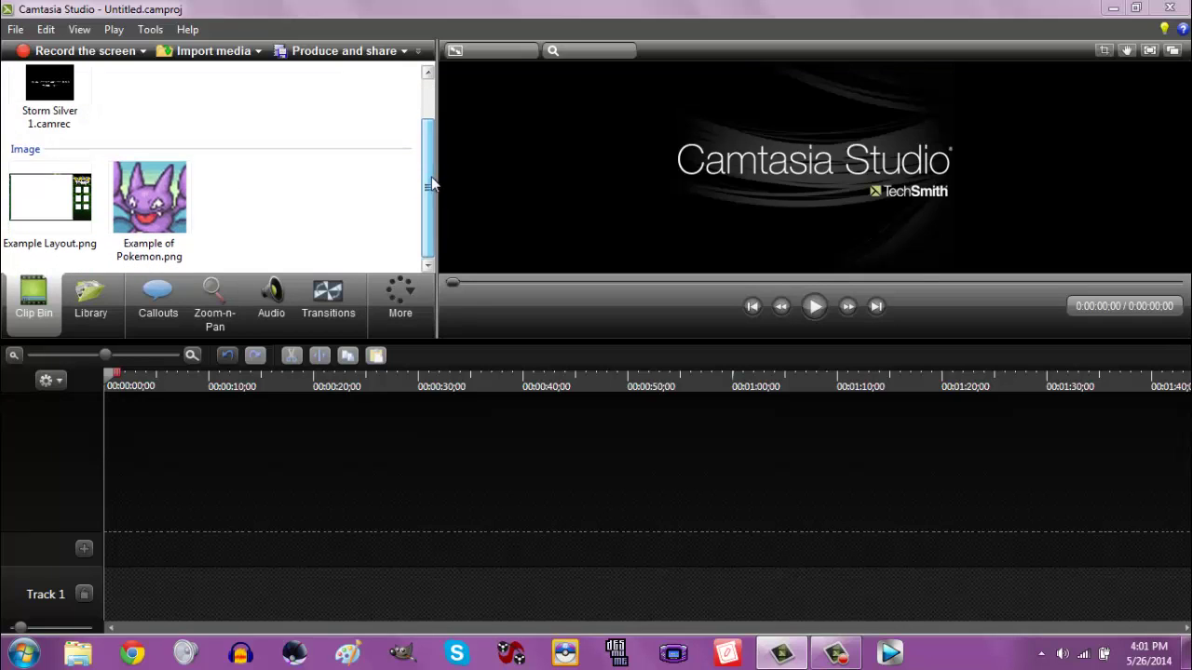
left_click_drag(38, 212, 137, 592)
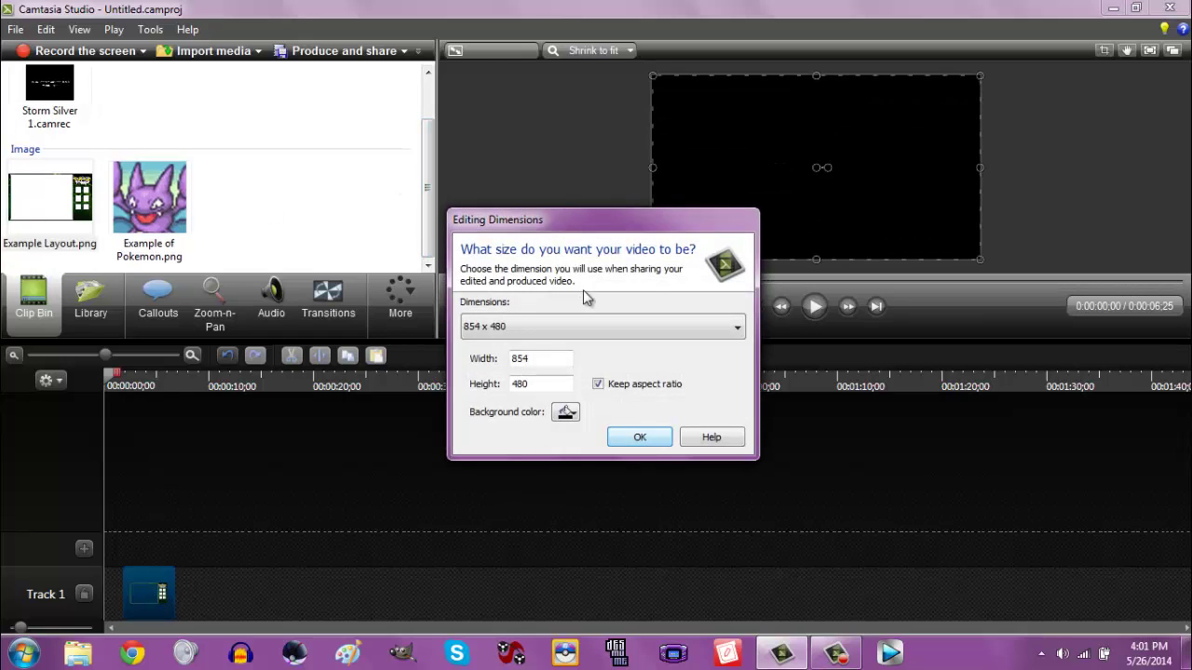
left_click(577, 334)
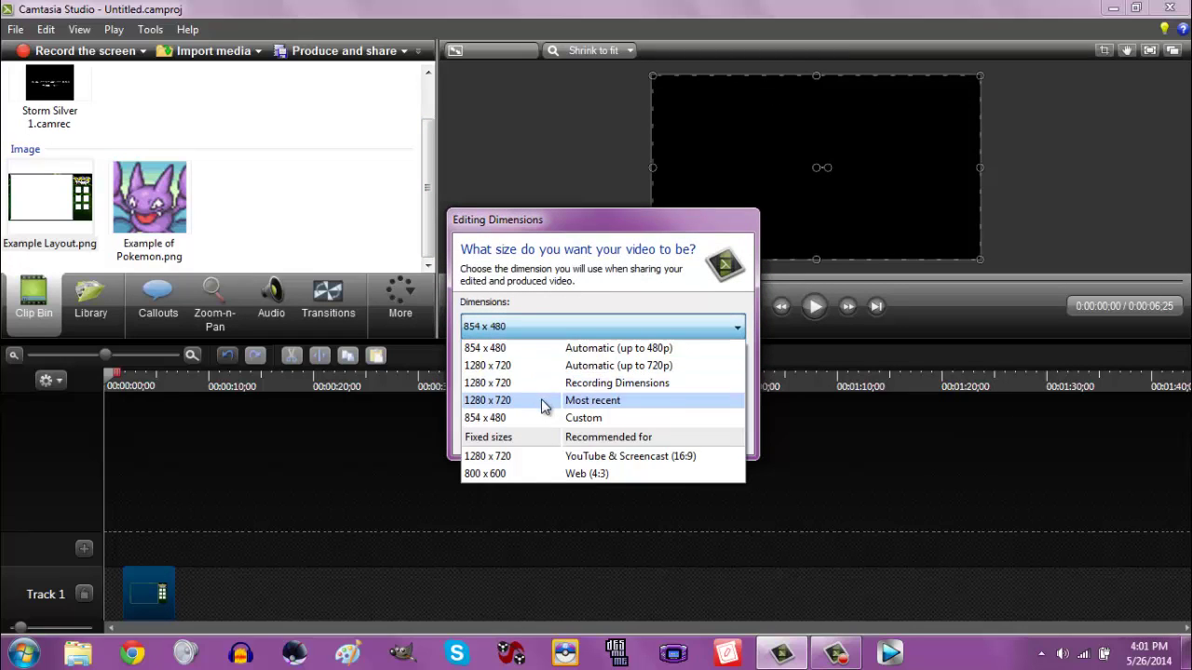
left_click(544, 400)
left_click(640, 437)
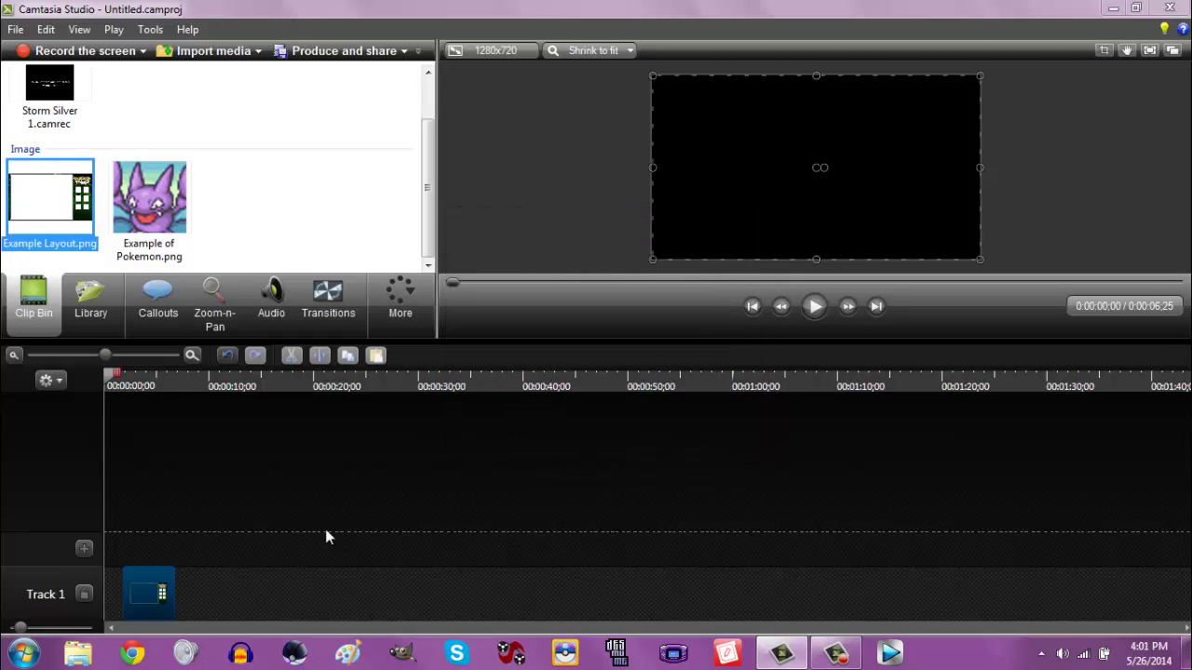
left_click_drag(123, 594, 88, 594)
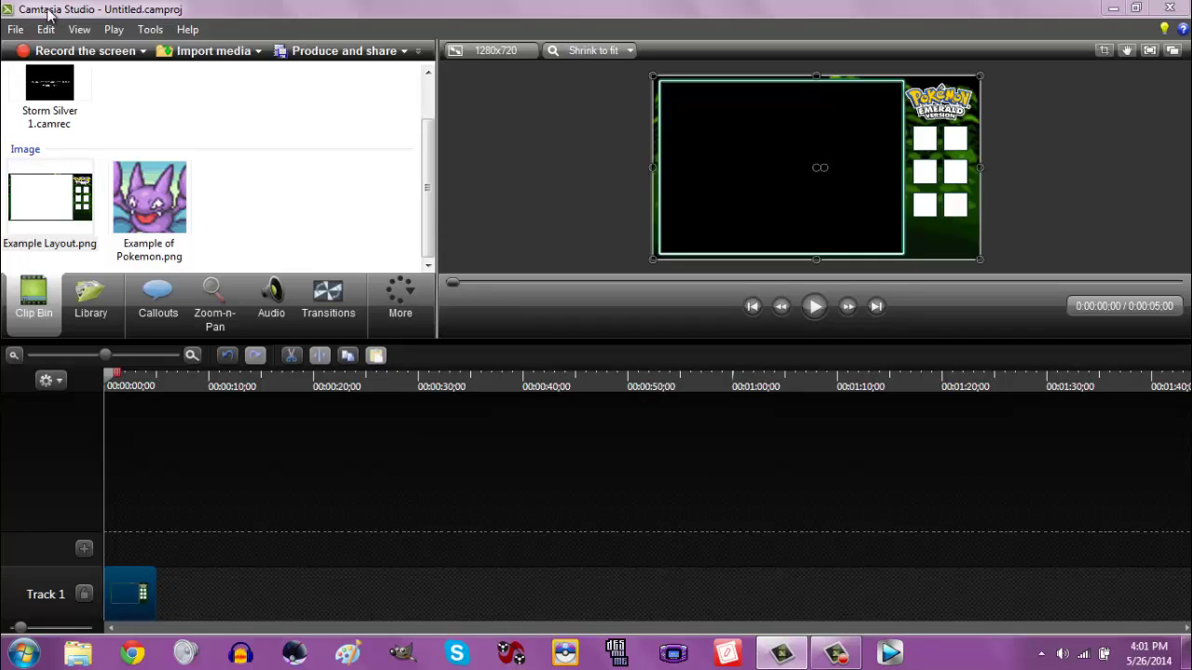
Place the Storm Silver 1 recording at the start of Tracks 2 and 3 and extend Example Layout.png to the recording's full length.
left_click_drag(56, 90, 215, 543)
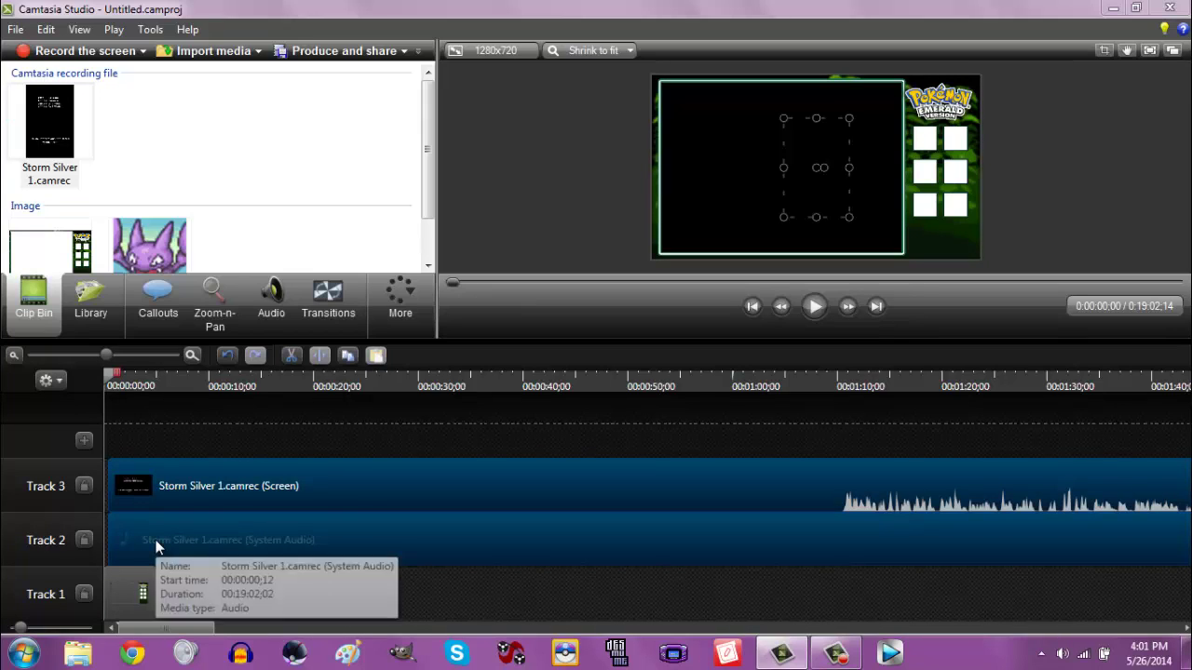
left_click_drag(155, 547, 107, 540)
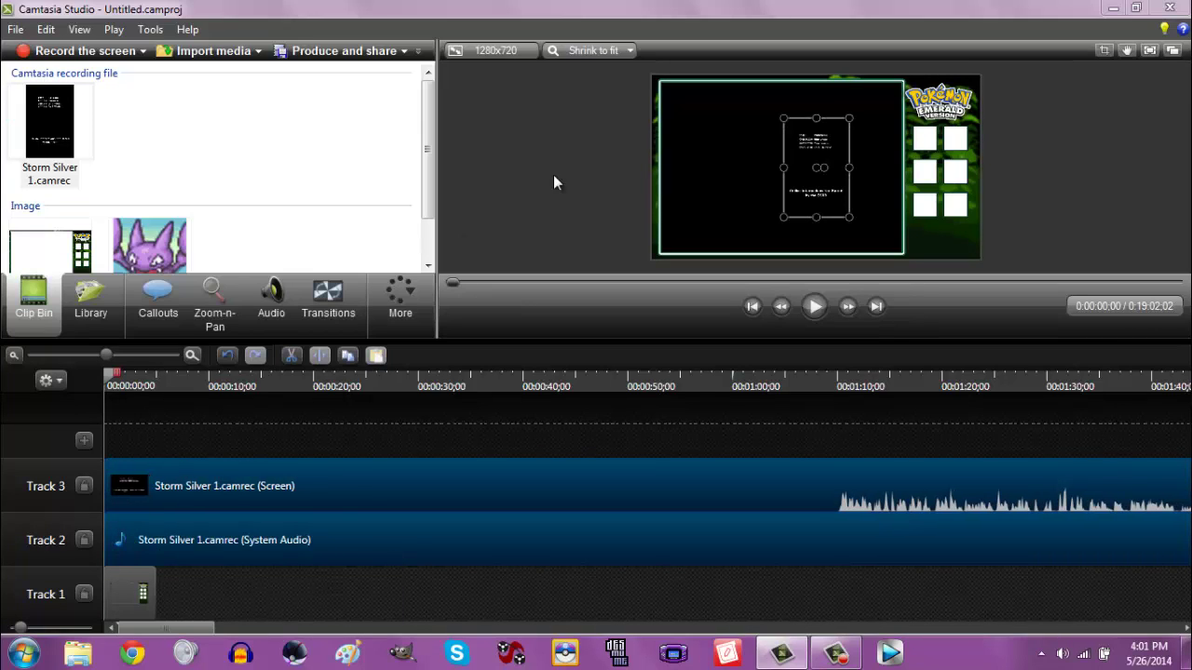
left_click(56, 356)
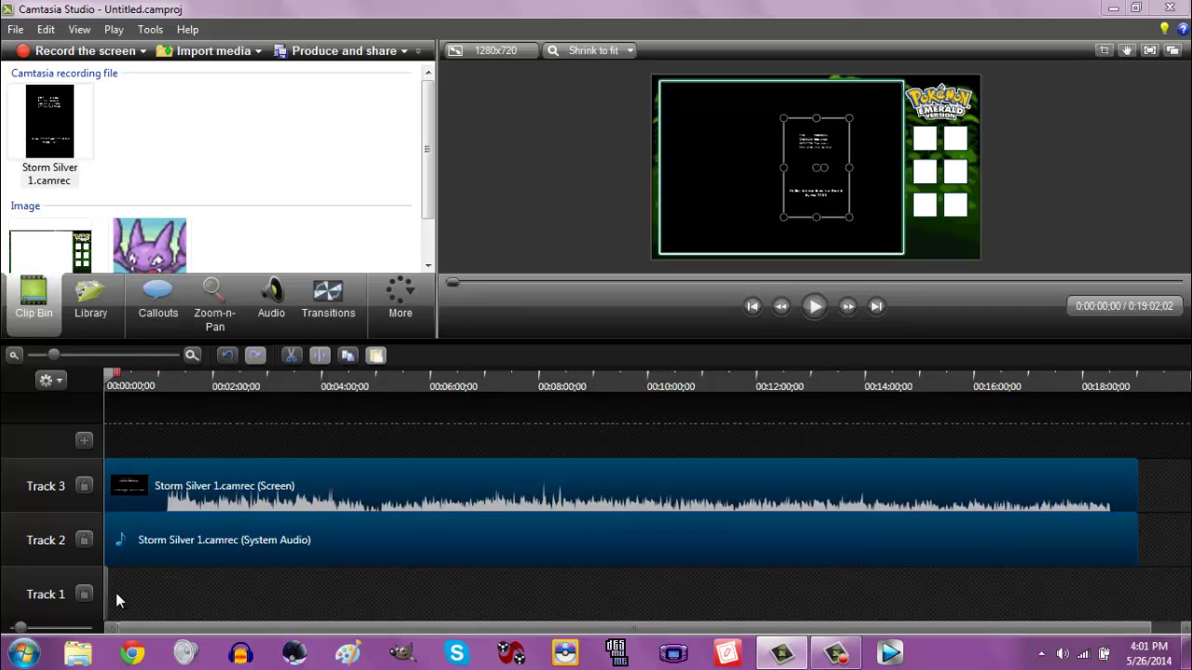
left_click_drag(108, 593, 1178, 560)
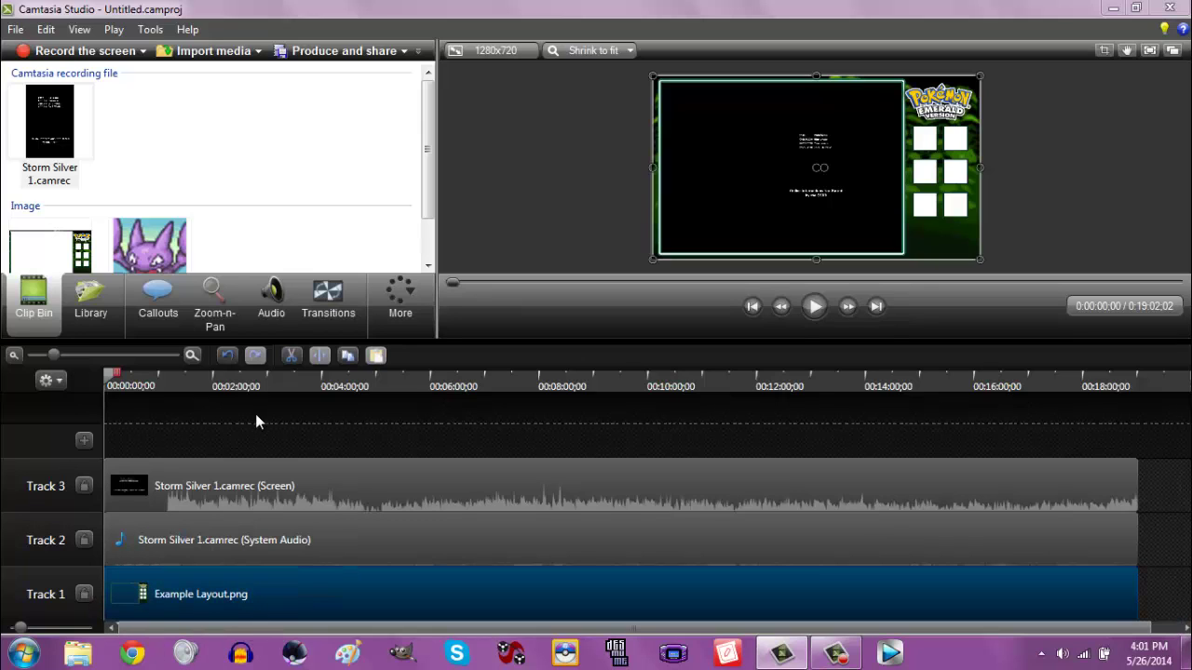
At about 8:11 in the timeline, crop the lower game screen off the Storm Silver 1 footage.
left_click(458, 387)
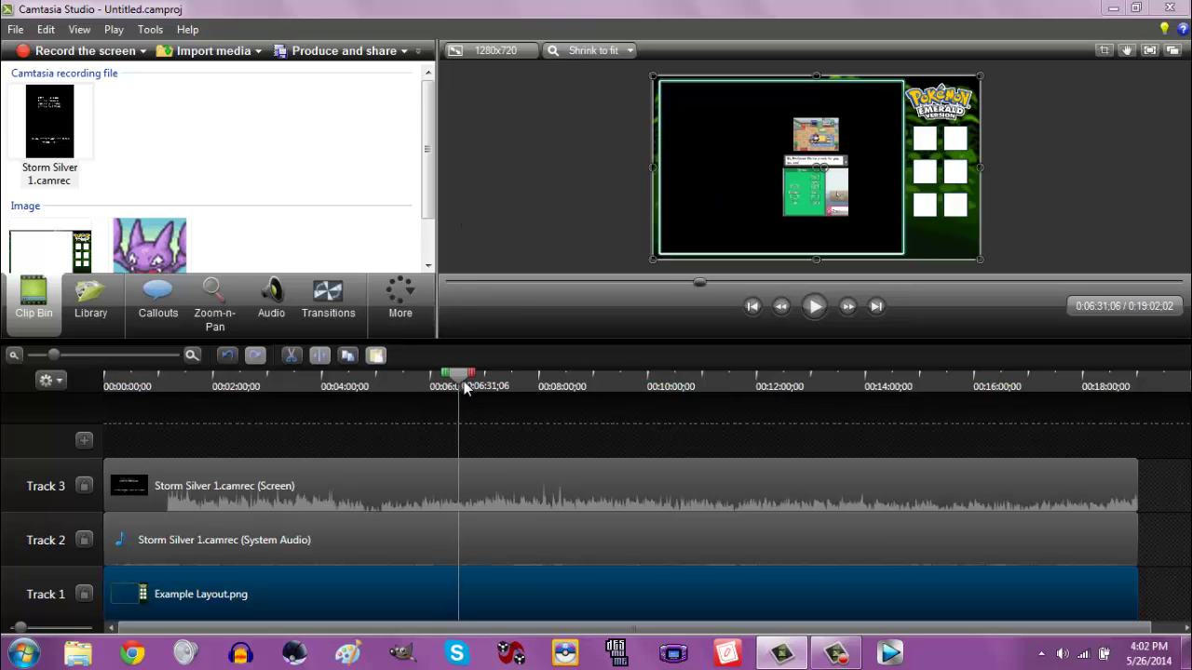
left_click_drag(463, 388, 553, 387)
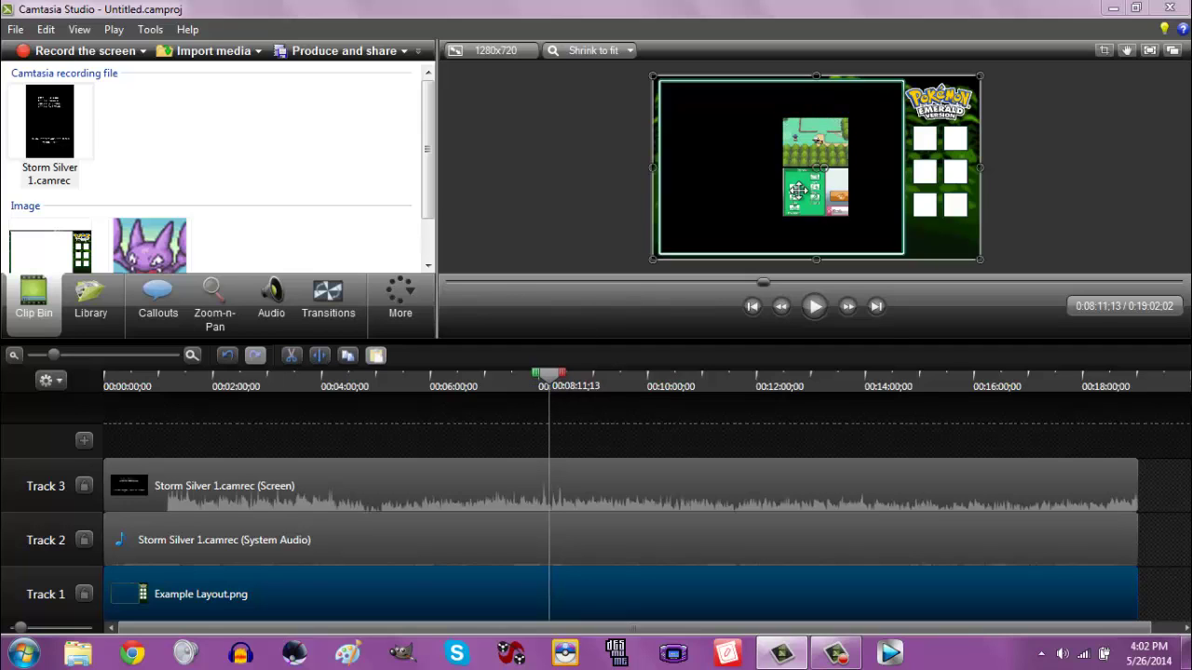
left_click(558, 52)
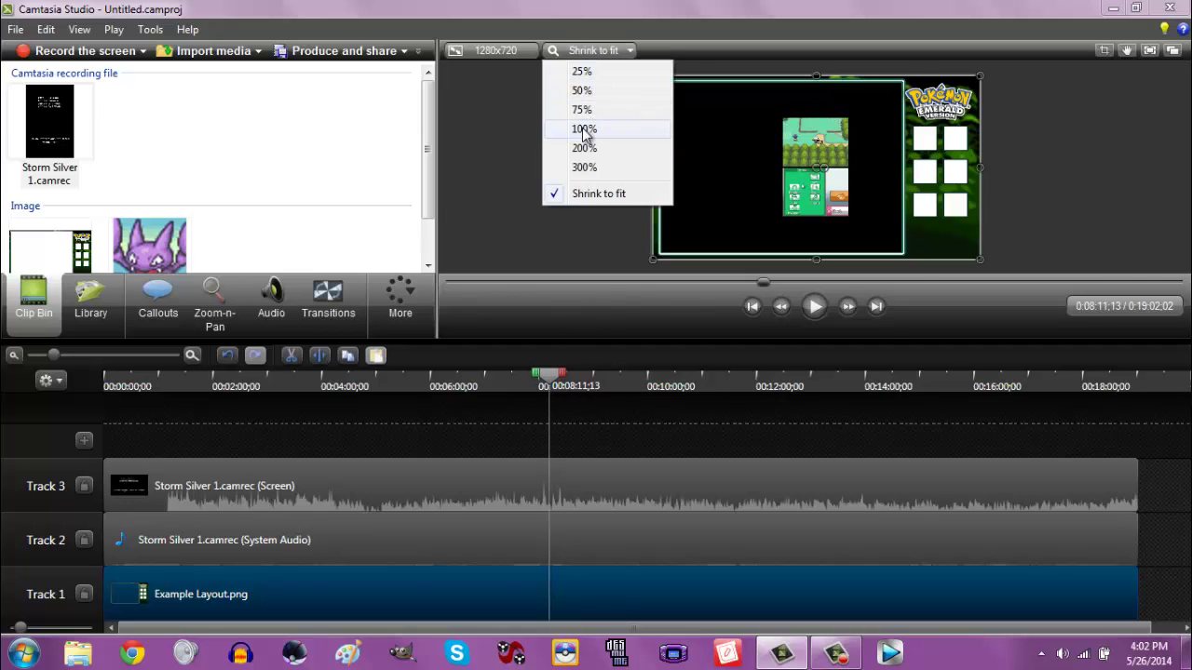
left_click(590, 131)
left_click(1127, 49)
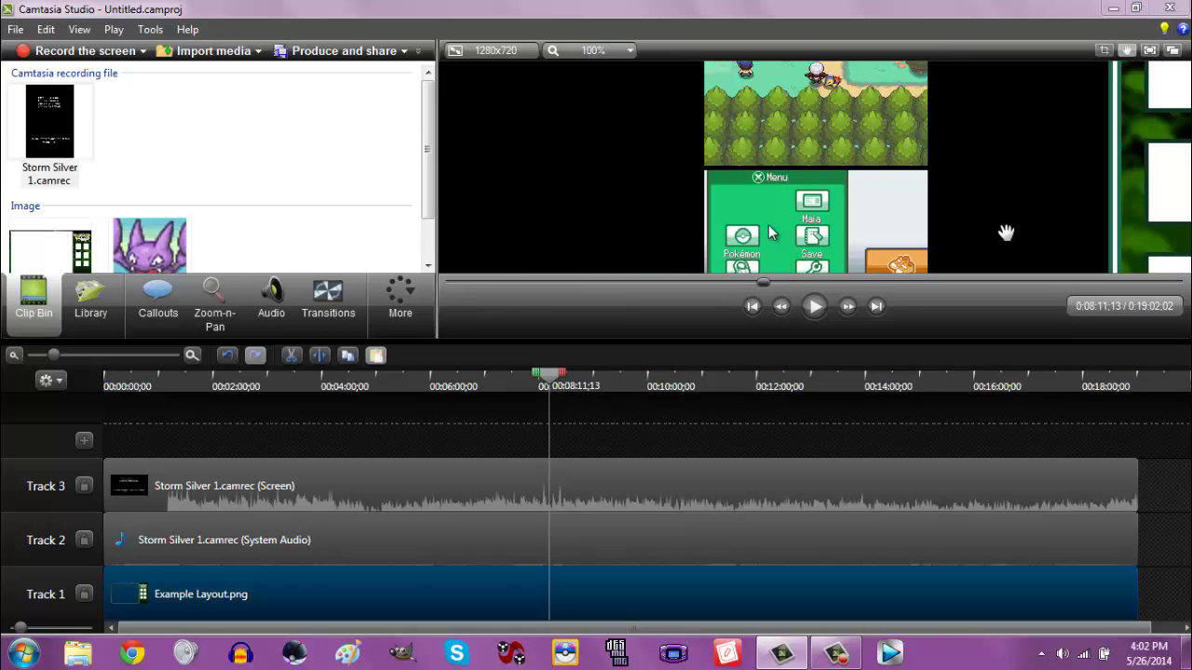
left_click_drag(1000, 232, 983, 152)
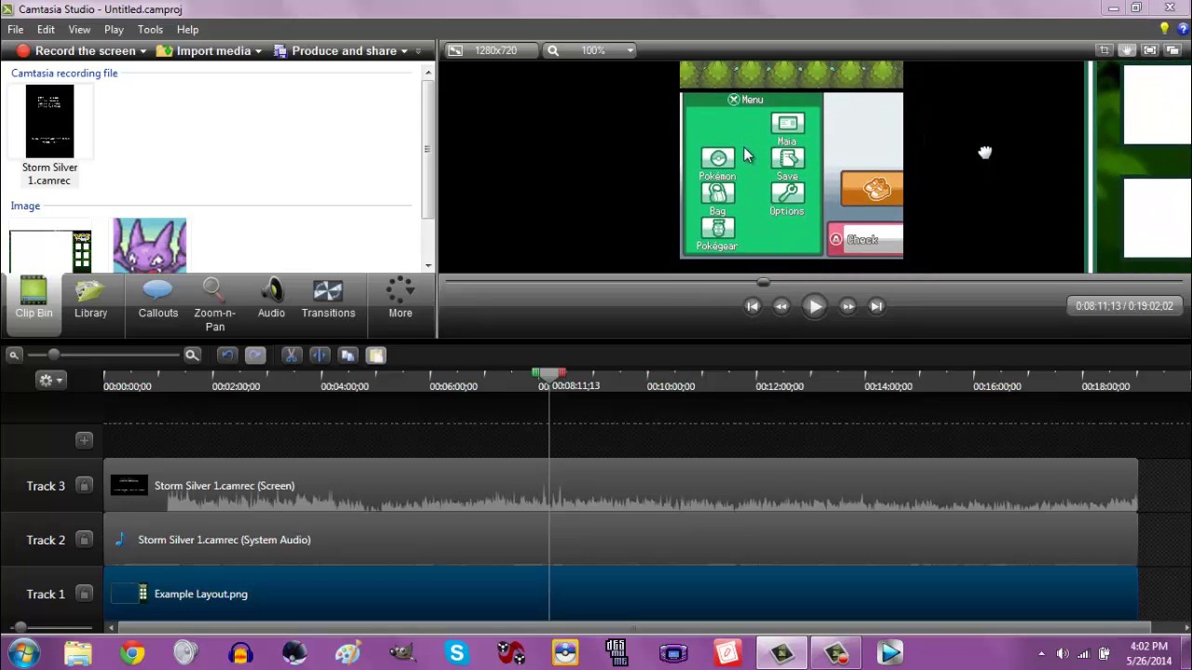
left_click(1122, 48)
left_click(807, 233)
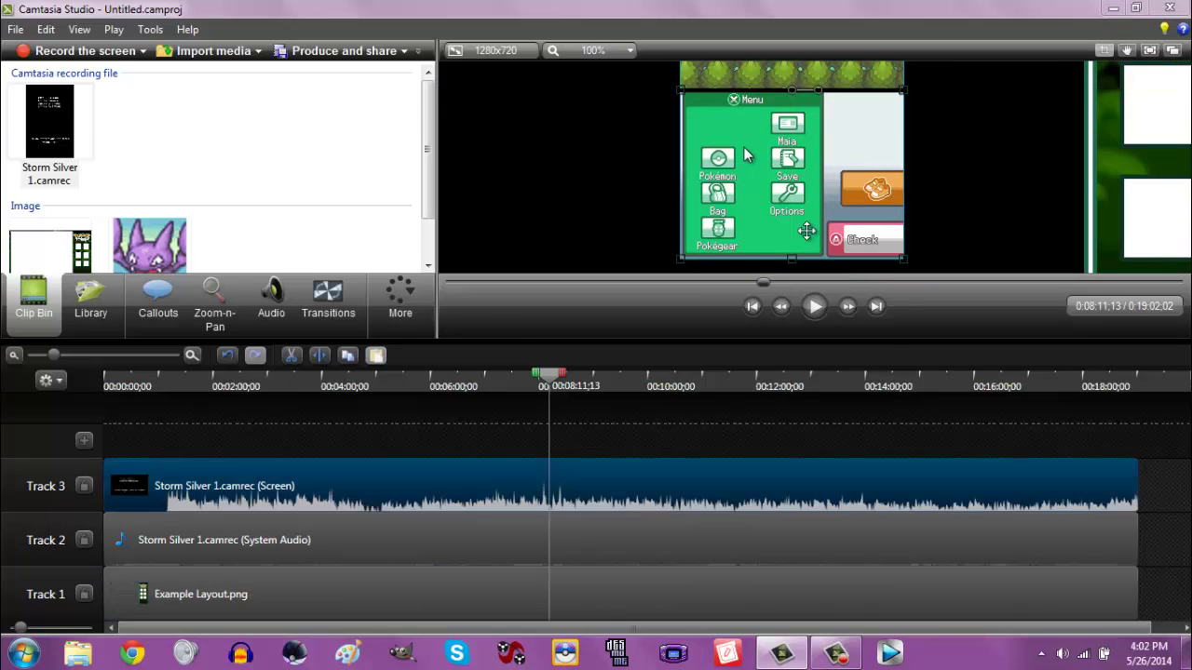
left_click_drag(792, 252, 790, 89)
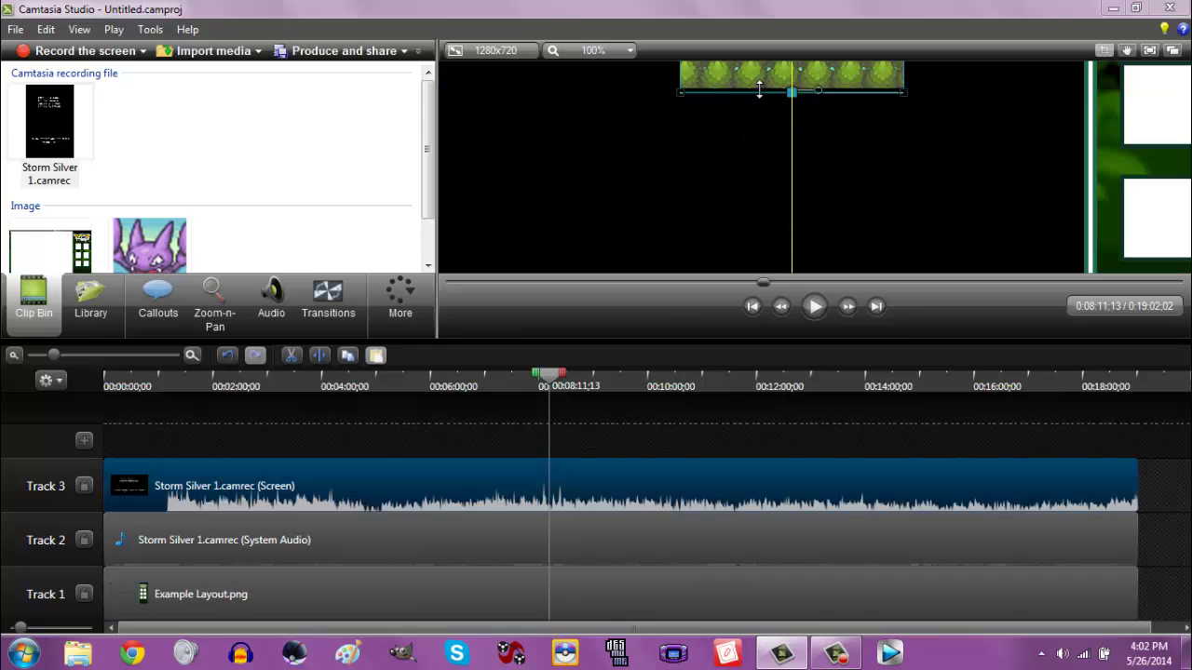
Move the cropped footage over the overlay's Pokémon Emerald logo and enlarge the preview area.
left_click(1126, 48)
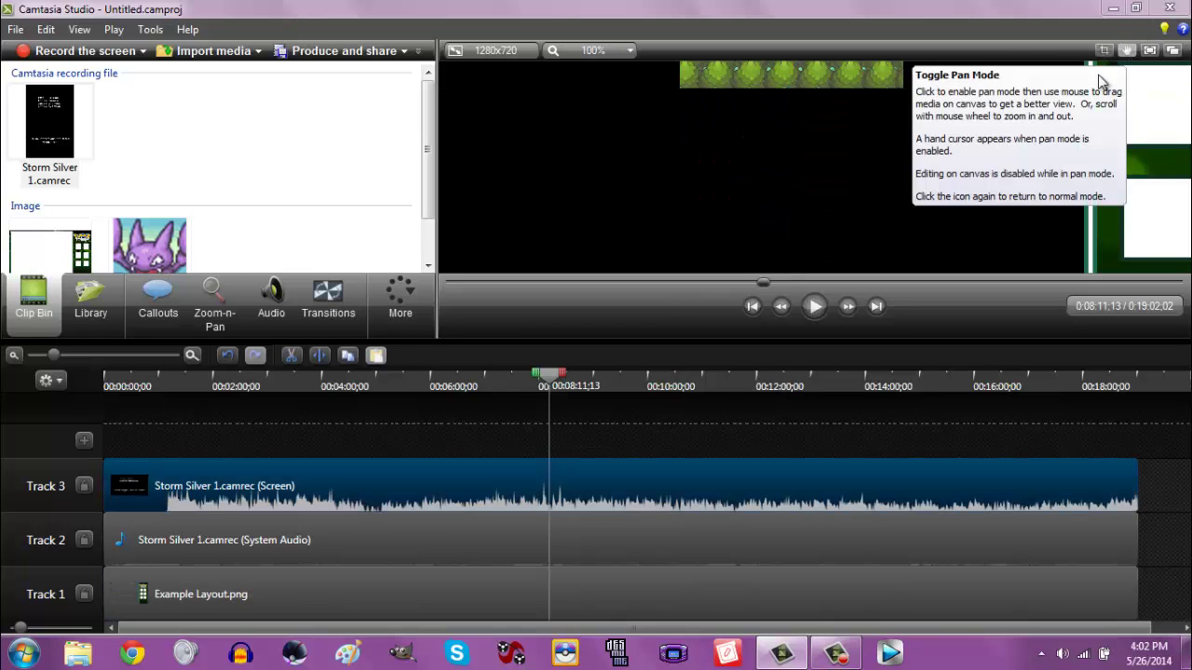
left_click_drag(1037, 147, 796, 359)
left_click(1125, 51)
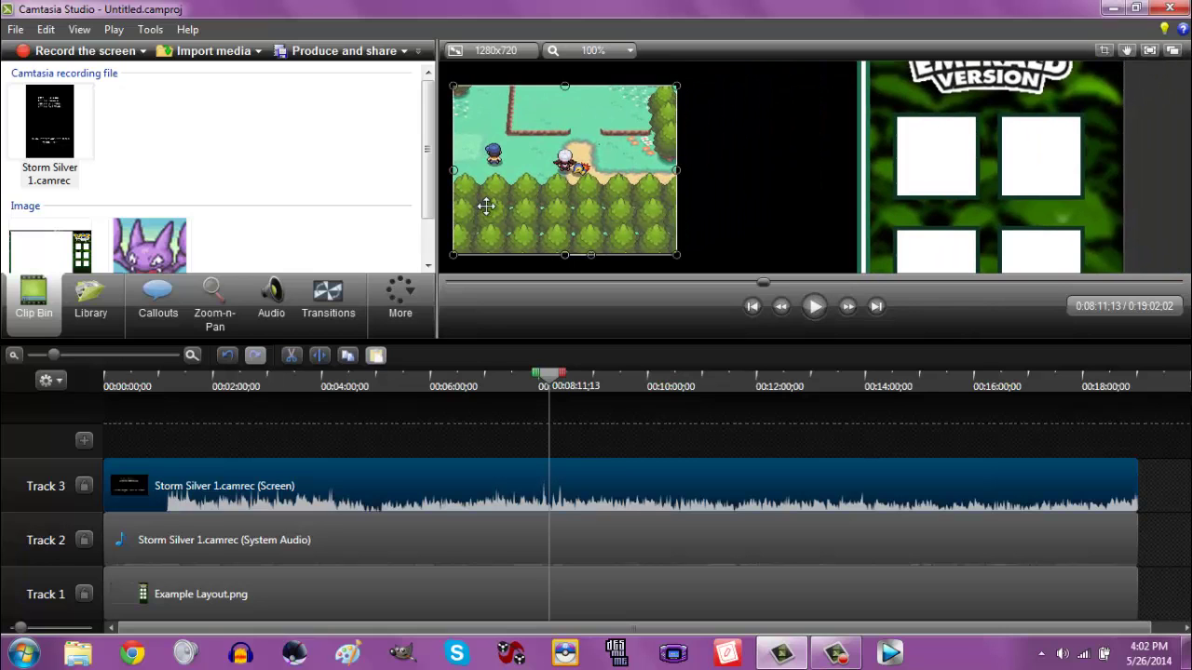
left_click_drag(531, 205, 938, 140)
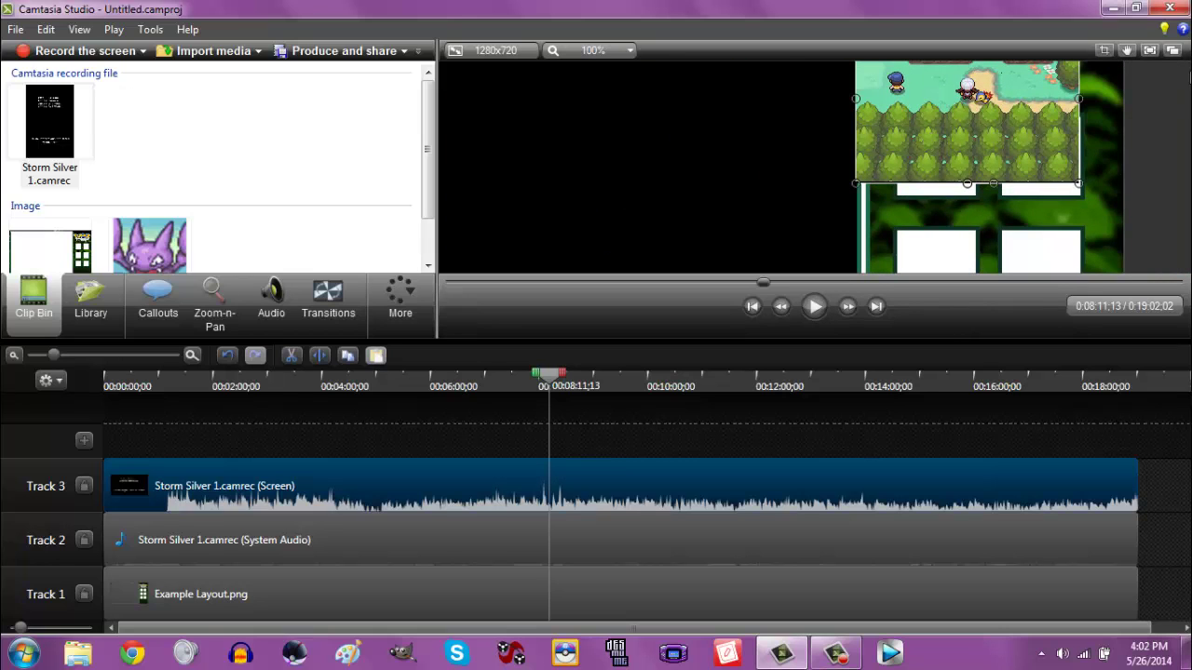
left_click(1147, 51)
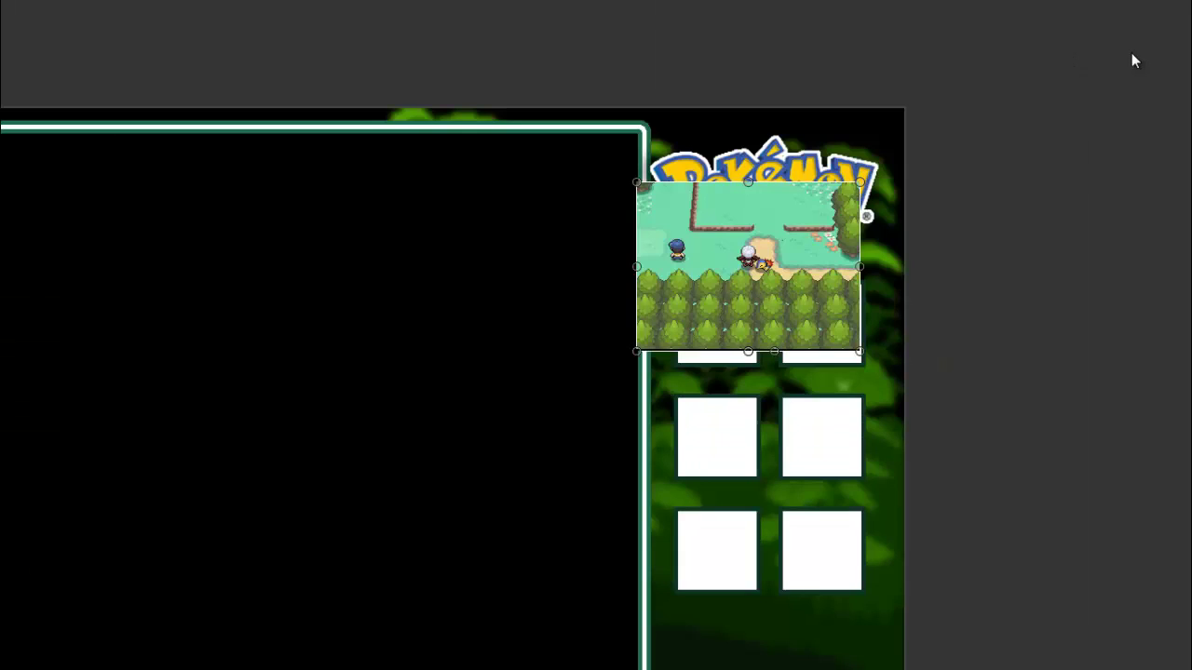
key("Escape")
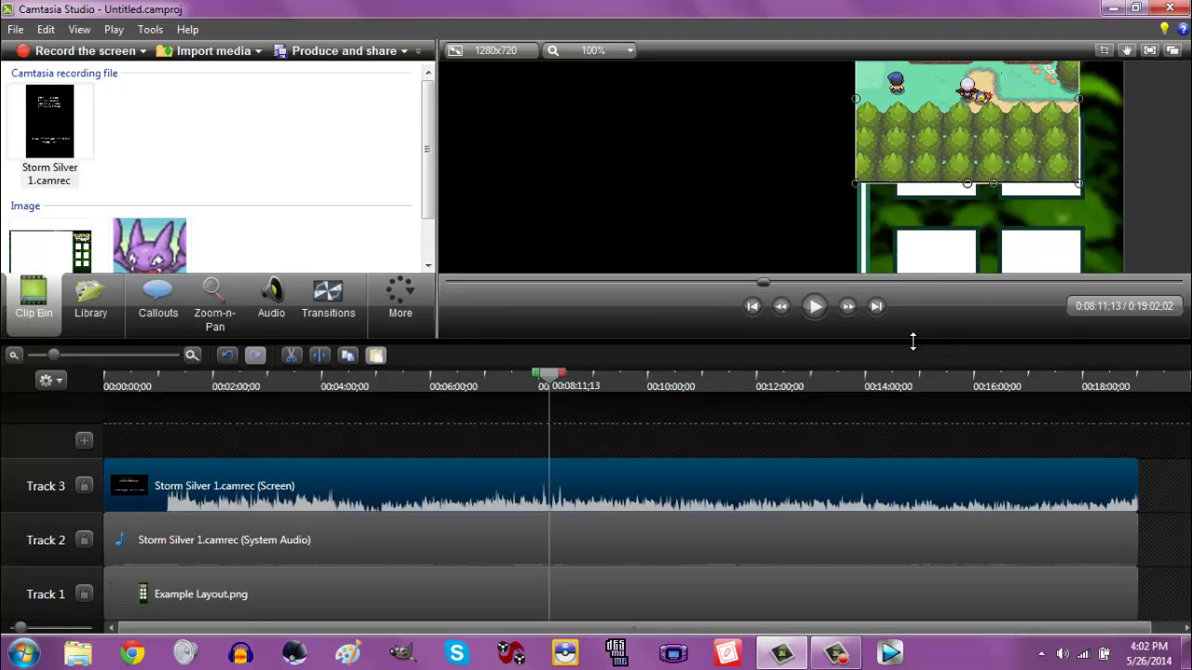
left_click_drag(902, 591, 902, 597)
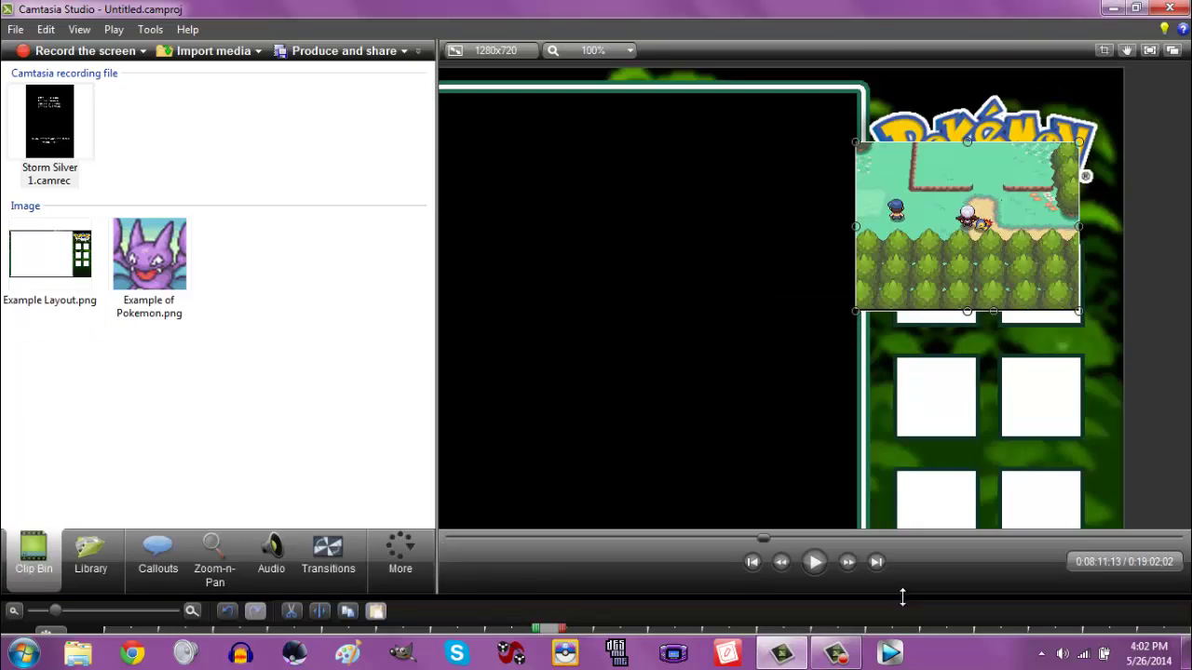
Crop the thin black strip off the lower edge of the gameplay footage, working at 200% preview zoom.
left_click(629, 51)
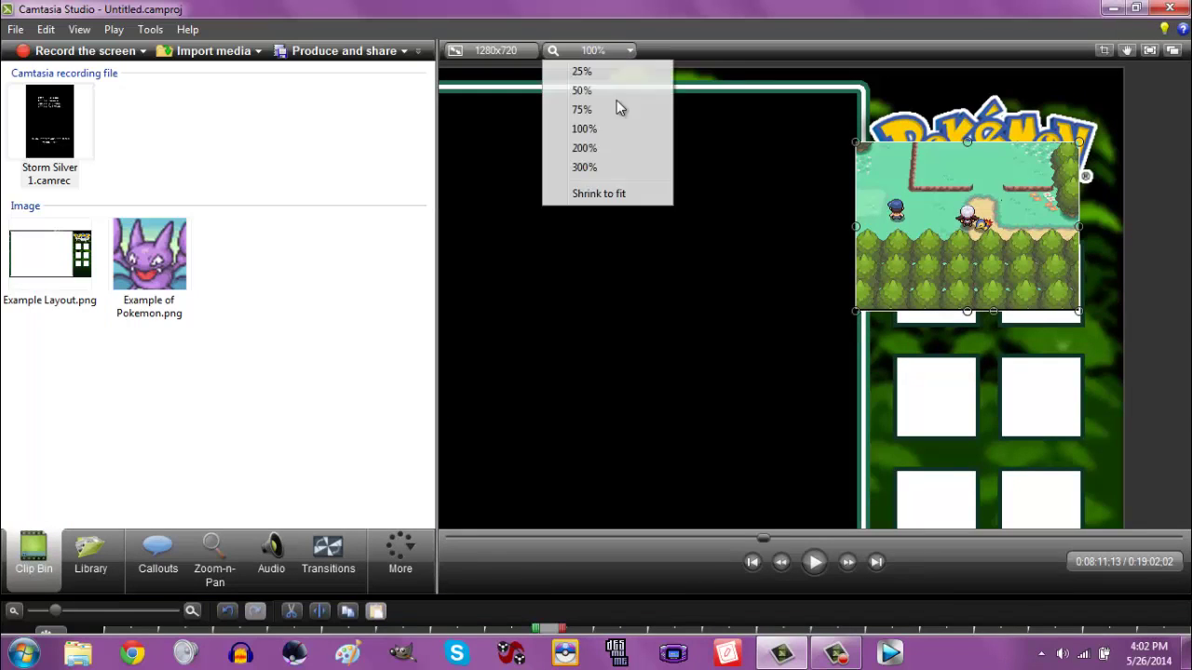
left_click(590, 149)
left_click(1127, 50)
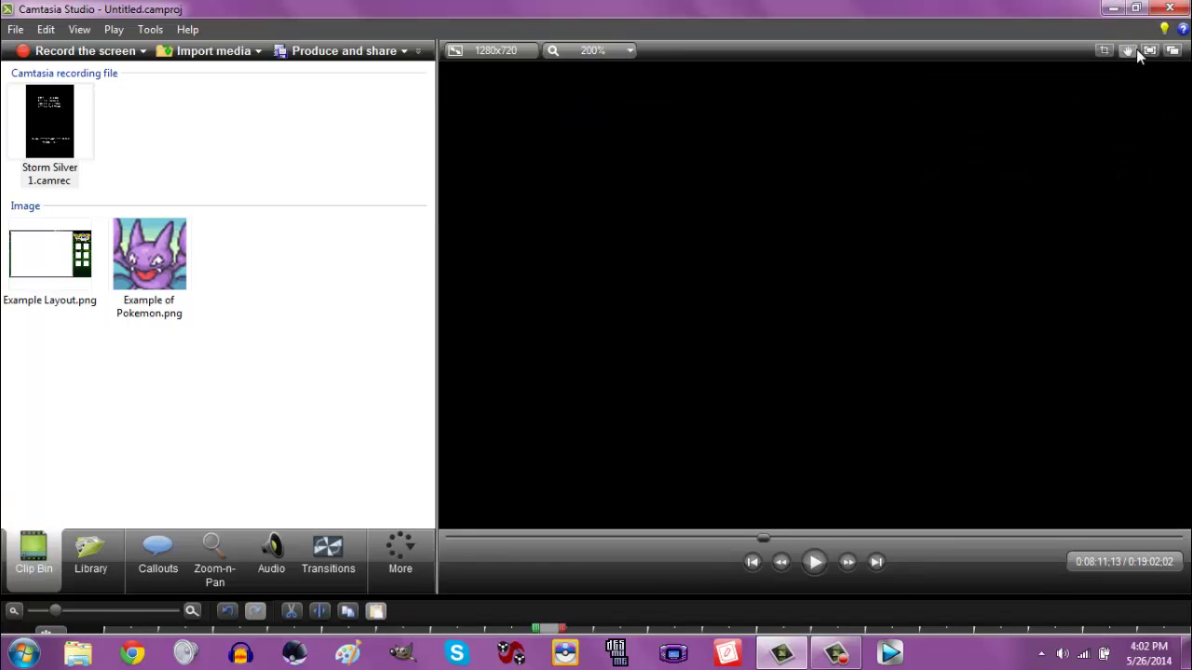
left_click_drag(1111, 301, 999, 421)
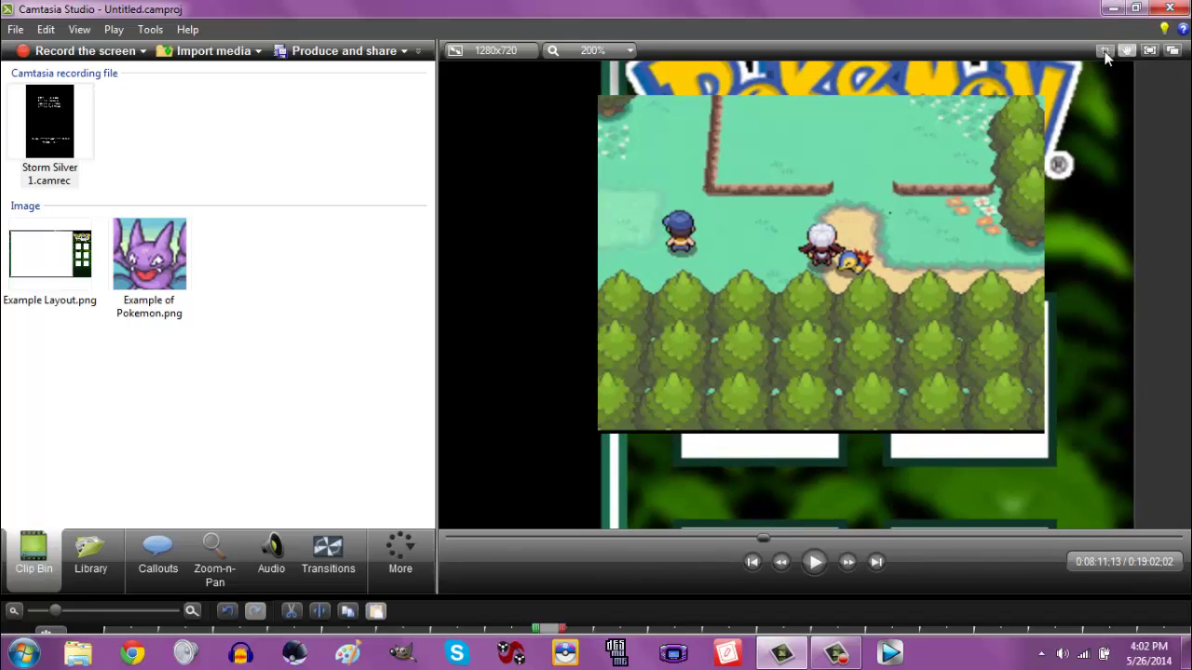
left_click(855, 391)
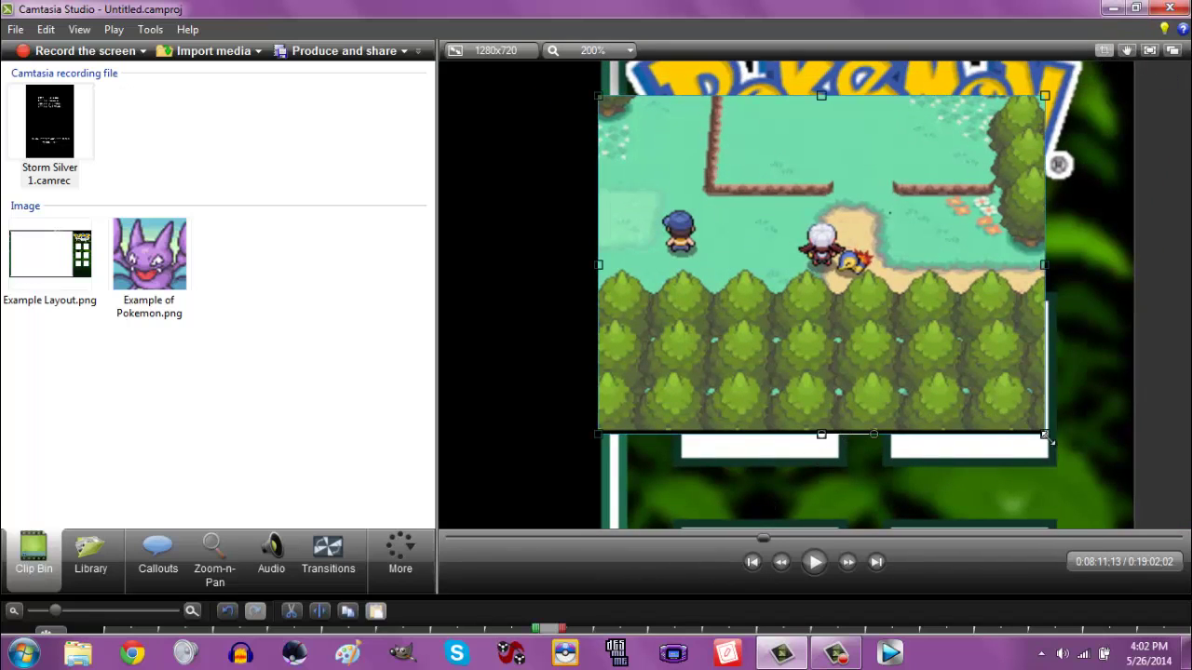
left_click_drag(1045, 434, 1045, 430)
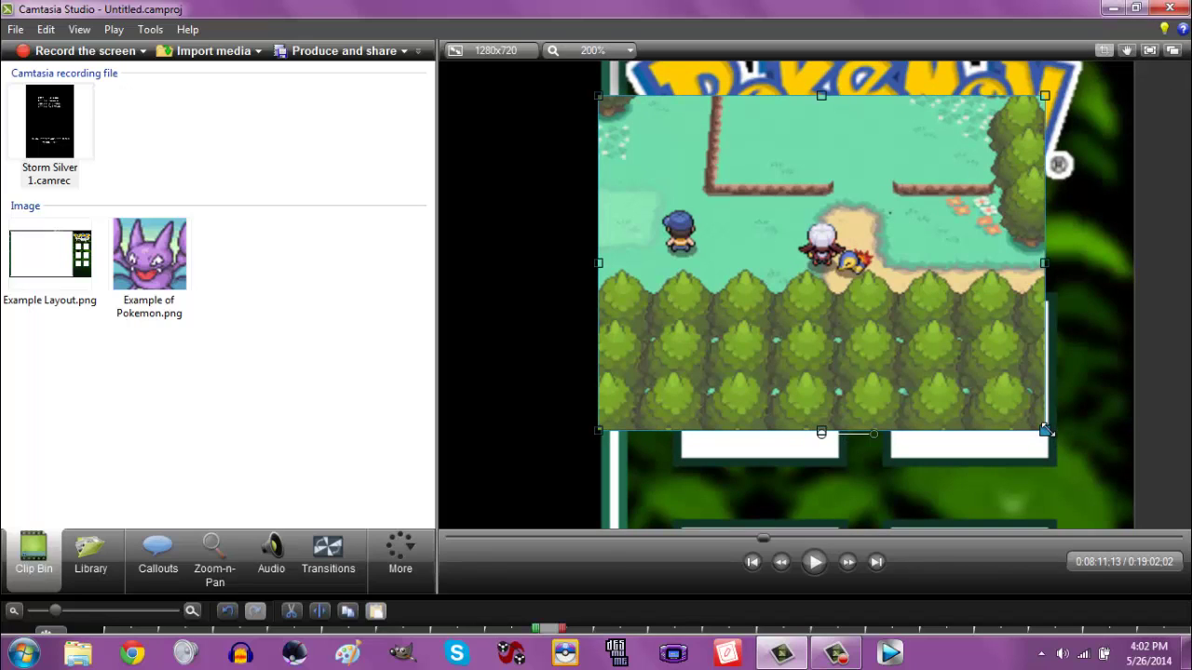
left_click(1164, 407)
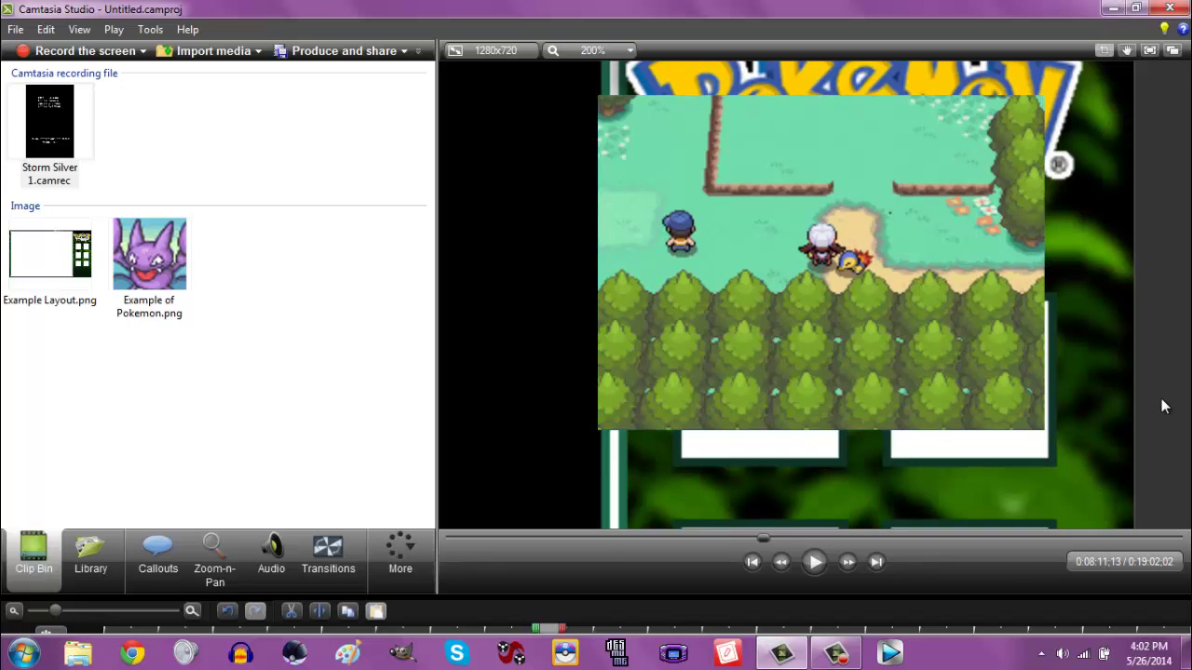
Move the gameplay footage into the upper-left corner of the overlay's large gameplay frame.
left_click(582, 51)
left_click(585, 192)
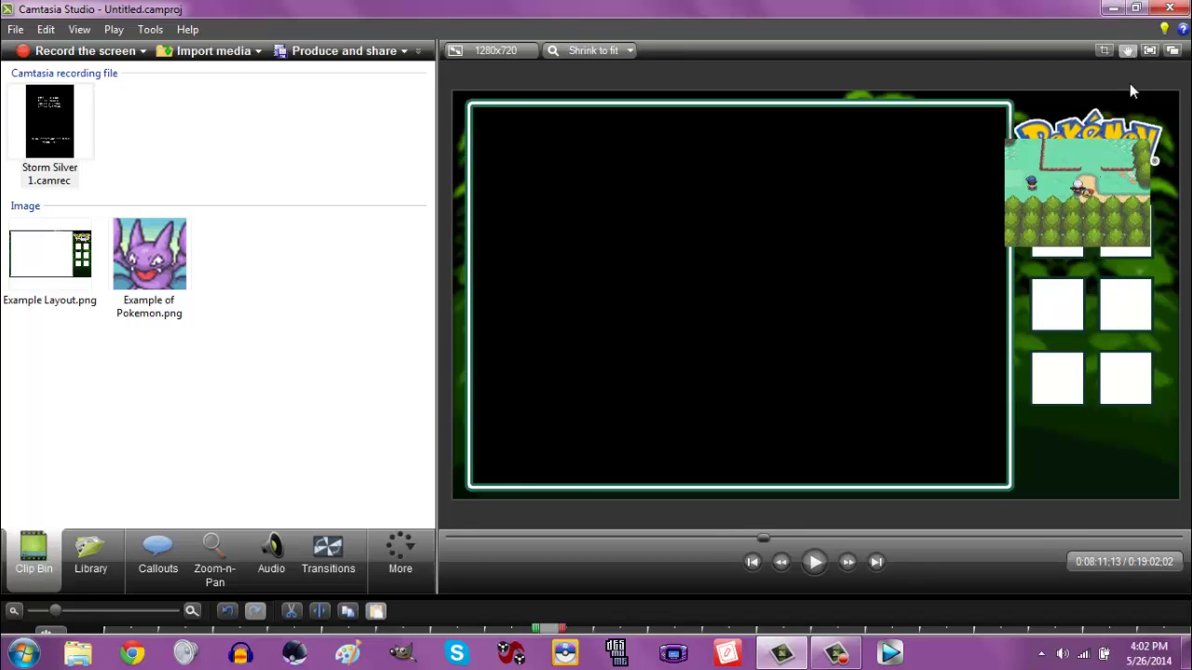
left_click_drag(1106, 205, 572, 175)
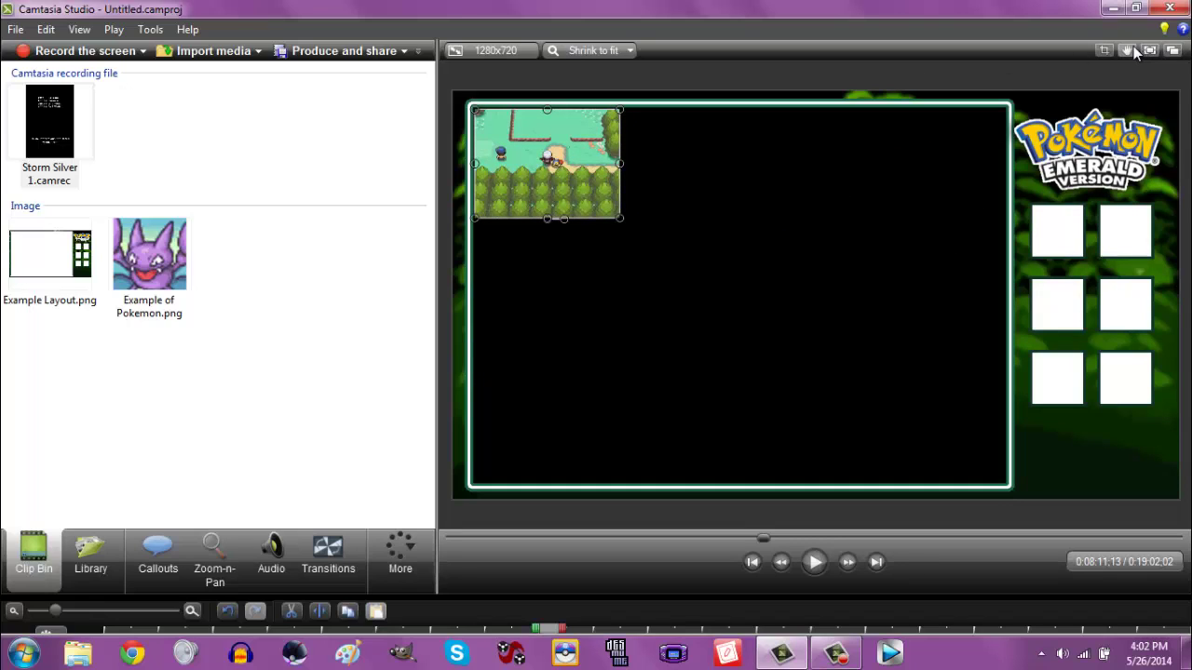
Nudge the gameplay footage up and left until it sits flush against the inner upper-left corner of the overlay frame.
left_click(582, 50)
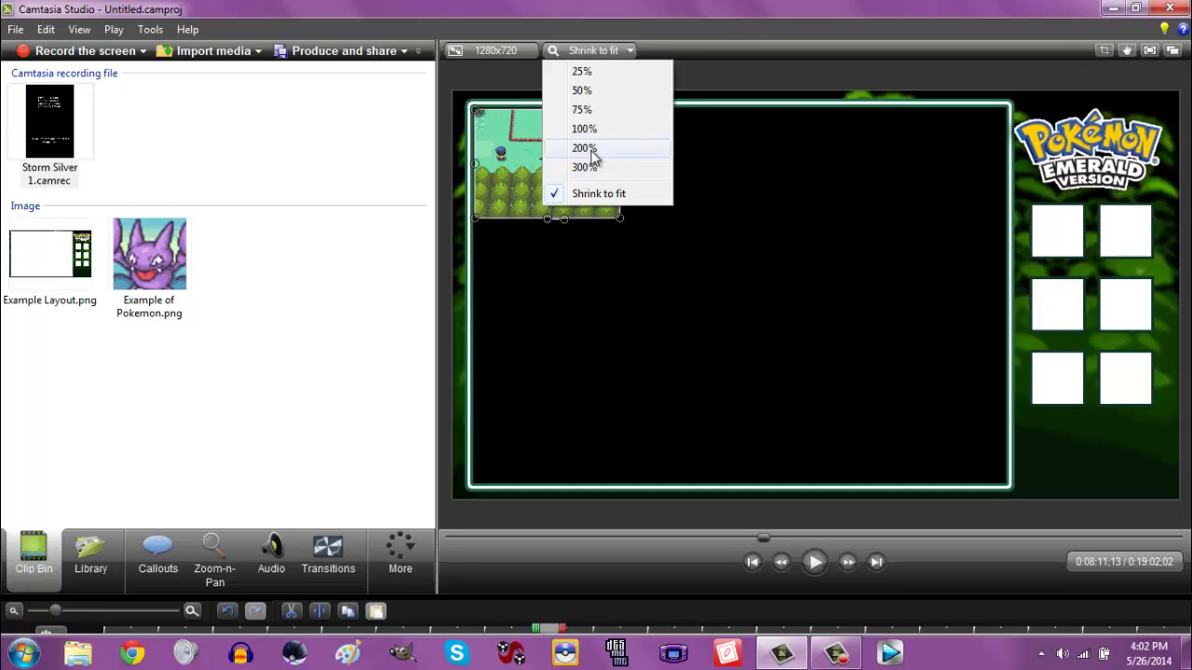
left_click(596, 151)
left_click(1127, 50)
left_click_drag(742, 143, 1130, 332)
left_click_drag(805, 222, 838, 288)
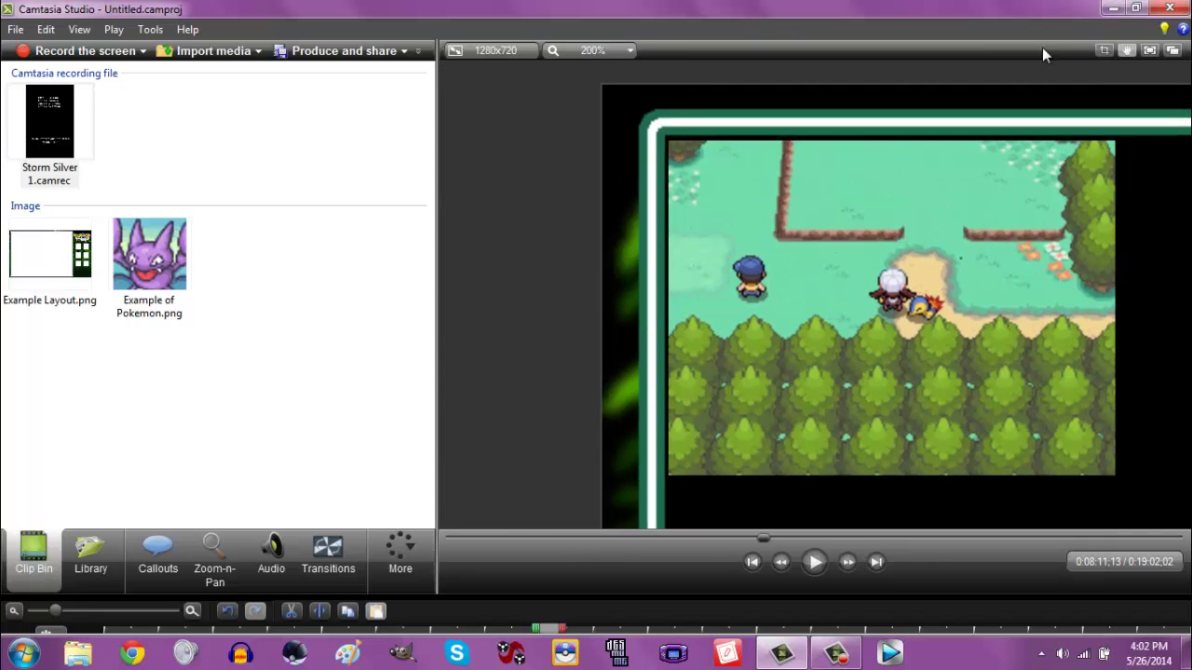
left_click(1127, 50)
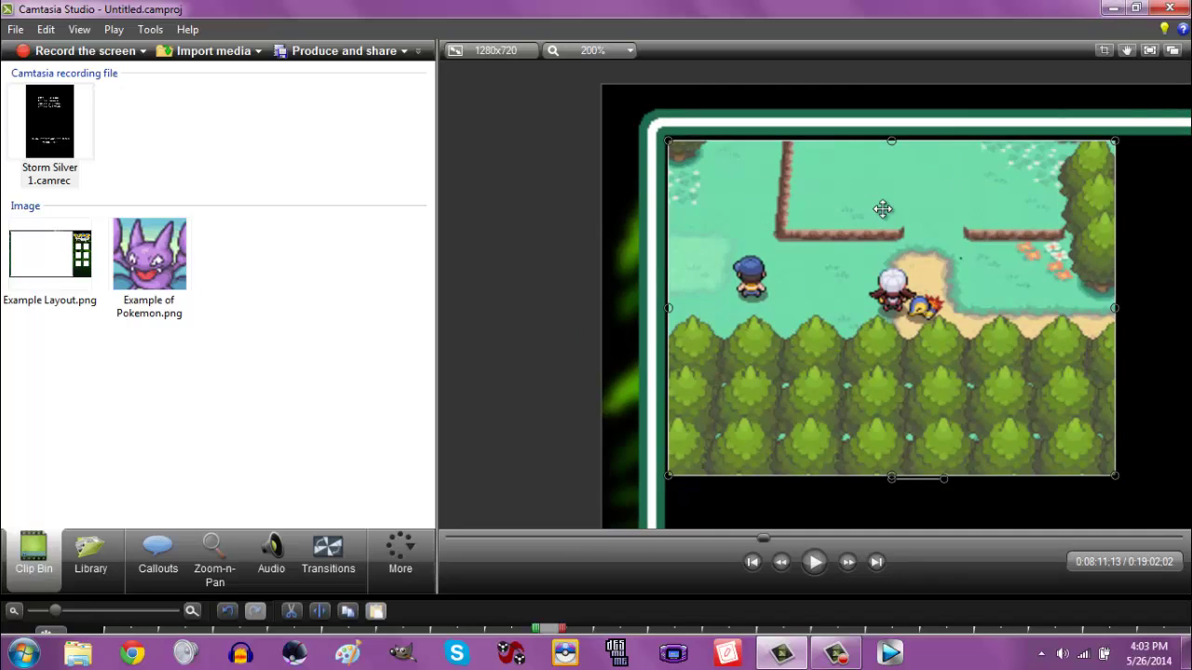
key("Up")
key("Up")
key("Up")
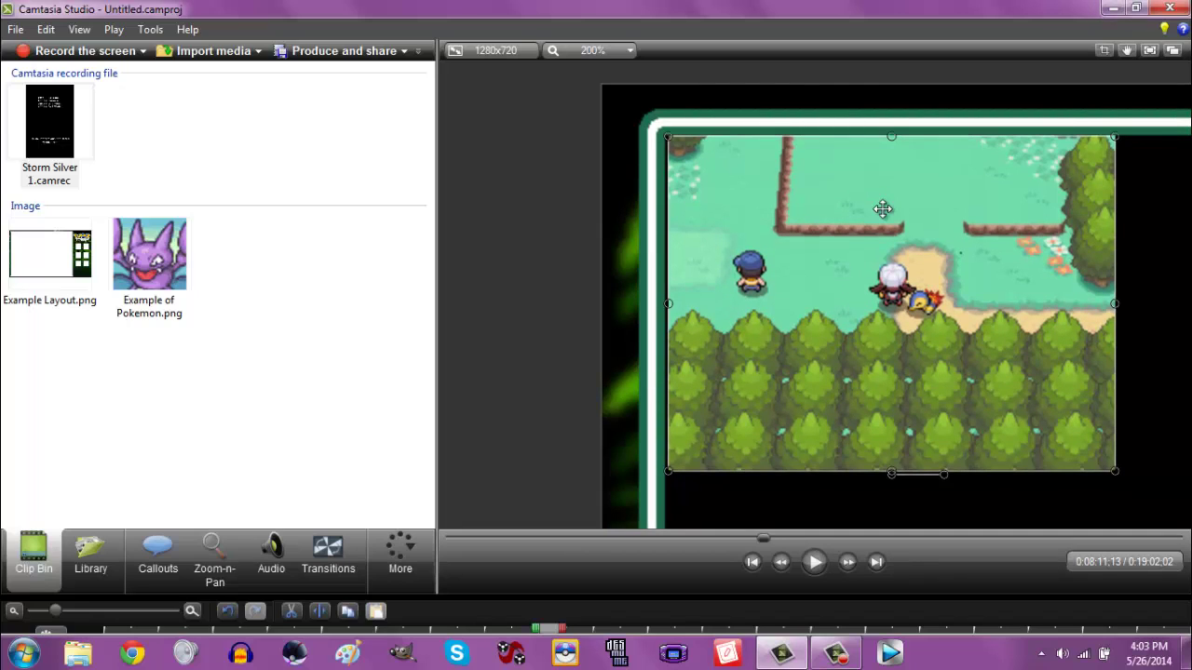
key("Up")
key("Left")
key("Left")
key("Left")
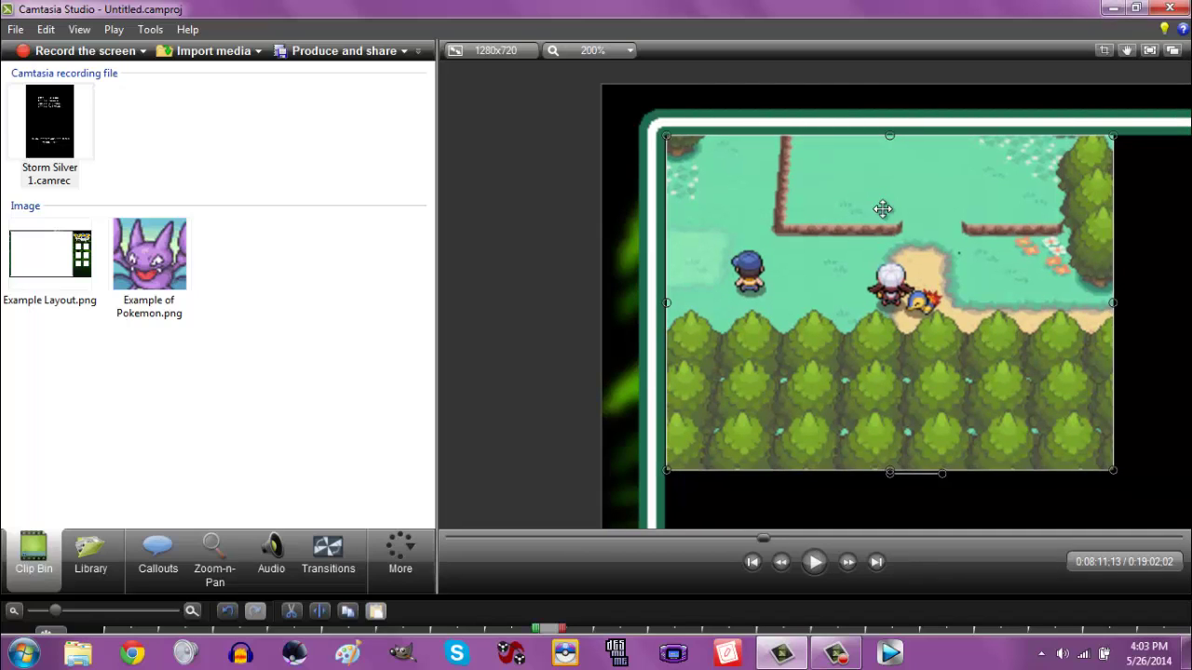
key("Left")
left_click(454, 221)
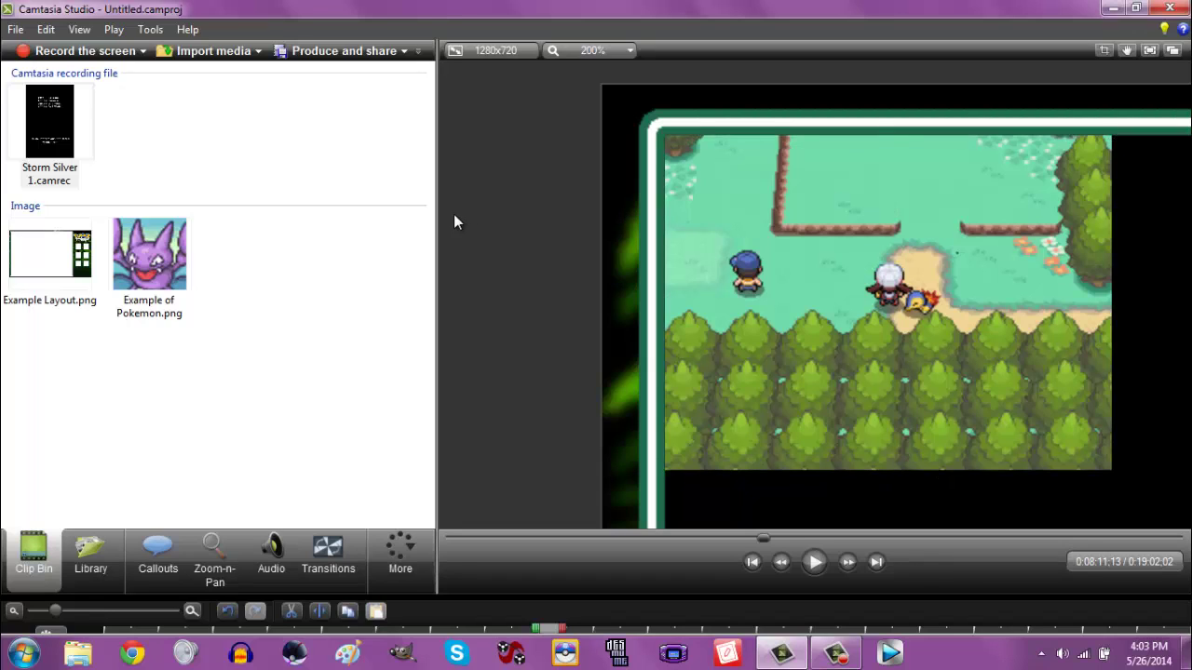
left_click(831, 220)
key("Up")
key("Up")
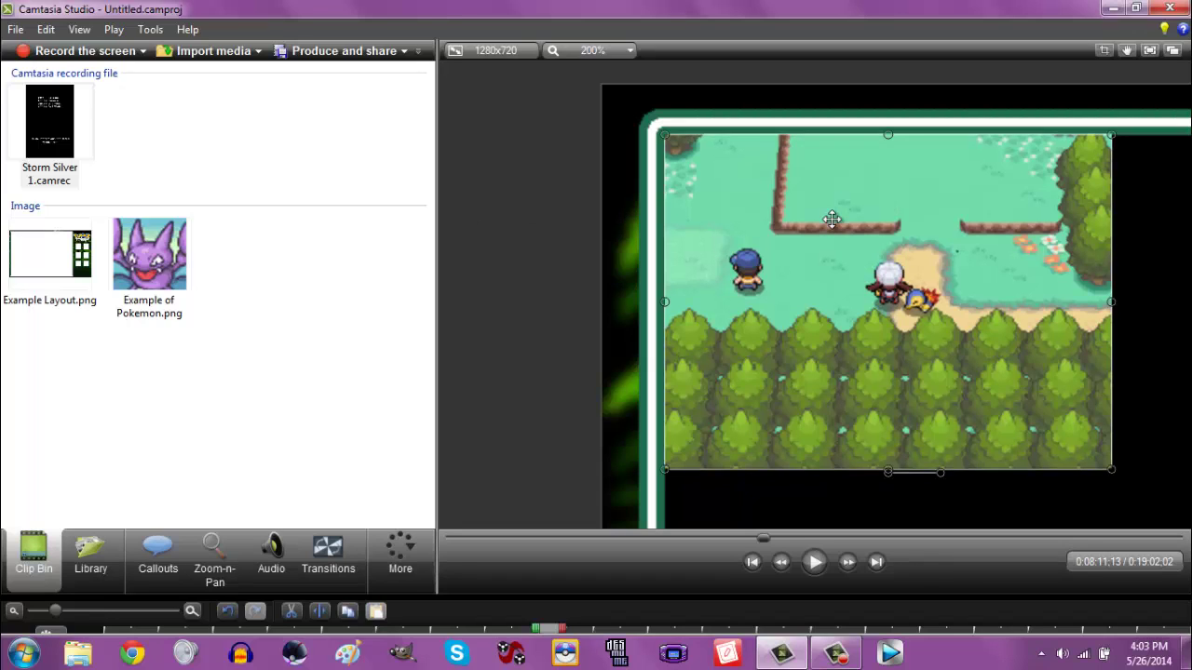
key("Left")
key("Left")
key("Right")
key("Right")
key("Left")
key("Left")
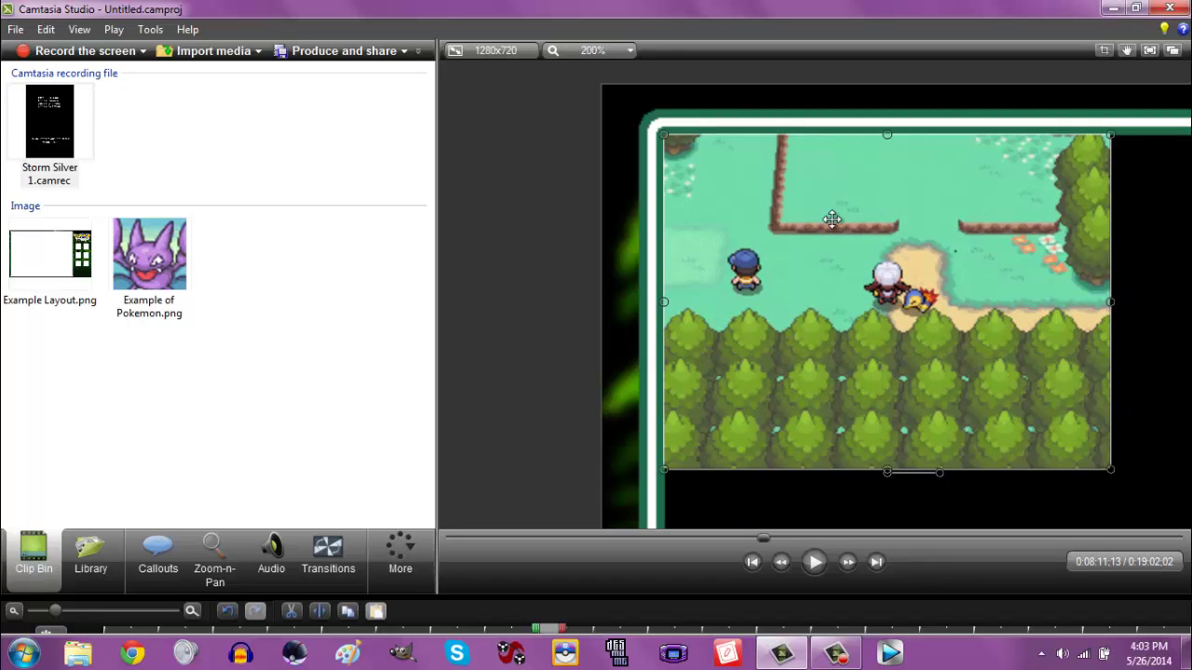
left_click(537, 213)
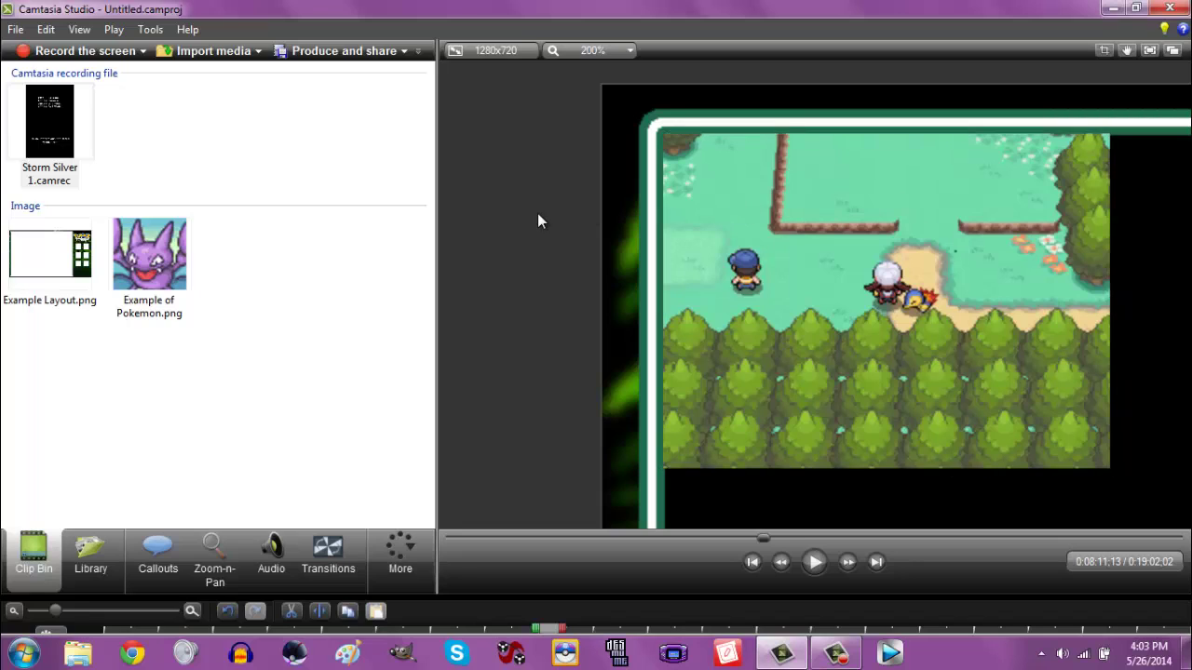
left_click(579, 49)
left_click(598, 131)
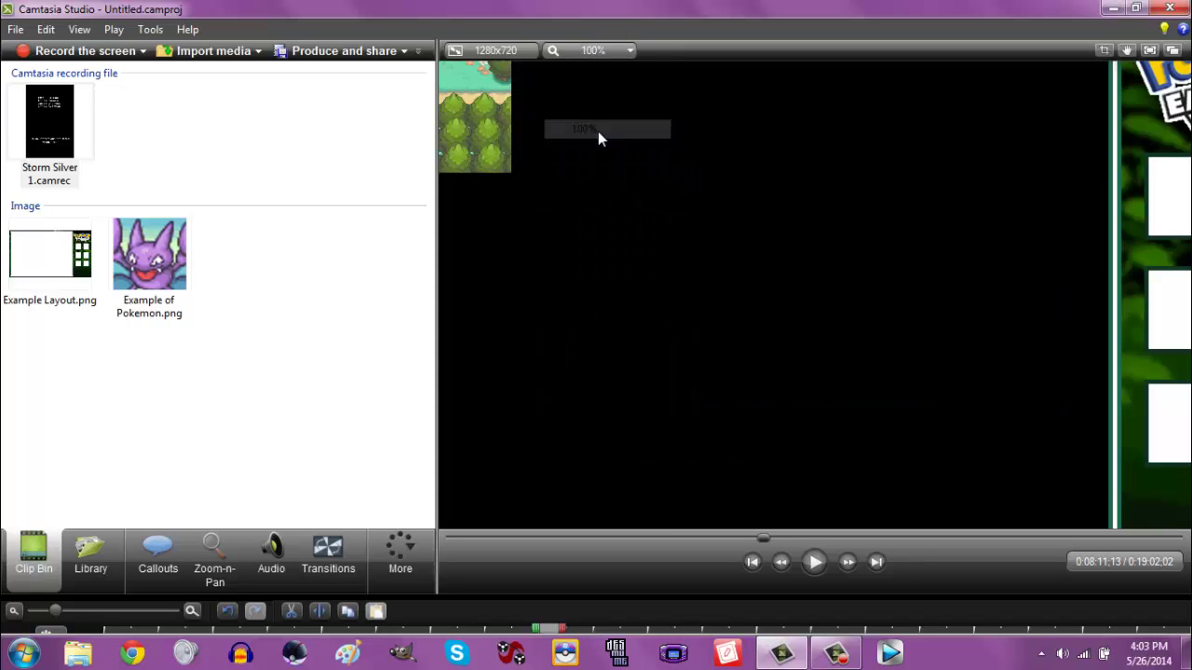
Scale up the gameplay footage from its lower-right corner until it spans the full height of the overlay's large frame.
left_click(596, 50)
left_click(622, 195)
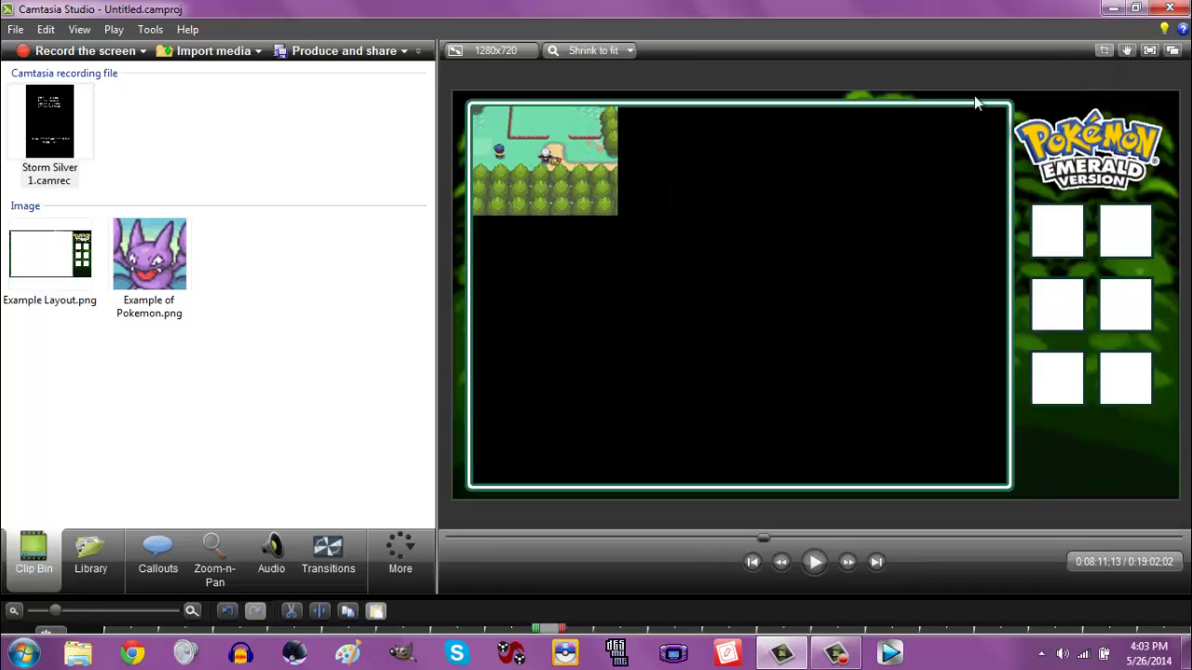
left_click(551, 182)
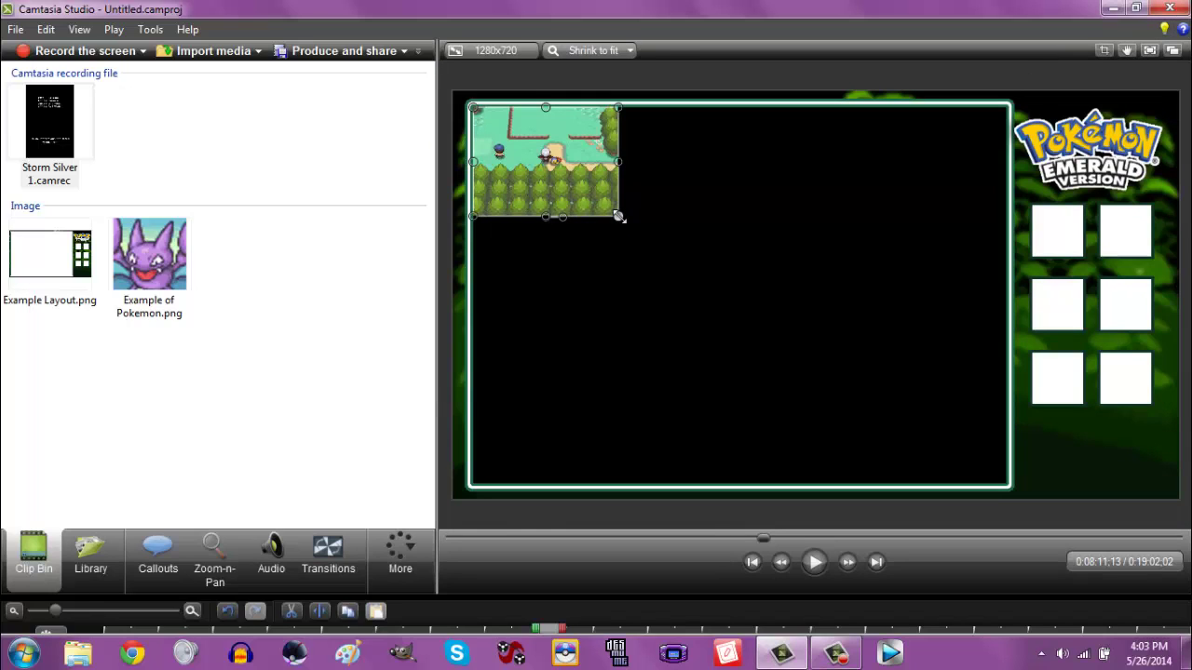
left_click_drag(618, 216, 975, 410)
Inspect how the enlarged footage's lower edge meets the overlay frame at 200% preview zoom.
left_click(594, 50)
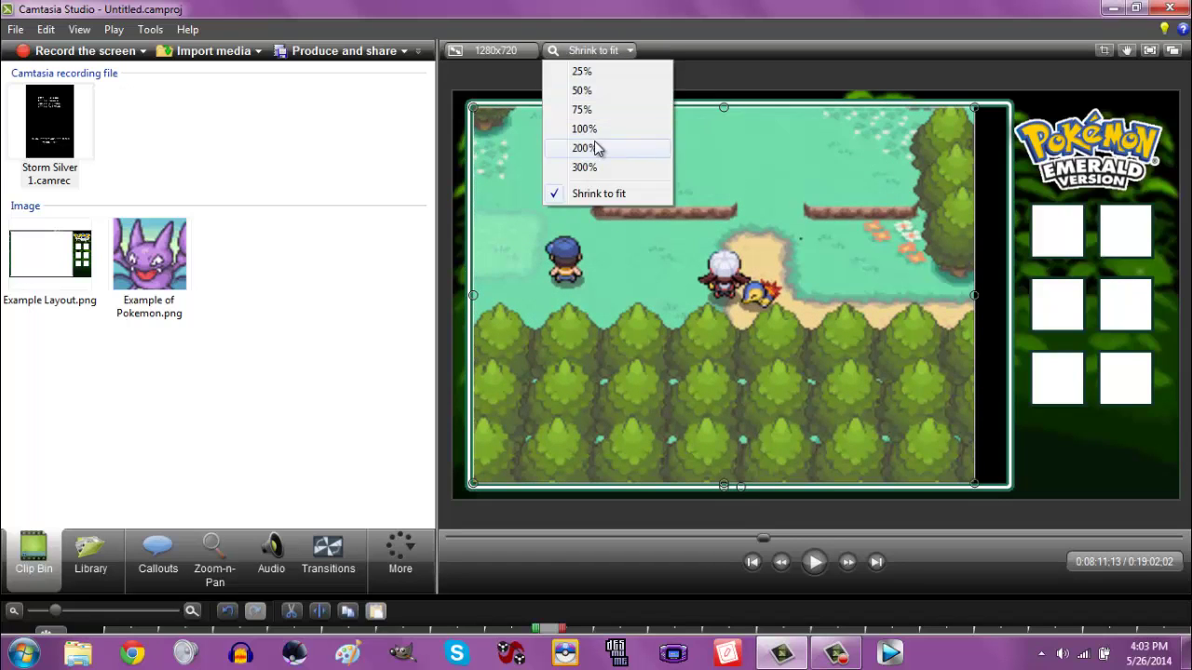
left_click(596, 149)
left_click(1124, 56)
left_click_drag(886, 420, 849, 149)
left_click_drag(848, 409, 815, 208)
left_click_drag(890, 390, 887, 368)
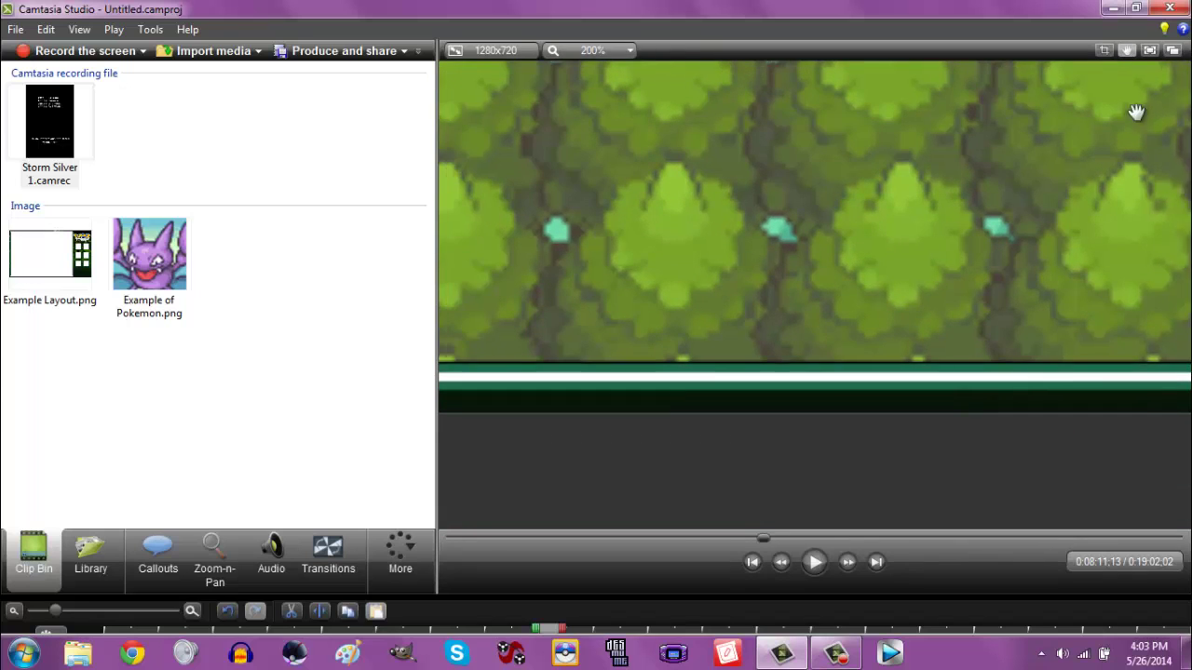
left_click(1126, 50)
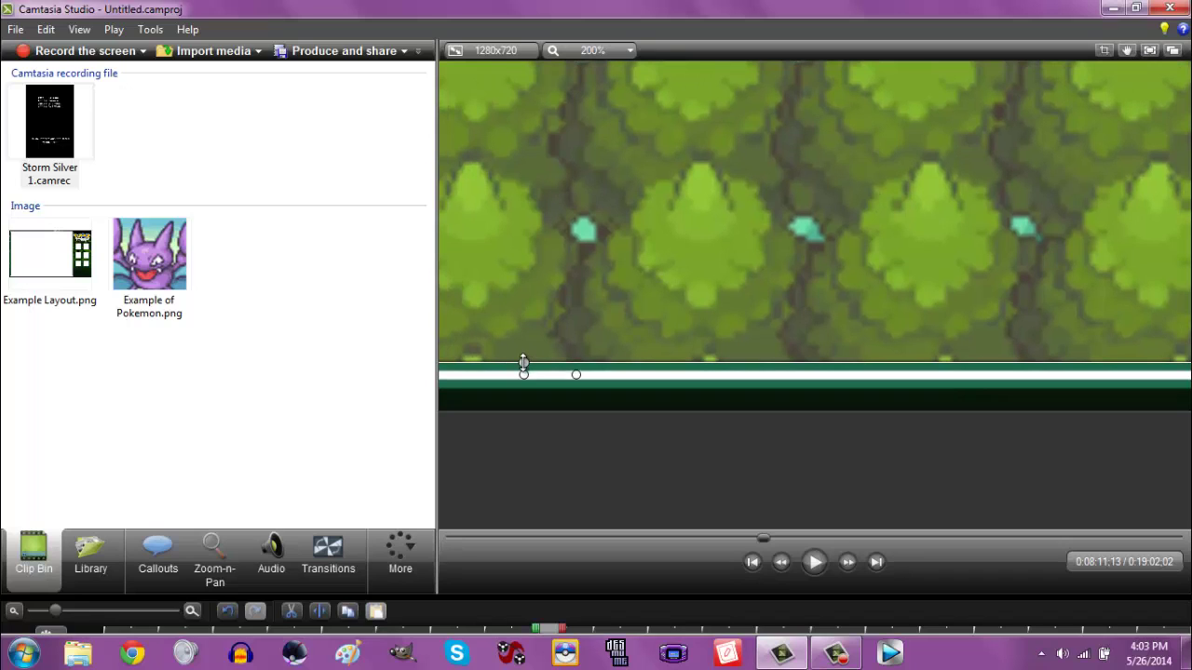
left_click(604, 477)
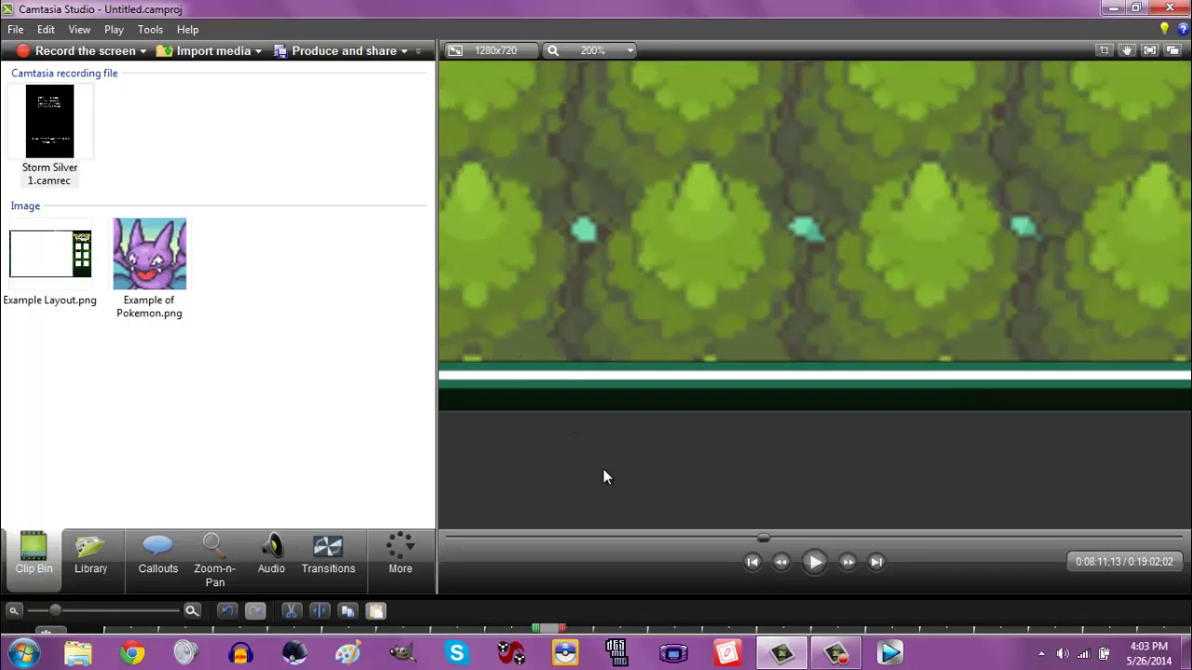
Stretch the gameplay footage's right side to the frame's inner right edge, closing the black gap.
left_click(1127, 50)
left_click_drag(968, 250, 1056, 165)
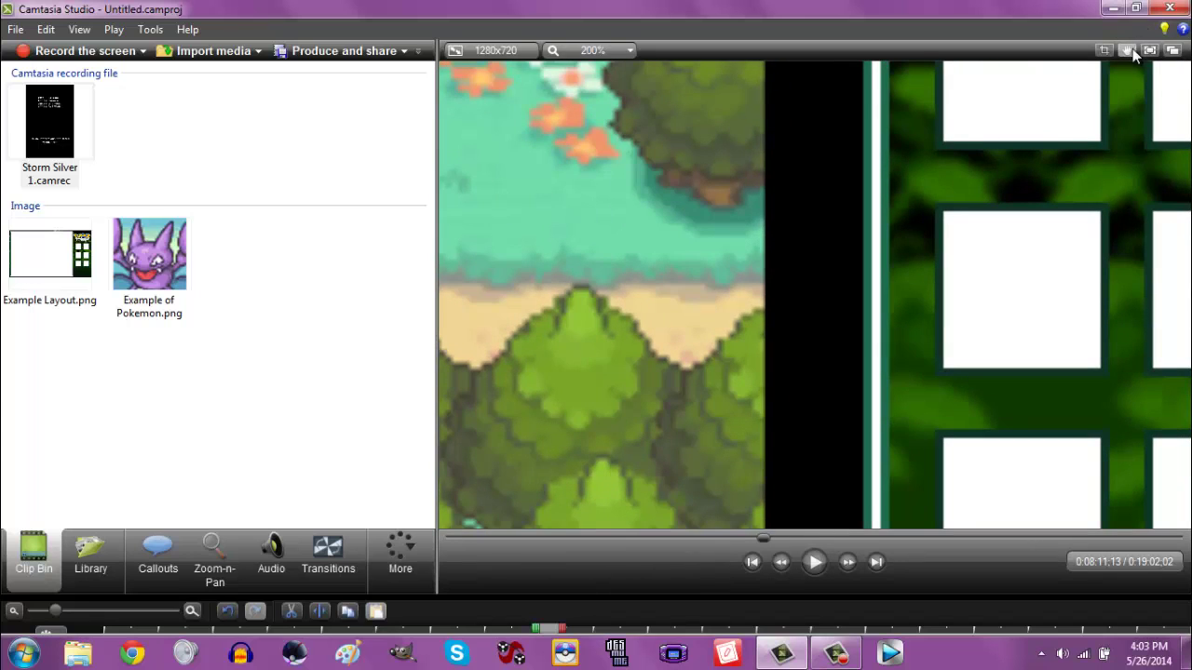
left_click_drag(768, 262, 862, 258)
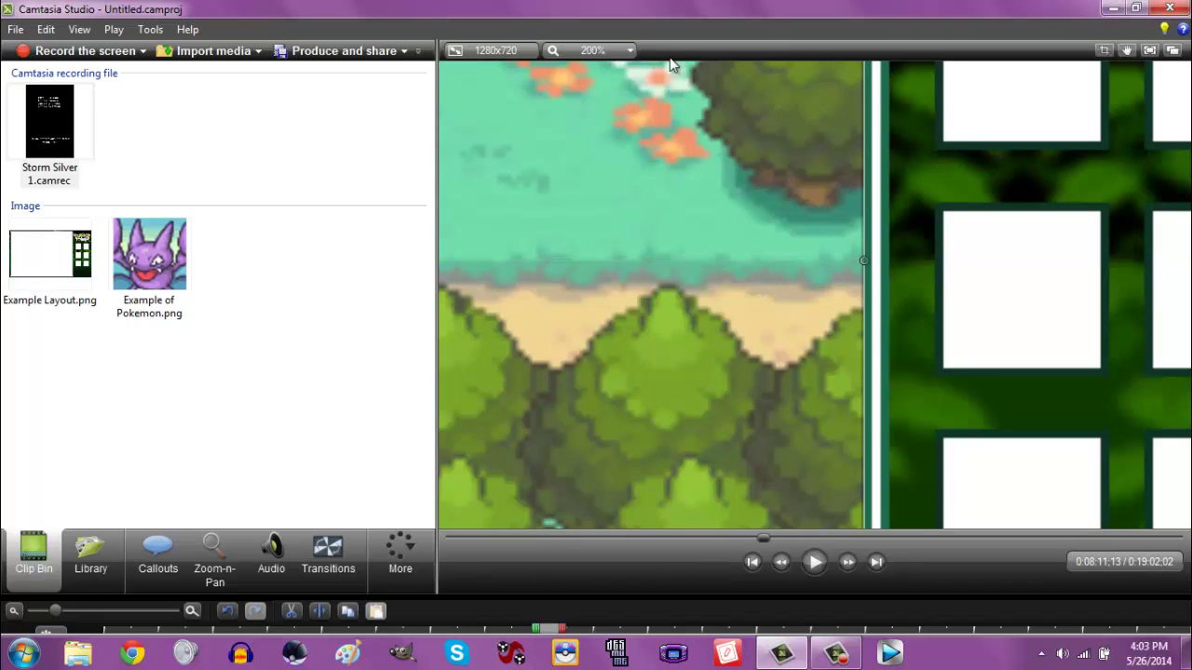
left_click(596, 51)
left_click(599, 192)
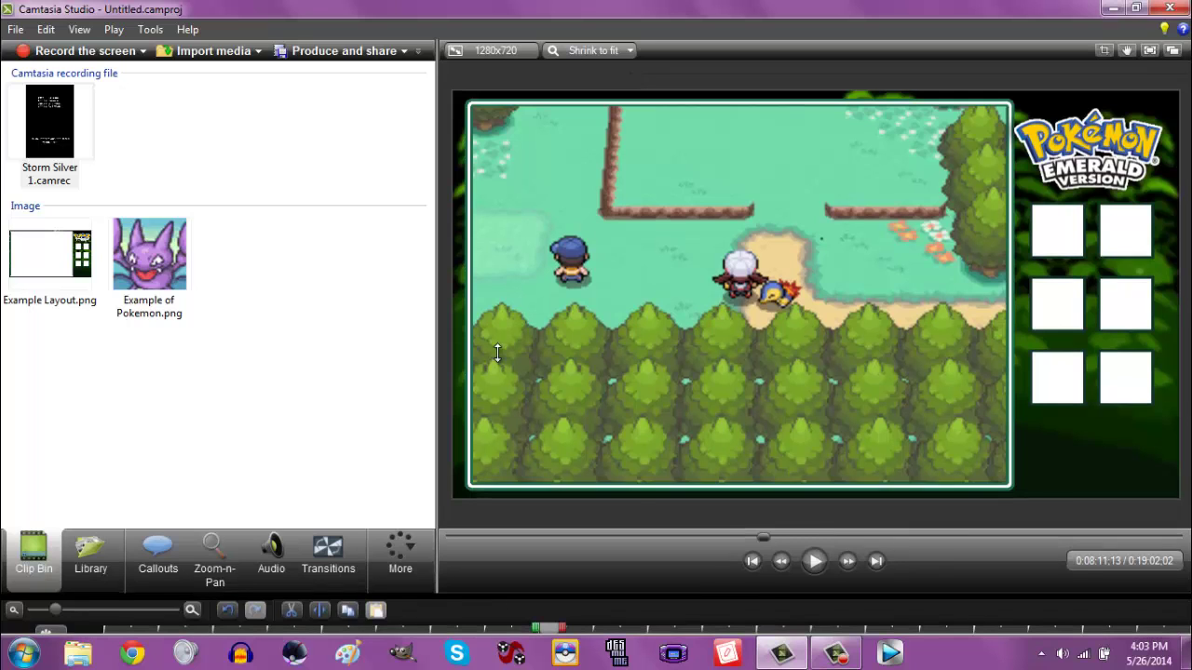
Move Example Layout.png to a new track above the gameplay footage and shift all clips down one track.
left_click_drag(479, 596, 491, 322)
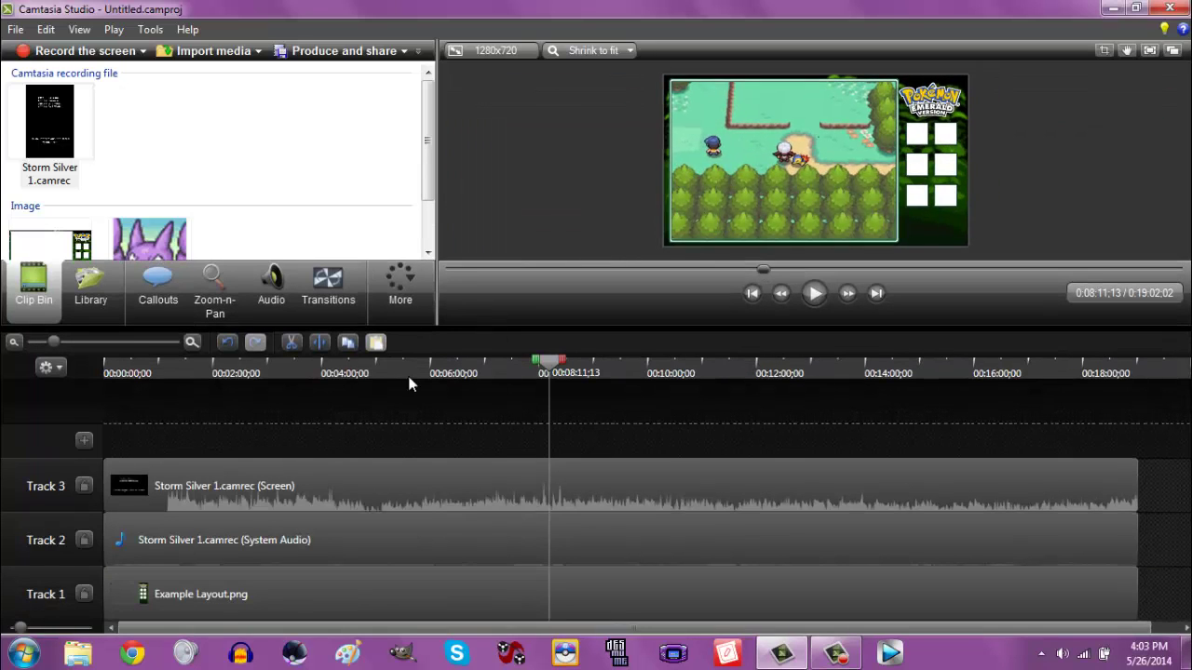
left_click(205, 591)
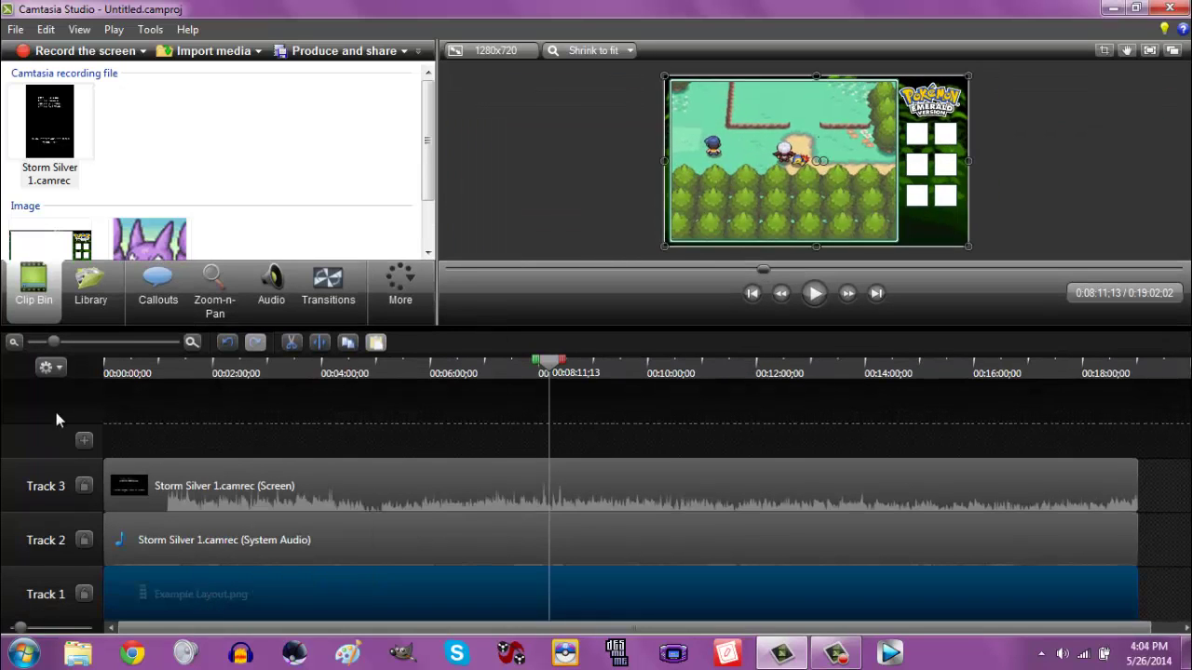
left_click(83, 439)
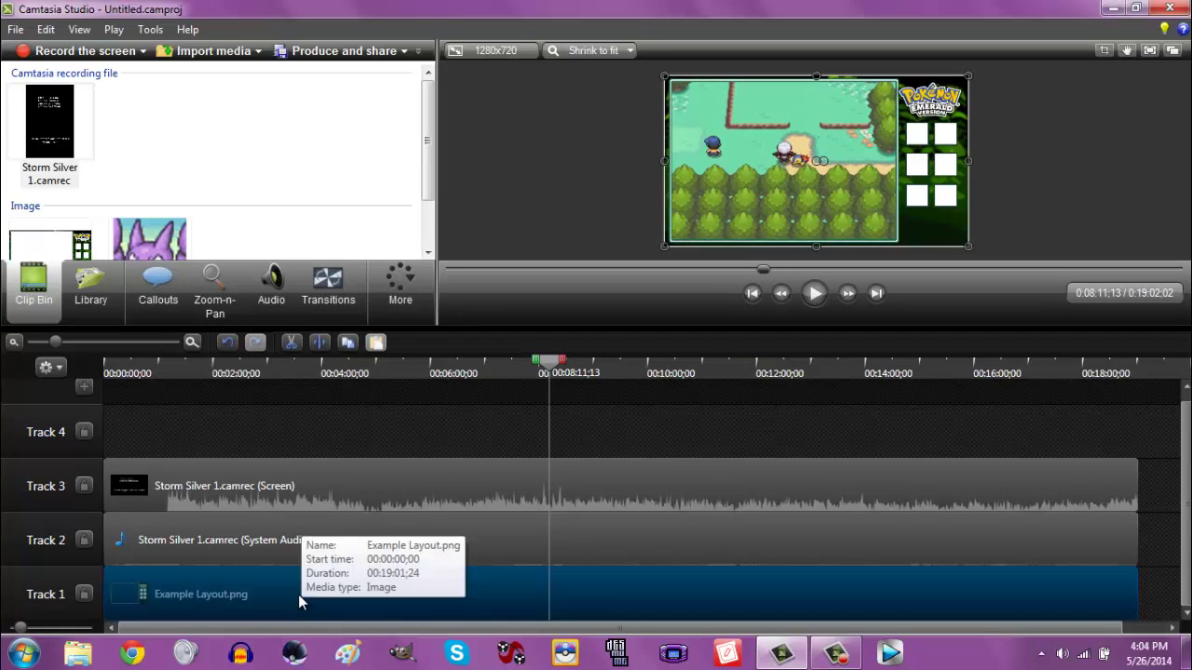
left_click_drag(298, 594, 241, 424)
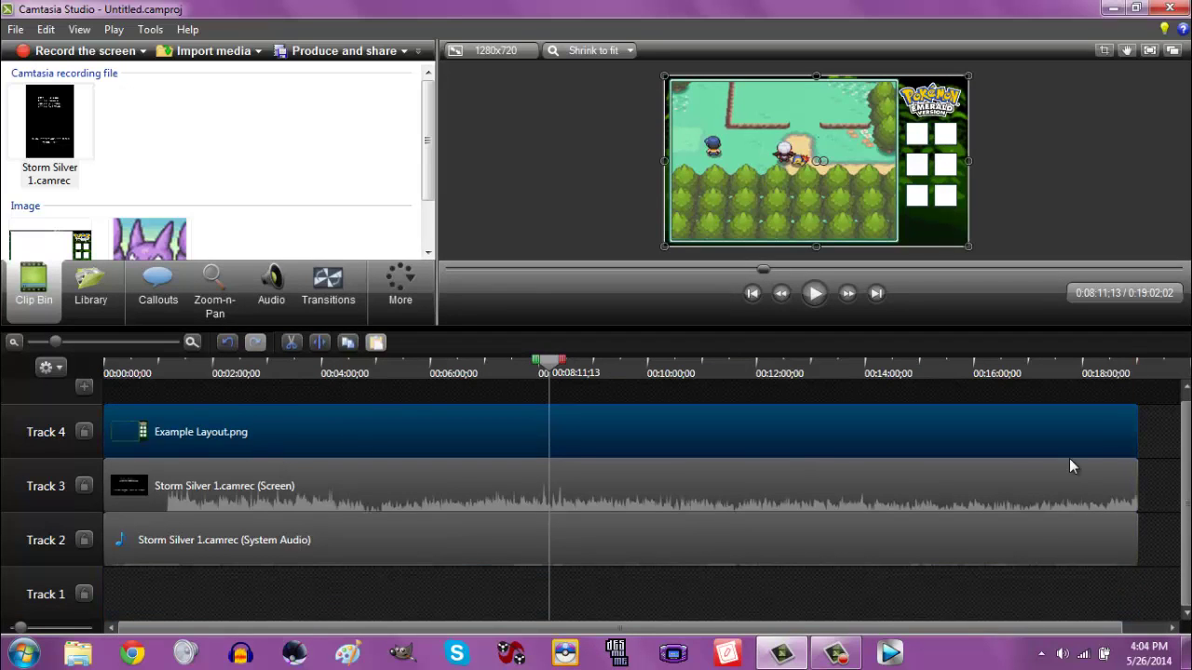
left_click_drag(1149, 445, 785, 569)
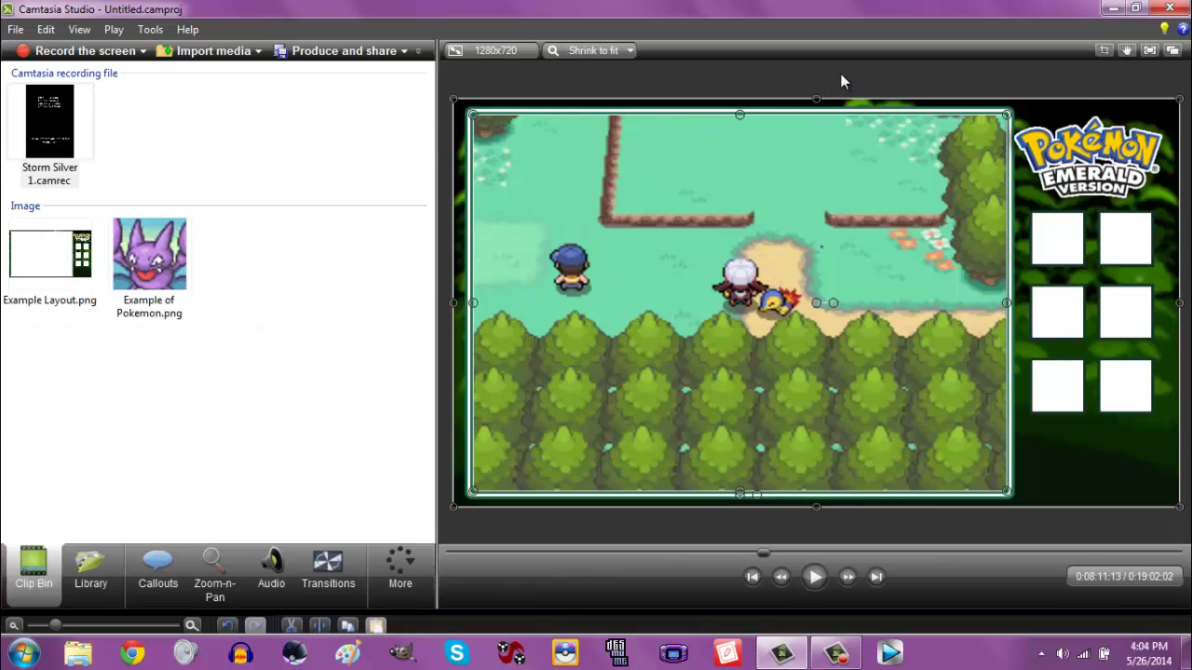
left_click(840, 75)
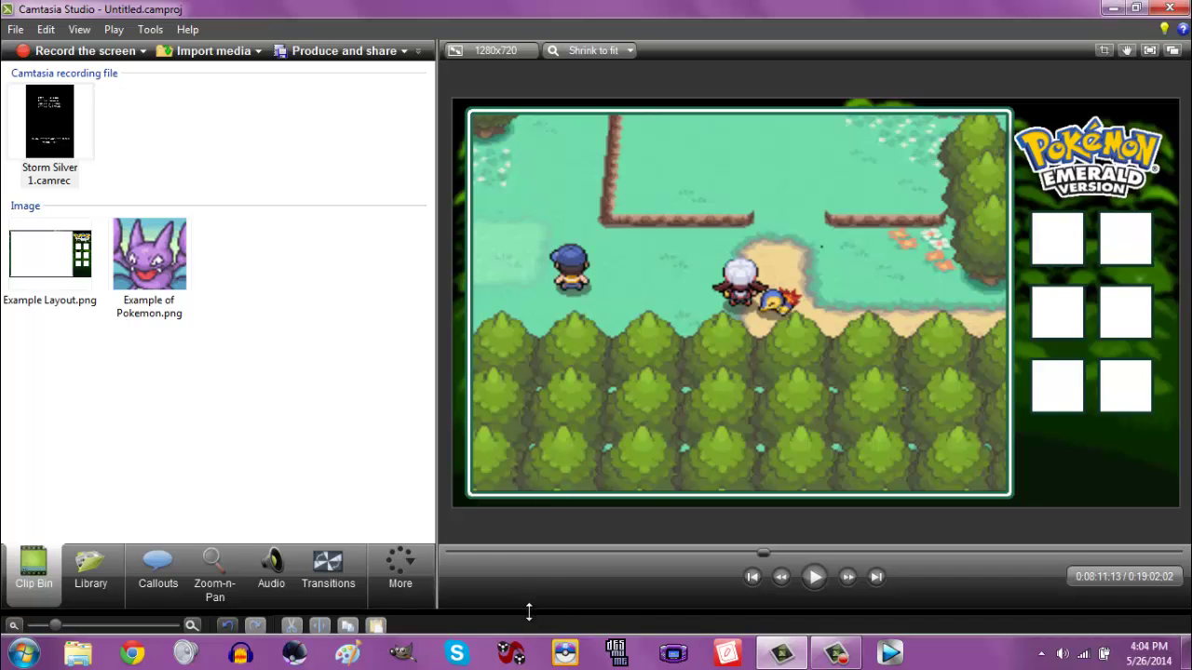
Add Example of Pokemon.png to Track 4, spanning the full length of the other clips.
left_click_drag(528, 612, 487, 298)
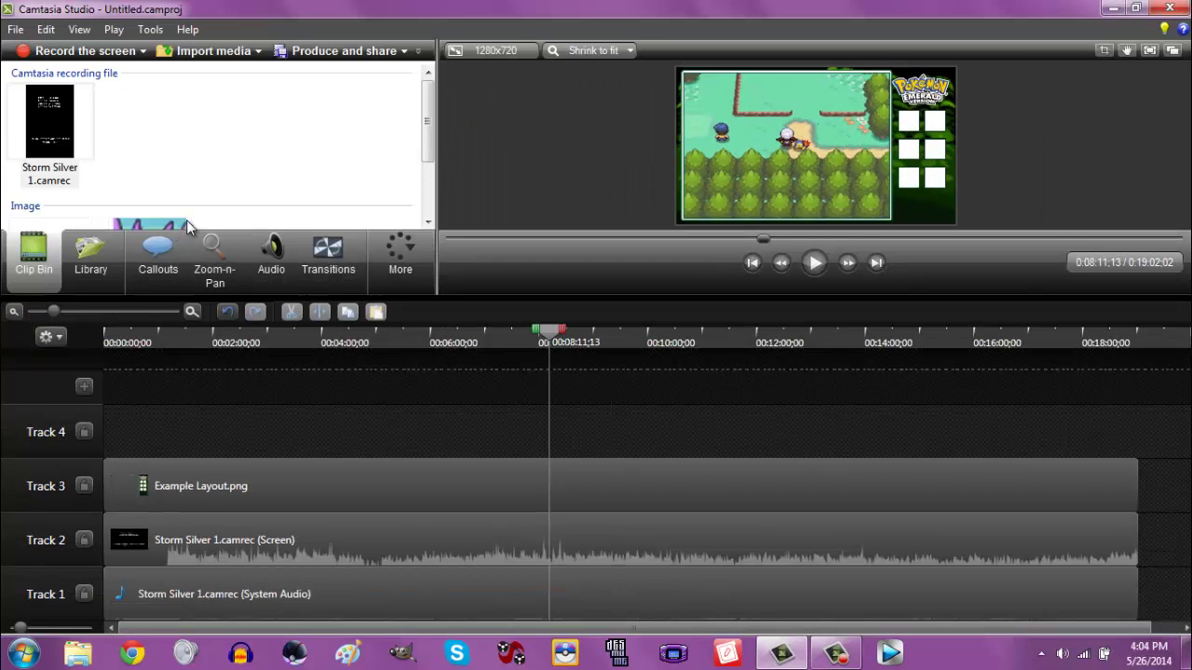
left_click_drag(186, 220, 1134, 451)
left_click(588, 49)
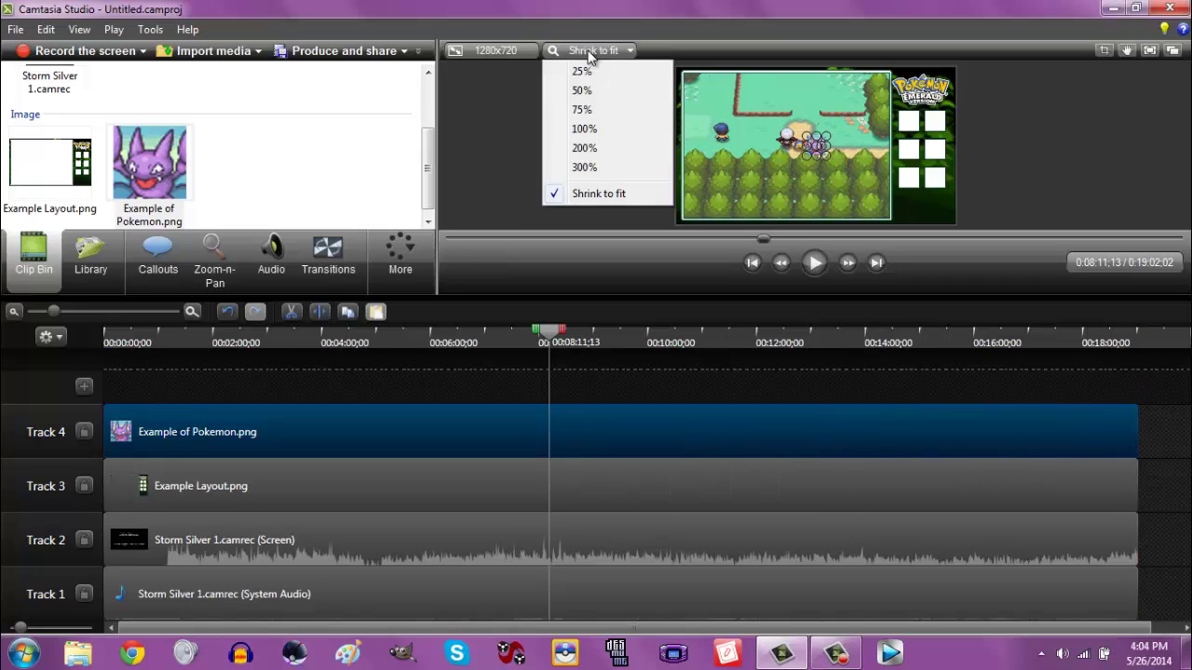
left_click(669, 295)
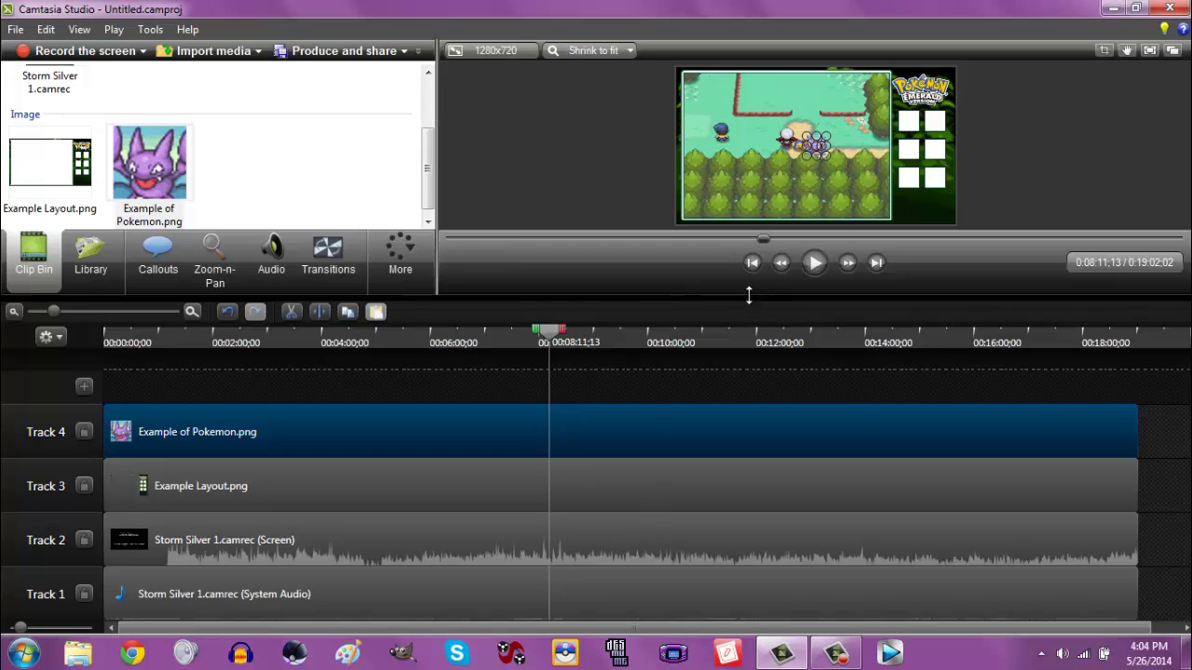
Move the Pokémon portrait off the gameplay area to the overlay's upper-left slot, working at 200% preview zoom.
left_click_drag(731, 479, 710, 661)
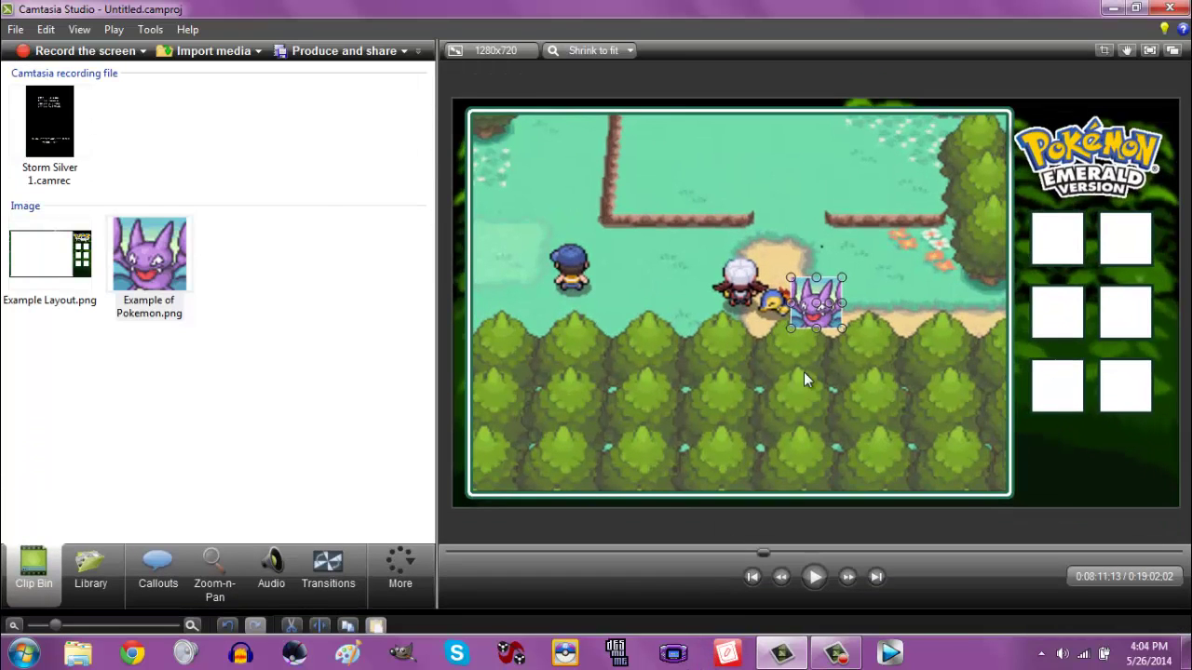
left_click(611, 50)
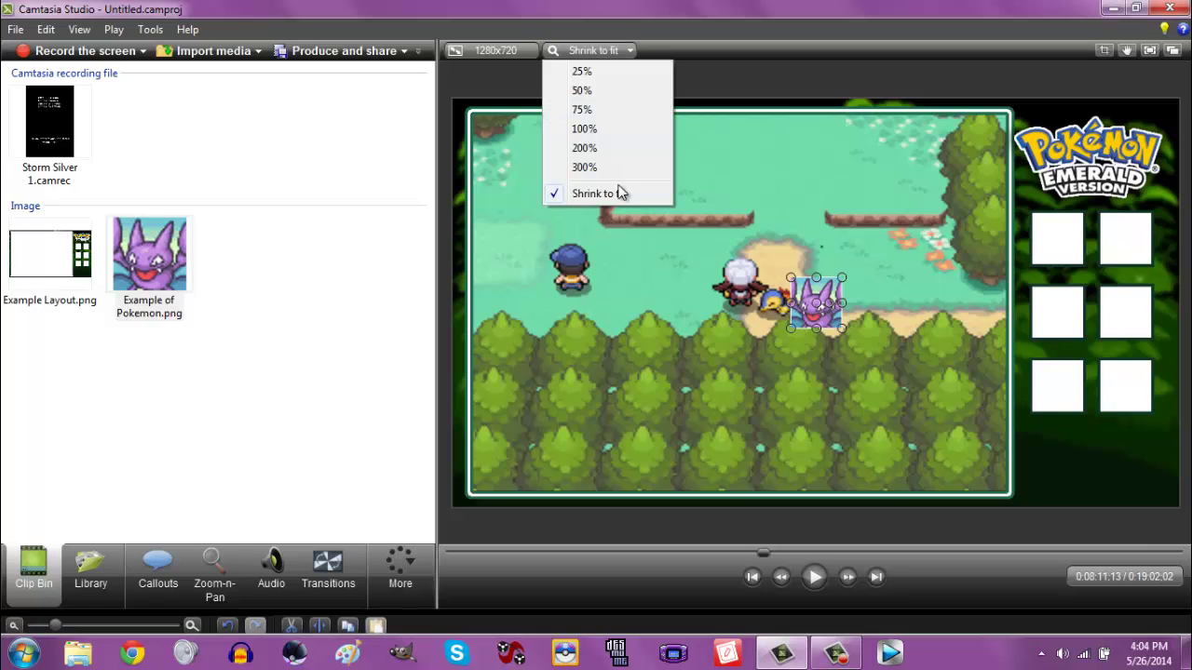
left_click(584, 149)
left_click_drag(838, 341, 1090, 150)
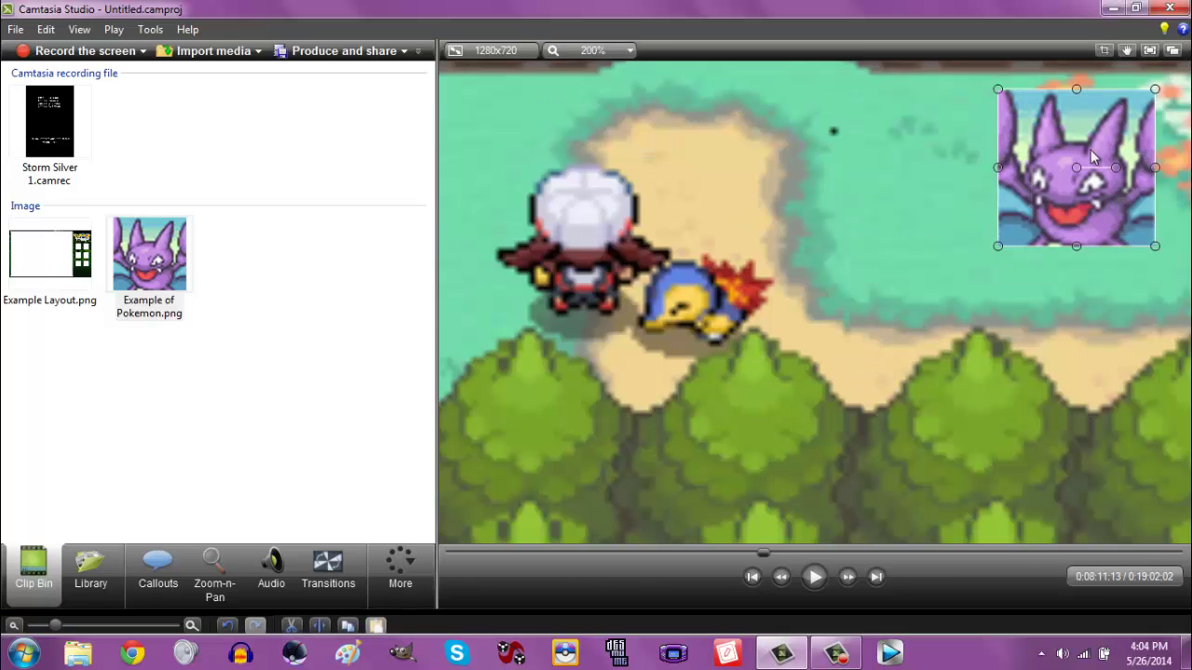
left_click(1127, 50)
left_click_drag(1151, 212, 713, 320)
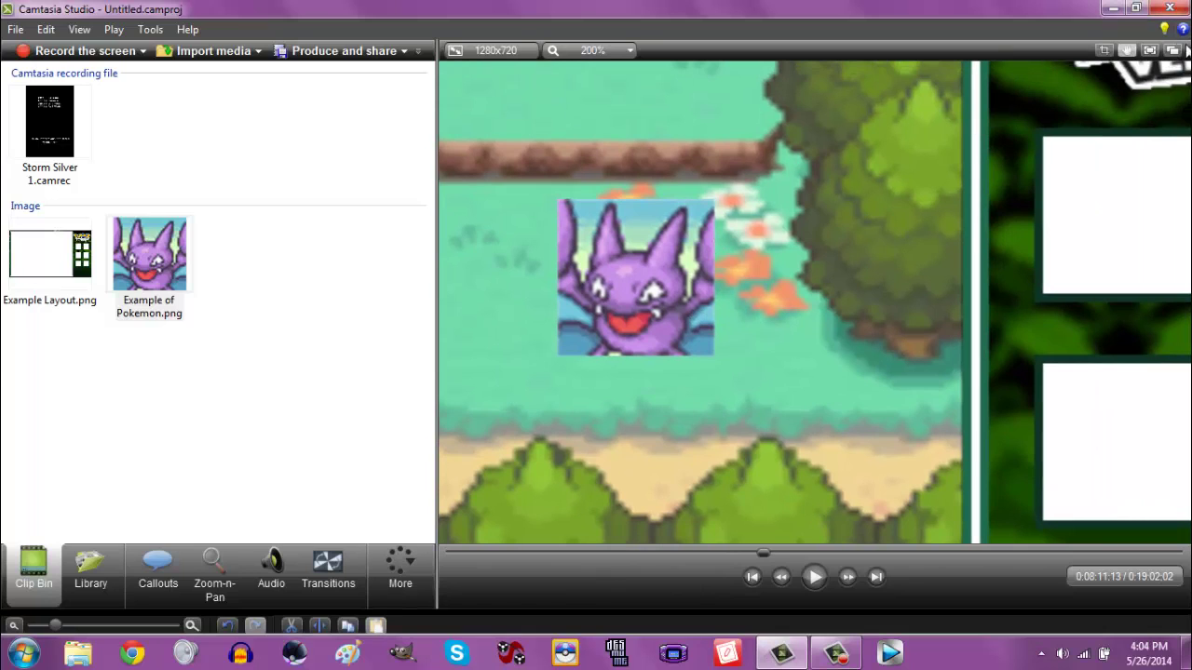
left_click(1124, 50)
left_click_drag(591, 342, 1034, 280)
Align the Pokémon portrait exactly inside the upper-left white slot below the Pokémon Emerald logo.
left_click(1126, 50)
left_click_drag(1024, 188, 662, 264)
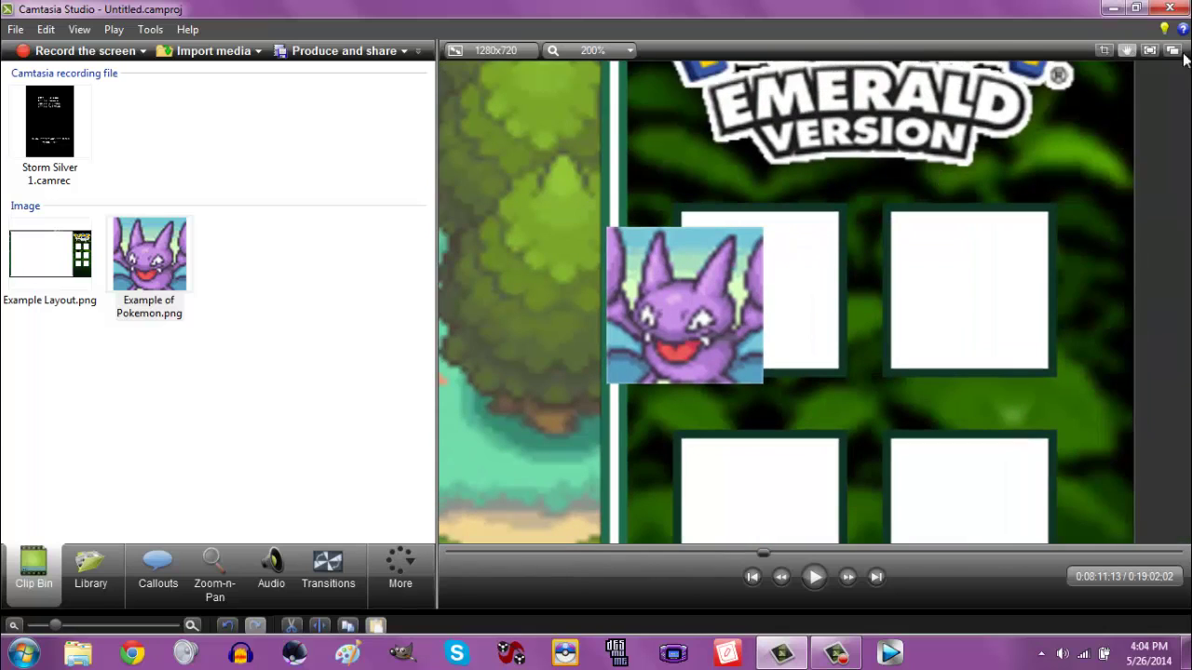
left_click(1128, 51)
left_click_drag(675, 360, 762, 346)
left_click(1148, 261)
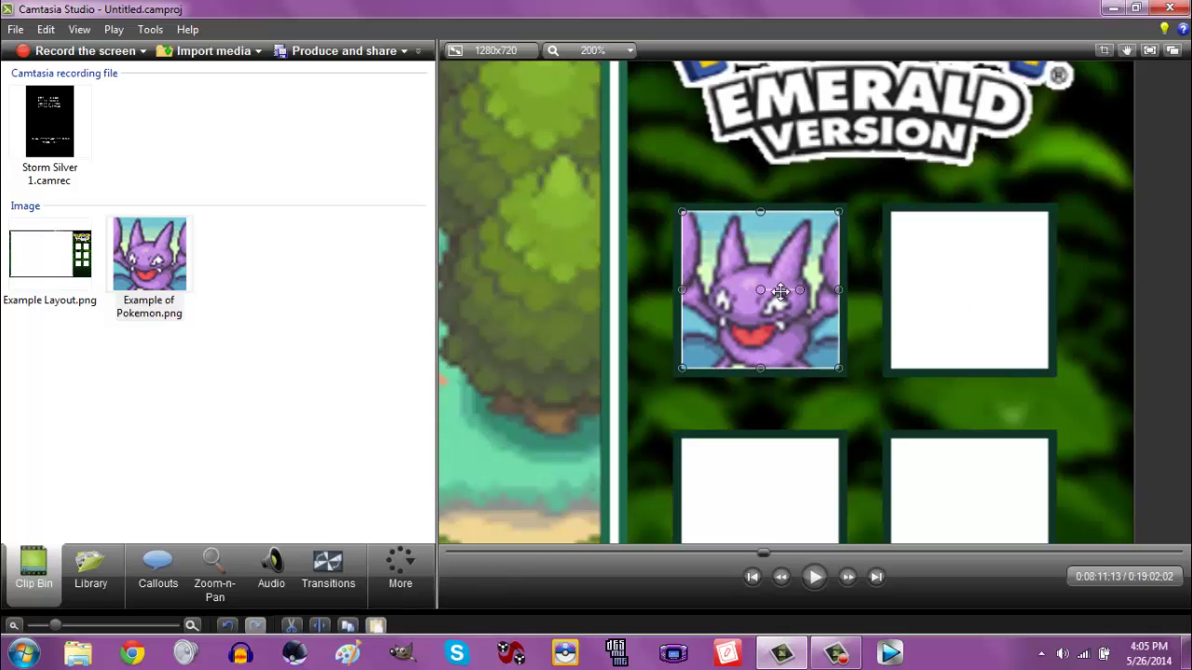
Examine the portrait's placement beside the empty slots at 100% zoom and in the whole fitted layout.
left_click(566, 50)
left_click(572, 130)
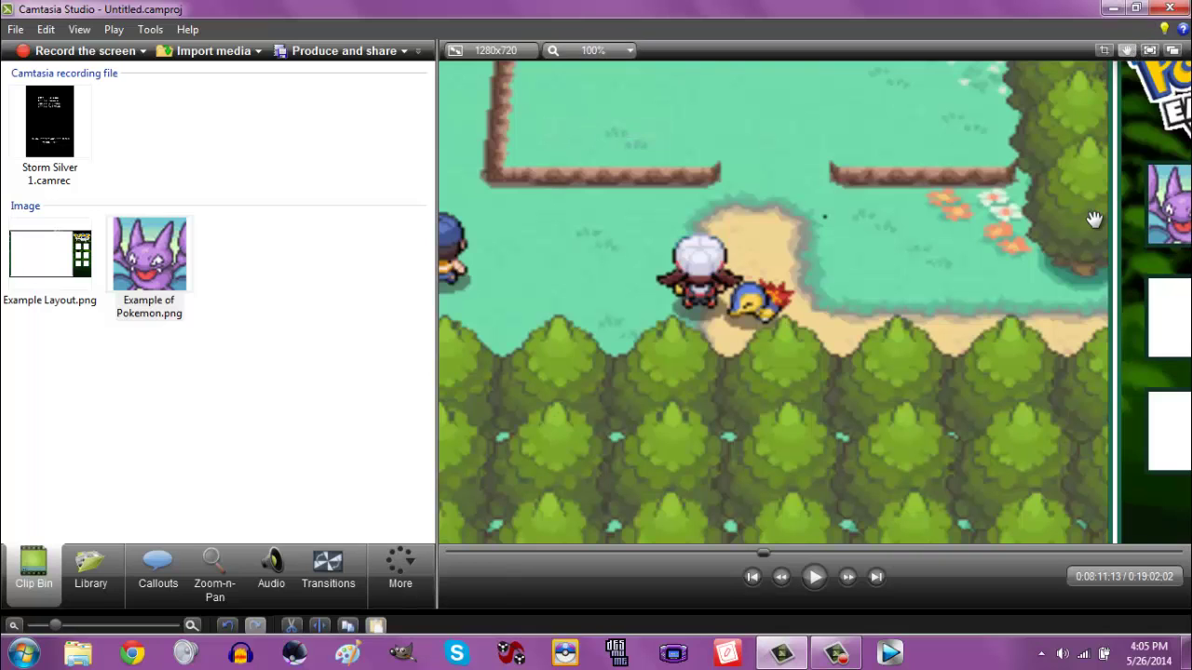
left_click_drag(1081, 228, 844, 252)
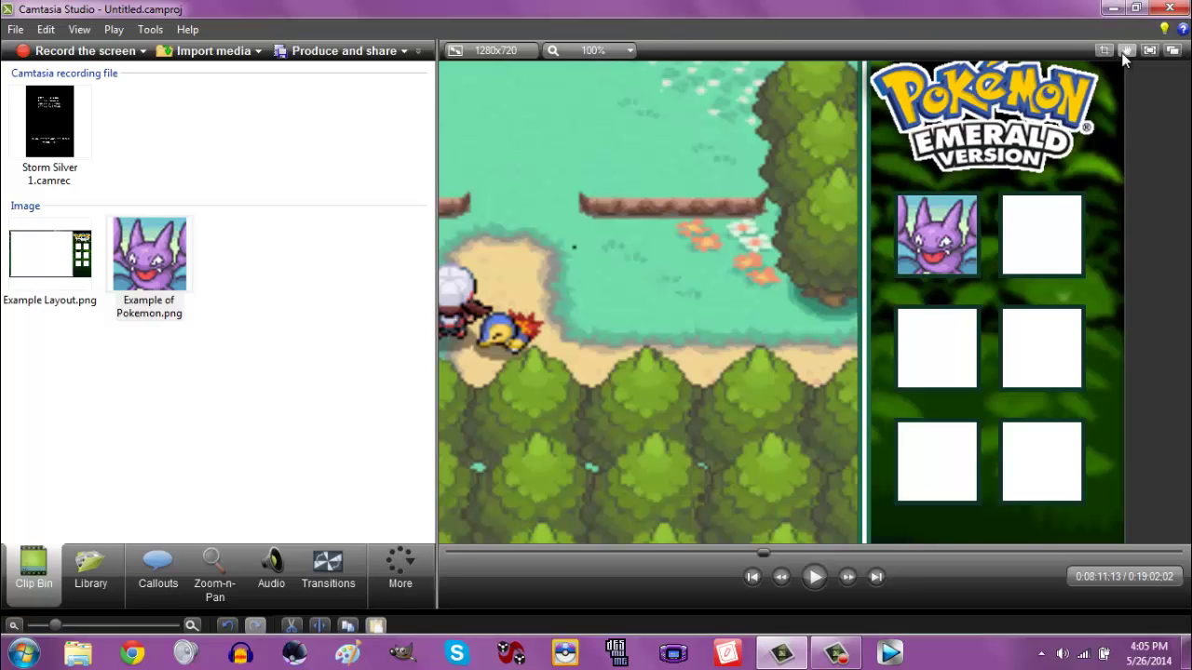
left_click(949, 235)
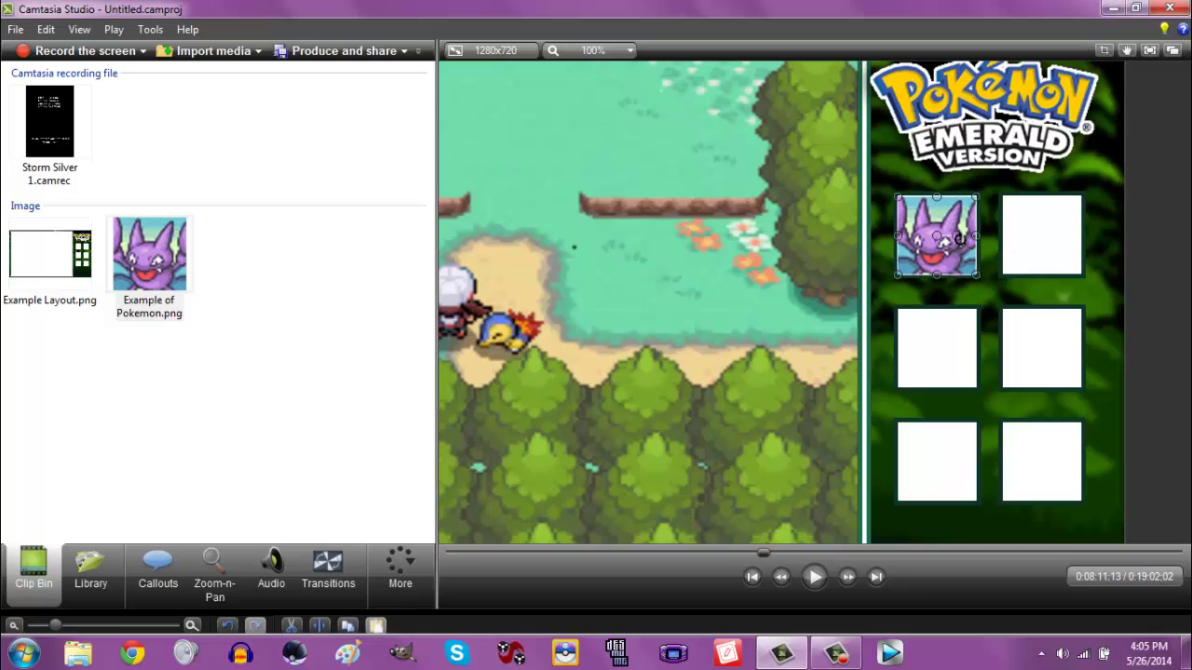
right_click(1069, 229)
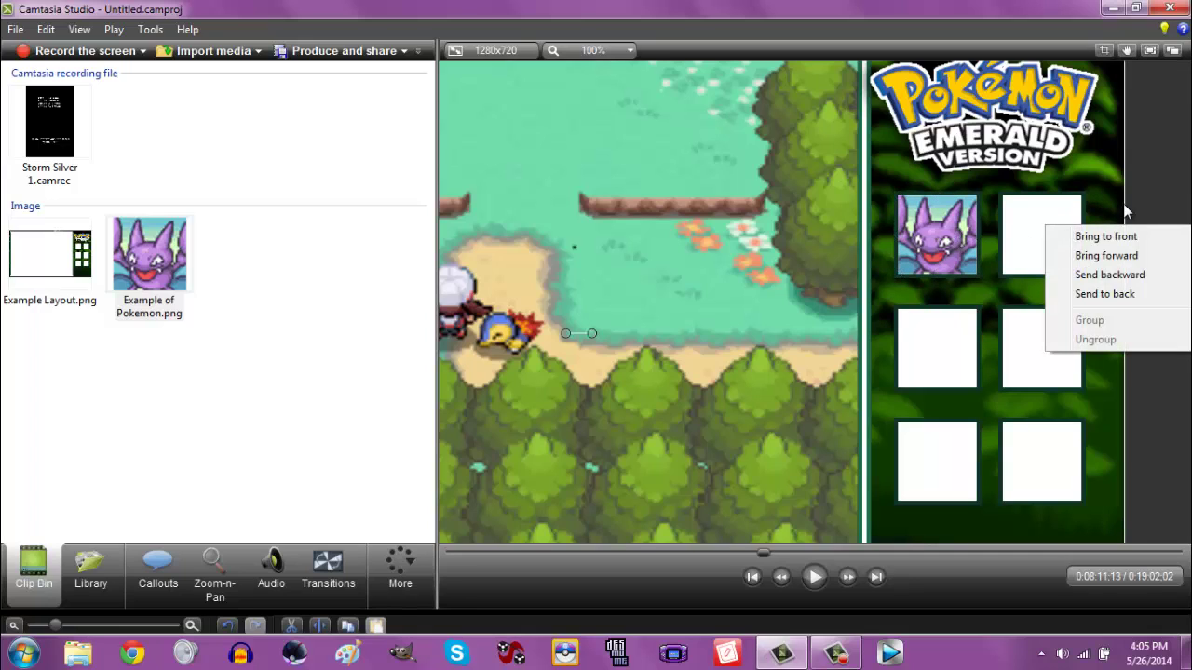
left_click(1188, 186)
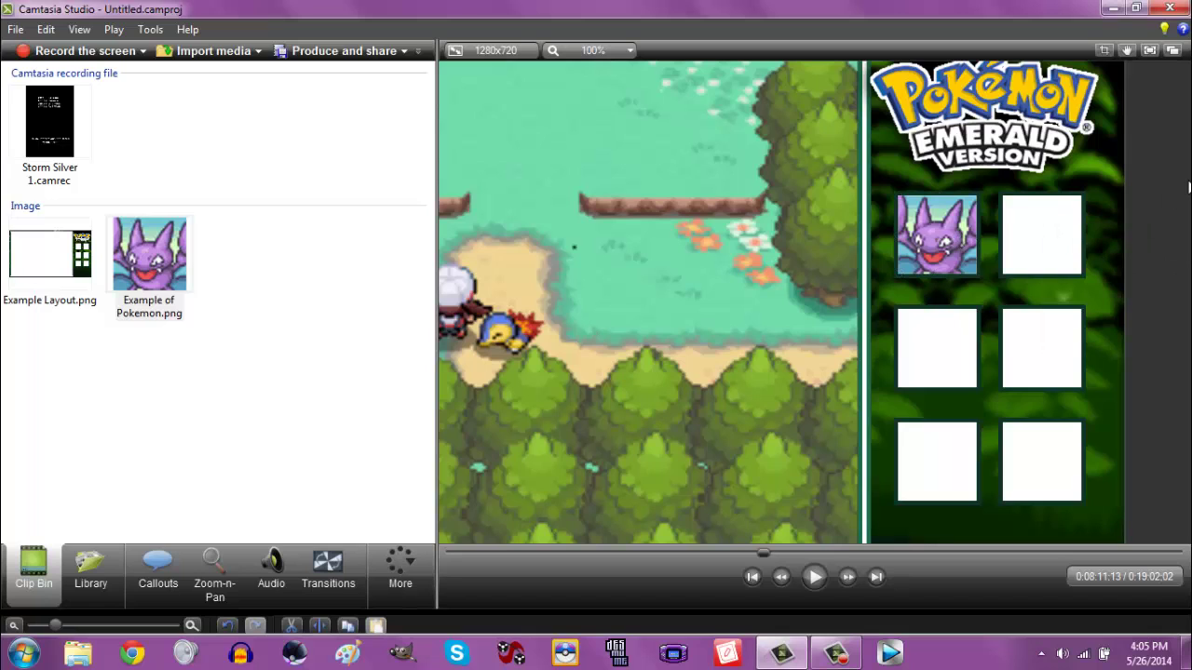
left_click(605, 49)
left_click(612, 195)
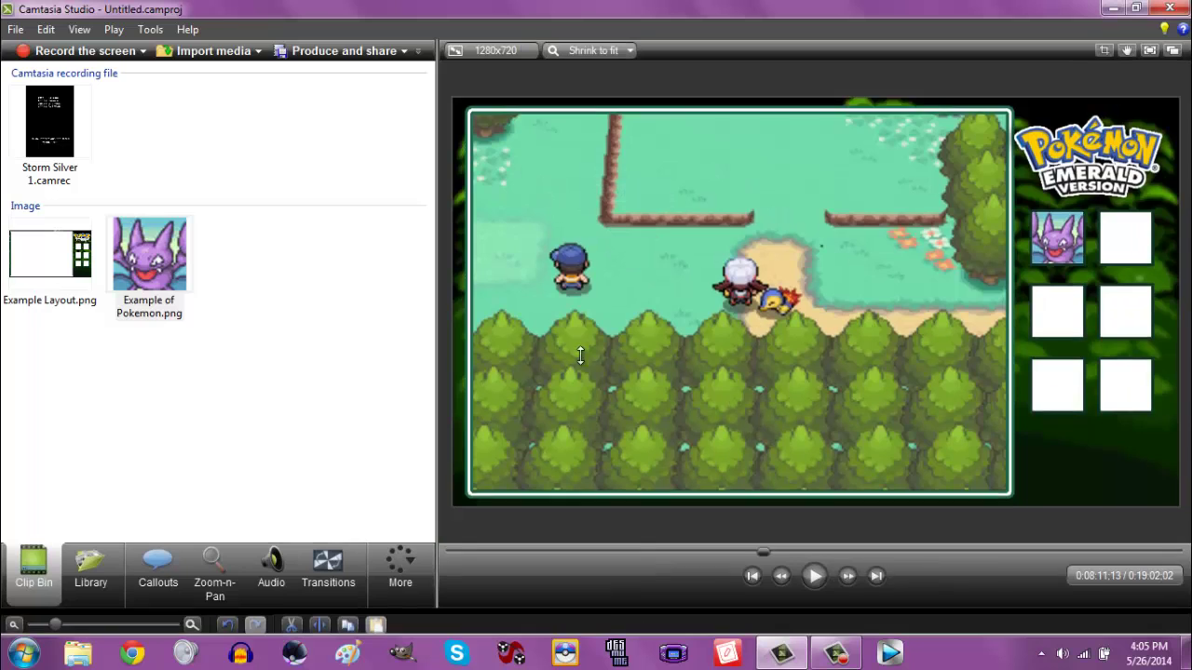
left_click_drag(624, 611, 561, 233)
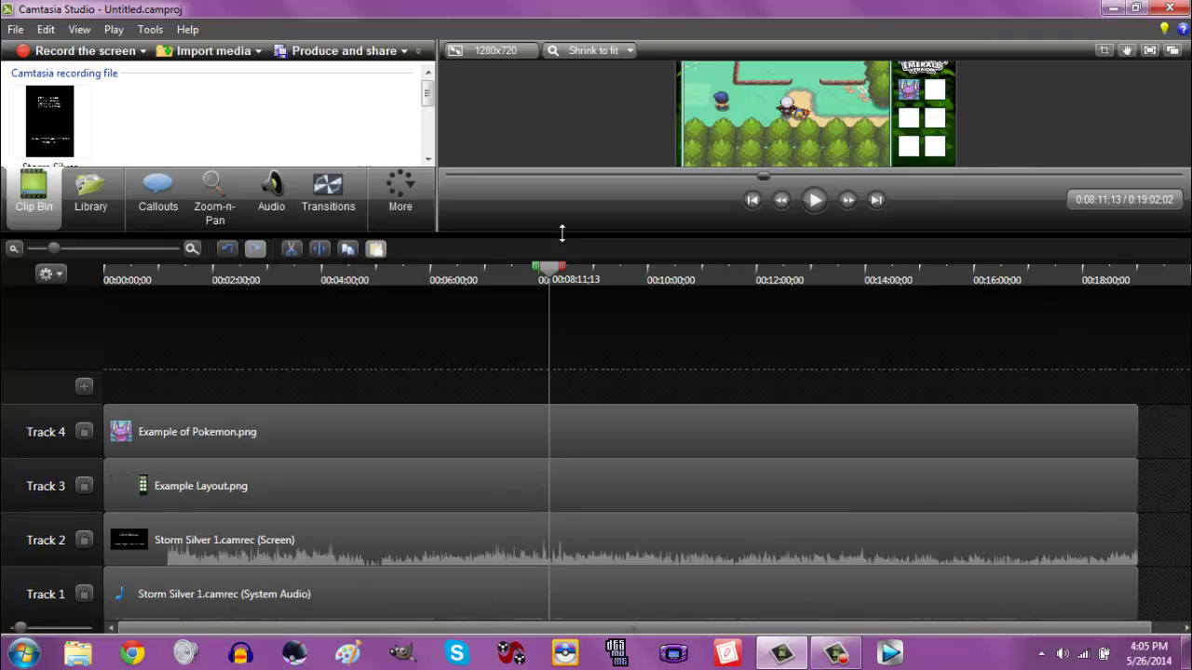
left_click(848, 645)
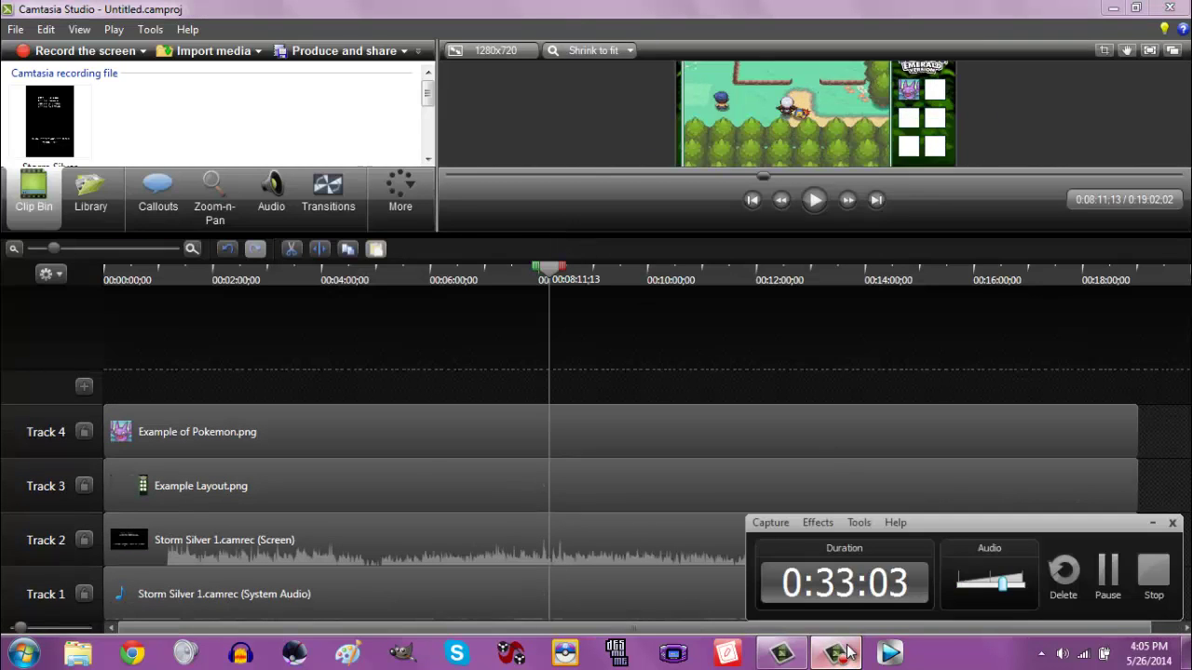
left_click(1152, 523)
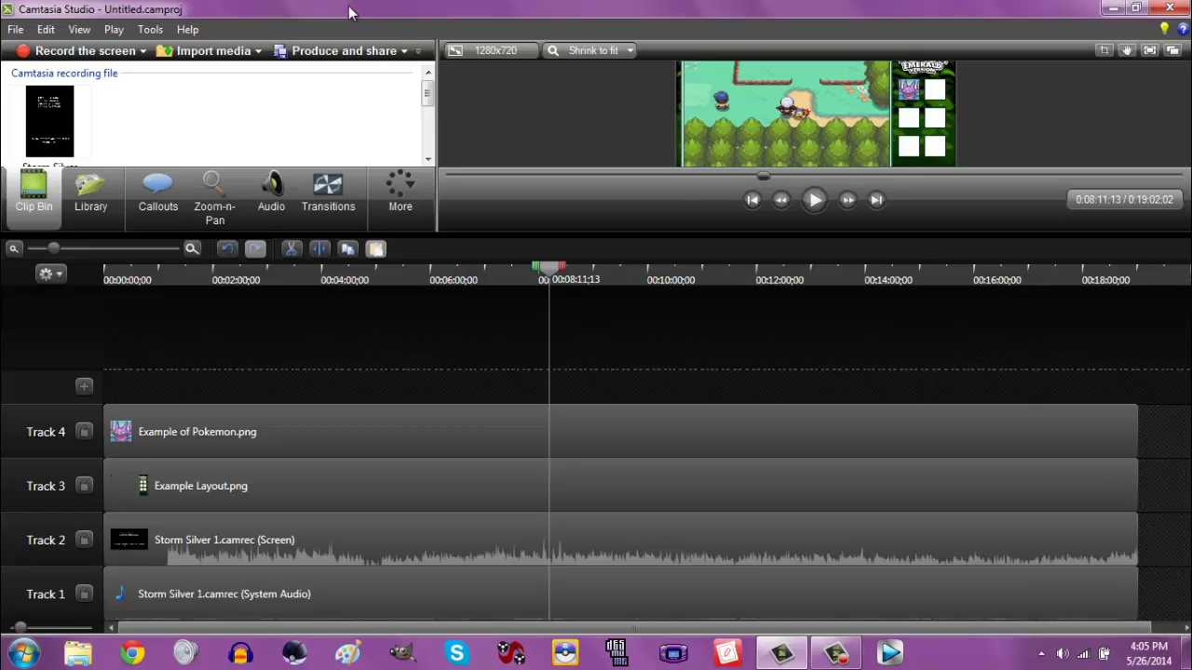
left_click(404, 52)
left_click(405, 53)
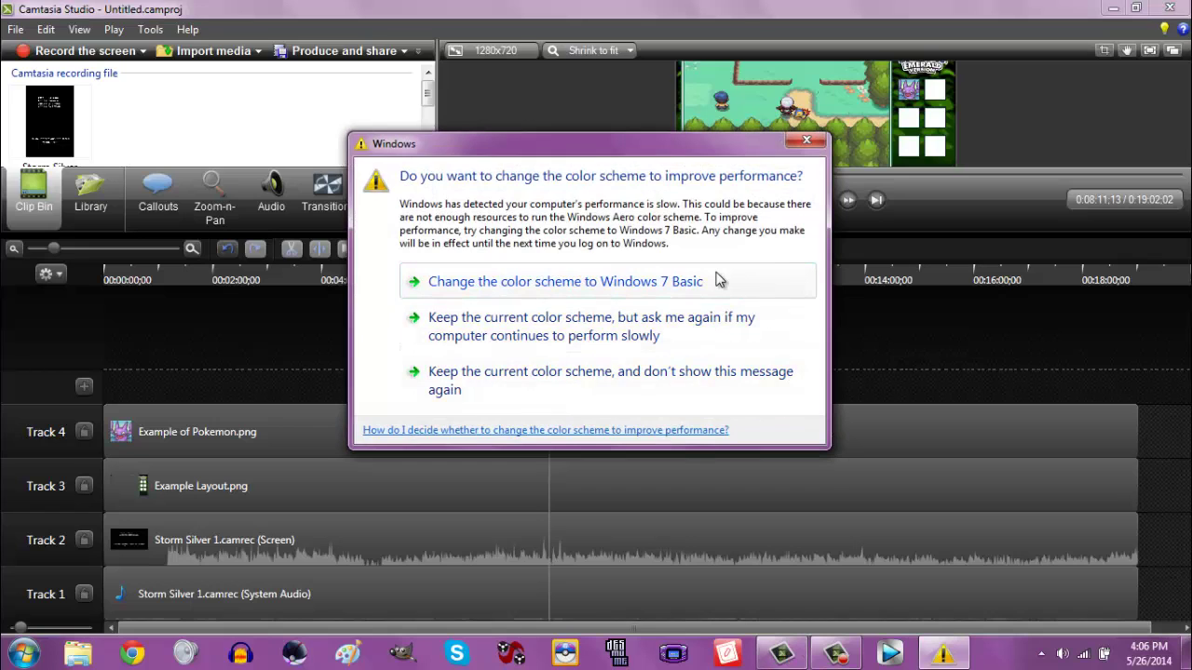
Keep the current Windows color scheme with the ask-again option, and bring the recorder controls over the middle of the timeline.
left_click(694, 340)
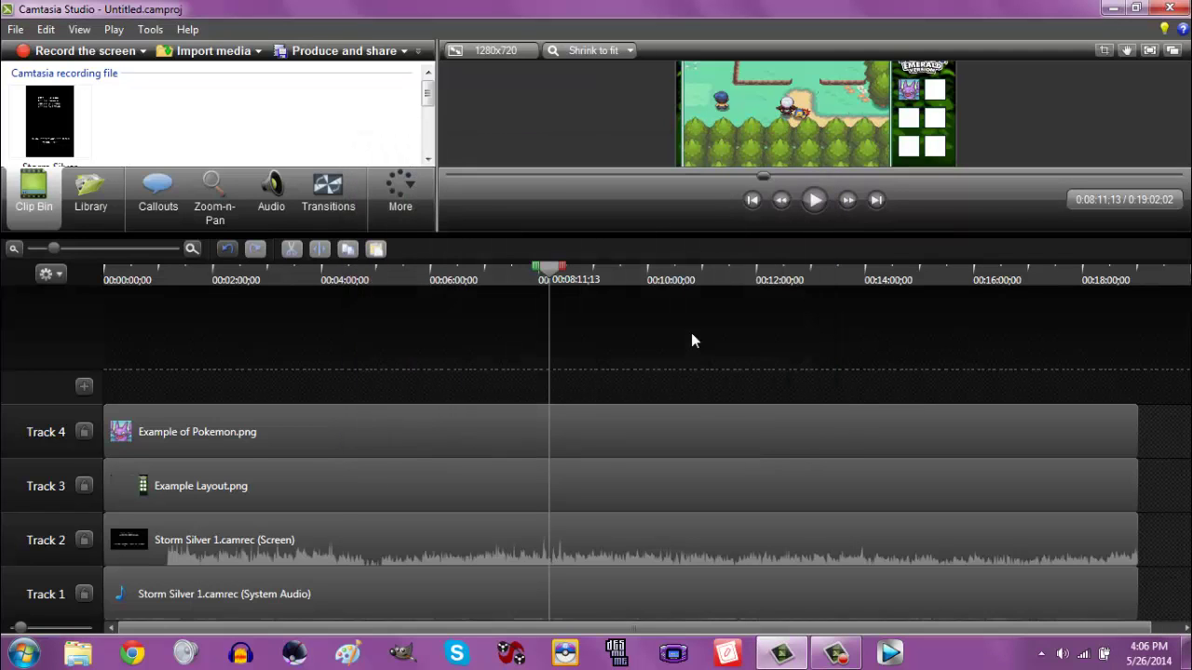
left_click(850, 658)
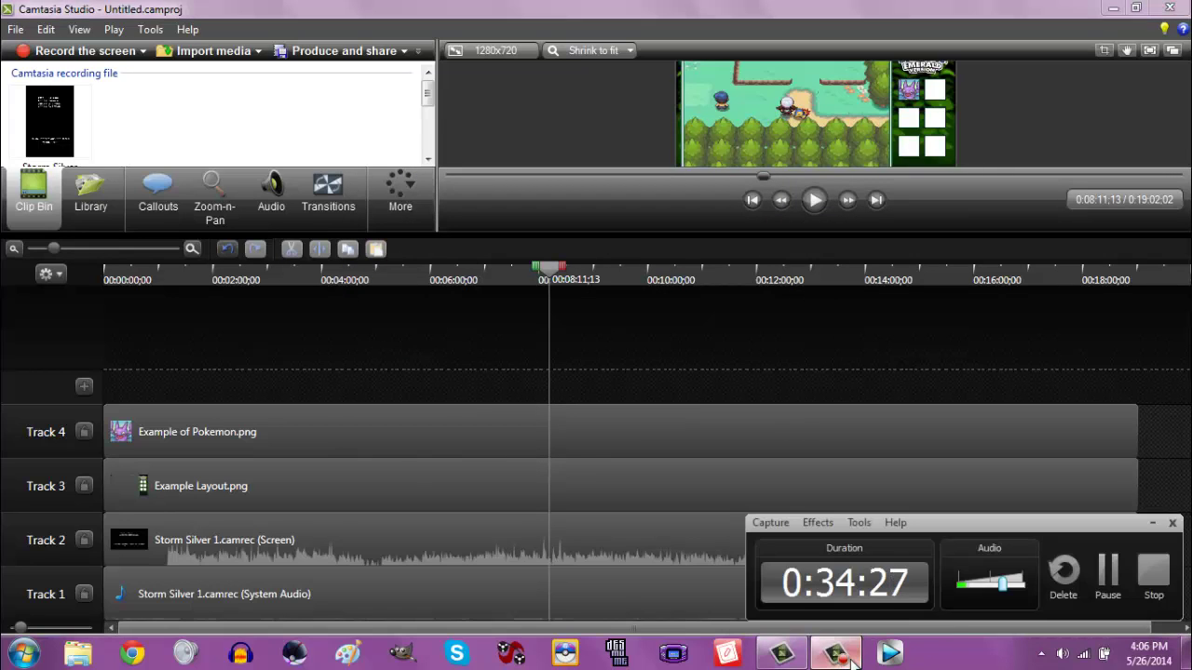
left_click_drag(936, 517, 651, 312)
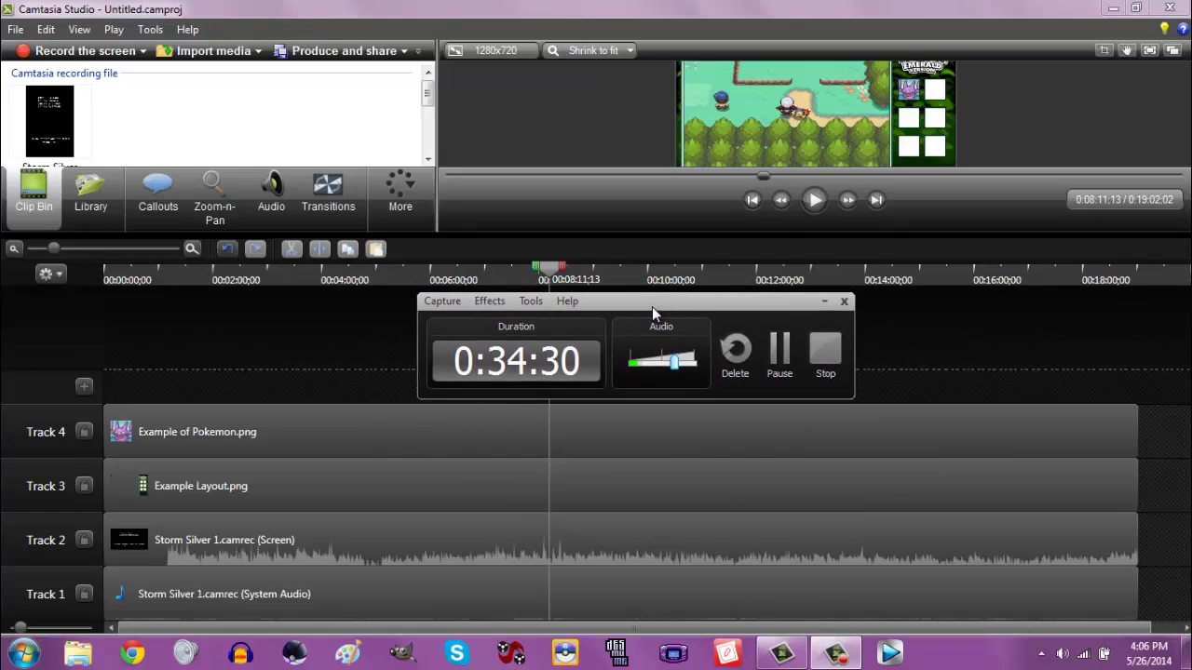